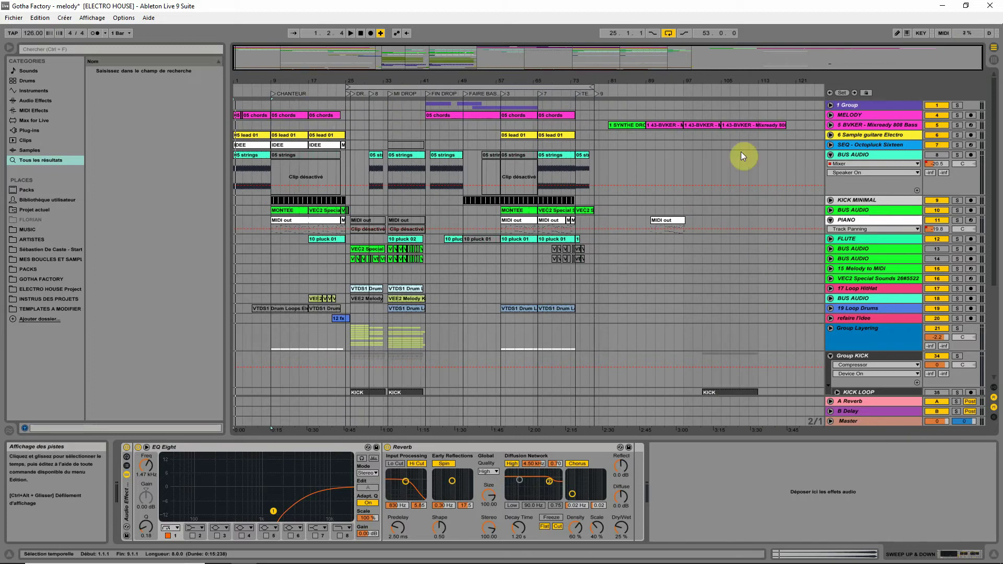
- Collapse the BUS AUDIO strings track, the Group KICK group and the 45 Audio track in the arrangement
click(830, 155)
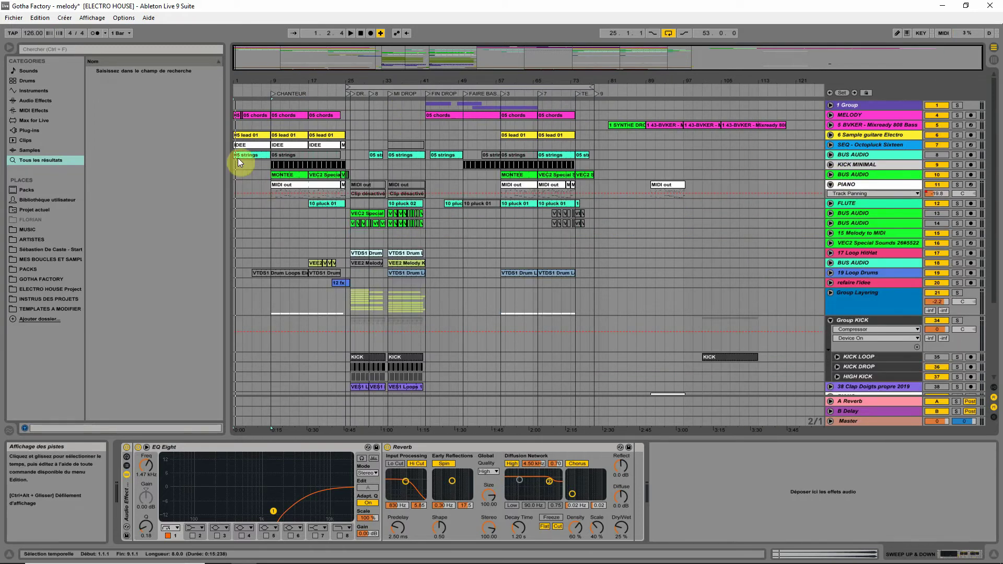
drag(242, 83, 242, 96)
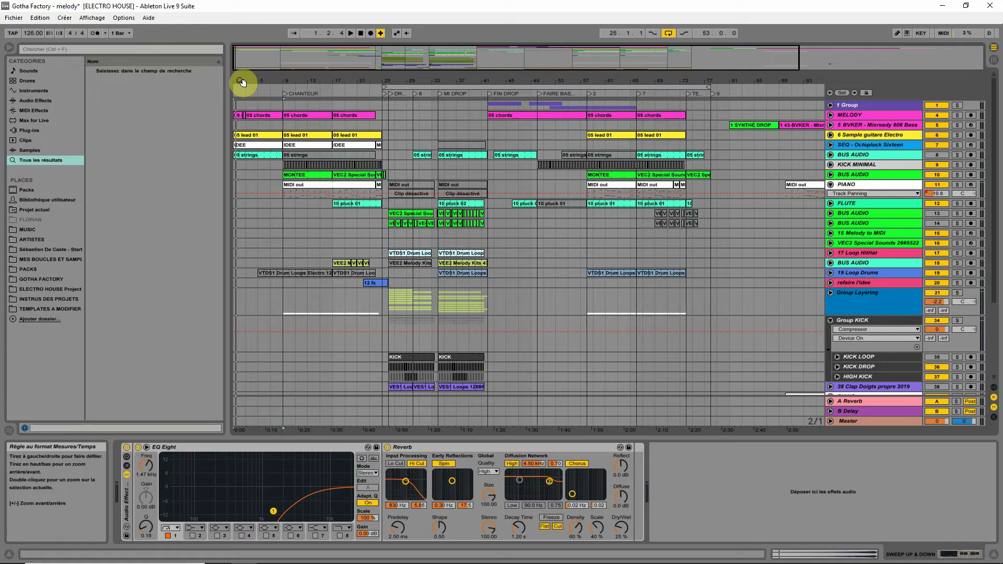
scroll(392, 366, down, 3)
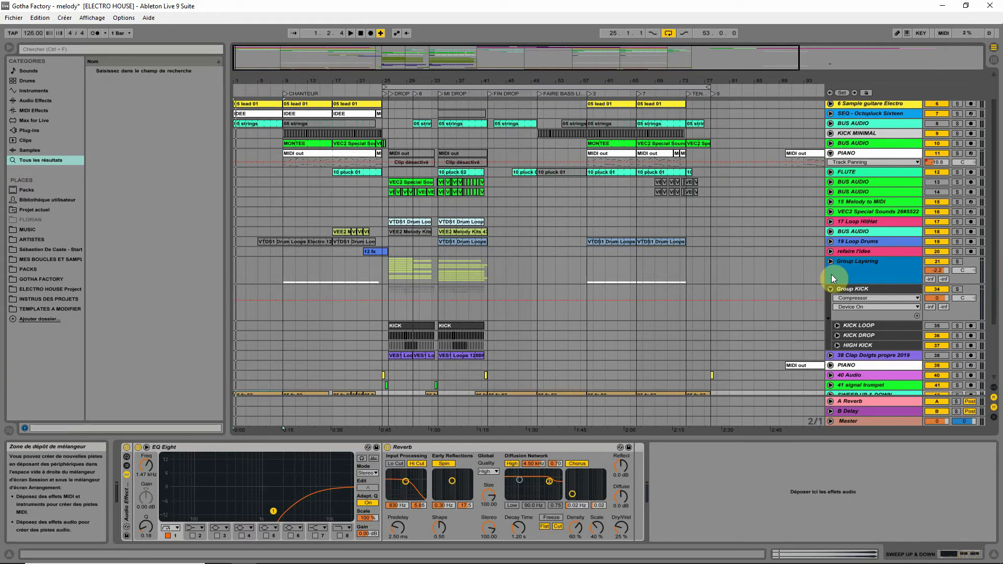
scroll(831, 274, down, 6)
click(829, 226)
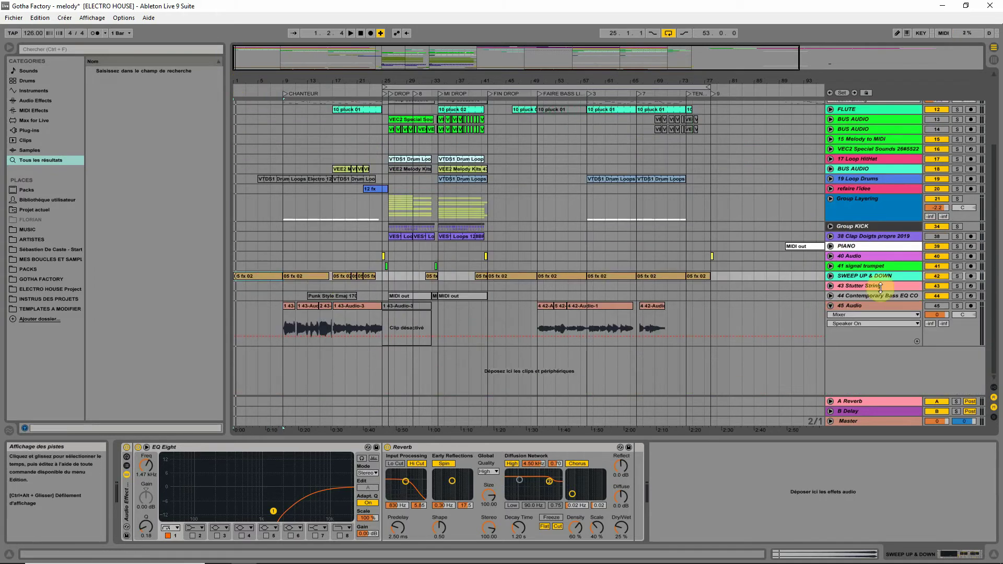
click(830, 306)
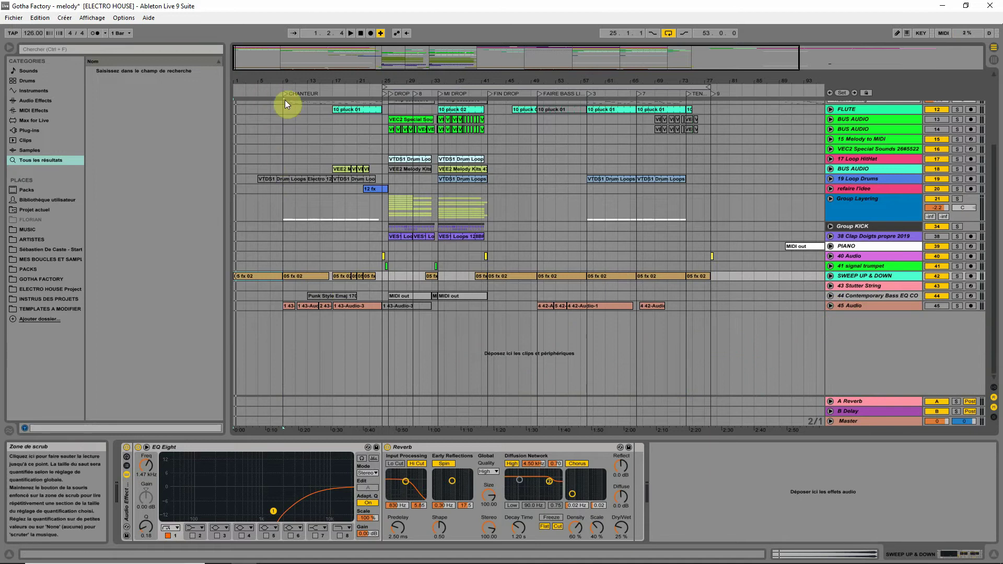
- Select the first clip on the 45 Audio track at the CHANTEUR marker
scroll(293, 131, up, 2)
click(291, 328)
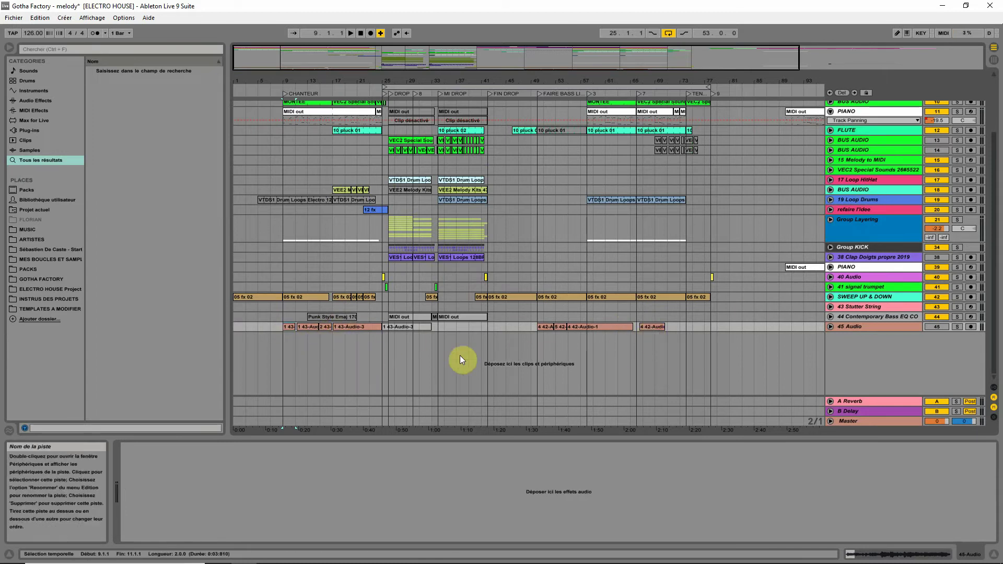
scroll(483, 387, up, 3)
scroll(484, 386, up, 3)
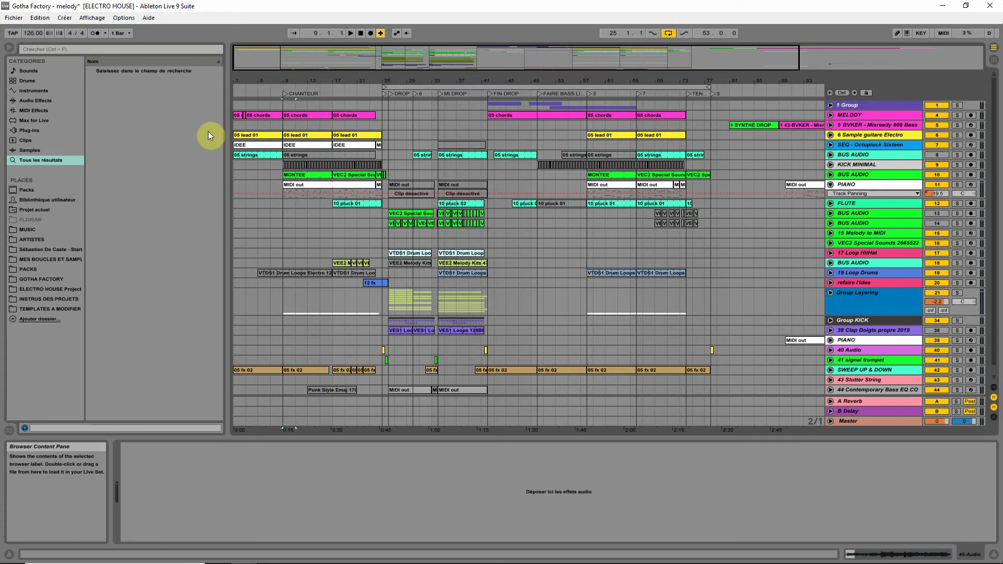
- Play the intro from the first MELODY clip and toggle solo on the track 8 strings to compare them with the mix
click(238, 114)
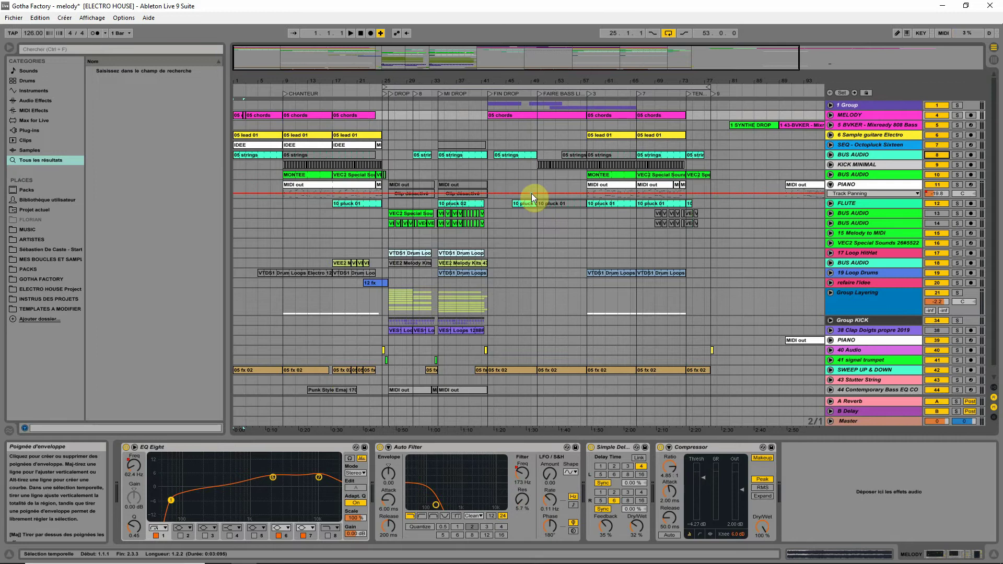
key(space)
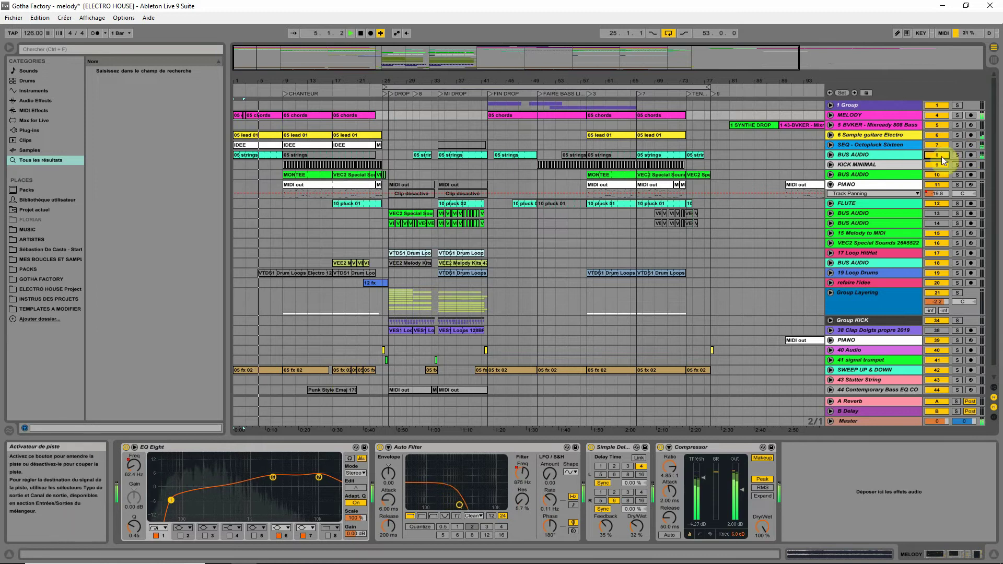
click(957, 155)
click(958, 154)
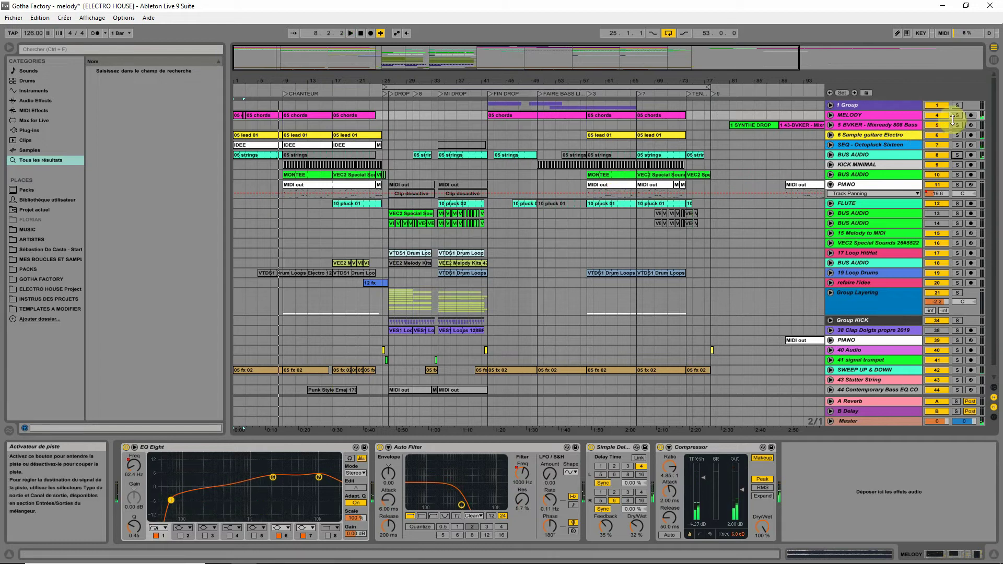
- Replay the intro, deactivate the track 8 strings and stop playback
key(space)
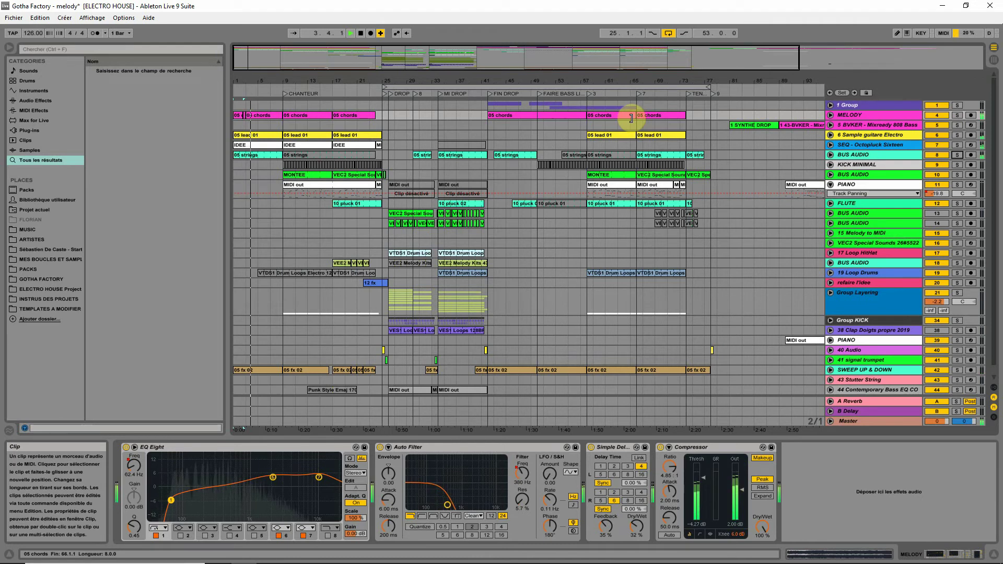
click(936, 154)
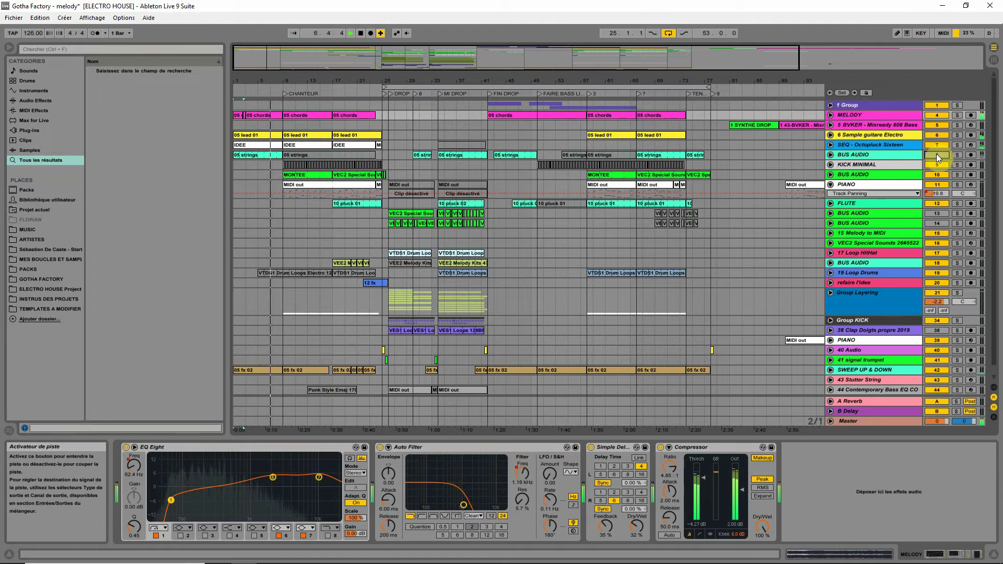
click(285, 155)
key(space)
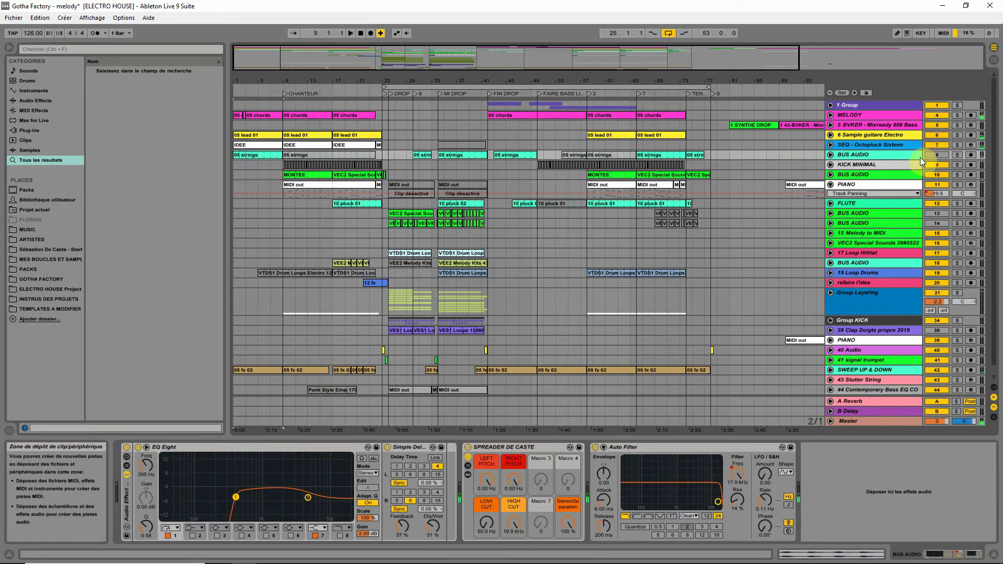
- Expand track 8 and rename it "# Strings"
click(830, 156)
right_click(851, 152)
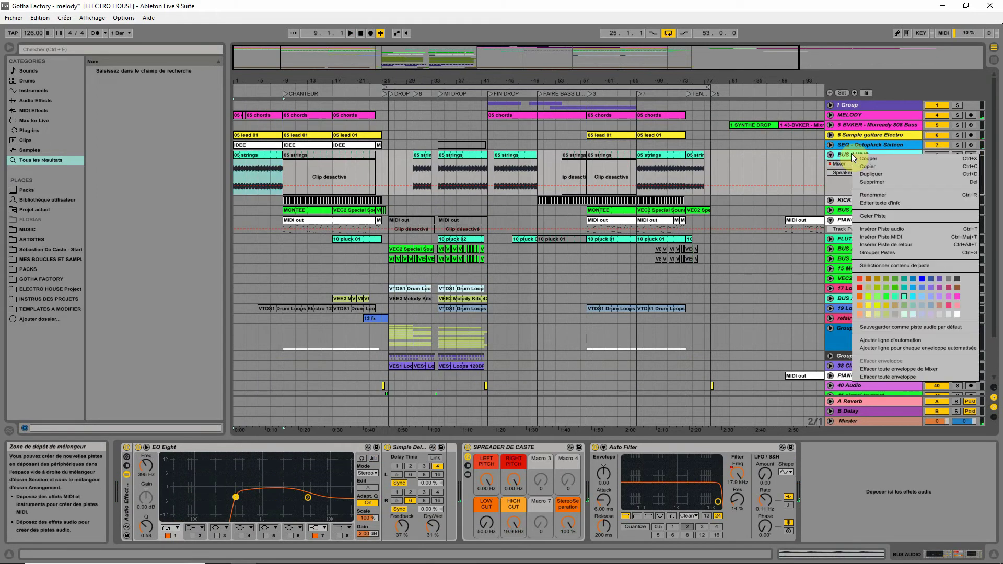
click(873, 194)
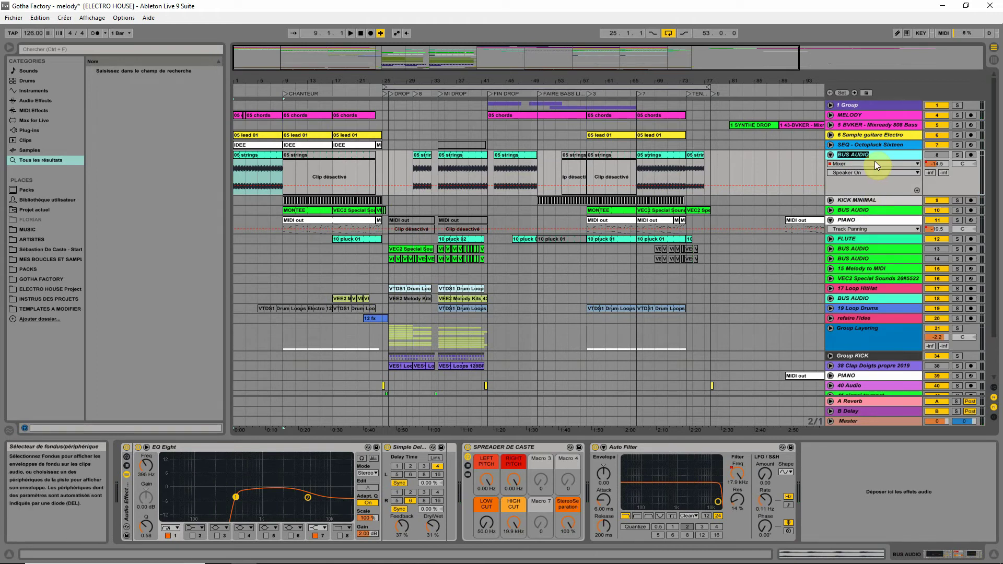
key(BackSpace)
text(#)
text(Strings)
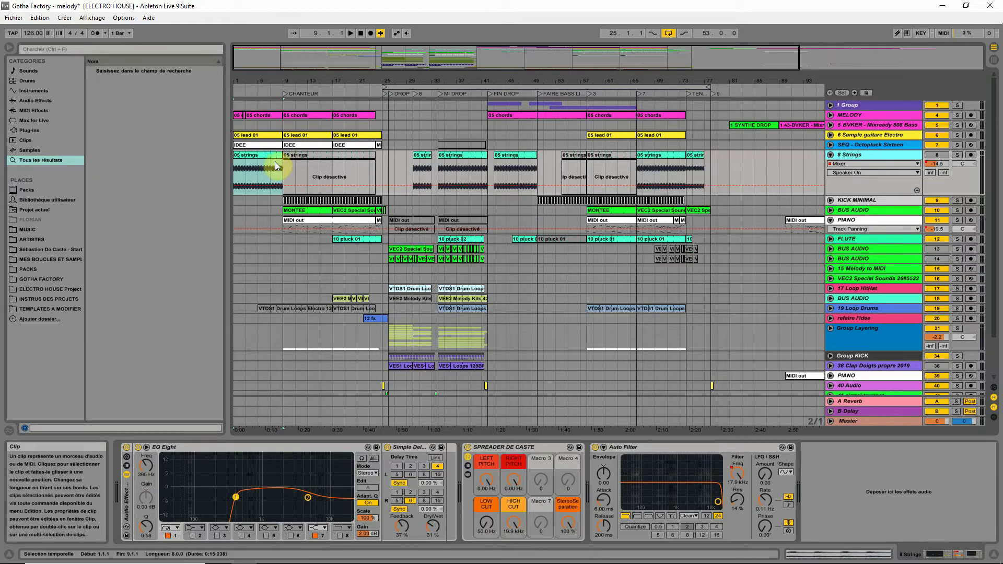
key(Return)
- Play the intro, search the browser for "bx" and load bx_meter x64 onto the Master track
key(space)
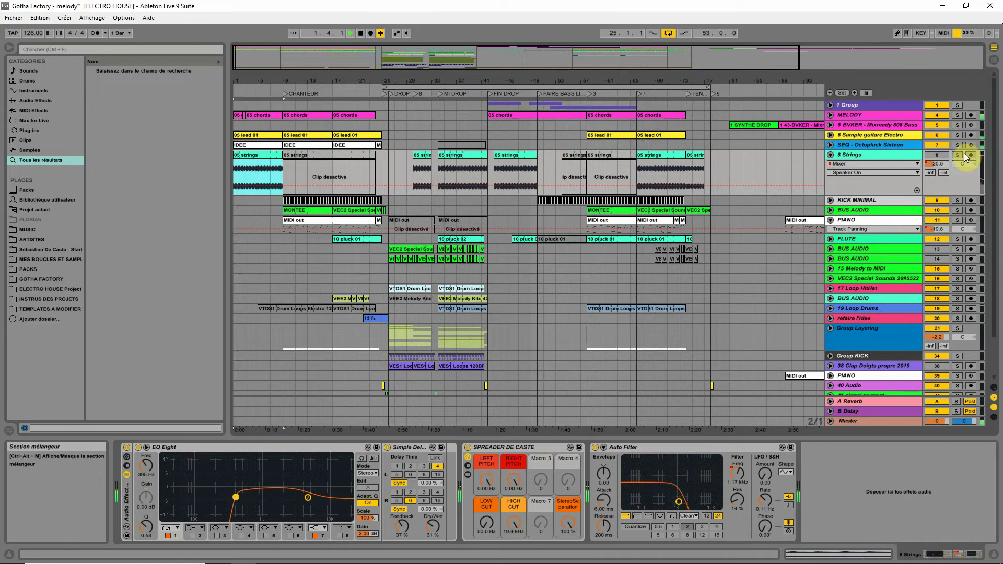
drag(239, 78, 242, 80)
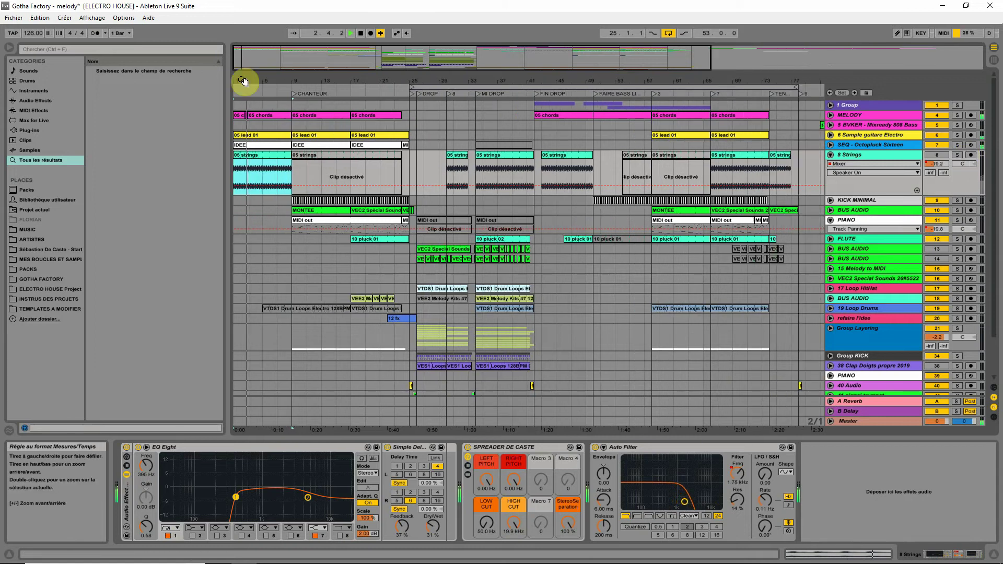
click(895, 422)
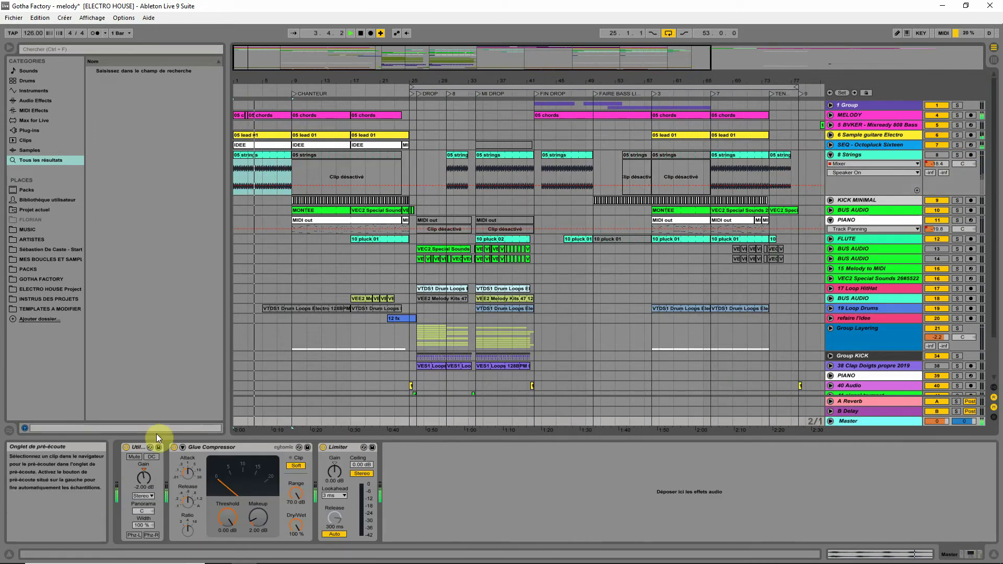
click(161, 49)
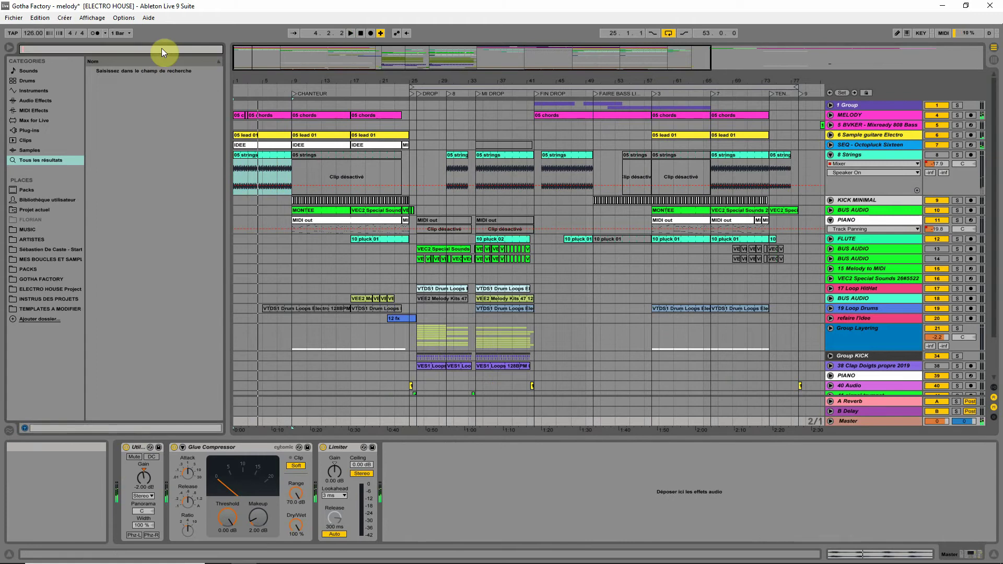
text(bx)
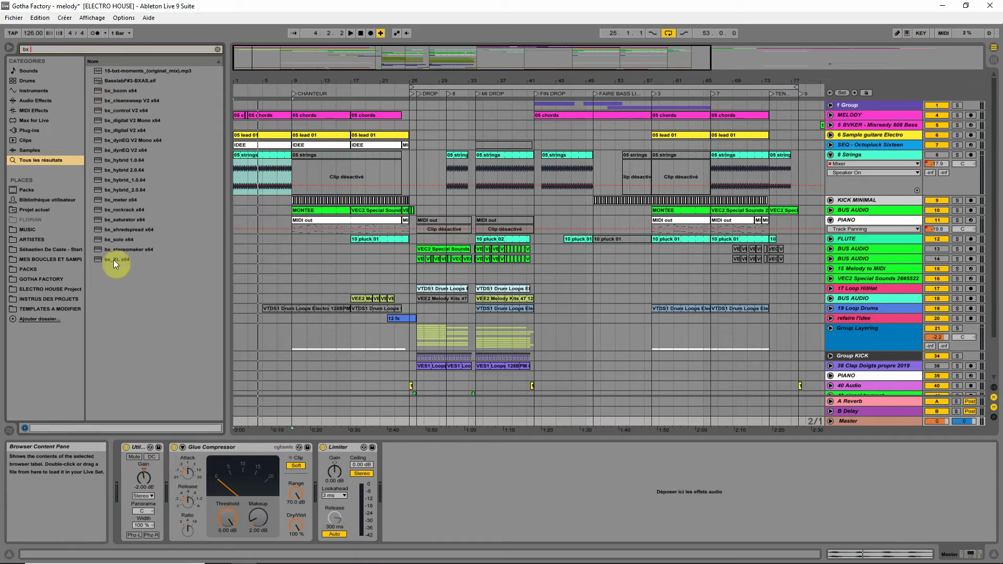
double_click(102, 200)
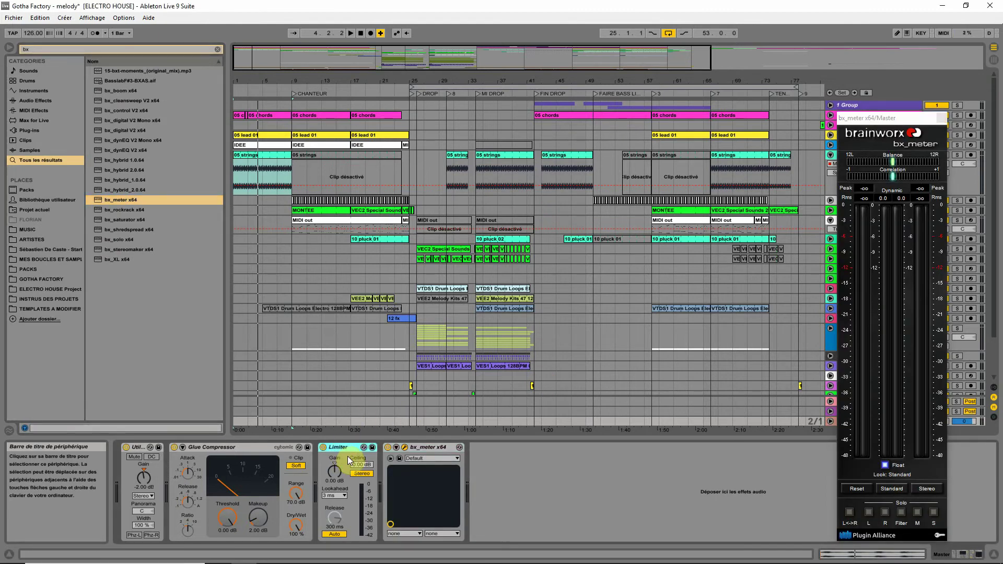
- Play from the first strings clip and adjust the Utility gain on the Master track, ending at -2.00 dB
click(249, 160)
key(space)
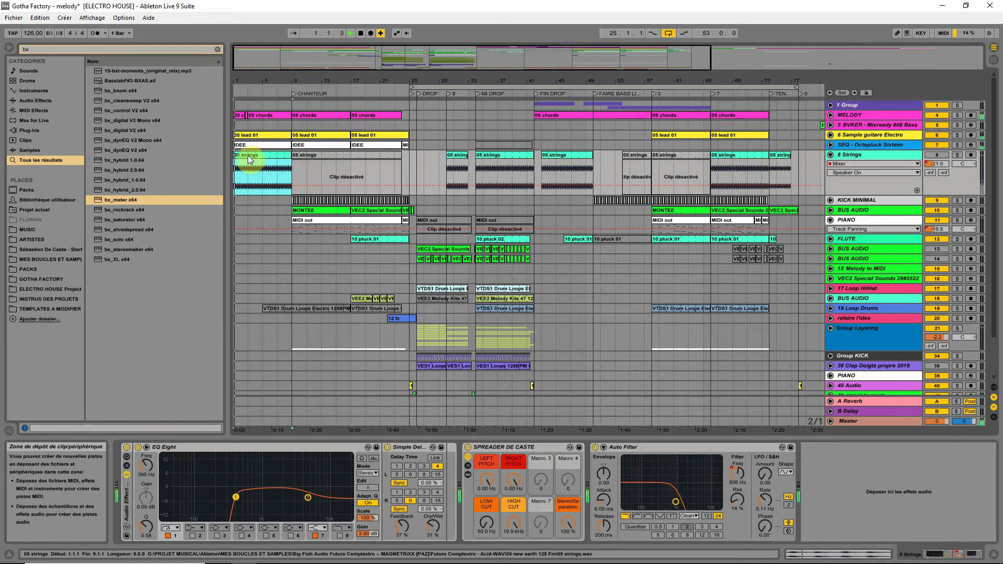
click(872, 421)
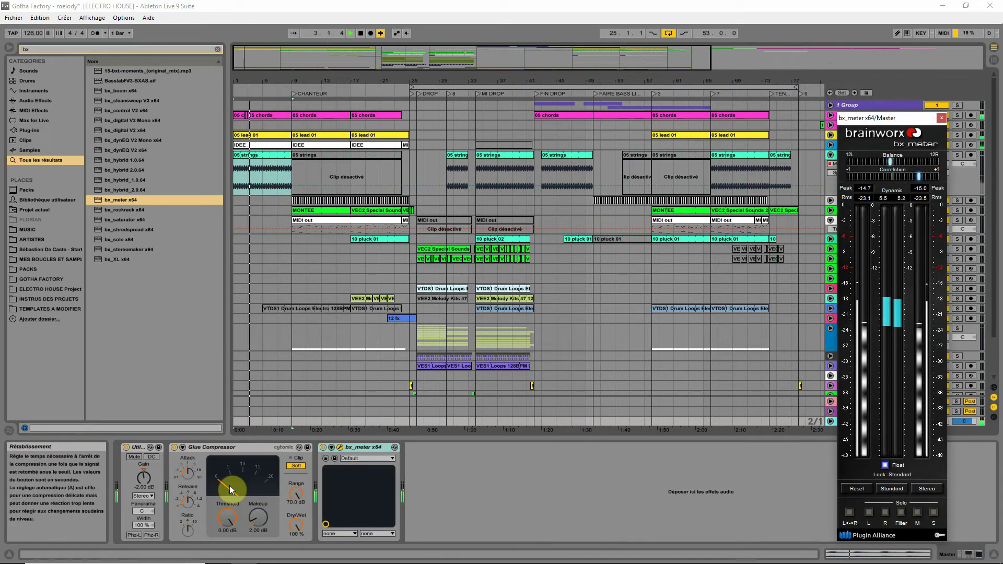
double_click(144, 476)
drag(147, 482, 150, 504)
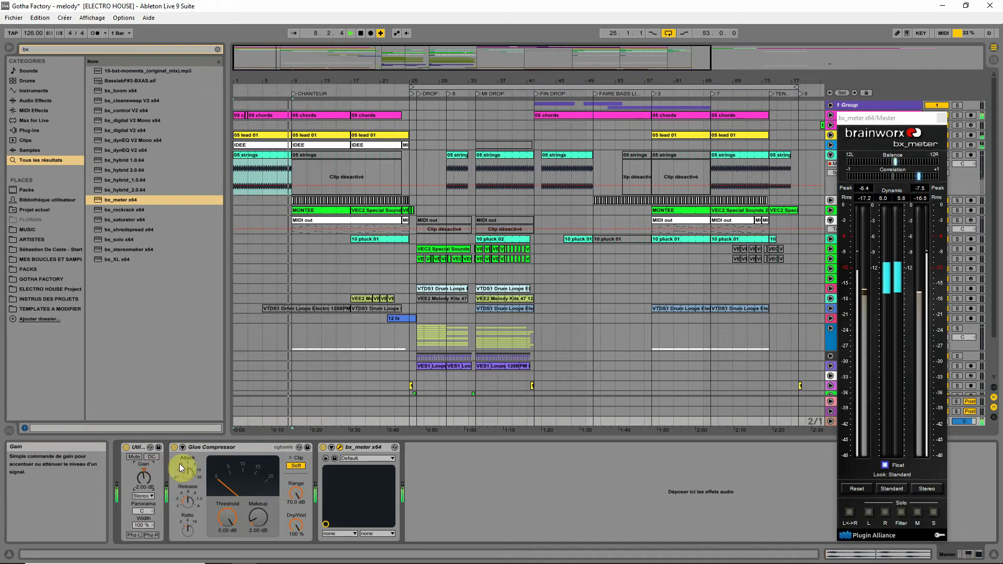
- Set the Master's Glue Compressor makeup to 1.43 dB, then clear the browser search and stop playback
click(253, 521)
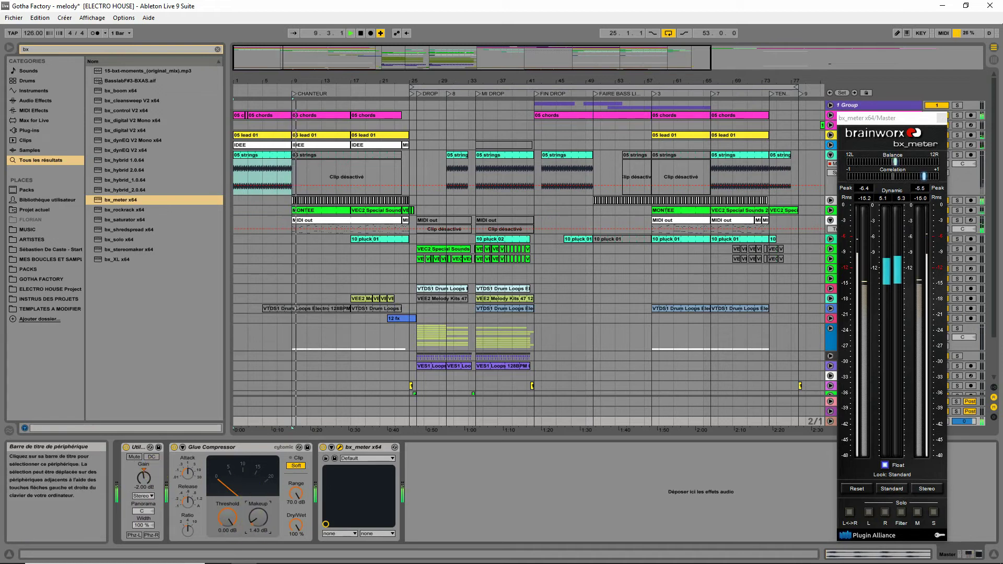
drag(253, 521, 254, 526)
drag(242, 82, 266, 107)
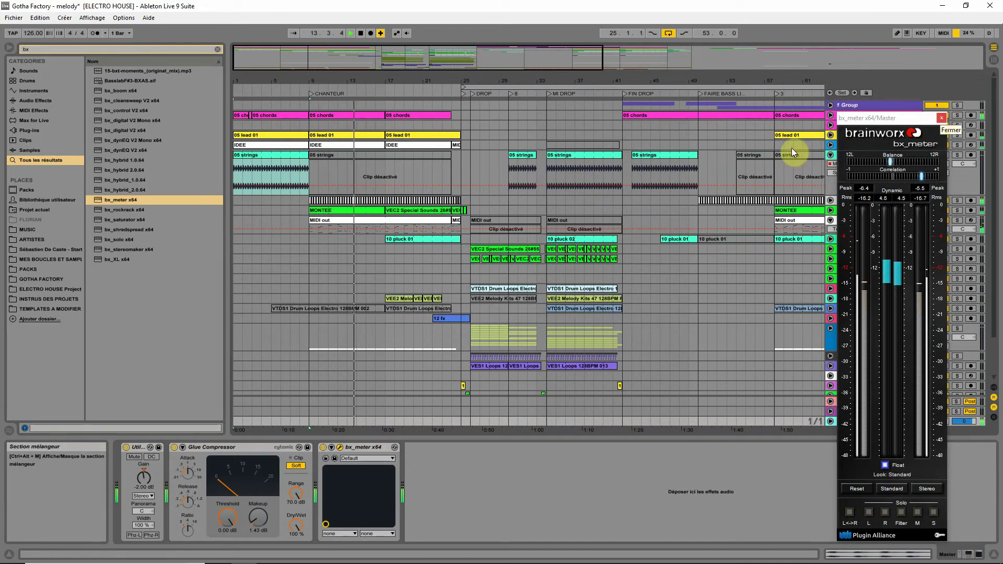
click(217, 49)
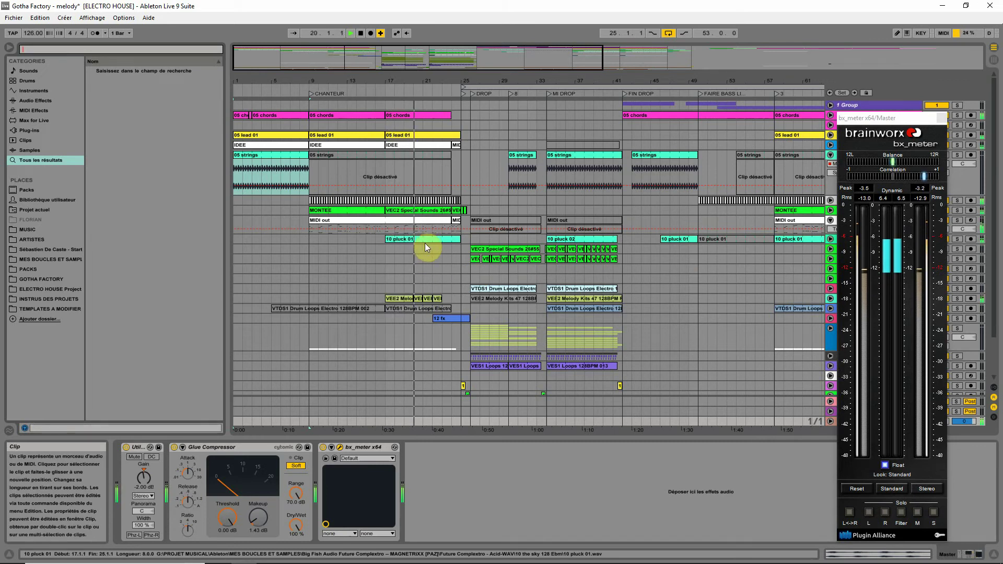
click(360, 33)
- Audition the arrangement from the PIANO track's first MIDI clip at the CHANTEUR marker
click(336, 229)
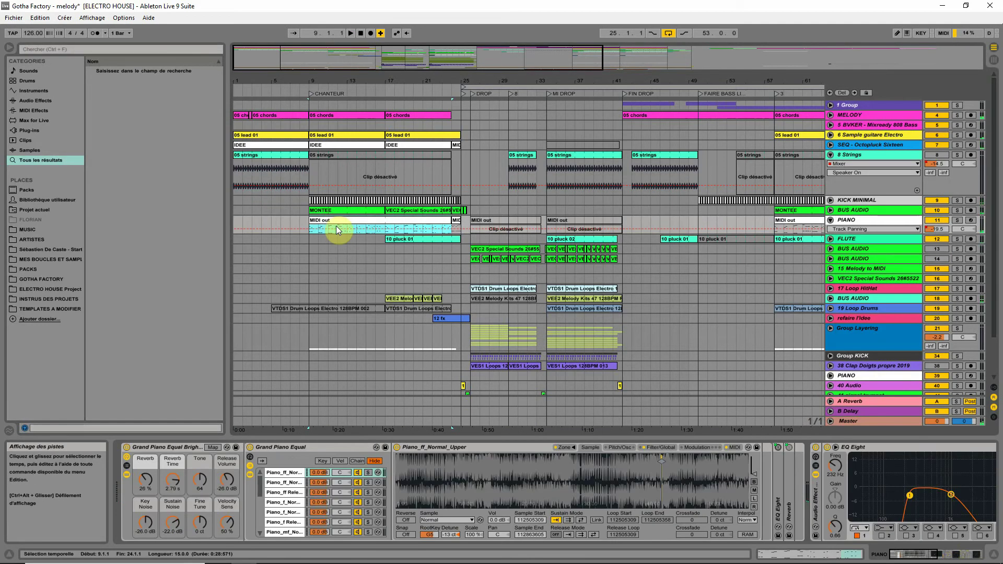
key(space)
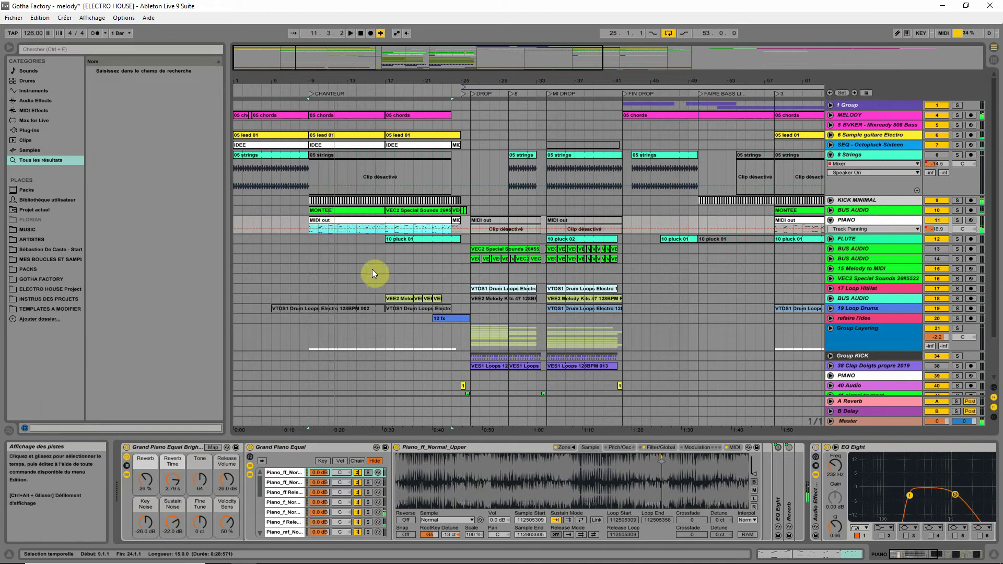
click(316, 249)
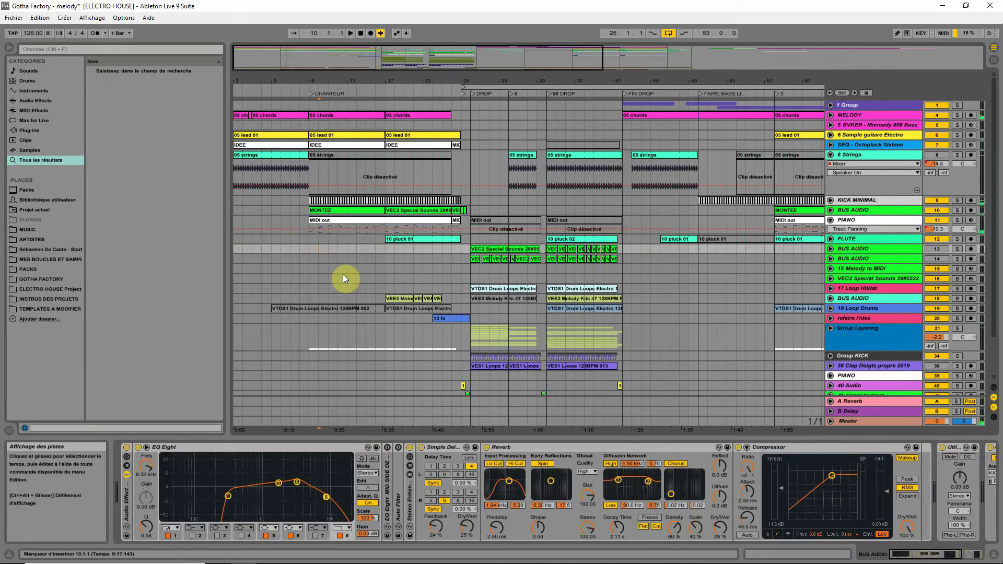
- Audition the first 10 pluck 01 clip on the FLUTE track and collapse the expanded display of its EQ Eight
click(396, 241)
key(space)
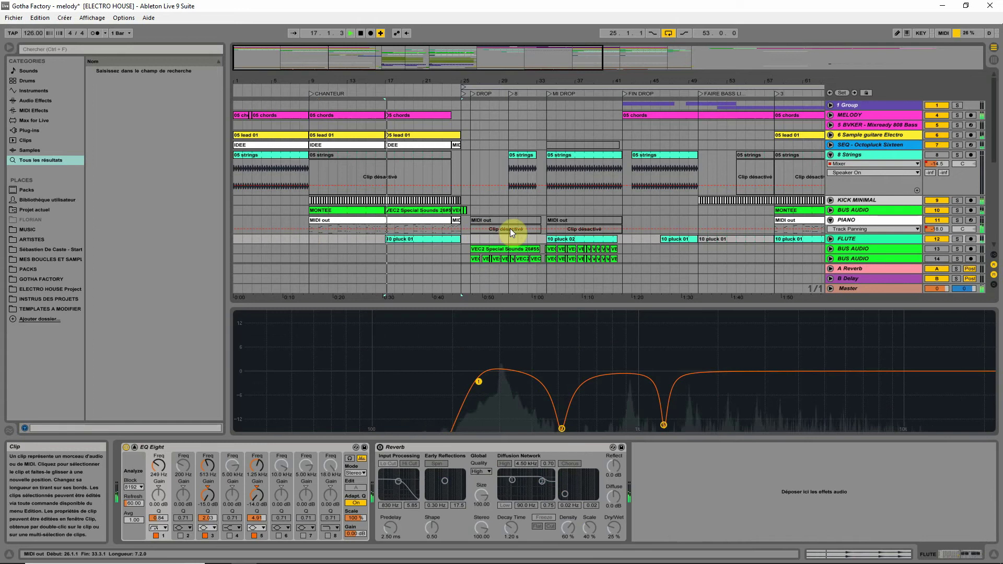
click(135, 448)
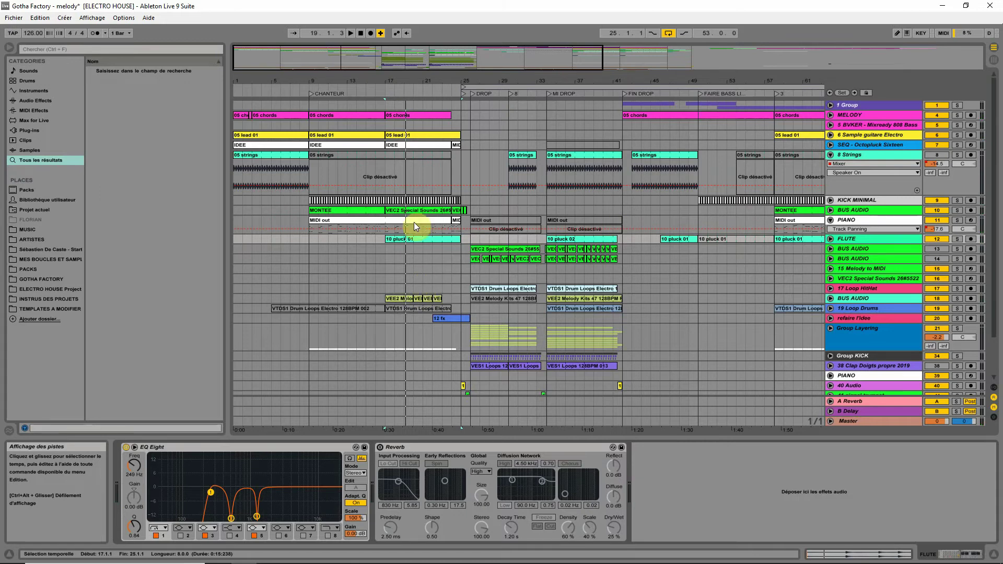
key(space)
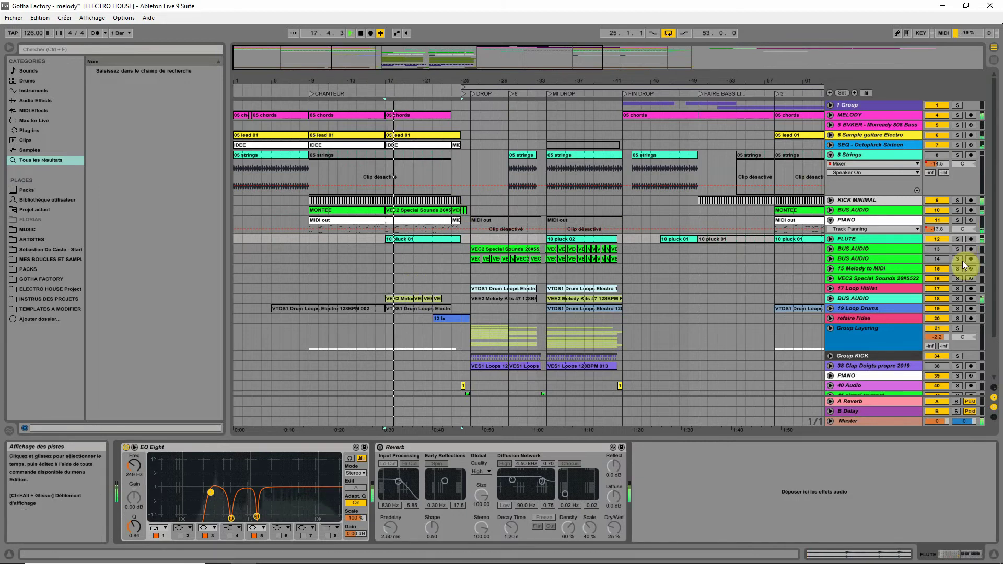
scroll(965, 265, down, 2)
scroll(849, 256, up, 2)
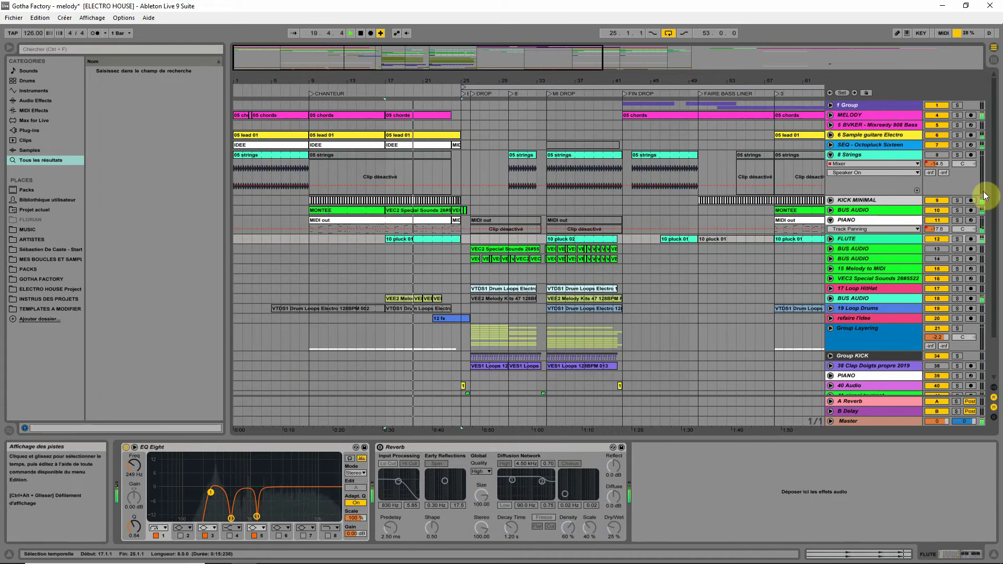
- Solo the KICK MINIMAL track for a brief listen, unfold it to inspect its waveform, and fold it again
click(959, 200)
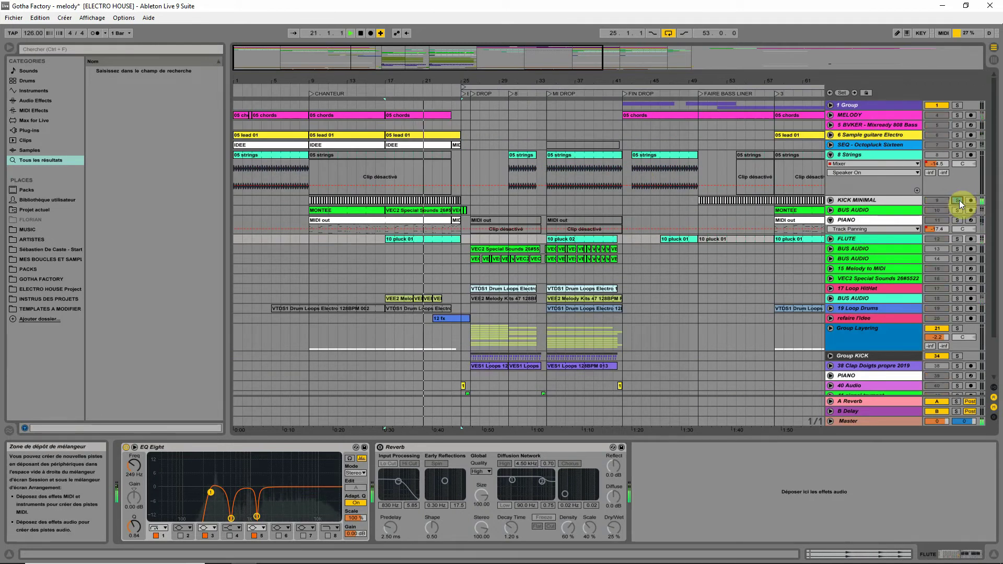
click(856, 199)
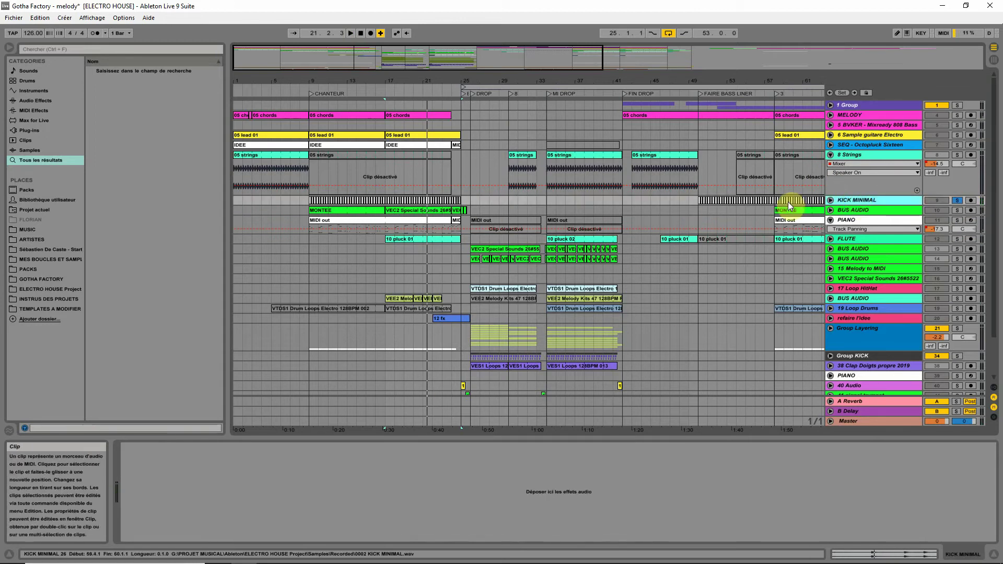
click(831, 200)
drag(336, 81, 350, 86)
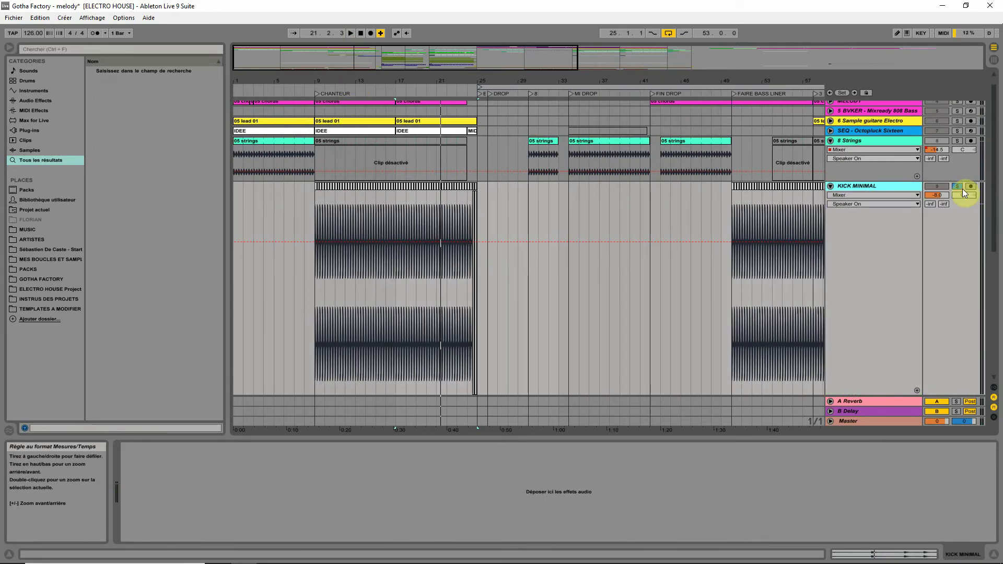
click(830, 186)
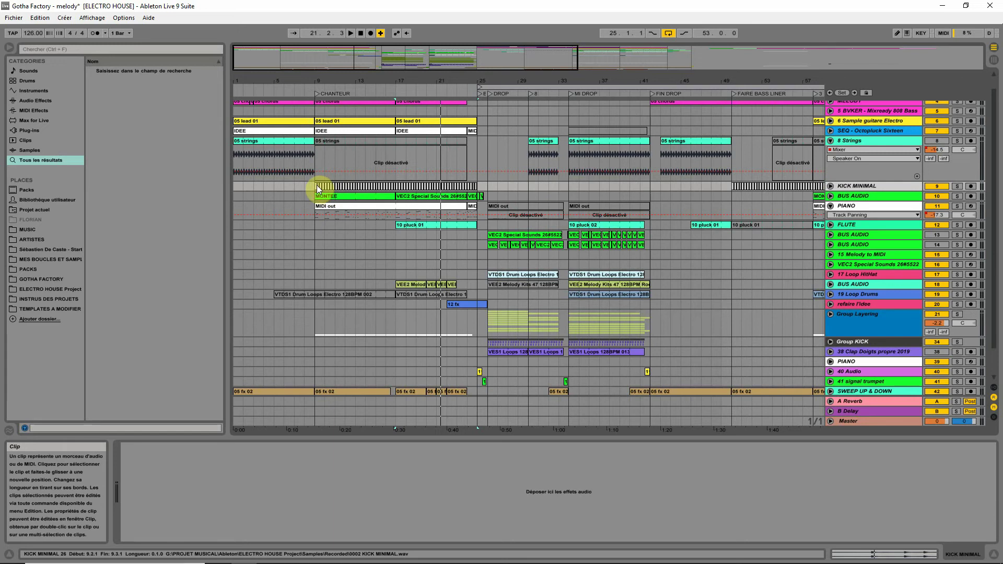
- Play from the first 10 pluck 01 clip and solo KICK MINIMAL together with the BUS AUDIO track holding the VEE2 Melody Kits clips
click(412, 224)
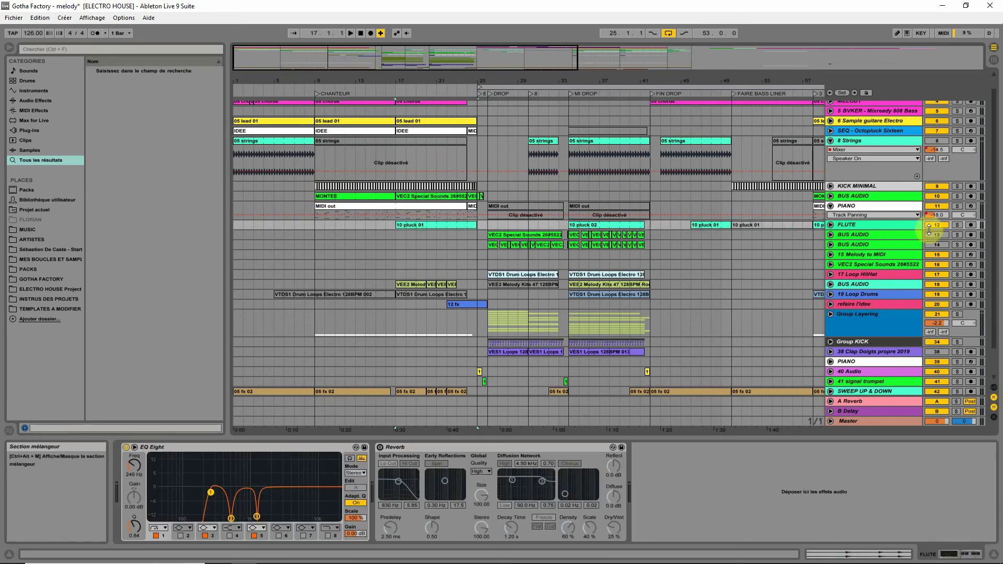
key(space)
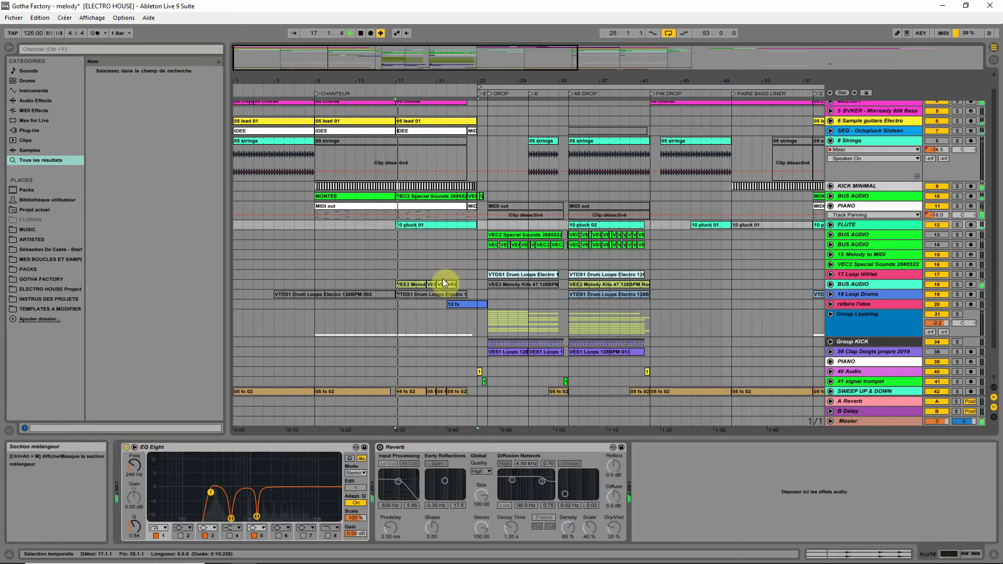
click(959, 285)
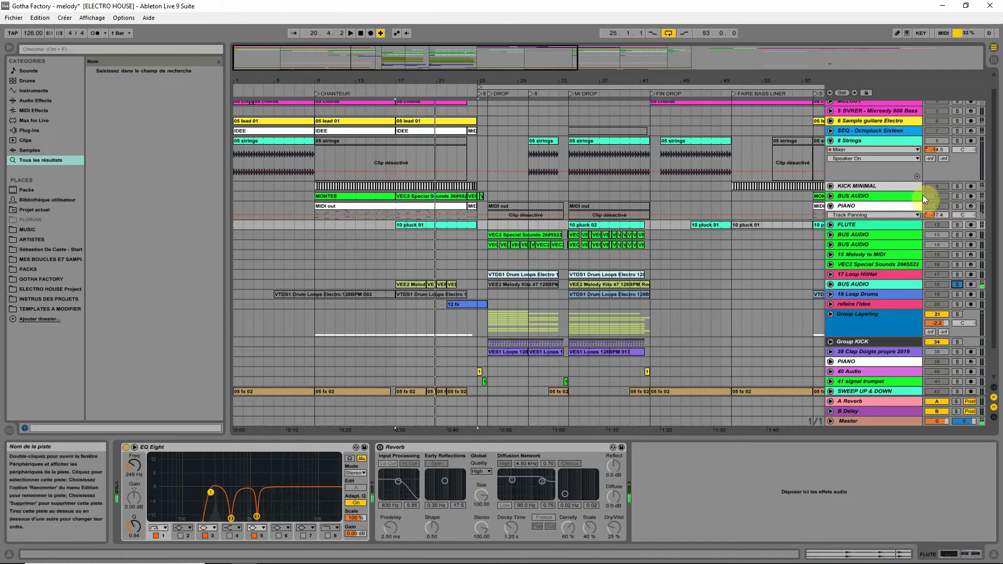
click(957, 186)
key(space)
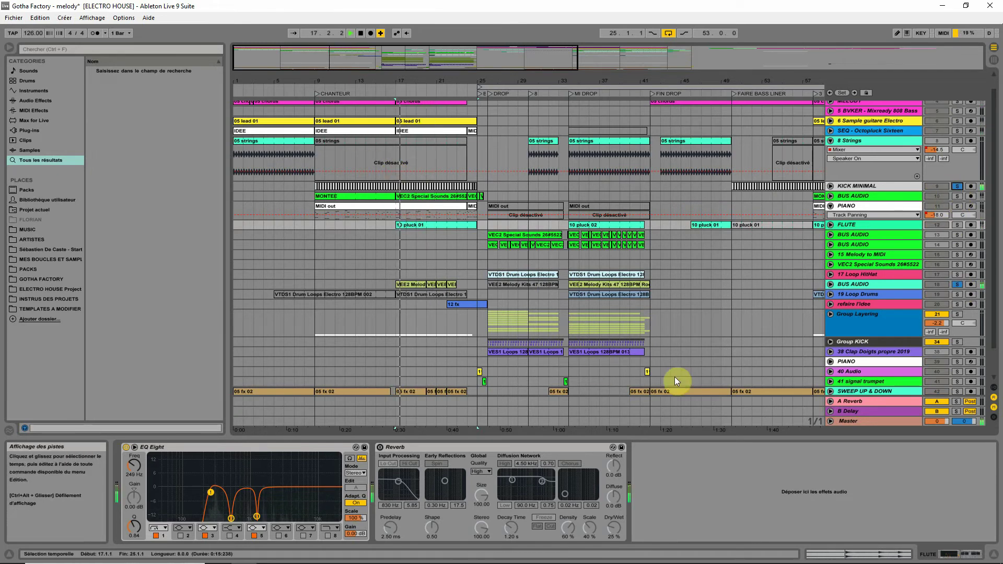
- Compare the soloed BUS AUDIO track with its EQ Eight bypassed and switched on again during playback
click(858, 285)
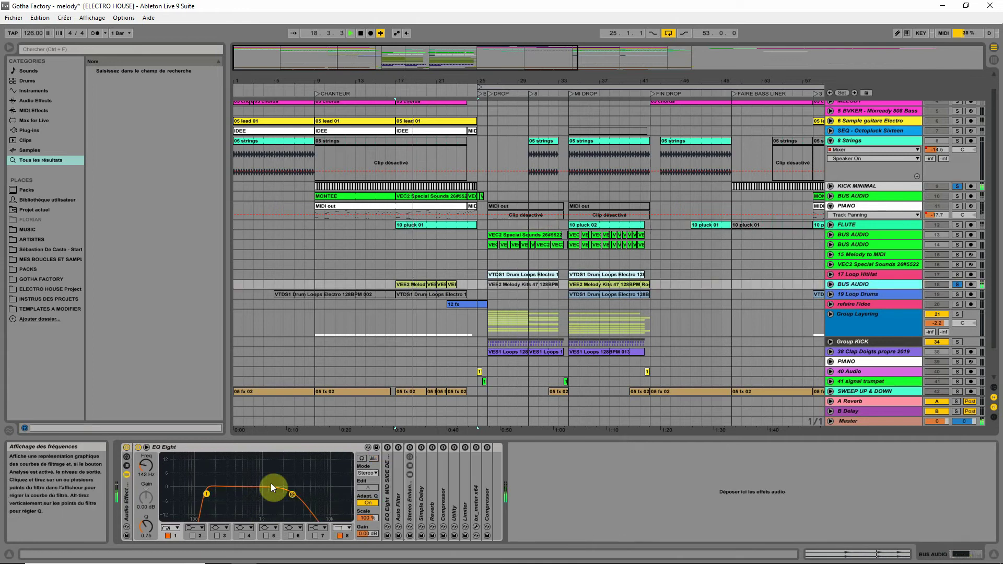
click(138, 447)
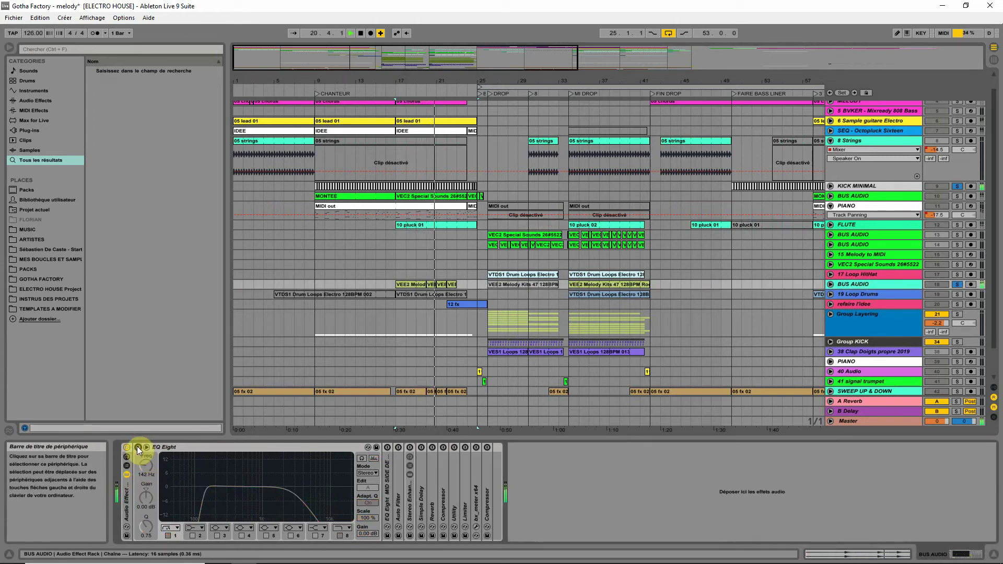
click(137, 447)
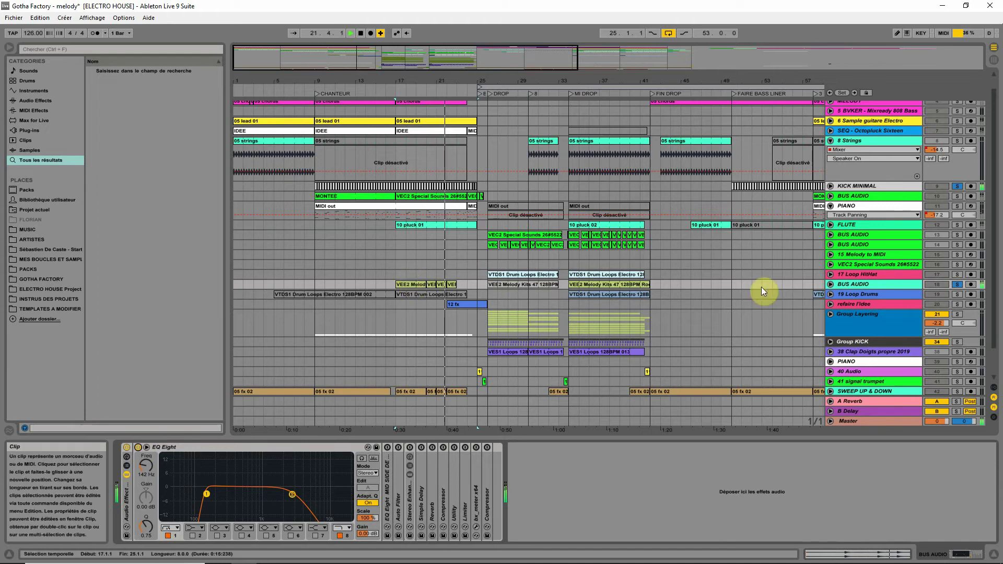
- Unfold the soloed BUS AUDIO track and audition its first VEE2 Melody Kits clips from bar 17
click(831, 284)
click(421, 286)
key(space)
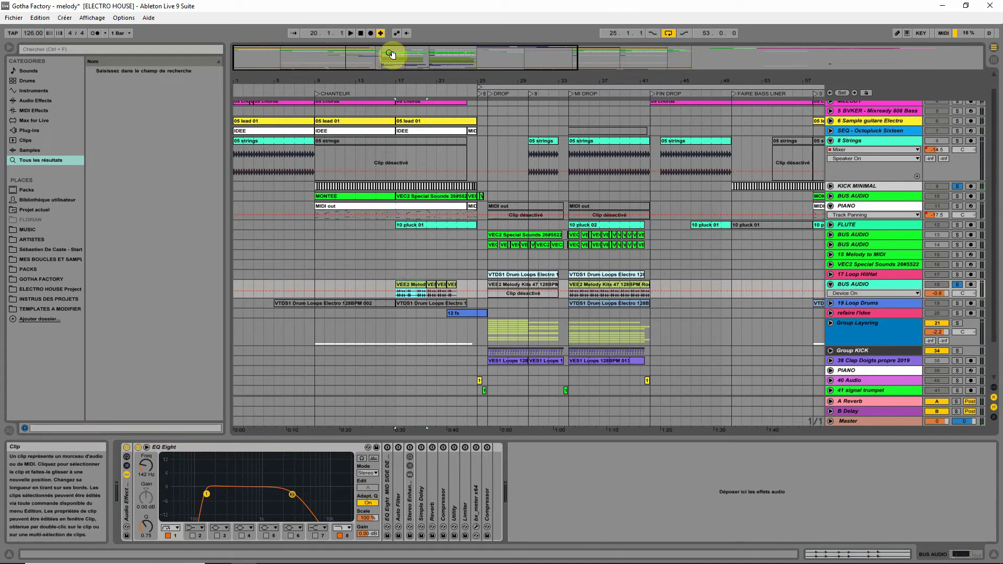
drag(405, 83, 413, 151)
key(space)
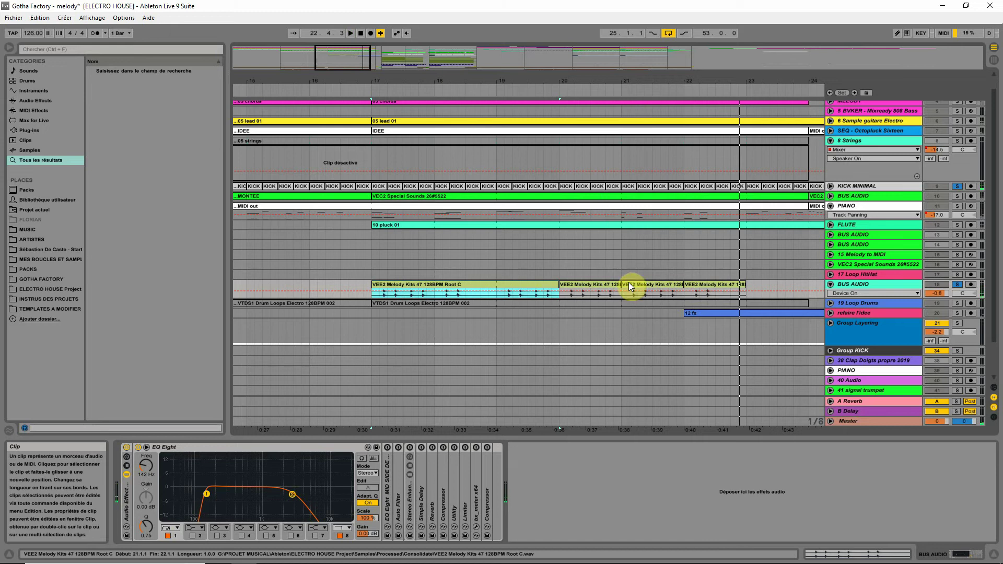
- Consolidate the VEE2 Melody Kits audio from bar 17 to bar 21 on the BUS AUDIO track into one clip
drag(559, 85, 566, 81)
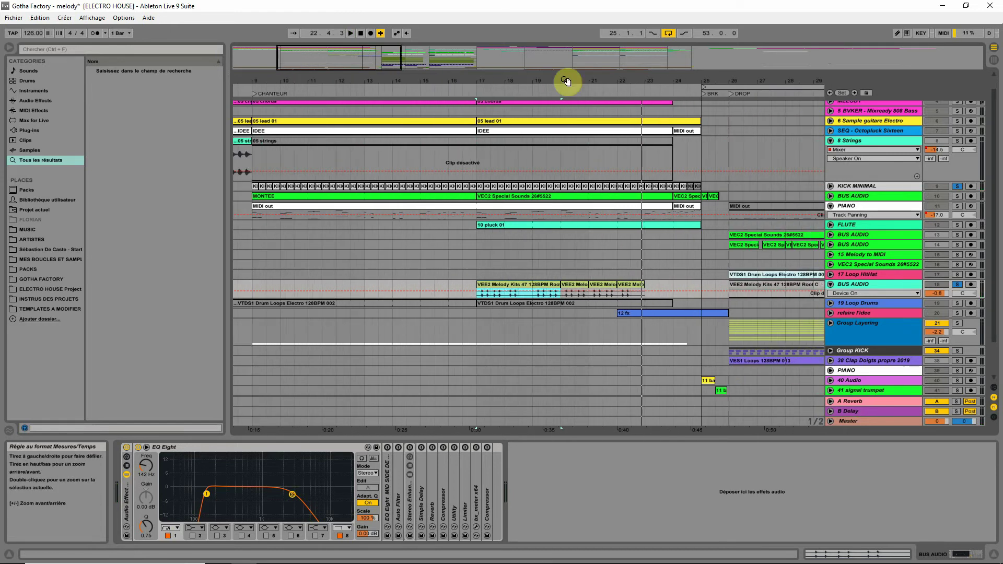
click(655, 289)
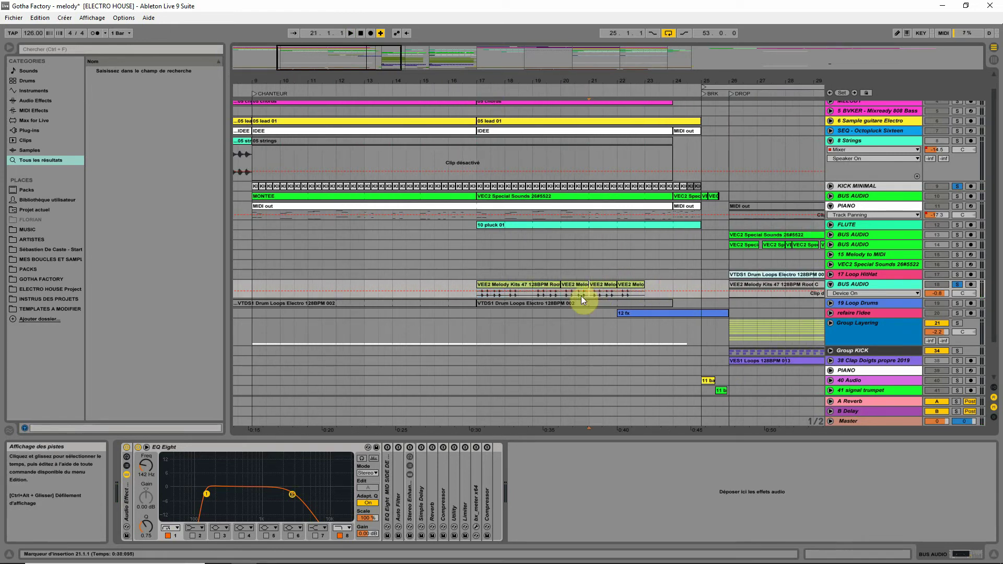
drag(563, 296, 479, 294)
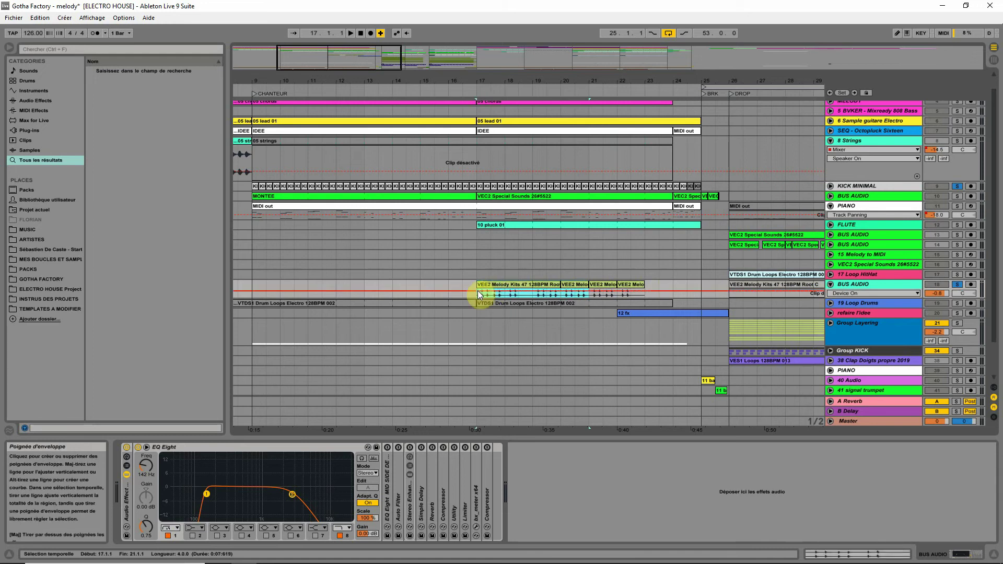
key(ctrl+j)
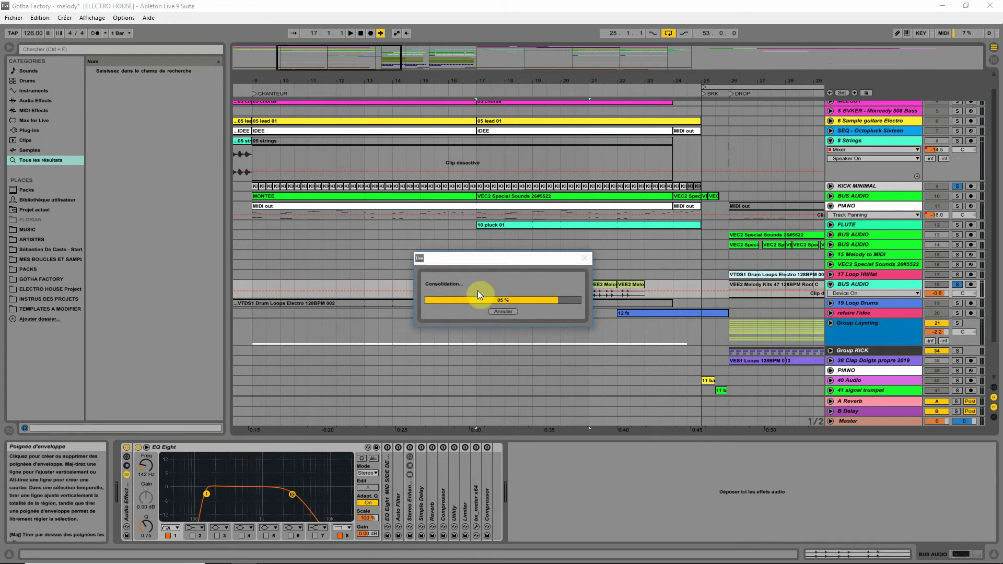
- Open the consolidated clip's sample settings, keep the Beats warp mode and switch off its transient looping
double_click(478, 291)
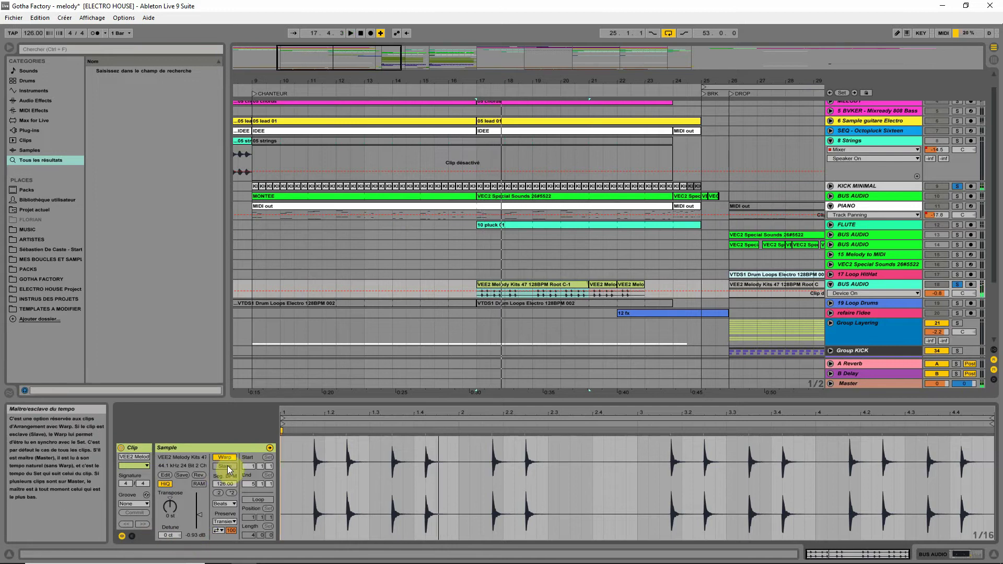
click(232, 504)
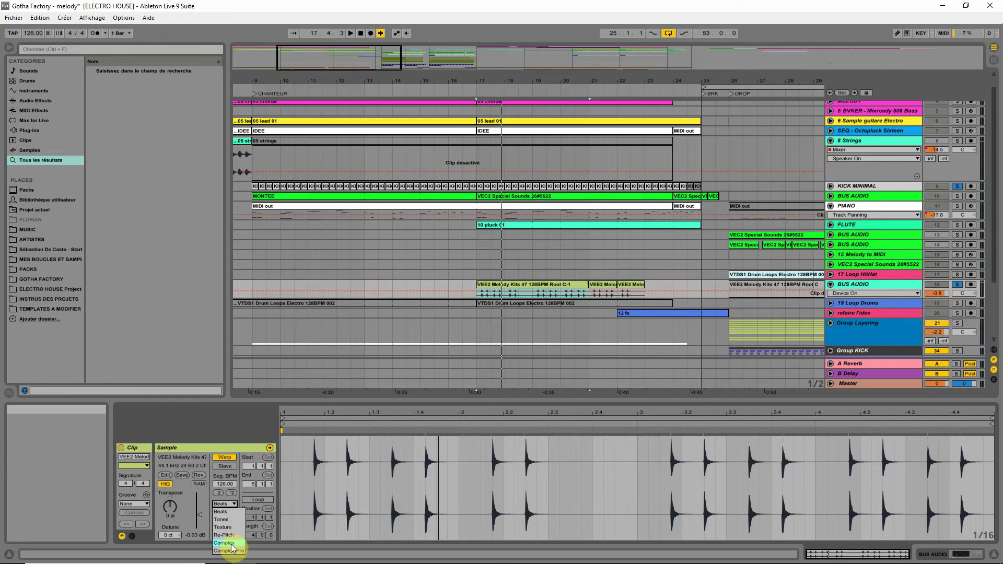
click(210, 503)
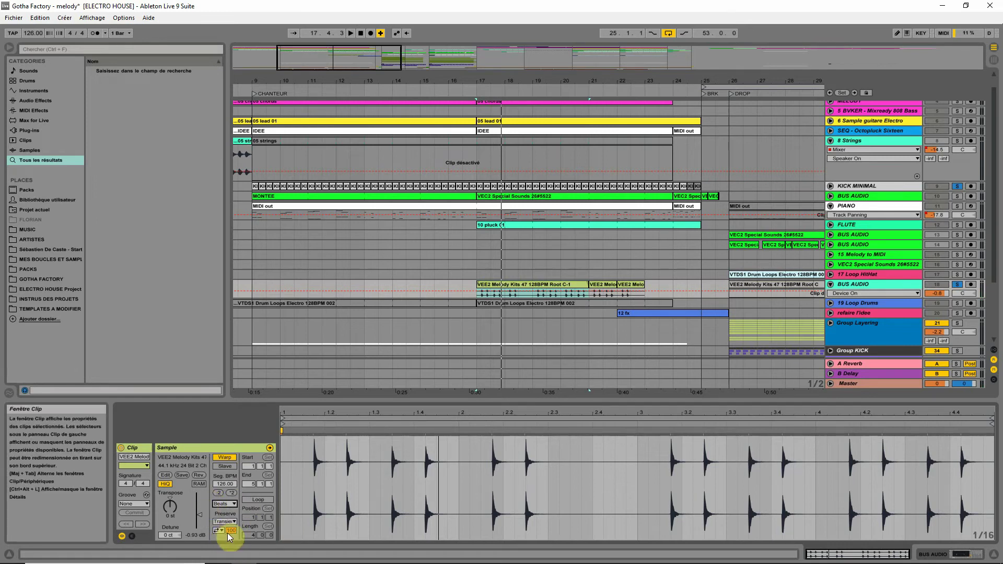
click(220, 531)
click(220, 538)
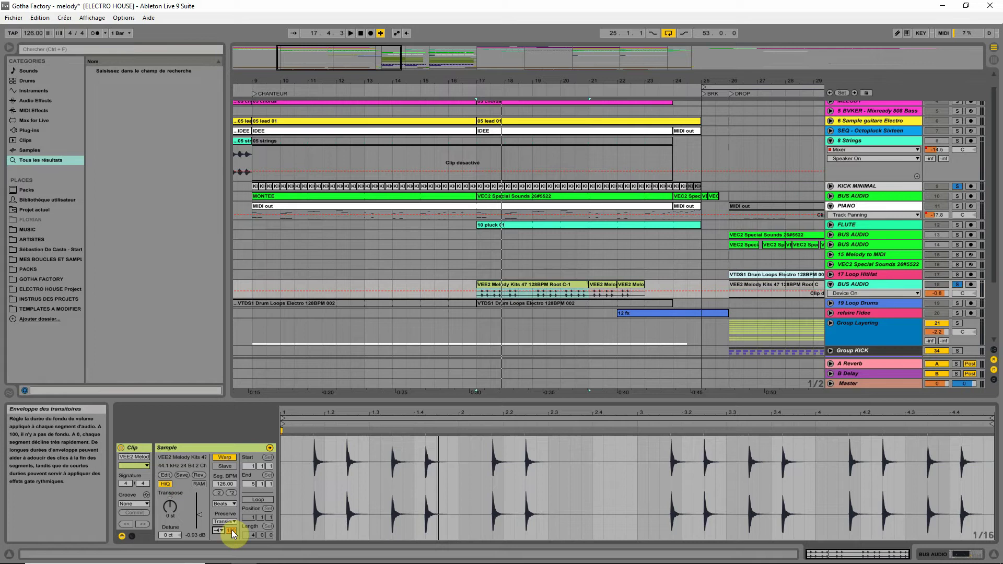
- Try a lower transient envelope on the consolidated clip while it plays with KICK MINIMAL
key(space)
drag(231, 530, 231, 559)
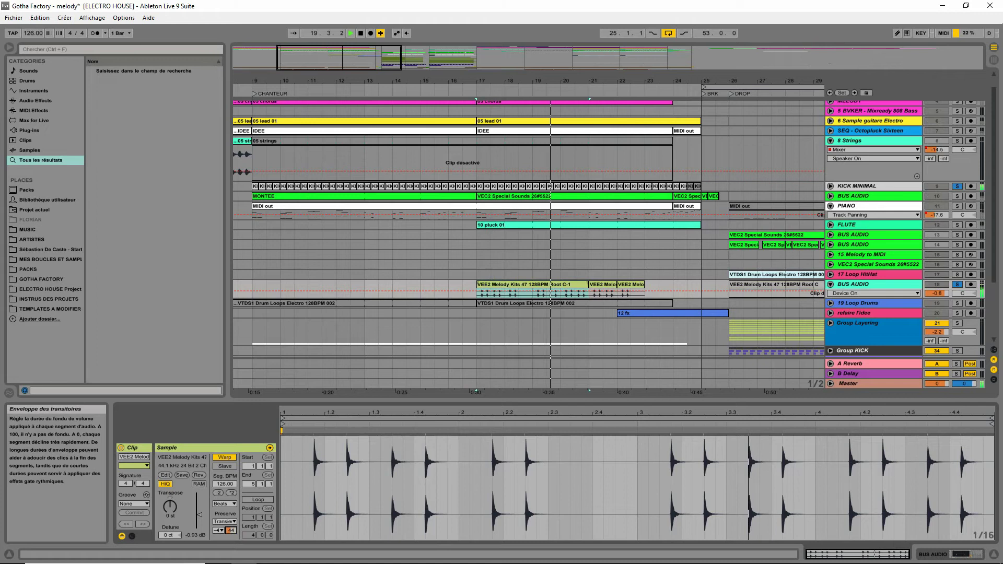
key(space)
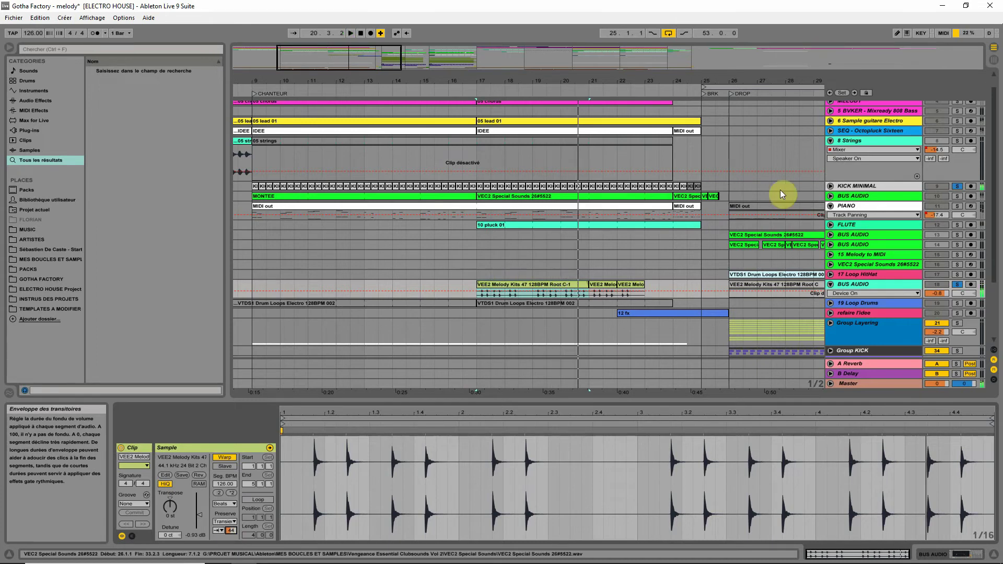
- Remove the solo from KICK MINIMAL and tune the consolidated clip's transient envelope by ear, comparing high and low values during playback
click(955, 284)
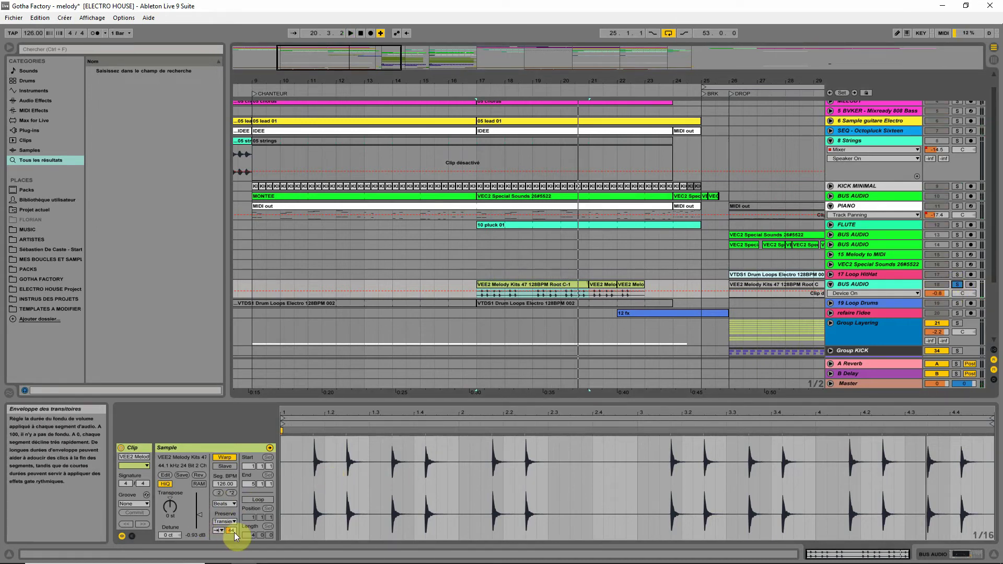
key(space)
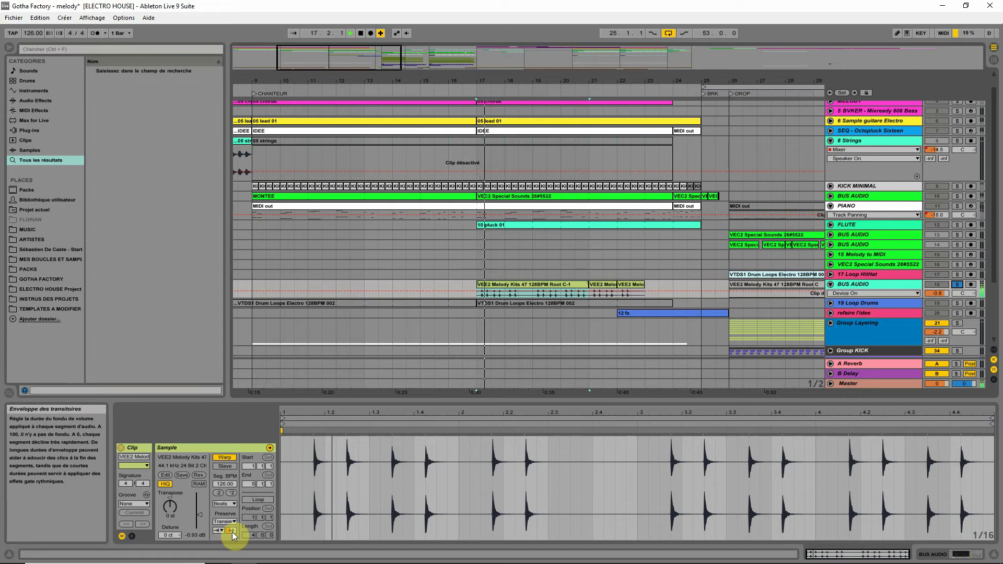
key(space)
drag(232, 532, 232, 494)
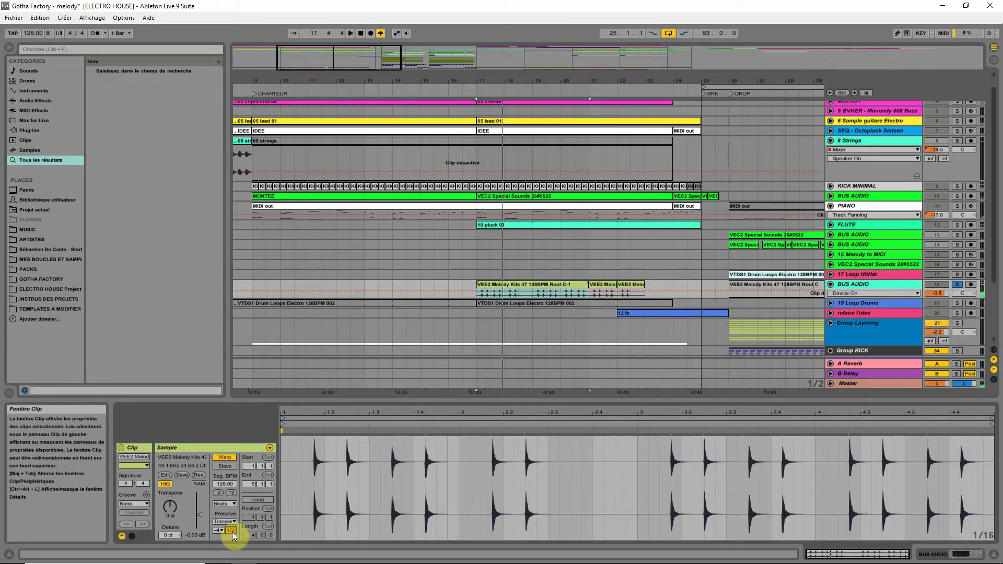
key(space)
drag(232, 531, 232, 563)
key(space)
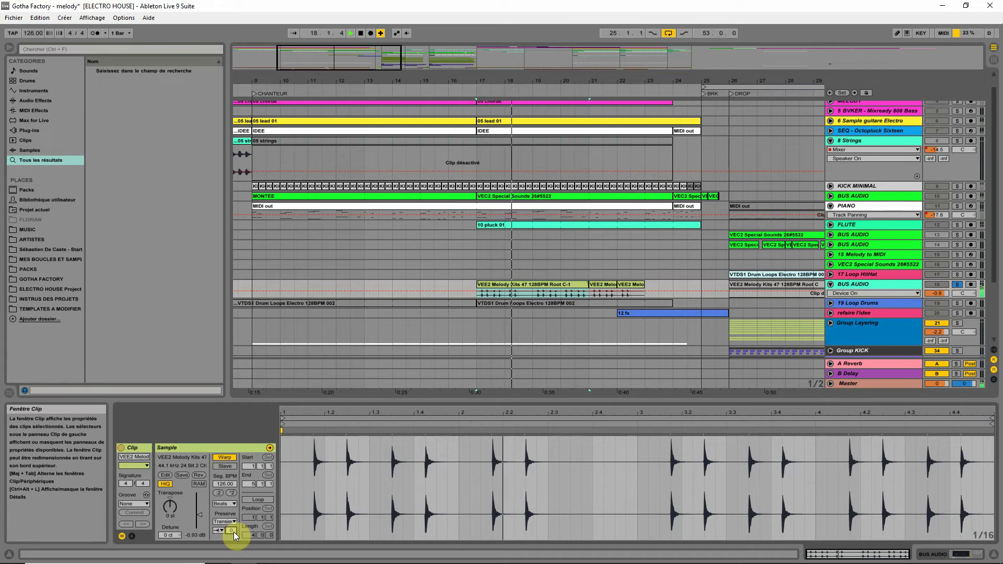
drag(232, 530, 232, 509)
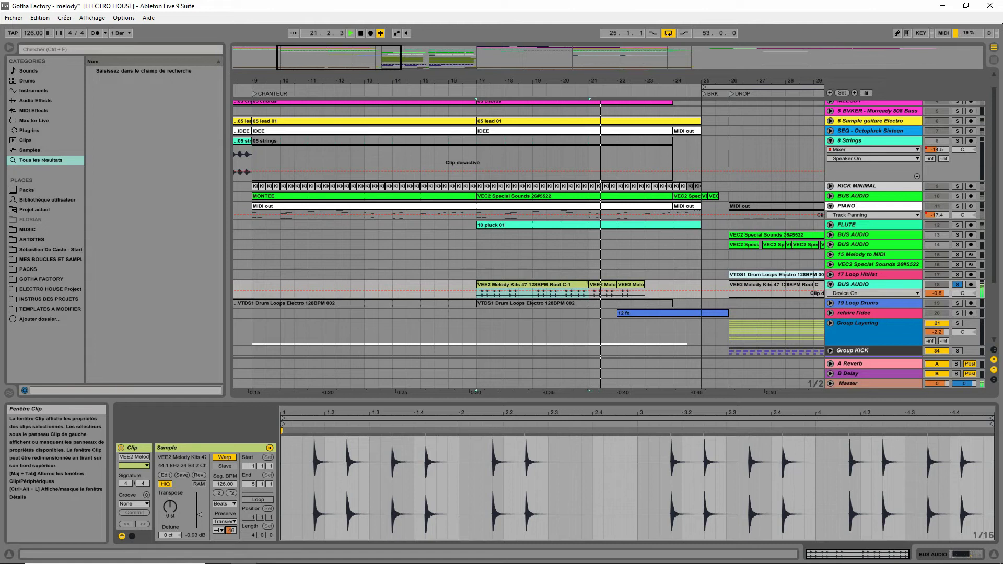
key(space)
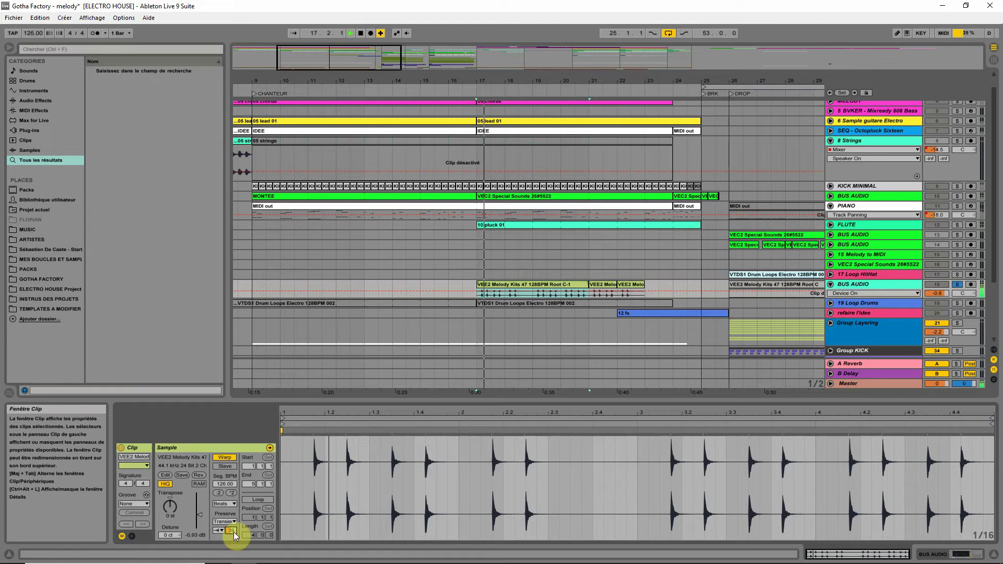
drag(231, 526, 232, 524)
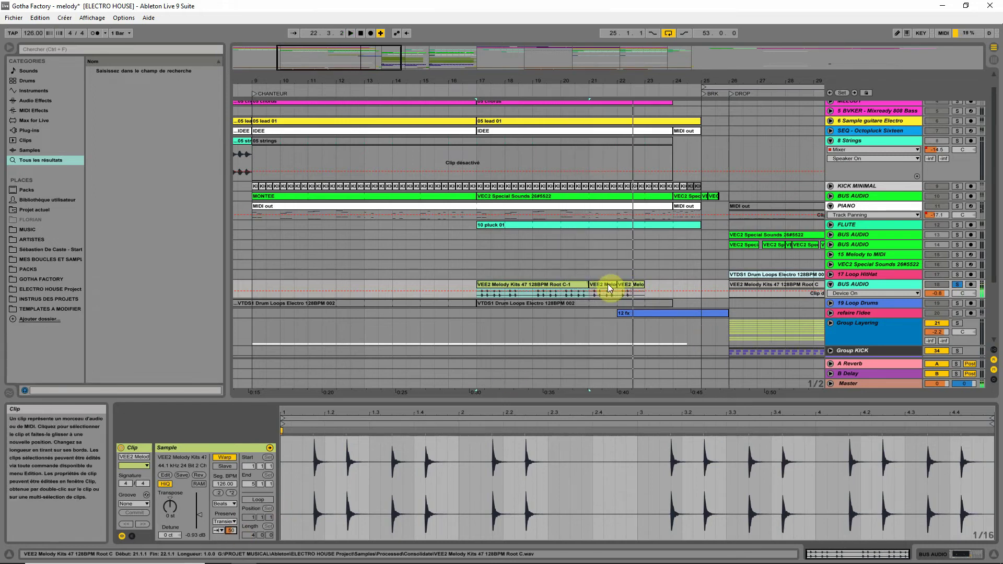
- Replay the section with KICK MINIMAL soloed again, set the BUS AUDIO track volume to 0 and reset the consolidated clip's gain
click(560, 284)
key(space)
key(space)
click(939, 293)
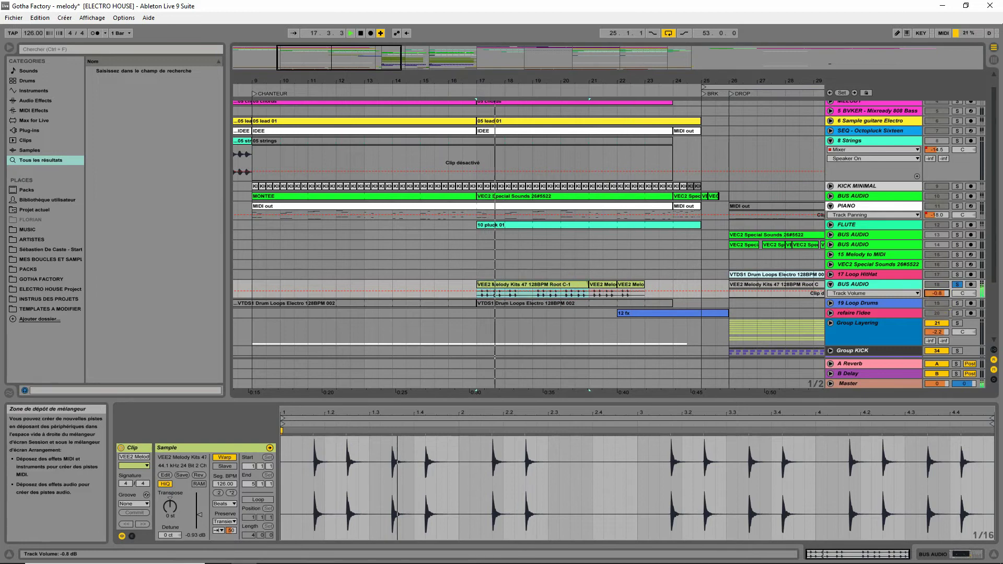
key(space)
scroll(894, 178, up, 2)
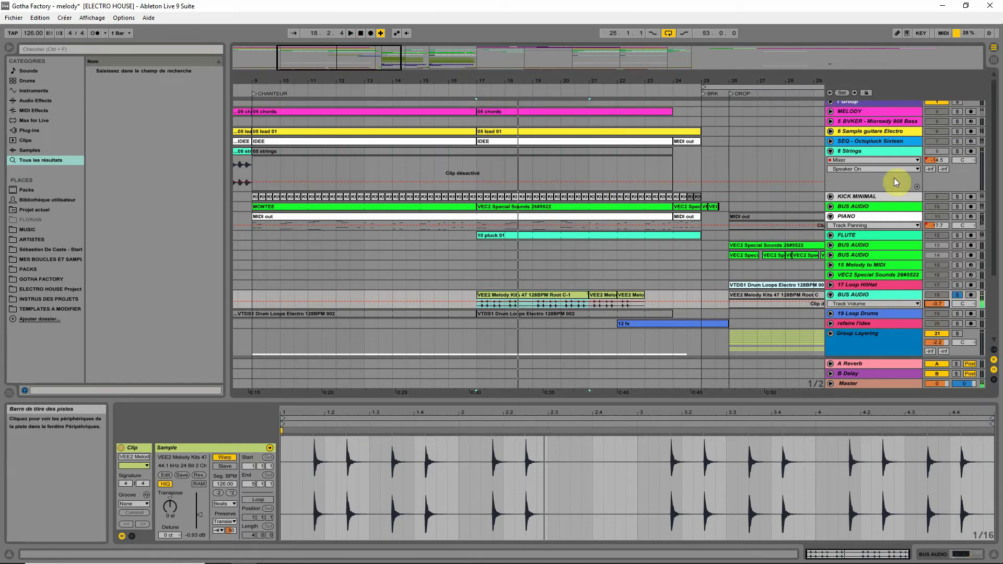
key(space)
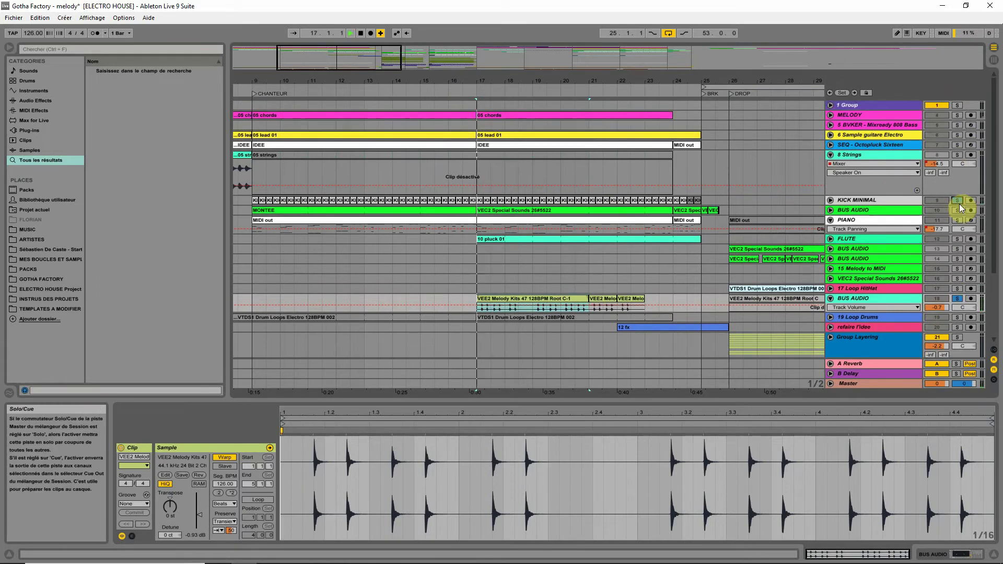
click(956, 200)
drag(939, 305, 938, 296)
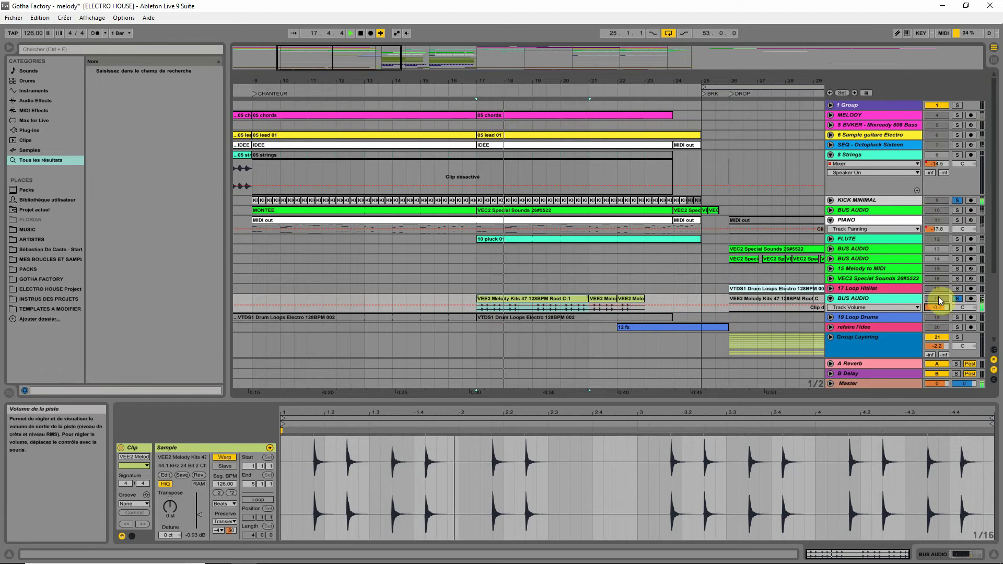
double_click(200, 528)
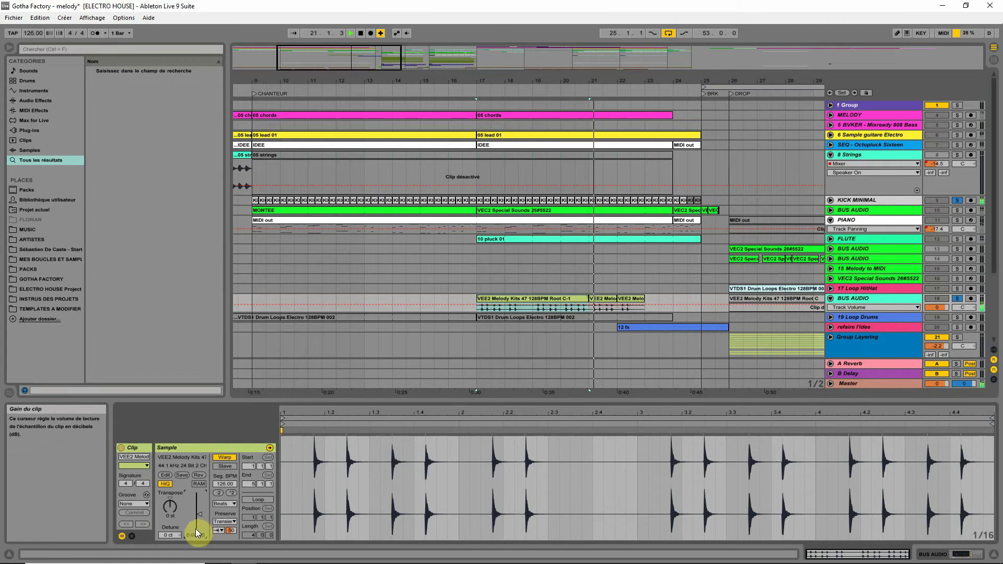
- Stop playback at the short VEE2 Melody Kits clip on bar 21 and remove the soloing from BUS AUDIO and KICK MINIMAL
click(609, 299)
key(space)
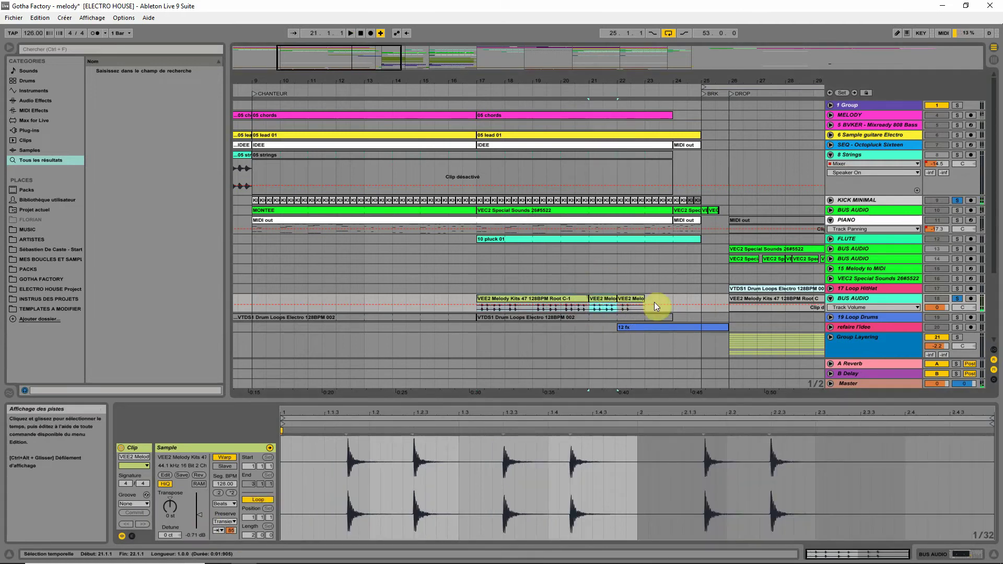
click(958, 298)
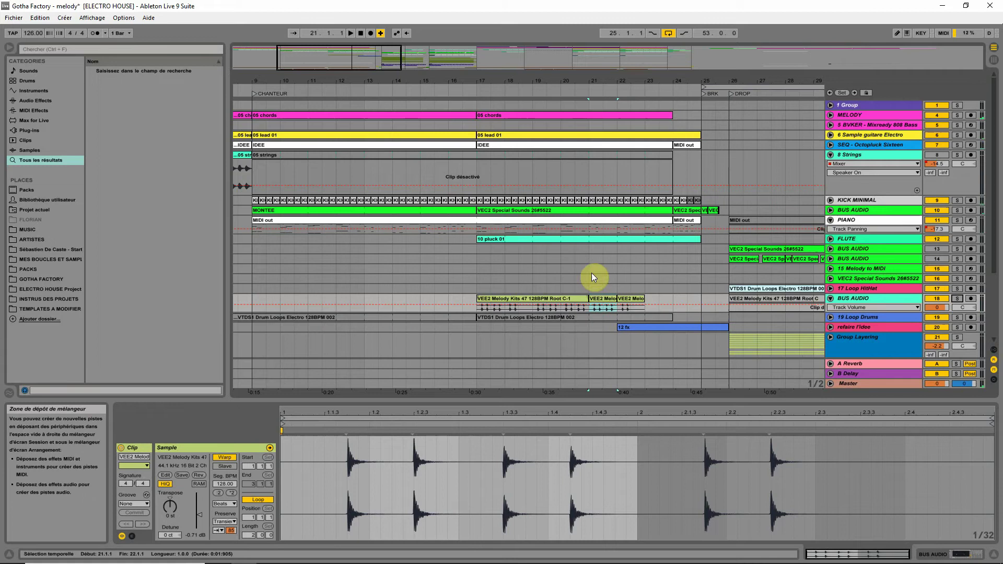
- Play the consolidated VEE2 Melody Kits clip in the full mix from bar 17 and compare it with the unprocessed clip that follows
click(519, 297)
key(space)
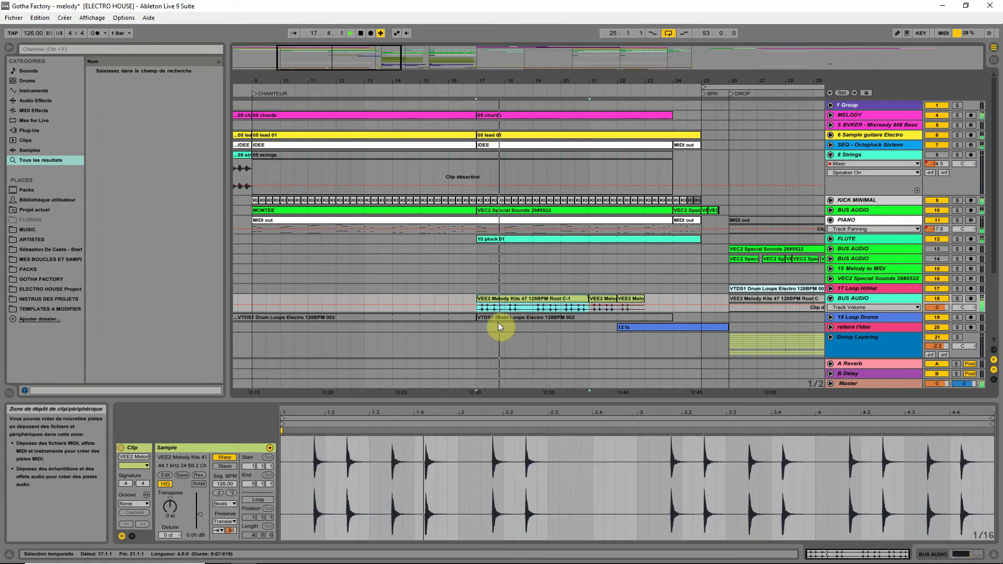
click(604, 302)
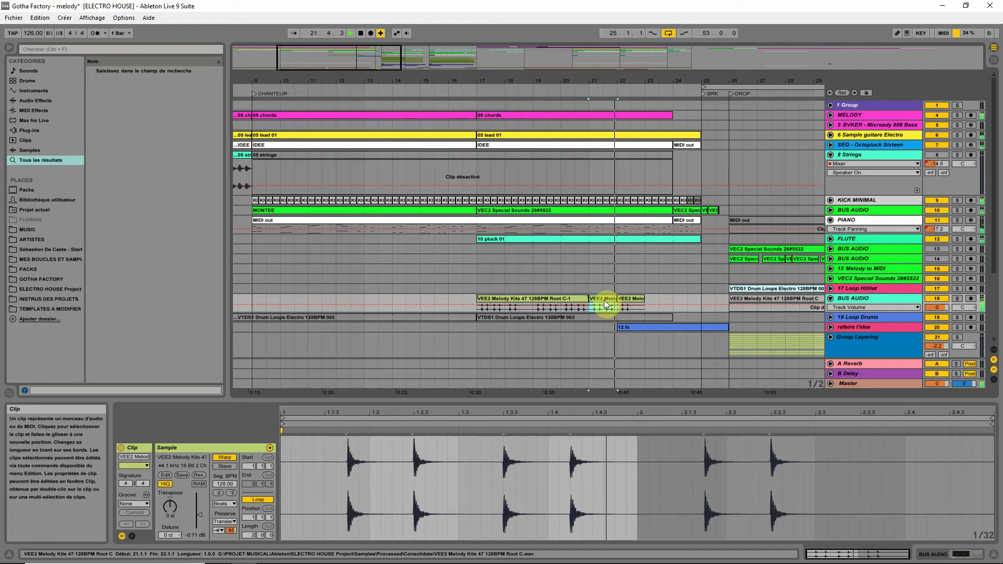
key(space)
click(544, 299)
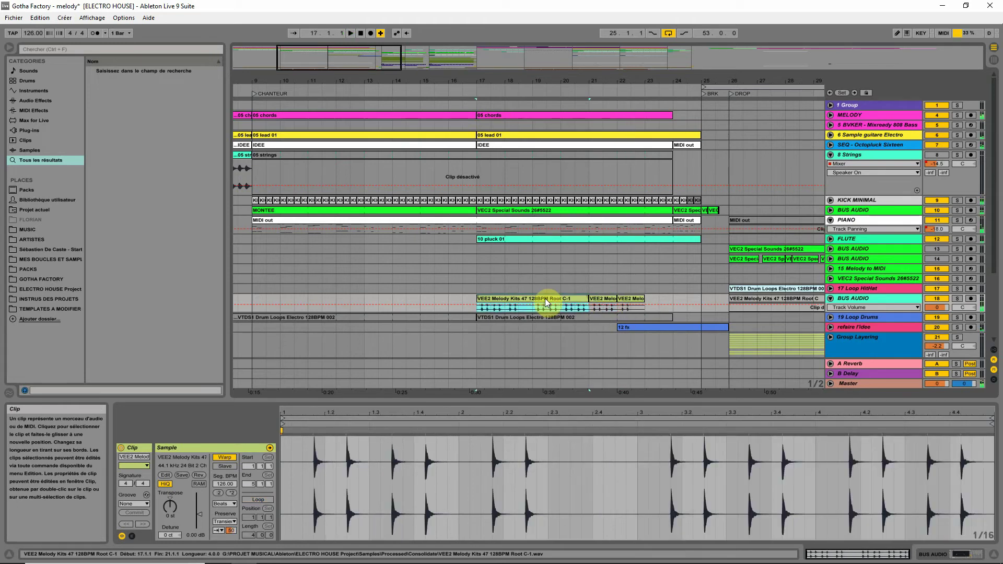
click(360, 513)
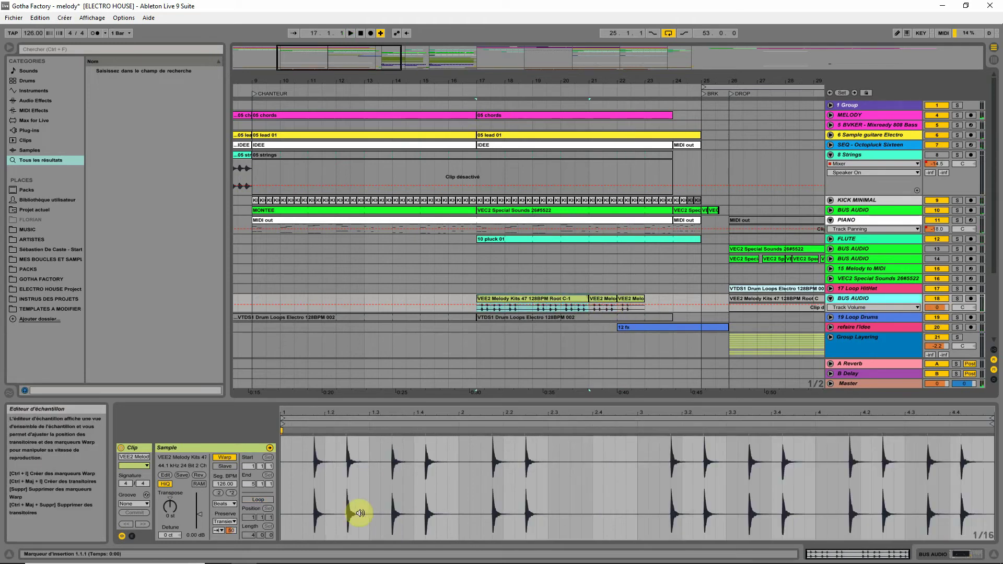
- Show the device chain of the VEE2 Melody Kits track, unfold its Utility and set the gain to 1 dB during playback
key(shift+Tab)
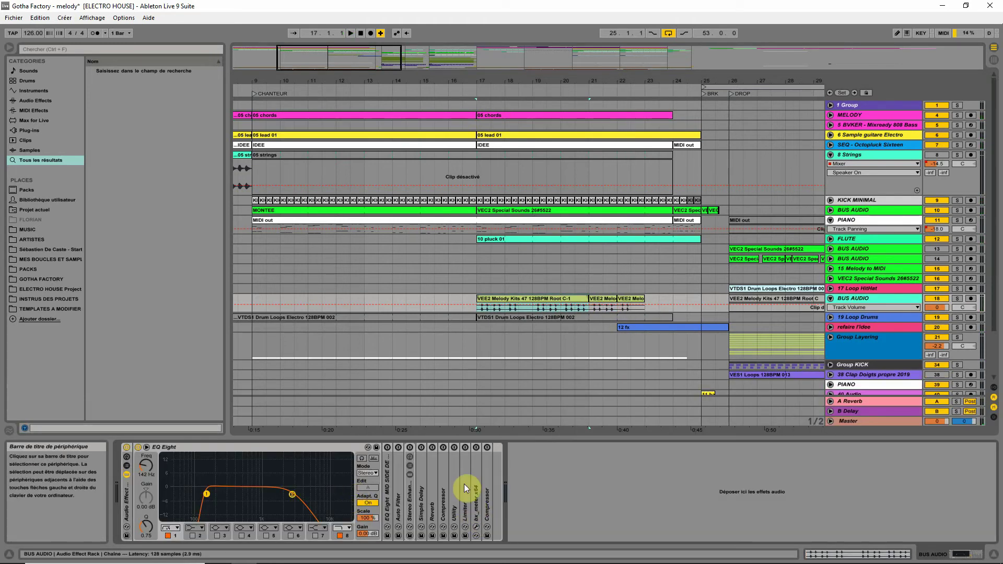
double_click(456, 443)
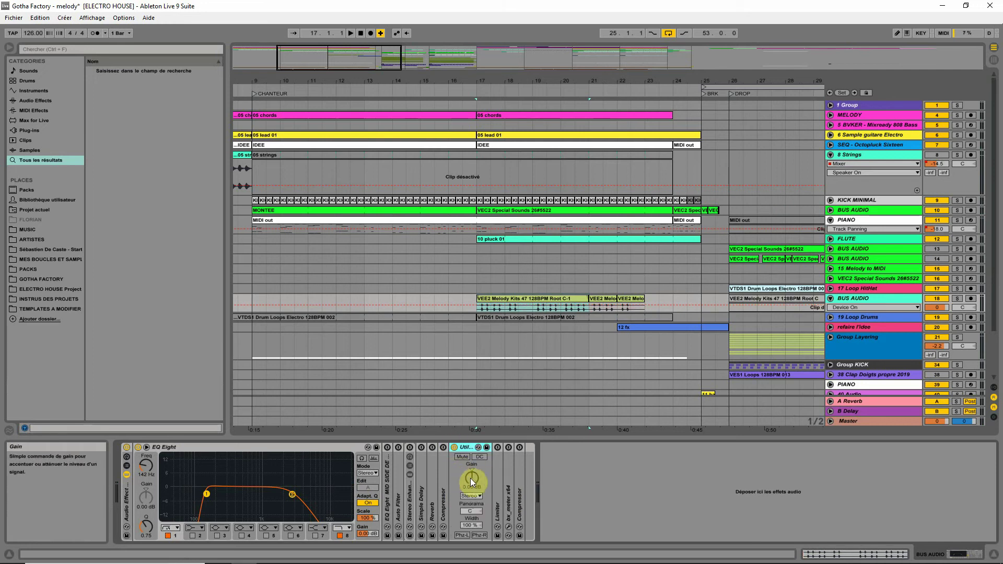
click(471, 478)
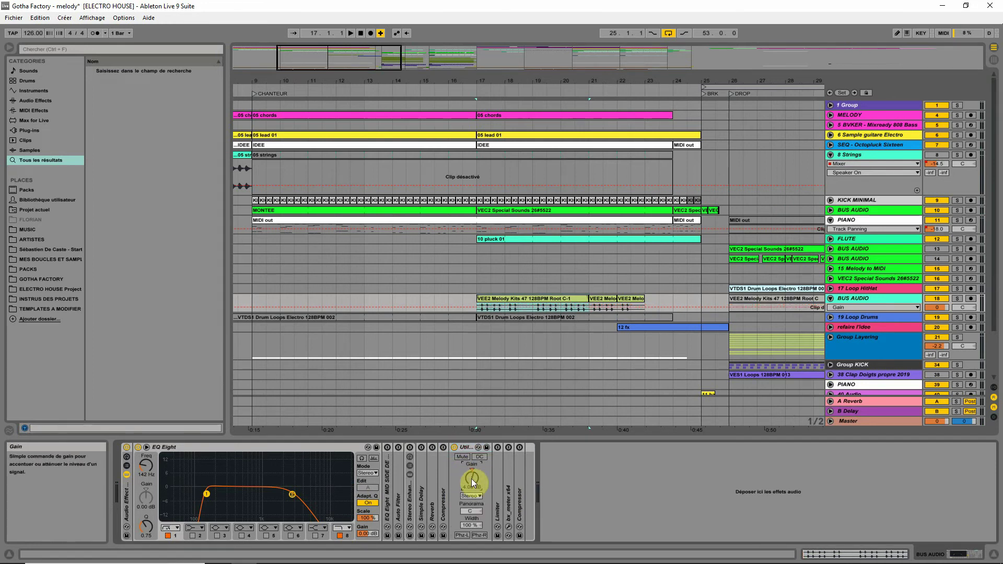
key(space)
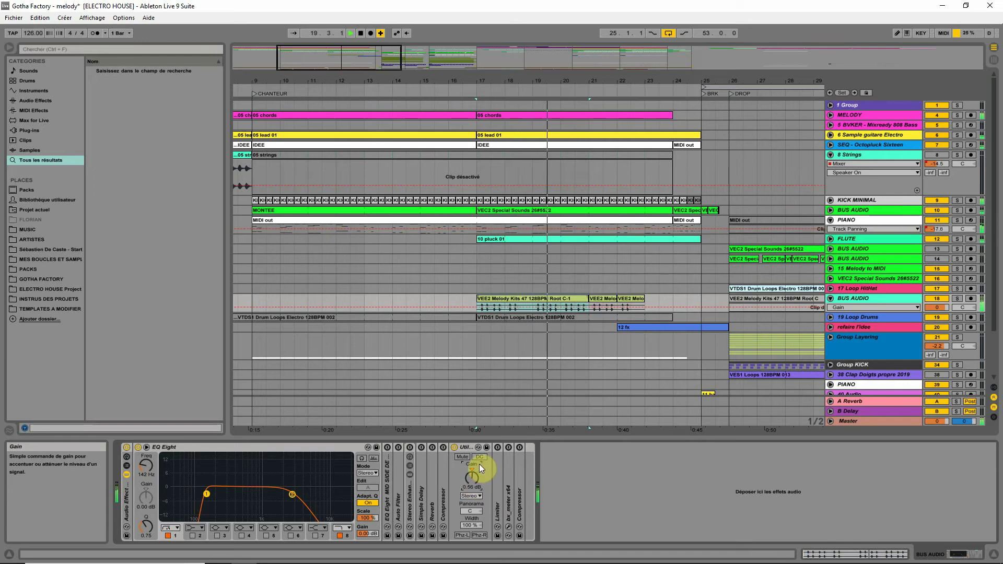
text(1)
key(Return)
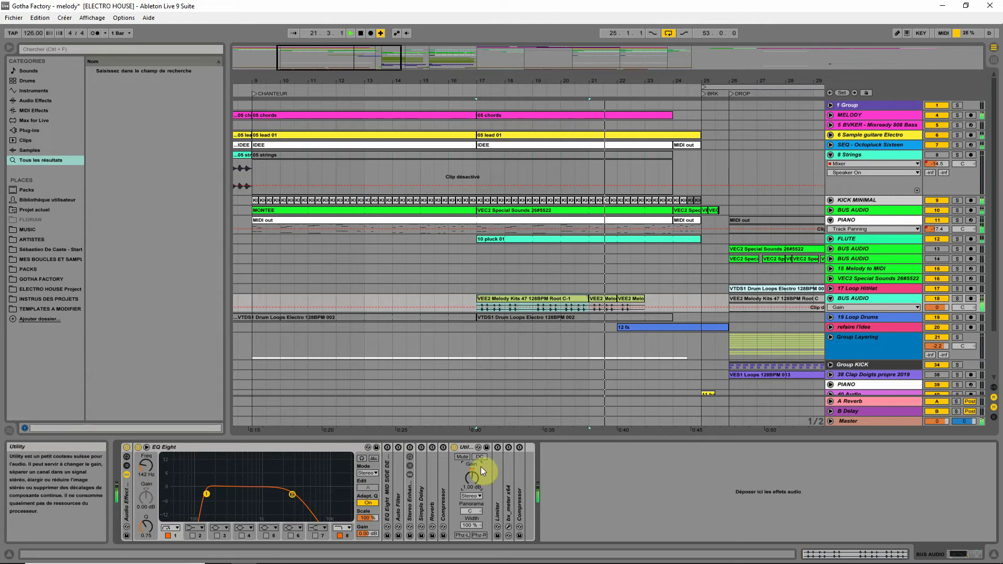
- Stop playback and delete the two short VEE2 Melody Kits clips after the consolidated clip, between bars 21 and 23
click(607, 300)
key(space)
click(635, 300)
key(Delete)
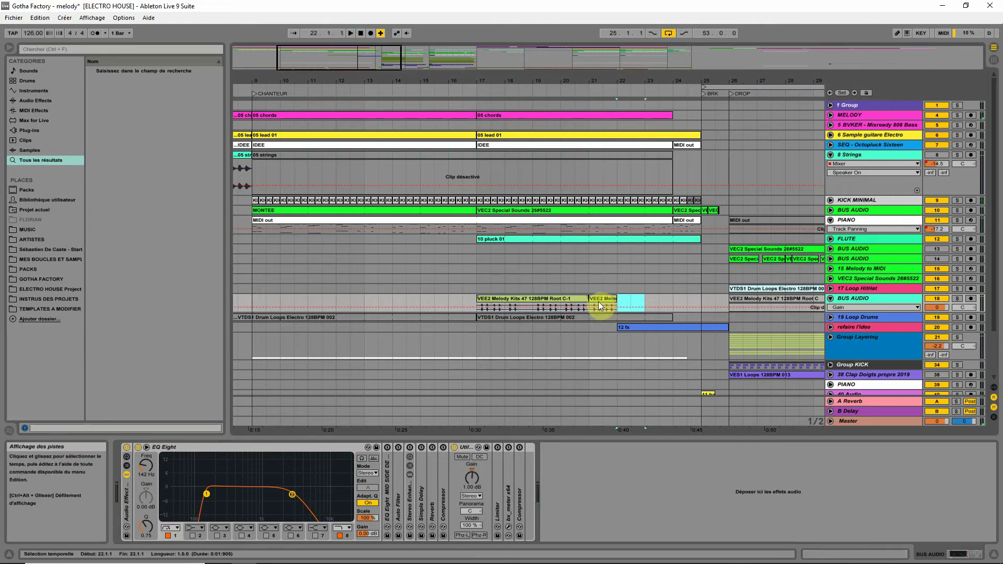
click(597, 300)
key(Delete)
- Enable looping on the consolidated VEE2 Melody Kits clip and extend its end to bar 23
click(581, 297)
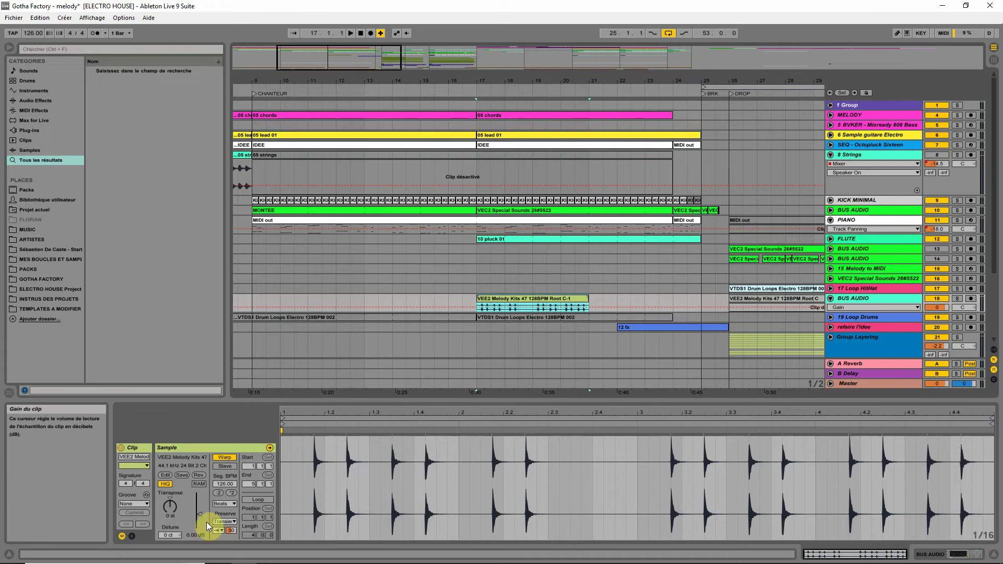
click(258, 499)
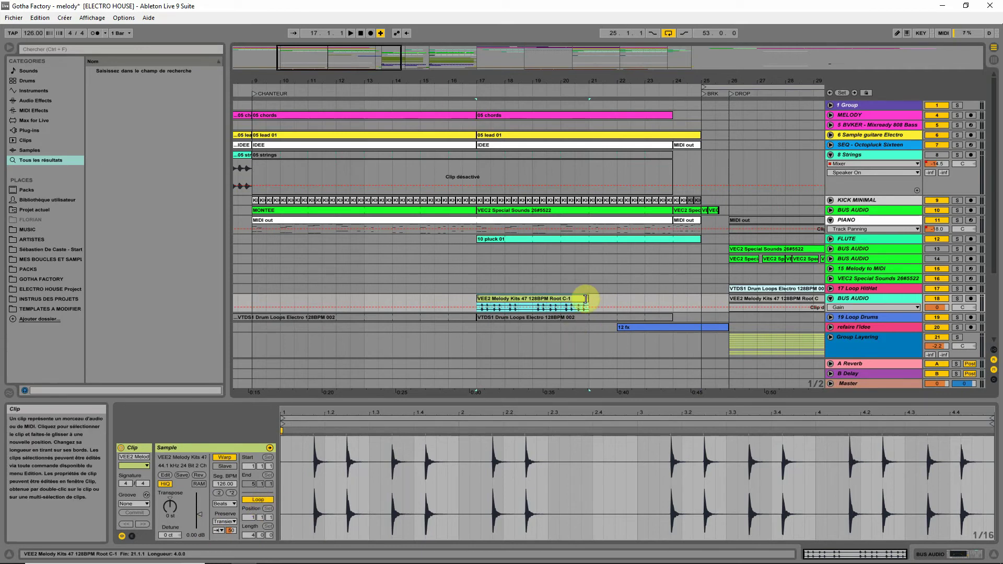
drag(588, 301, 644, 301)
- Play the extended clip in the mix and compare the section with its BUS AUDIO track muted and active
key(space)
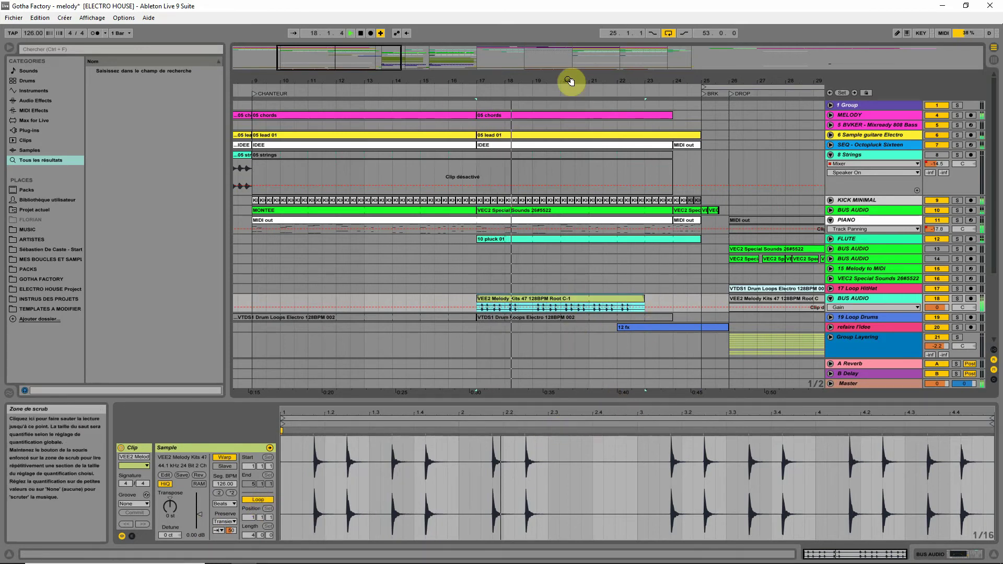
drag(573, 83, 573, 51)
click(935, 299)
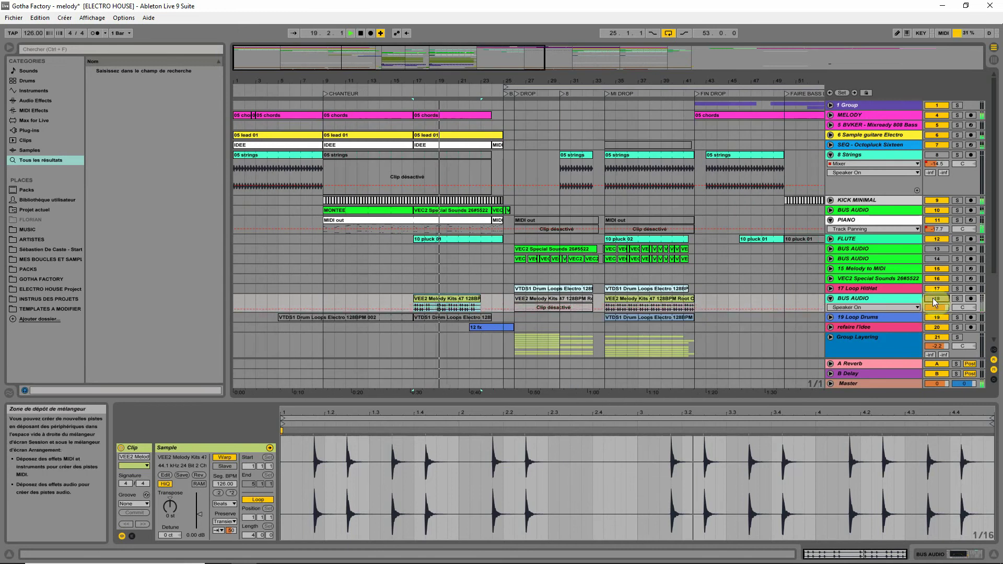
click(934, 299)
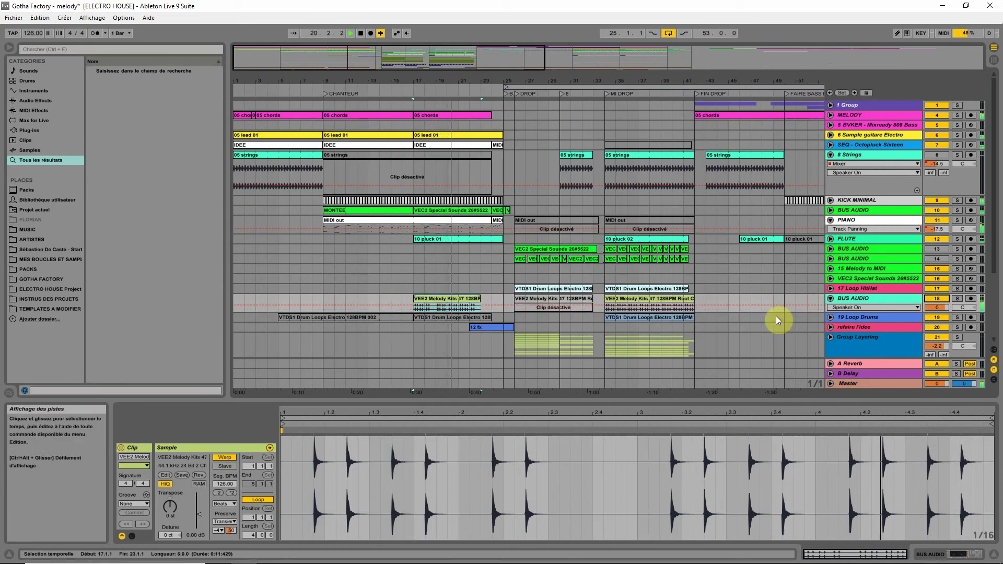
key(space)
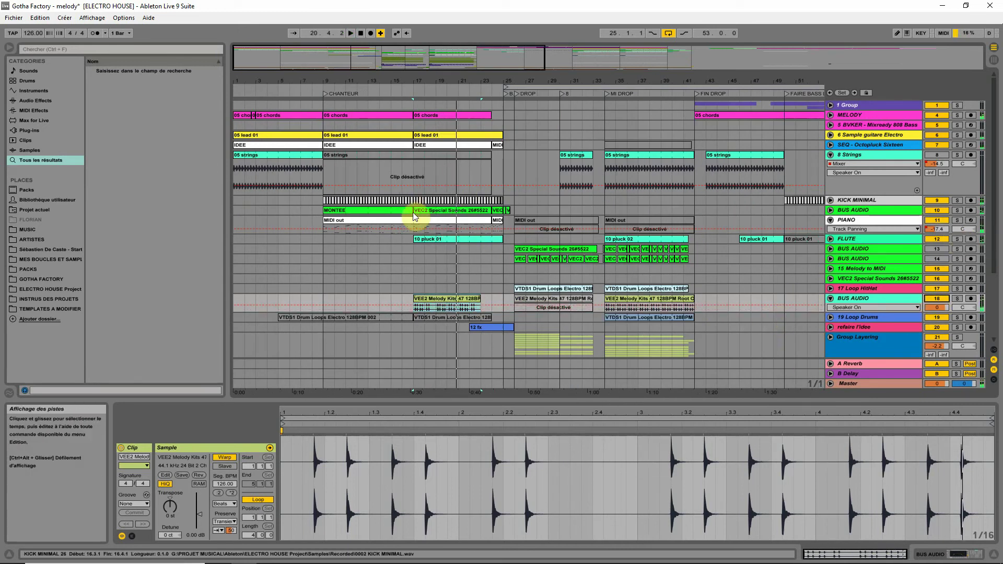
- Play the intro from the first 05 strings clip and compare it with the 8 Strings track muted and active
drag(320, 85, 313, 89)
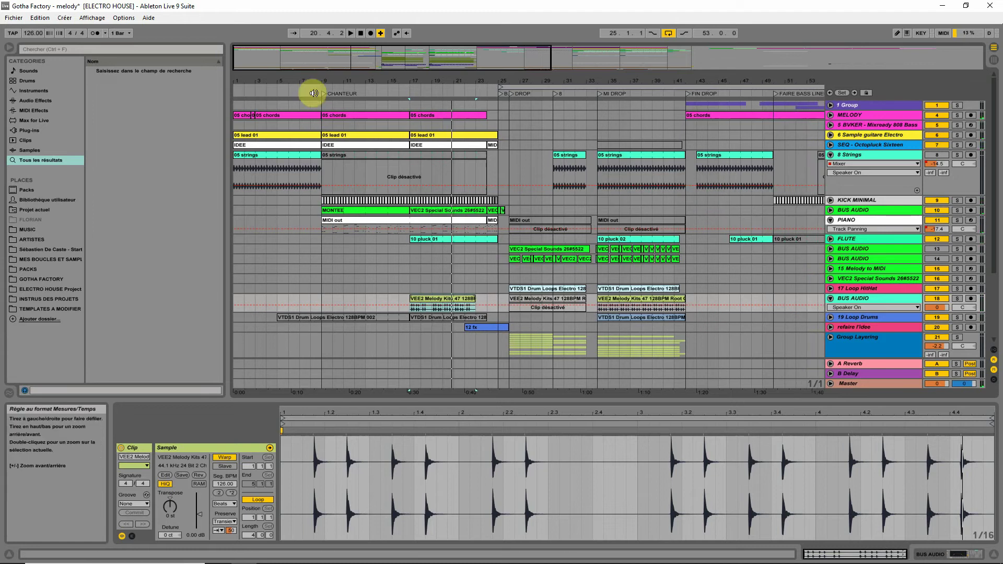
click(272, 156)
click(235, 83)
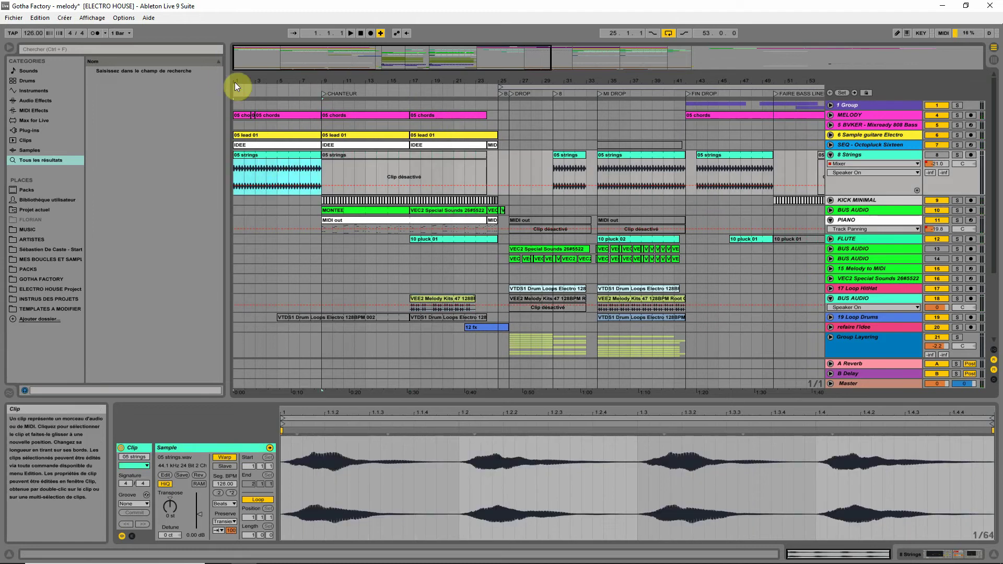
drag(273, 82, 273, 89)
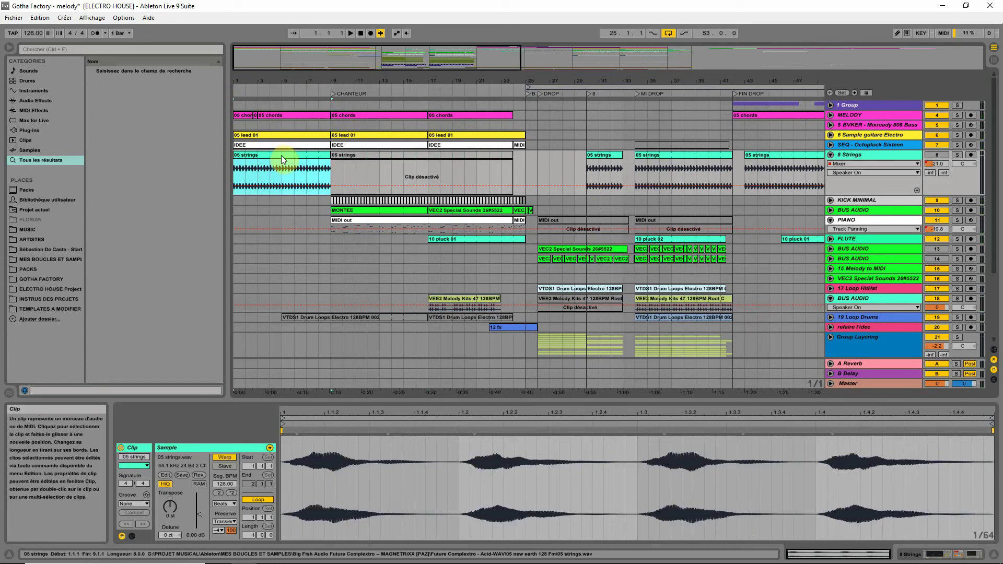
click(944, 155)
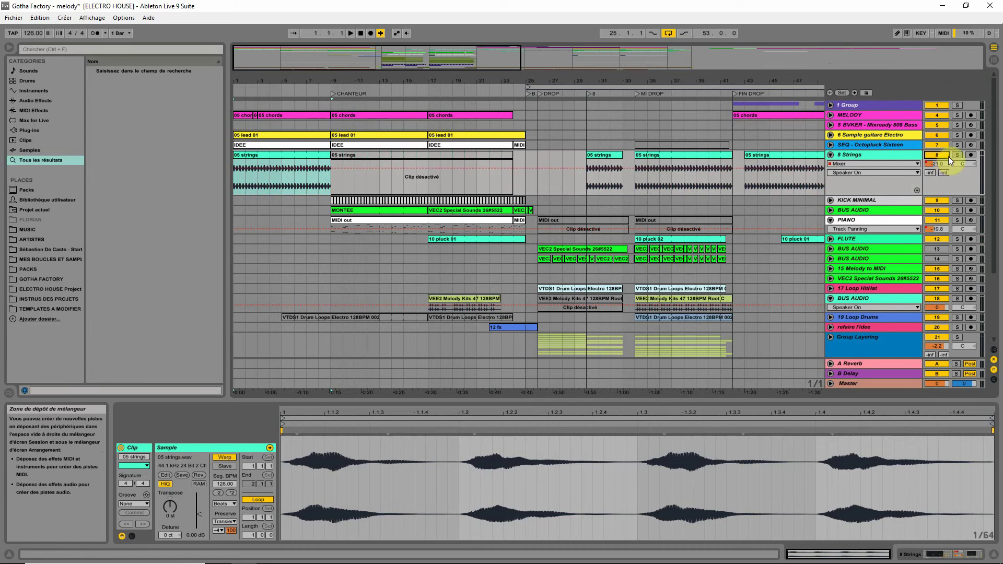
click(938, 155)
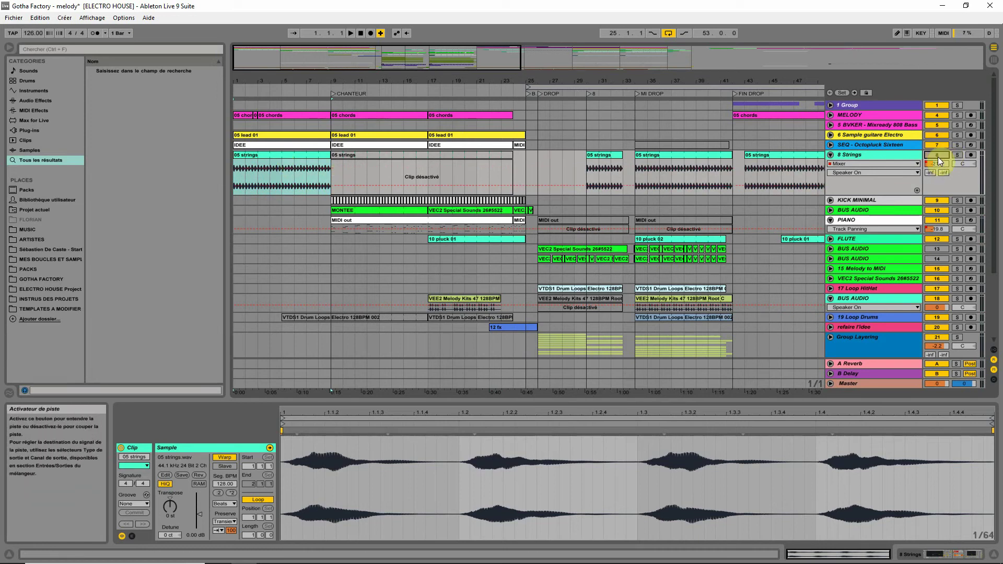
key(space)
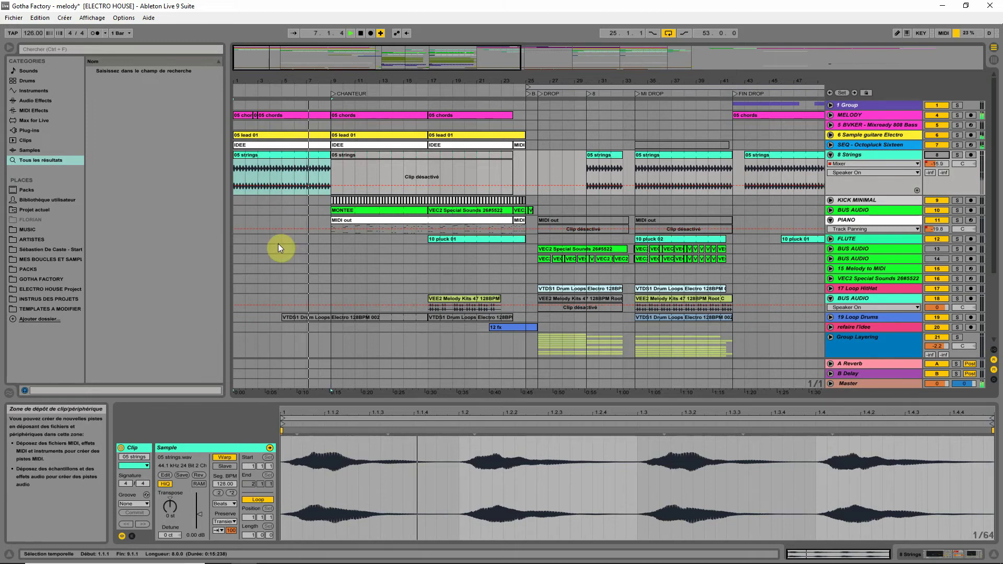
click(939, 155)
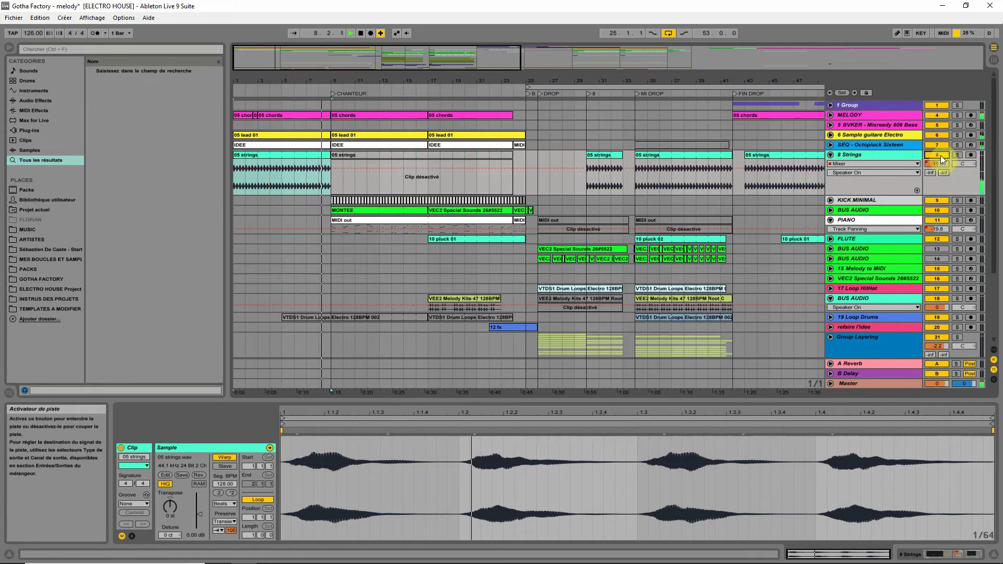
- Reshape the 8 Strings volume automation into a curved fade-in from near silence up to the CHANTEUR marker, and replay from the start
click(940, 162)
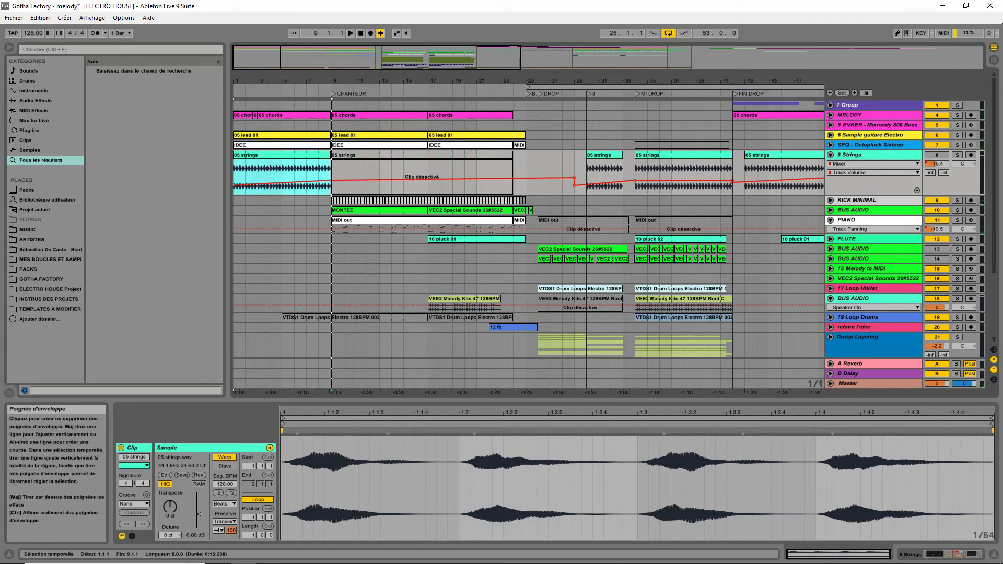
click(293, 211)
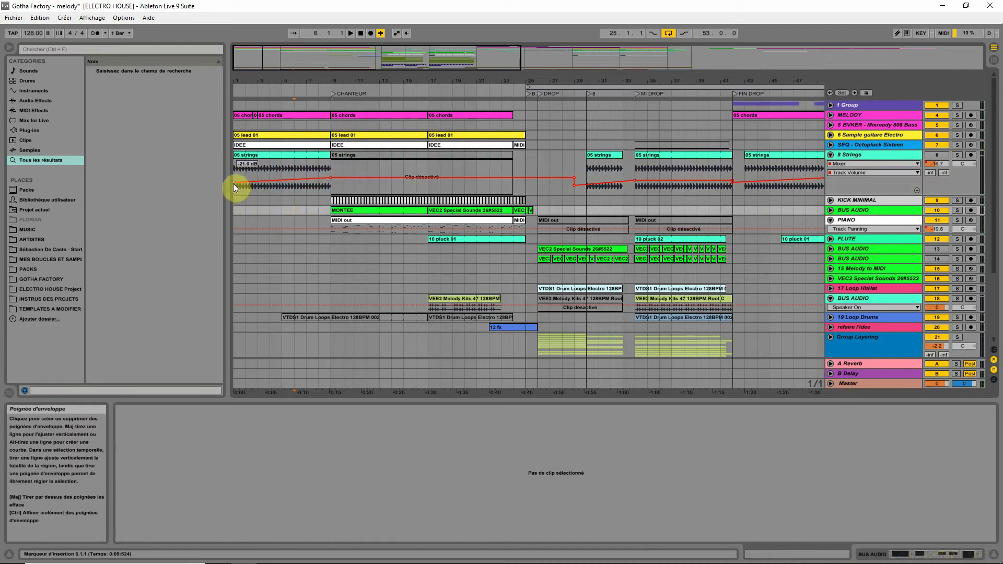
drag(234, 183, 287, 205)
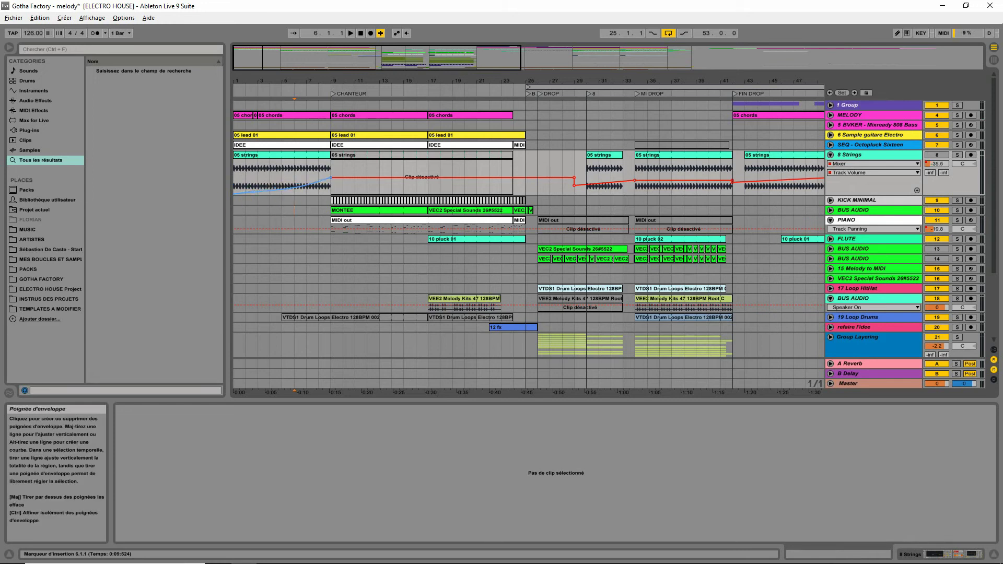
click(276, 155)
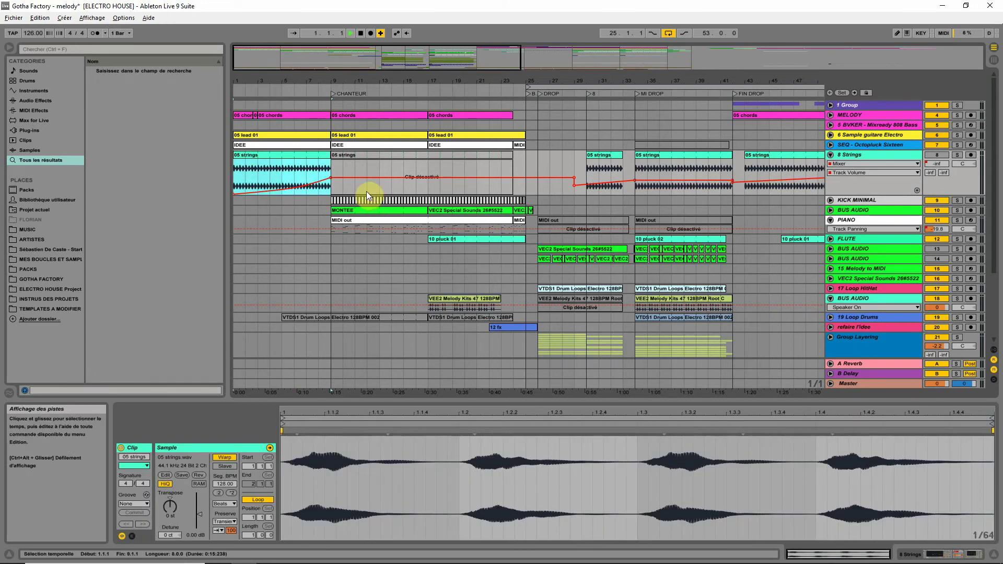
key(space)
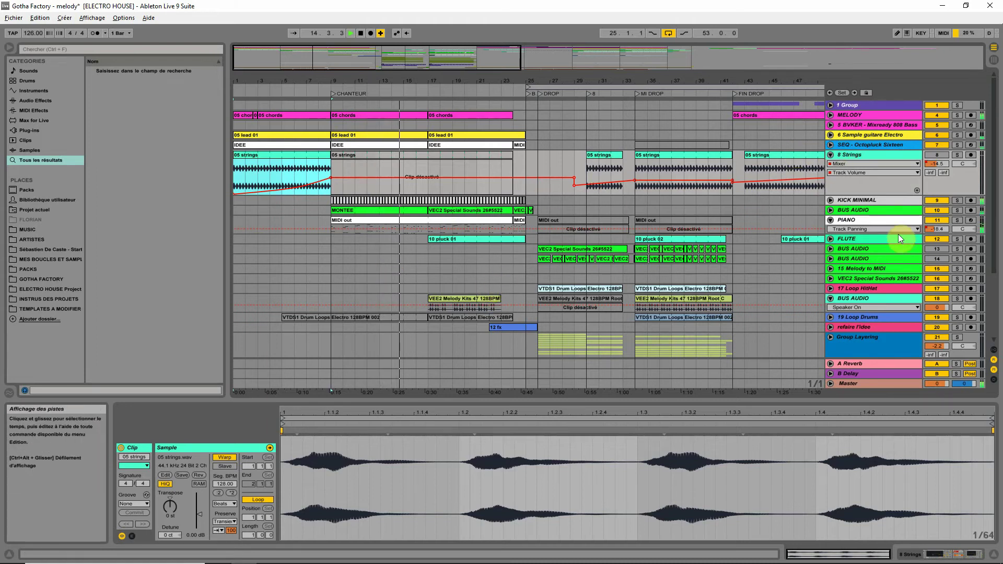
- Enlarge the PIANO track, open its MIDI out clip in the CHANTEUR section and stop playback
drag(855, 233, 863, 286)
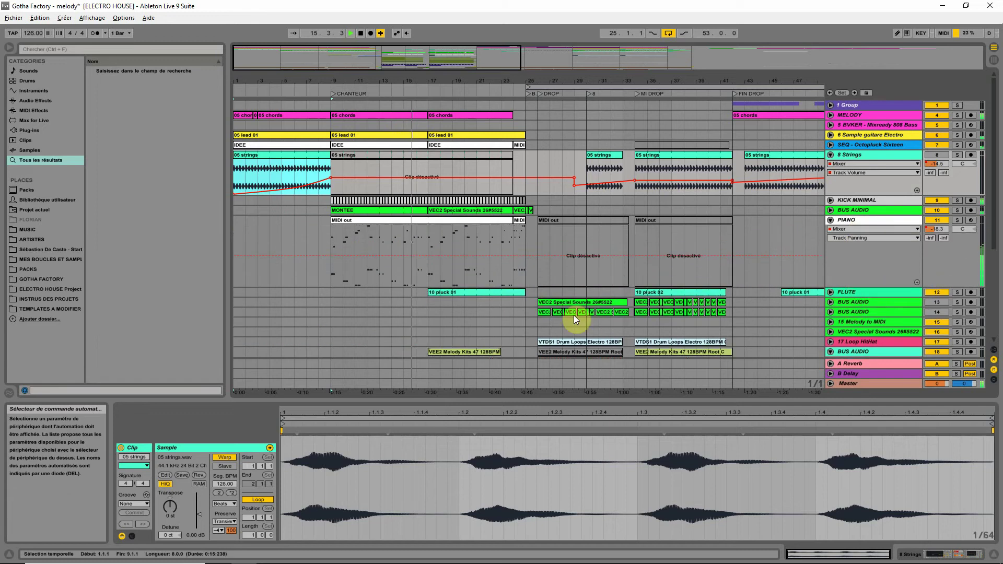
click(418, 225)
key(space)
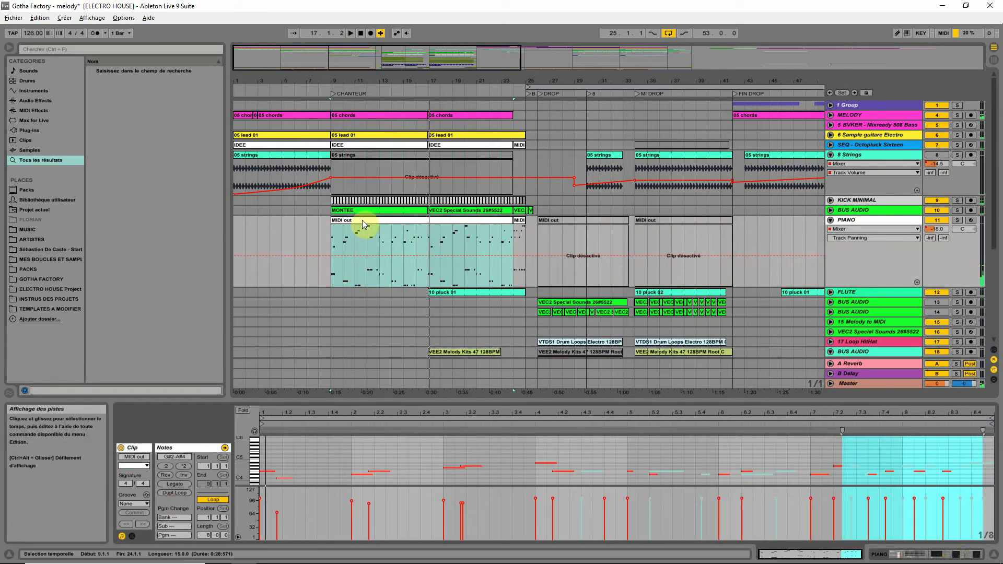
- Mute the PIANO track and play the CHANTEUR section from the start of its MIDI out clip without it
drag(357, 79, 357, 82)
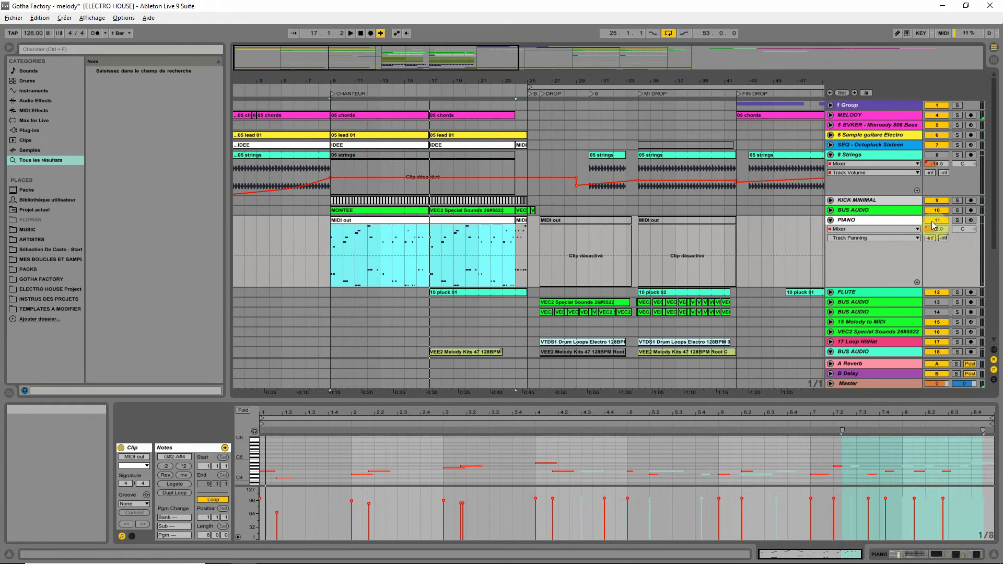
click(287, 246)
click(349, 226)
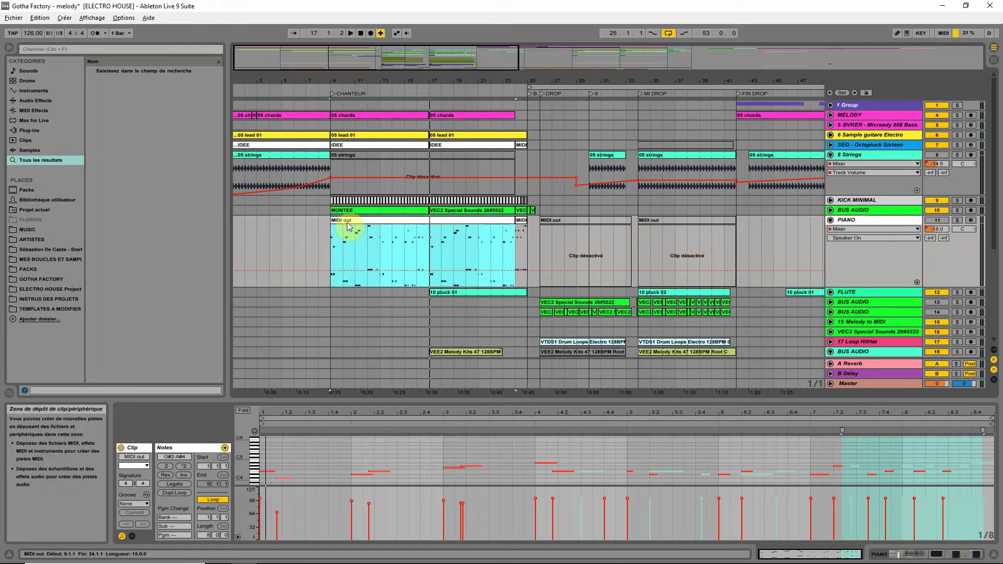
key(space)
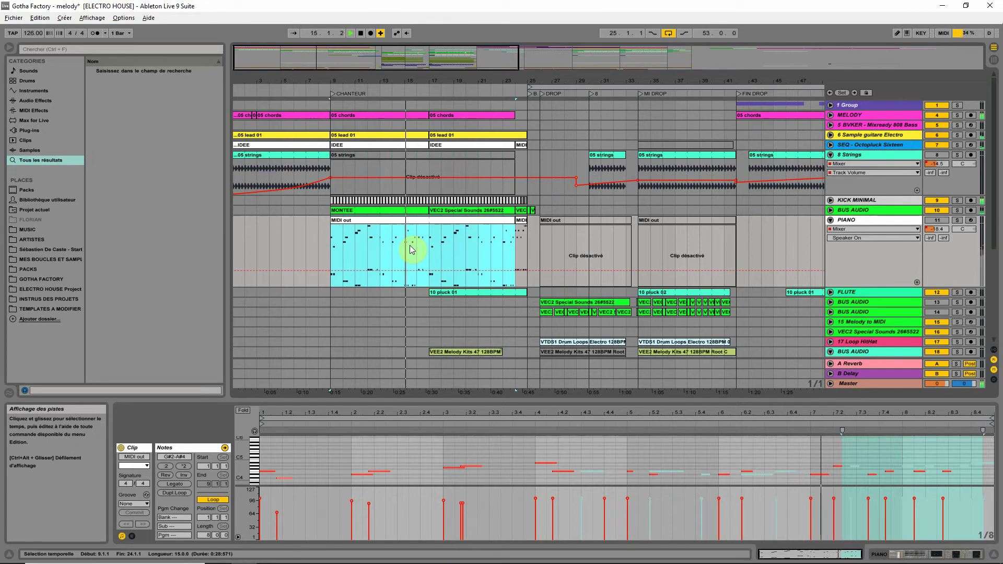
- Compare the CHANTEUR section with the PIANO track muted and active, leave it active, and stop playback at the first 10 pluck 01 clip
click(938, 220)
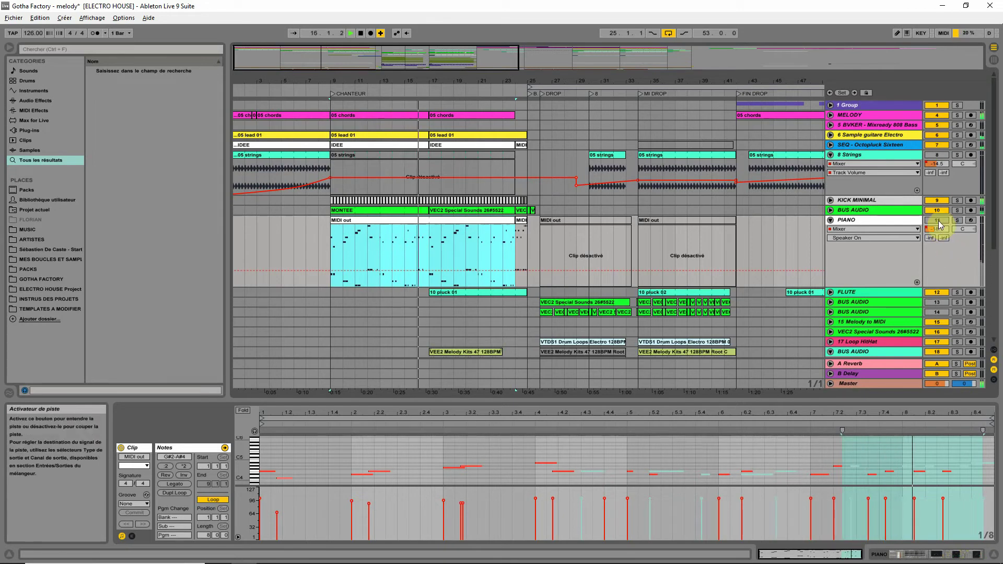
click(939, 222)
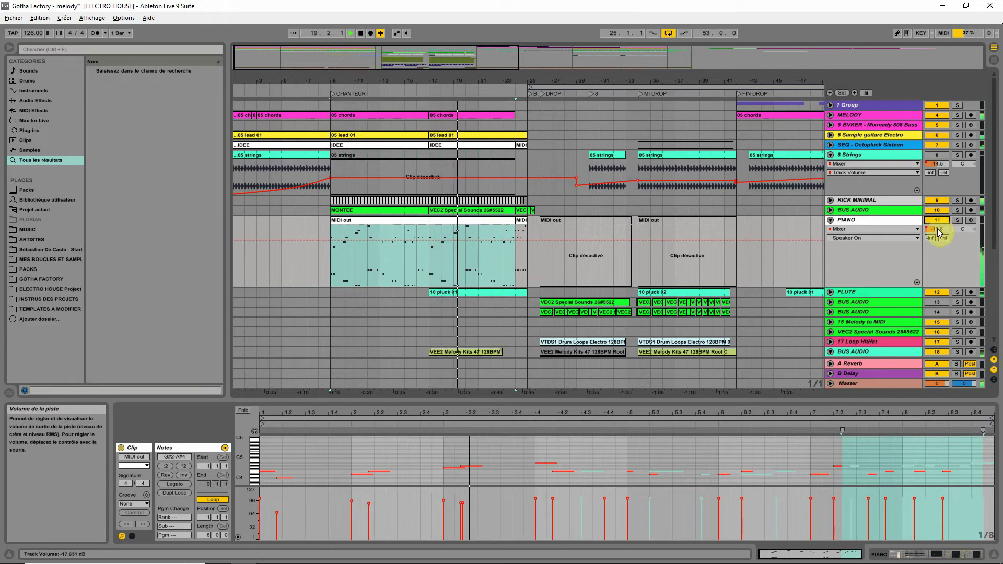
click(456, 290)
key(space)
- Extend the start of the first VEE2 Melody Kits clip back to bar 13 and play from there
drag(416, 82, 418, 77)
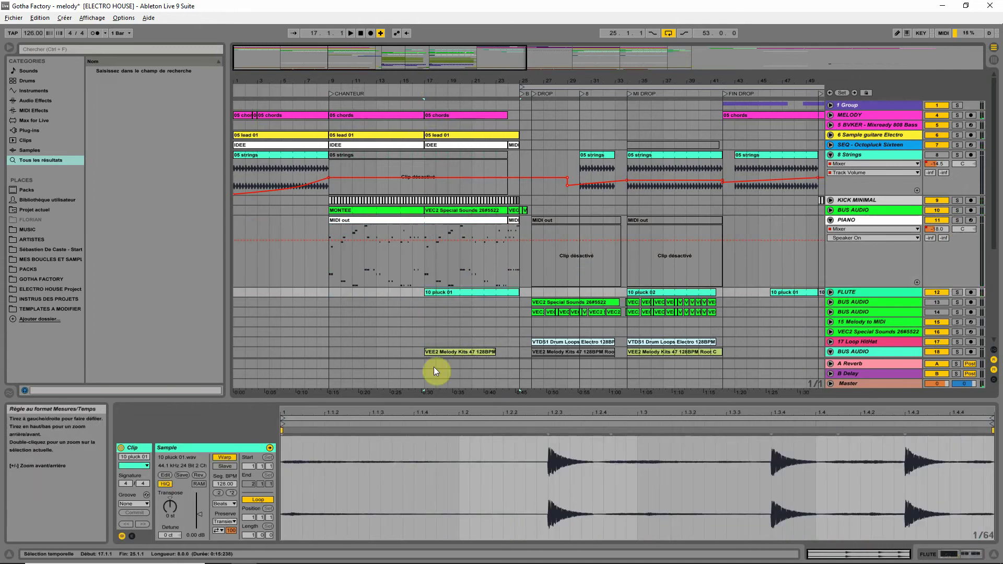
click(326, 351)
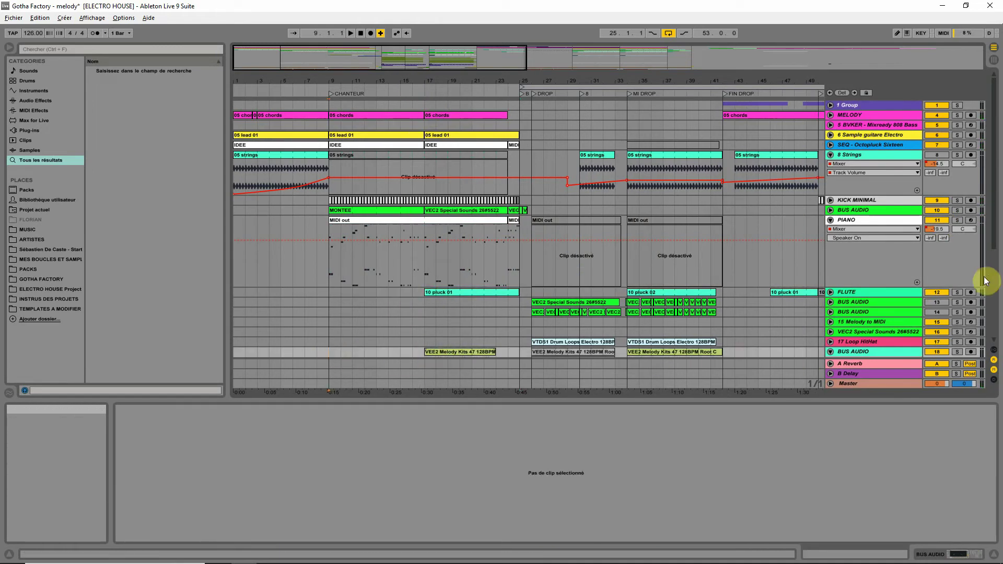
drag(425, 352, 379, 368)
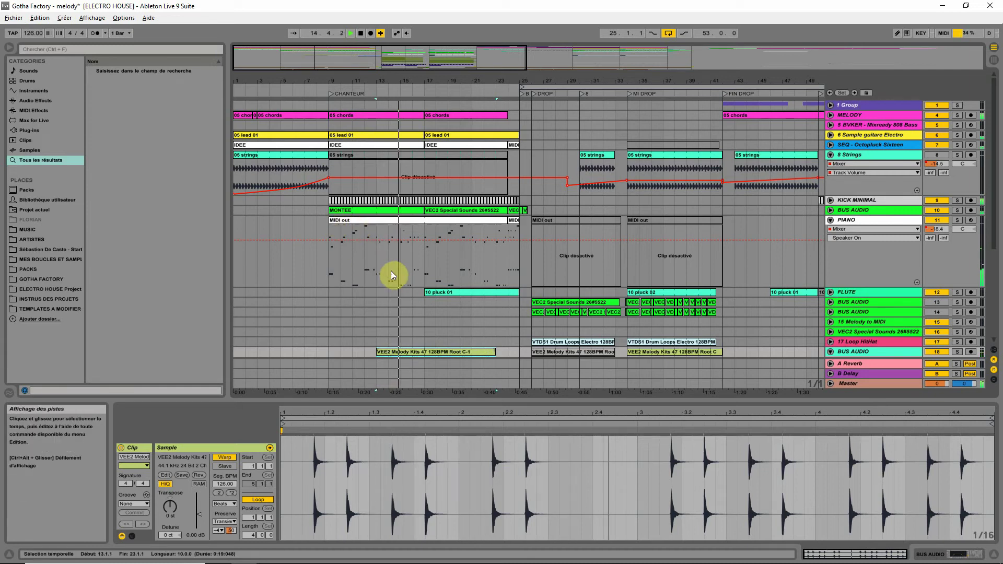
- Stop playback and split the PIANO track's first MIDI out clip at bar 13
click(375, 263)
key(space)
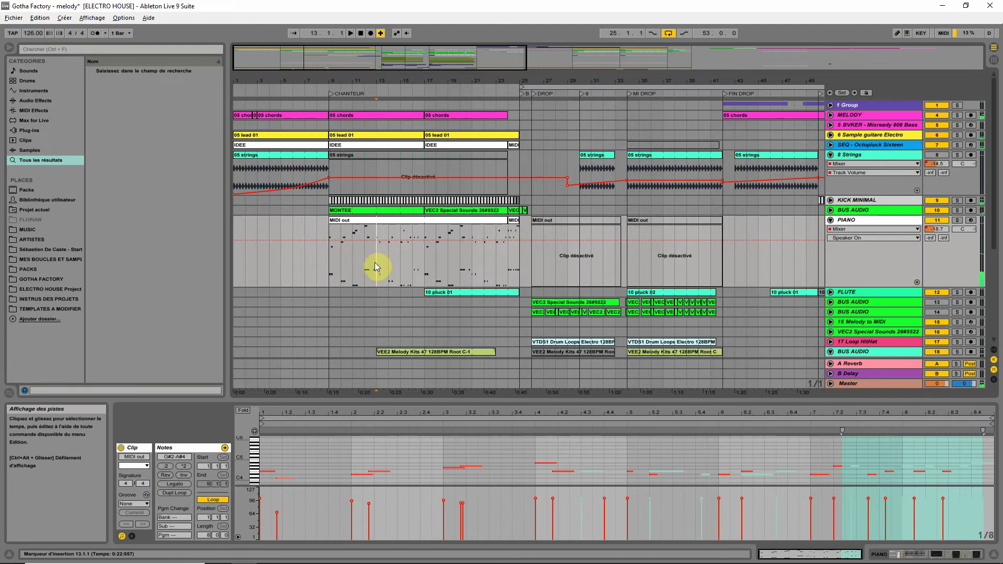
key(ctrl+e)
- Reshape the PIANO track's volume automation into a curved fade-in from near silence up to bar 13, and play from the CHANTEUR marker
click(359, 221)
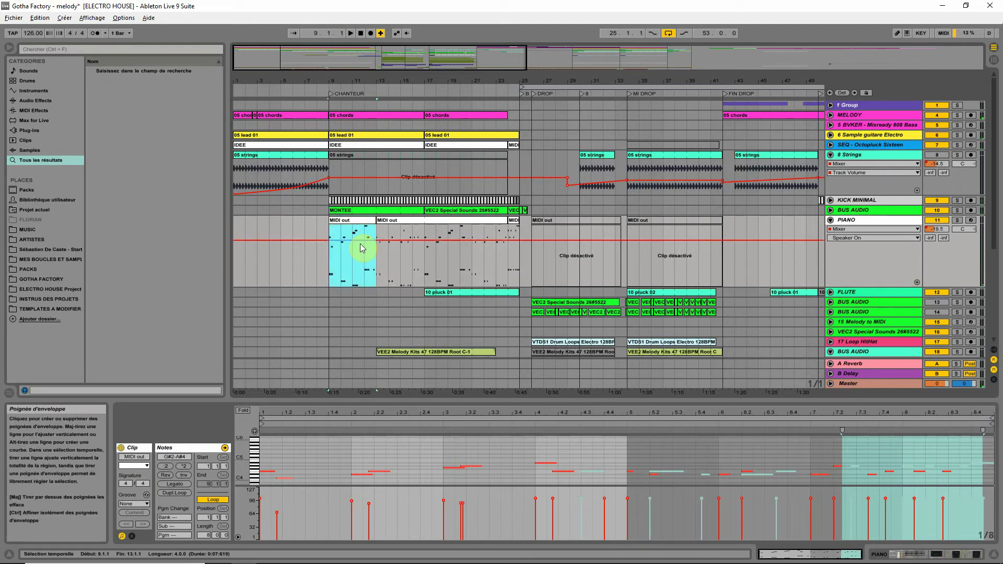
click(935, 229)
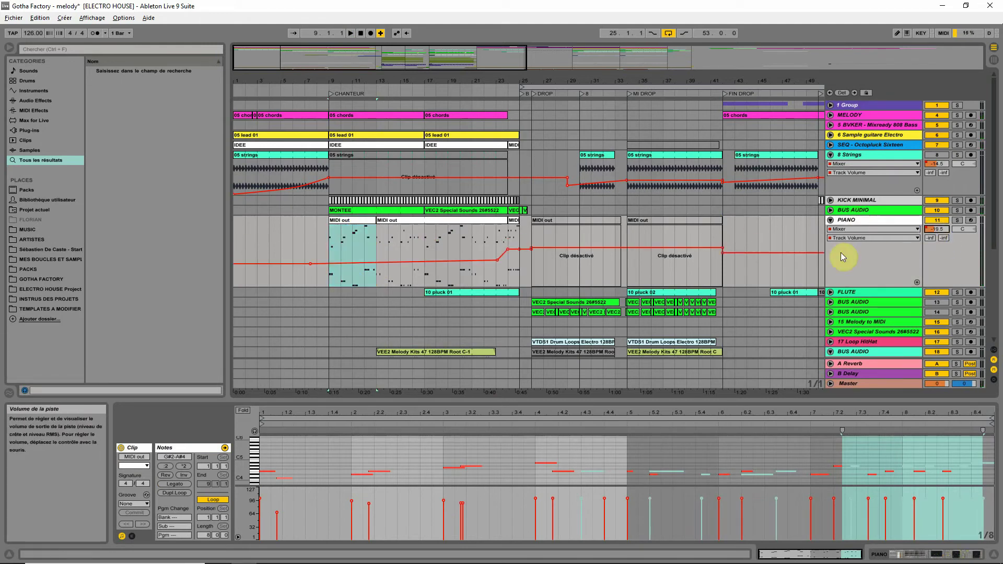
mouse_move(347, 263)
mouse_down()
mouse_move(347, 274)
mouse_move(331, 278)
mouse_move(234, 287)
mouse_up()
click(307, 281)
click(359, 220)
key(space)
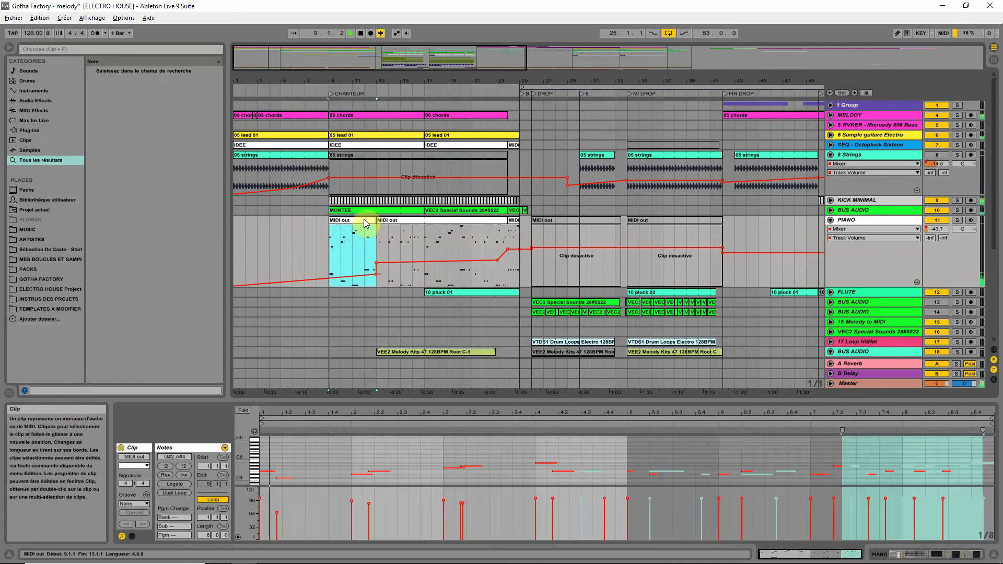
click(377, 273)
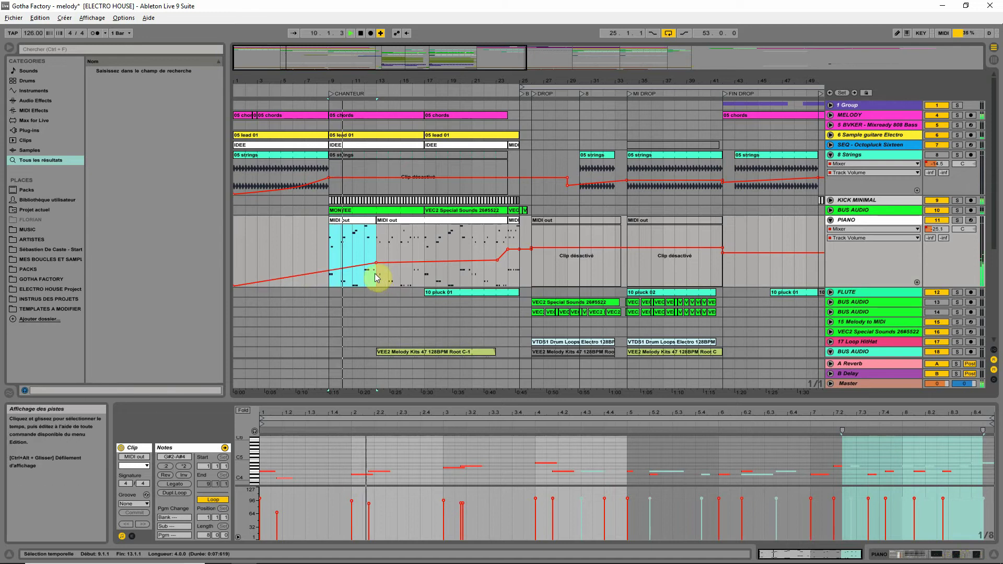
drag(351, 275, 369, 274)
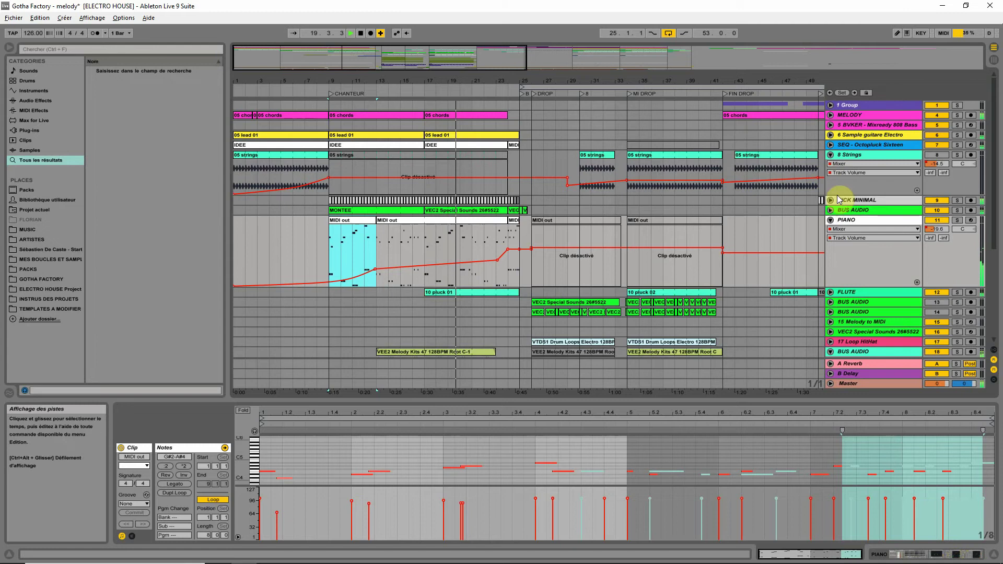
- Expand BUS AUDIO track 10 and reshape its volume automation to rise from silence at about bar 15 toward the drop
click(831, 210)
click(939, 209)
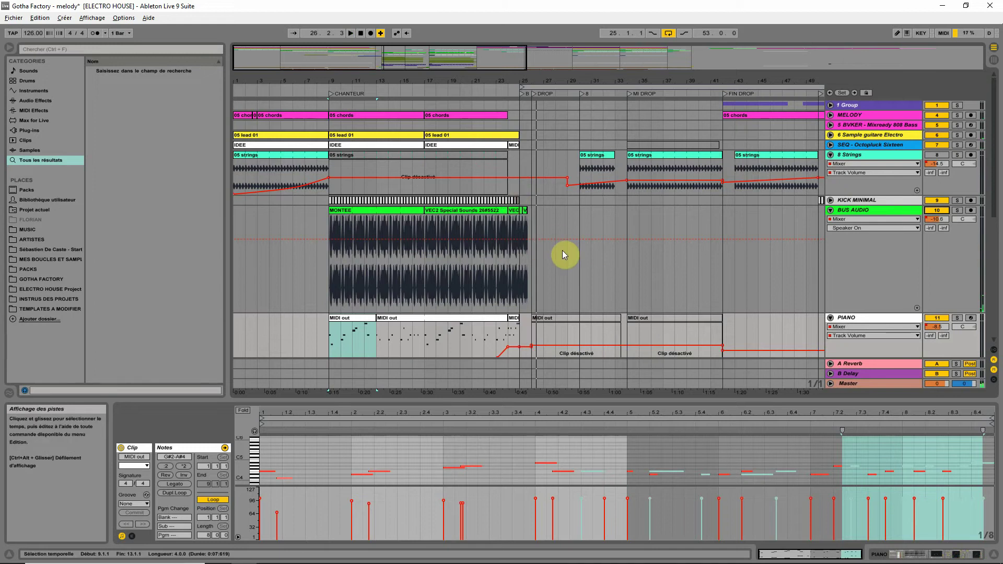
click(938, 219)
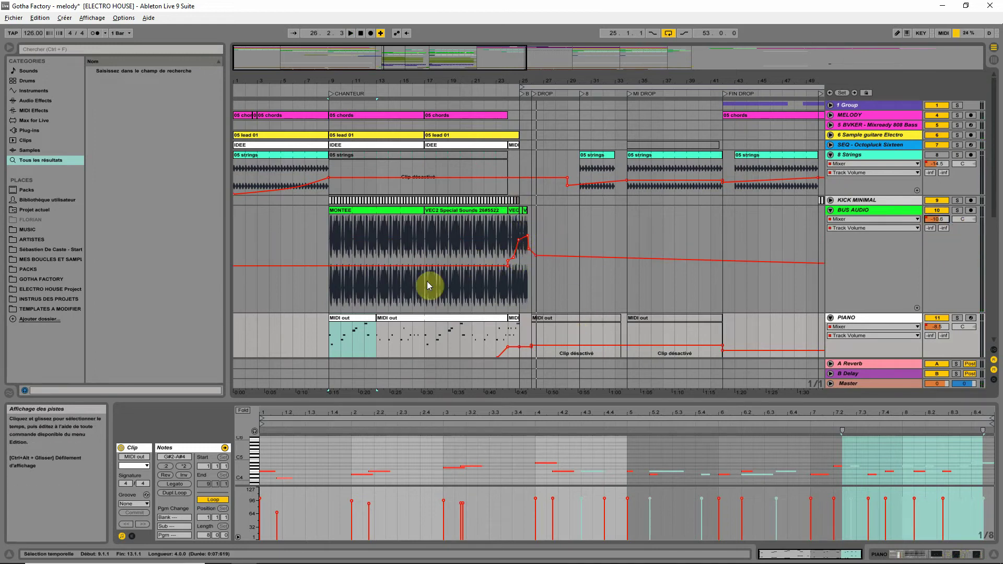
drag(444, 266, 405, 297)
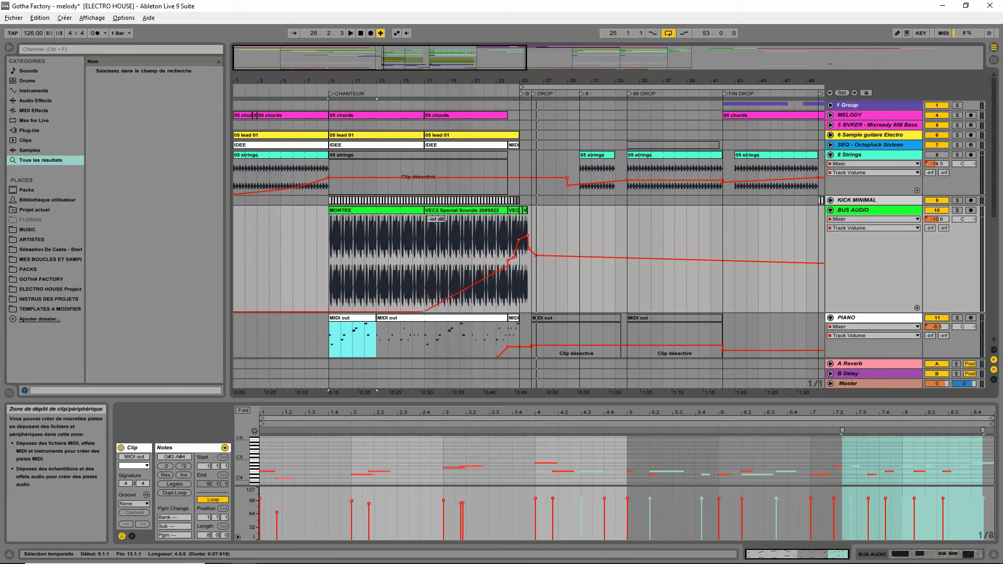
- Deactivate the MONTEE clip in the CHANTEUR section and play from the VEC2 Special Sounds 26#5522 clip that follows it
click(372, 213)
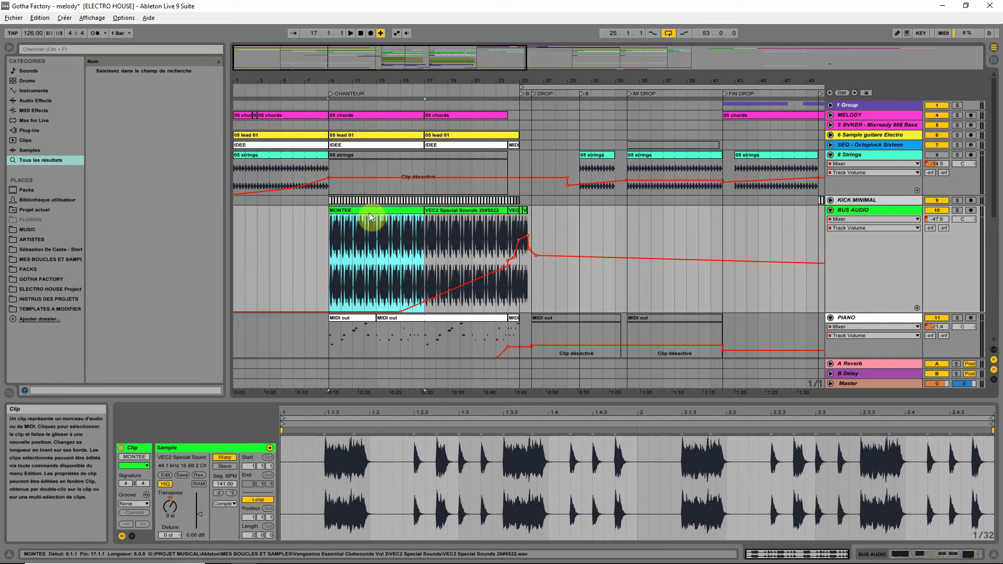
key(0)
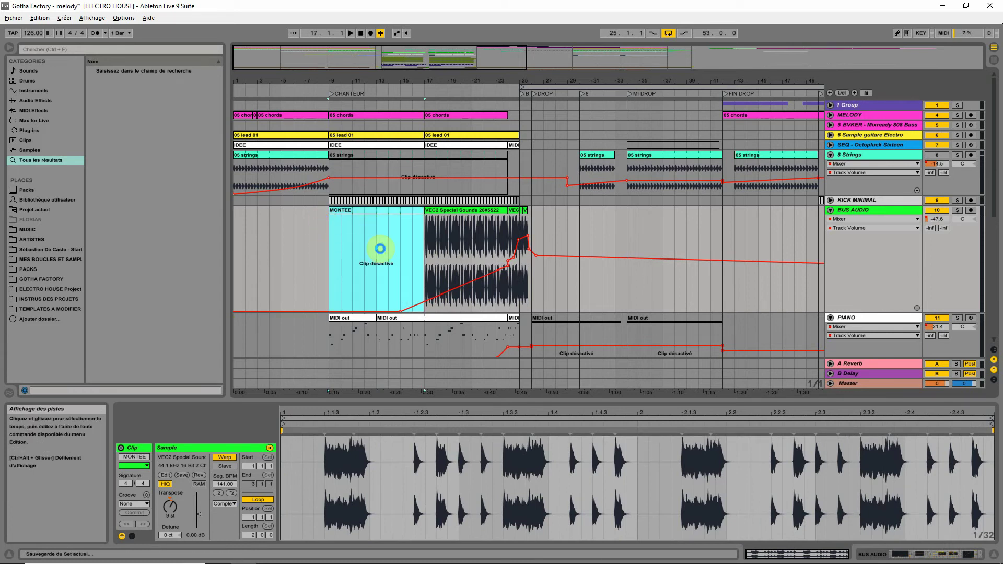
click(446, 209)
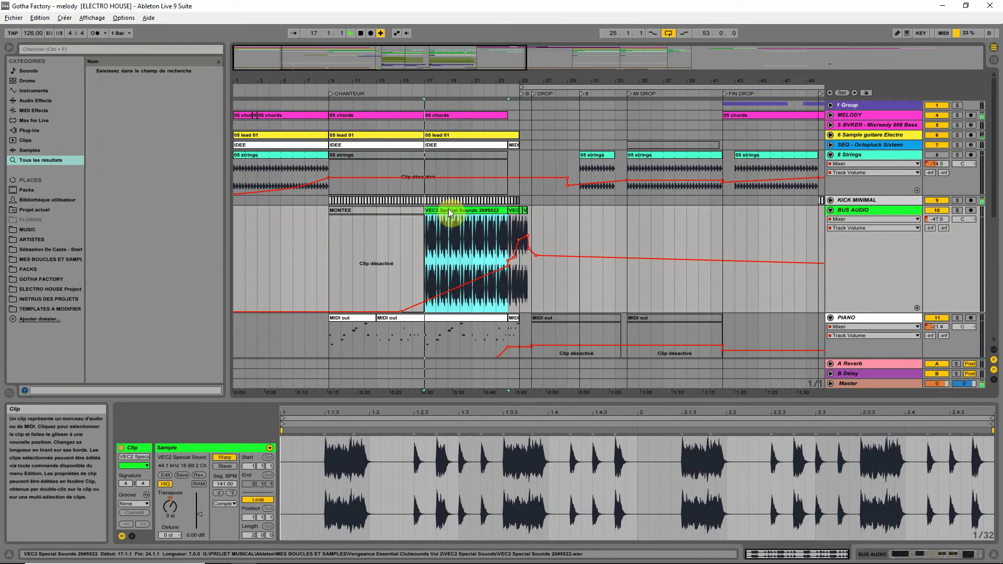
key(space)
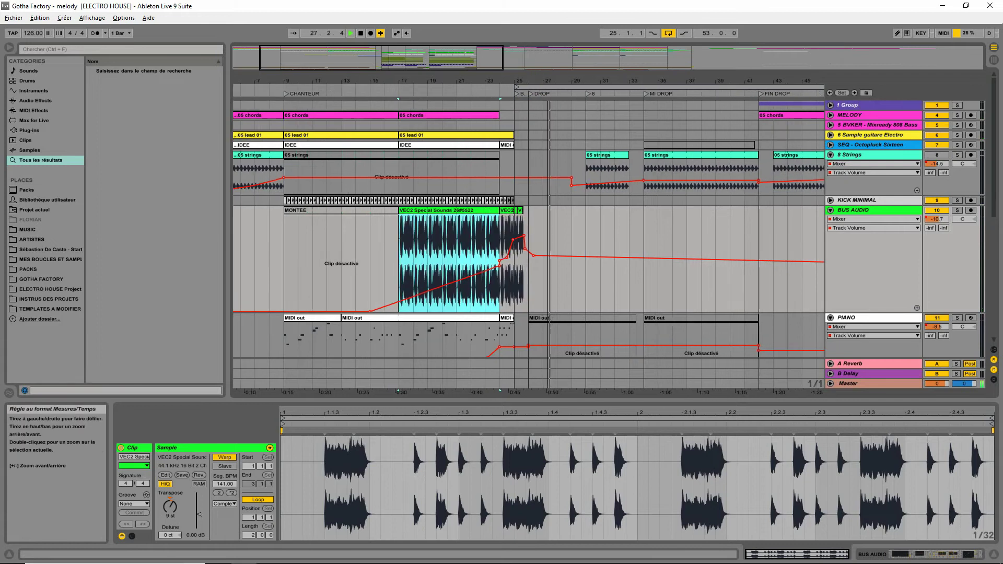
- Reactivate the 8 Strings track while the DROP section plays
drag(545, 73, 551, 78)
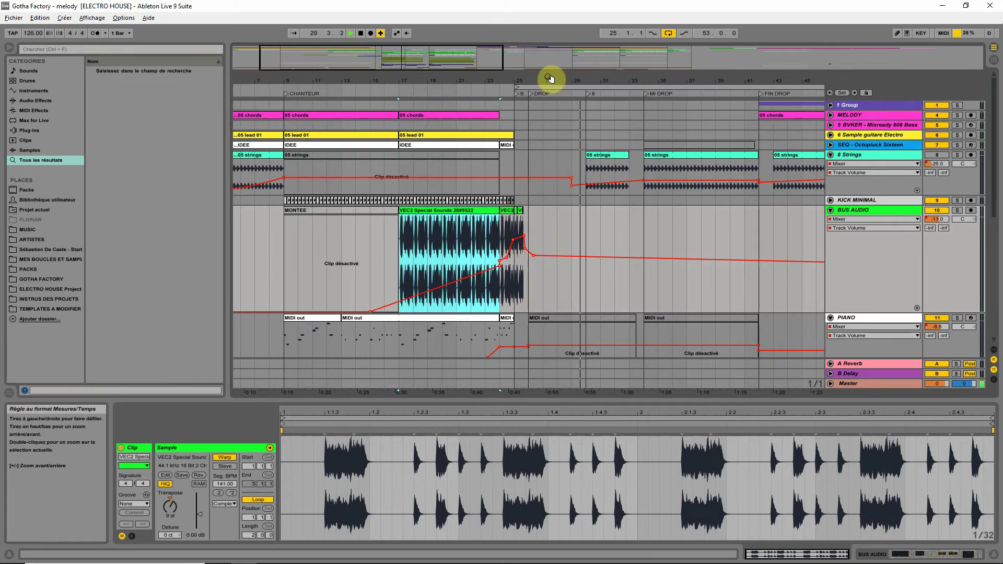
click(930, 156)
click(929, 156)
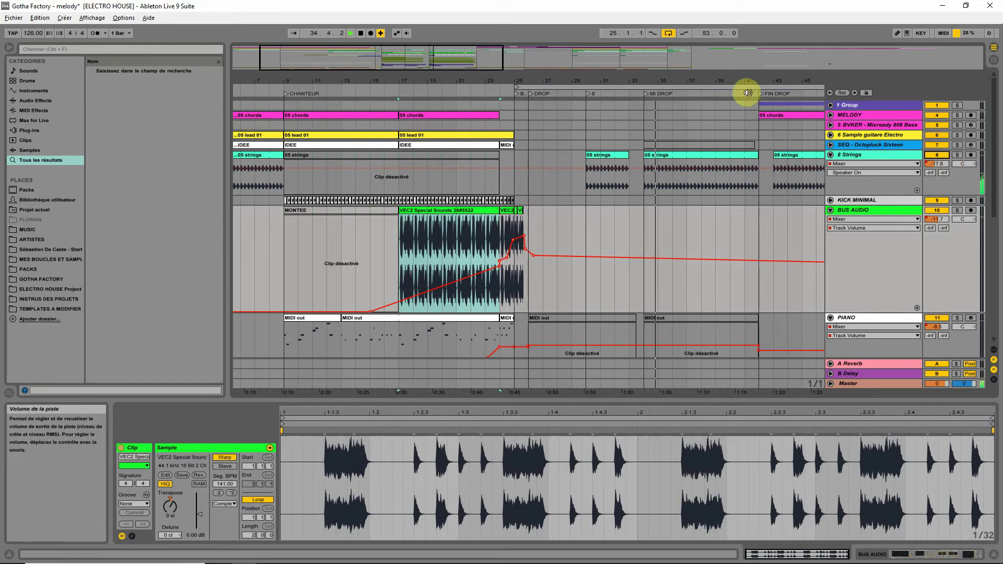
- Stop playback and open the 05 strings clip that starts at the MI DROP marker
drag(735, 80, 596, 83)
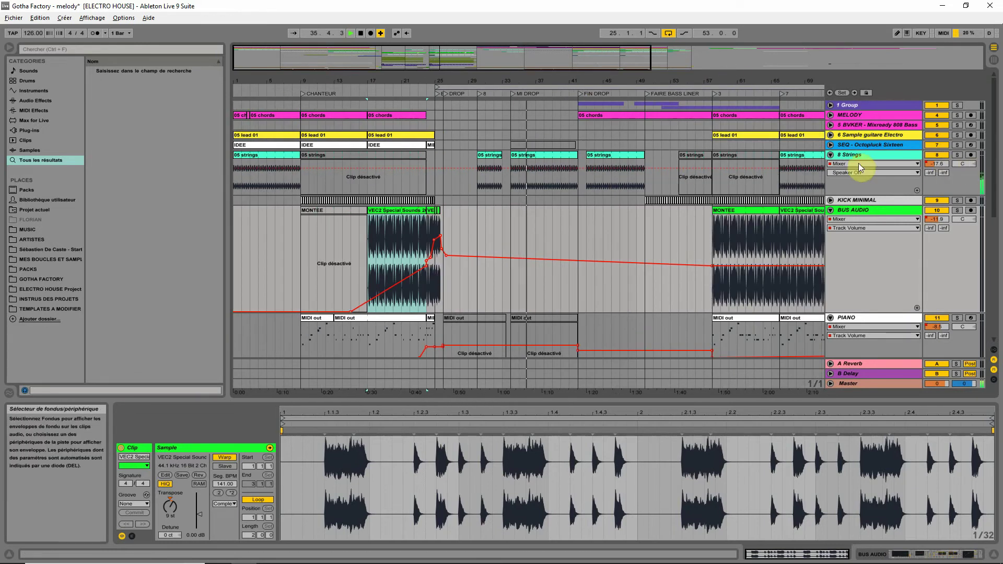
key(space)
click(538, 168)
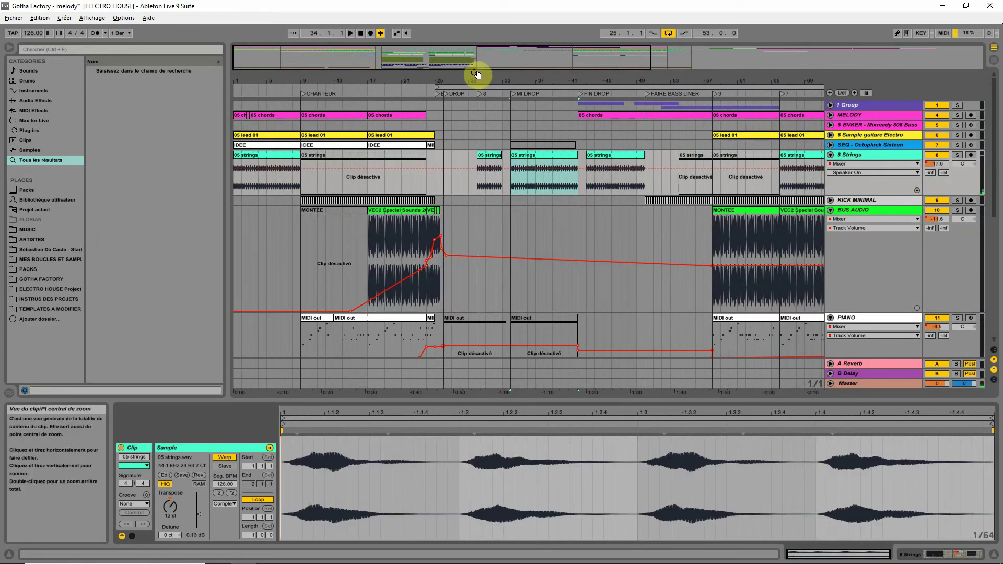
drag(477, 79, 493, 155)
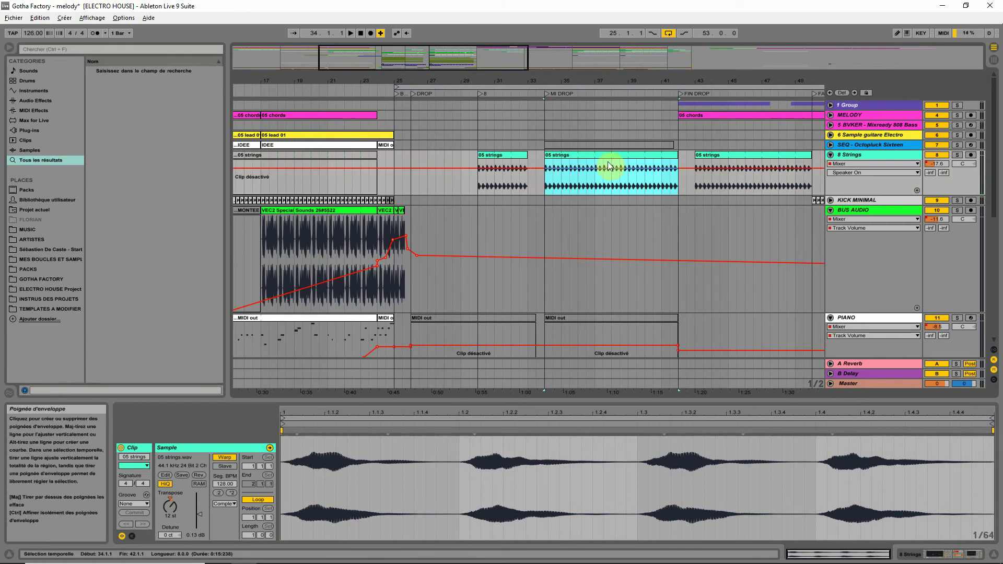
double_click(592, 155)
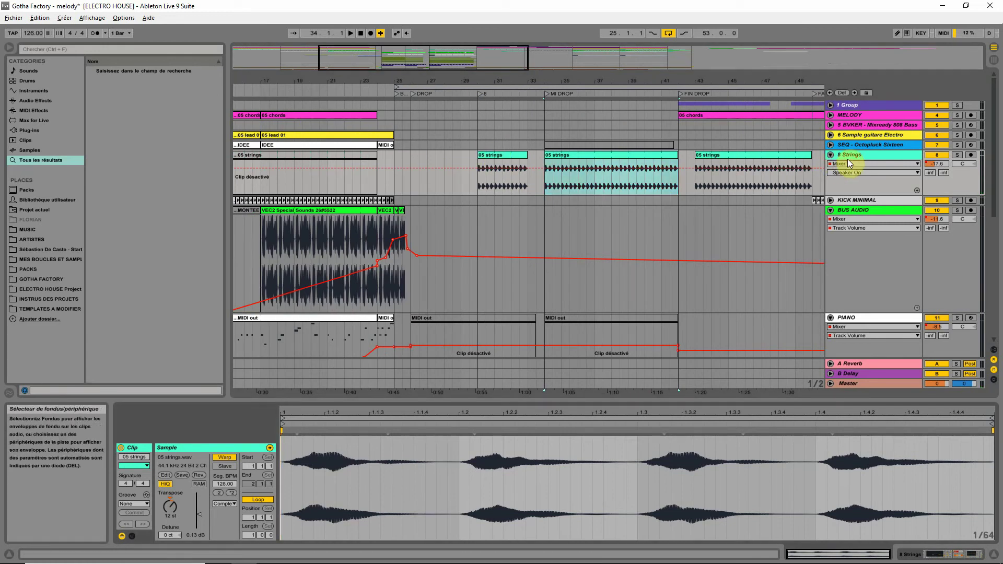
- Solo the 8 Strings track, move the MI DROP 05 strings clip's start marker slightly later while auditioning it, and unsolo the track
click(957, 154)
key(space)
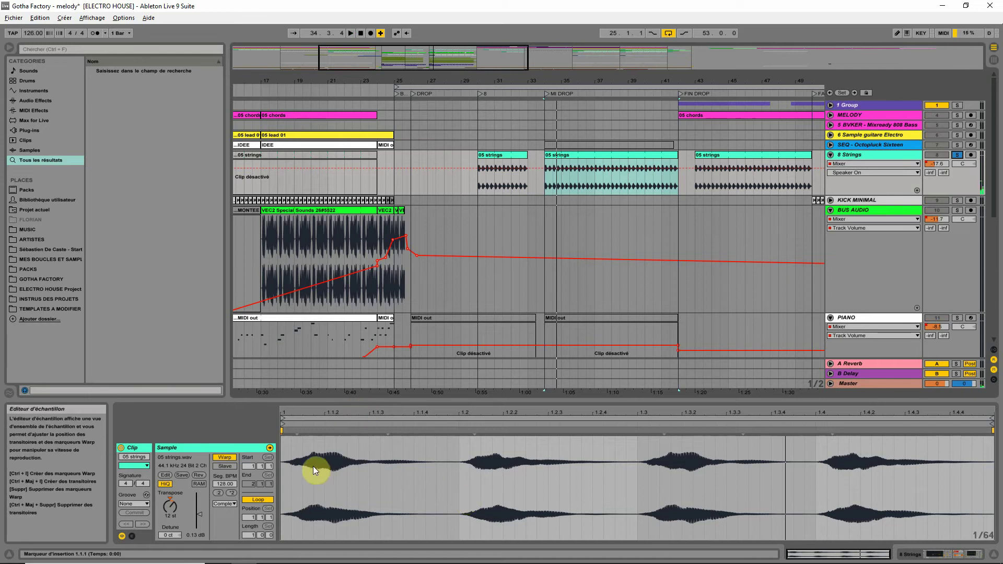
drag(283, 422, 289, 421)
key(space)
drag(289, 424, 298, 424)
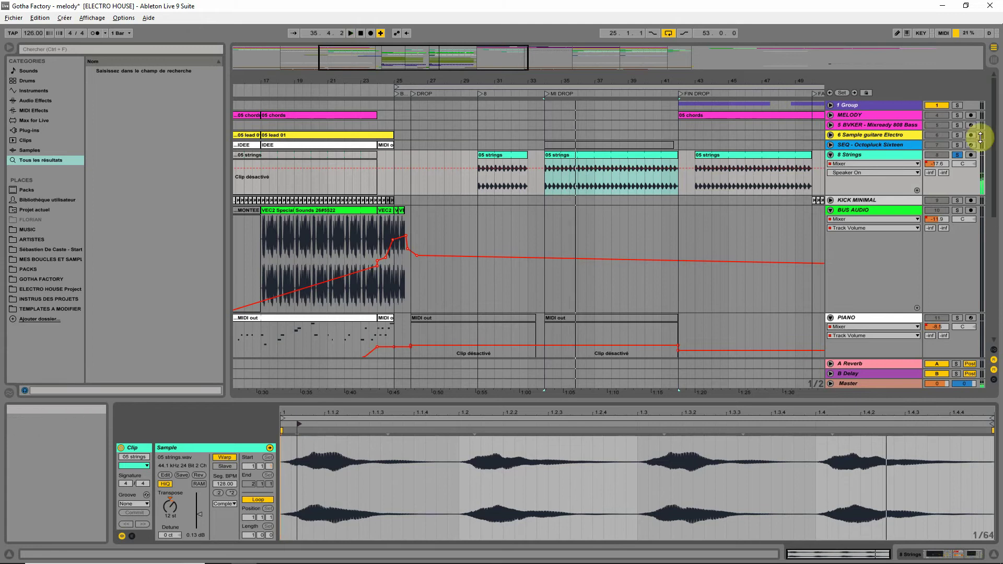
click(957, 155)
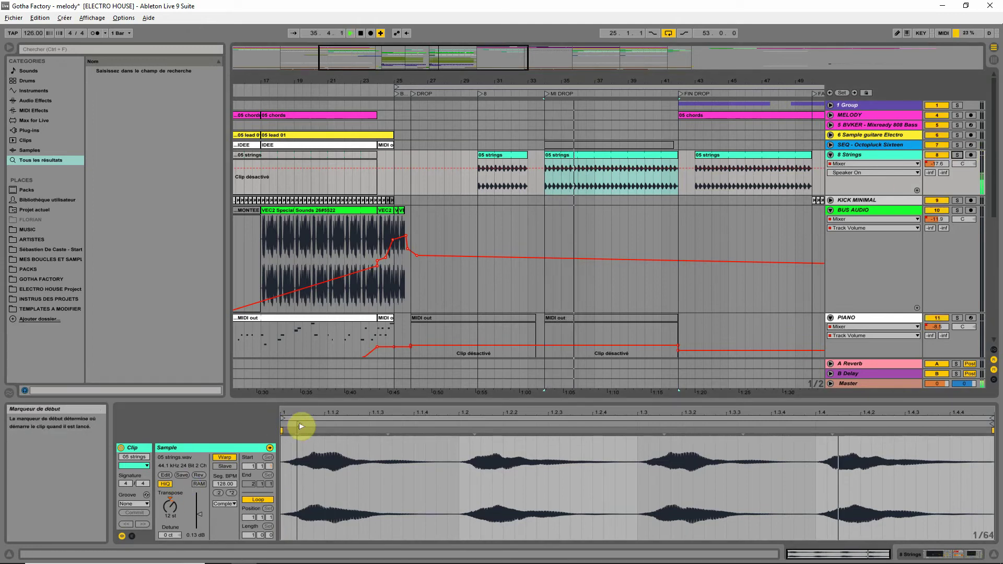
- Open the 8 Strings effects, solo and play the track, and raise EQ Eight's low-cut band to 776 Hz with a Q of 0.31
click(860, 154)
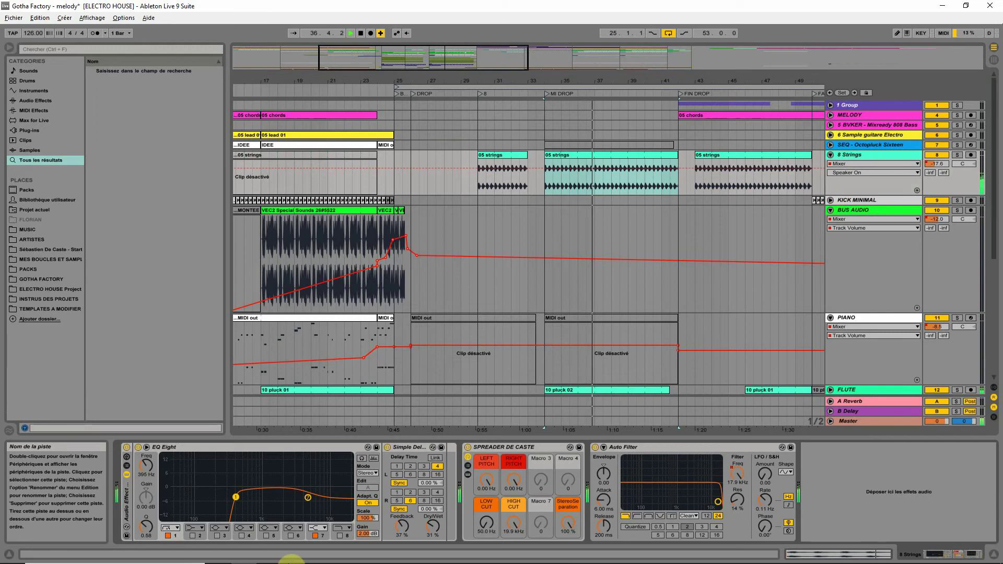
click(956, 155)
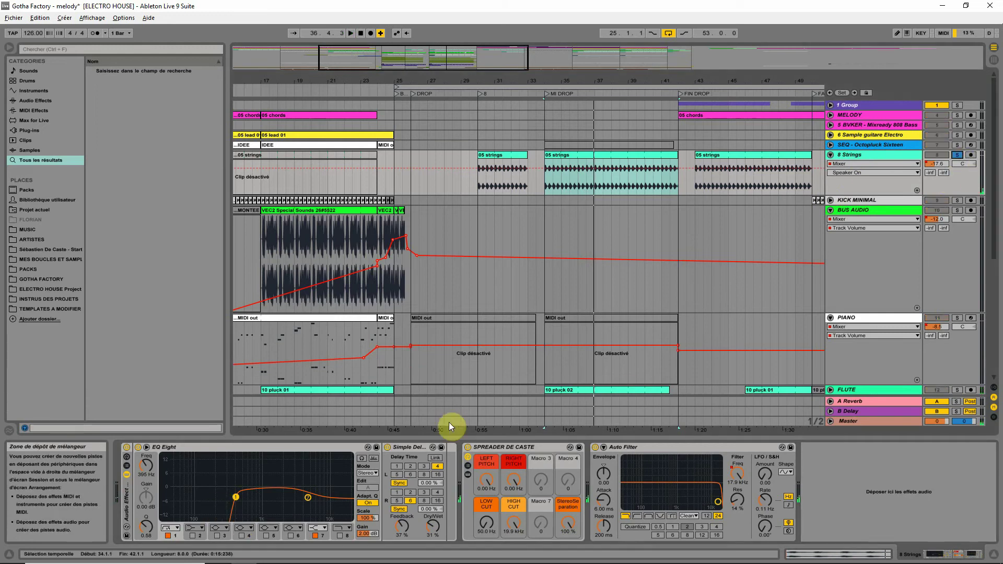
key(space)
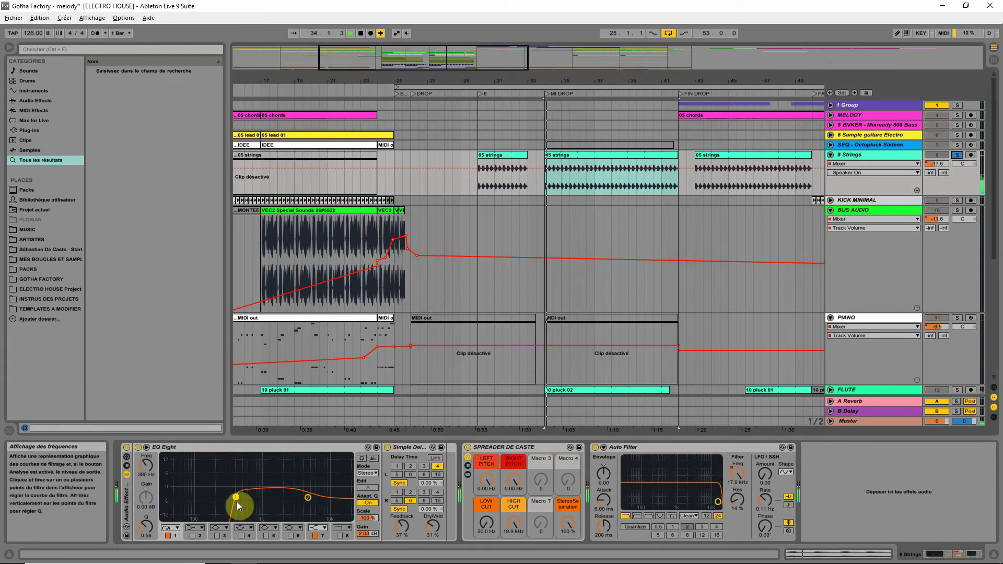
mouse_move(236, 497)
mouse_down()
mouse_move(267, 499)
mouse_move(255, 504)
mouse_up()
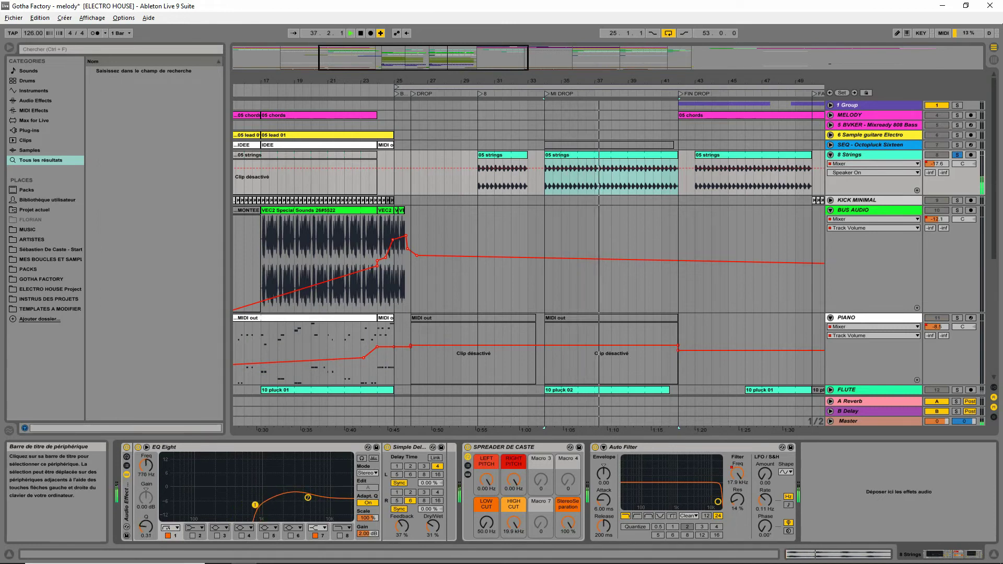
- Reduce the Simple Delay's feedback and set its dry/wet to 19 %, set SPREADER DE CASTE's StereoSeparation to 0 %, replay and unsolo 8 Strings
drag(401, 525, 429, 526)
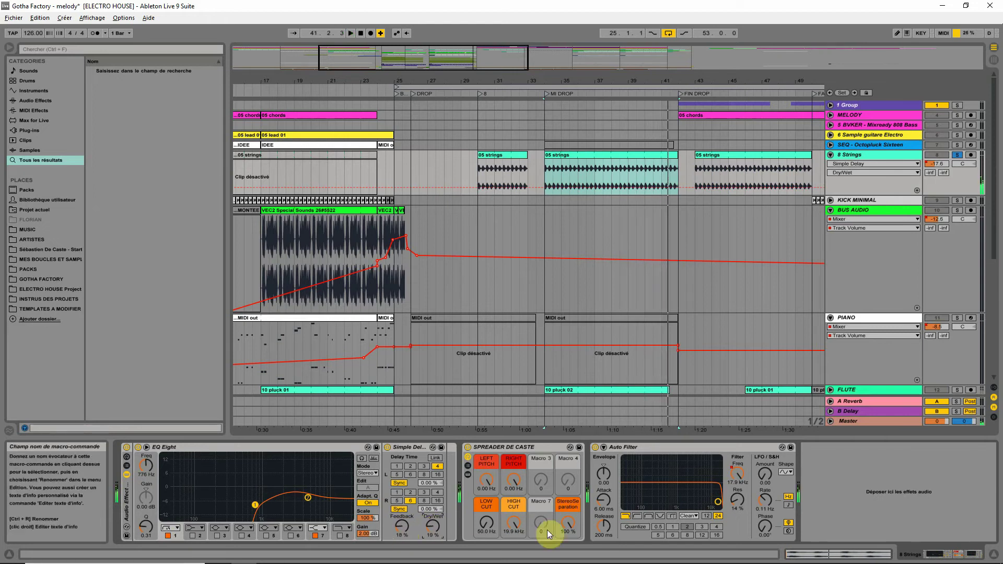
drag(567, 522, 567, 471)
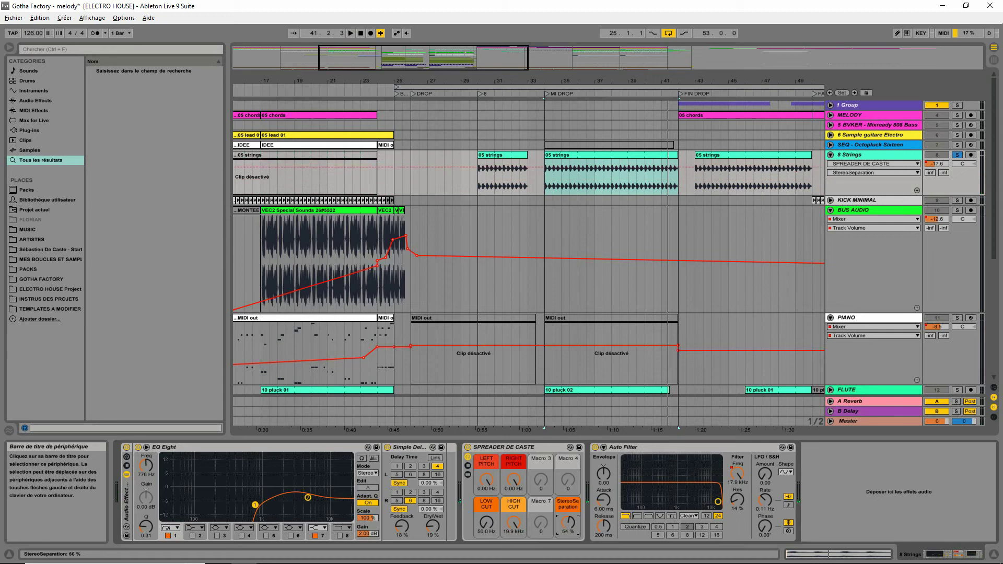
drag(568, 523, 568, 559)
key(space)
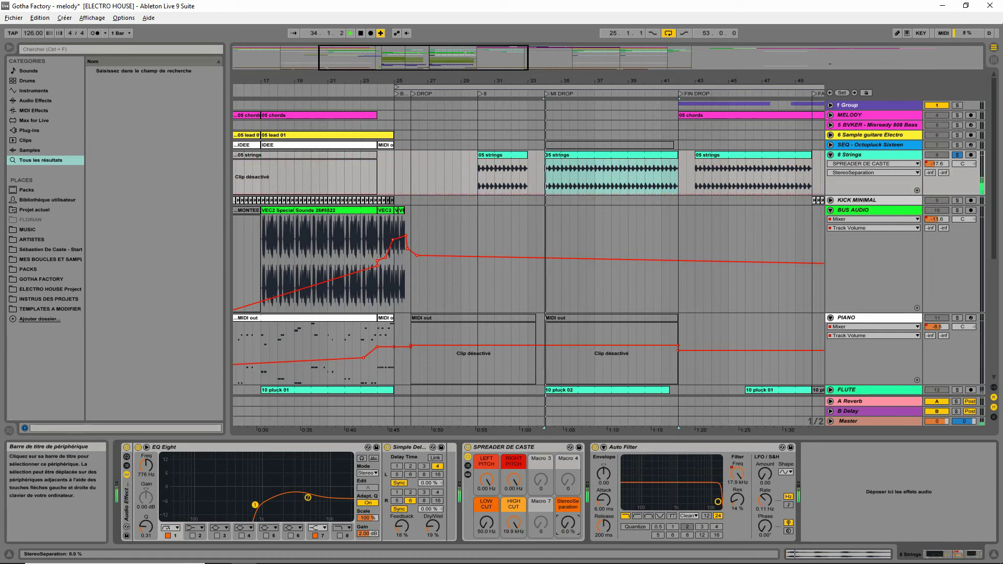
click(958, 154)
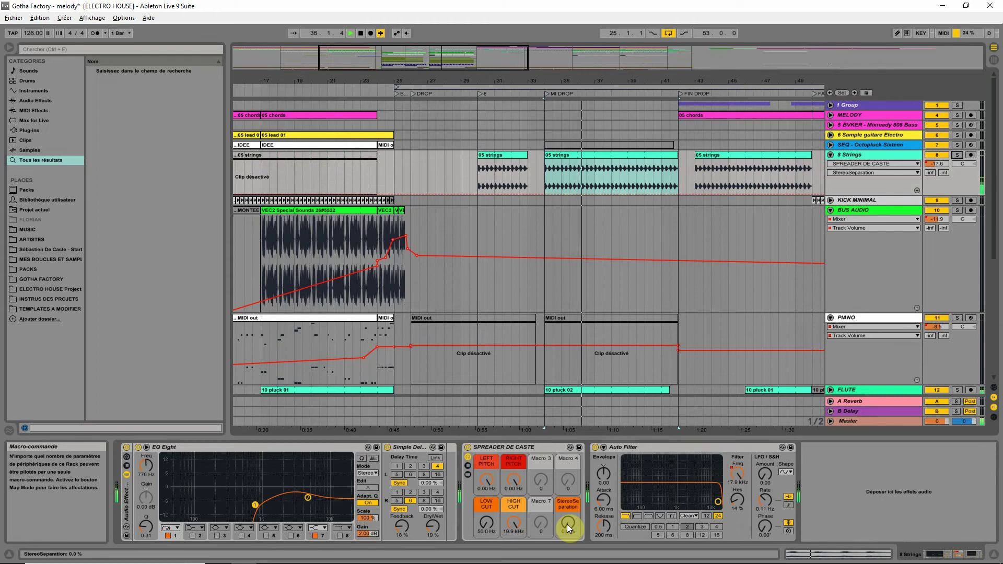
- Set SPREADER DE CASTE's StereoSeparation to 100 %, replay the MI DROP strings, and set Simple Delay's feedback to 20 % and dry/wet to 21 %
drag(568, 525, 569, 480)
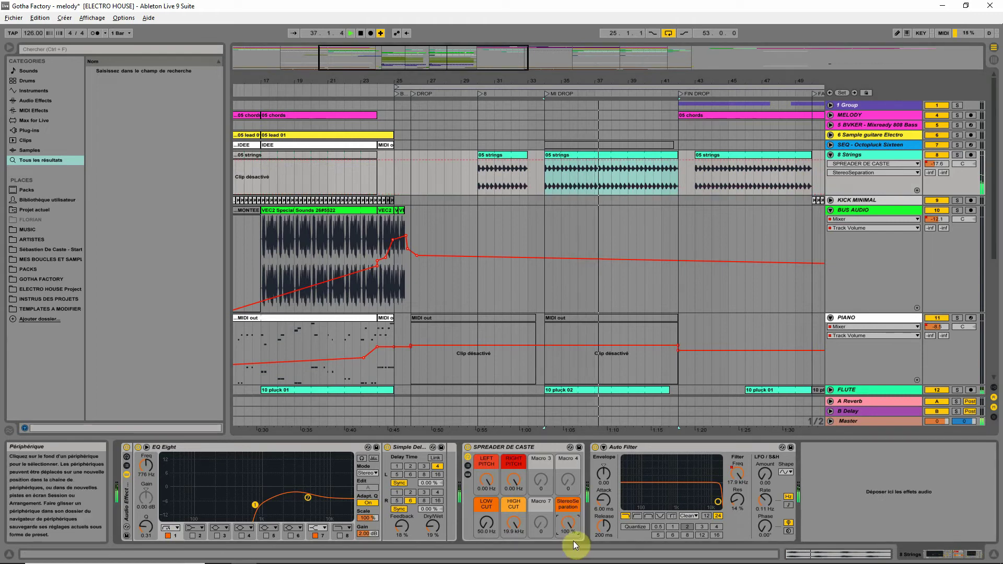
drag(568, 524, 569, 494)
click(582, 156)
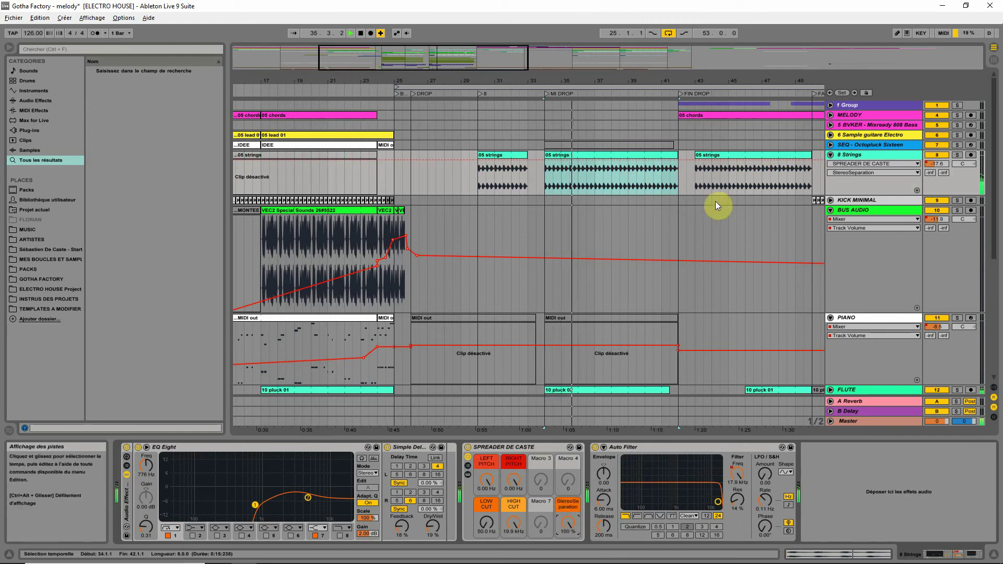
mouse_move(430, 528)
mouse_down()
mouse_move(331, 396)
mouse_move(392, 548)
mouse_move(397, 531)
mouse_move(432, 524)
mouse_up()
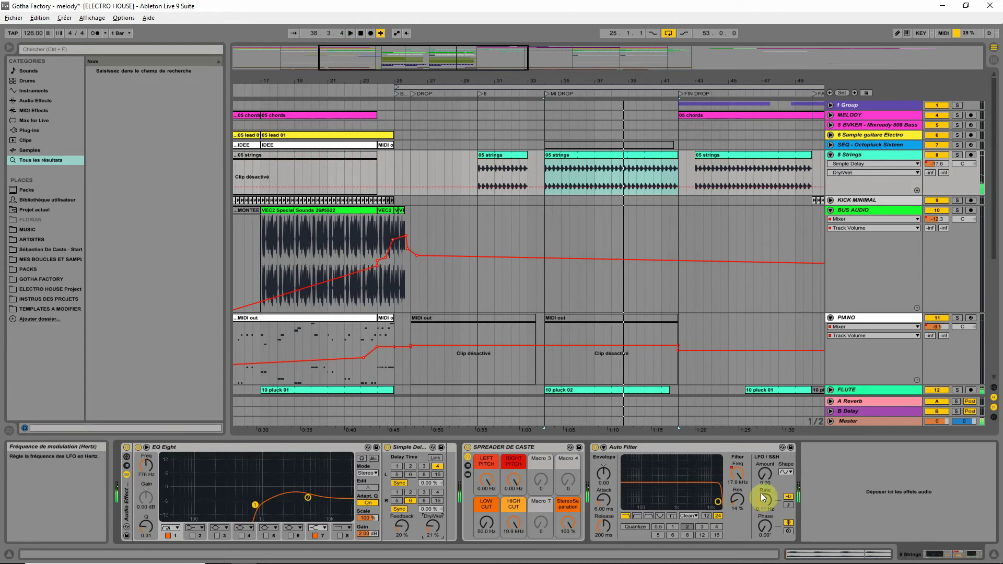
- Restart playback and set EQ Eight's low-cut band on 8 Strings to 646 Hz with a Q of 0.45
key(space)
key(space)
mouse_move(261, 504)
mouse_down()
mouse_move(255, 491)
mouse_move(256, 500)
mouse_up()
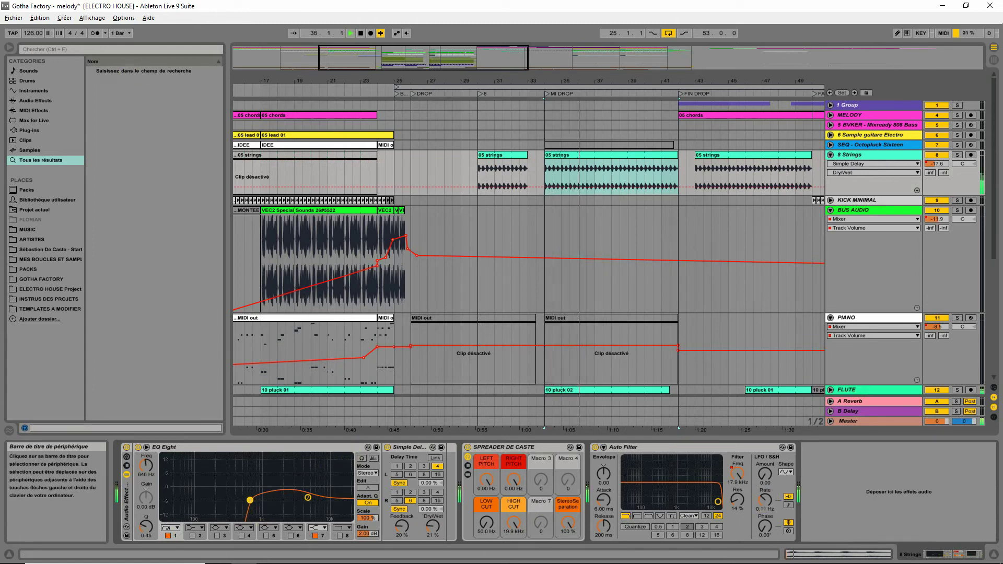
- Check the A Reverb return's device, search the browser for "rever", and add the default Reverb to the 8 Strings track
click(159, 50)
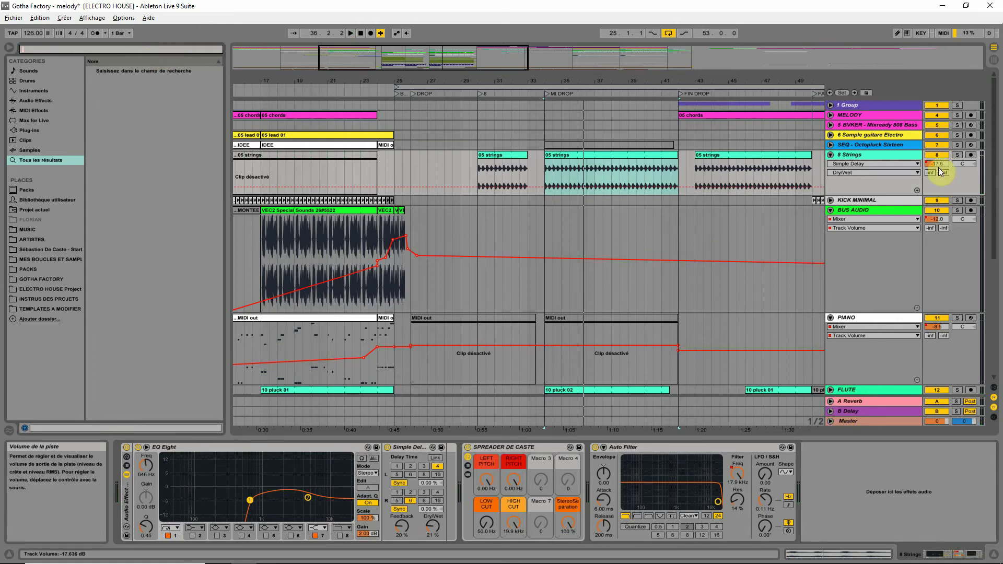
click(850, 401)
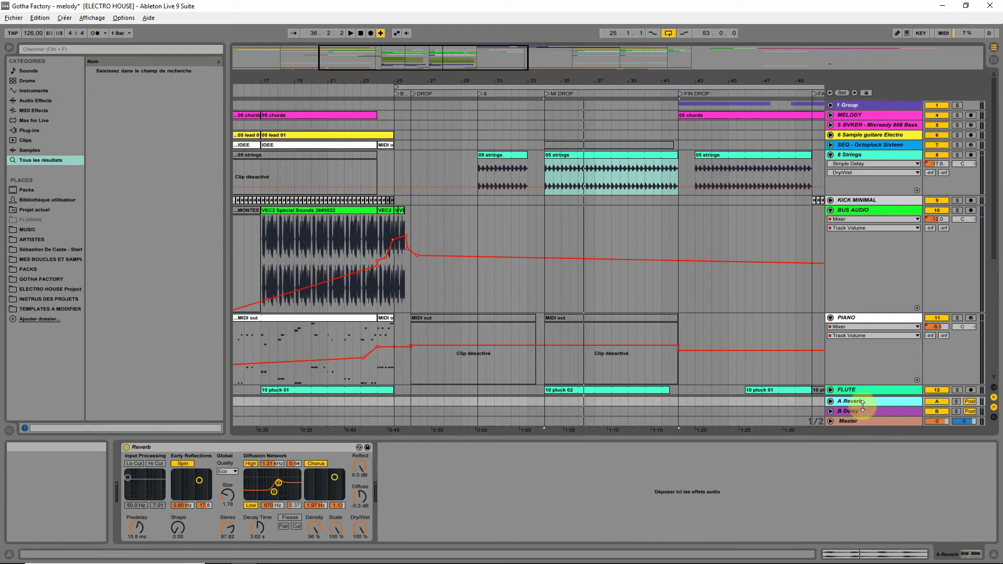
click(862, 155)
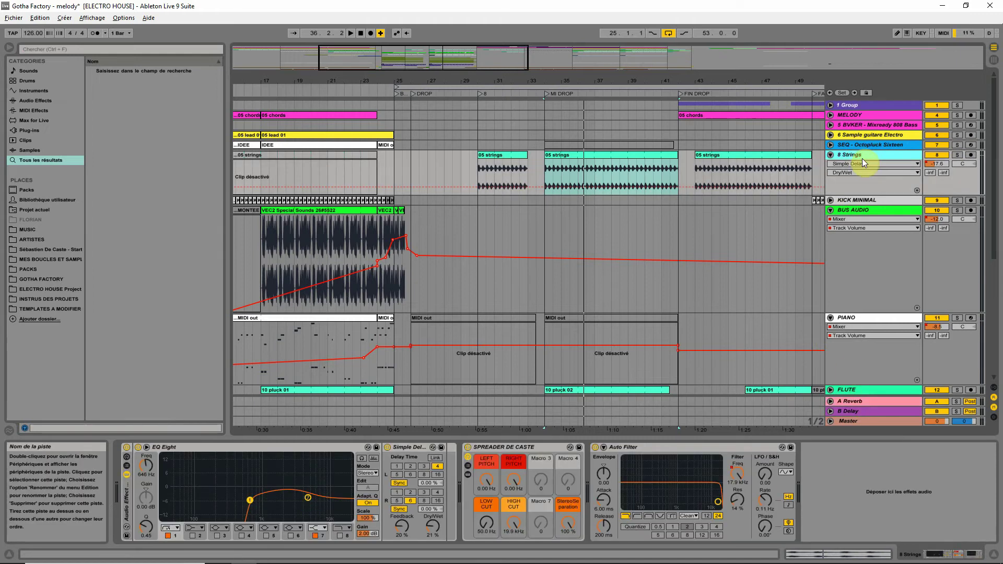
click(59, 48)
text(re)
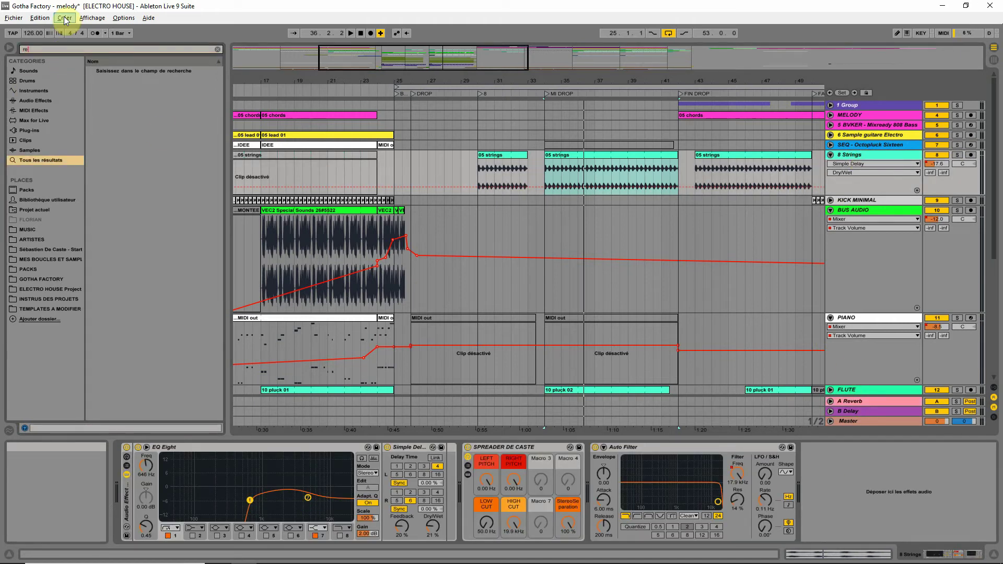
click(64, 19)
text(ver)
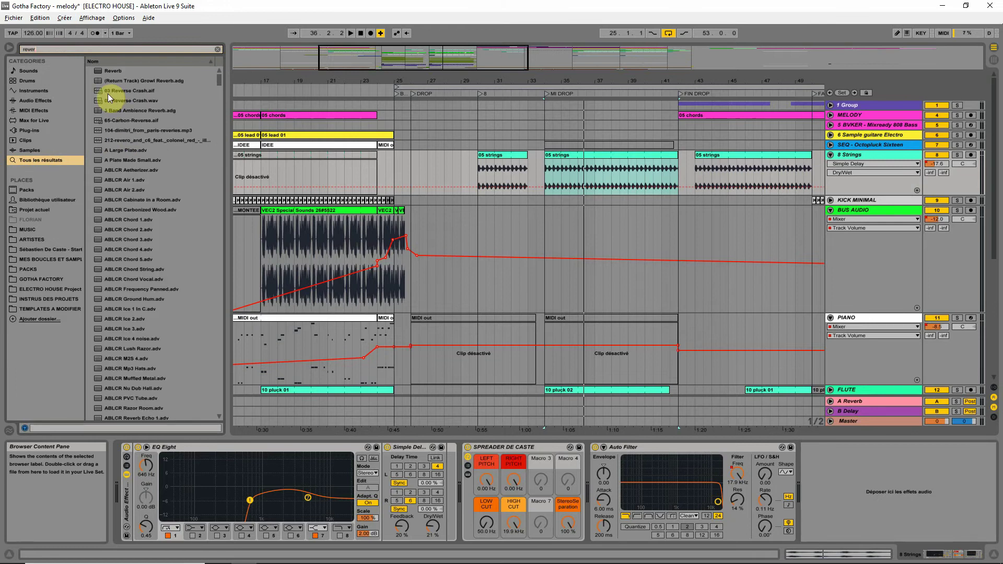
click(100, 71)
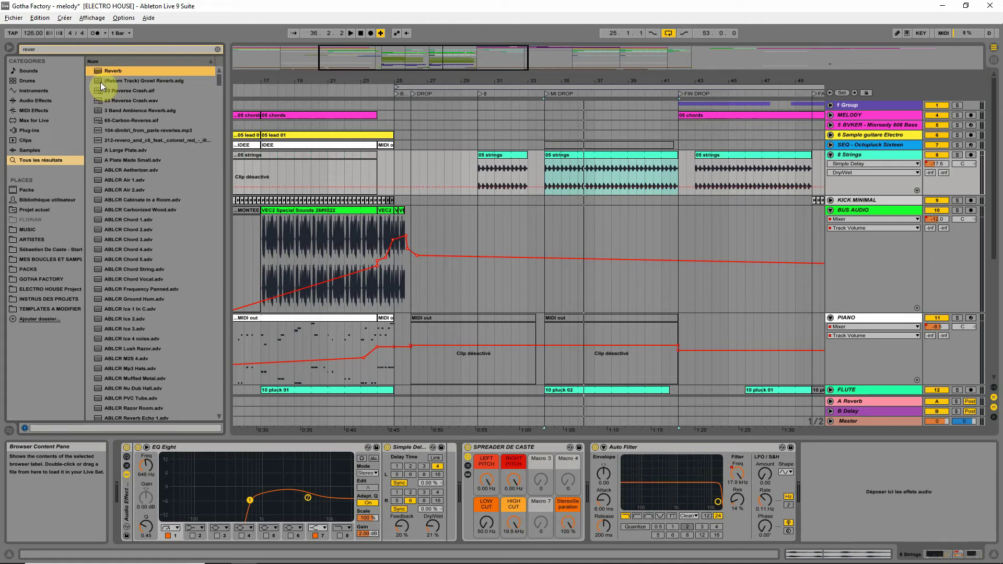
click(100, 81)
double_click(99, 72)
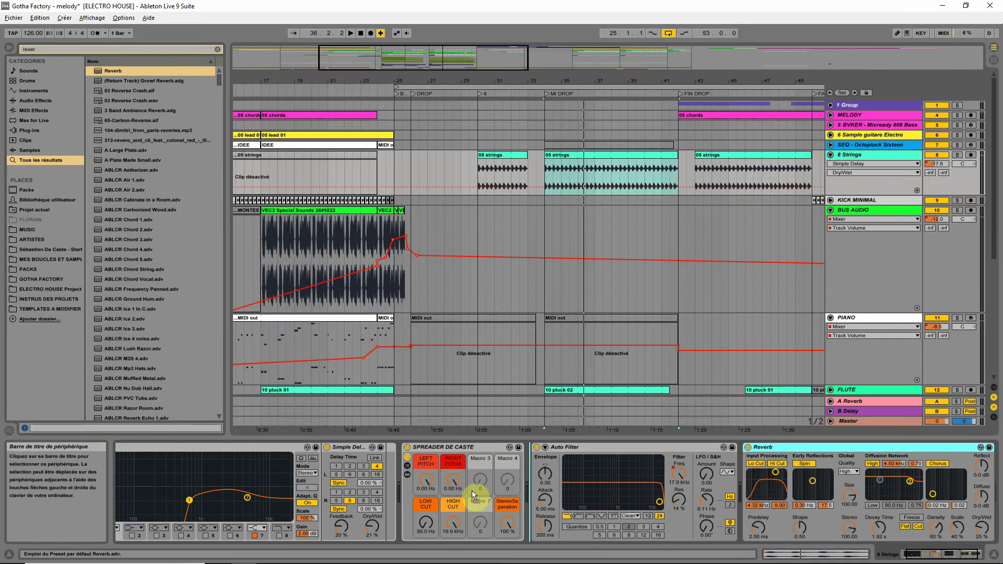
- Move the Reverb between SPREADER DE CASTE and Auto Filter in the 8 Strings device chain
click(518, 481)
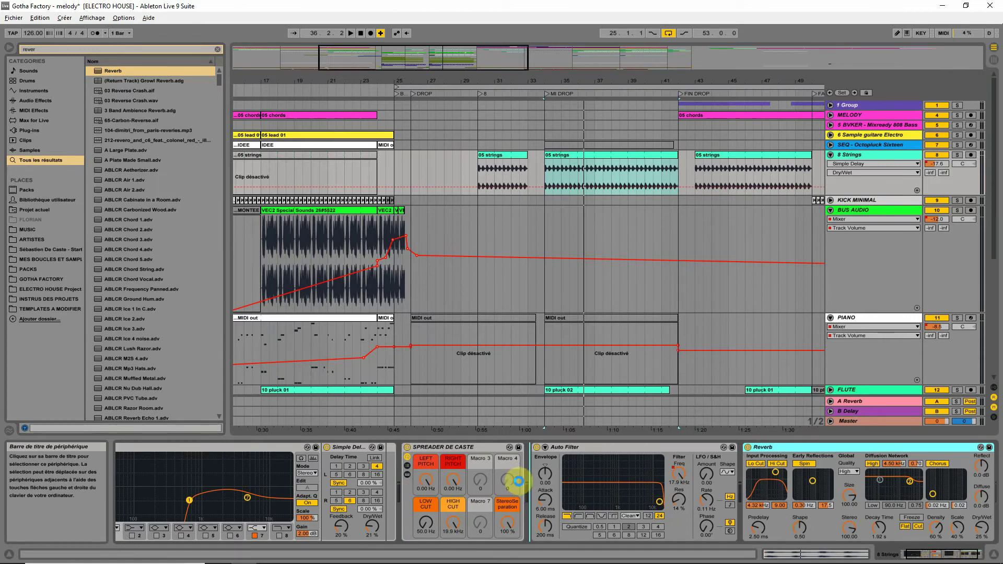
drag(518, 481, 525, 472)
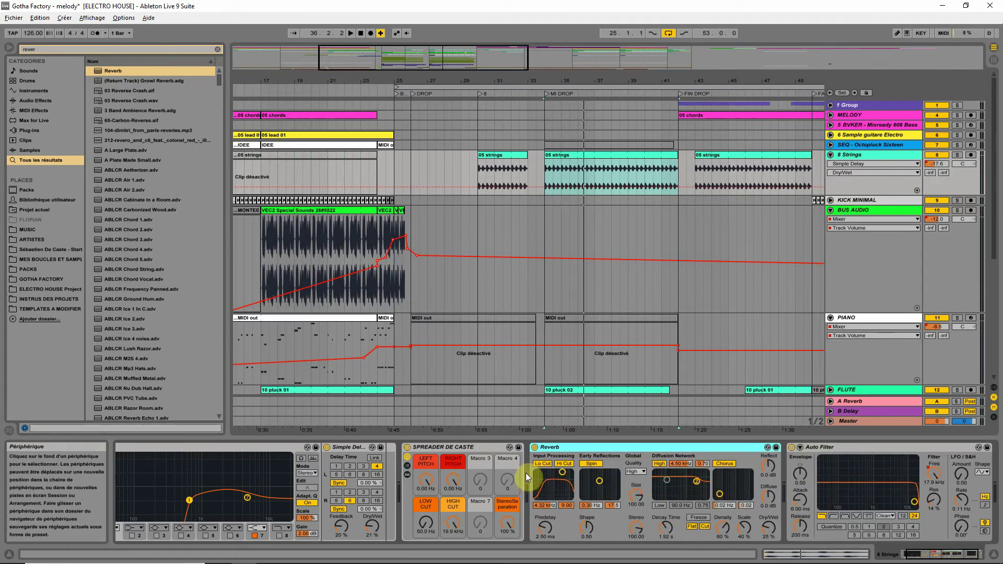
click(832, 453)
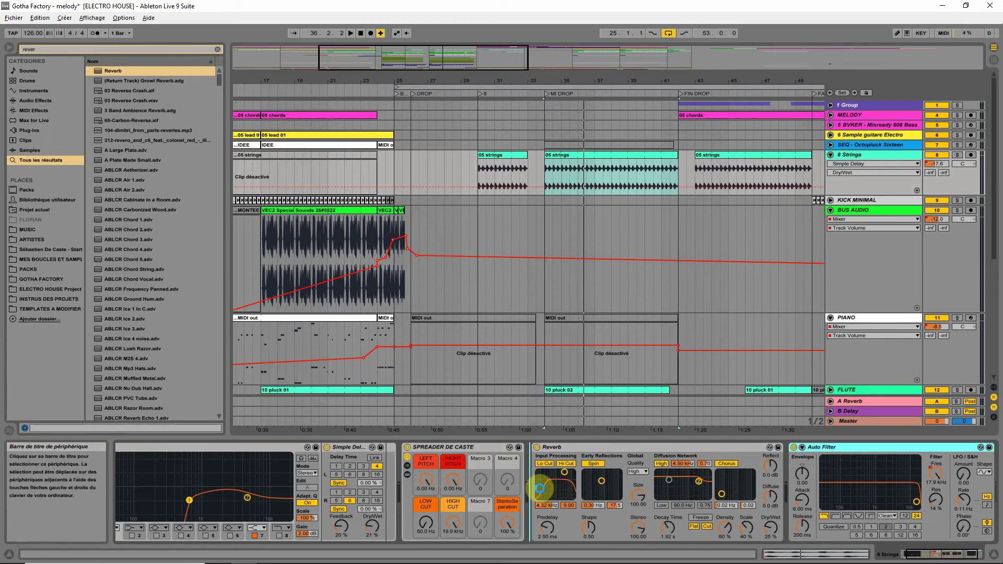
drag(539, 488, 539, 488)
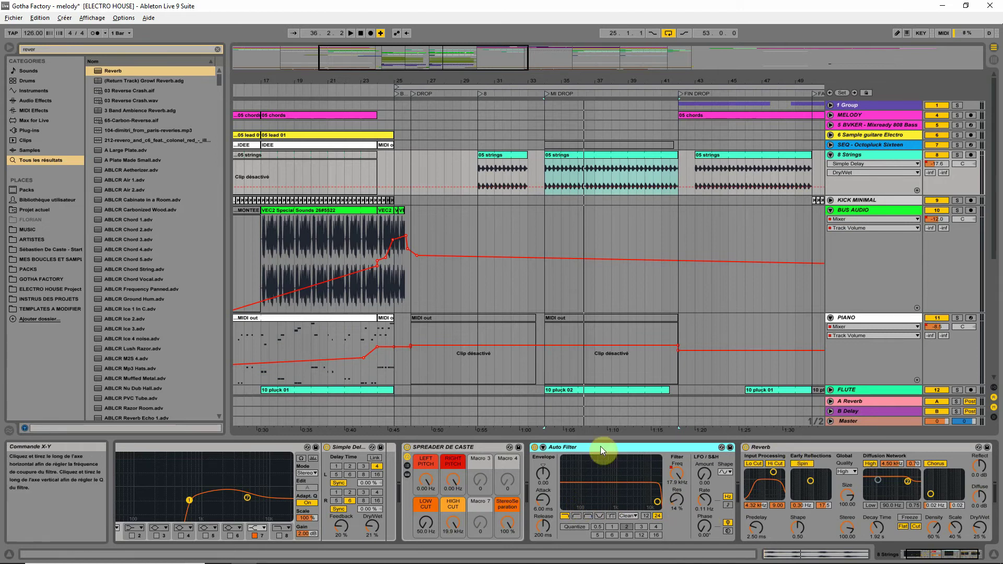
scroll(984, 481, right, 3)
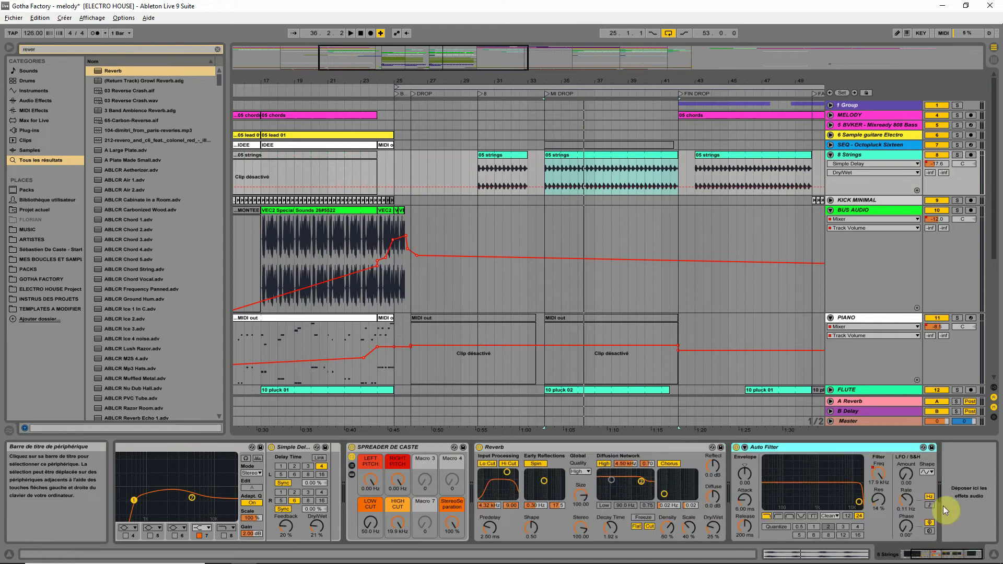
- Audition the 05 strings clip at marker 8 soloed, show Auto Filter's frequency automation, unsolo 8 Strings and stop playback
click(505, 156)
key(space)
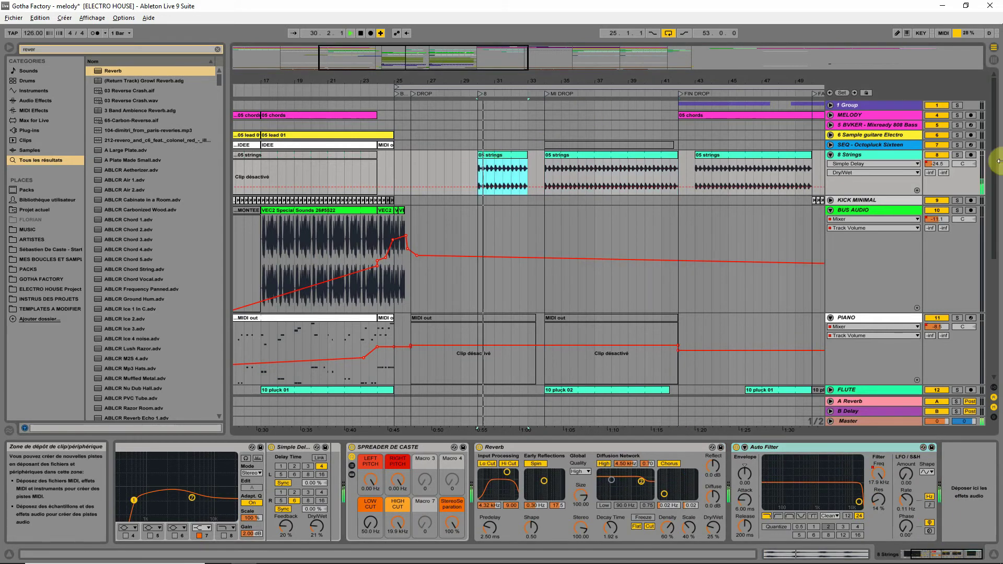
click(956, 156)
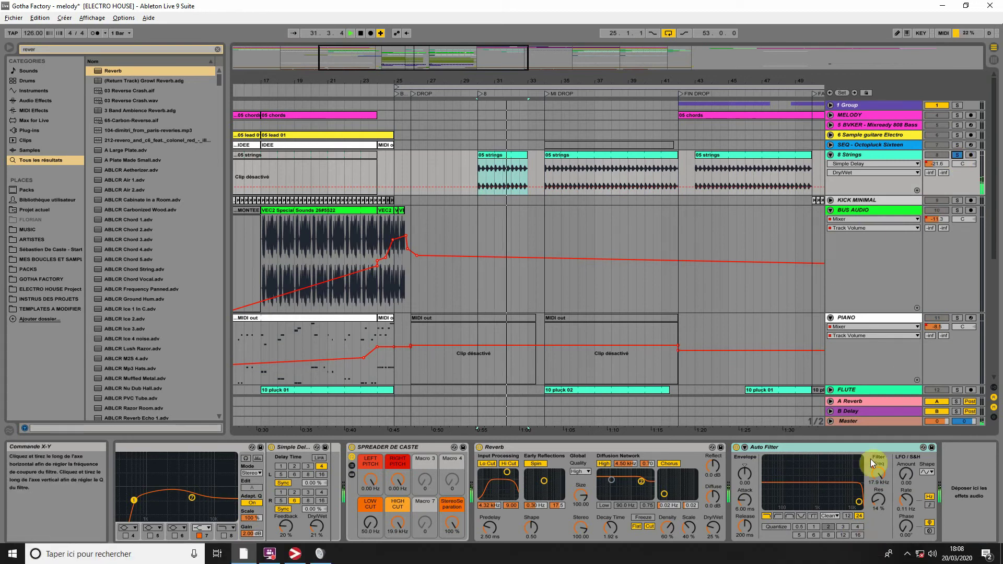
click(876, 470)
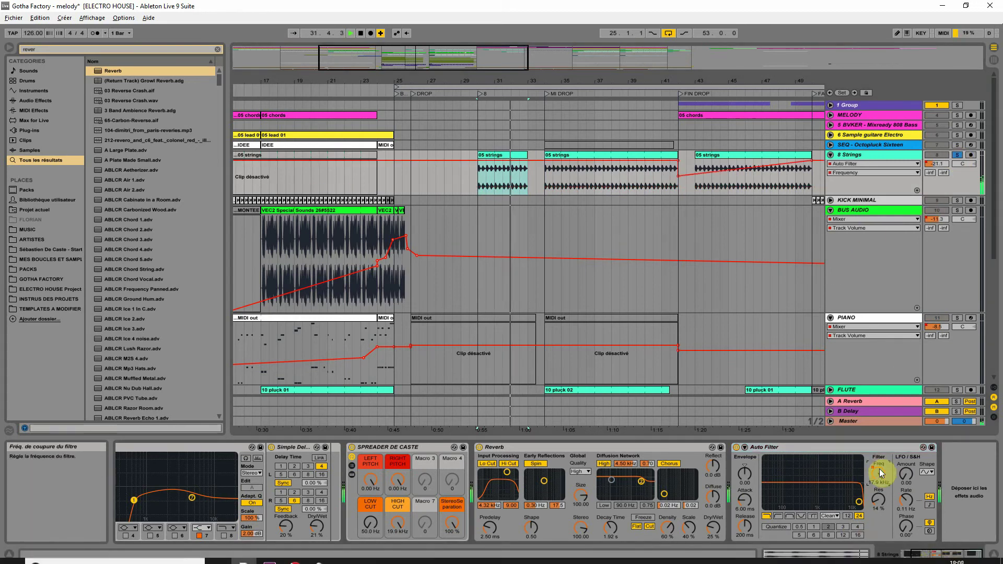
click(958, 156)
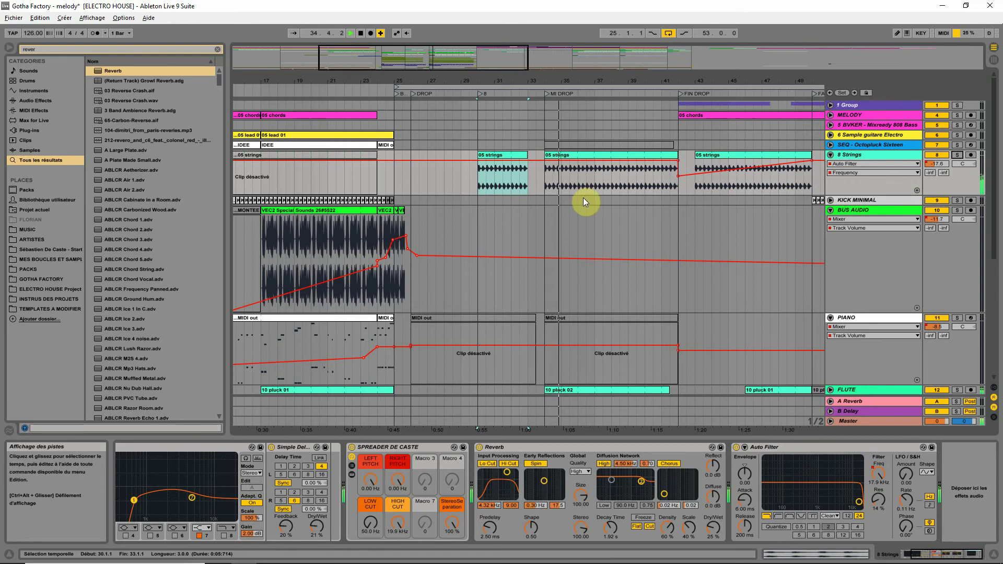
key(space)
- Rename the 8 Strings track by adding REFAIRE after its name
right_click(890, 156)
click(802, 197)
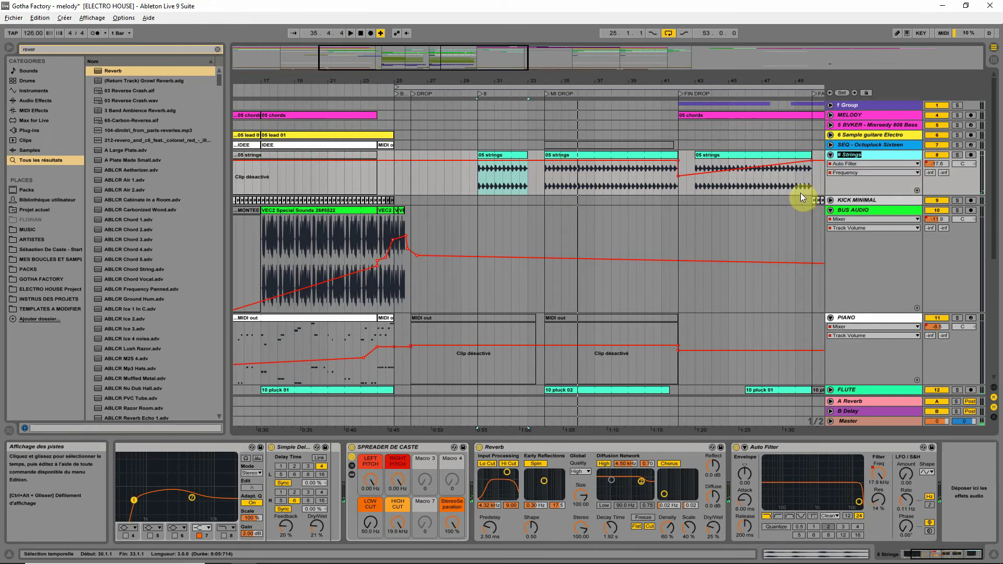
text(REFAIRE)
key(Return)
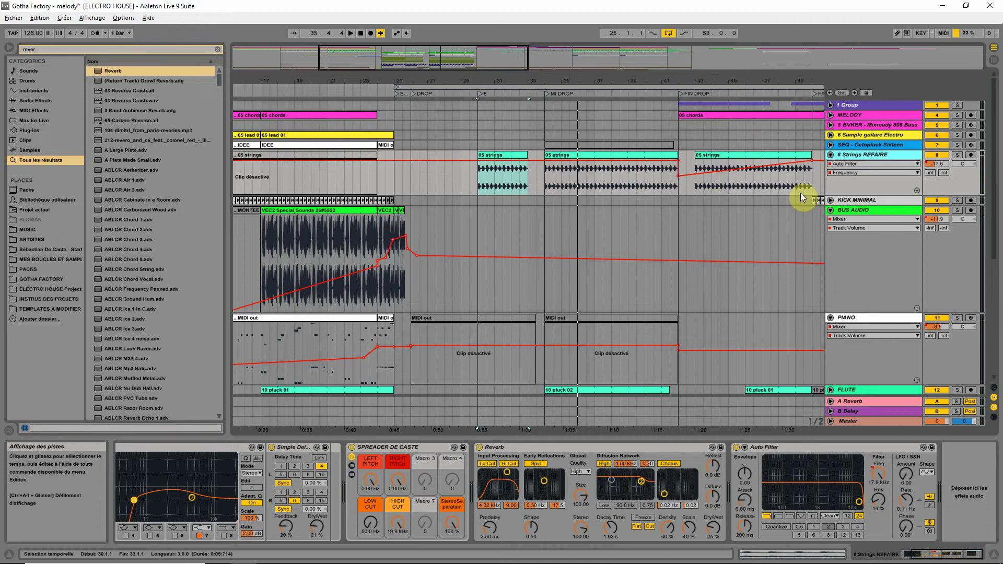
- View the whole arrangement, fold 8 Strings REFAIRE, open its MI DROP 05 strings clip, and locate 05 strings.wav in the browser
click(874, 272)
drag(628, 48, 511, 123)
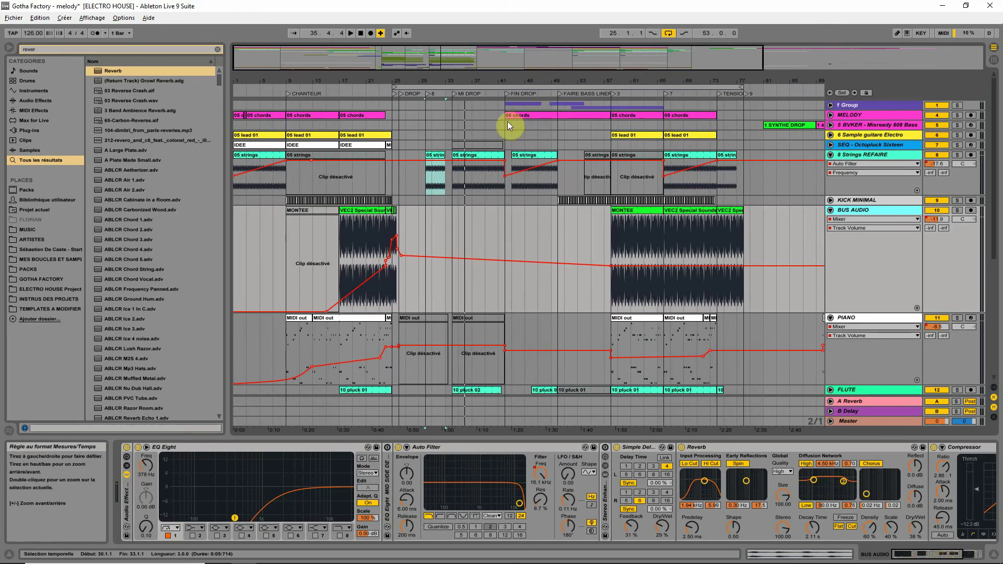
click(830, 155)
click(468, 155)
double_click(469, 155)
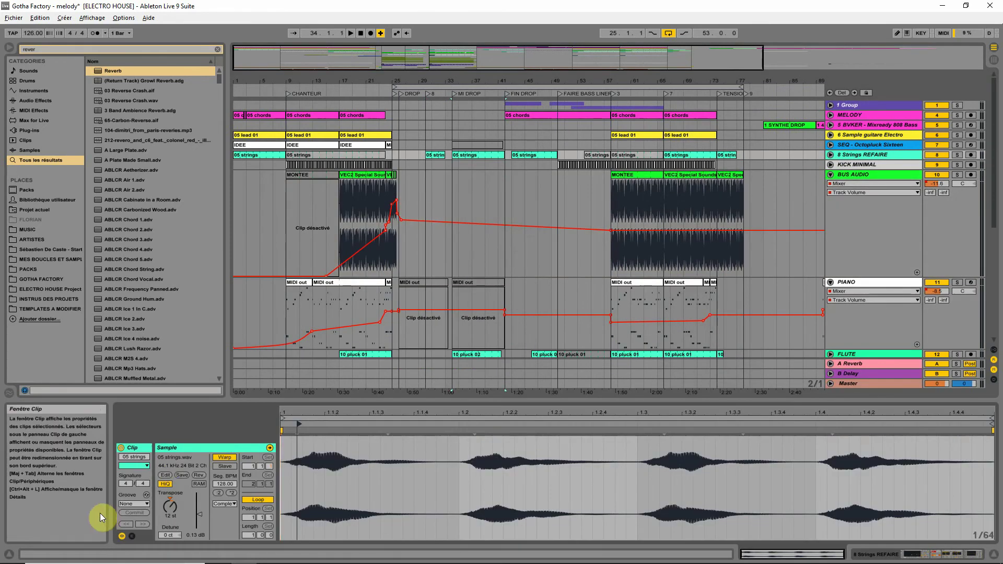
click(170, 458)
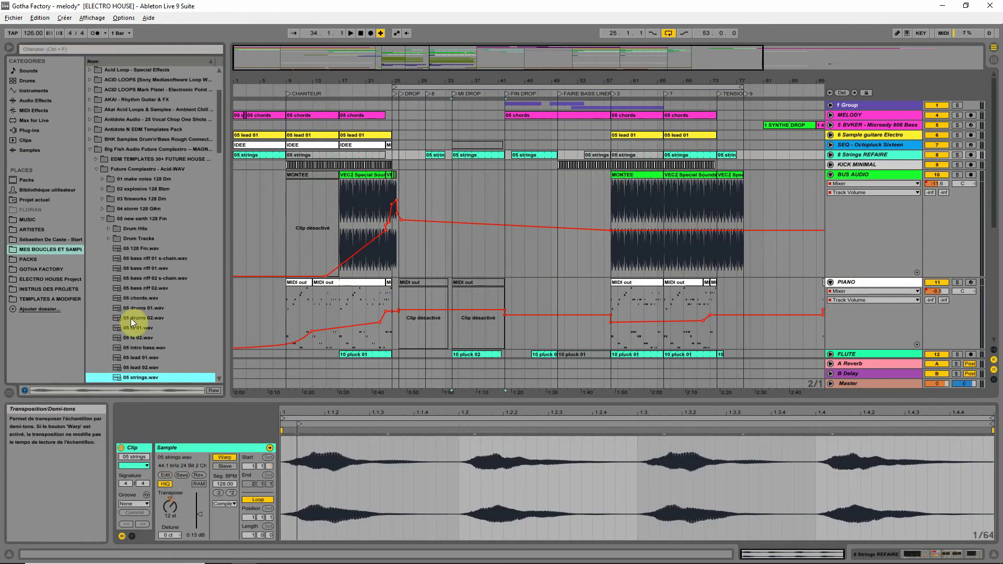
scroll(131, 324, down, 1)
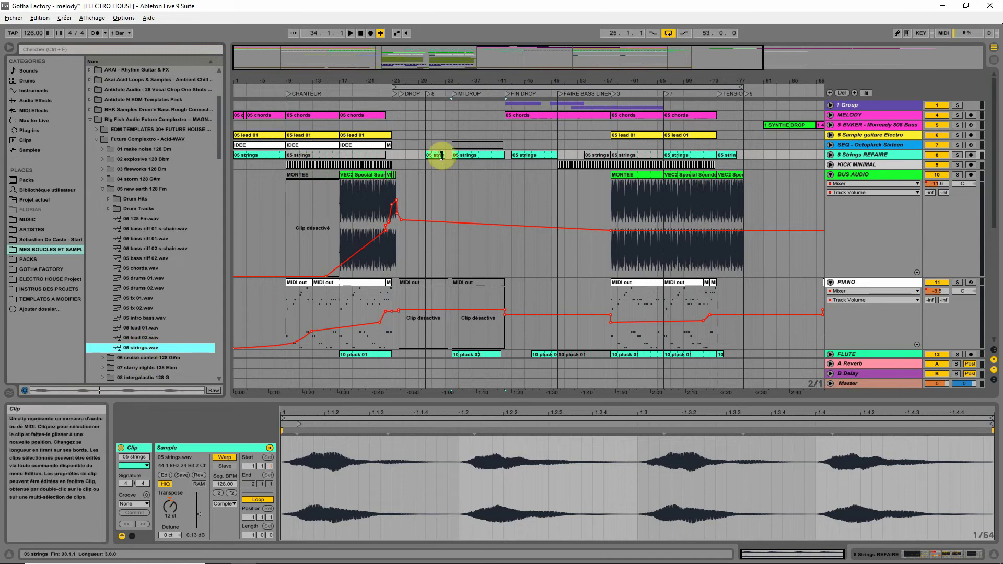
- Play the MI DROP strings while checking the clip's sample view, and return to the 8 Strings REFAIRE effects
click(857, 152)
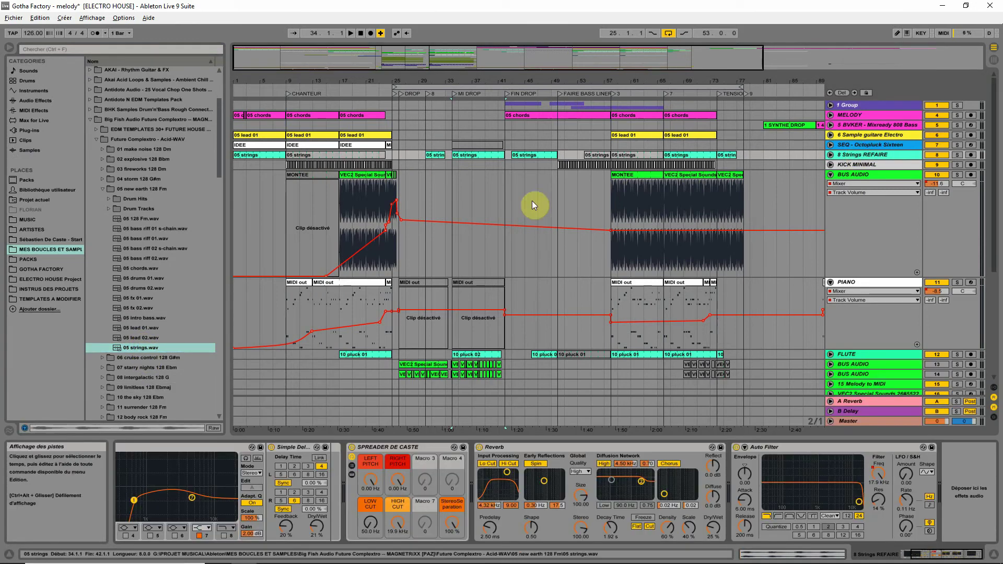
key(space)
double_click(465, 155)
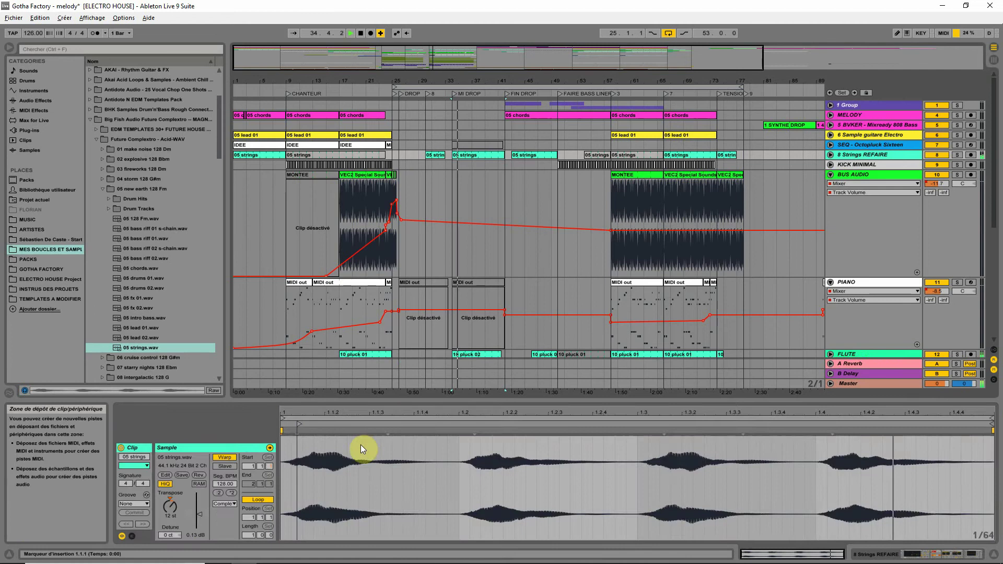
key(shift+Tab)
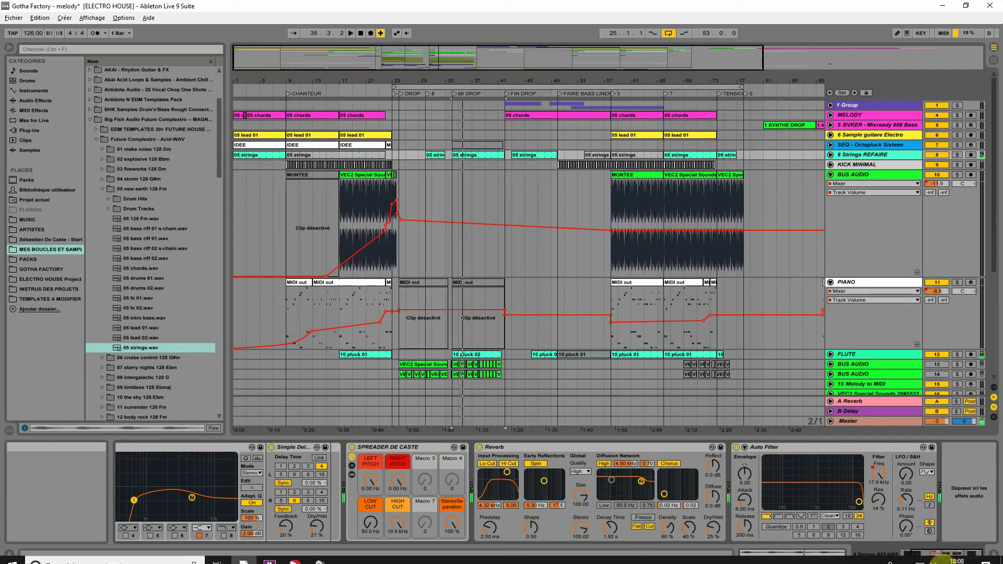
- Audition the MI DROP strings with the 8 Strings REFAIRE Audio Effect Rack bypassed, and re-enable the rack
click(944, 558)
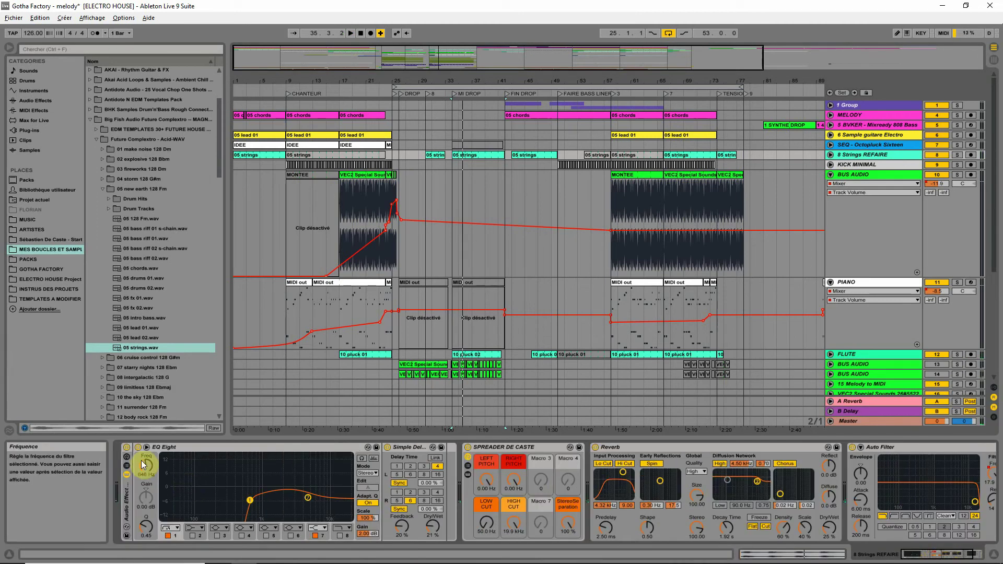
click(129, 446)
key(space)
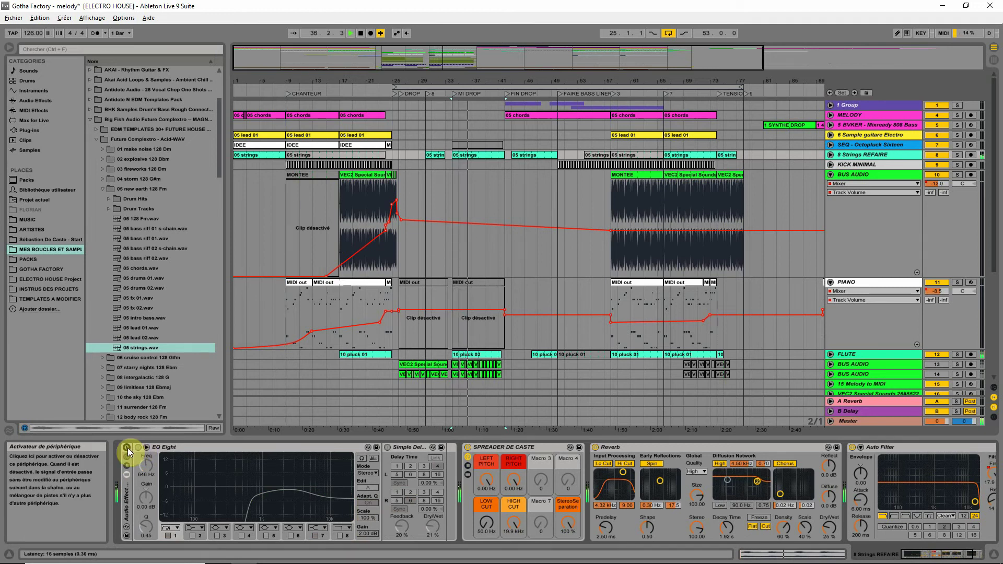
click(138, 448)
click(481, 150)
key(space)
- Set the MI DROP 05 strings clip's transposition to 0 st, audition it, and unfold the 8 Strings REFAIRE track
double_click(476, 155)
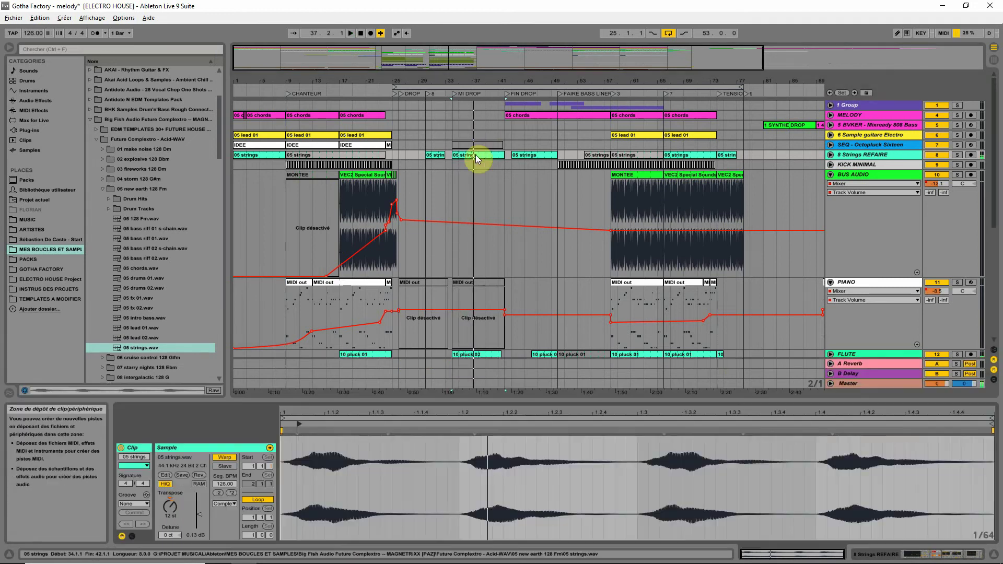
click(170, 499)
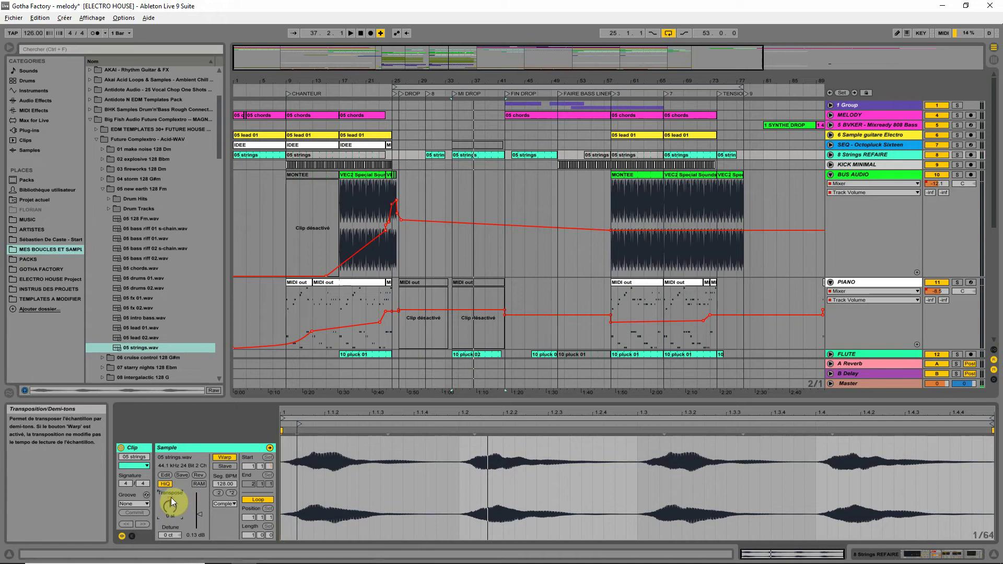
key(space)
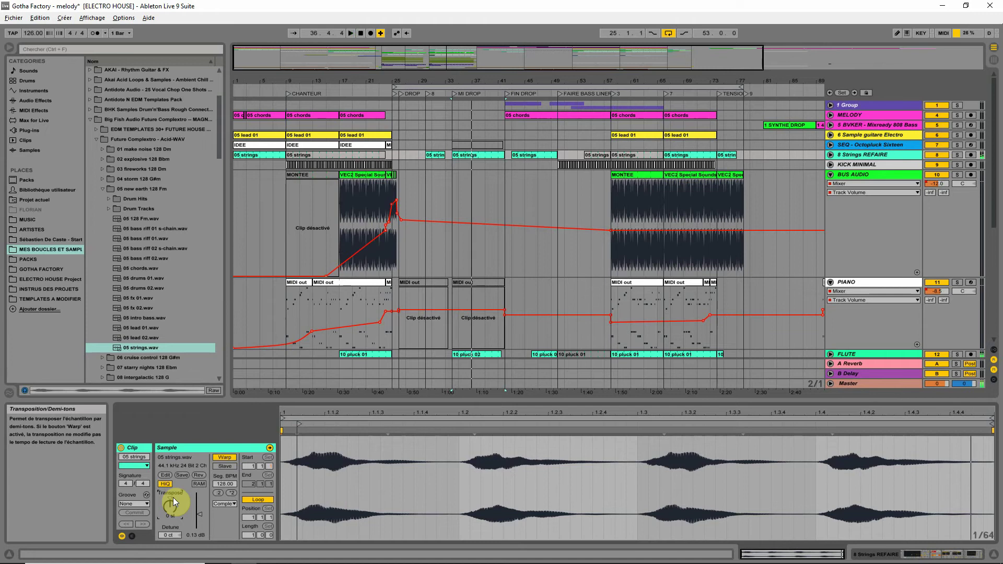
click(830, 155)
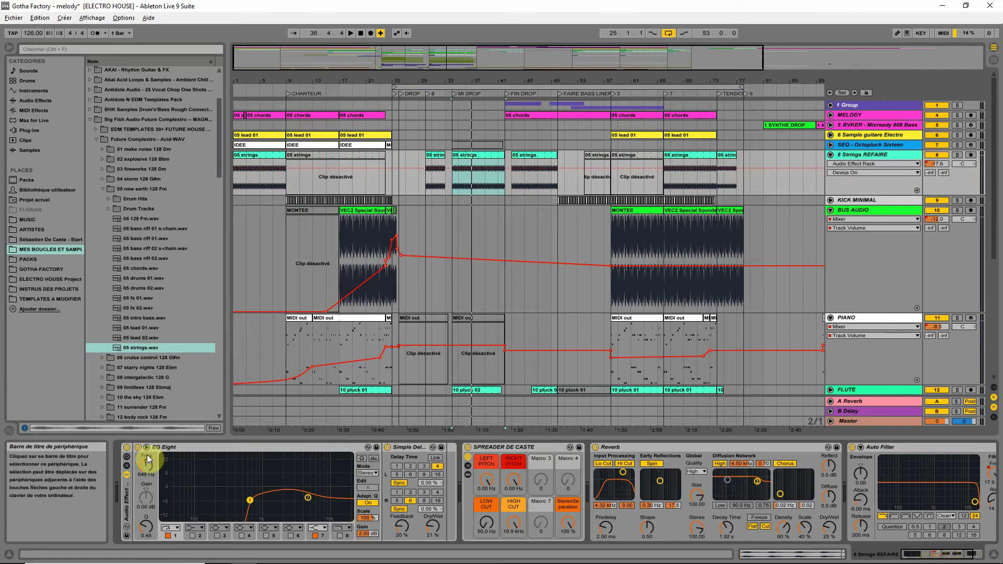
- Lower the first EQ Eight filter on 8 Strings REFAIRE to 351 Hz, and audition with the short 05 strings clip before MI DROP opened
key(space)
drag(147, 469, 148, 478)
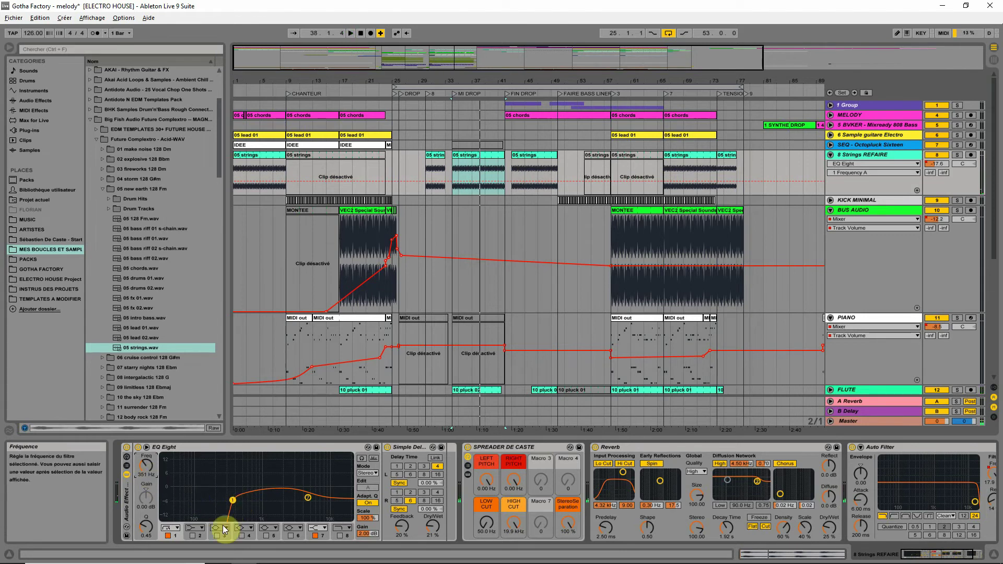
click(436, 157)
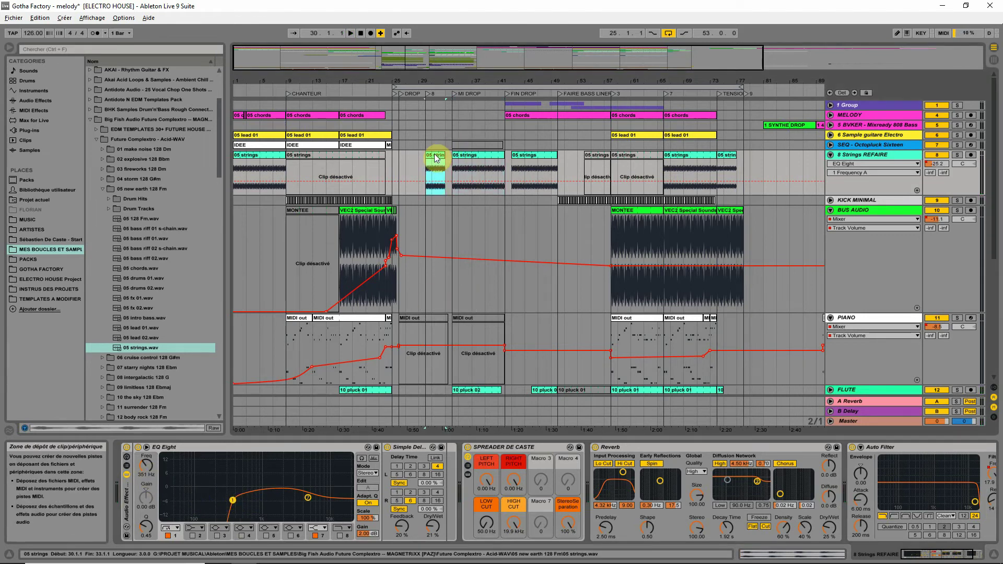
double_click(436, 155)
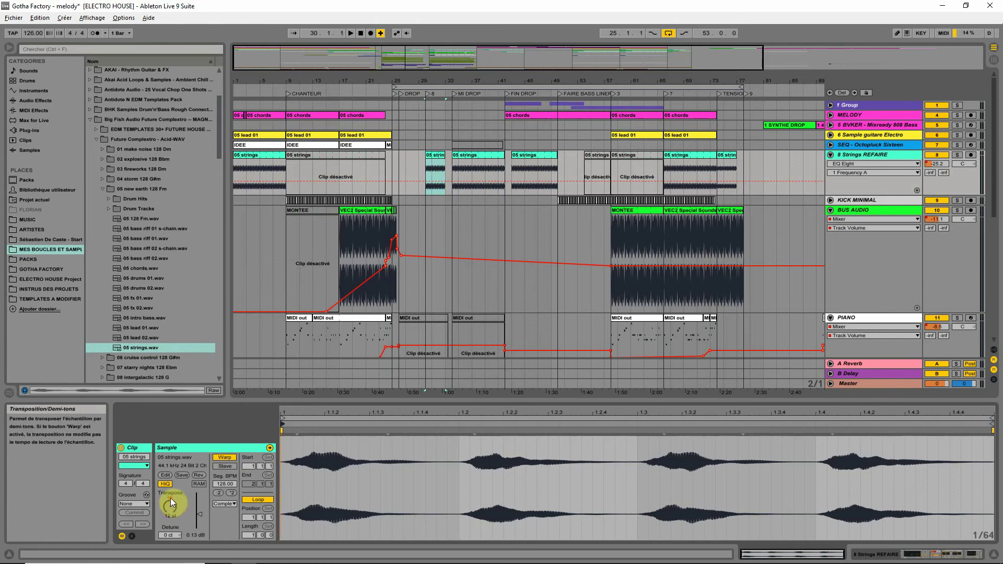
key(space)
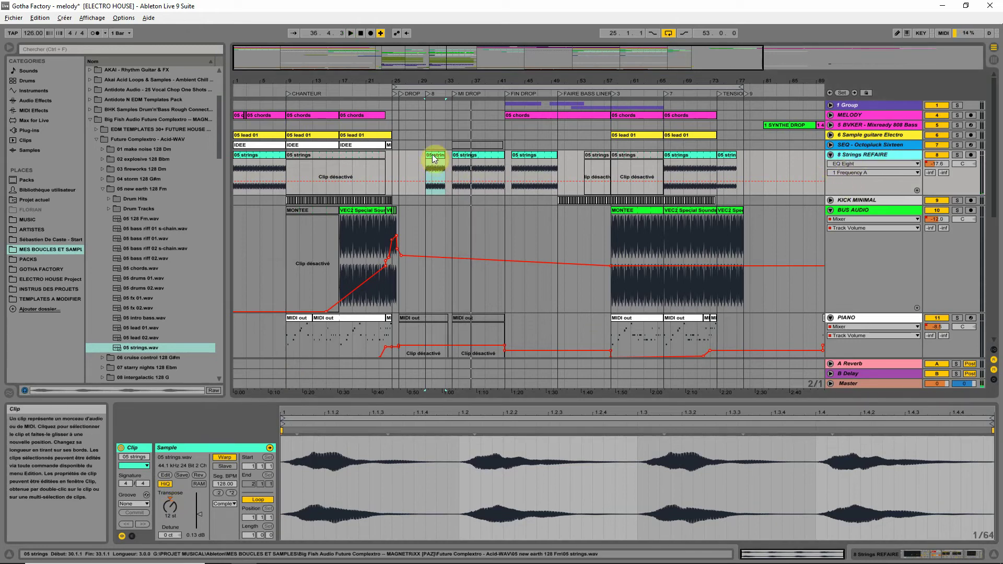
- Duplicate the 8 Strings REFAIRE track and delete the copy's 05 strings clips at the start, just before MI DROP and from FIN DROP onward
right_click(850, 155)
click(887, 176)
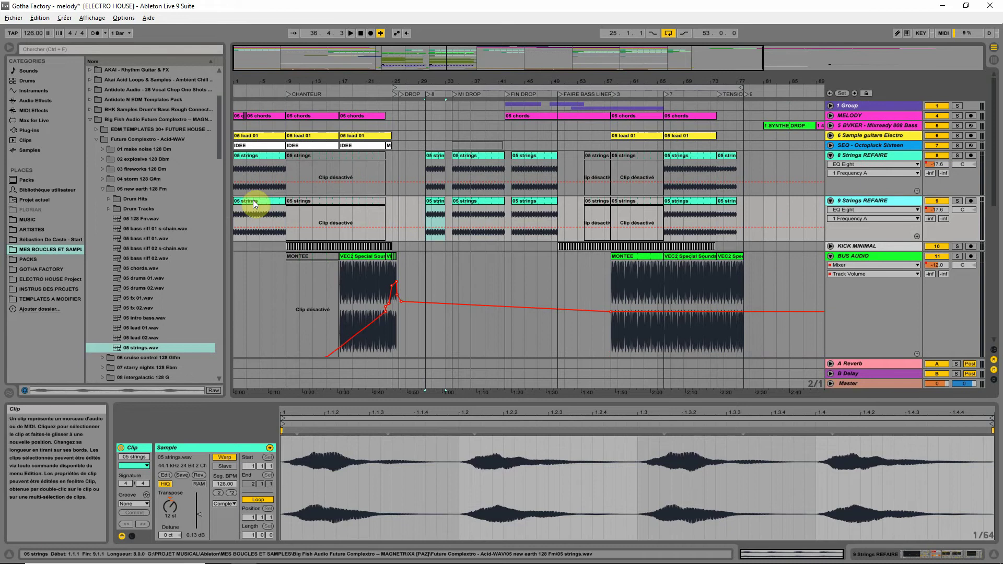
click(253, 200)
key(Delete)
drag(423, 201, 508, 209)
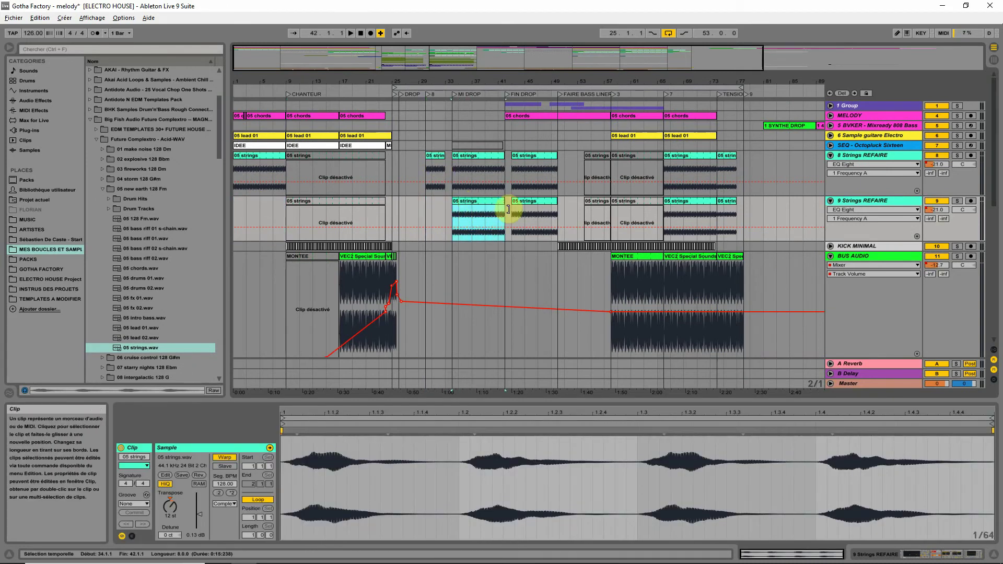
drag(777, 209, 509, 220)
key(Delete)
- Play the copied MI DROP strings, try the copy's track volume, and raise its first EQ Eight filter to 501 Hz
click(482, 212)
key(space)
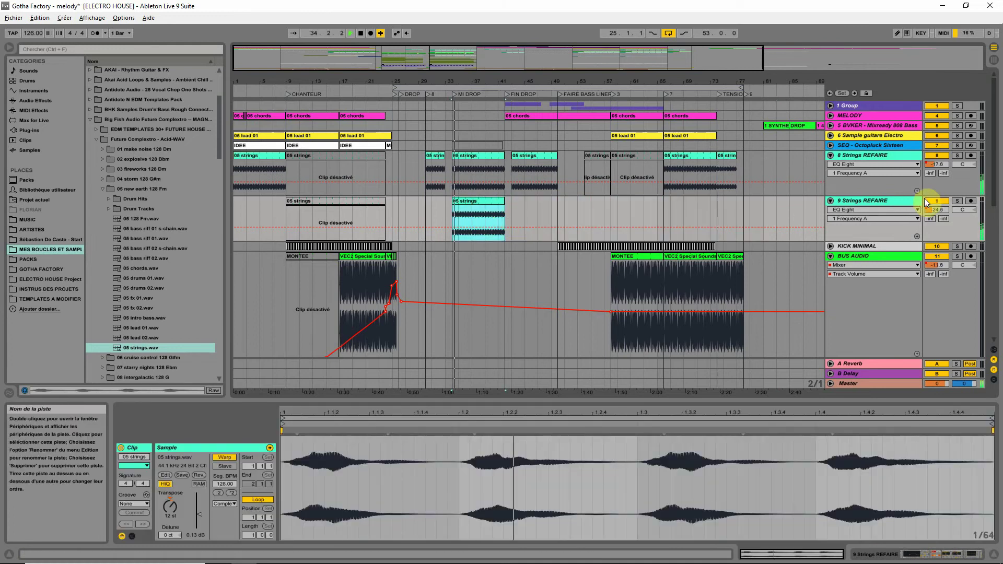
drag(943, 213, 941, 206)
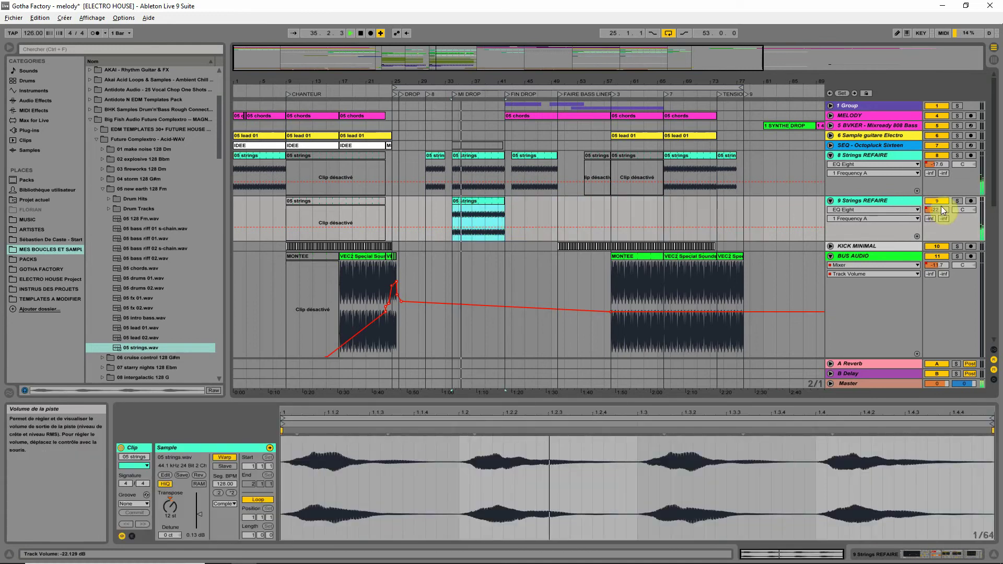
click(881, 202)
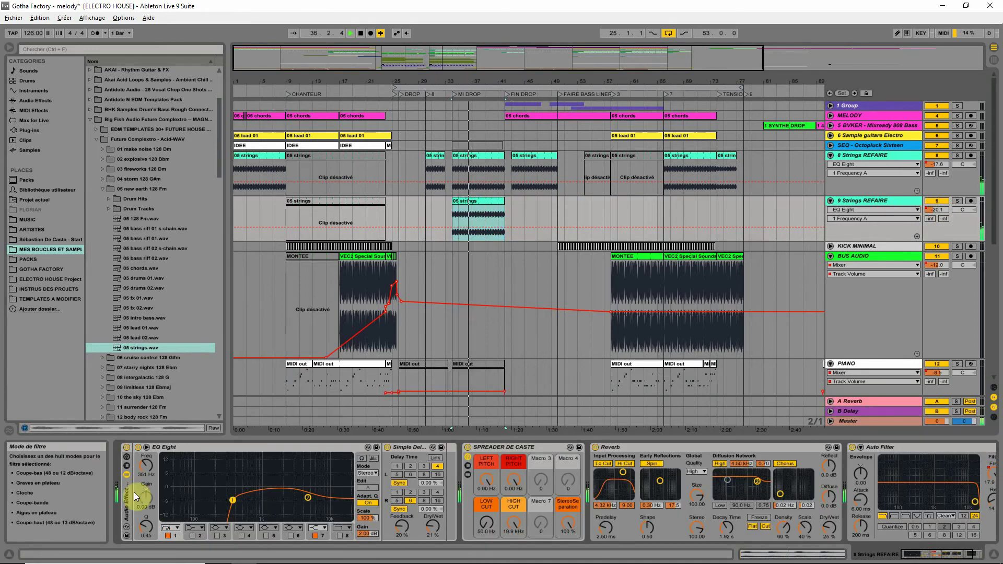
drag(232, 500, 243, 500)
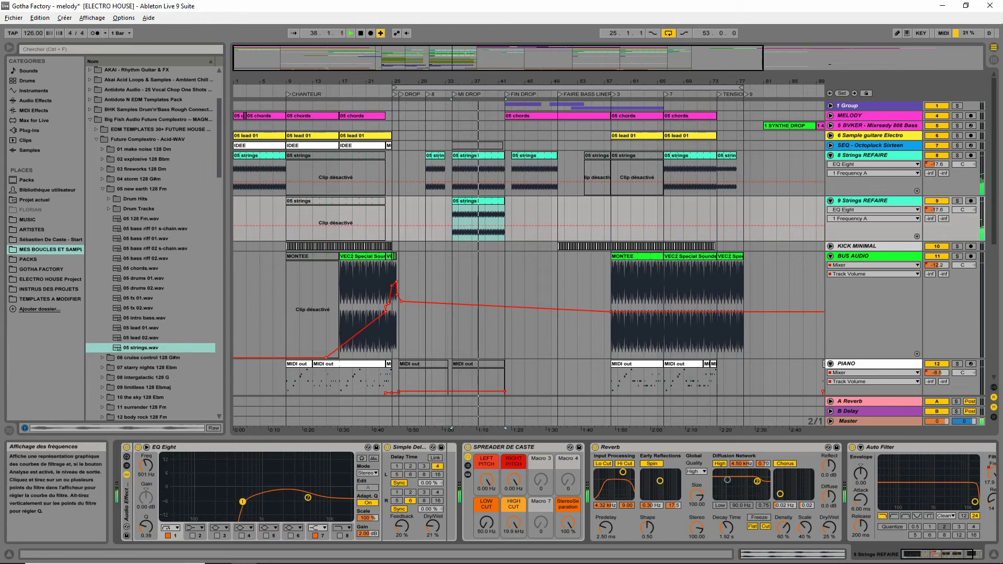
- Audition the MI DROP strings with 9 Strings REFAIRE soloed, 8 Strings REFAIRE soloed, and both soloed together
click(956, 201)
key(space)
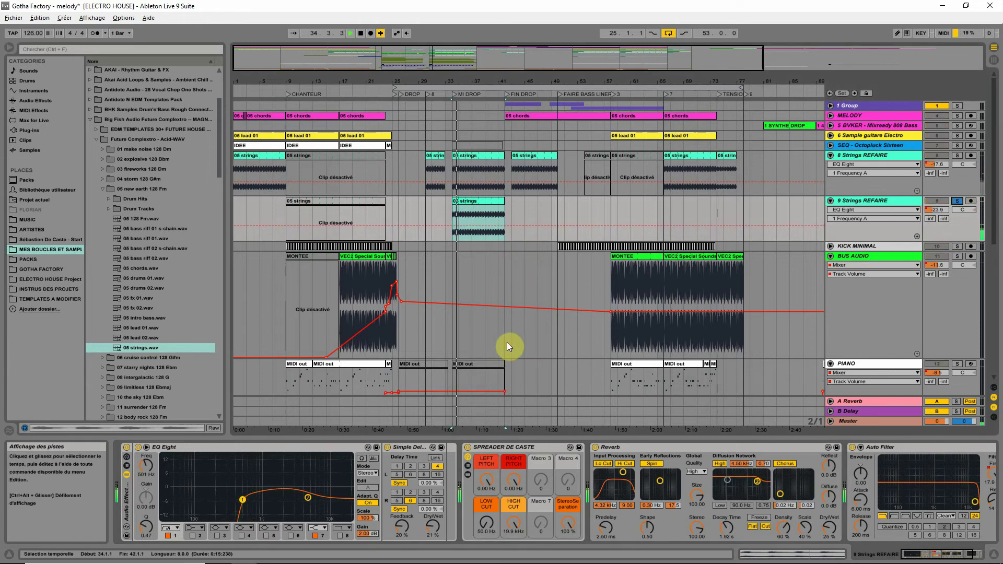
click(958, 155)
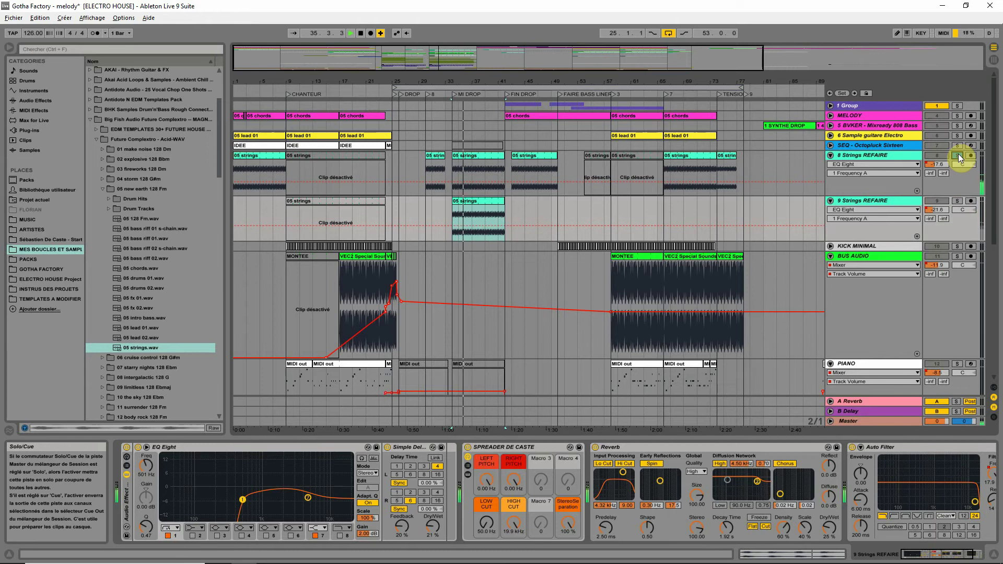
ctrl+click(957, 202)
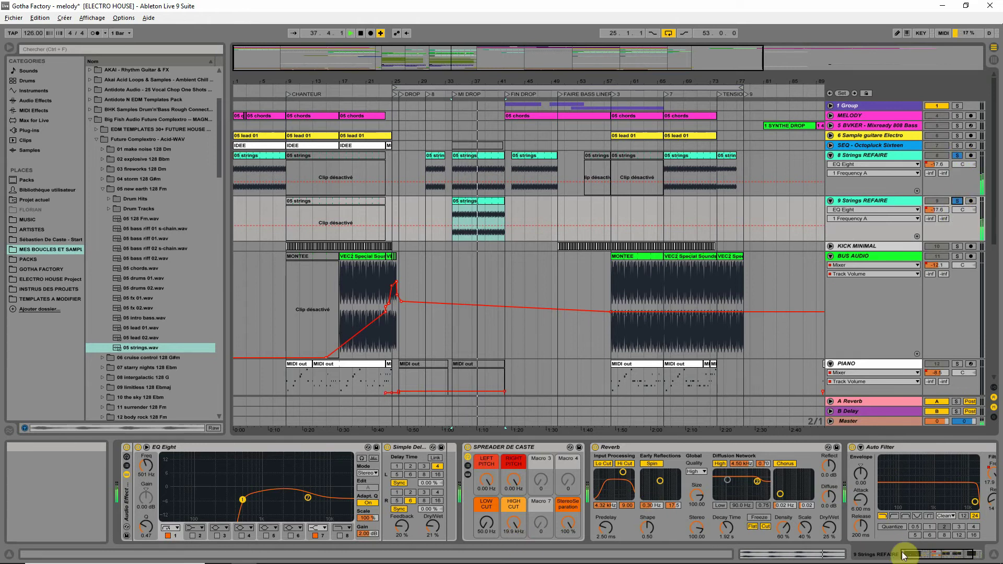
- Set the EQ Eight output gain on 9 Strings REFAIRE to -5.63 dB and compare with its solo switched off
double_click(368, 533)
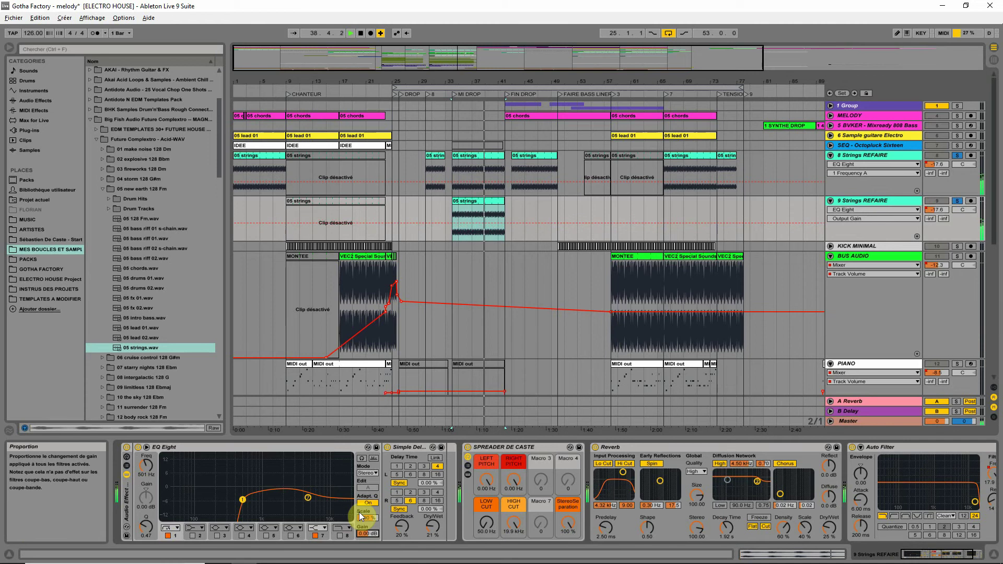
mouse_move(366, 534)
mouse_down()
mouse_move(366, 543)
mouse_move(367, 534)
mouse_up()
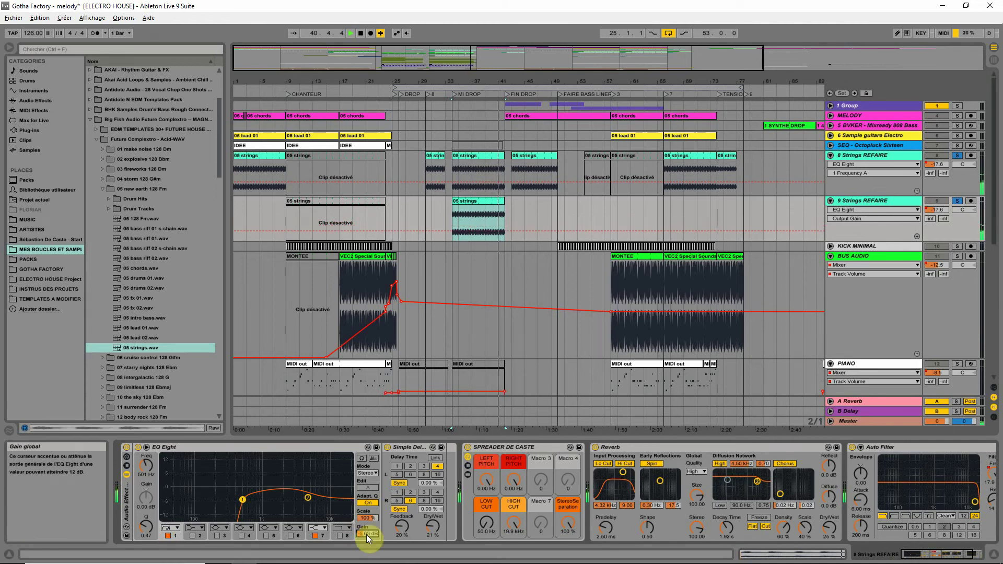
key(space)
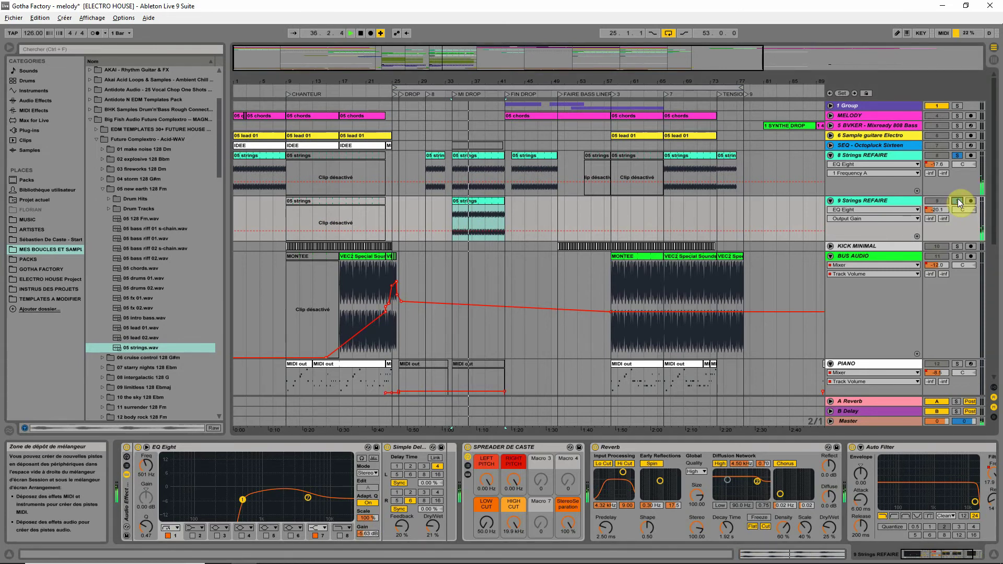
click(958, 199)
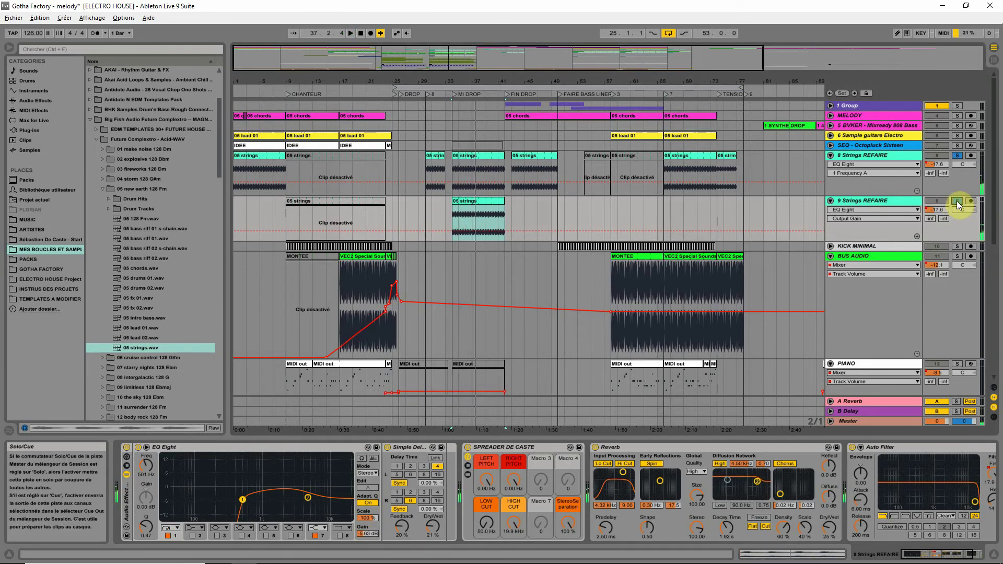
- Show the track volume automation of 8 Strings REFAIRE and raise its level over MI DROP to about -15.8 dB during playback
click(496, 175)
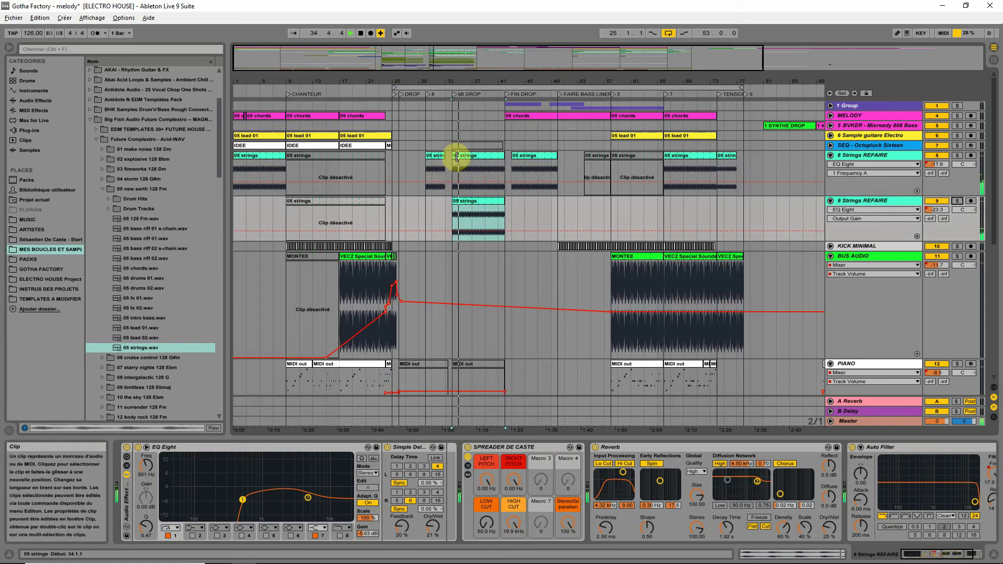
mouse_move(452, 168)
mouse_down()
mouse_move(476, 163)
mouse_move(439, 162)
mouse_up()
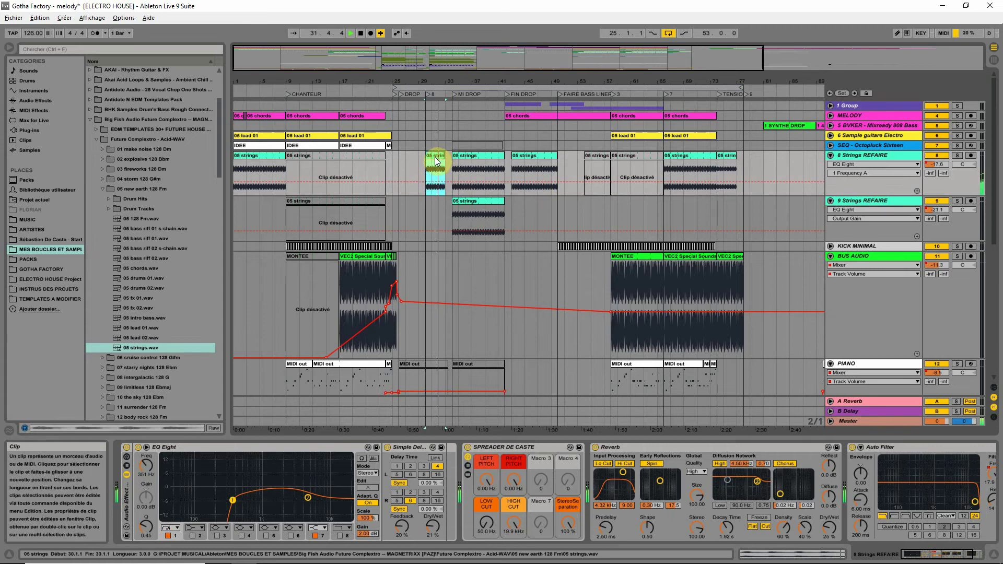
click(935, 164)
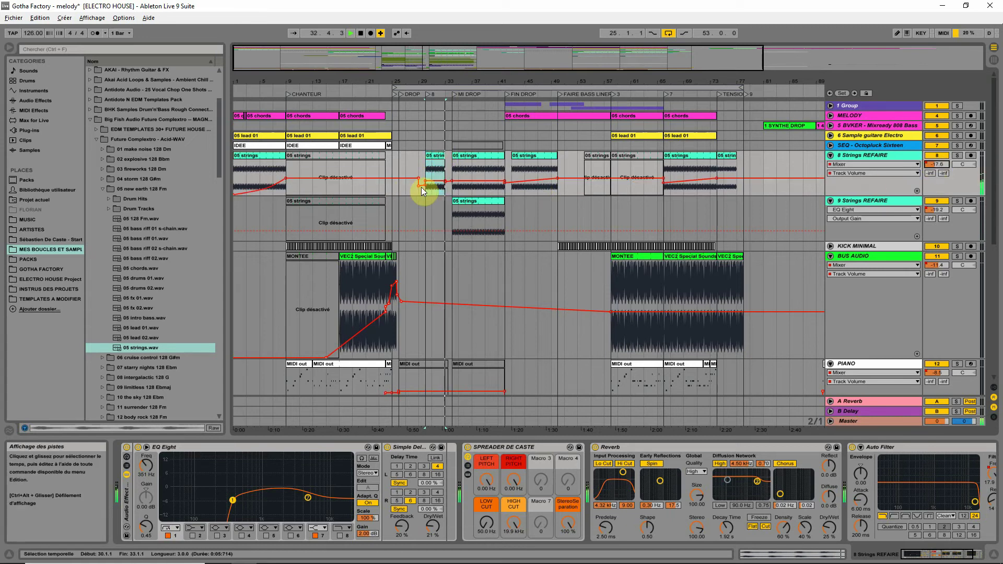
drag(445, 184, 447, 181)
click(451, 180)
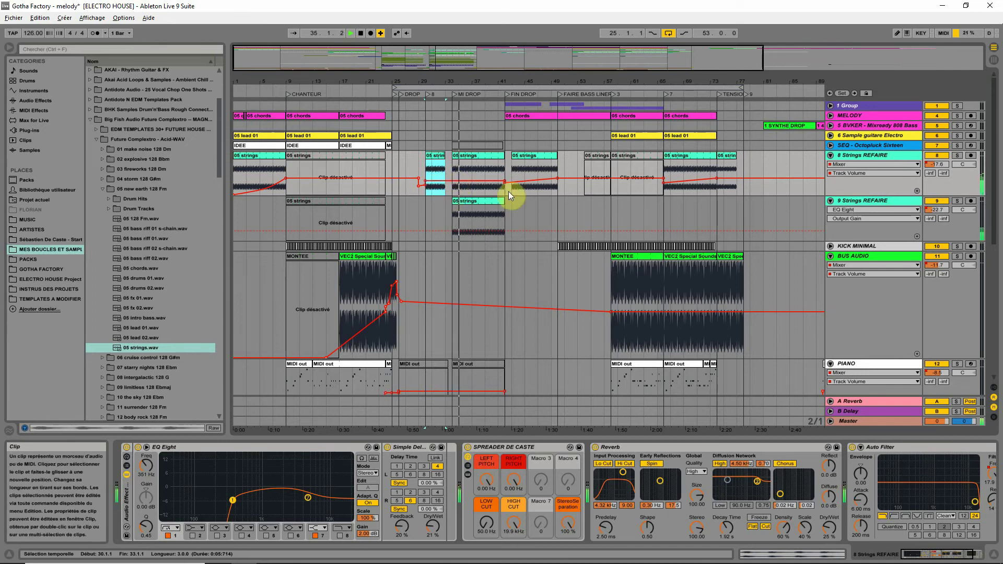
click(470, 183)
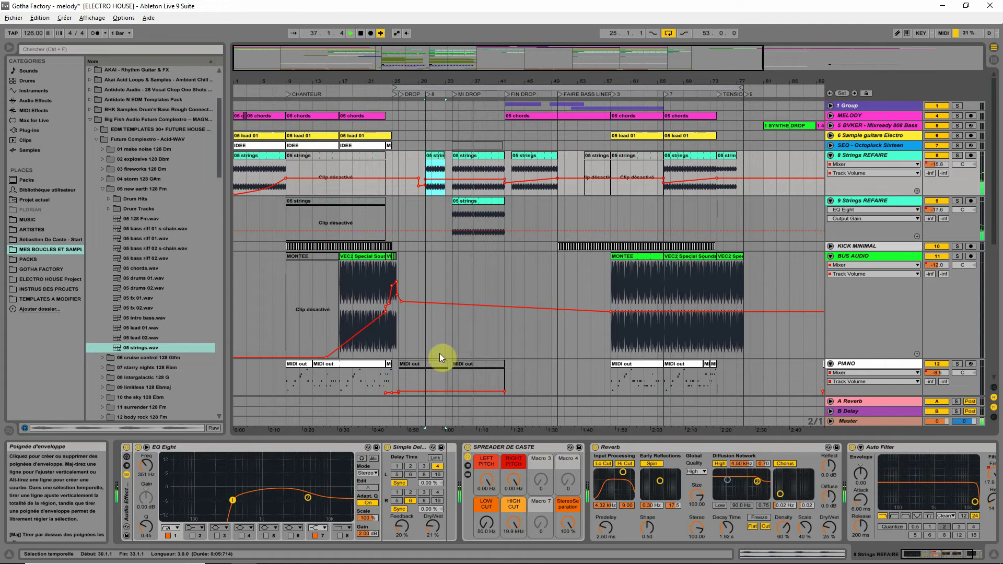
- Set the Simple Delay on 8 Strings REFAIRE to 22% feedback and 25% dry/wet, and fold both strings tracks
click(429, 526)
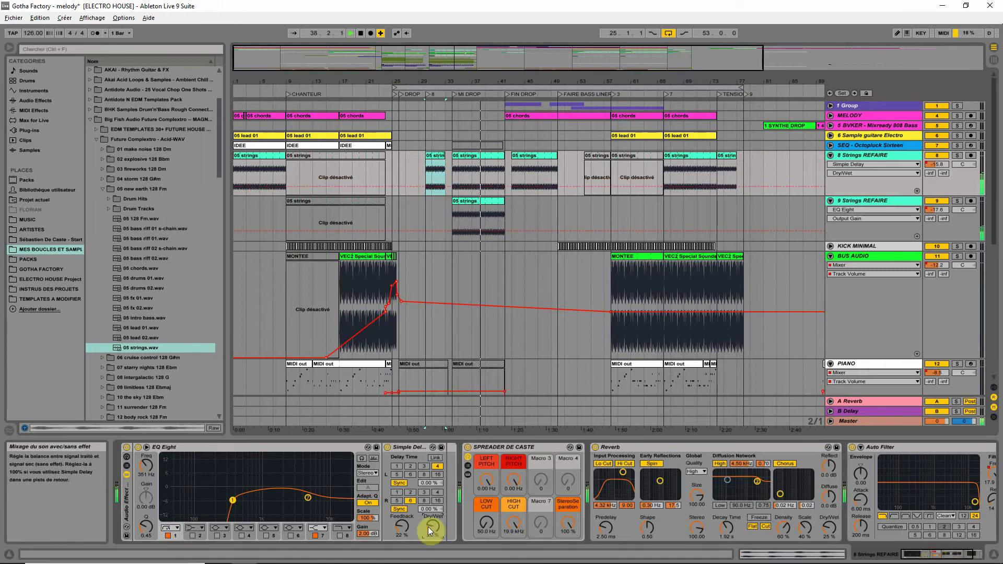
click(831, 200)
click(831, 156)
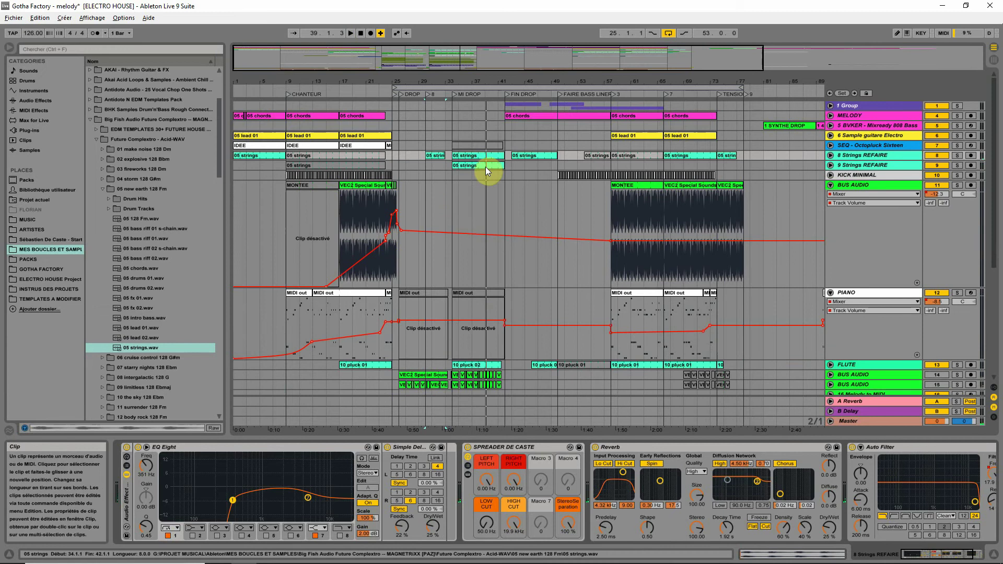
- Stop playback and delete the deactivated 05 strings clip under CHANTEUR from 9 Strings REFAIRE
key(space)
click(321, 166)
key(Delete)
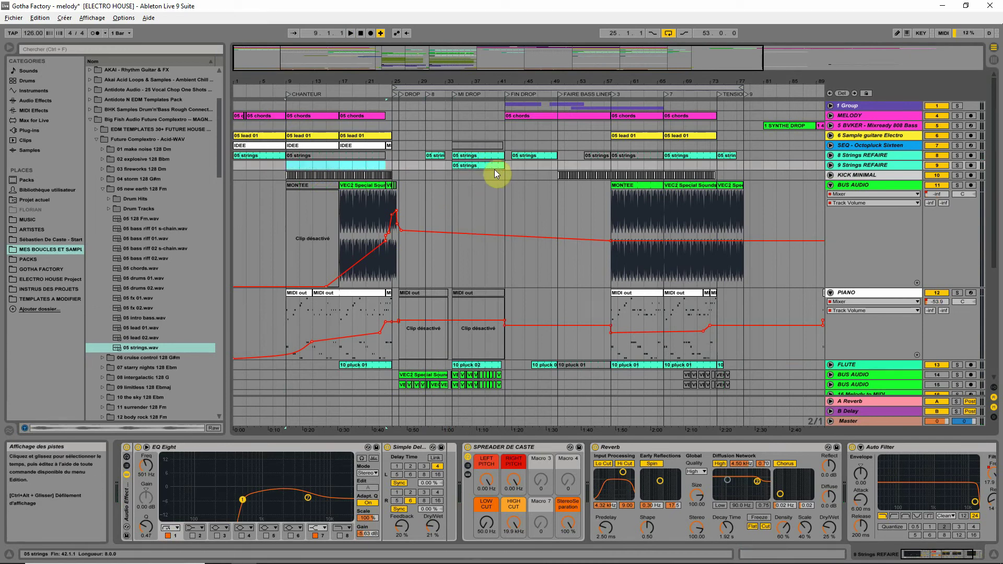
- Rename the original strings track as 8 Strings REFAIRE LOW
click(481, 165)
right_click(482, 165)
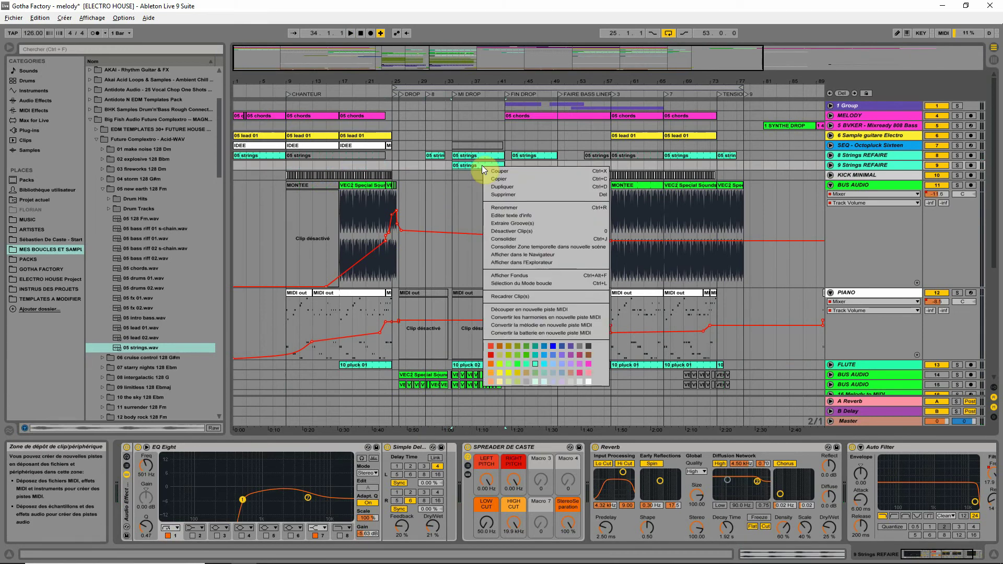
right_click(888, 165)
right_click(890, 157)
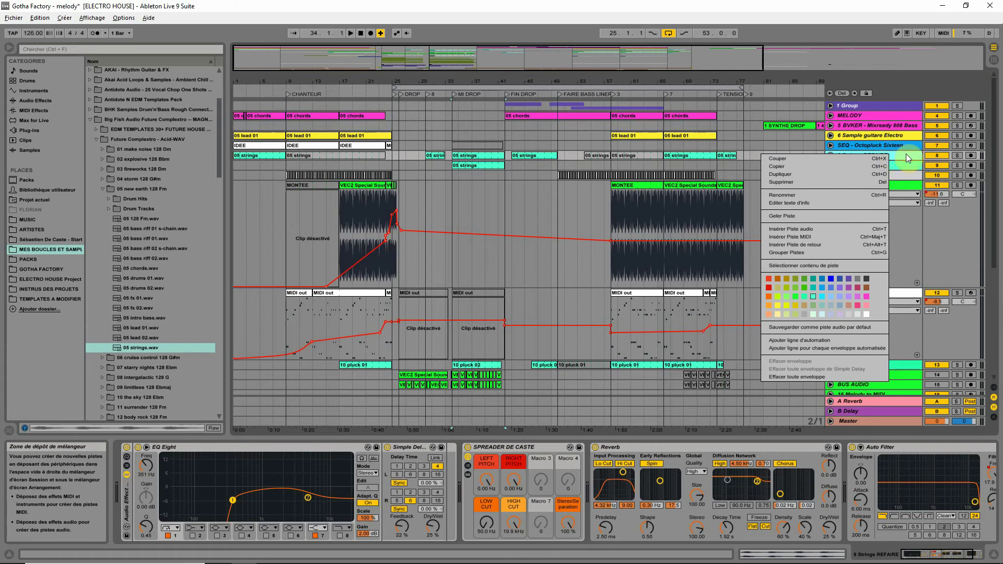
click(854, 194)
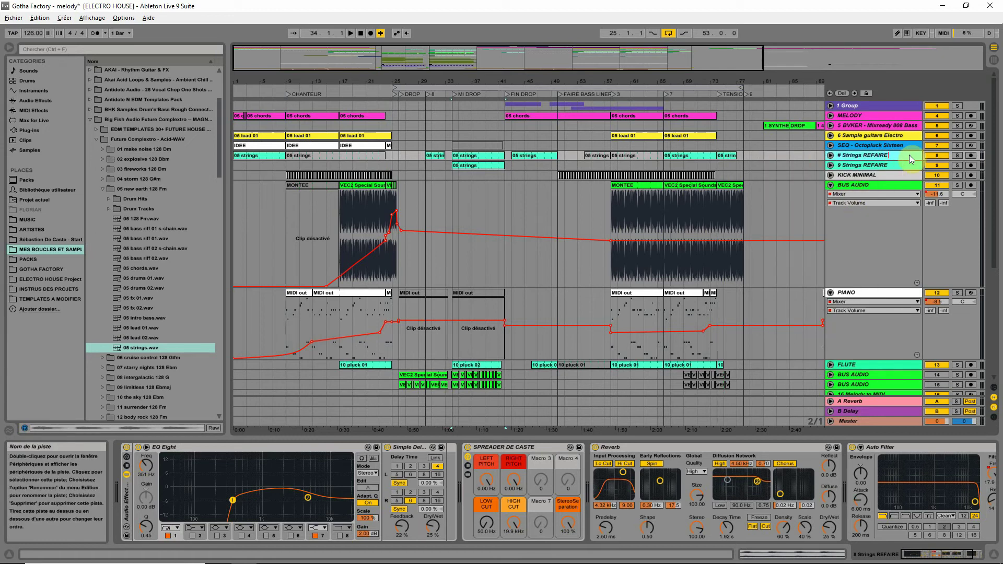
text(LOW)
- Rename the duplicated strings track as 9 Strings REFAIRE HIGH
right_click(894, 164)
click(826, 202)
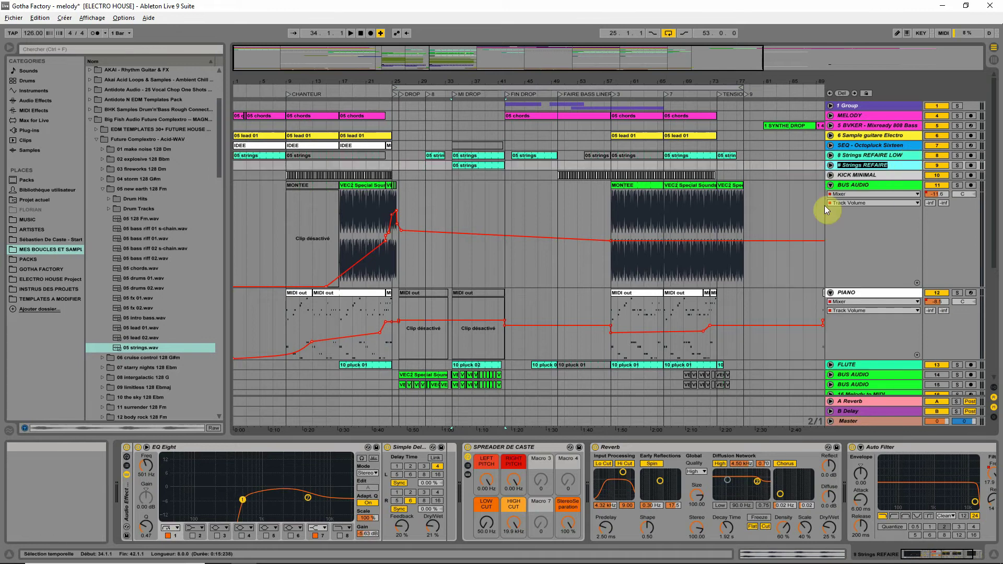
key(End)
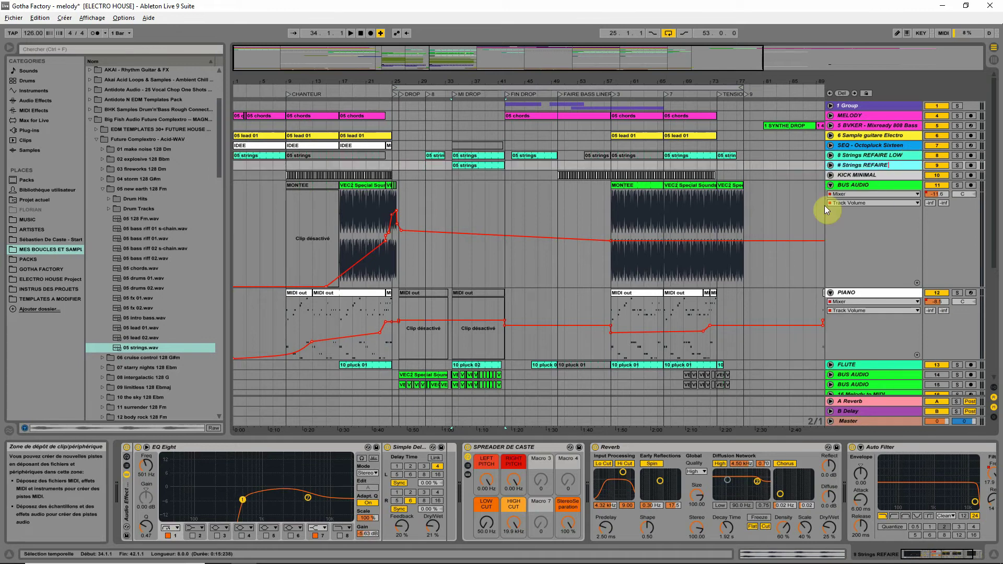
text(HIGH)
key(Return)
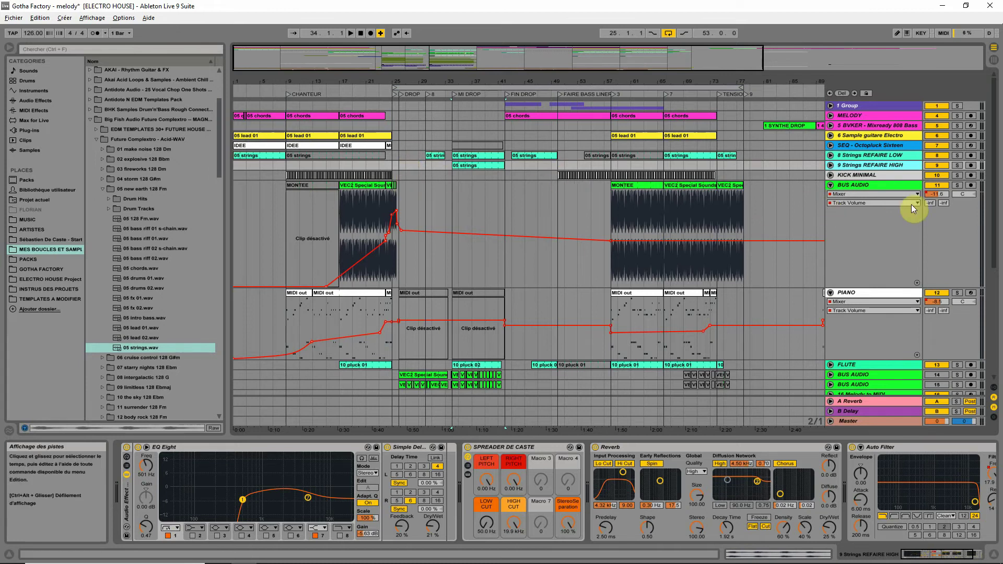
- Fold the BUS AUDIO and PIANO tracks, and bring up the effects of the BUS AUDIO track holding the VEC2 Special Sounds clip at DROP
click(830, 185)
click(830, 195)
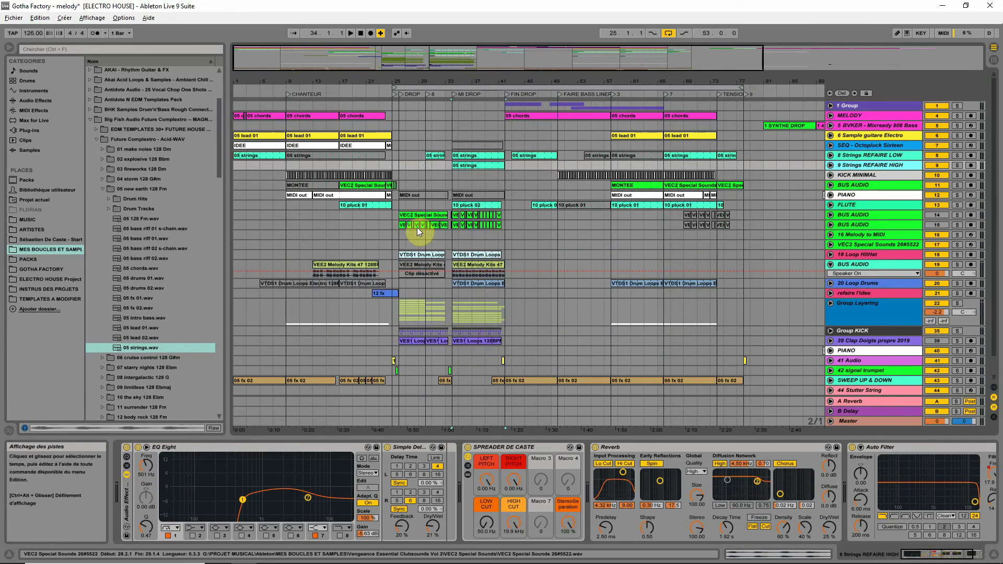
click(407, 216)
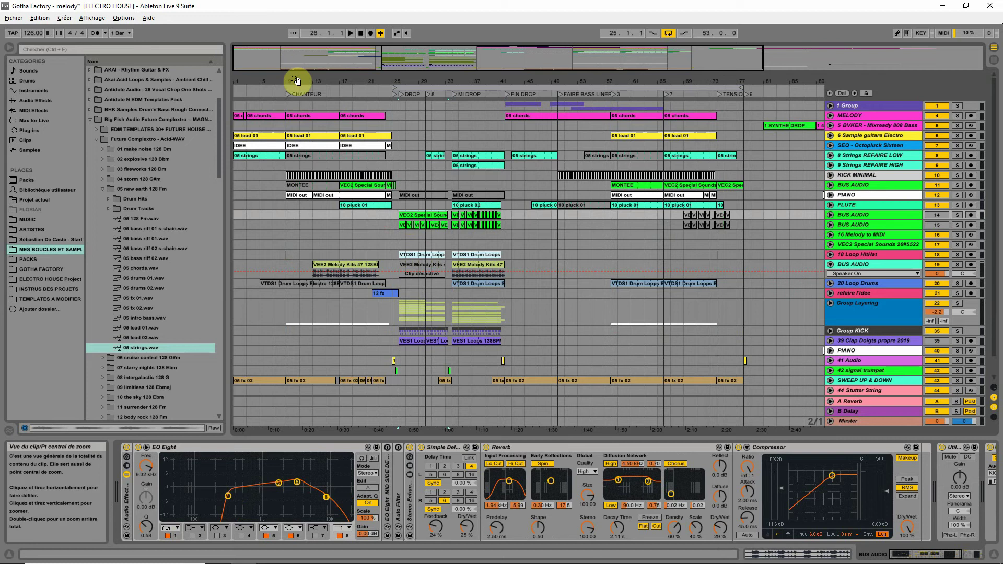
drag(295, 80, 298, 105)
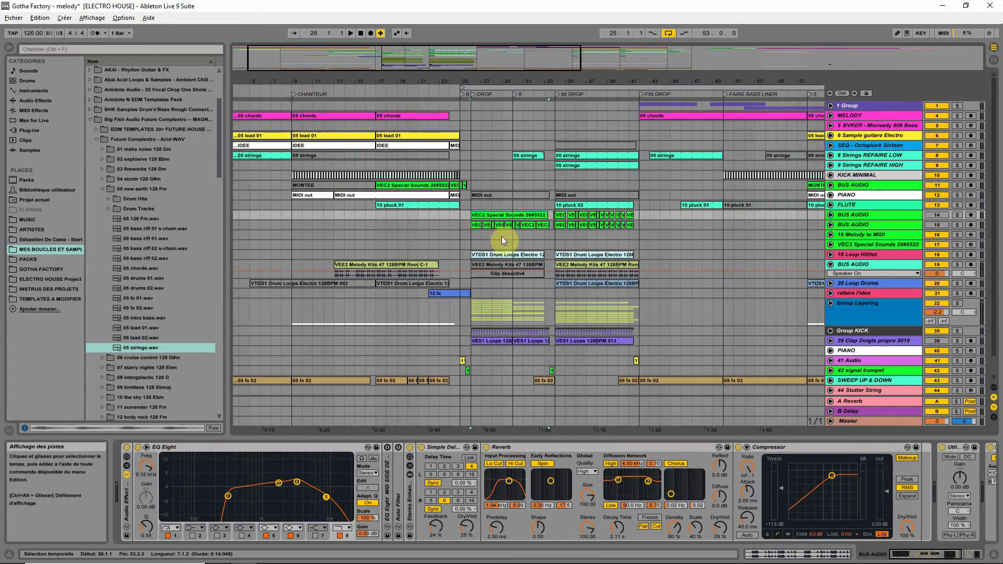
click(396, 197)
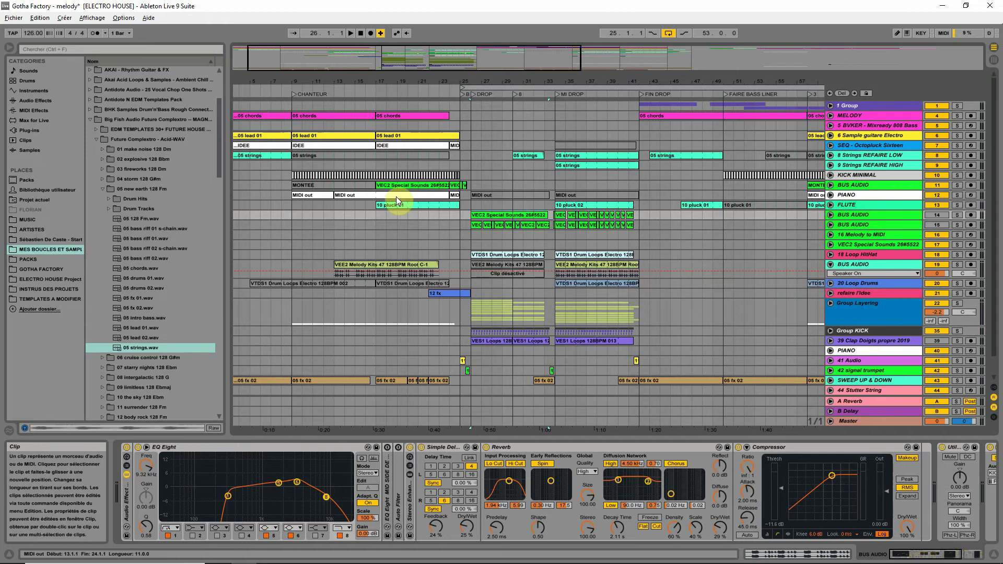
- Solo the Group Layering track and audition it from the start of DROP at bar 26
drag(399, 81, 400, 52)
click(469, 215)
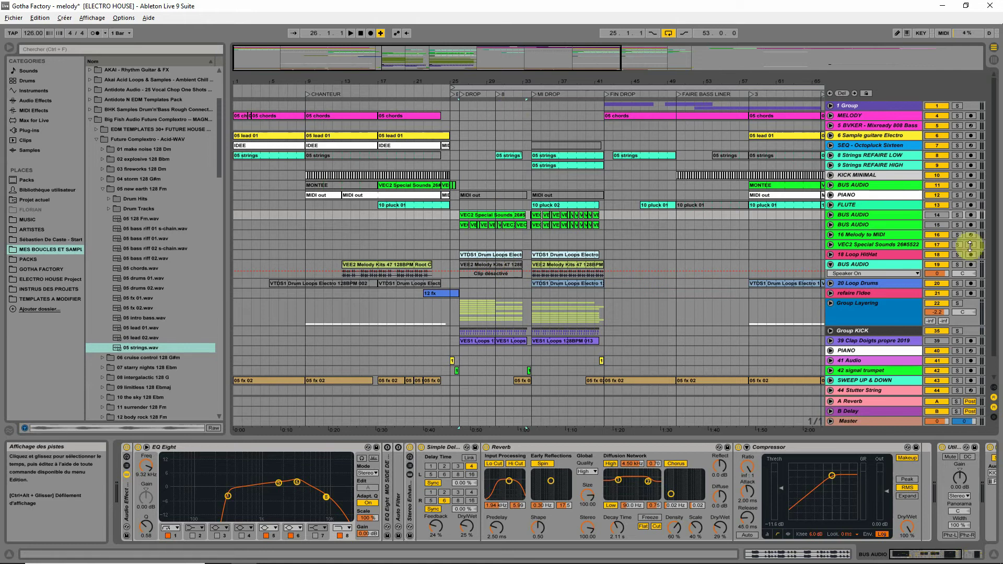
scroll(664, 303, down, 1)
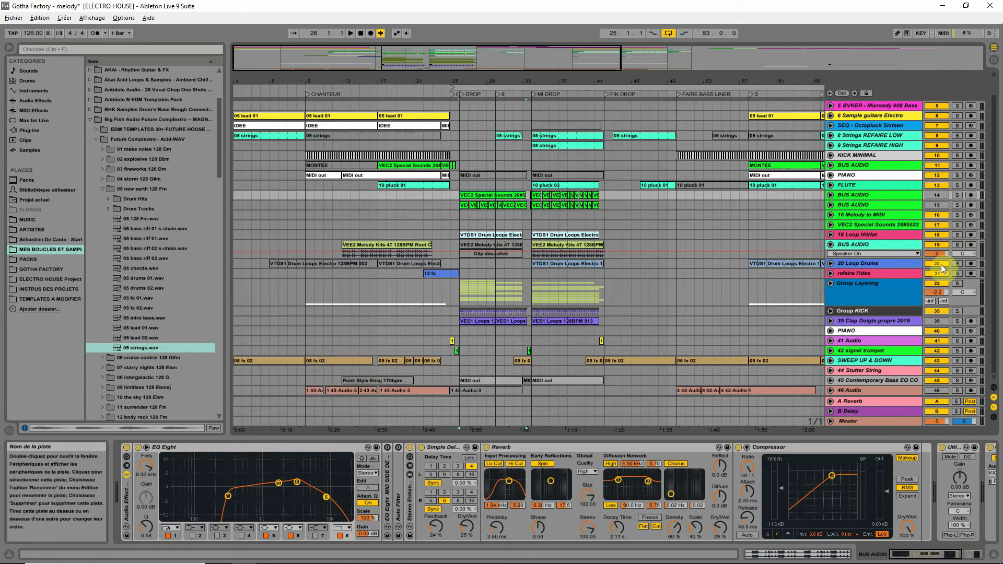
click(957, 284)
click(461, 299)
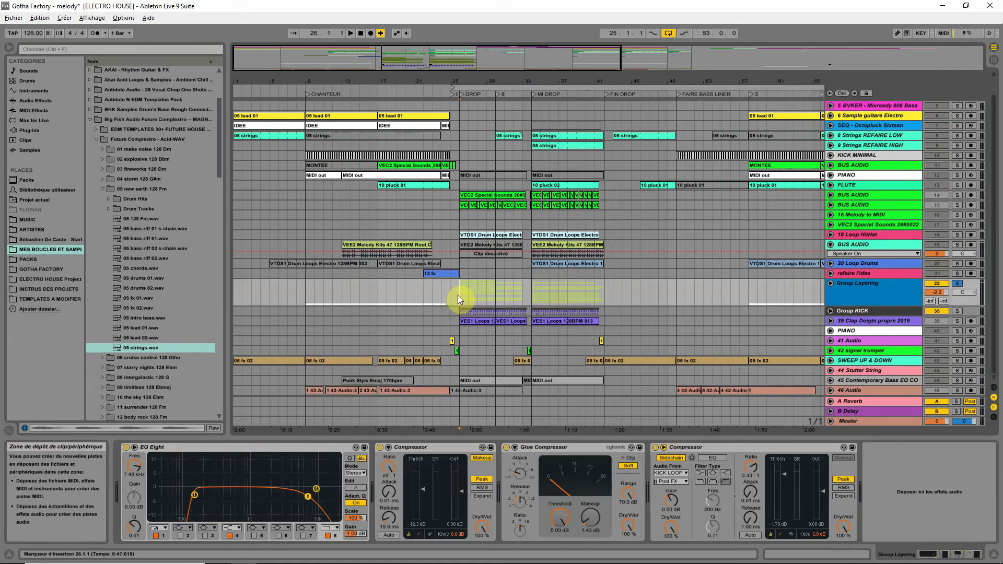
key(space)
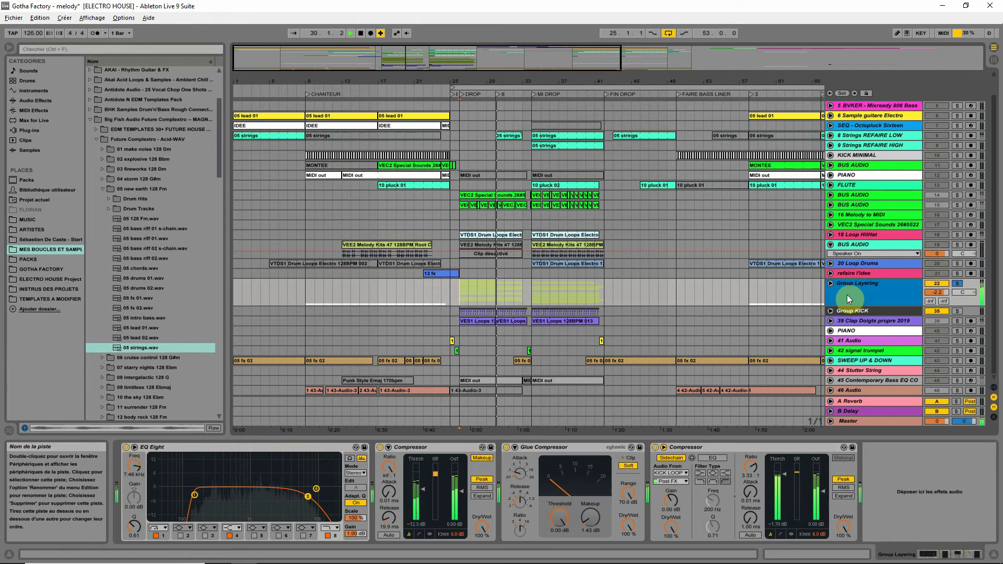
key(space)
- Unfold Group Layering and audition the 32 Pluck track in solo, bringing up its devices
click(830, 283)
scroll(643, 261, down, 3)
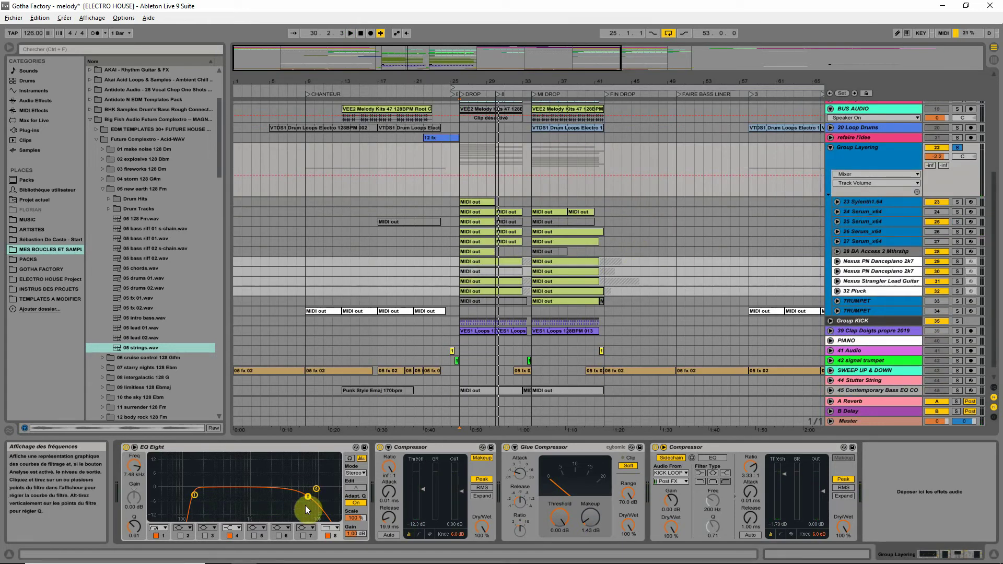
key(space)
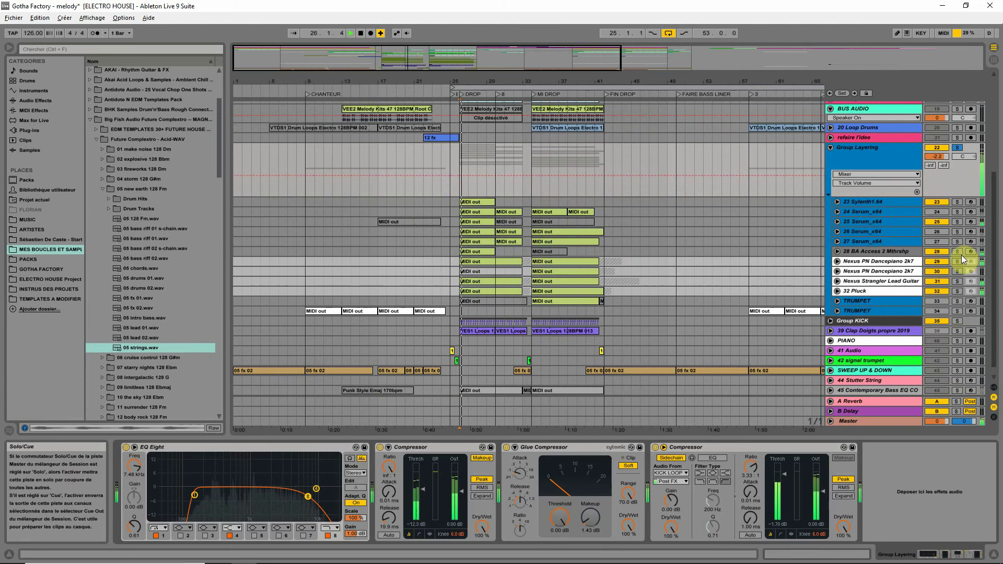
click(958, 291)
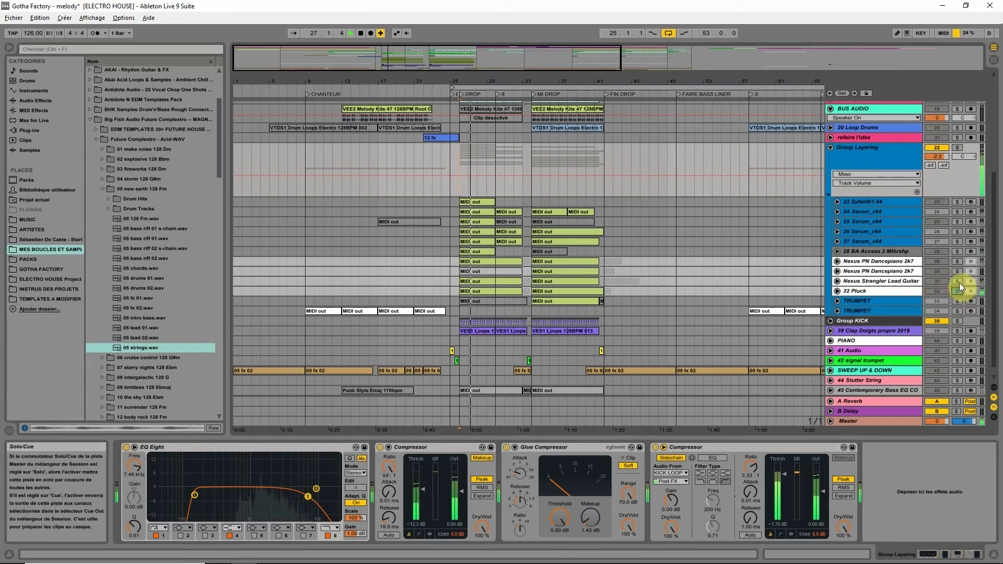
click(873, 292)
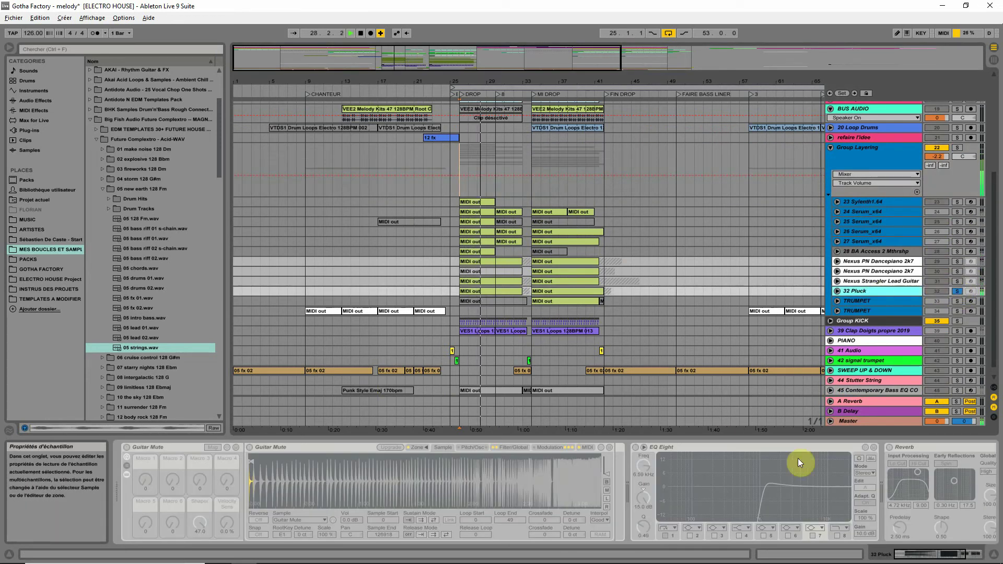
click(134, 546)
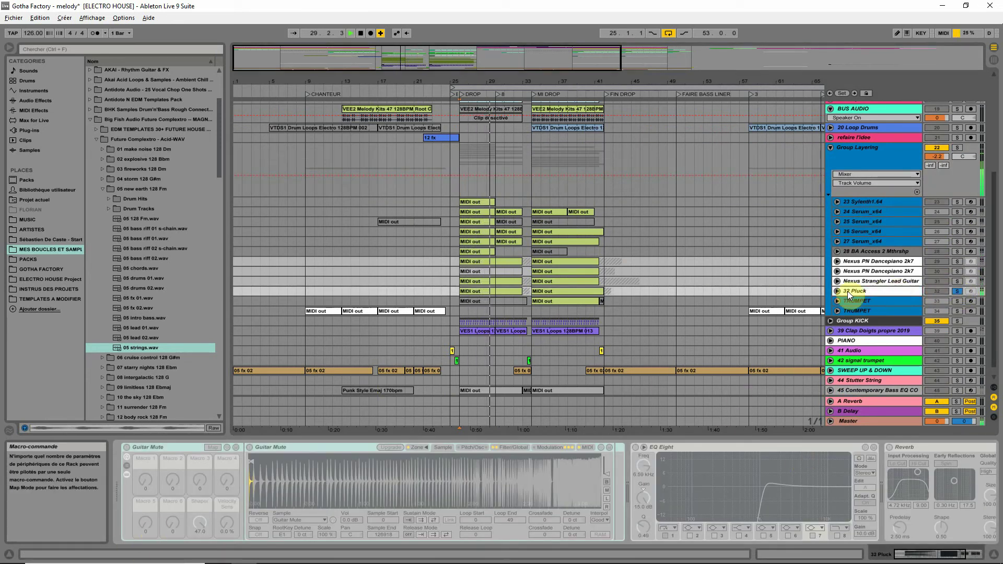
- Add Nexus Strangler Lead Guitar and the upper Nexus PN Dancepiano 2k7 track to the solo, and unfold 32 Pluck
click(958, 283)
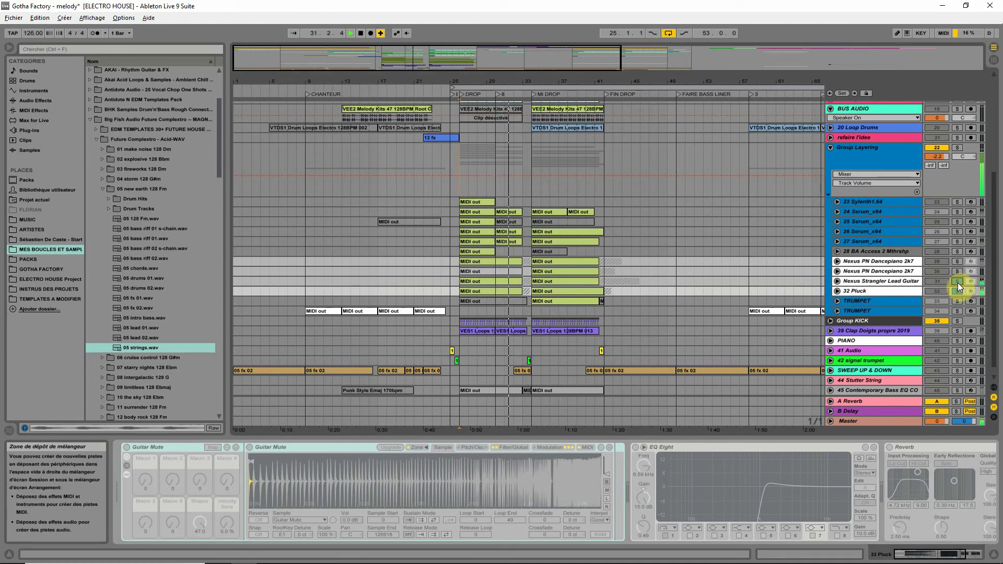
ctrl+click(957, 261)
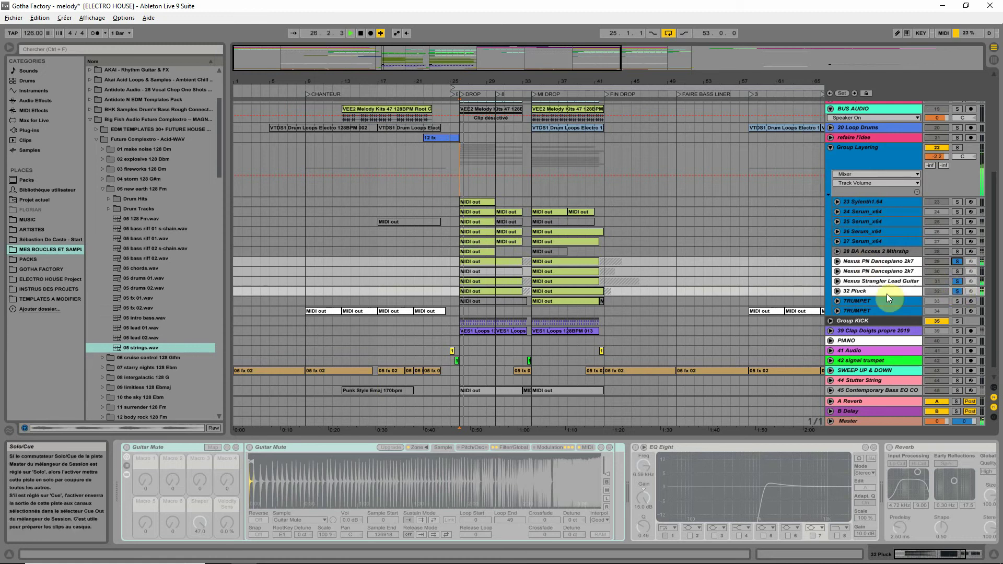
click(838, 290)
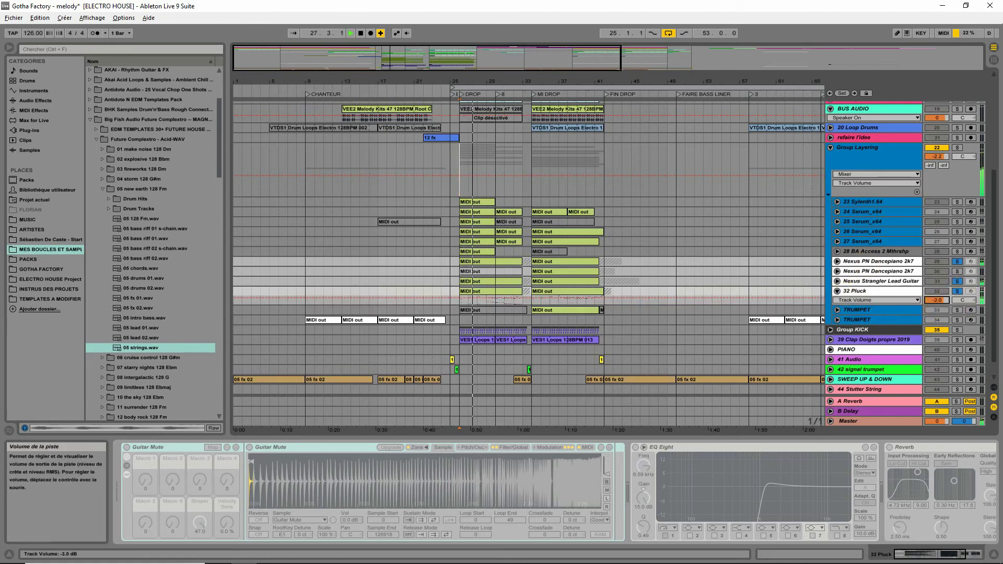
- Unfold the 25 Serum_x64 track and audition it in solo from the start of DROP
click(957, 221)
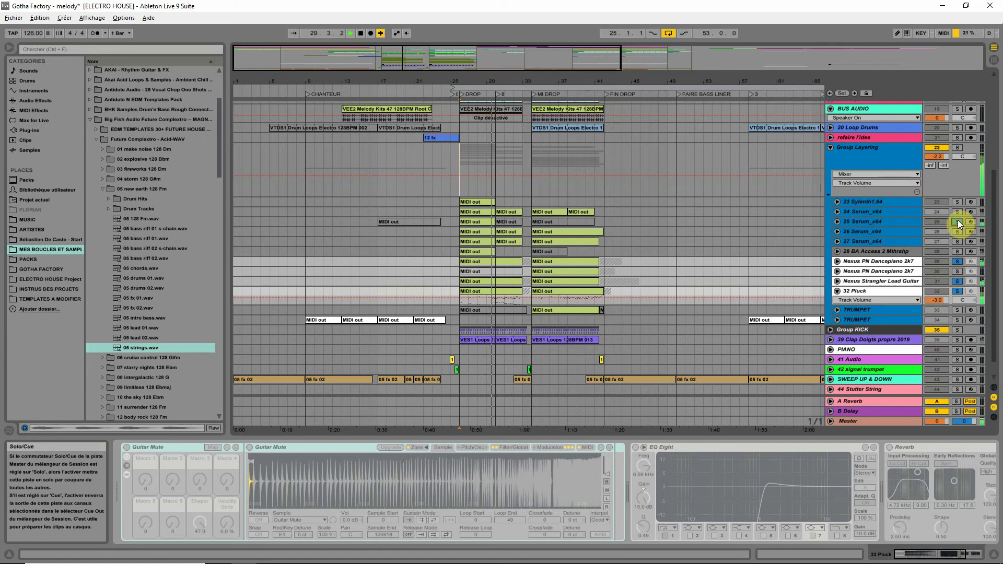
click(867, 221)
click(837, 222)
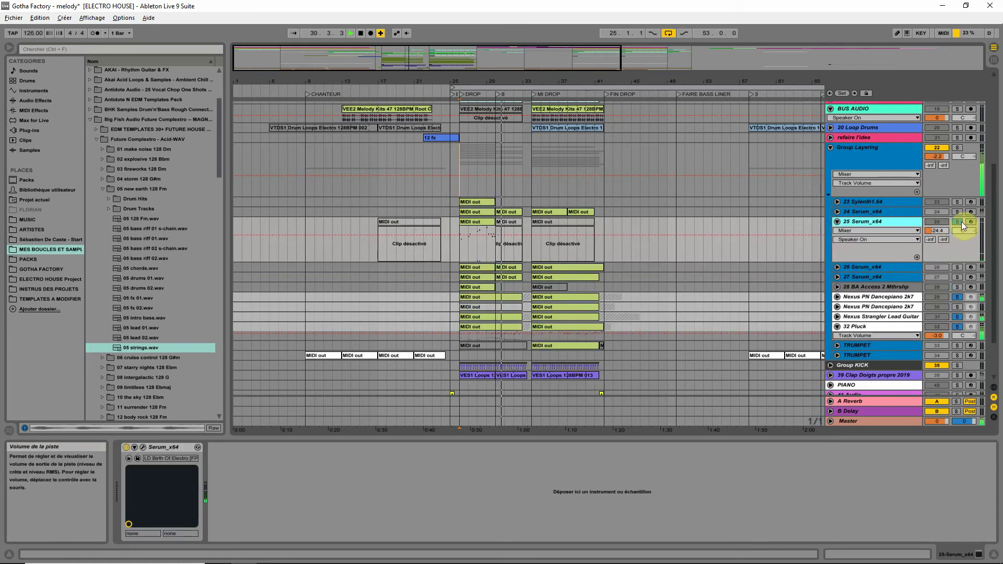
click(957, 222)
click(957, 221)
key(space)
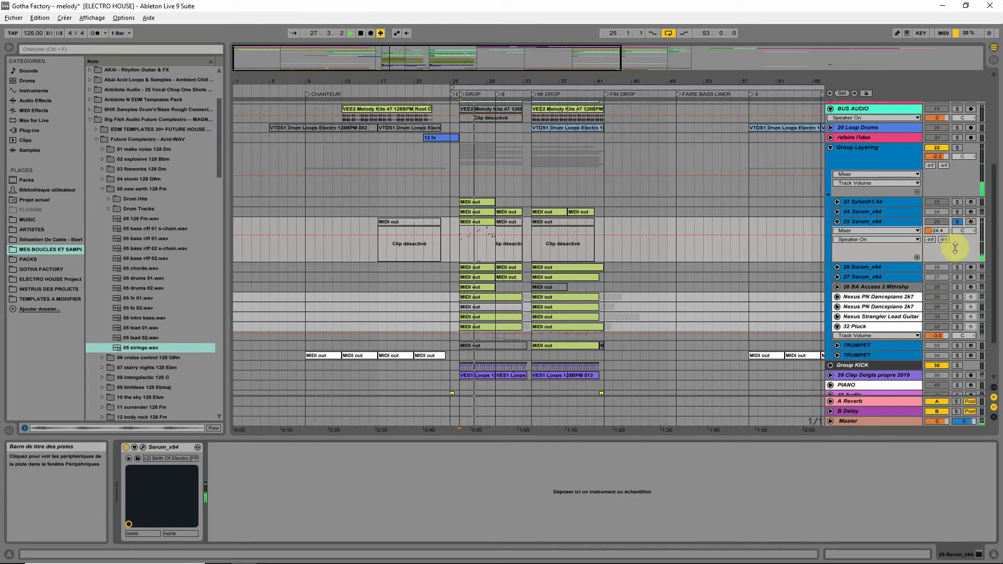
- Set the 25 Serum_x64 track volume to -22.5 dB, take it out of solo, and replay the drop with all tracks
drag(940, 230, 941, 230)
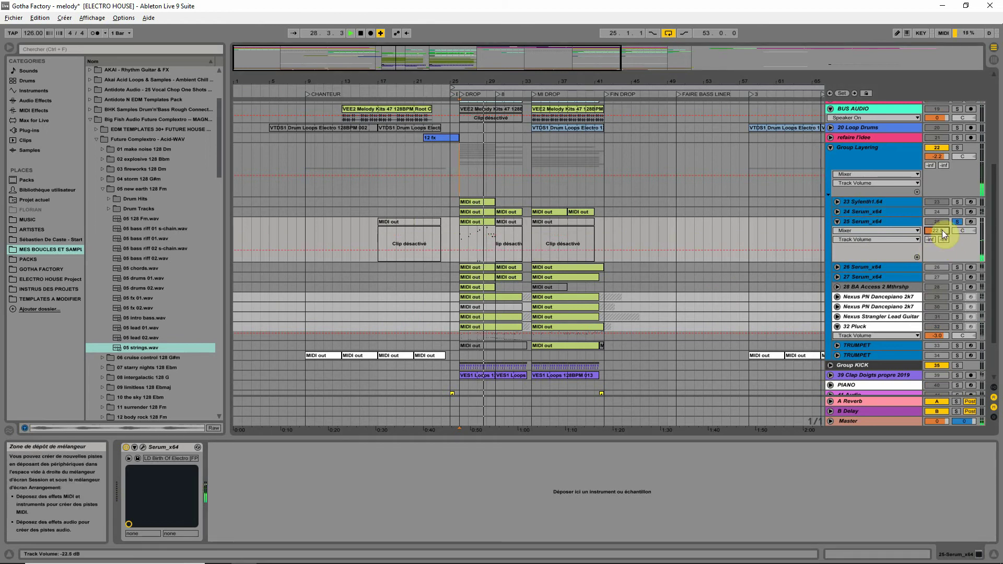
click(959, 222)
key(space)
key(space)
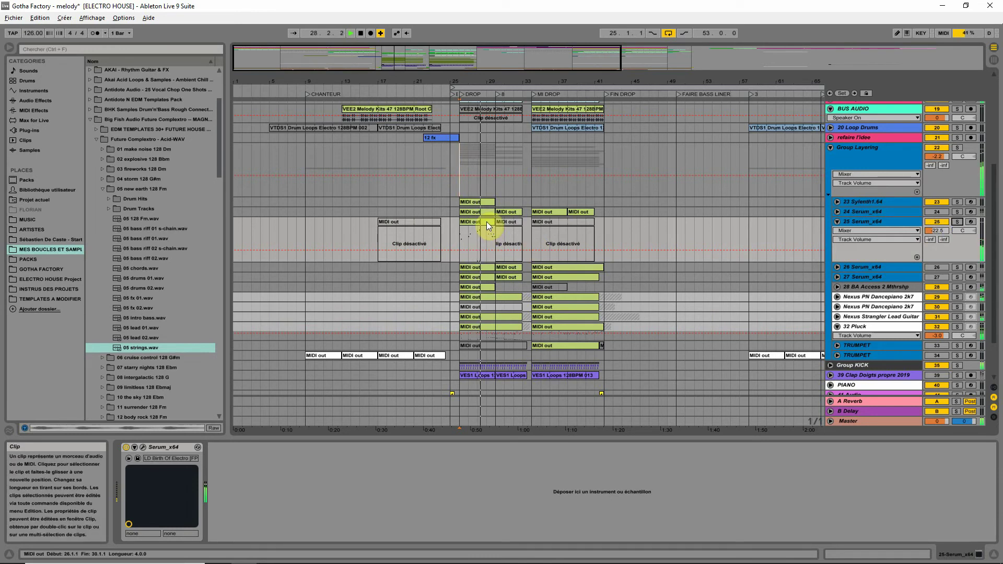
- Reactivate the deactivated 25 Serum_x64 MIDI clip spanning bars 30 to 33
click(513, 277)
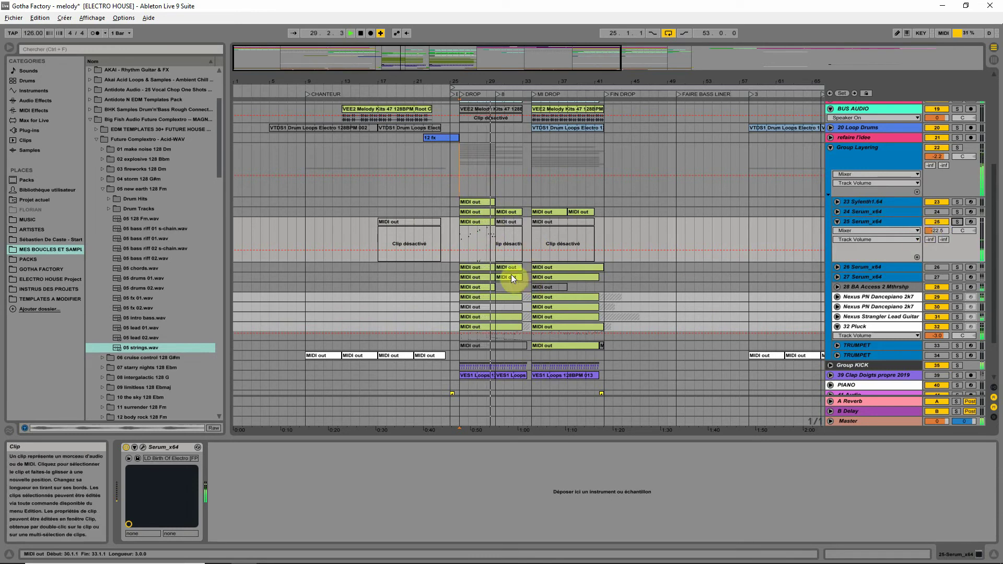
click(509, 221)
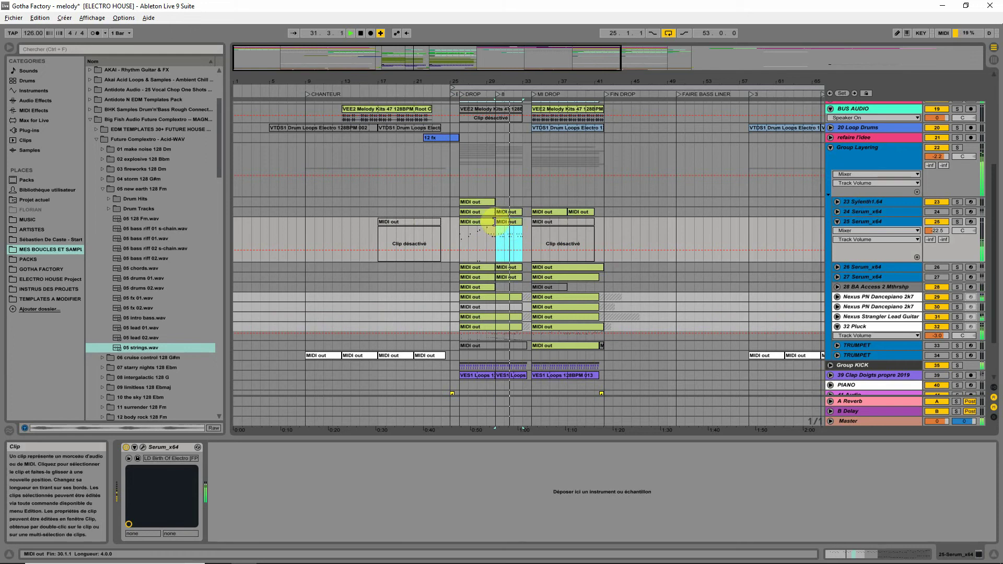
click(507, 266)
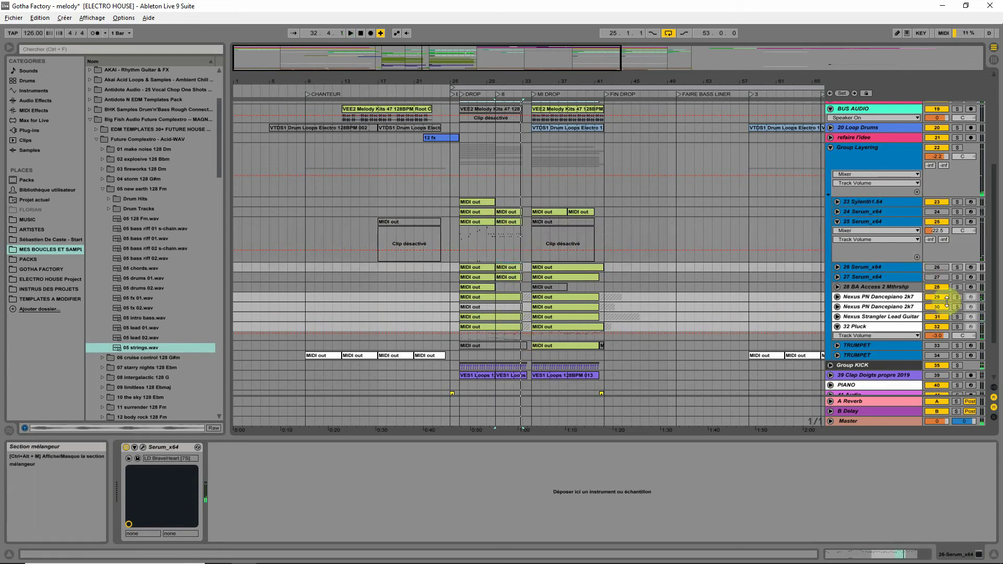
- Audition the 25 Serum_x64 clip at bar 30 with its track soloed
click(511, 333)
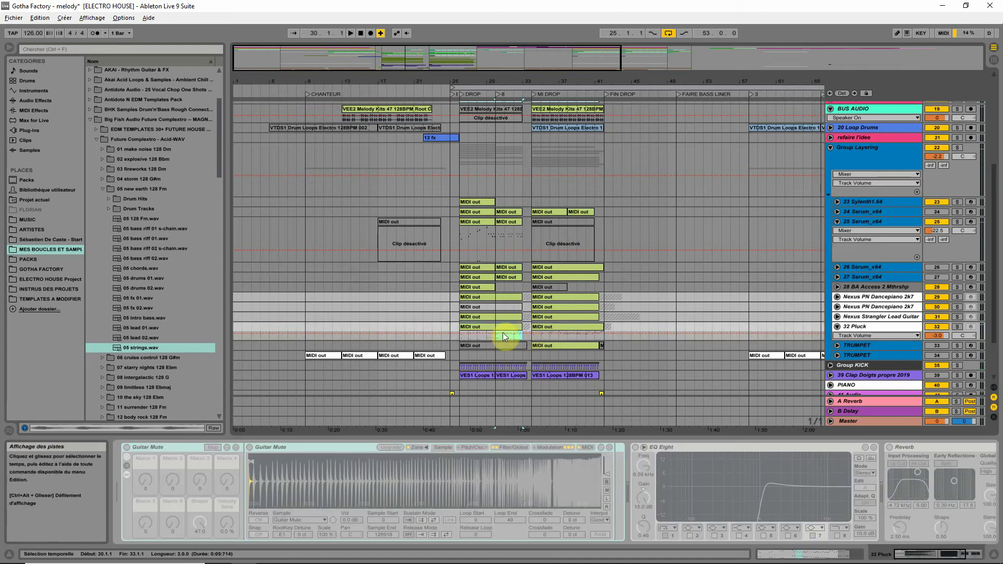
click(504, 248)
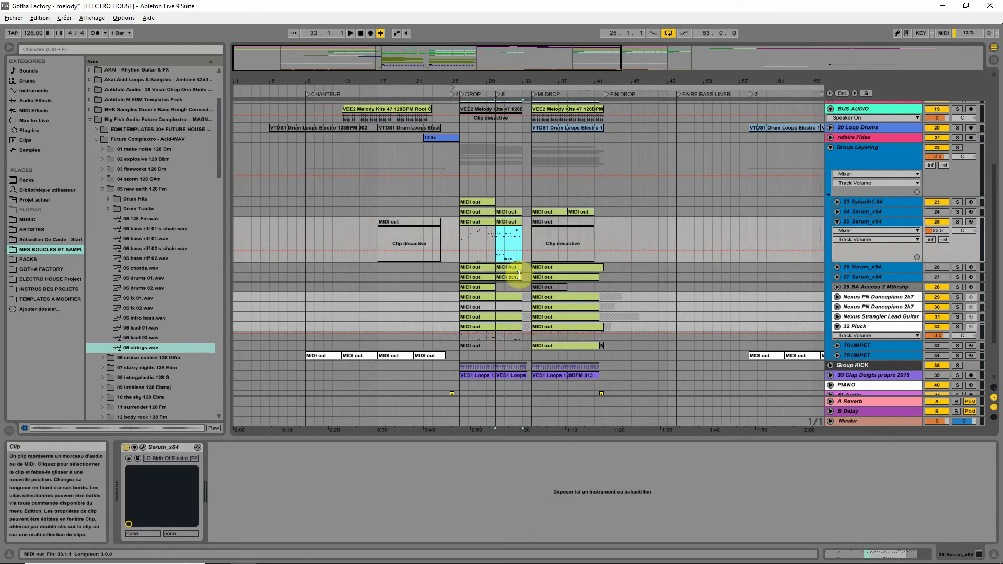
key(space)
click(958, 222)
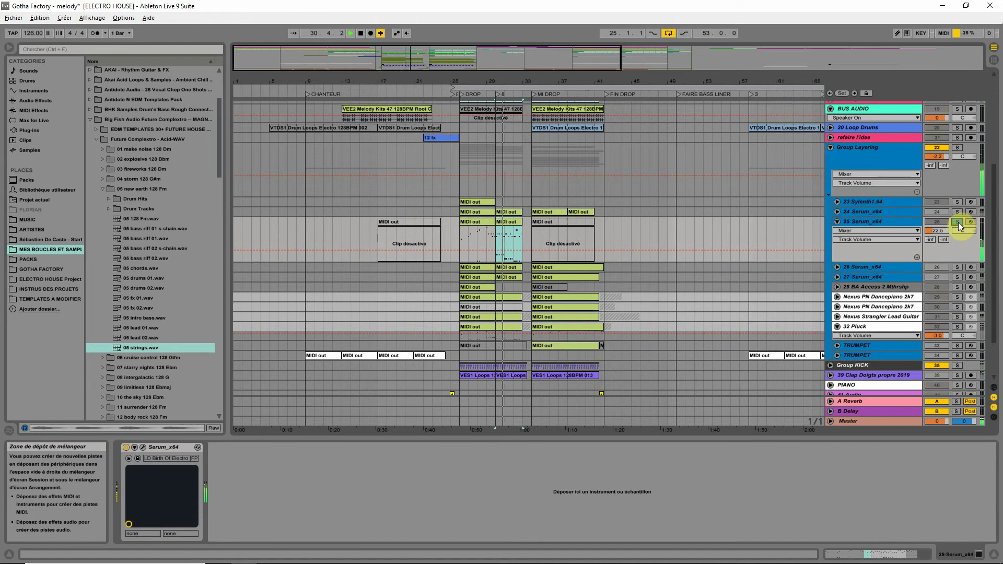
- Open the 25 Serum_x64 clip at bar 30 in an enlarged note editor, delete its notes below C4, and replay it
double_click(505, 228)
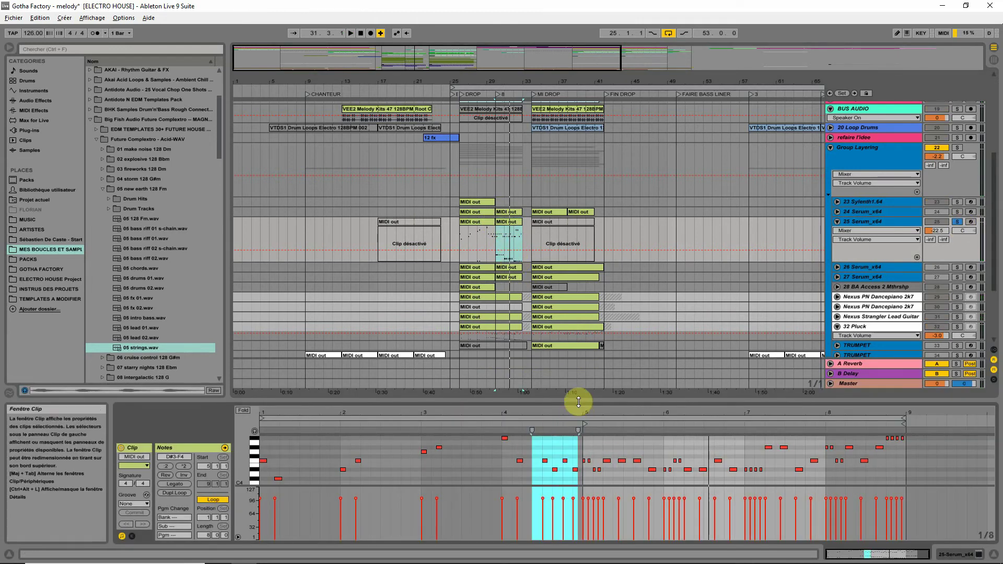
drag(578, 401, 601, 212)
drag(928, 406, 135, 318)
key(Delete)
key(space)
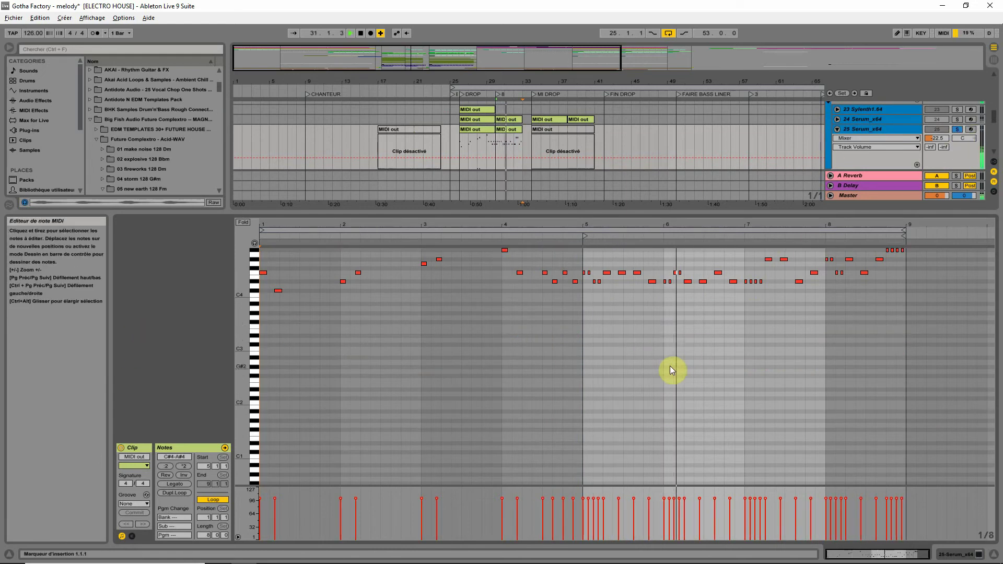
- Take 25 Serum_x64 out of solo, shrink the note editor, stop playback, and set the track volume to -21.4 dB
click(957, 129)
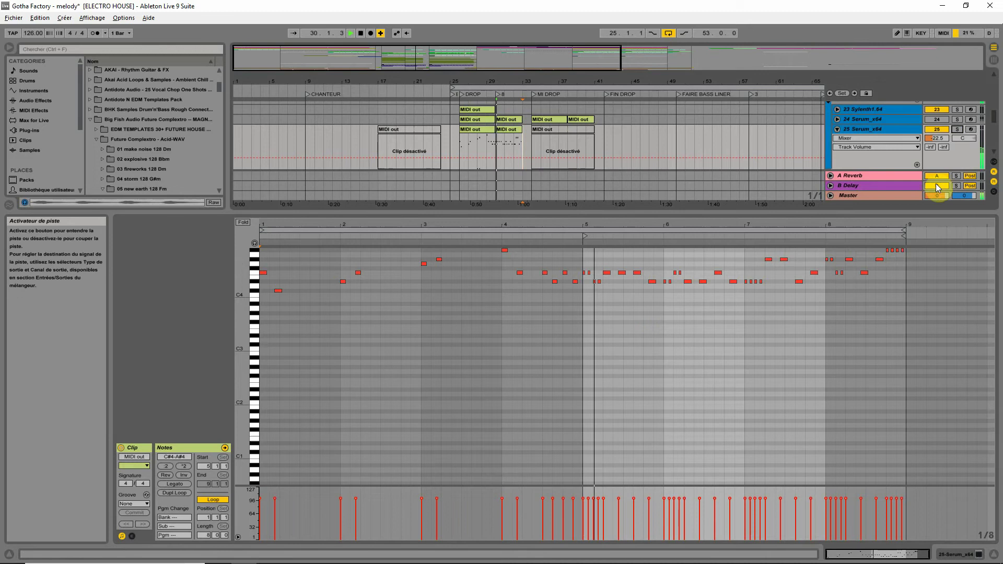
drag(786, 212, 804, 339)
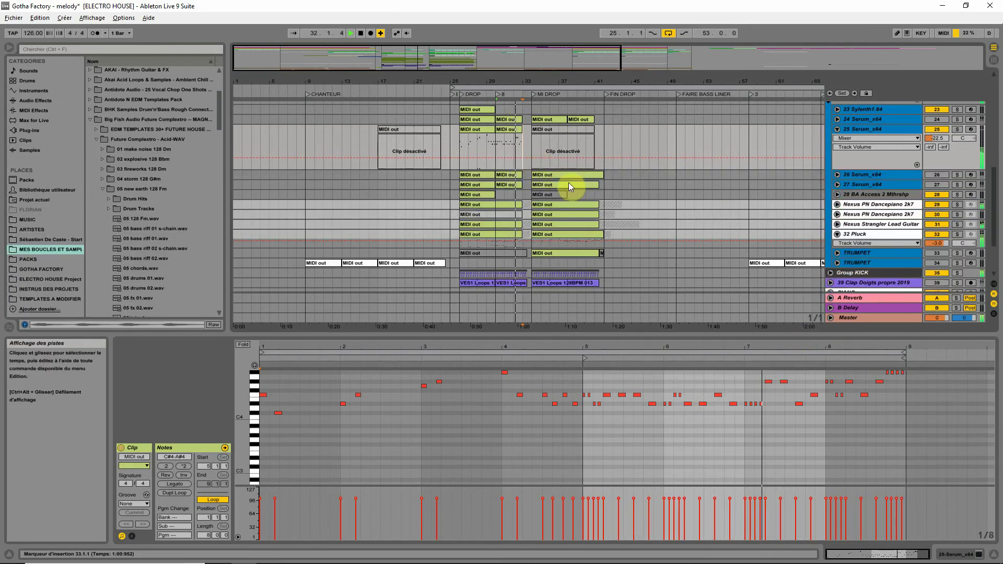
key(space)
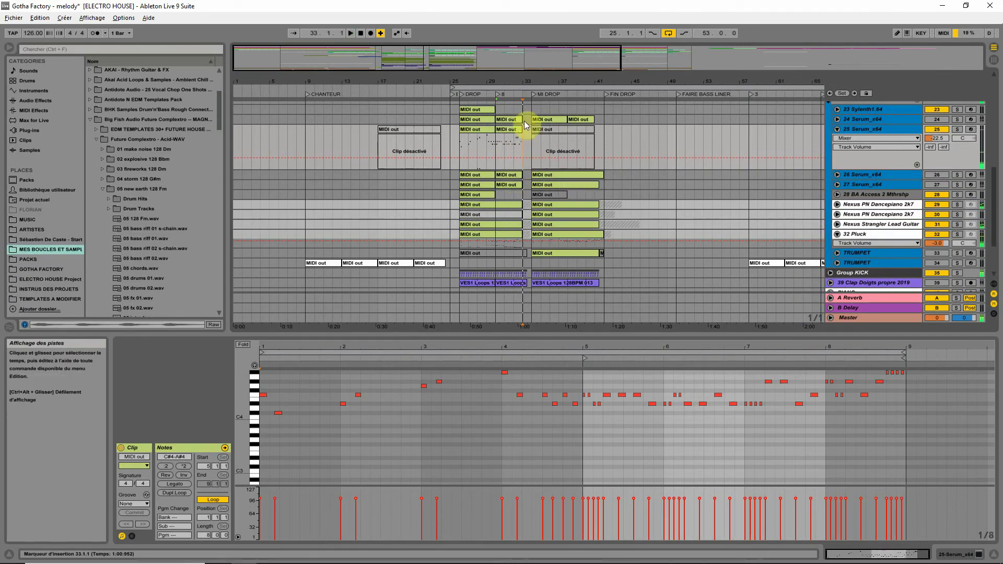
drag(937, 137, 937, 135)
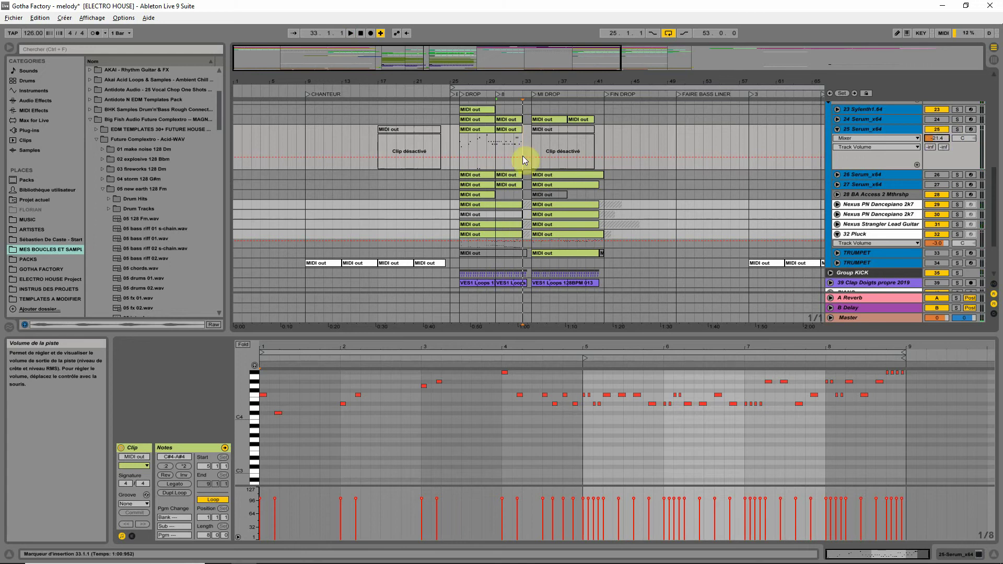
- Copy both 25 Serum_x64 clips from DROP to MI DROP at bar 34, replacing the deactivated clip there
click(469, 126)
click(513, 138)
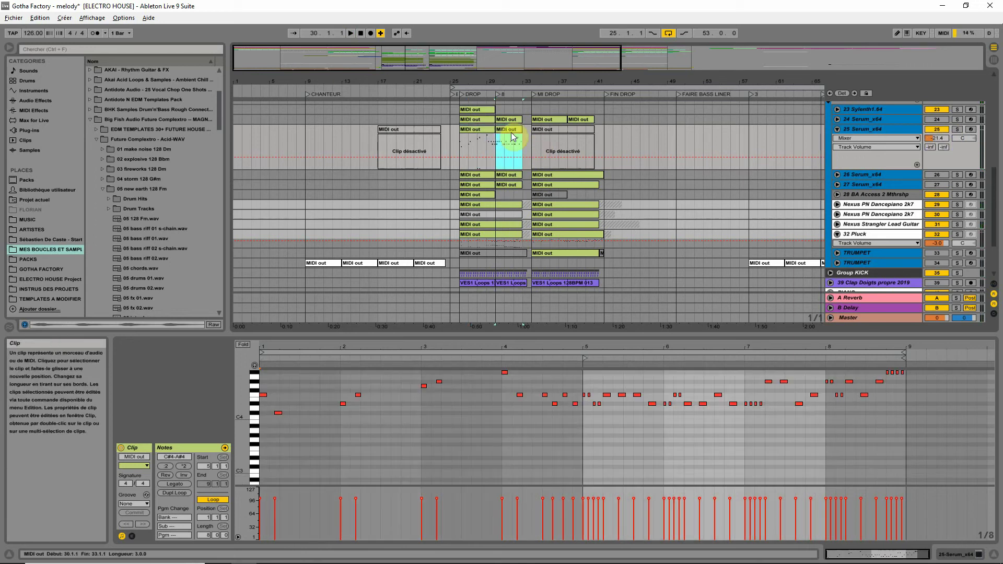
key(space)
shift+click(464, 129)
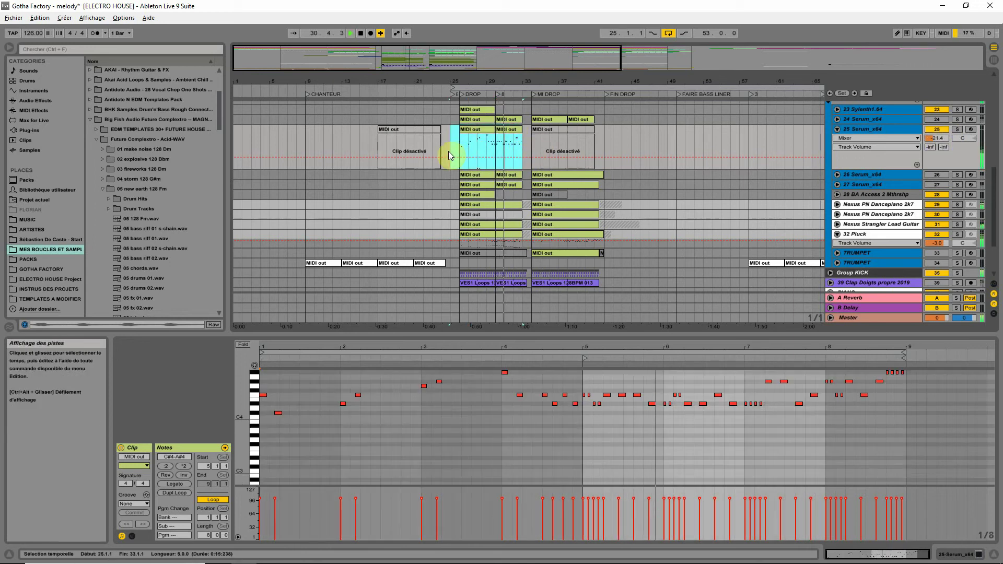
drag(464, 129, 543, 165)
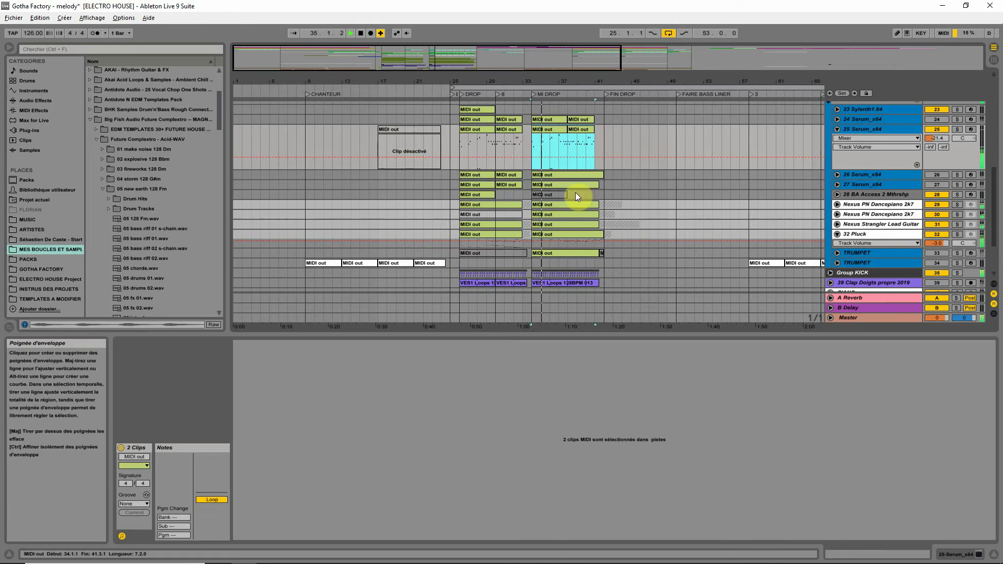
scroll(616, 198, up, 3)
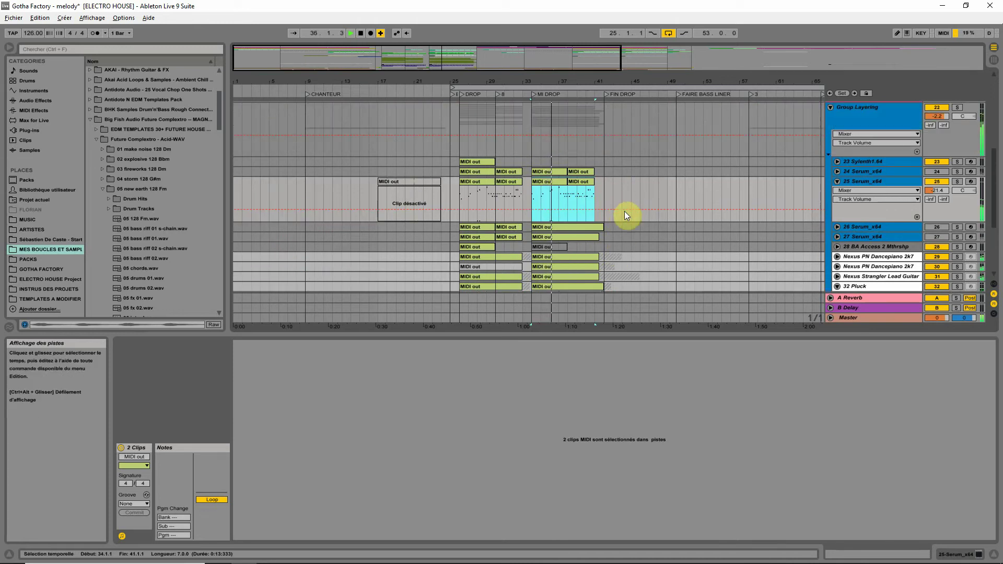
scroll(619, 212, up, 3)
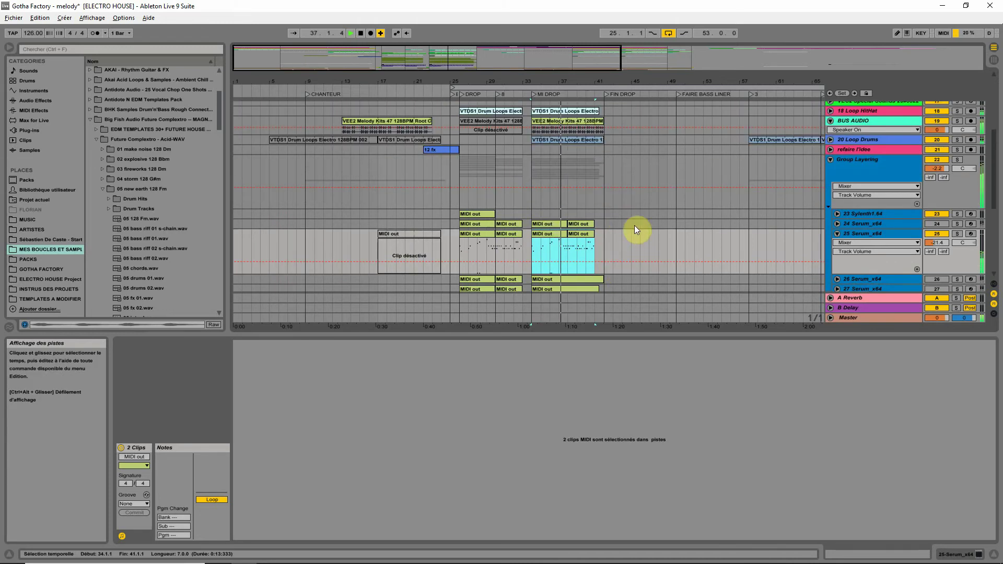
scroll(763, 224, down, 3)
scroll(763, 225, down, 2)
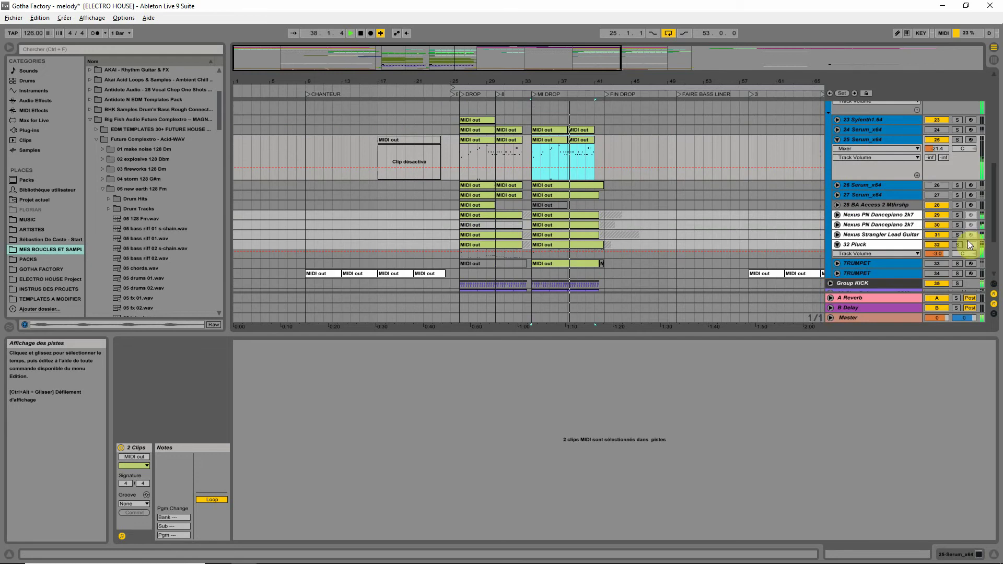
- Audition both Nexus PN Dancepiano 2k7 tracks, Nexus Strangler Lead Guitar and 32 Pluck in solo, one after another
click(956, 216)
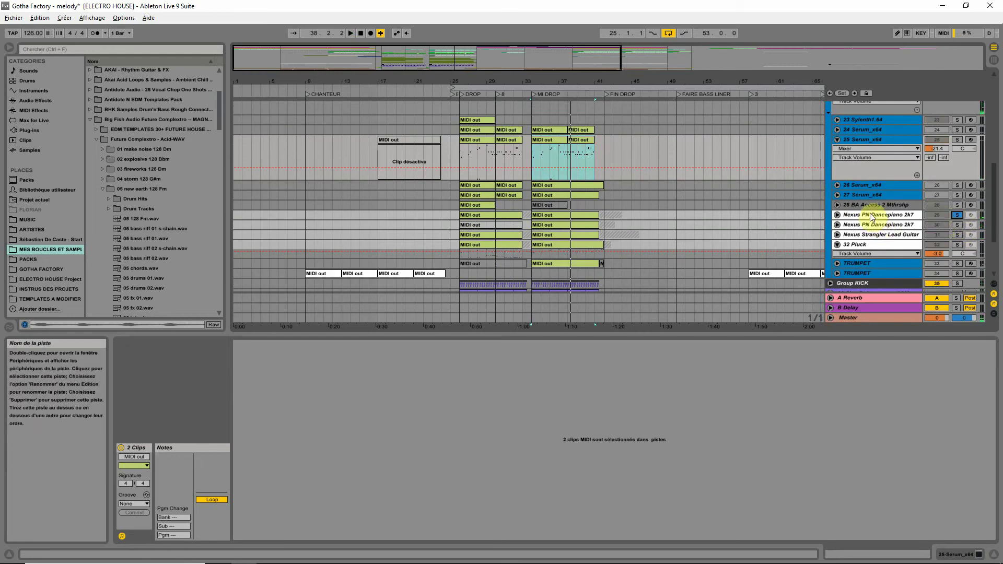
click(958, 223)
key(space)
key(space)
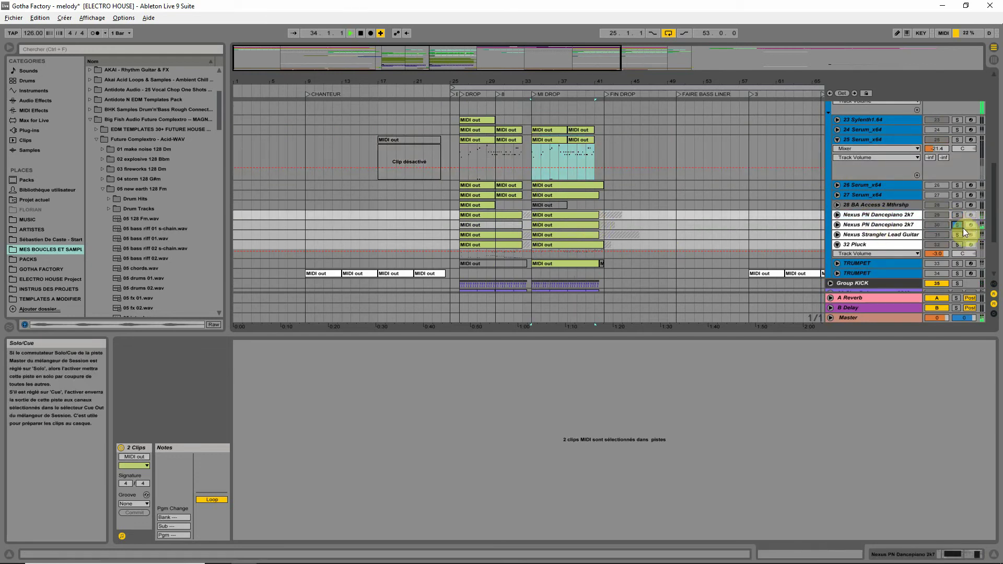
click(959, 234)
key(space)
key(space)
click(956, 246)
key(space)
key(space)
- Solo the first Nexus PN Dancepiano 2k7 with 32 Pluck and set their volumes to -12.4 dB and -4.0 dB
click(956, 217)
key(space)
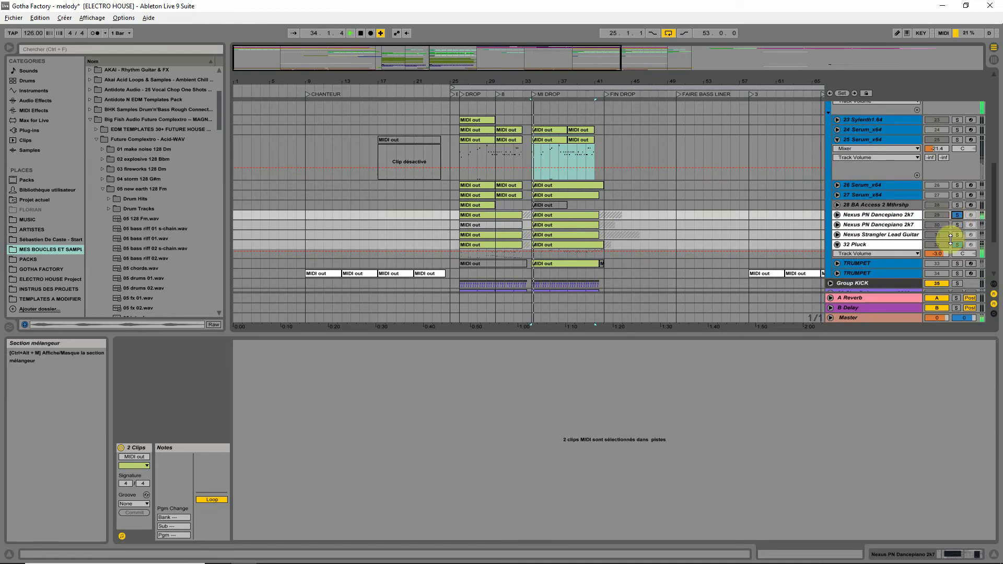
key(space)
click(837, 215)
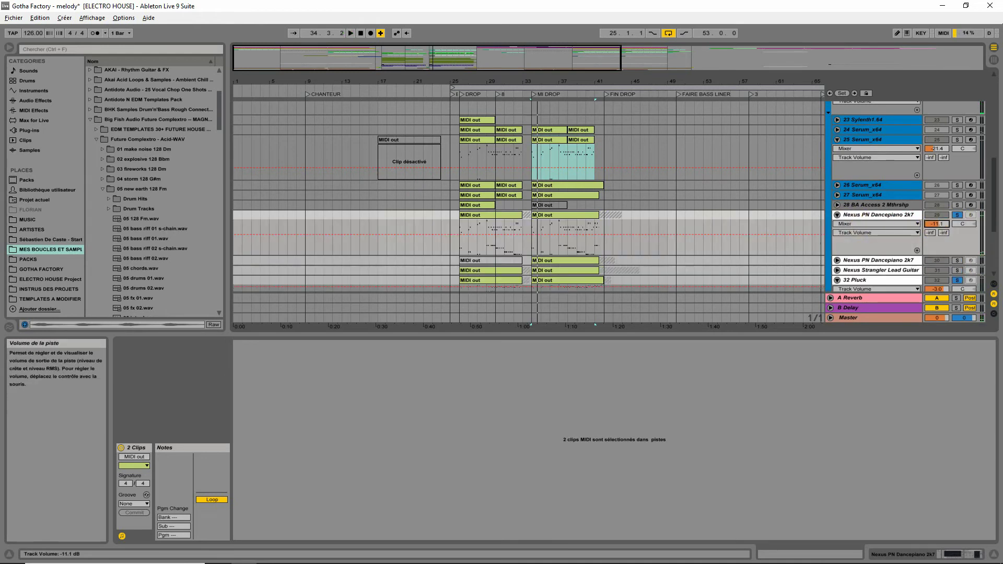
scroll(941, 239, down, 3)
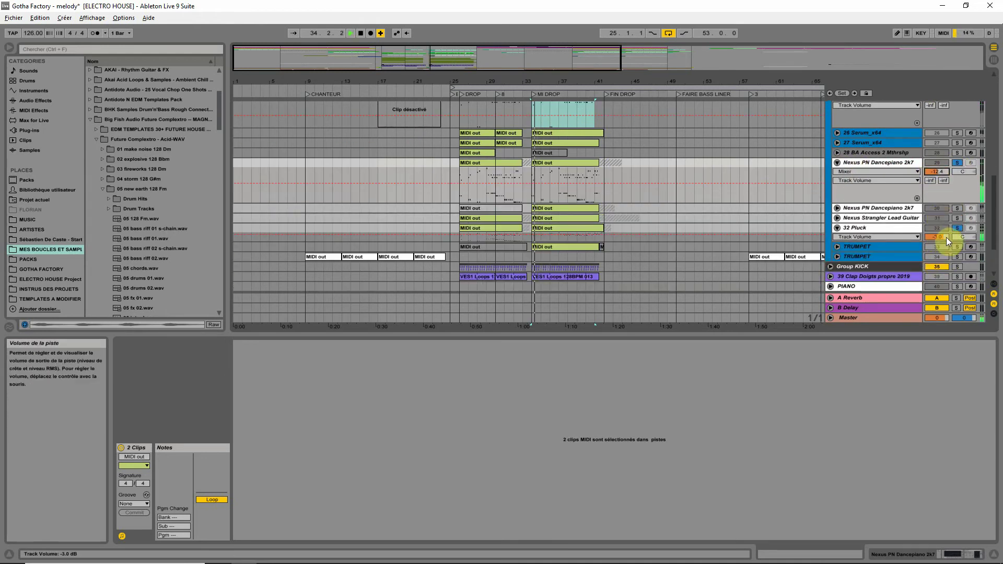
drag(942, 237, 942, 239)
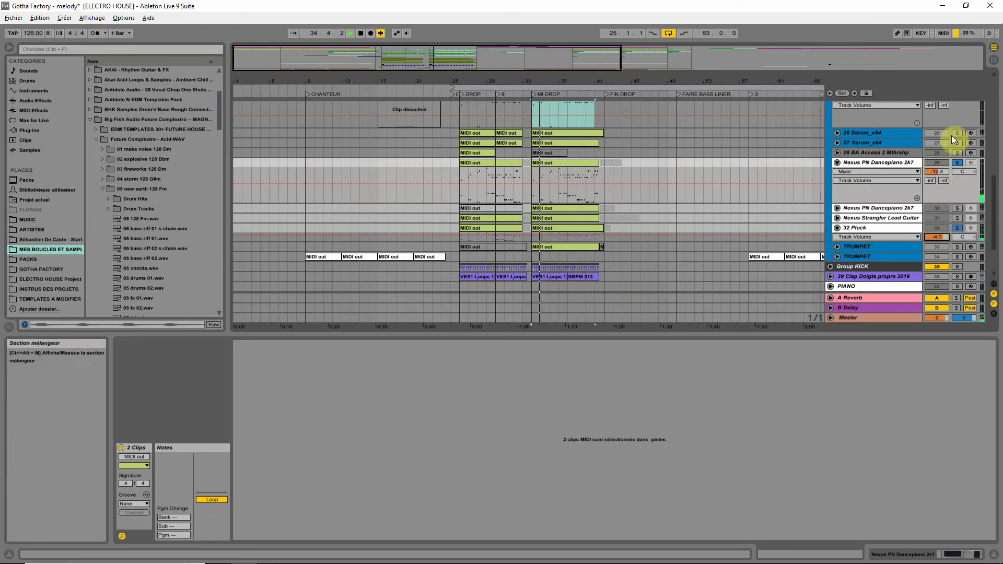
- Add 25 Serum_x64 to the soloed tracks and listen to the layers together
scroll(964, 167, up, 2)
scroll(964, 167, up, 2)
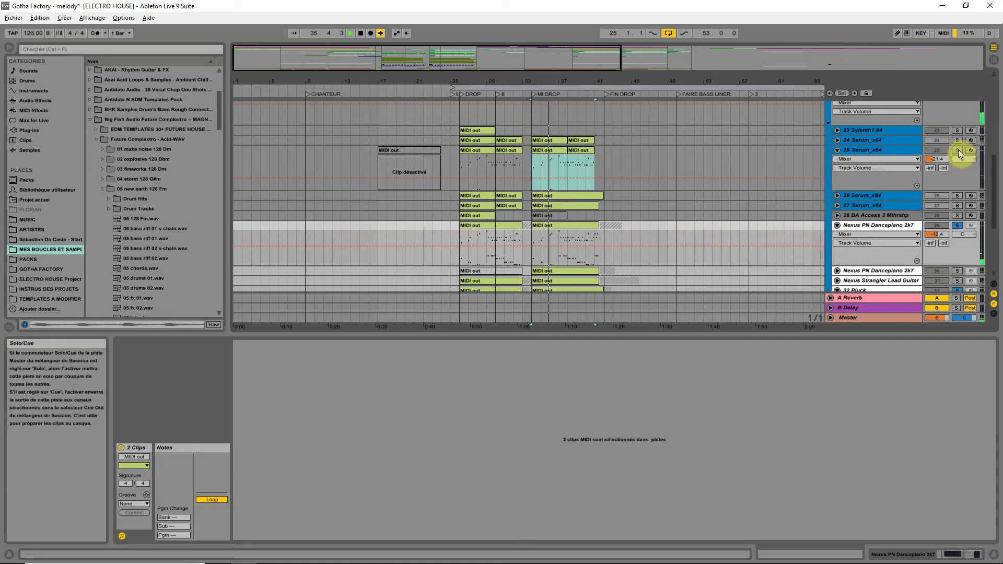
click(958, 149)
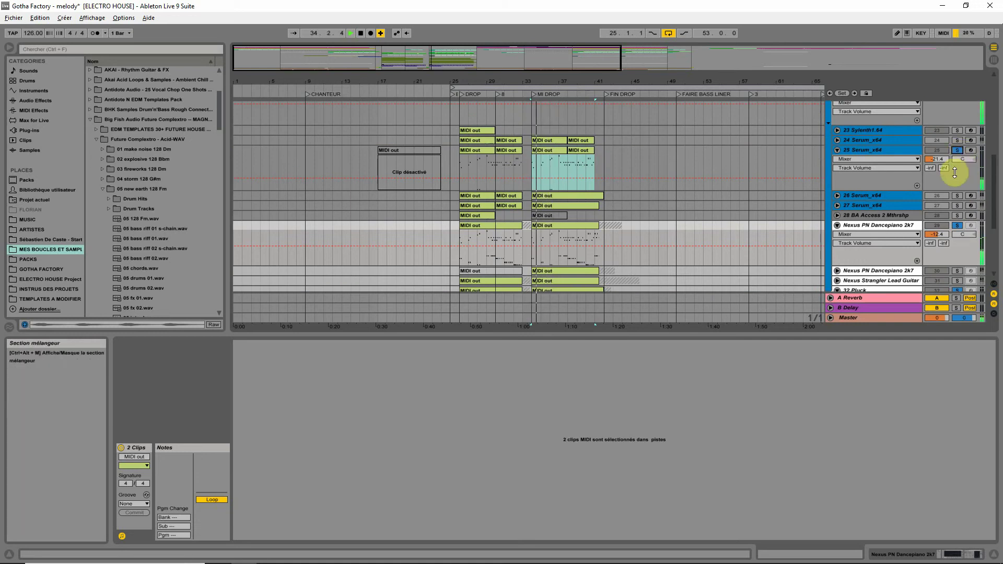
scroll(955, 245, up, 2)
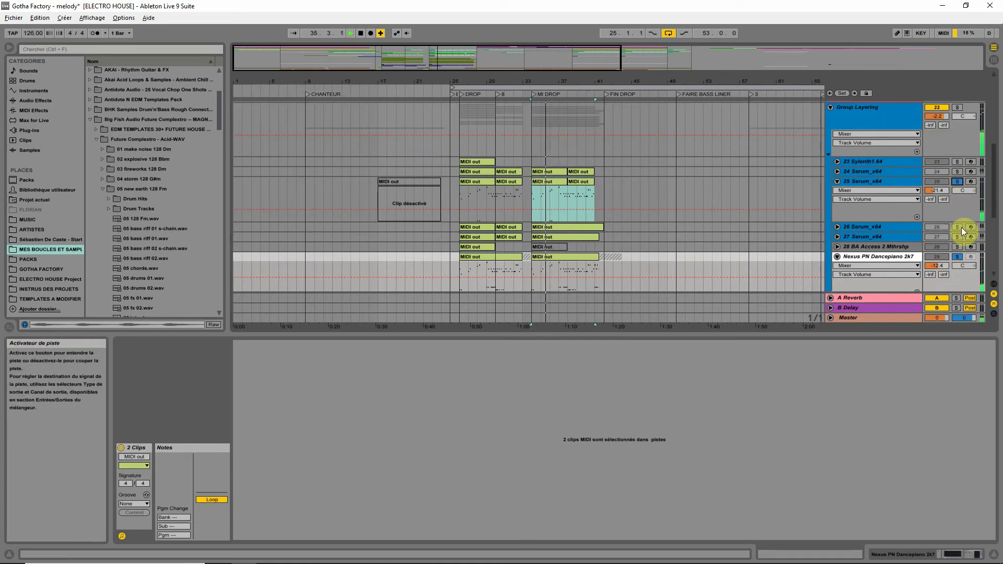
- Solo 23 Sylenth1:64, play its DROP clip from bar 26, and unfold the track to check its device
click(958, 162)
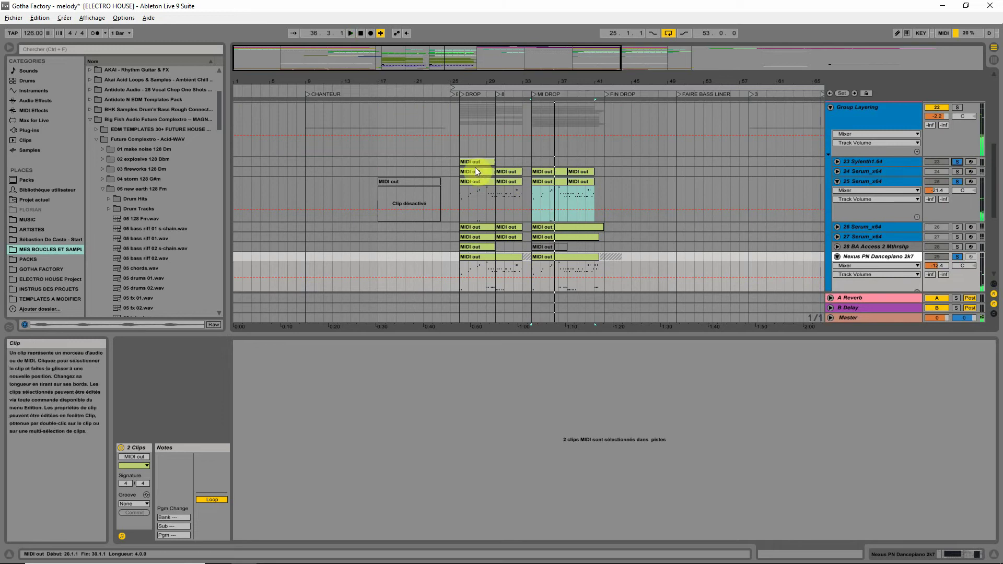
click(475, 162)
click(958, 162)
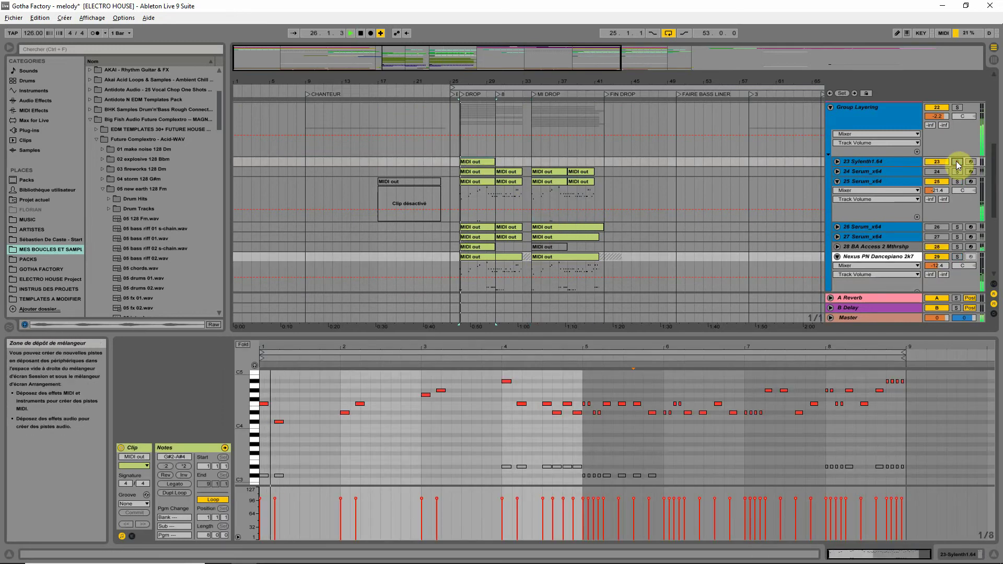
click(957, 163)
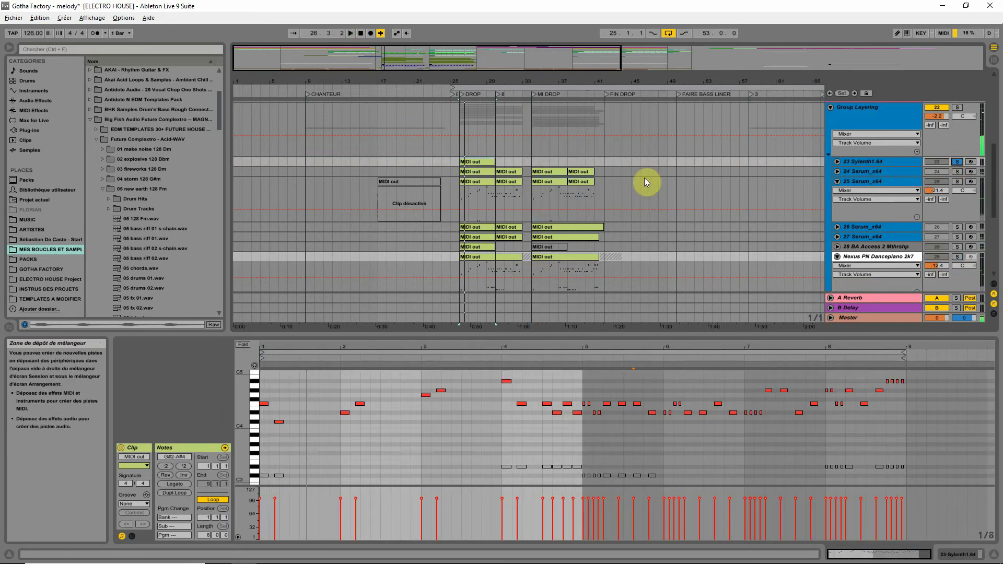
click(837, 162)
click(854, 163)
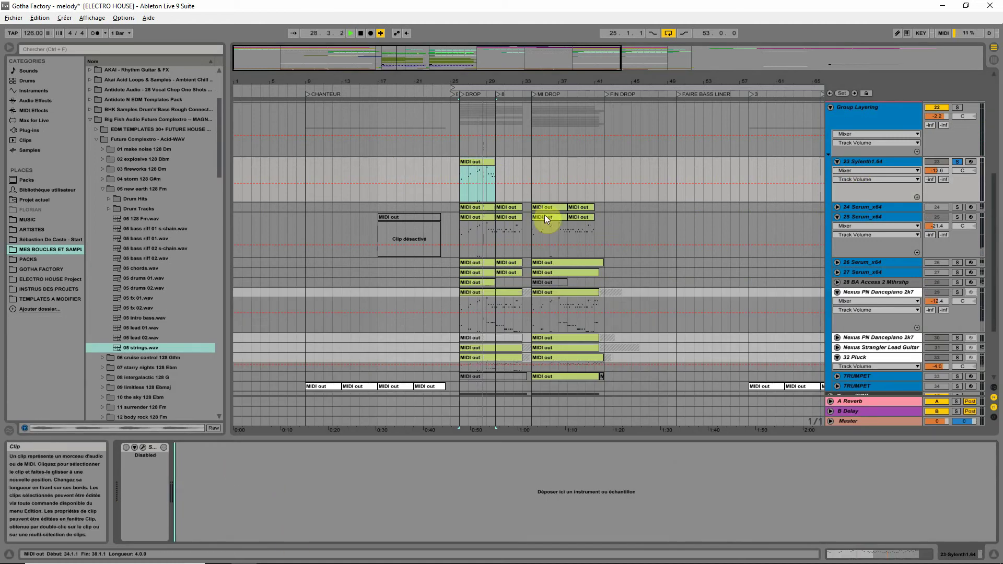
drag(464, 83, 511, 107)
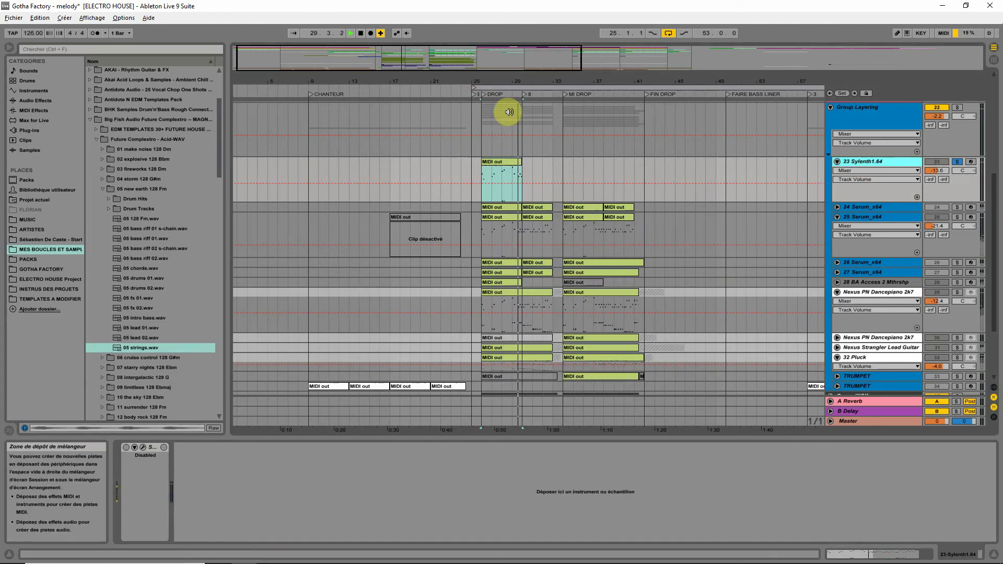
key(space)
- Search the browser for "GUITA" and open the Guitar & Plucked folder among the Instrument Rack presets
click(158, 49)
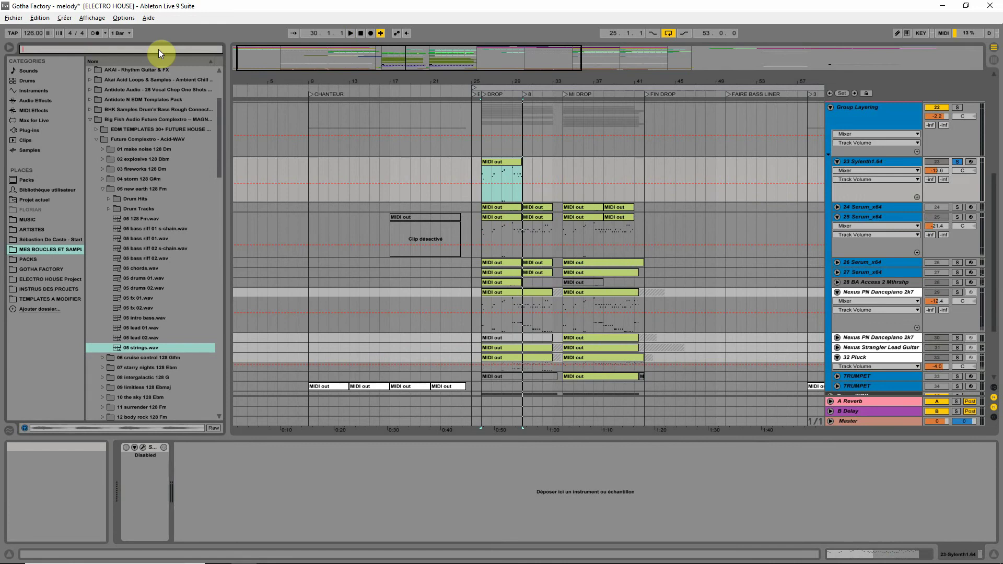
text(GUITA)
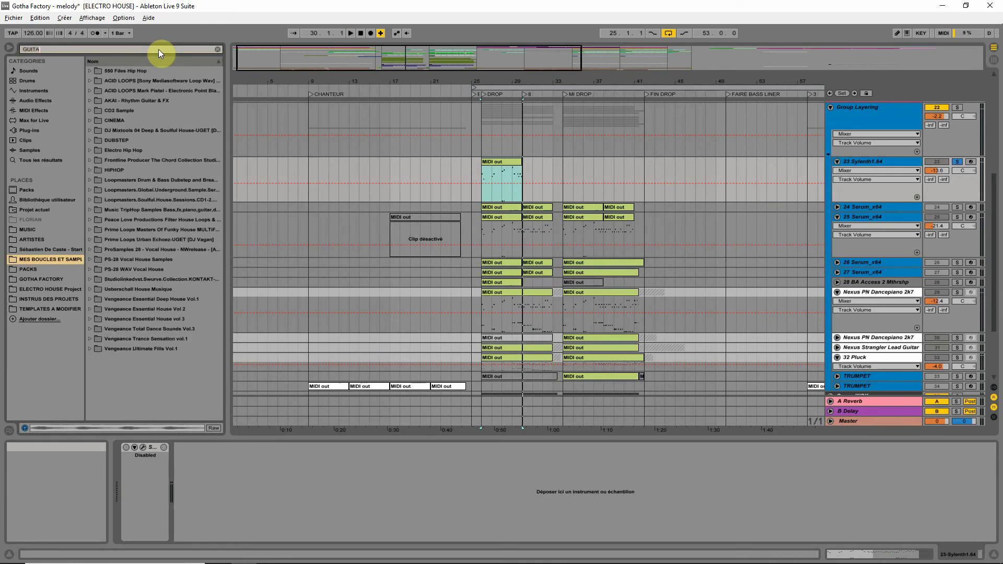
click(39, 160)
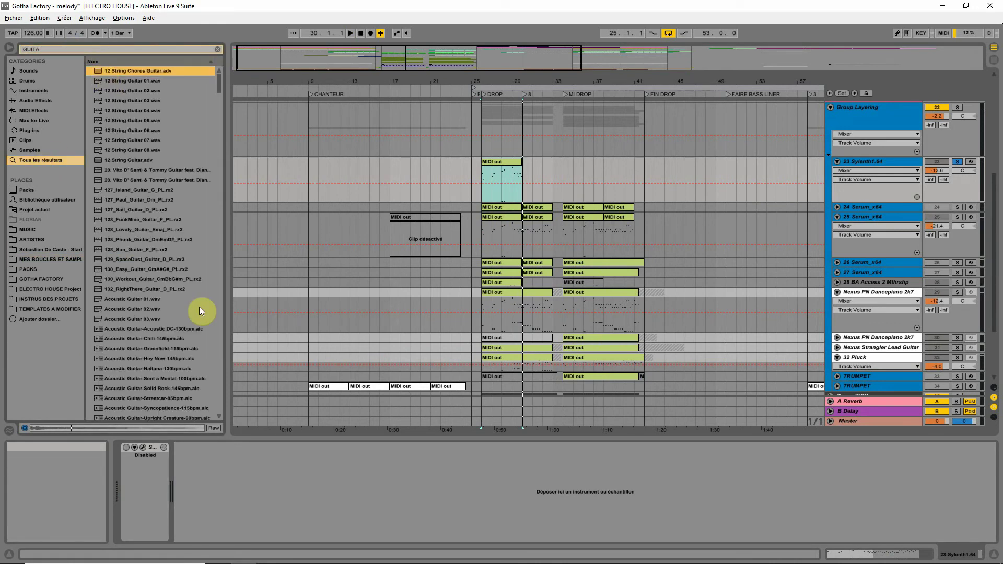
scroll(199, 306, down, 3)
click(37, 92)
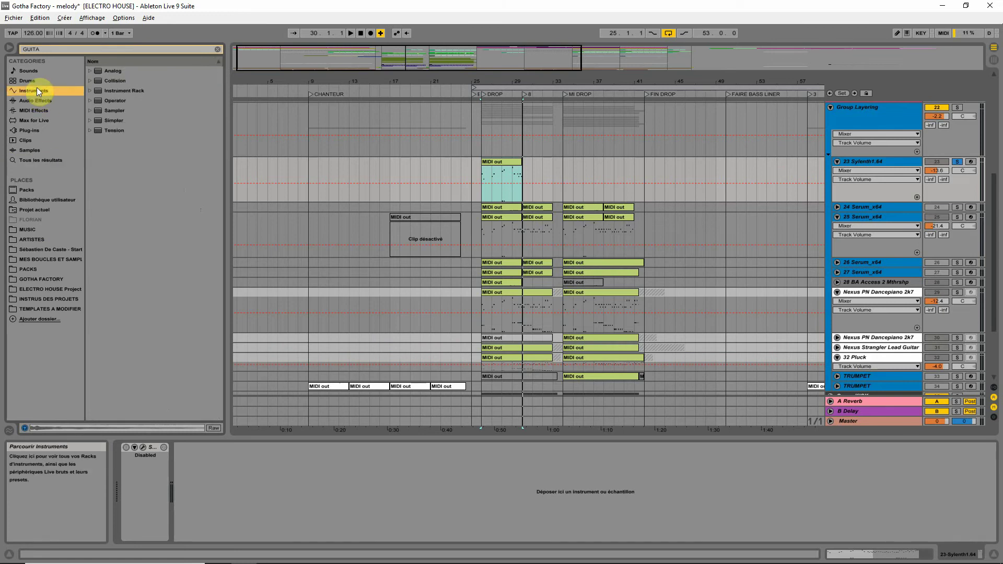
click(91, 91)
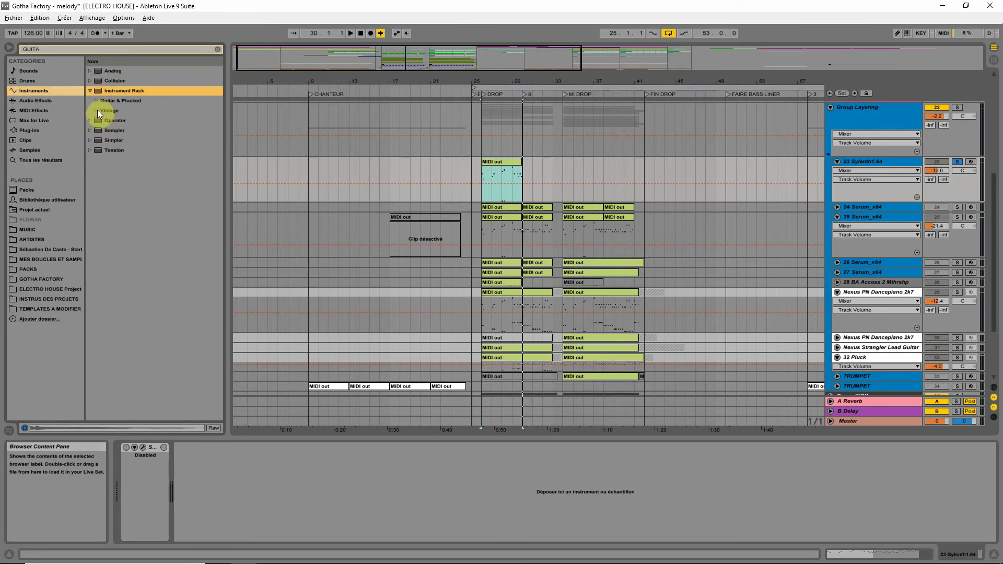
click(97, 101)
- Preview the guitar presets from Ambi Reversible Guitar through Guitar-Dual Amped Crunch
click(119, 112)
click(121, 122)
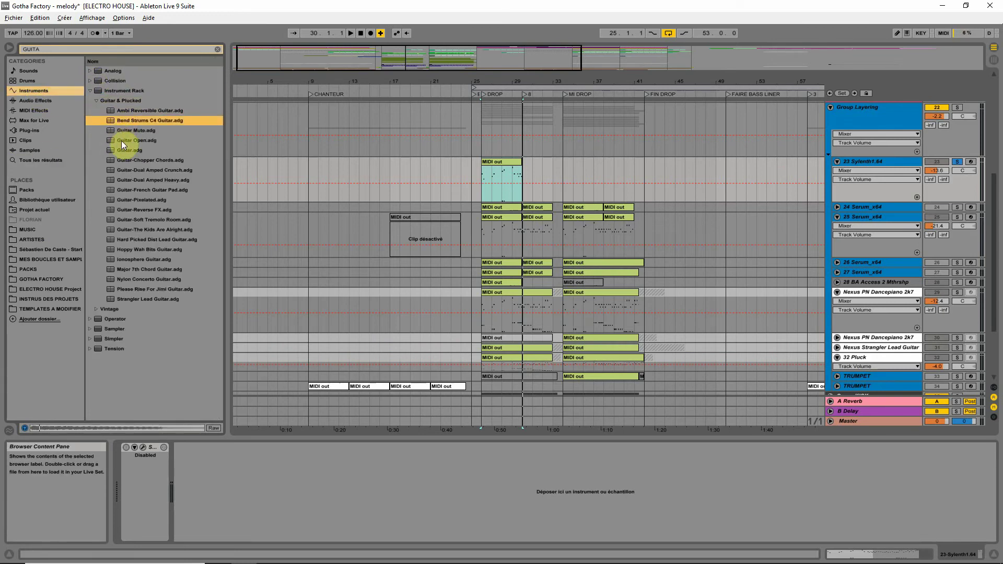
click(121, 140)
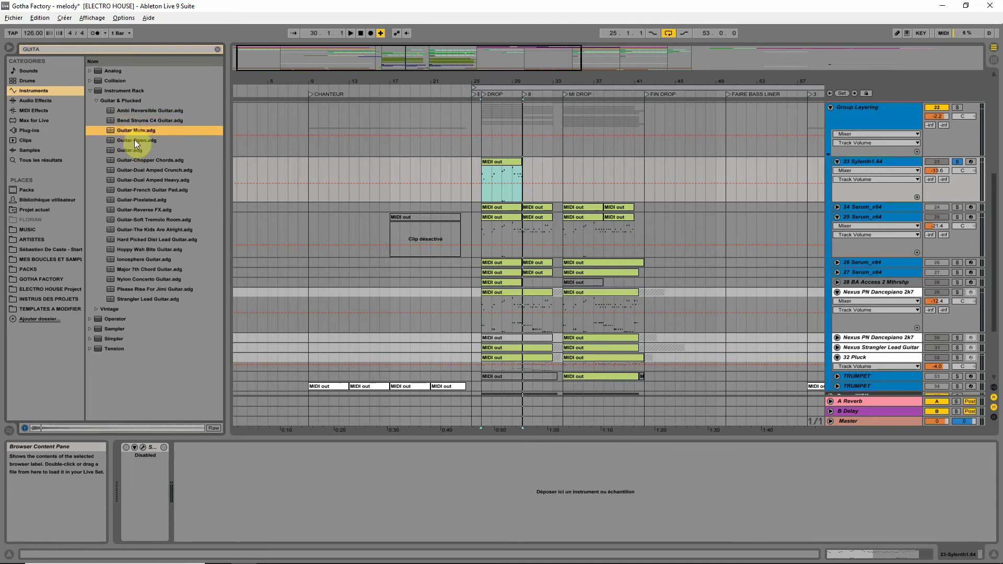
click(137, 150)
click(137, 157)
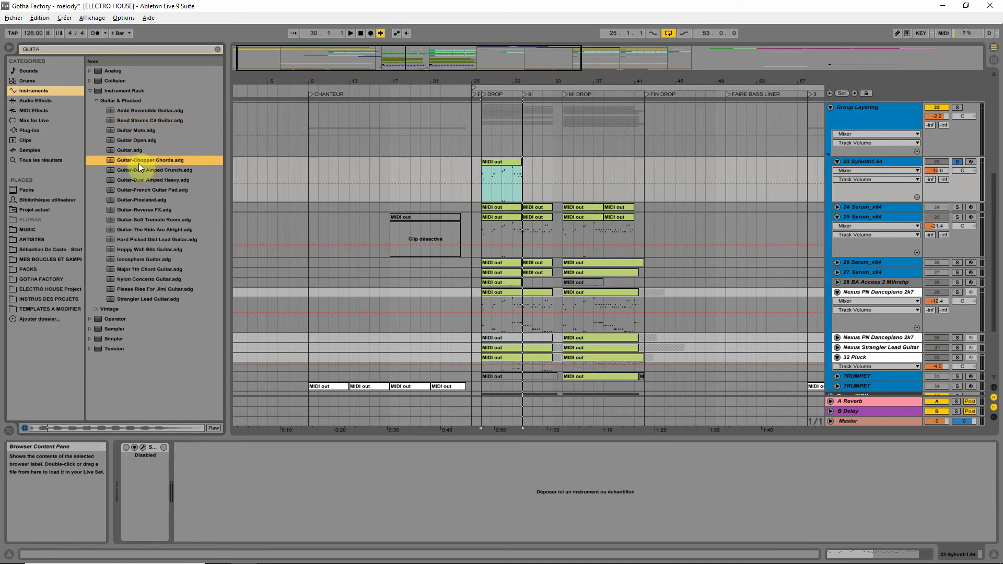
click(137, 153)
click(133, 160)
click(134, 170)
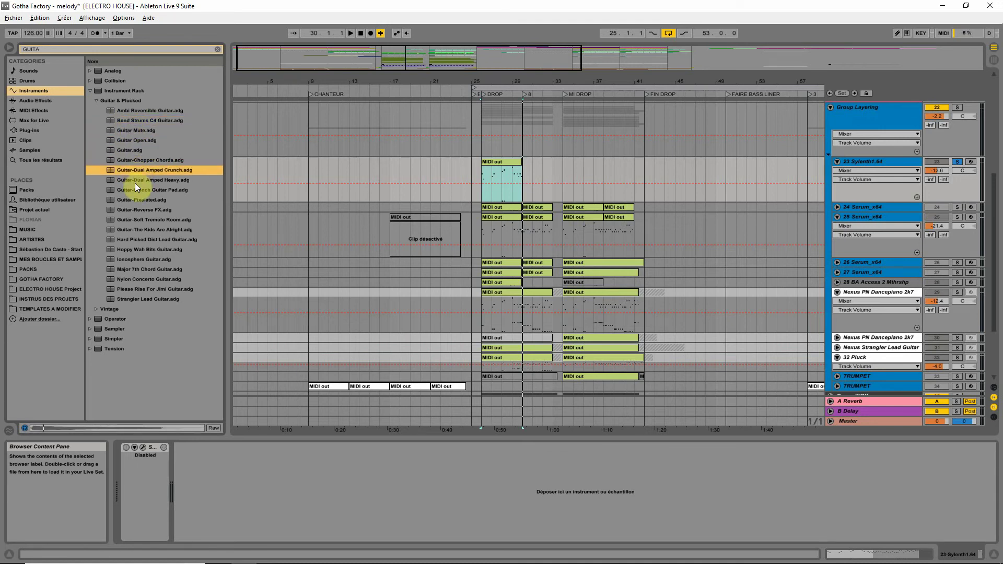
- Duplicate the 25 Serum_x64 track with its clips and load Guitar-Dual Amped Crunch onto the copy
right_click(854, 217)
click(874, 234)
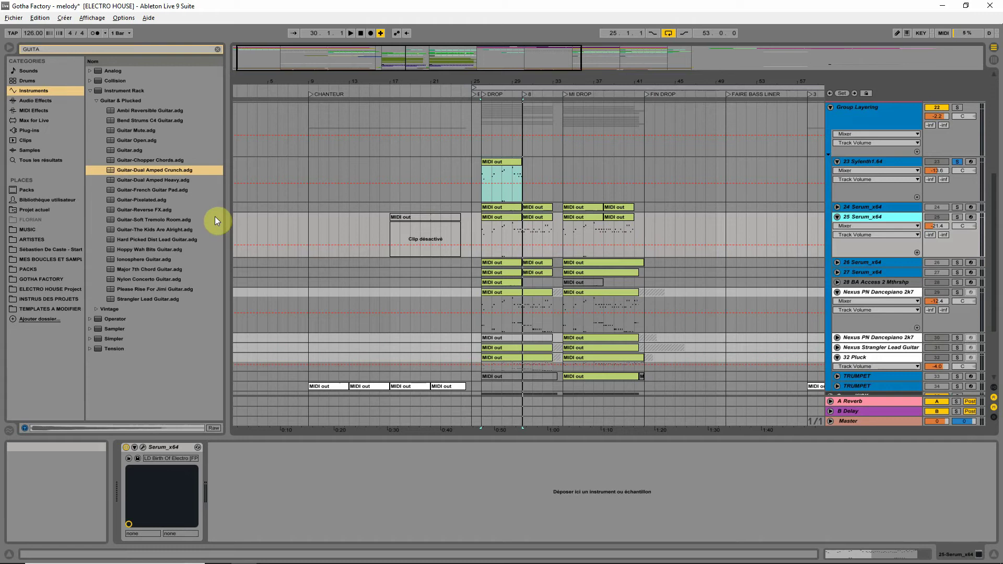
key(ctrl+v)
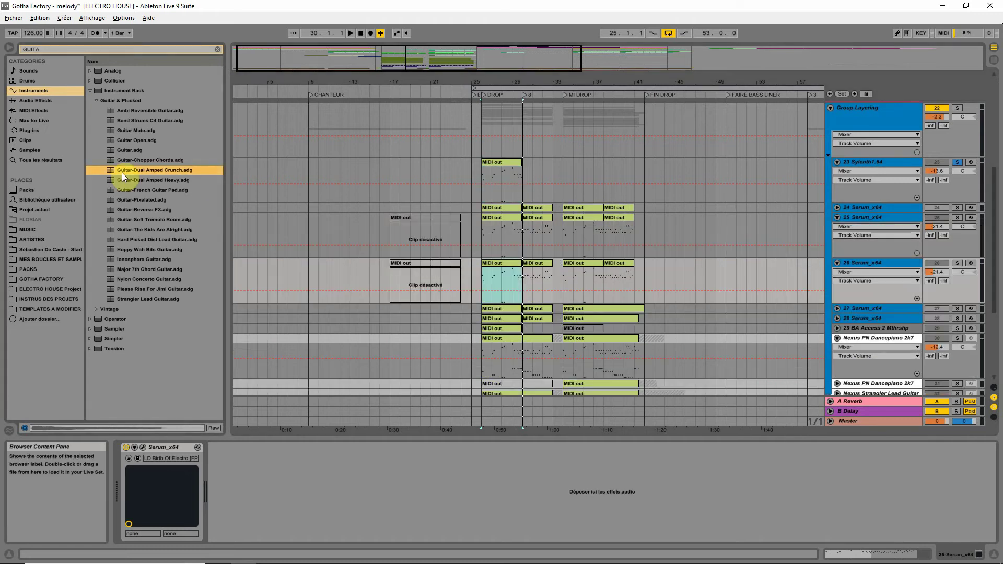
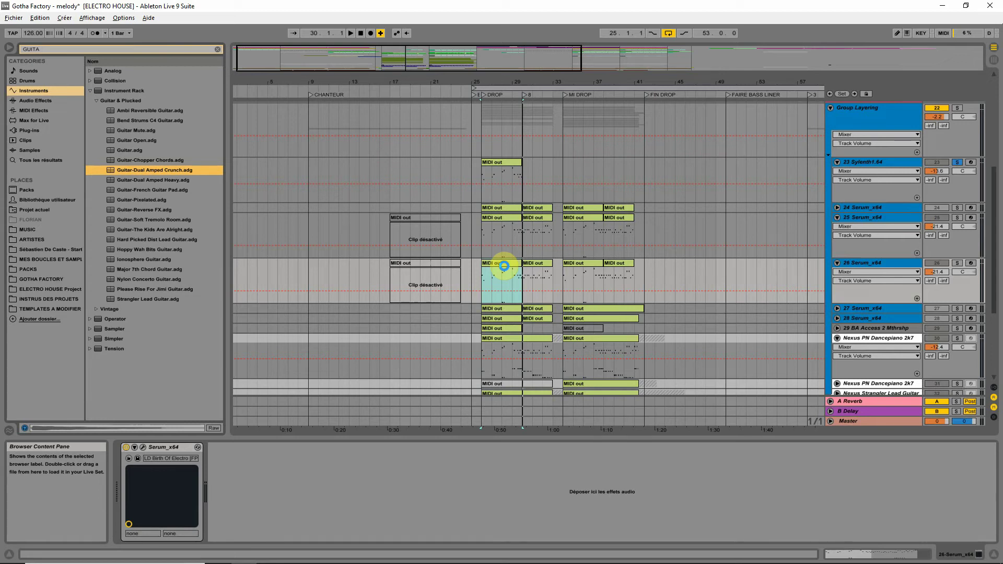
drag(504, 266, 504, 267)
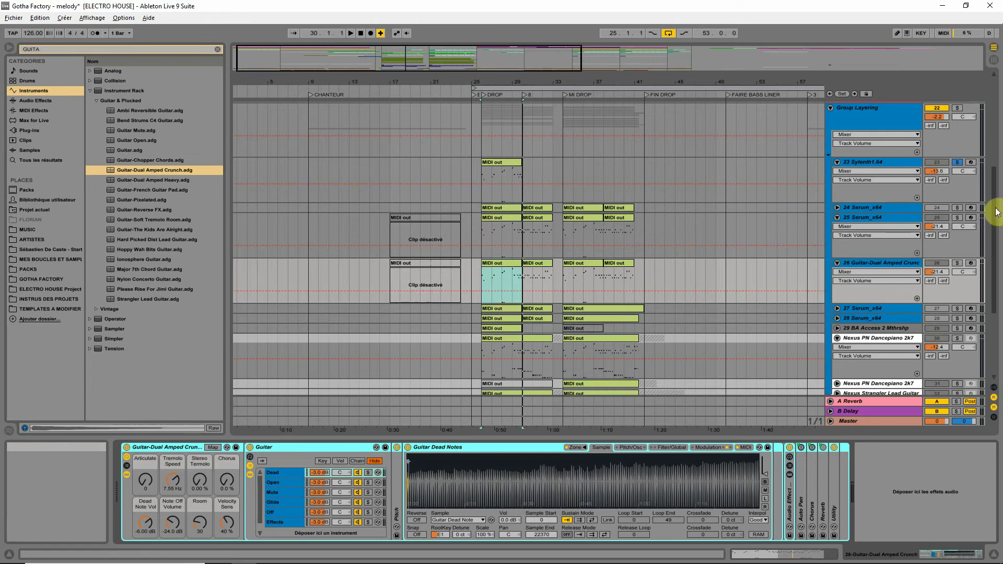
- Audition the guitar track in solo, return to the full mix, and set its volume to -17.2 dB
click(958, 263)
key(space)
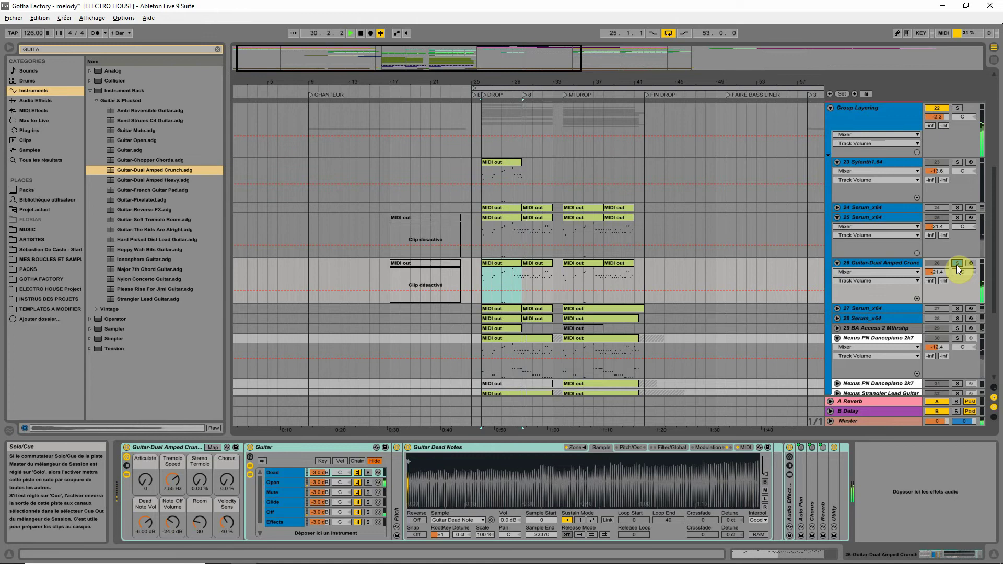
click(957, 264)
drag(939, 272, 939, 264)
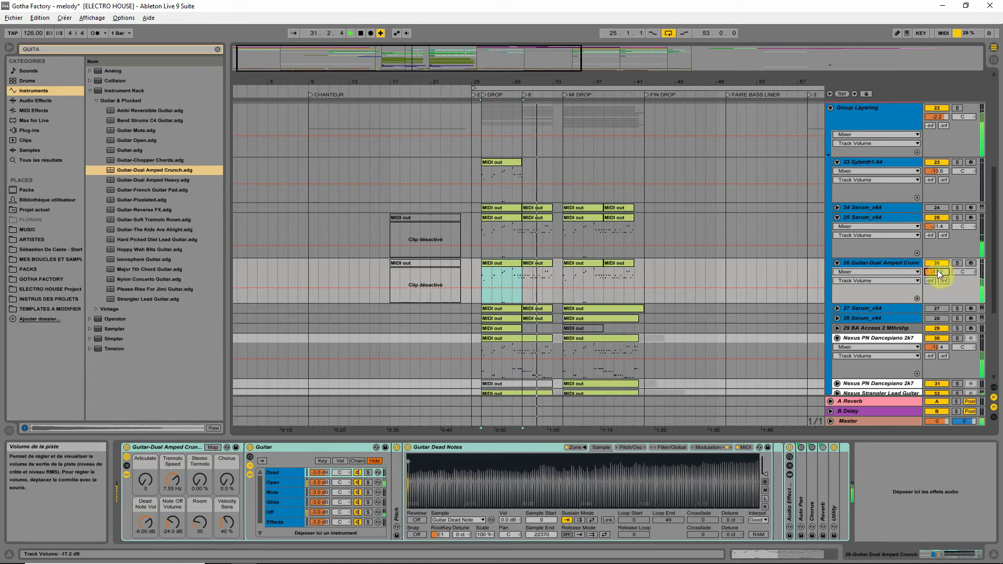
key(space)
- Replace the guitar track's instrument with Guitar-Dual Amped Heavy, play from bar 26, and set the track volume to -19.3 dB
click(136, 180)
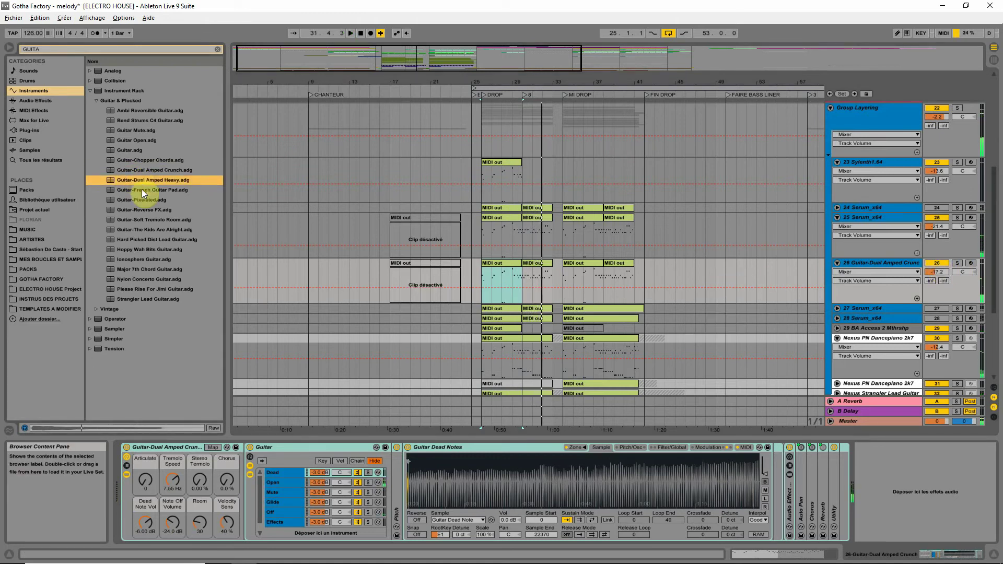
click(143, 190)
click(140, 182)
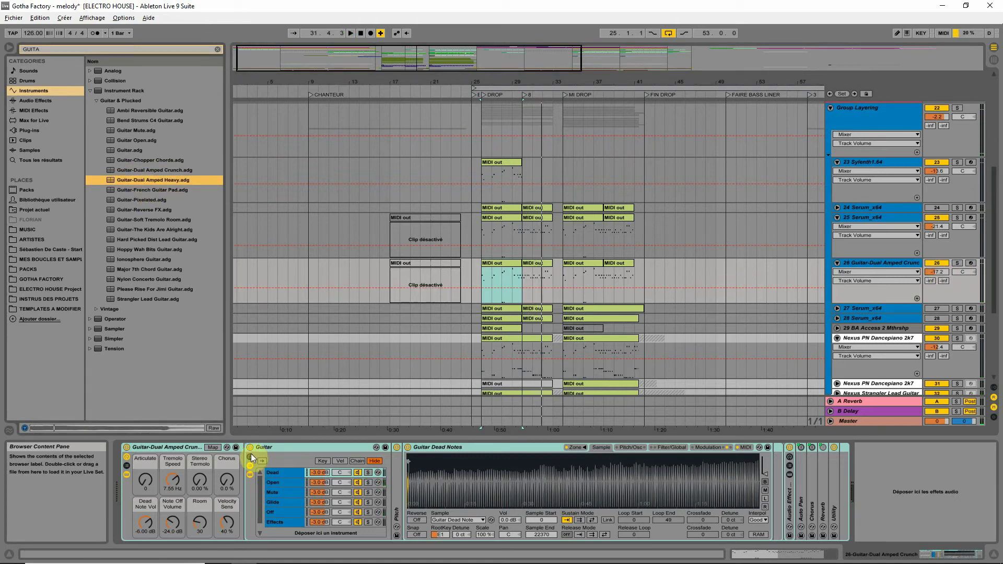
drag(256, 468, 904, 510)
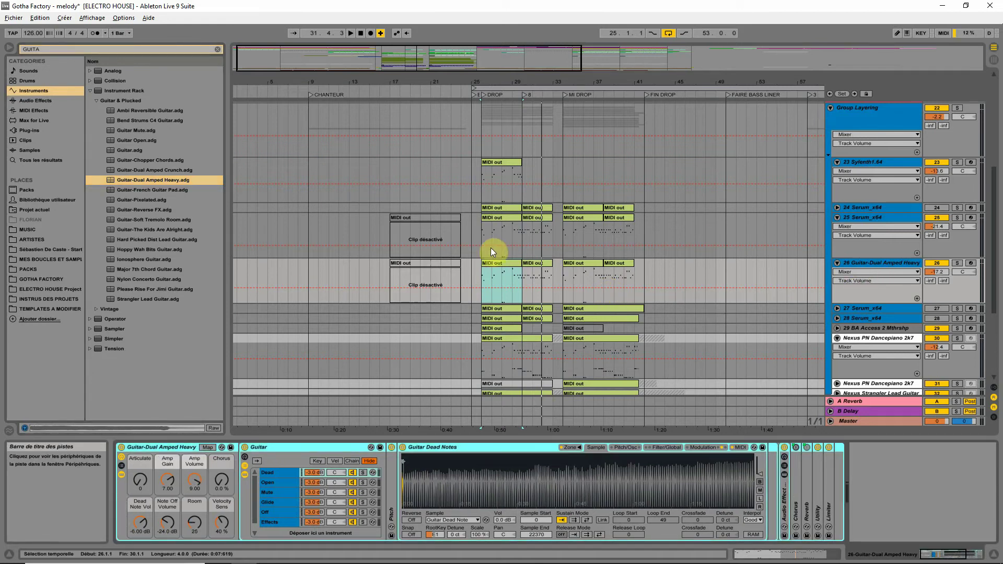
key(space)
drag(936, 272, 936, 277)
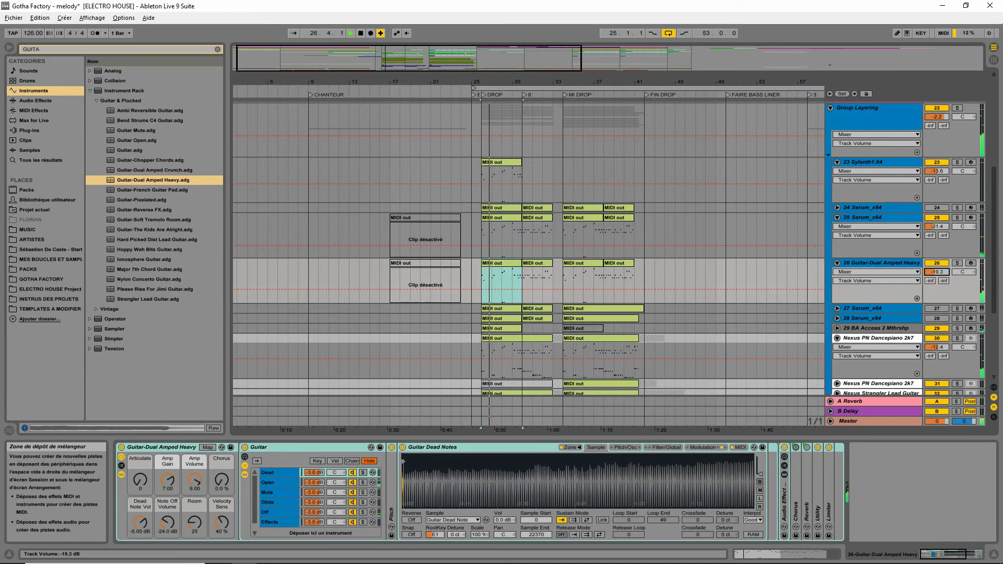
- Shorten all the notes in the guitar track's first drop clip and play back the result in the mix
double_click(504, 284)
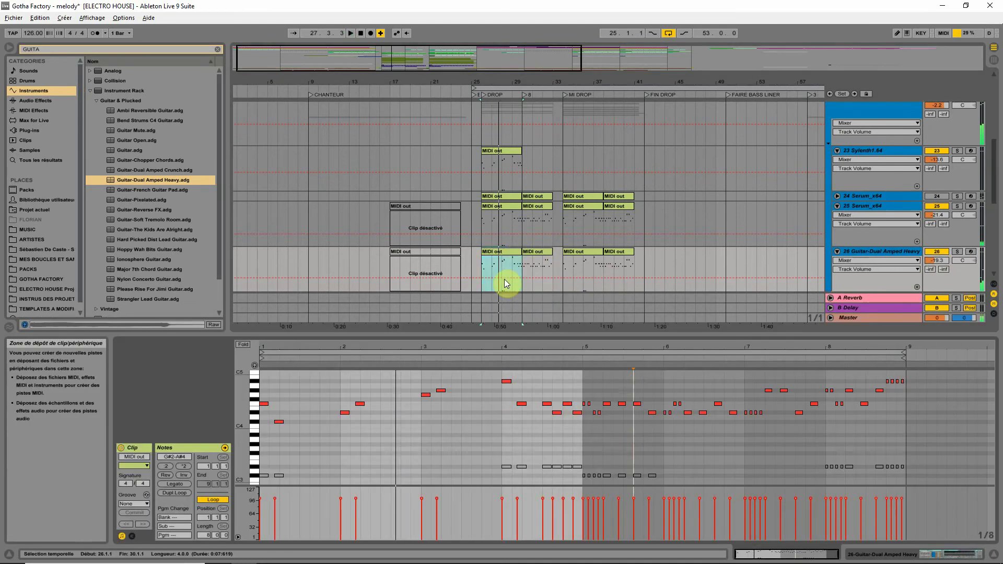
key(space)
key(ctrl+a)
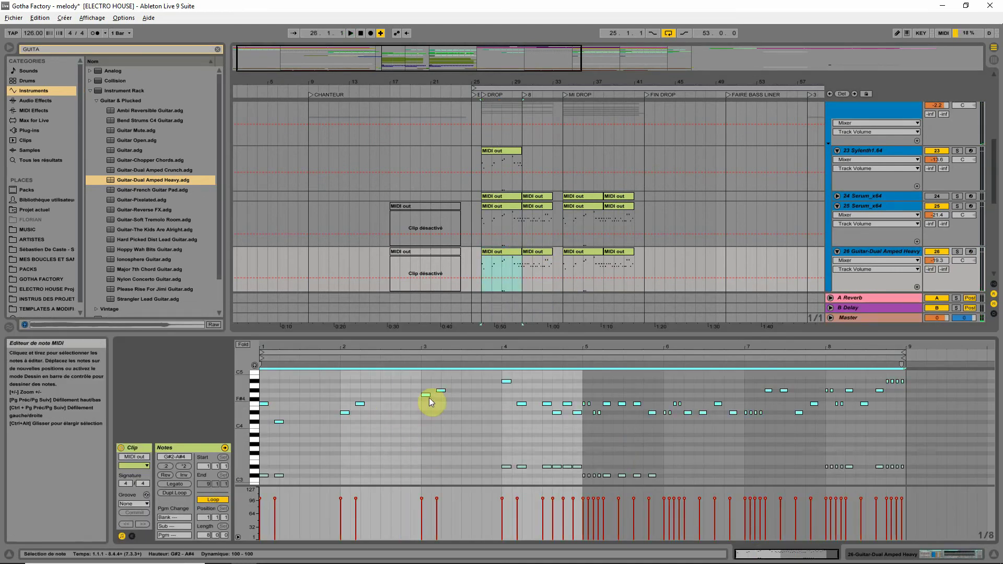
drag(427, 395, 425, 398)
key(space)
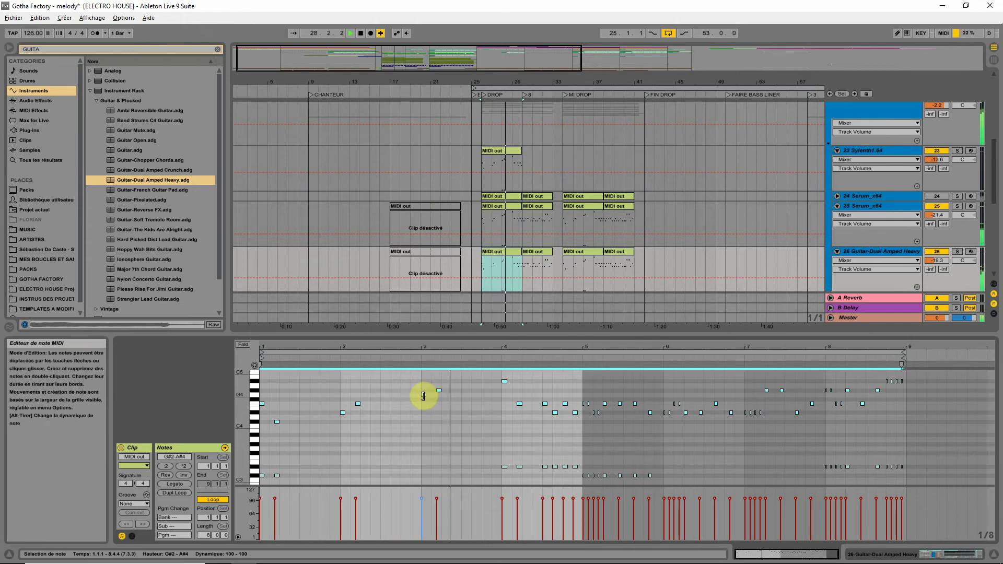
scroll(533, 393, down, 2)
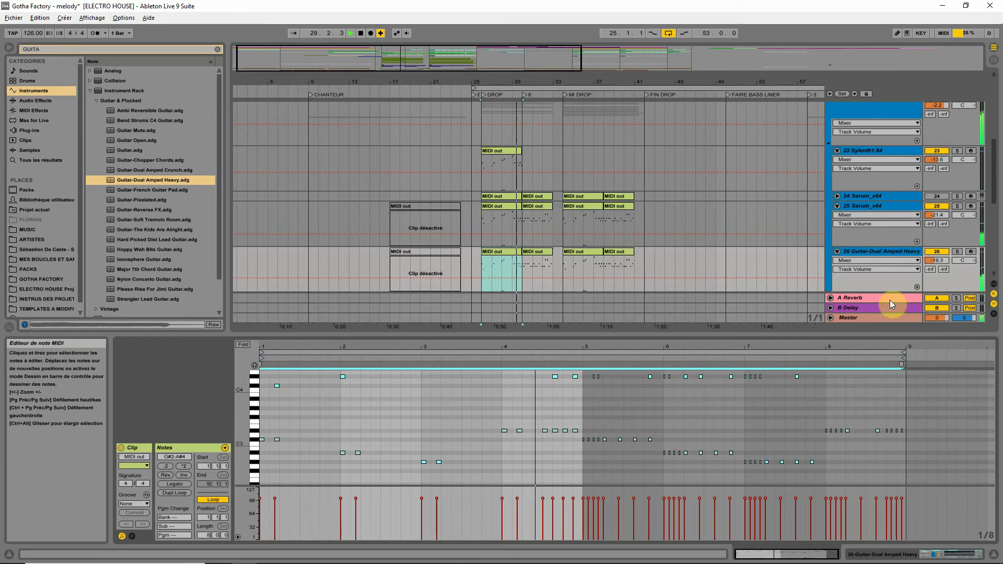
- Audition the 25 Serum_x64 track in solo, followed by the guitar track in solo
click(957, 207)
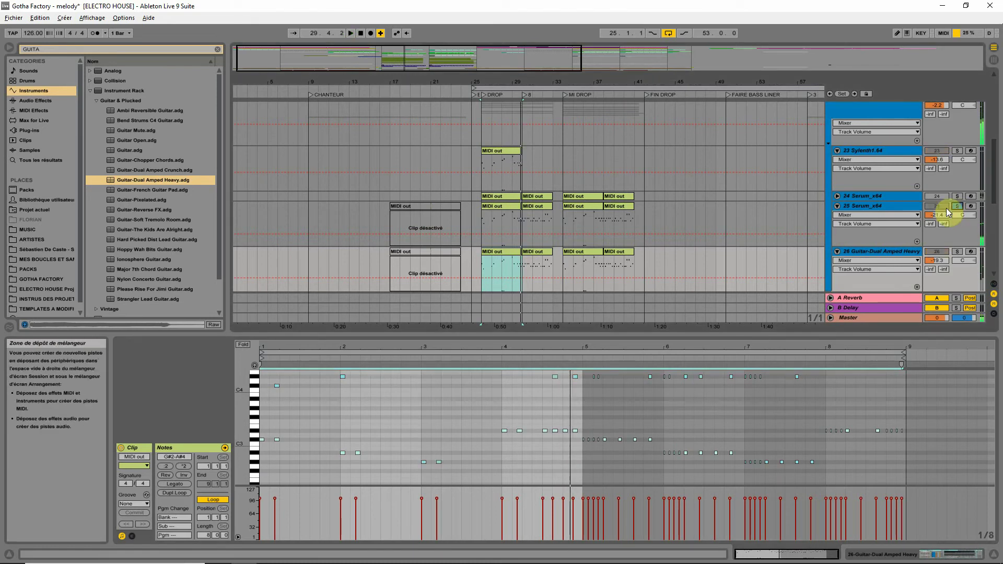
click(866, 206)
click(957, 251)
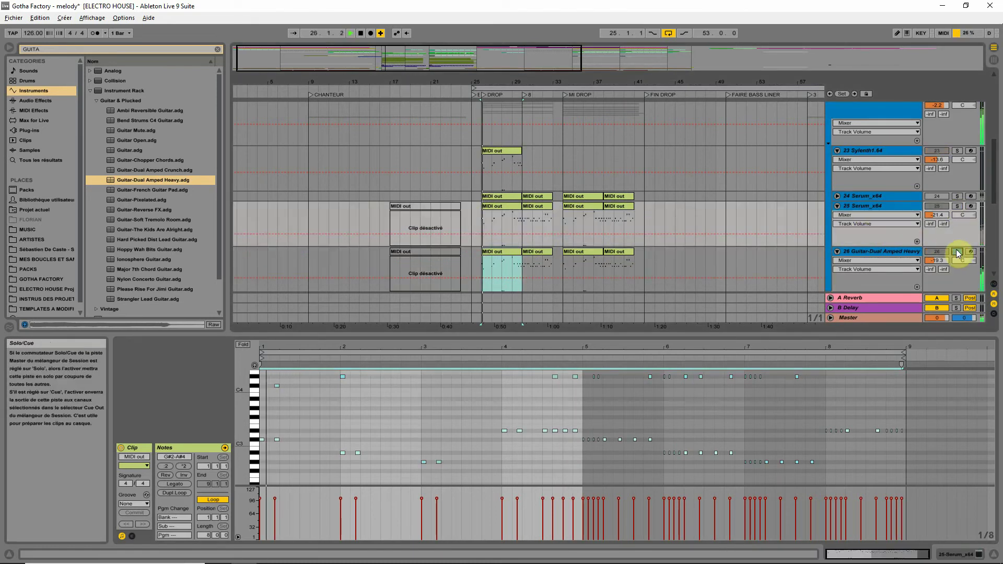
scroll(896, 260, down, 2)
scroll(870, 208, down, 2)
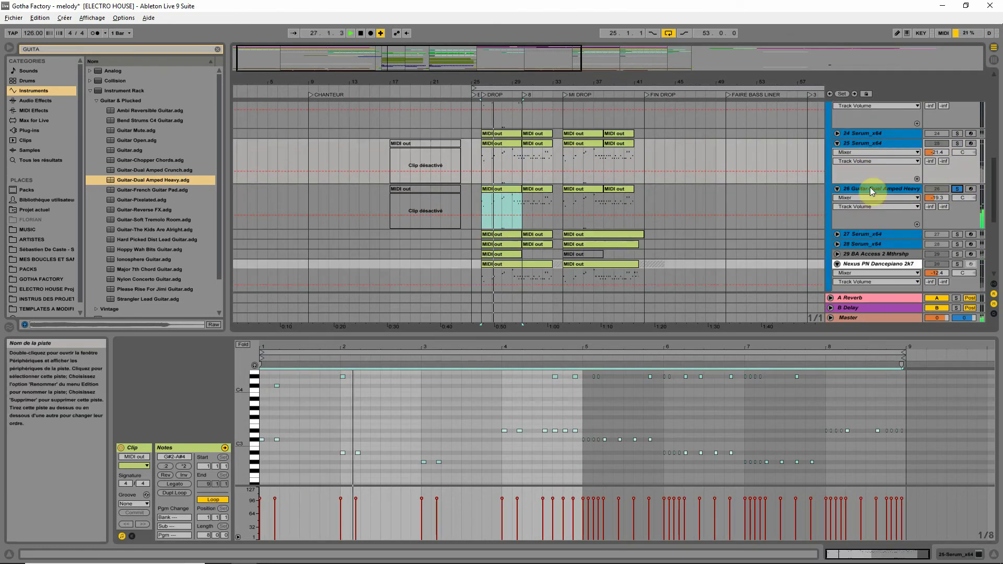
key(space)
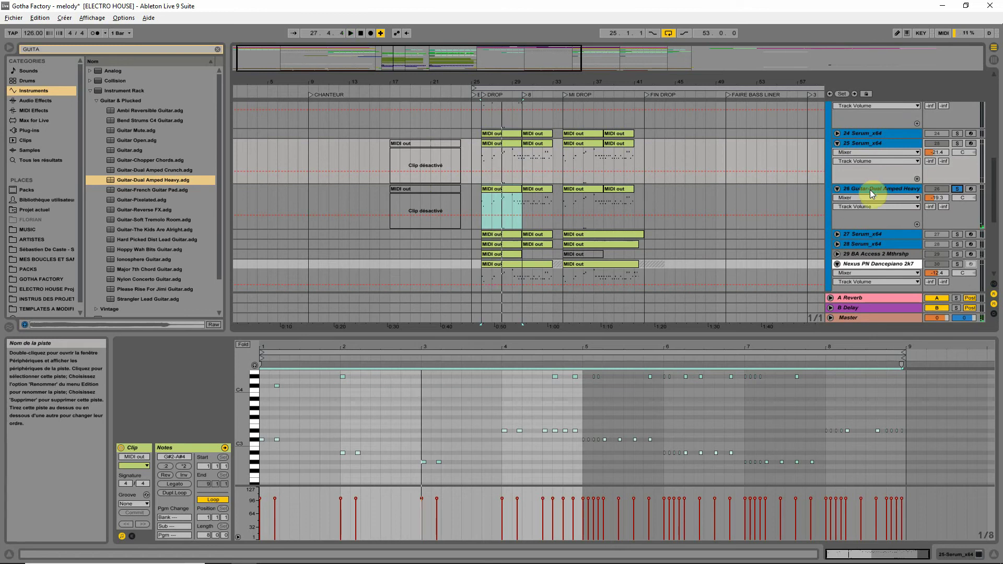
- Replay the soloed guitar track while examining the low notes in its clip, and clear the note selection
right_click(870, 189)
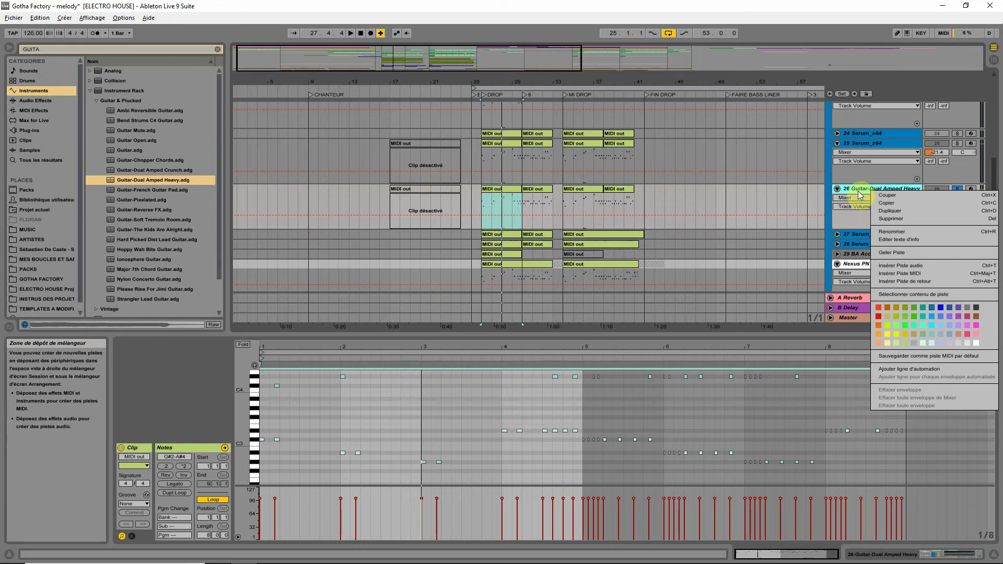
key(Escape)
key(space)
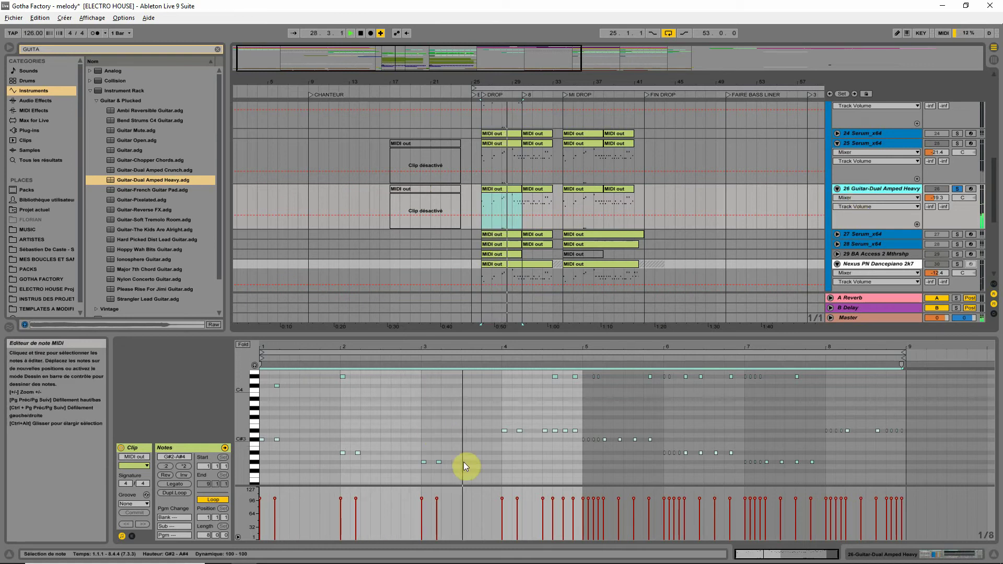
scroll(470, 467, up, 2)
scroll(476, 474, down, 2)
drag(473, 477, 450, 477)
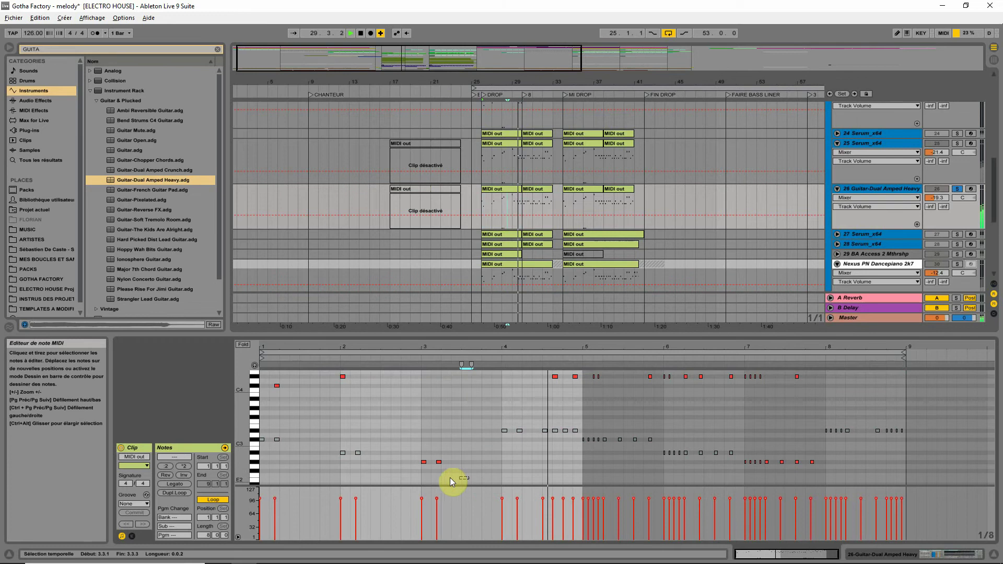
- Solo the 25 Serum_x64 track together with the guitar track and replay the drop to hear the layers combined
ctrl+click(958, 144)
key(space)
key(space)
scroll(960, 209, down, 2)
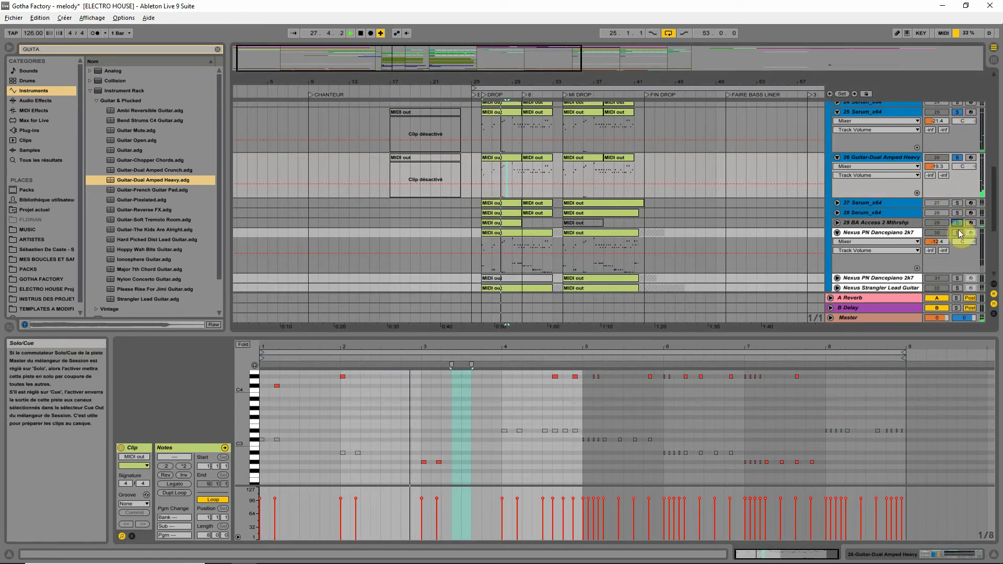
- Solo the Nexus Strangler Lead Guitar track and copy the Guitar-Dual Amped Heavy clip at bar 30 onto the 29 BA Access 2 track
scroll(965, 245, down, 2)
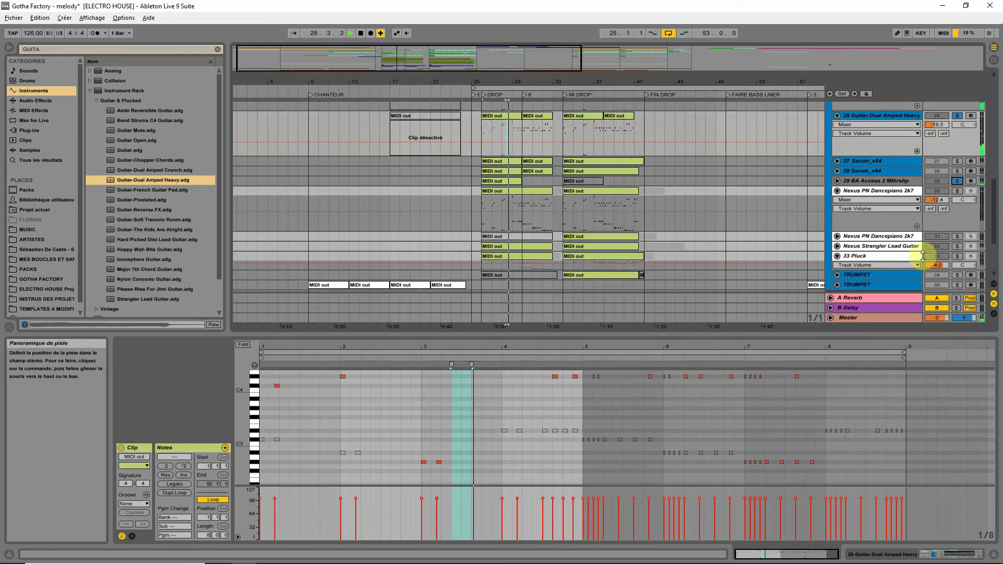
click(957, 245)
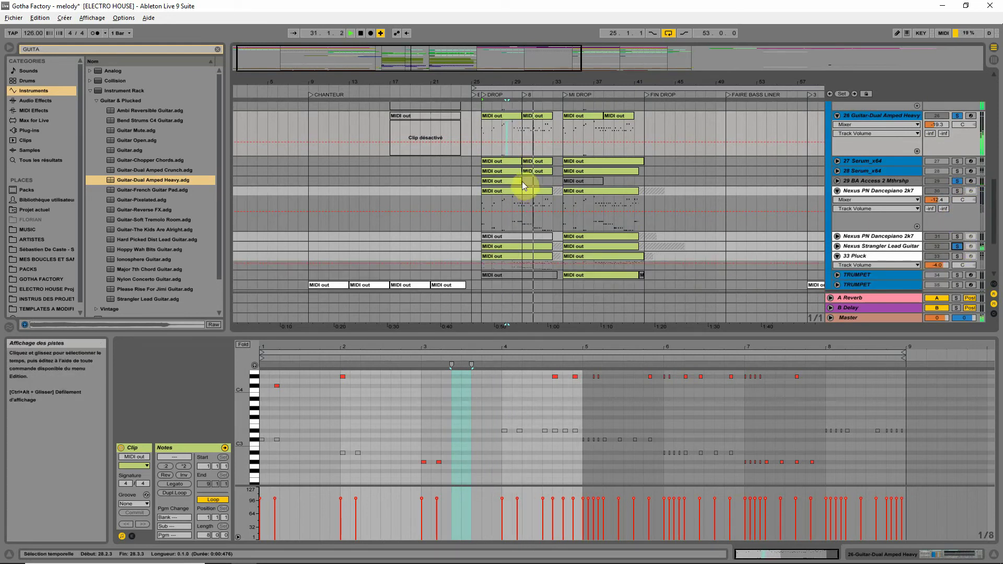
click(539, 118)
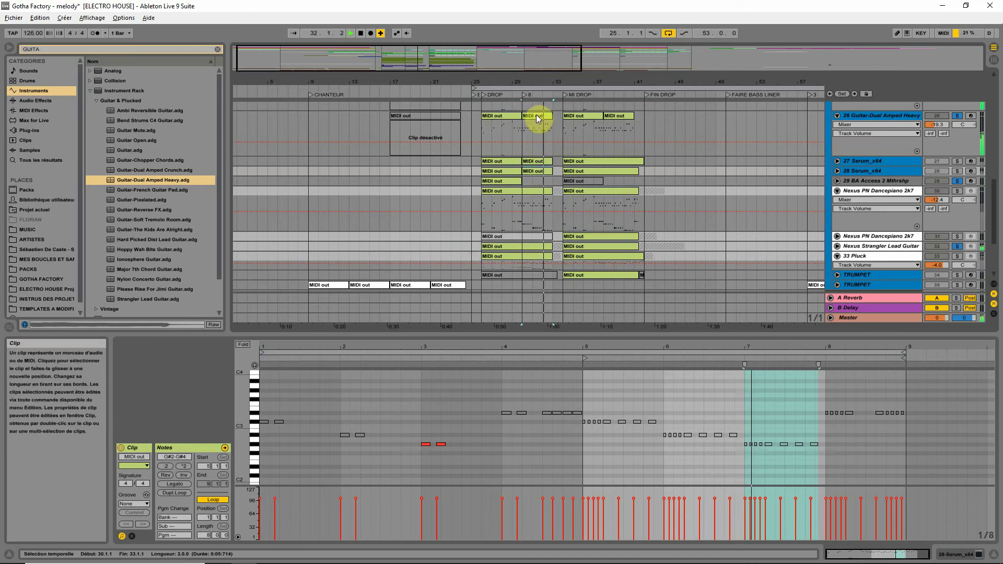
drag(539, 119, 537, 179)
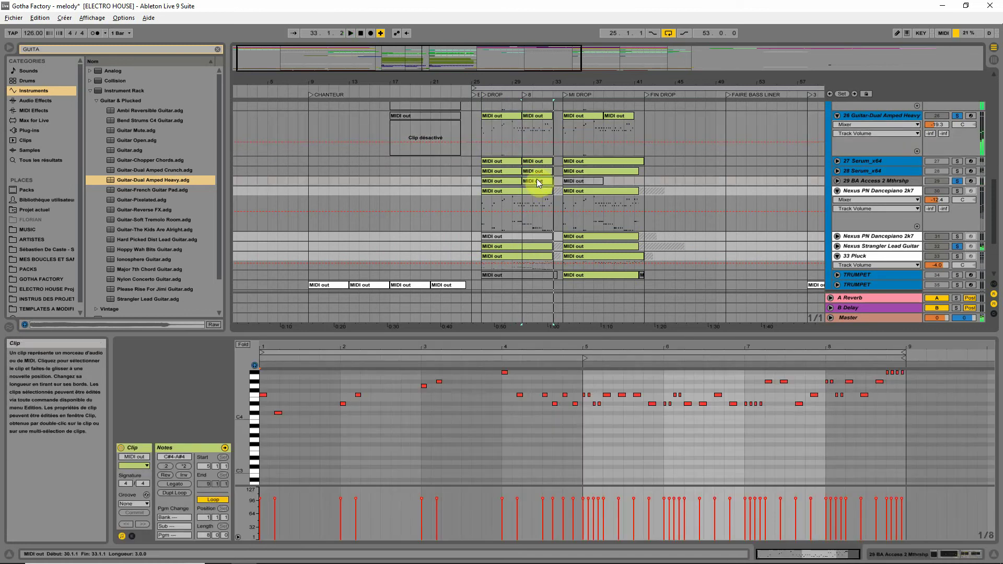
- Set the volume of 29 BA Access 2 to -21.7 dB and of the soloed 33 Pluck track to -10.5 dB
click(836, 180)
drag(933, 188, 935, 190)
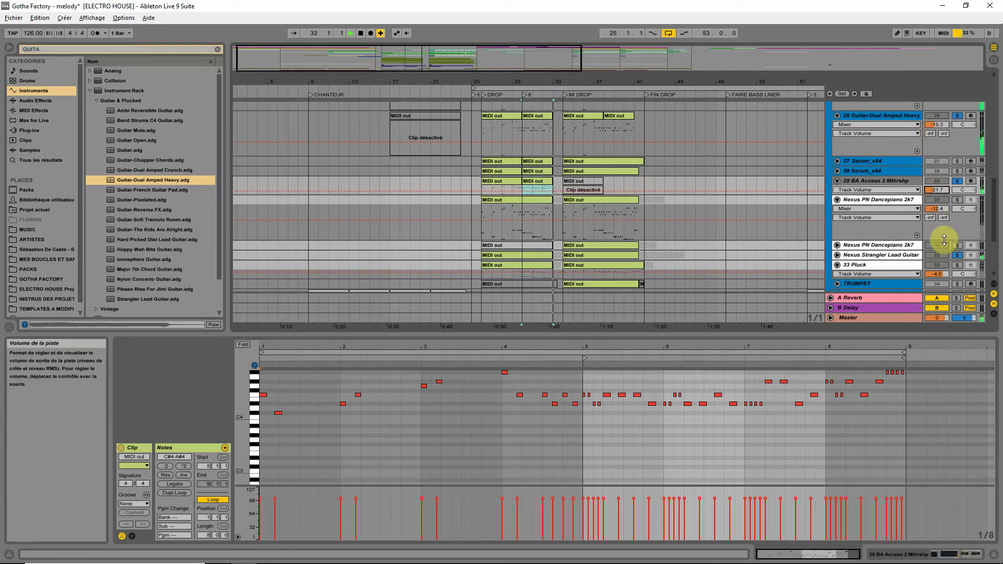
scroll(957, 264, down, 2)
click(960, 225)
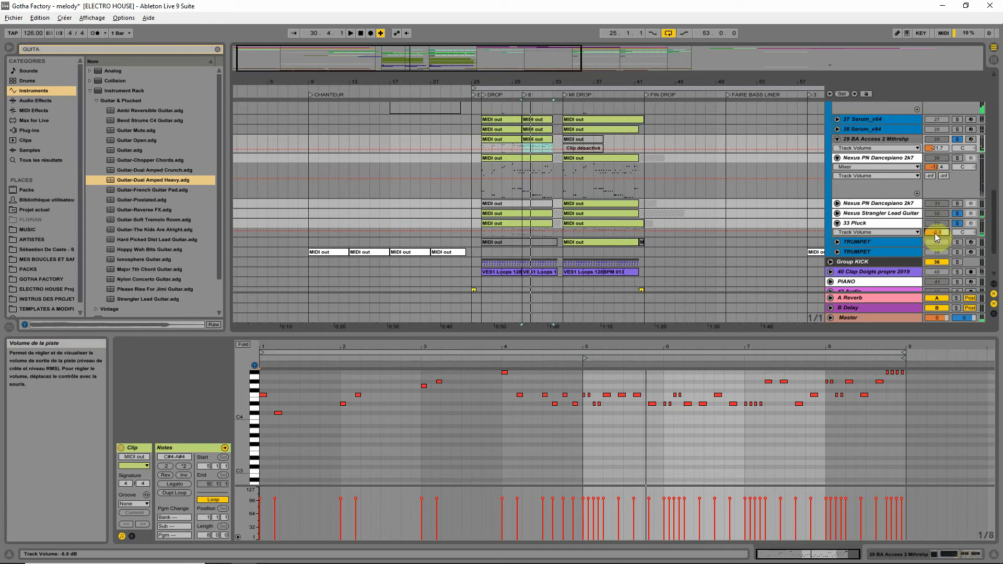
drag(935, 233, 935, 235)
key(space)
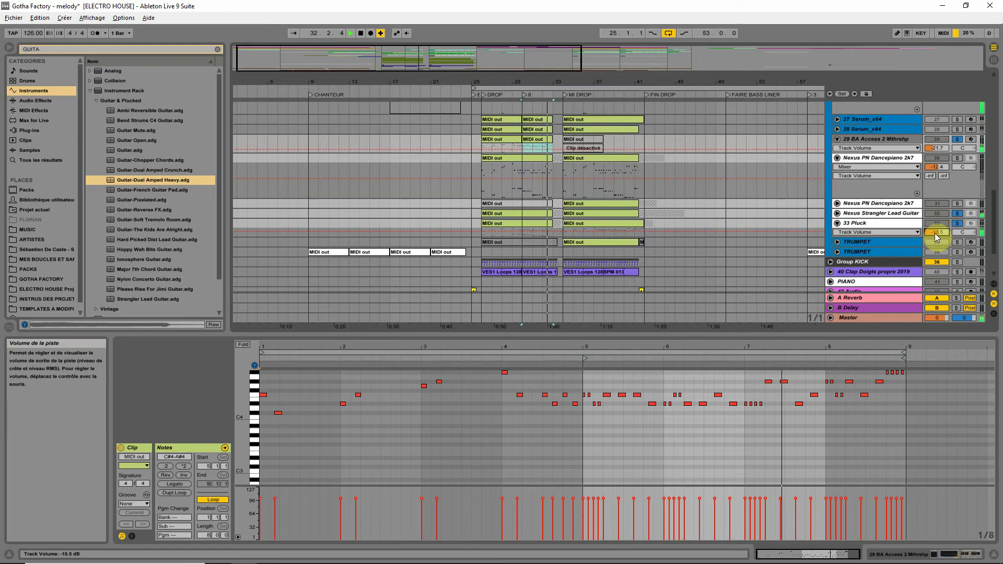
key(space)
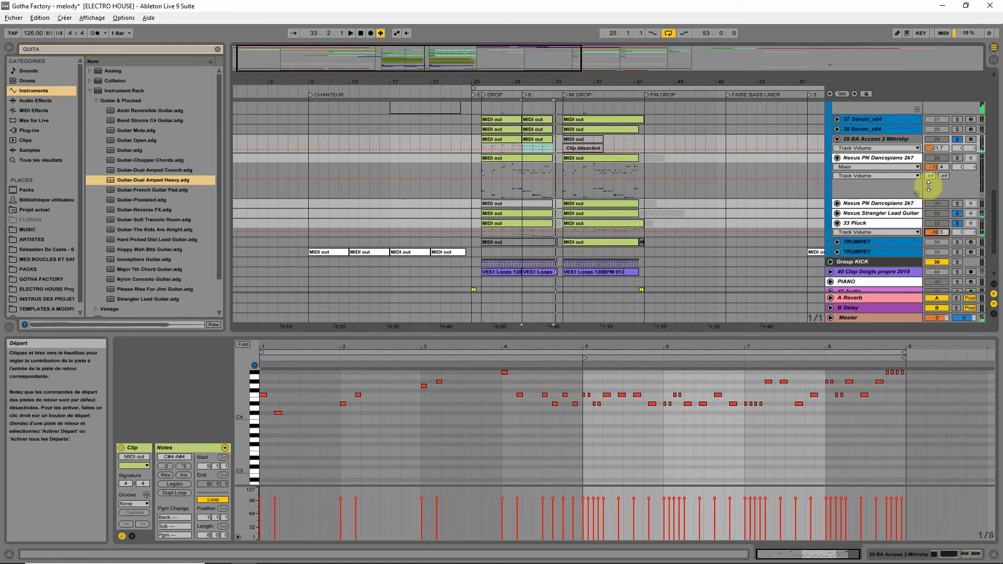
- Audition the BA Access, Nexus Dancepiano, Nexus Strangler and Pluck layers during playback by soloing them in different combinations
key(space)
click(957, 139)
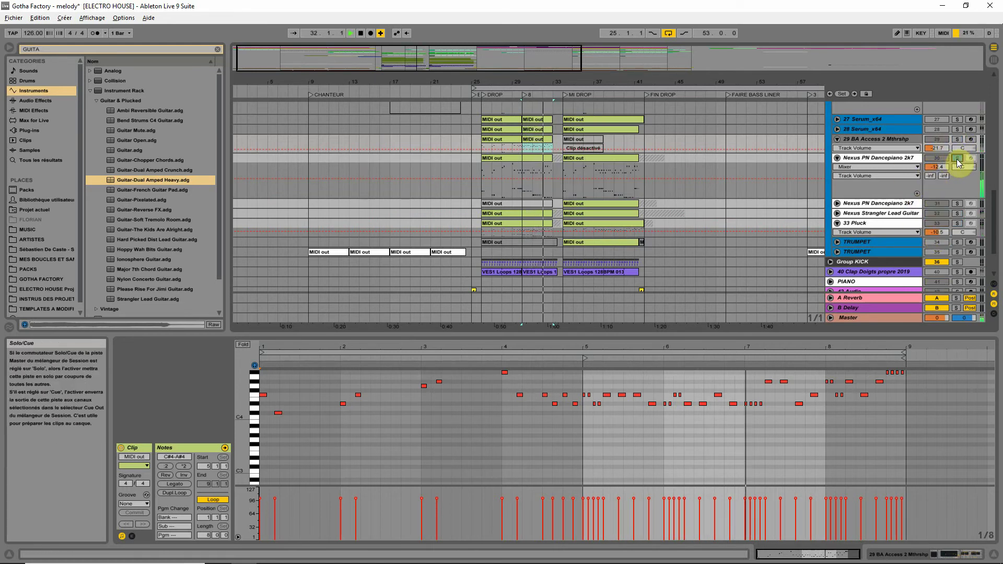
click(957, 157)
click(959, 212)
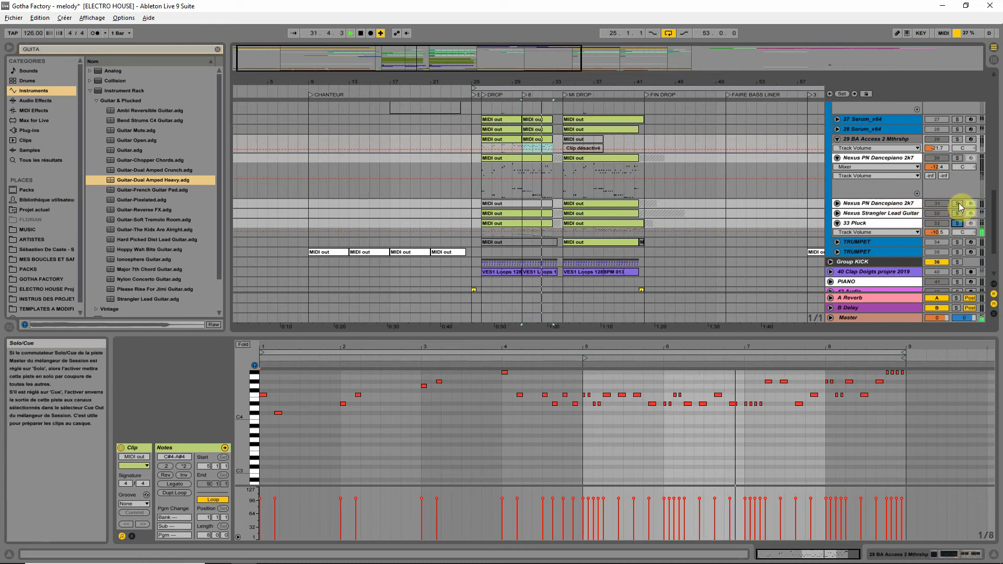
scroll(953, 156, up, 2)
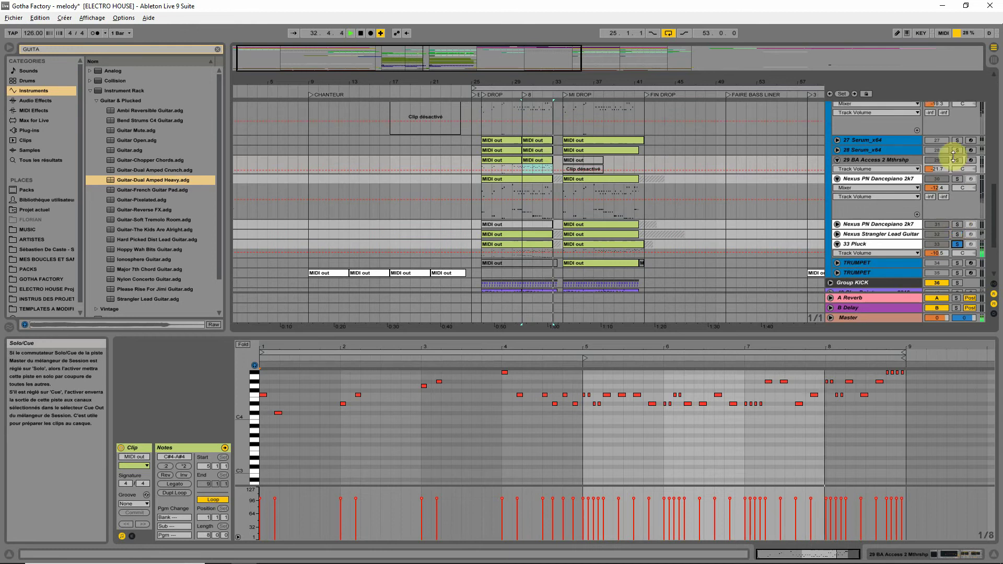
click(954, 160)
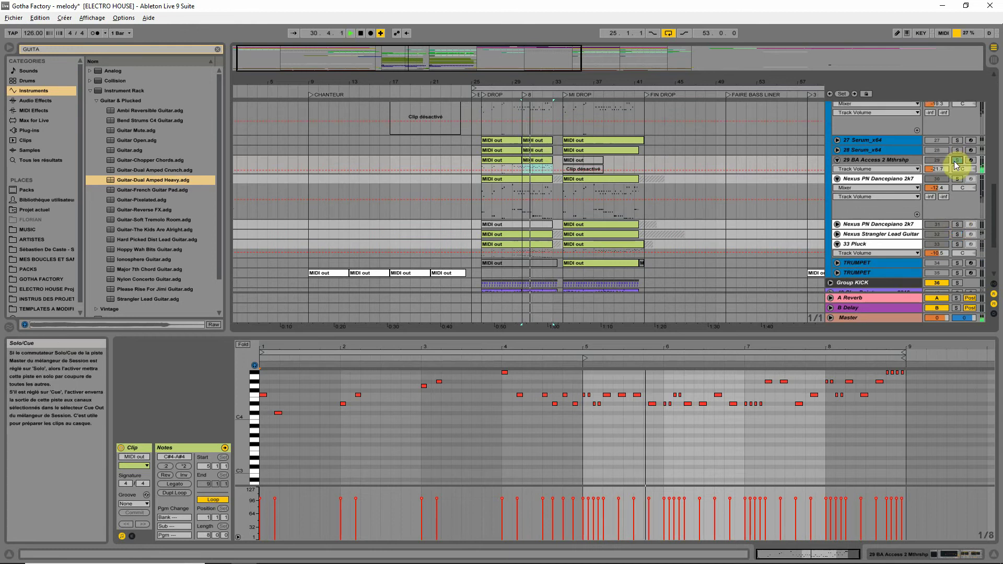
click(957, 160)
click(958, 180)
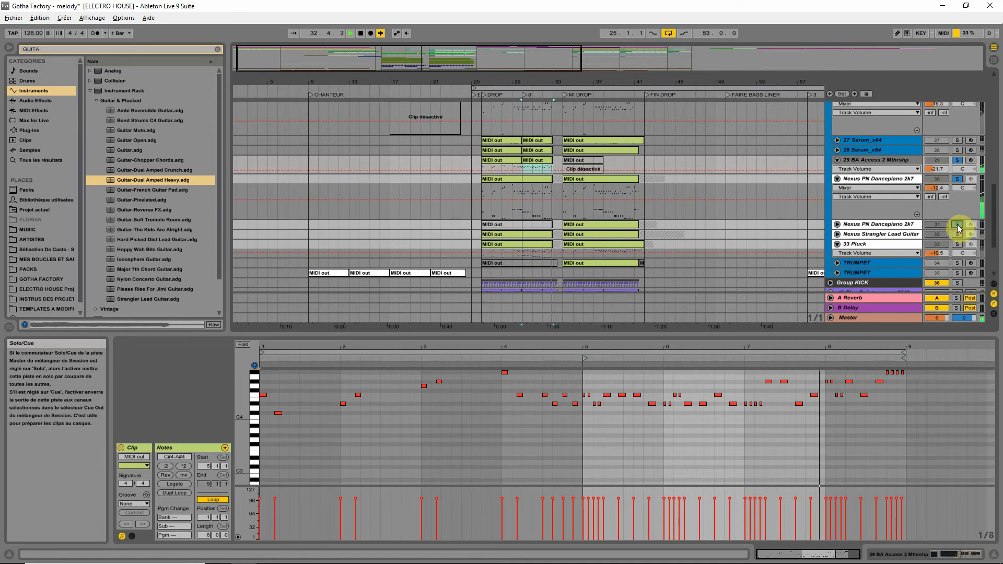
- Set the Guitar-Dual Amped Heavy track's volume to -23.8 dB and clear the solos so all active tracks play
scroll(956, 142, up, 3)
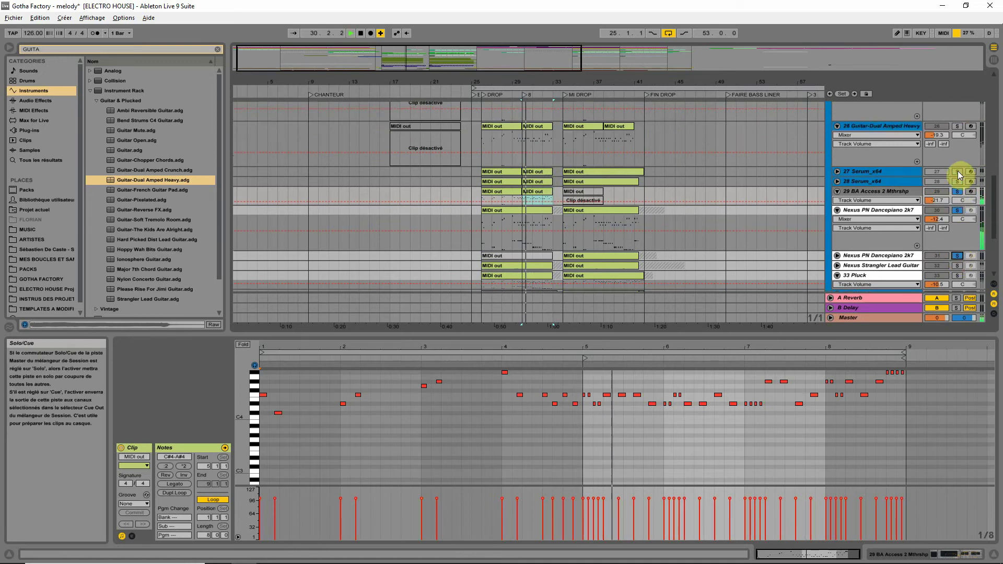
mouse_move(946, 133)
mouse_down()
mouse_move(947, 148)
mouse_move(943, 136)
mouse_up()
click(957, 126)
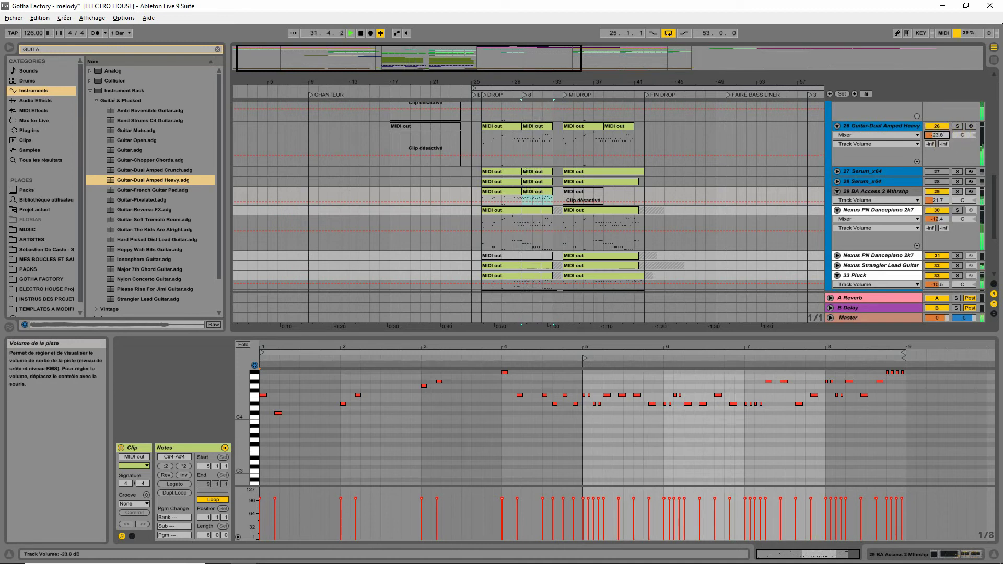
- Slightly shorten the longer notes in bars 5 to 8 of the Guitar-Dual Amped Heavy clip at bar 30
click(537, 127)
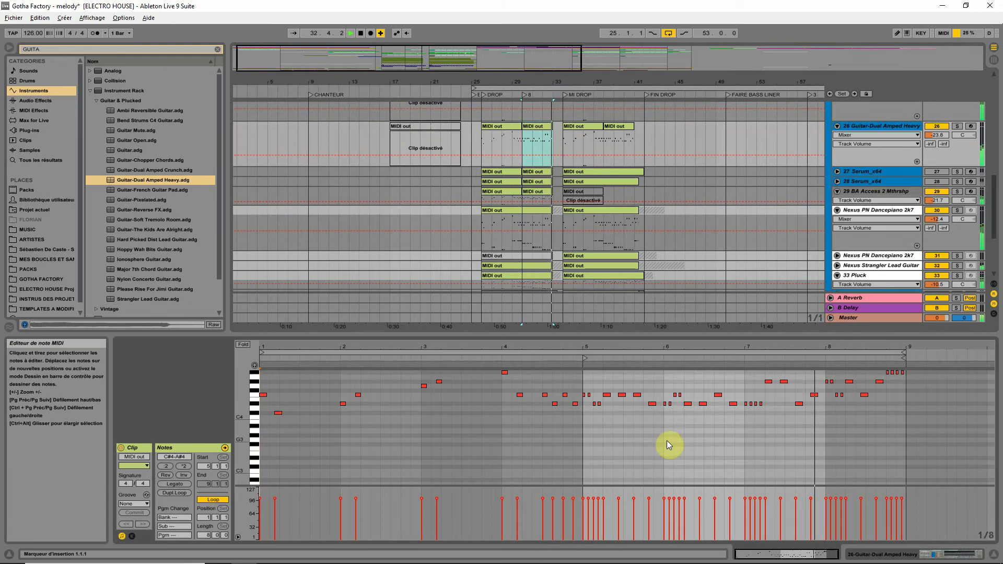
key(space)
drag(654, 422, 611, 393)
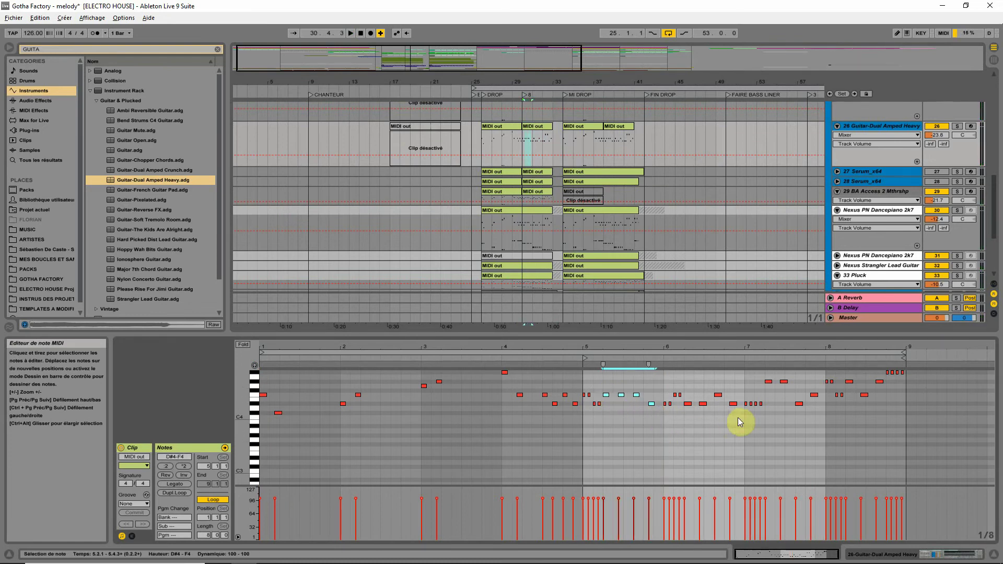
drag(737, 418, 693, 393)
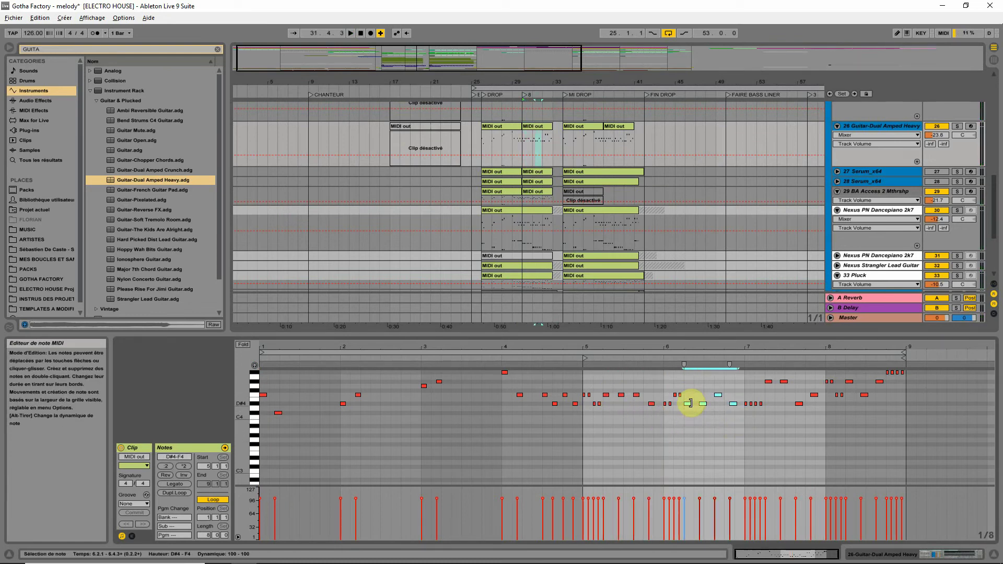
drag(817, 429, 770, 384)
click(877, 423)
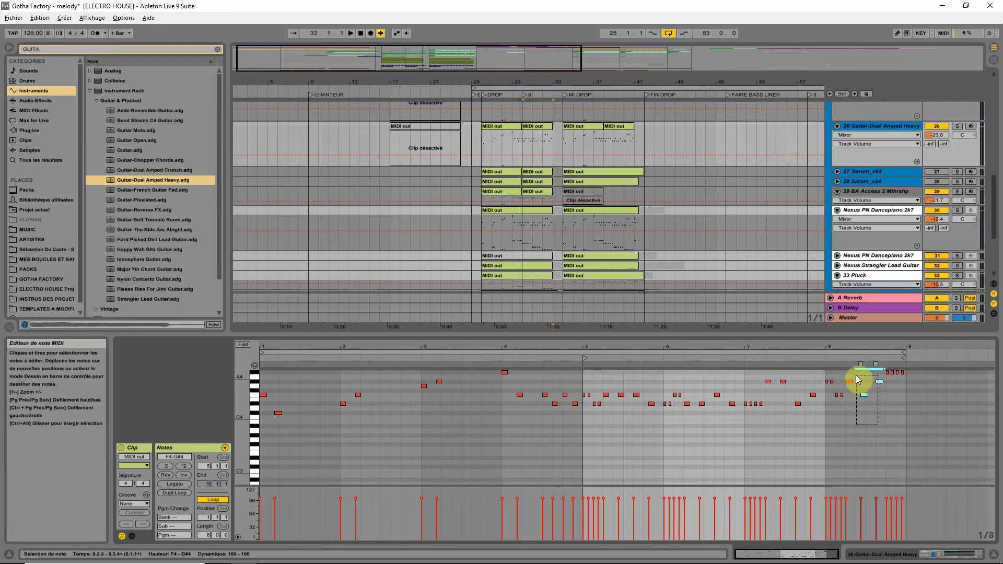
drag(851, 381, 850, 382)
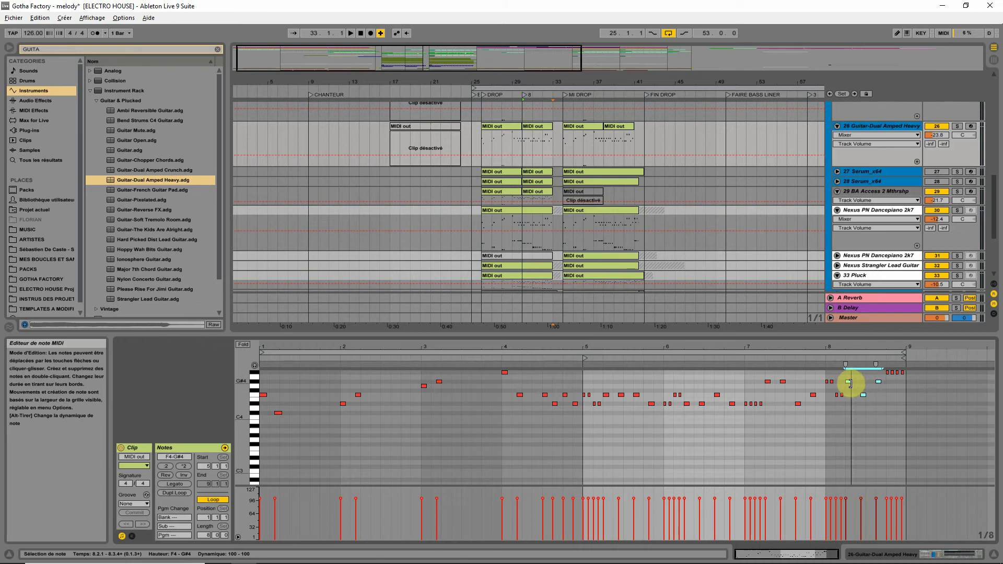
- Select both guitar clips from bar 26 to bar 33 and set the guitar track's volume to -23.2 dB during playback
key(space)
click(552, 146)
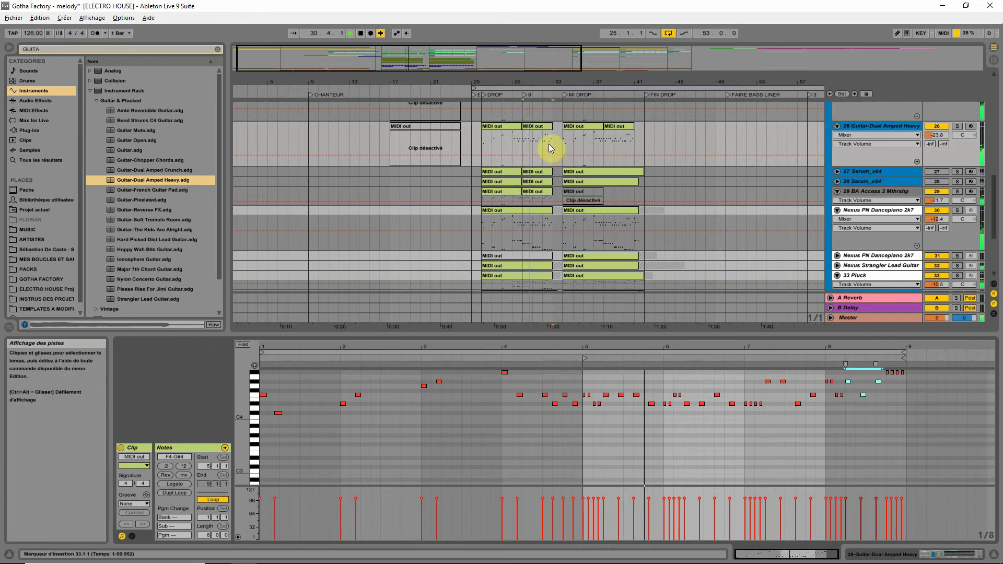
drag(553, 140, 481, 151)
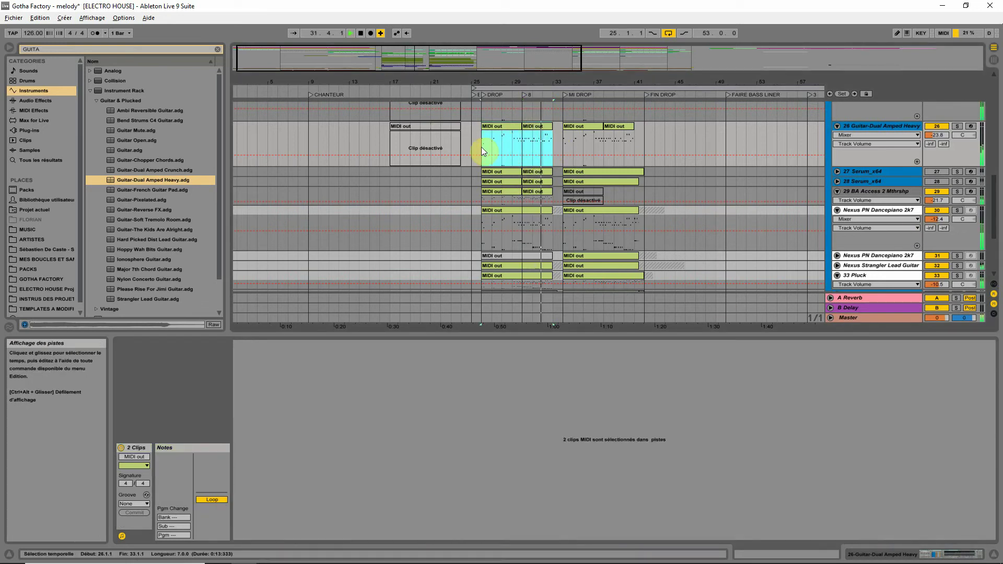
click(944, 134)
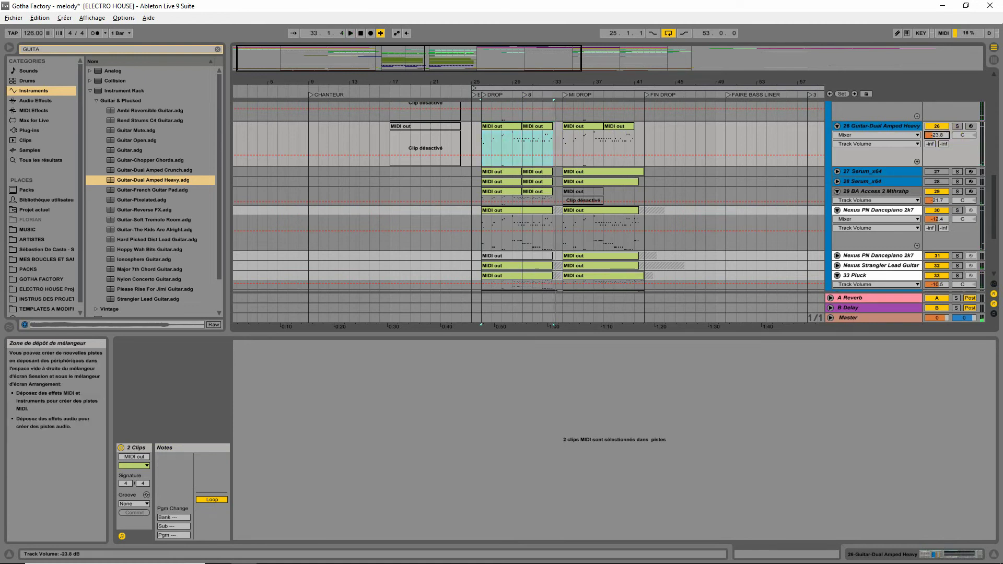
key(space)
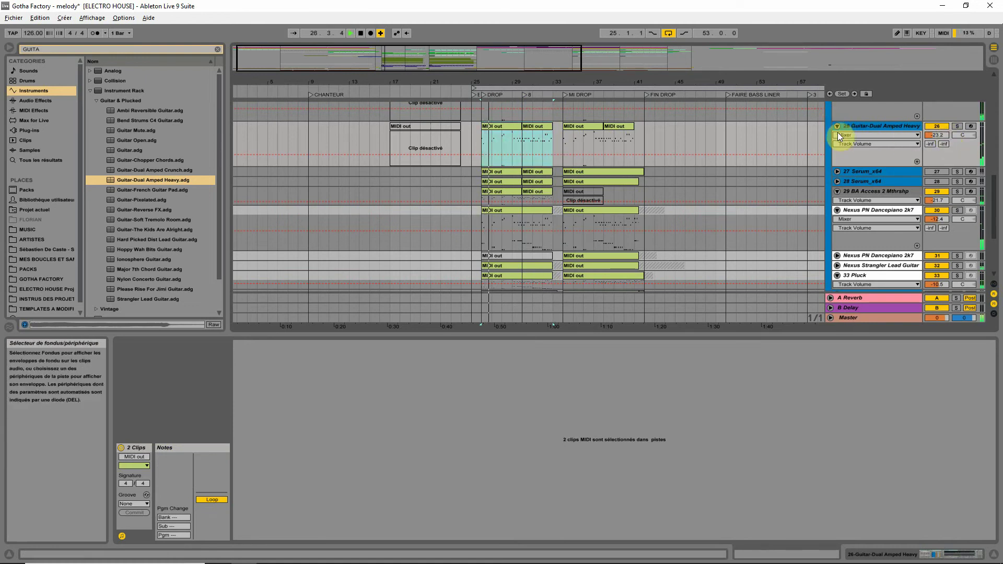
- Select all tracks in the Layering group and fold them to their compact height
scroll(666, 174, down, 3)
scroll(667, 174, down, 3)
scroll(751, 203, up, 7)
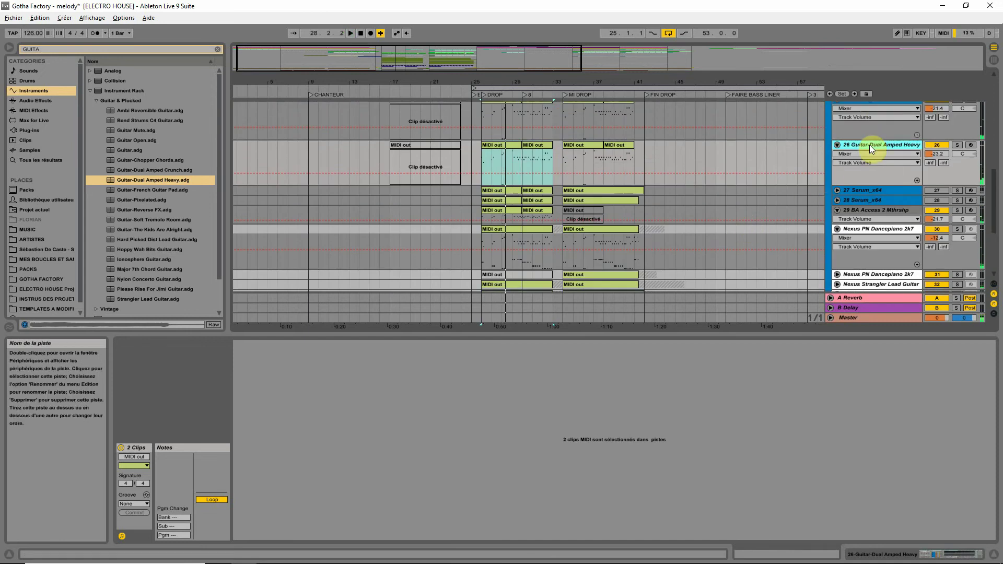
key(ctrl+a)
click(837, 145)
scroll(689, 171, up, 2)
scroll(689, 170, up, 5)
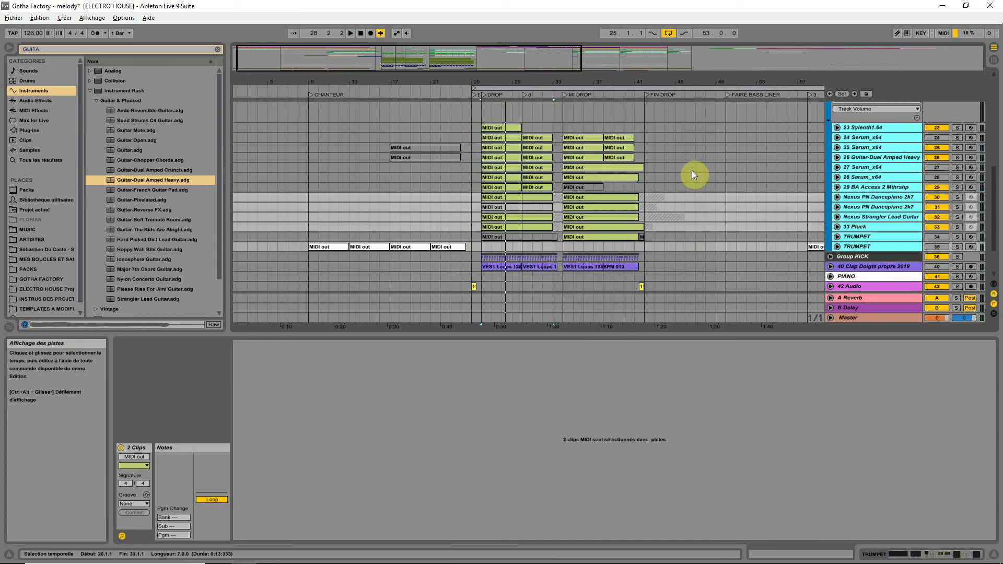
- Examine the VES1 Loops clap clip and the VEC2 Special Sounds clip on the BUS AUDIO track, and play the drop from bar 26
scroll(697, 172, down, 4)
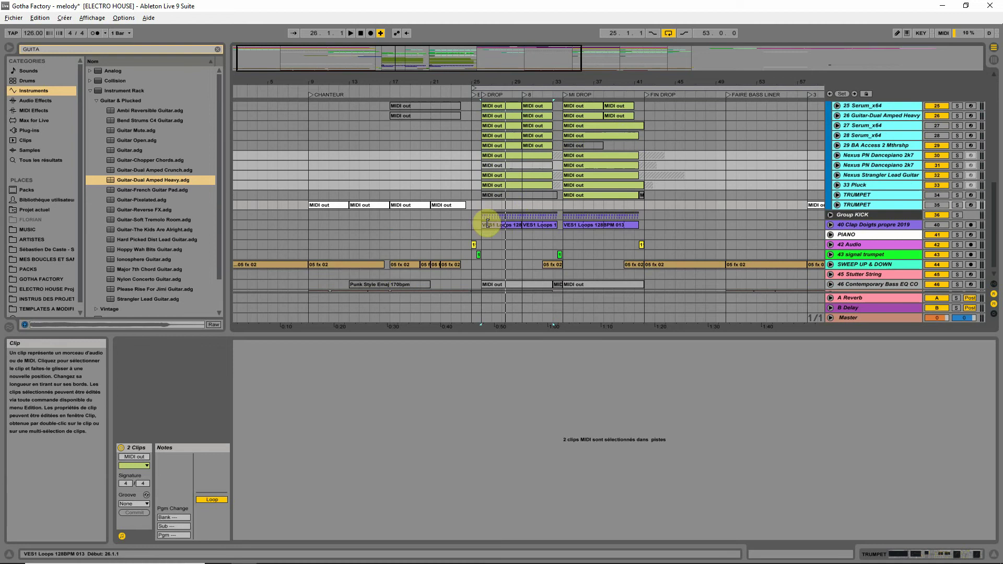
click(488, 224)
scroll(634, 204, up, 3)
scroll(644, 198, up, 12)
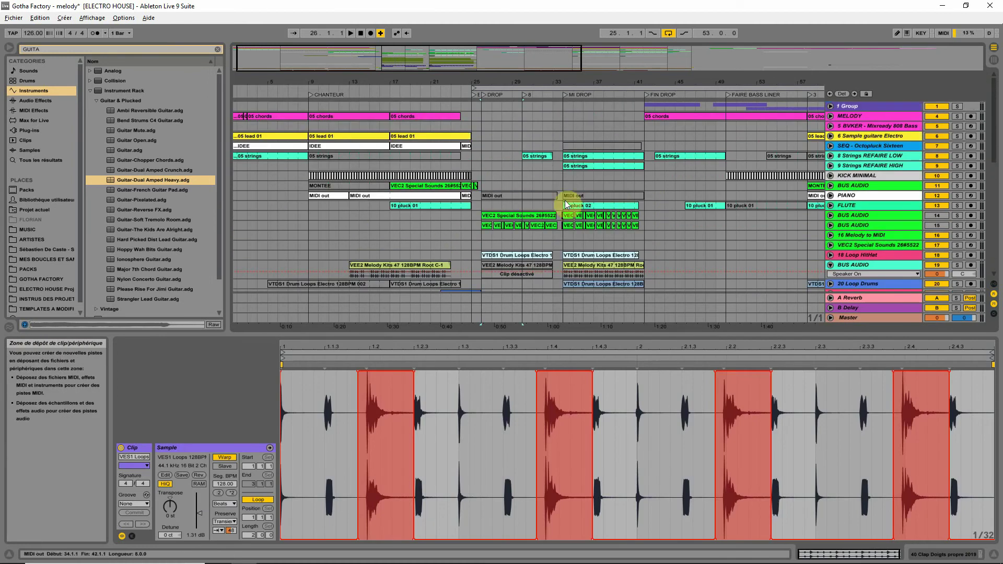
click(507, 216)
key(space)
scroll(532, 213, down, 7)
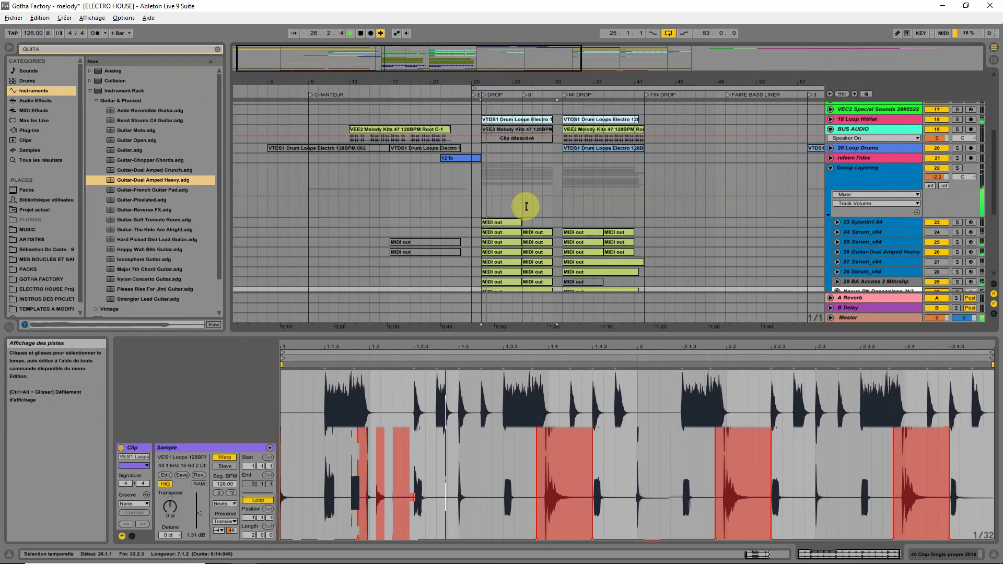
scroll(526, 209, down, 8)
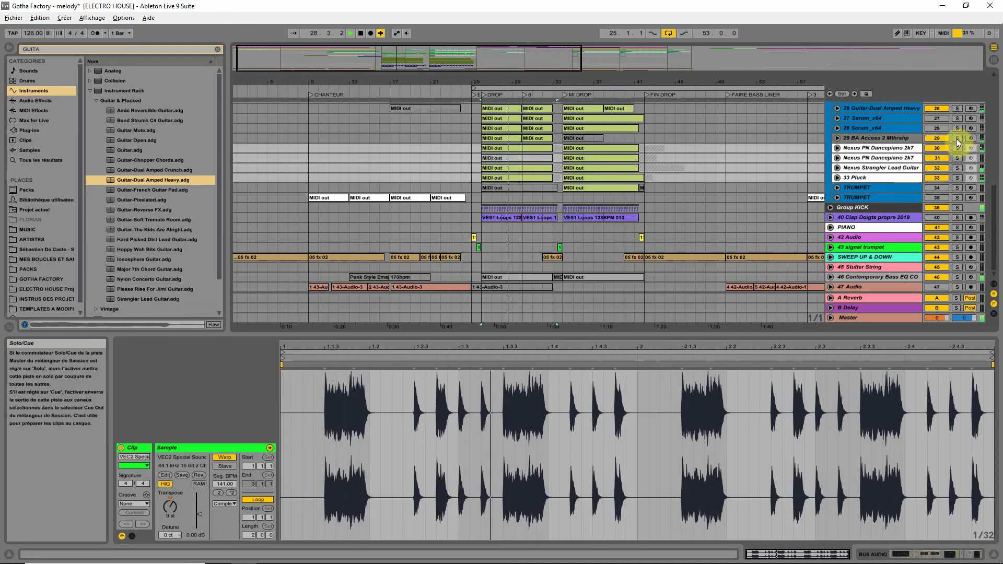
- Fold the Group Layering track to hide its layered instrument tracks
scroll(911, 180, up, 3)
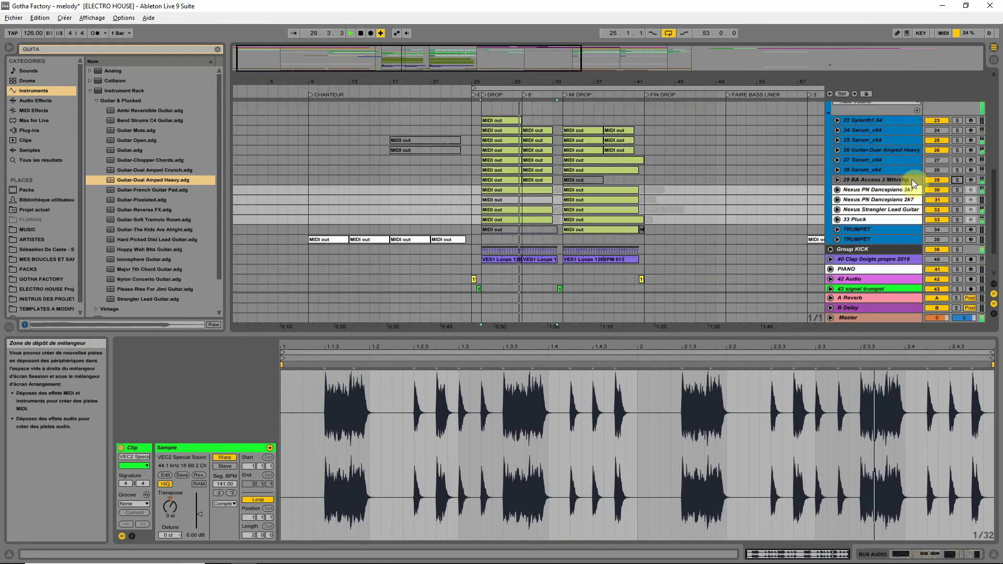
scroll(822, 150, up, 3)
click(830, 138)
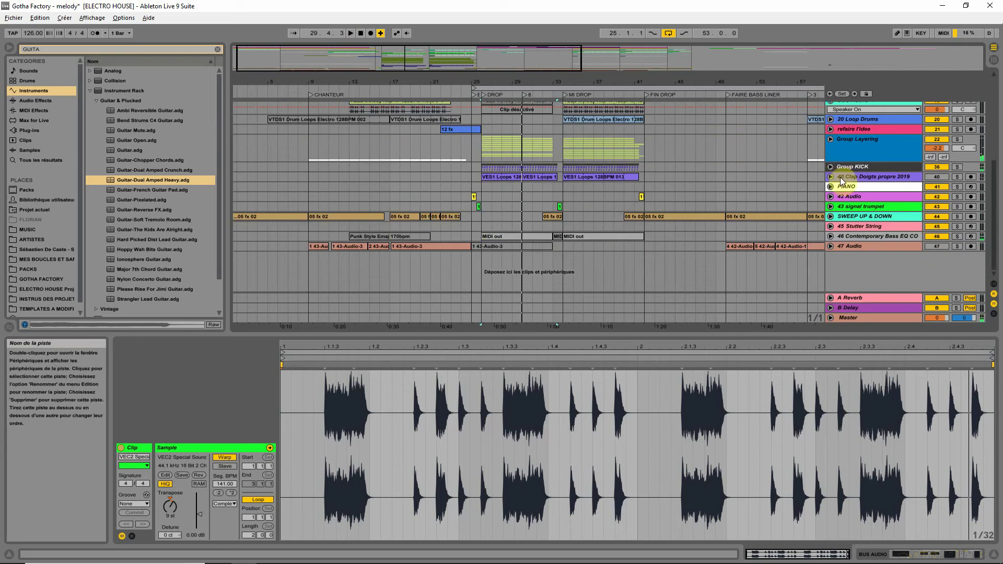
scroll(865, 209, up, 5)
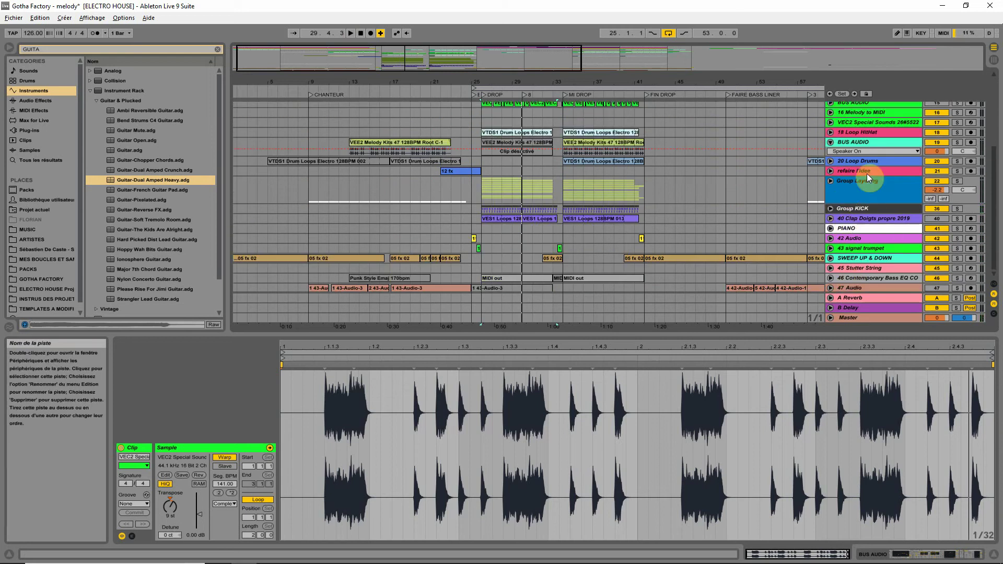
scroll(531, 165, up, 5)
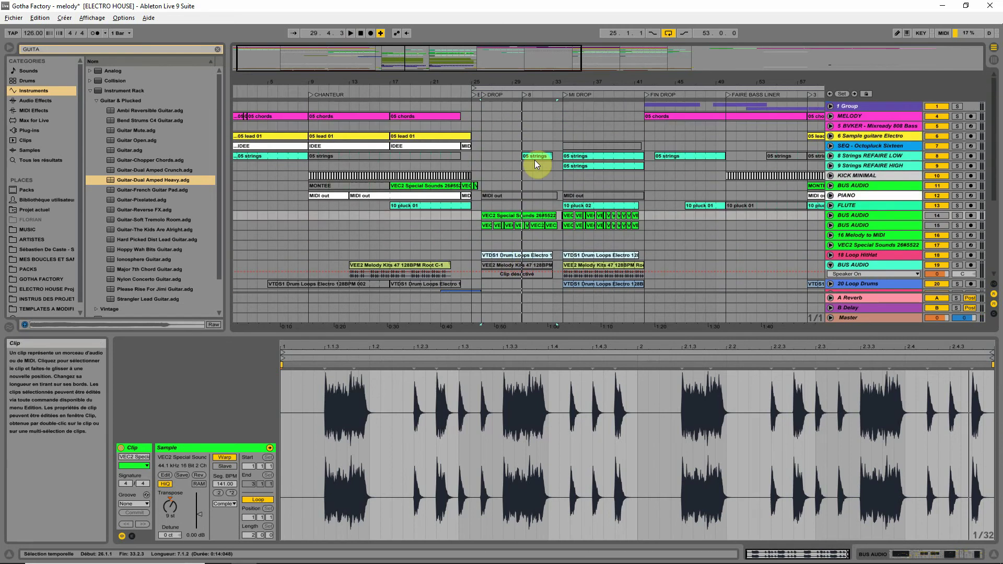
scroll(534, 160, down, 2)
scroll(517, 188, down, 4)
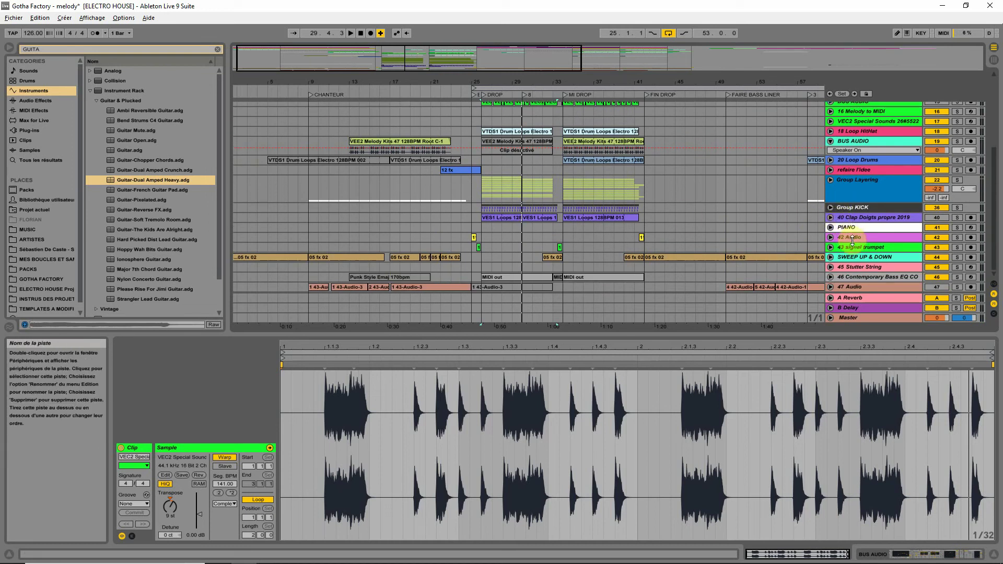
- Solo the Contemporary Bass track, unfold it and open its drop MIDI clip's notes during playback
click(529, 278)
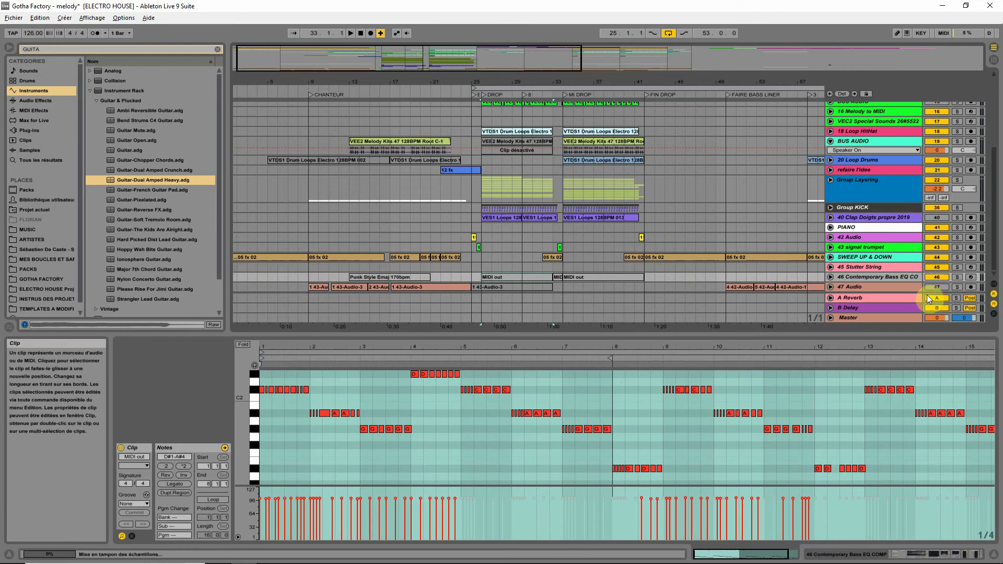
click(957, 277)
key(space)
click(847, 278)
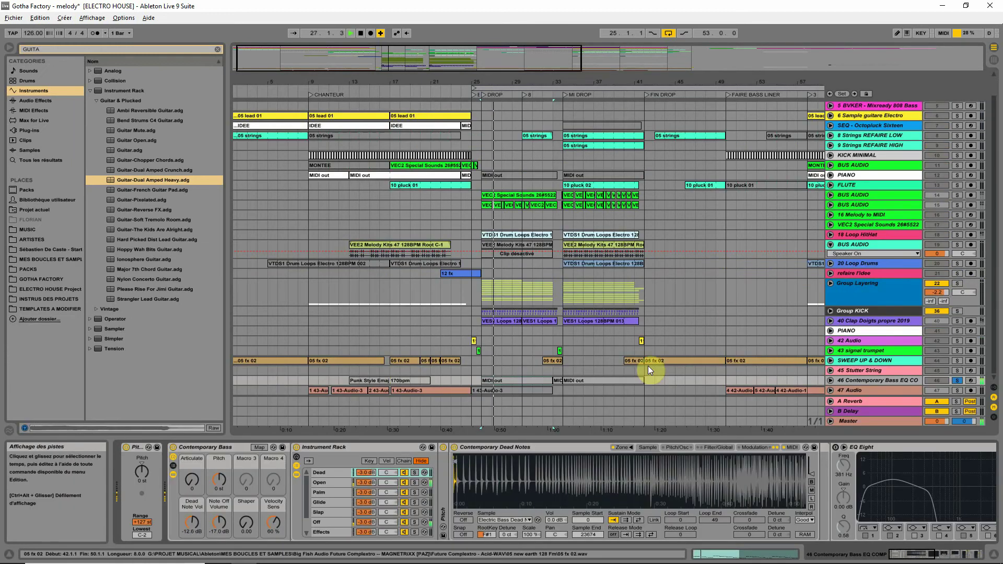
click(830, 381)
double_click(544, 346)
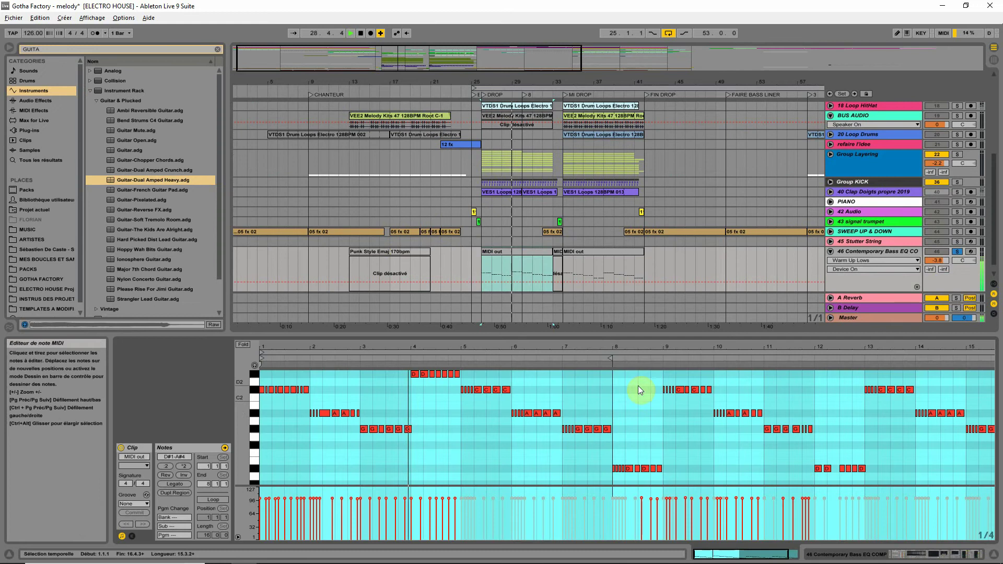
- Turn on the EQ Eight in the bass track's device chain and bring its filter curve into view
click(894, 250)
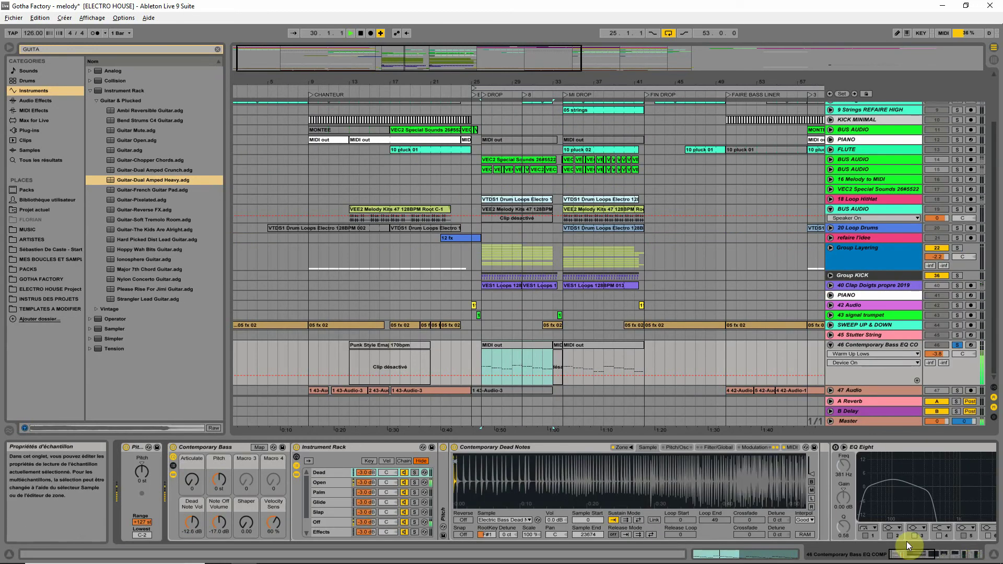
click(833, 448)
click(918, 561)
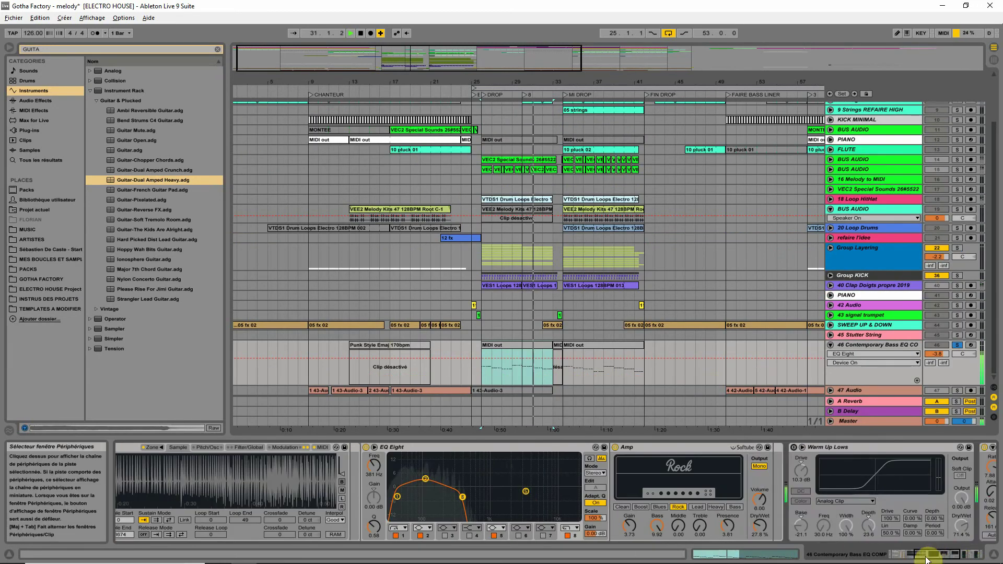
drag(917, 561, 923, 560)
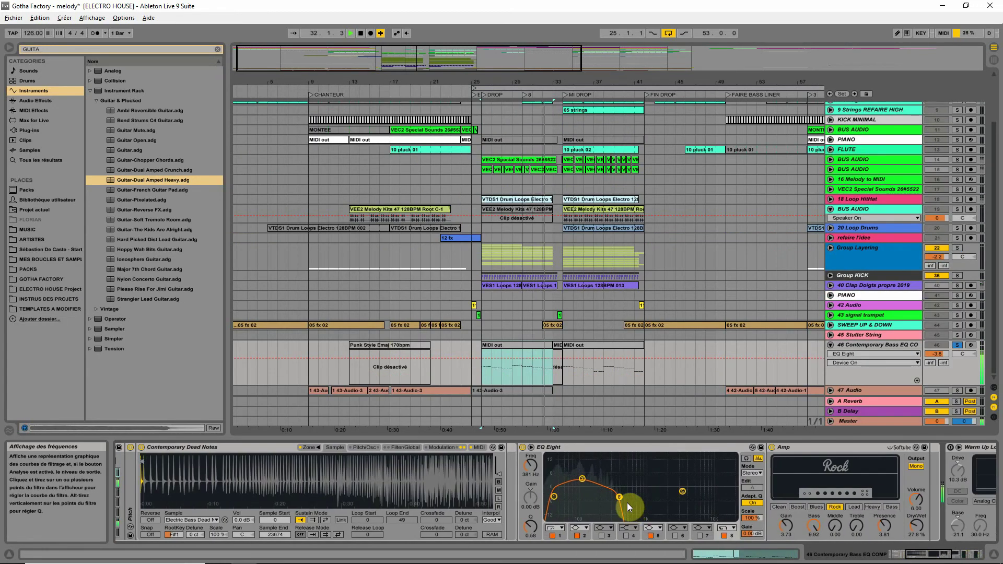
- Unsolo the bass track, check the EQ Eight with band 2 off and on, and raise the high-cut band to 3.81 kHz
click(956, 345)
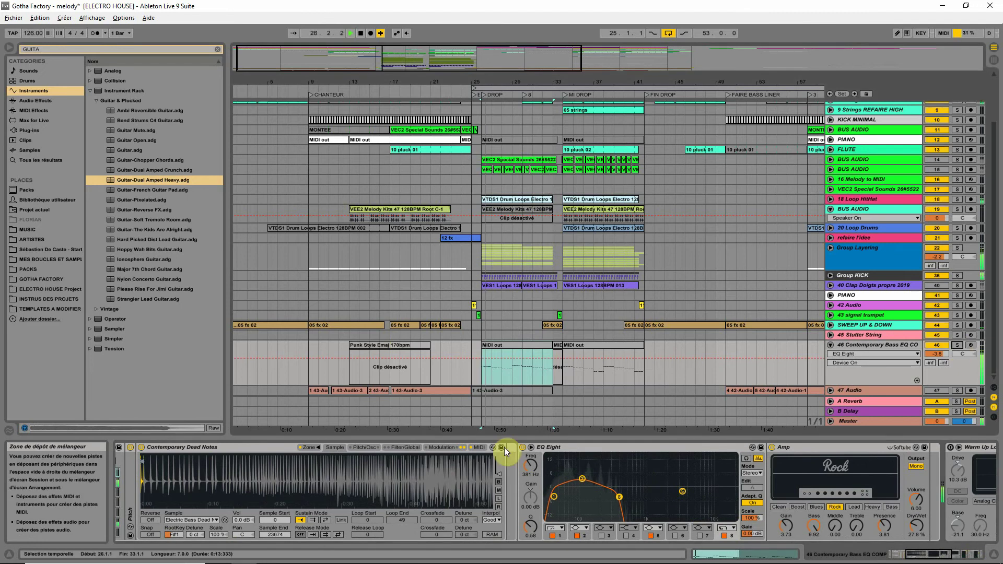
click(576, 536)
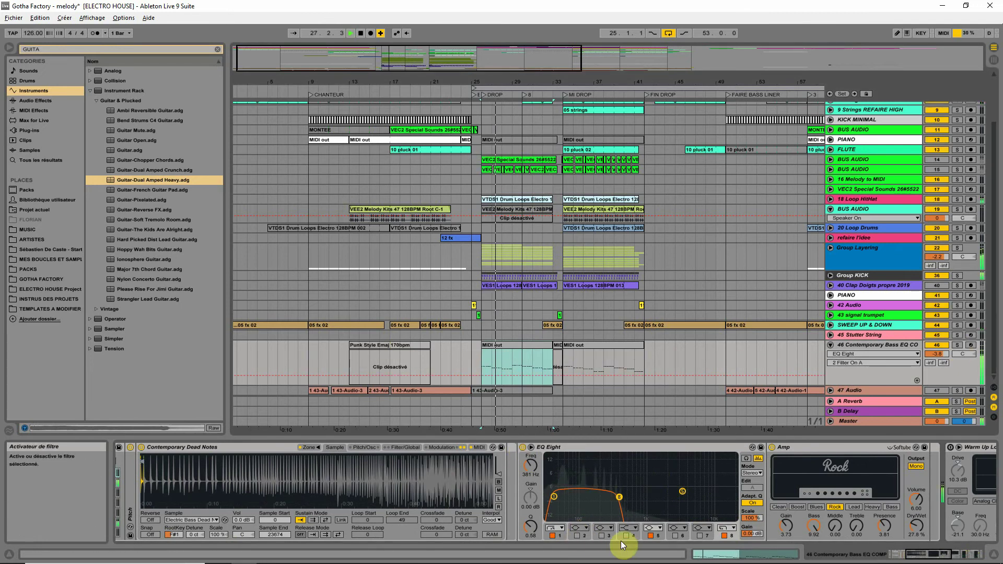
click(577, 535)
drag(624, 495, 685, 495)
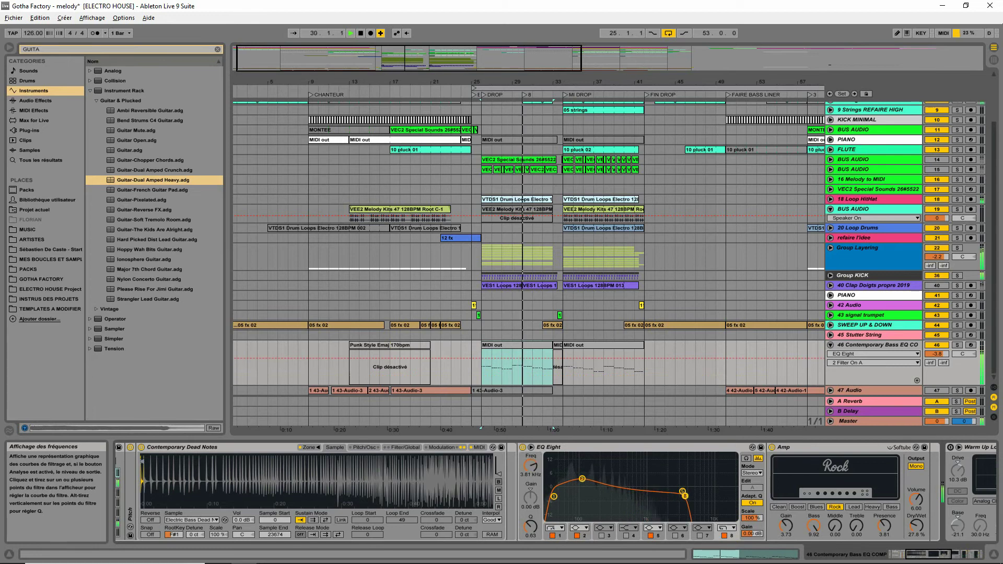
- Compare the soloed bass with the EQ Eight bypassed and re-enabled while playing the drop
click(522, 448)
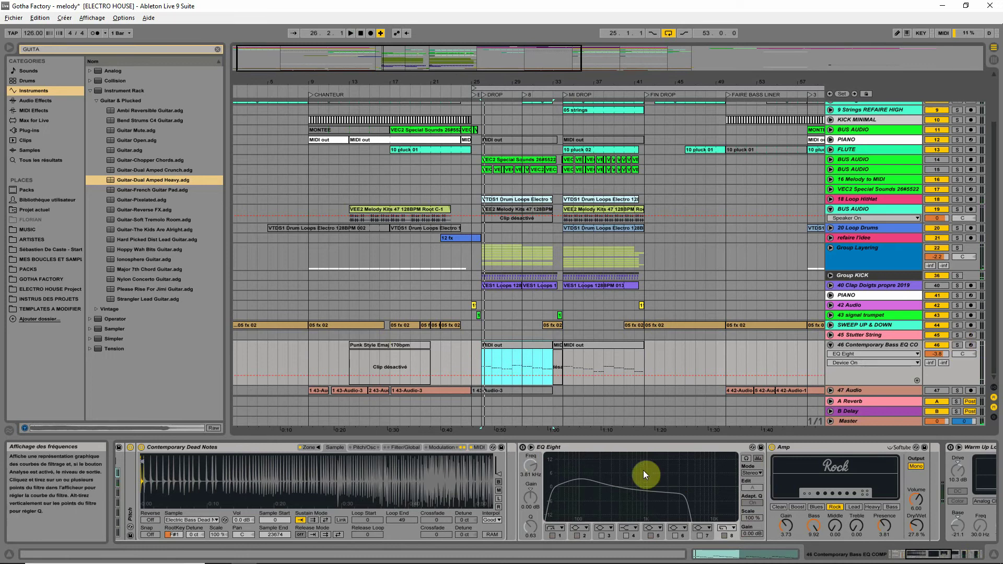
key(space)
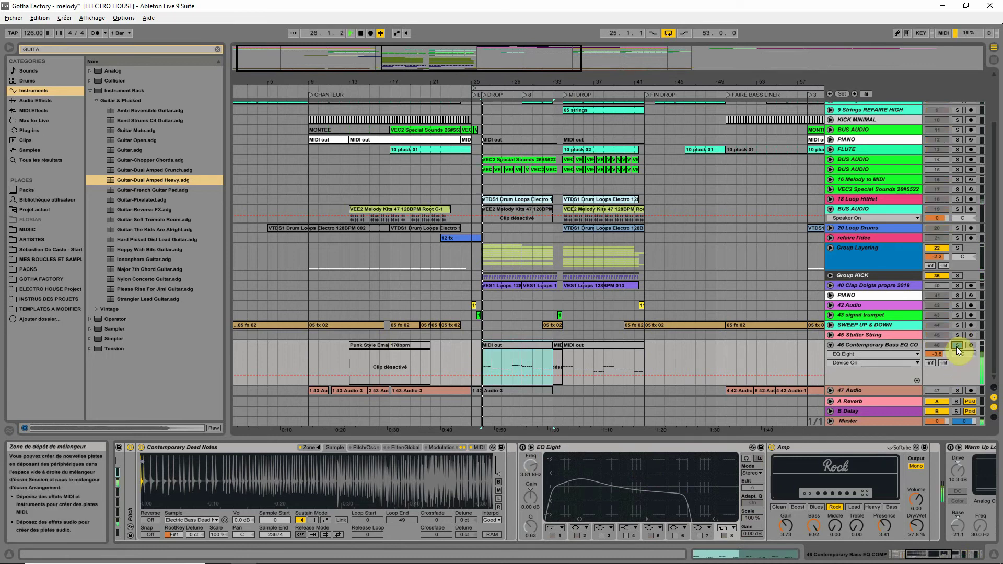
click(957, 345)
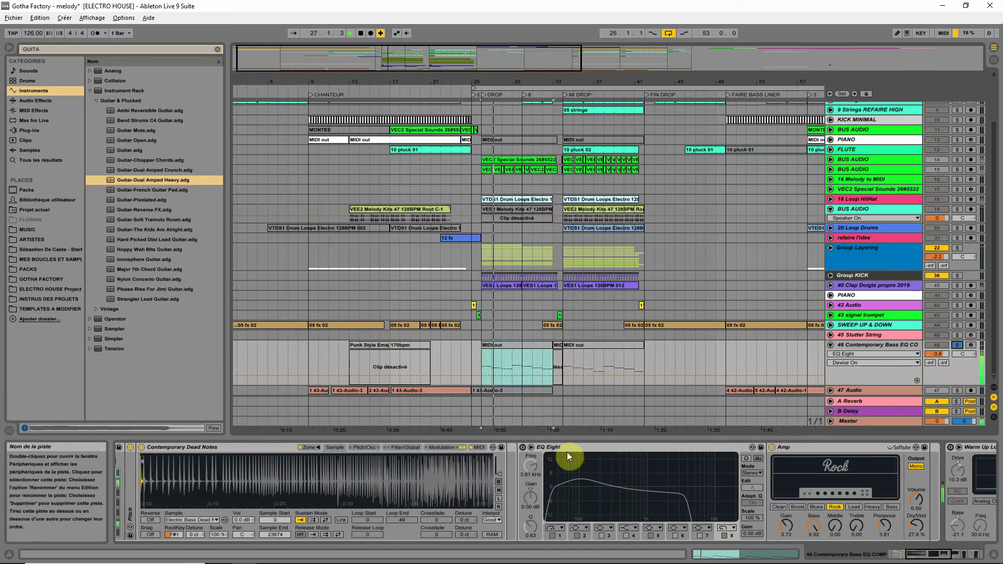
click(522, 448)
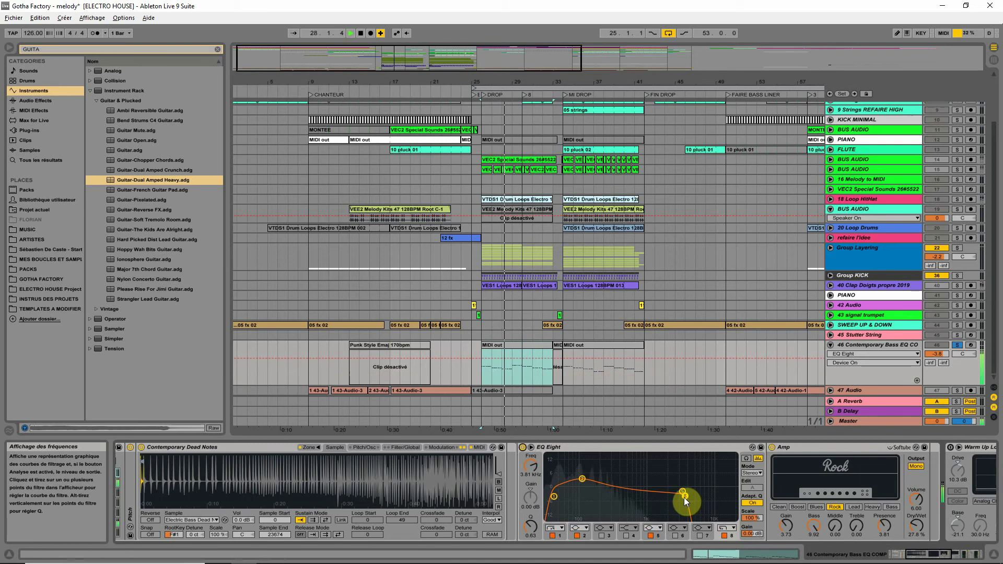
- Lower EQ Eight band 2 to 2.11 dB at 106 Hz and compare the bass with the EQ off and on
drag(583, 480, 585, 484)
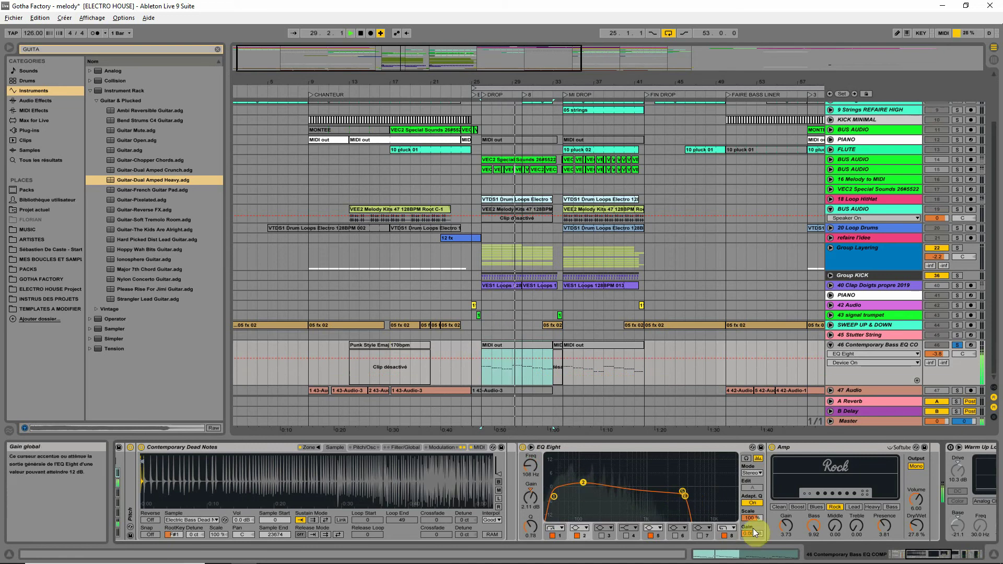
click(556, 501)
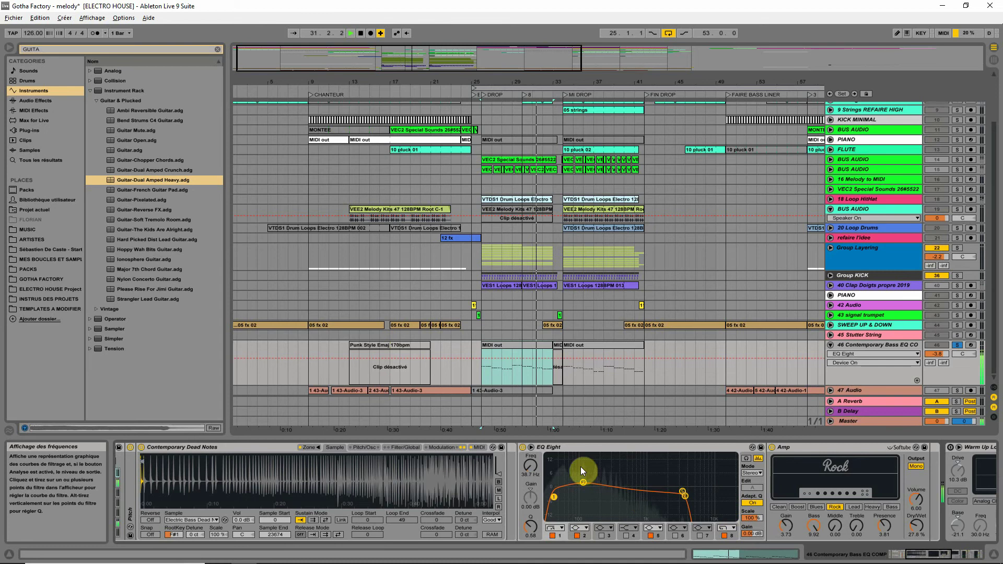
click(521, 447)
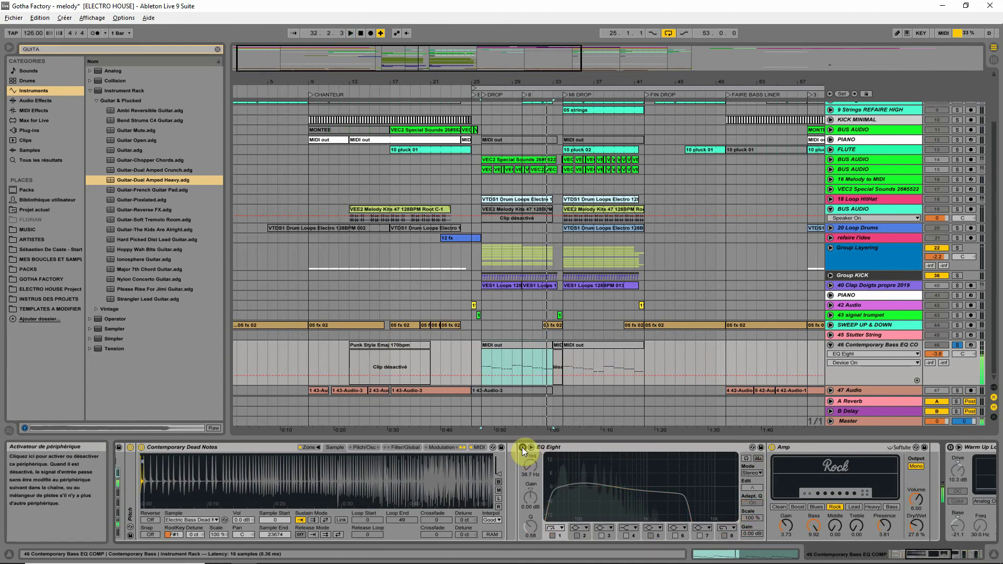
key(space)
click(522, 447)
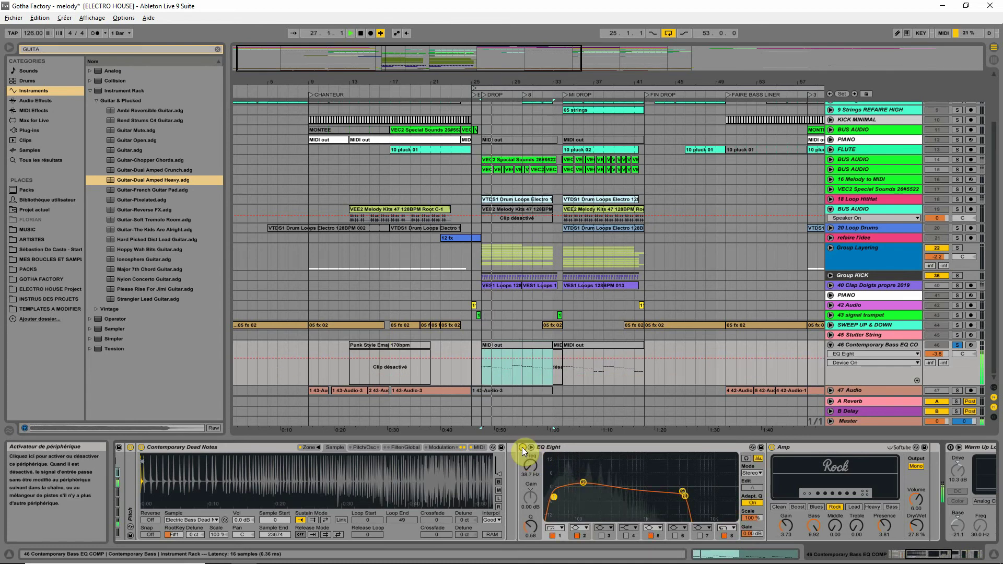
- Examine the Amp, Warm Up Lows, Compressor and Utility devices at the end of the bass chain
click(937, 555)
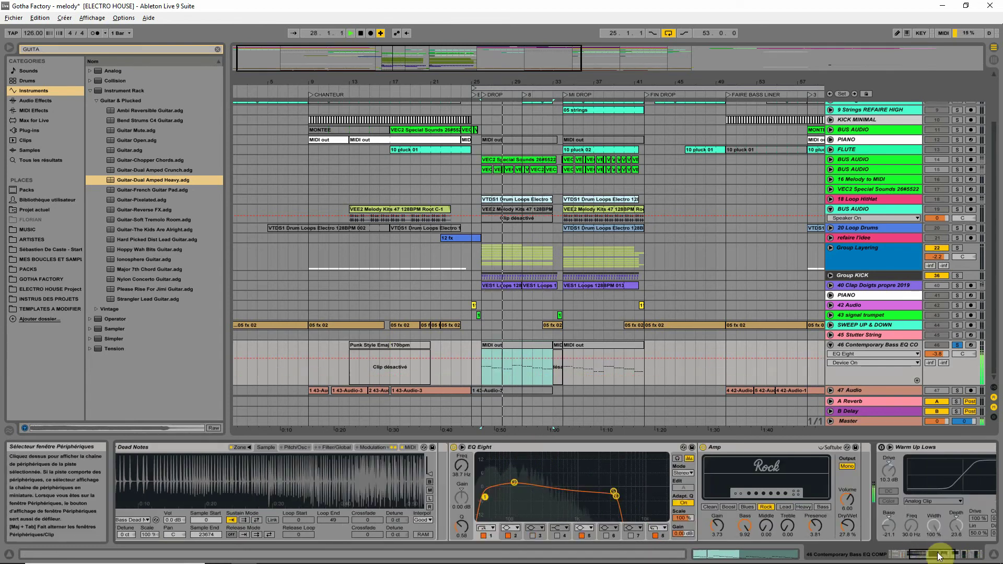
drag(939, 557, 967, 554)
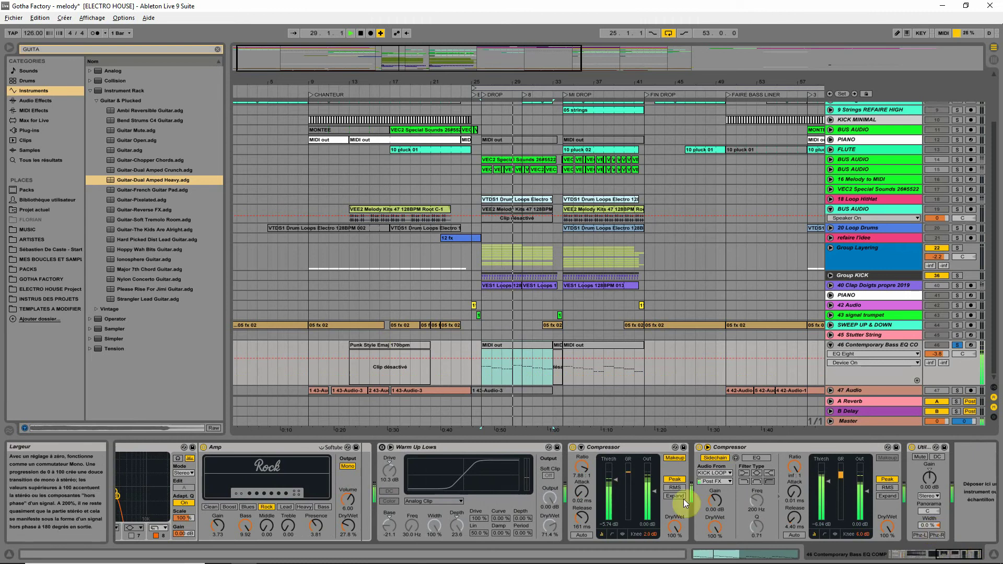
click(582, 467)
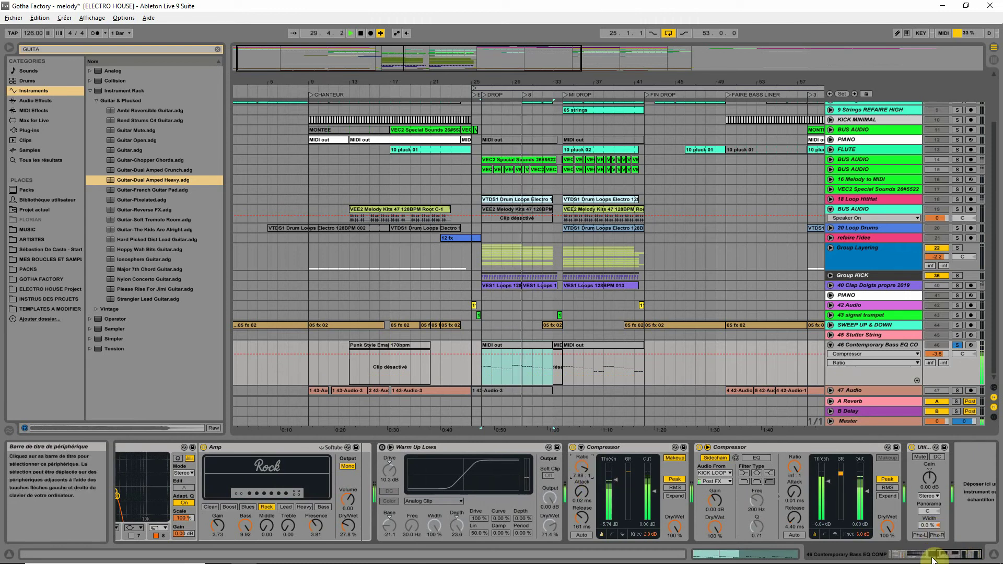
click(957, 555)
- Unsolo the bass track and lower its volume to -6.5 dB
click(959, 345)
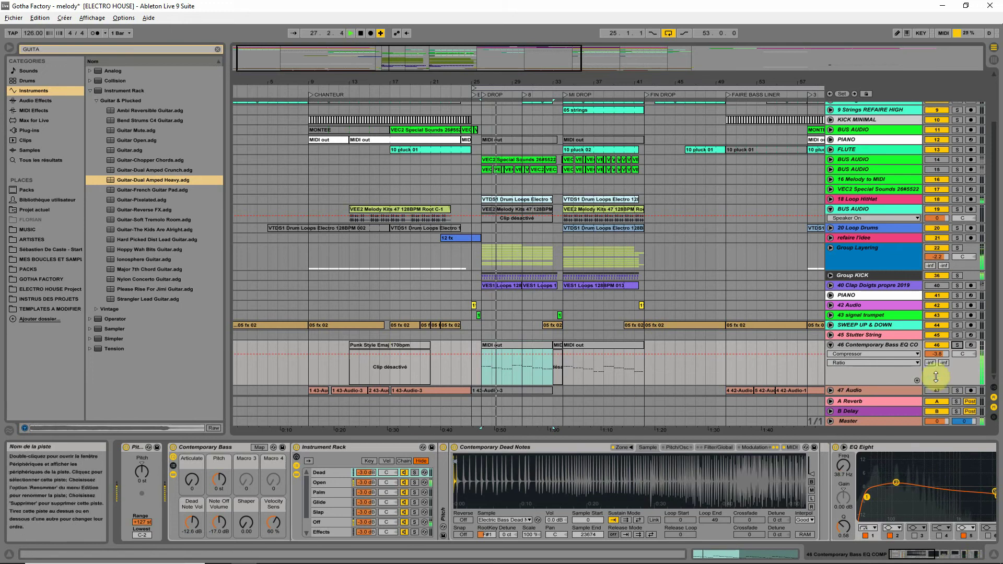
drag(938, 353, 939, 366)
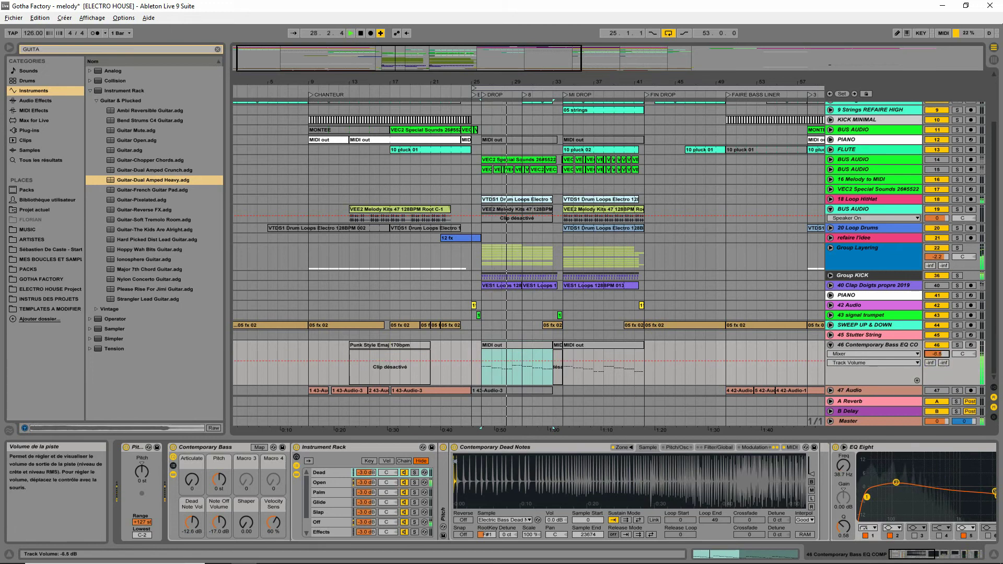
click(918, 559)
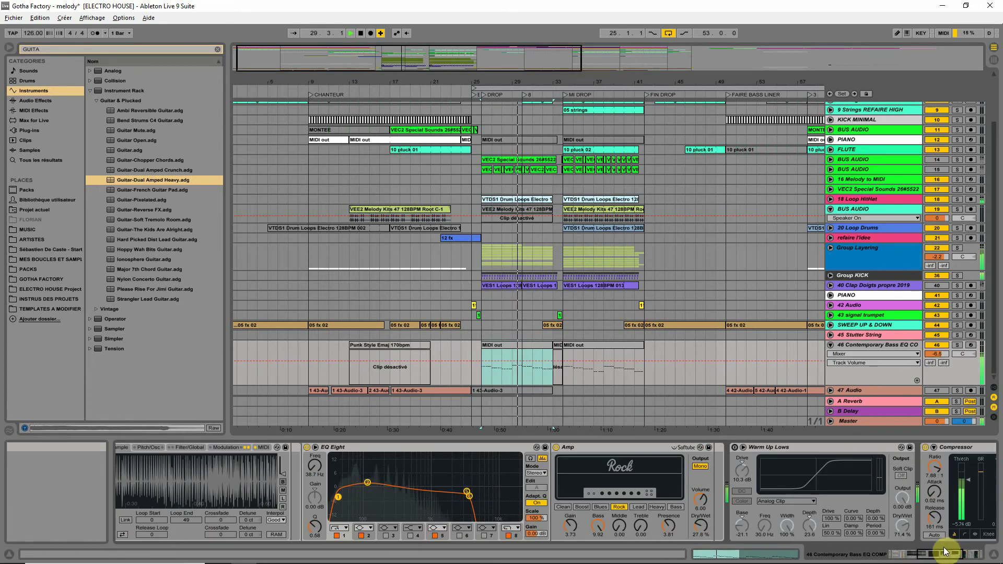
- Select the D#2 notes in bar 4 of the bass track's drop MIDI clip and transpose them by -12 semitones
double_click(533, 344)
scroll(542, 432, up, 2)
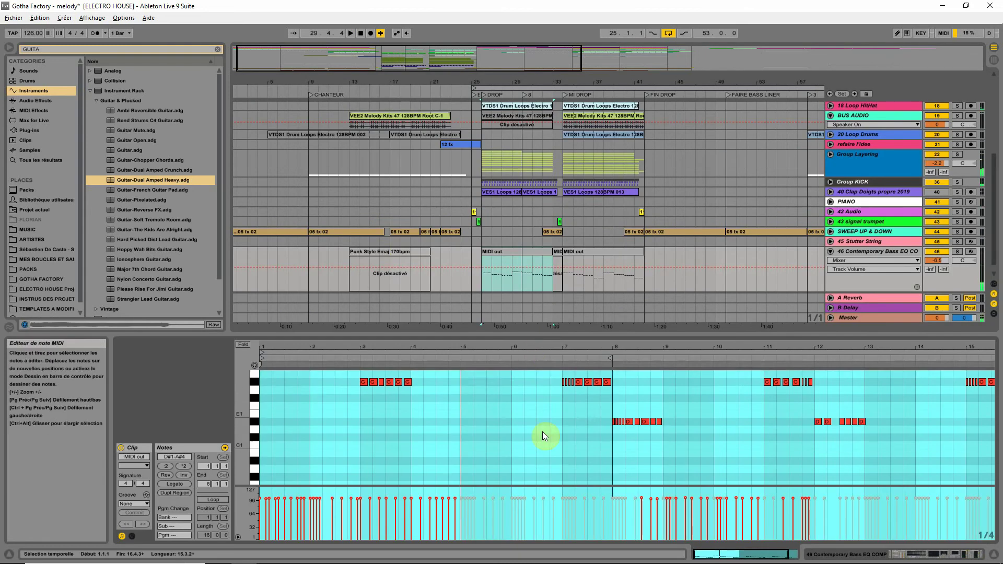
key(space)
drag(481, 387, 409, 396)
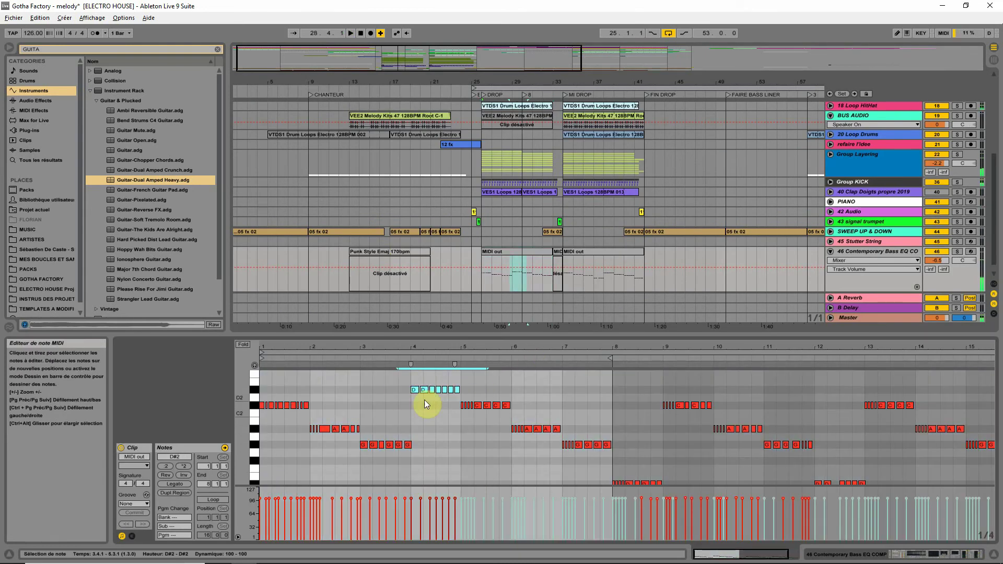
scroll(397, 424, down, 1)
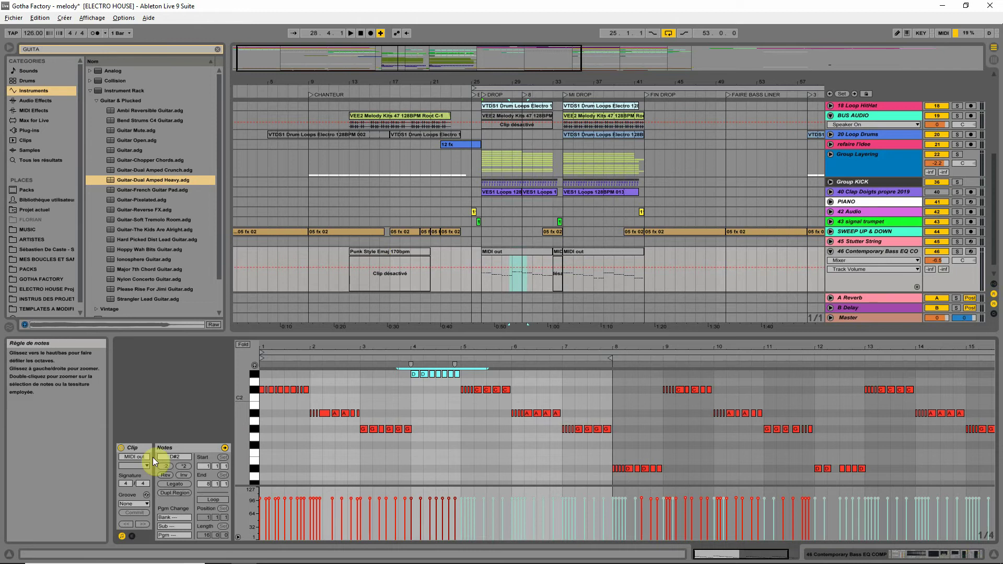
click(180, 459)
text(-12)
key(Return)
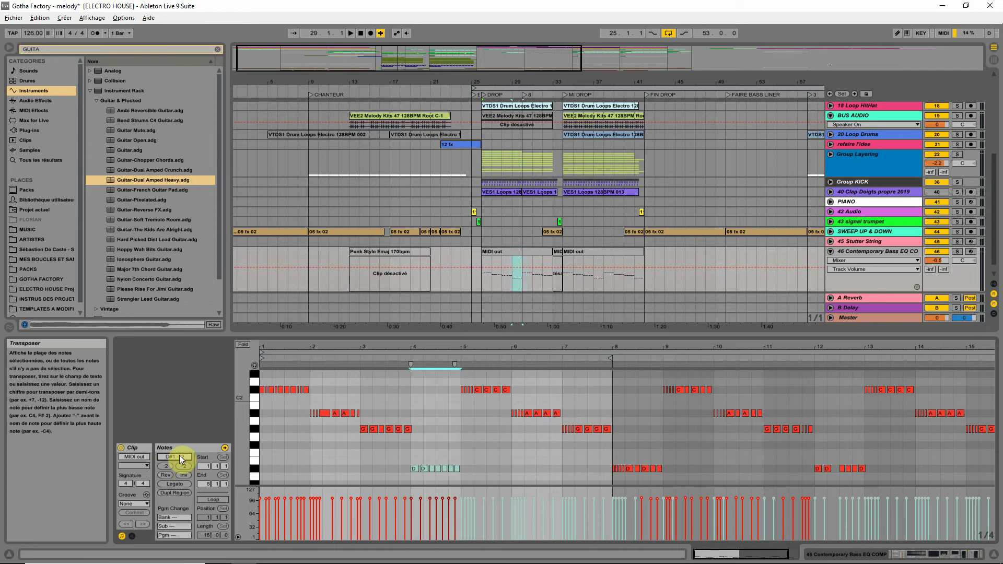
- Raise the velocity of the D#1 notes in the clip's bar 4 to 116 and restart playback
key(space)
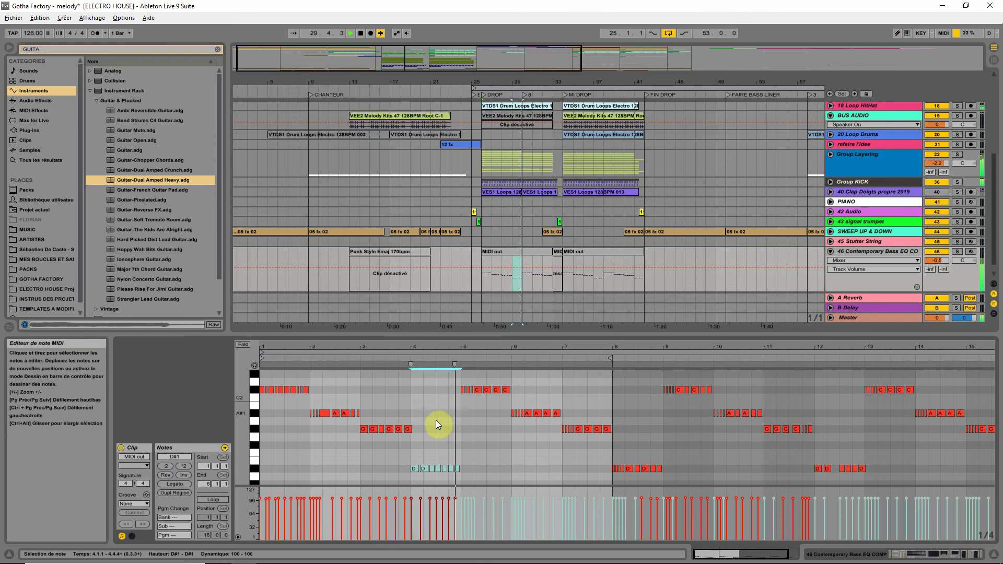
key(space)
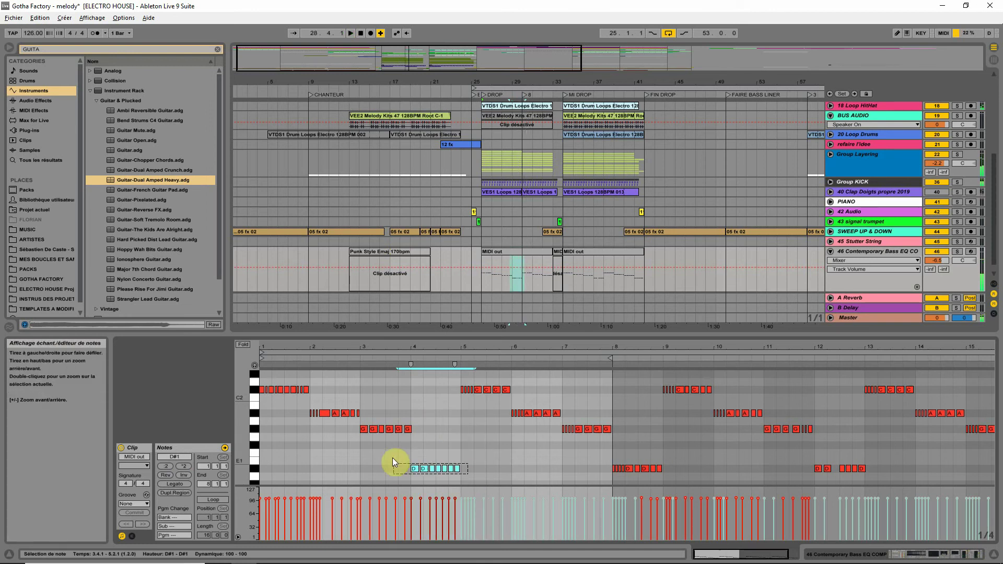
drag(425, 500, 421, 491)
key(space)
- Examine the transposed notes around bar 4 of the bass clip while playing the drop
click(396, 360)
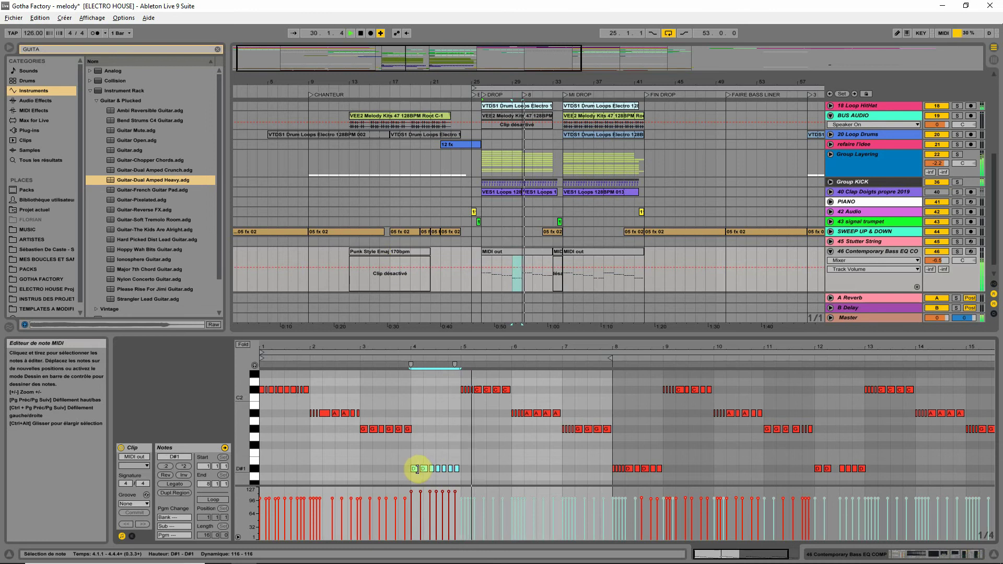
drag(410, 347, 393, 451)
click(392, 454)
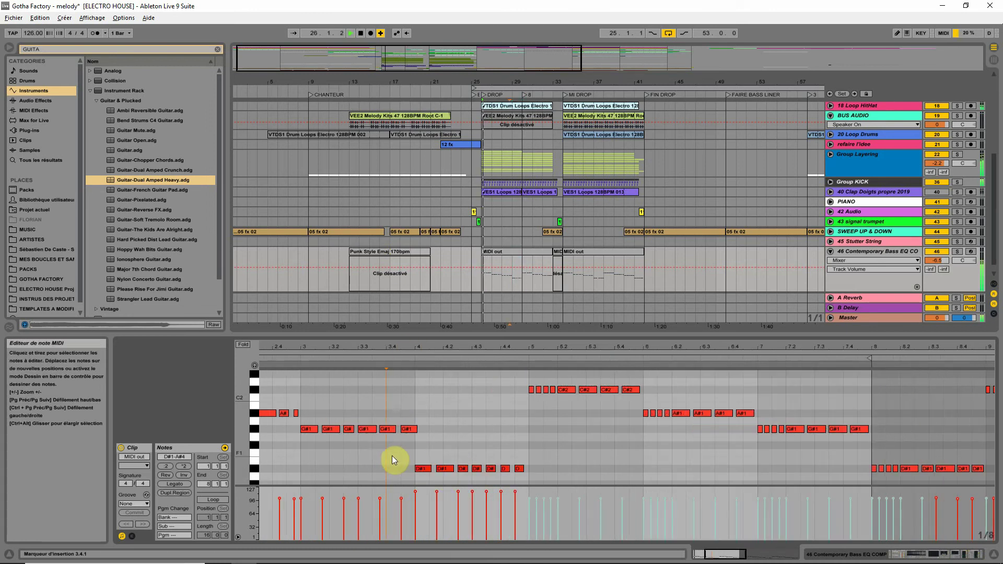
click(396, 353)
key(space)
key(space)
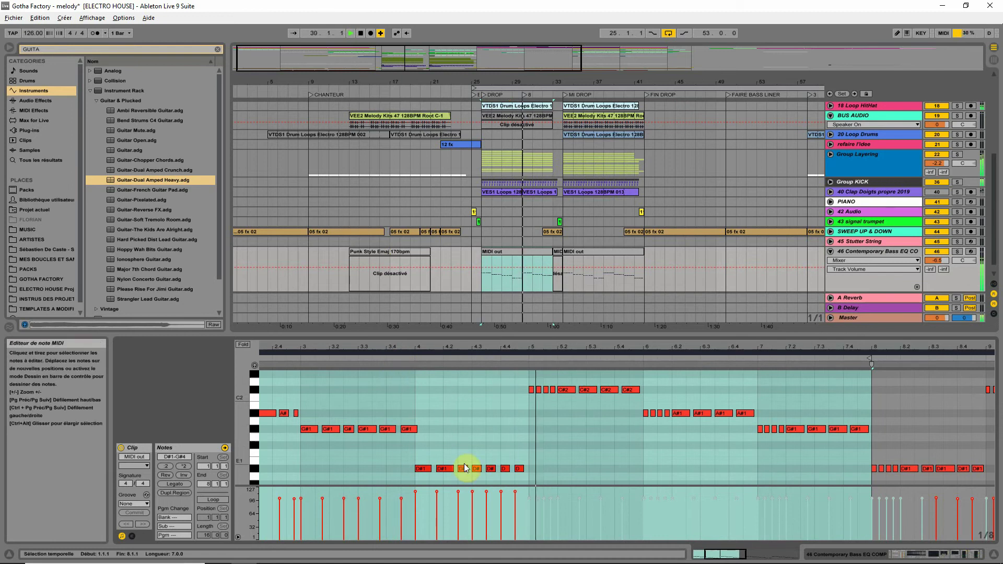
key(space)
- Show the bass track's Utility Gain automation and raise the gain slightly over bar 29
drag(516, 285, 519, 280)
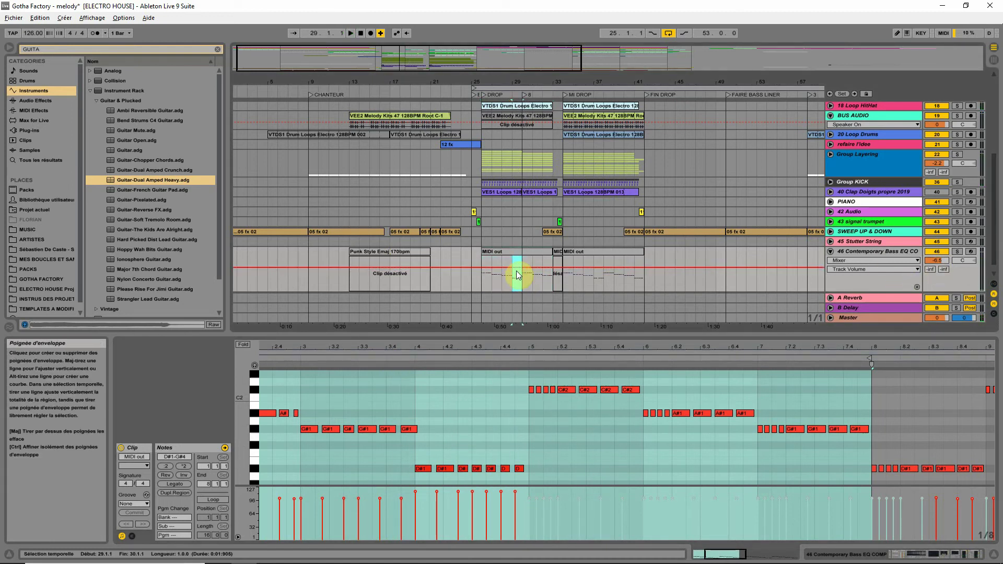
click(882, 253)
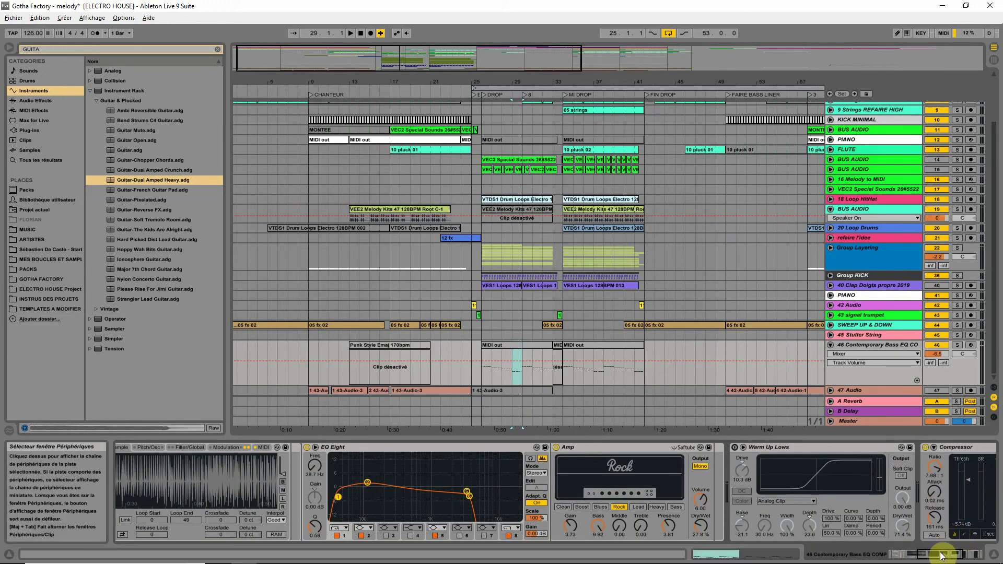
drag(941, 552, 972, 553)
click(922, 485)
click(535, 353)
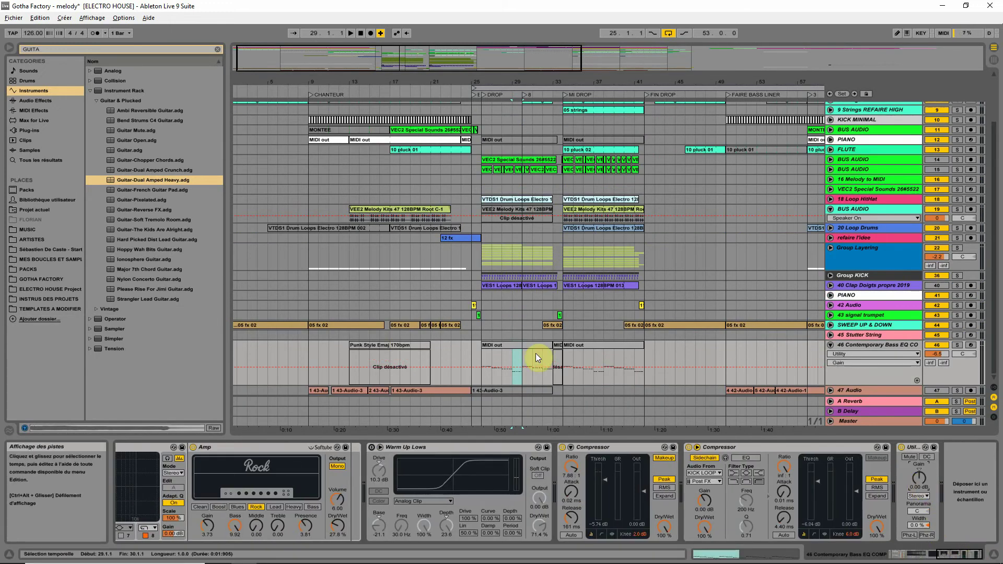
drag(519, 372, 517, 371)
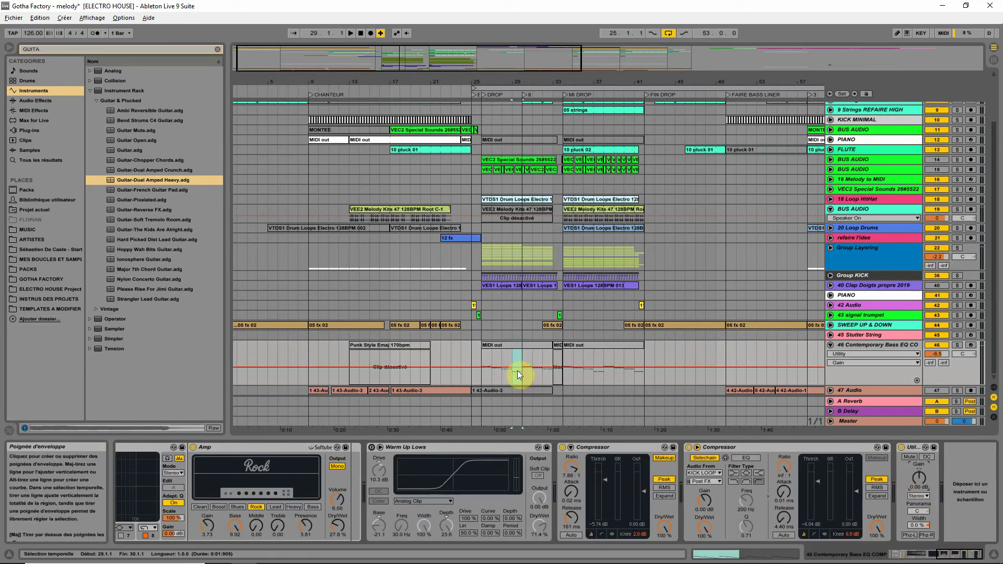
- Play the drop from bar 26 and enlarge the bass track to check the bar 29 gain automation
click(506, 345)
key(space)
drag(505, 81, 508, 112)
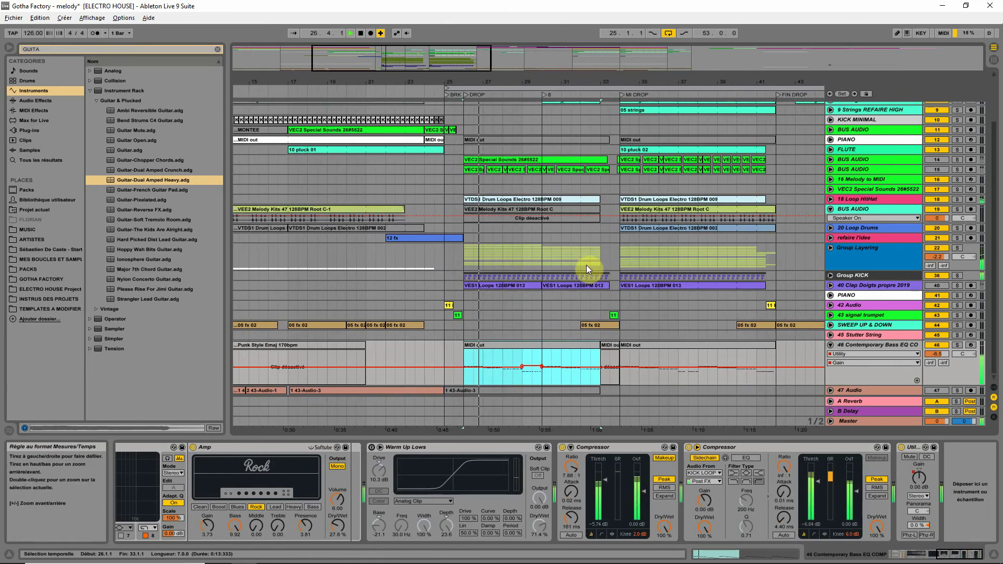
key(space)
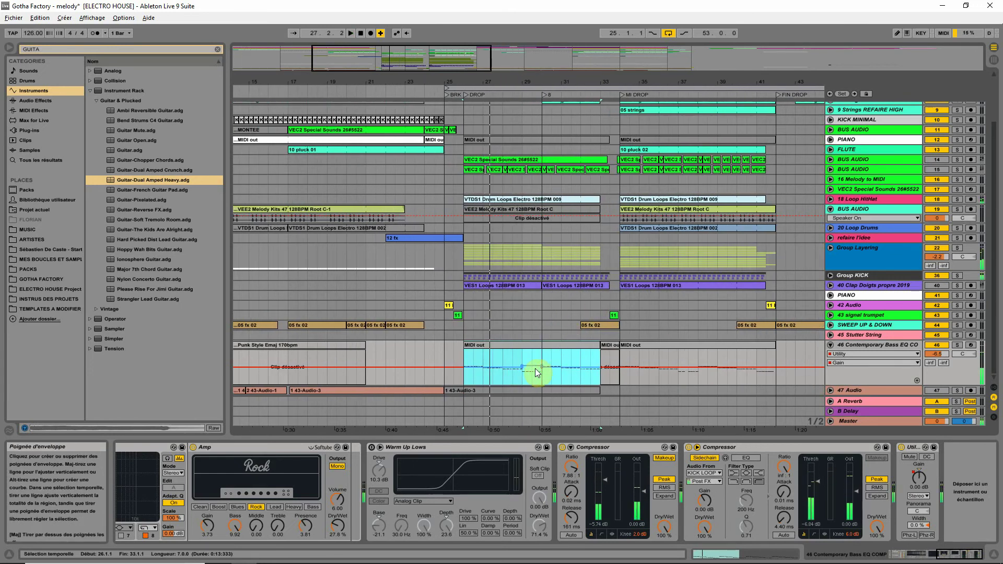
key(space)
drag(896, 385, 897, 421)
scroll(620, 316, down, 2)
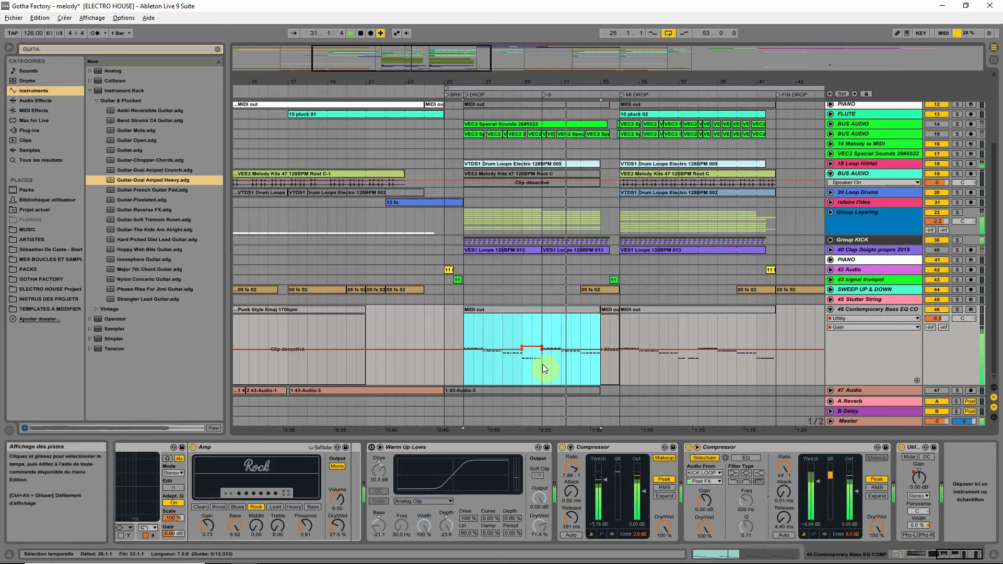
- Split the bass track's deactivated bar 33 clip at 33.3.1 and reactivate its first half
click(610, 318)
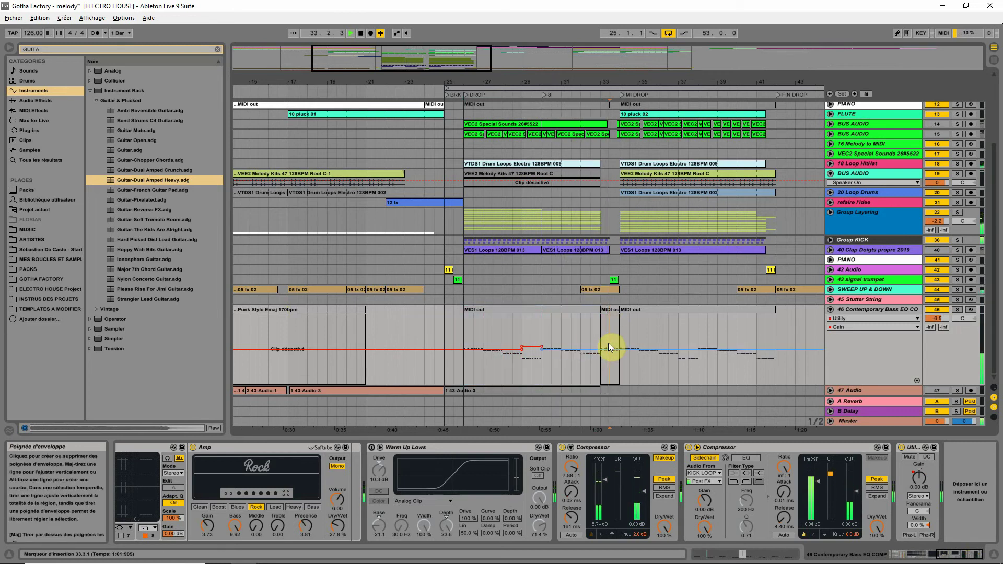
click(522, 360)
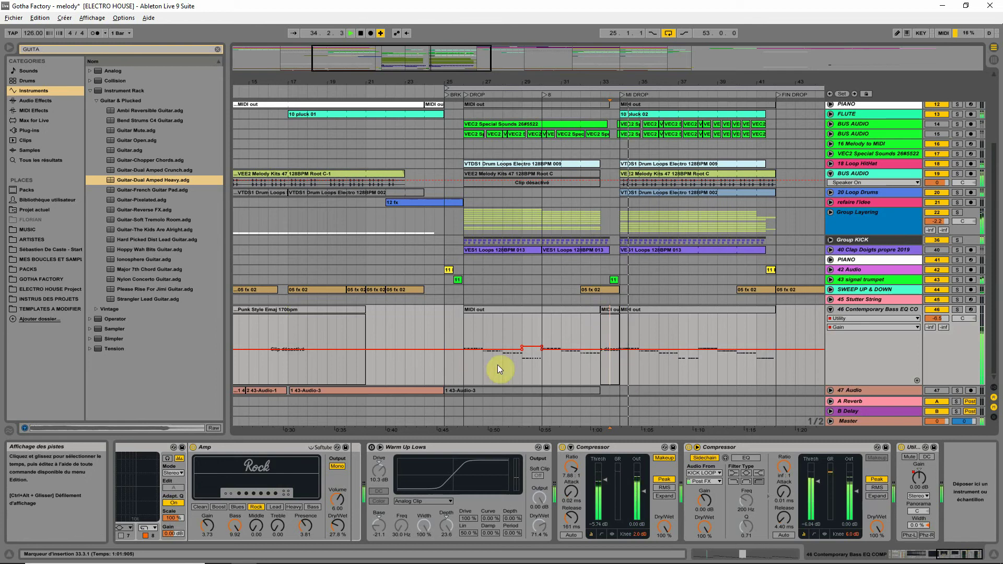
key(space)
drag(529, 360, 603, 361)
key(space)
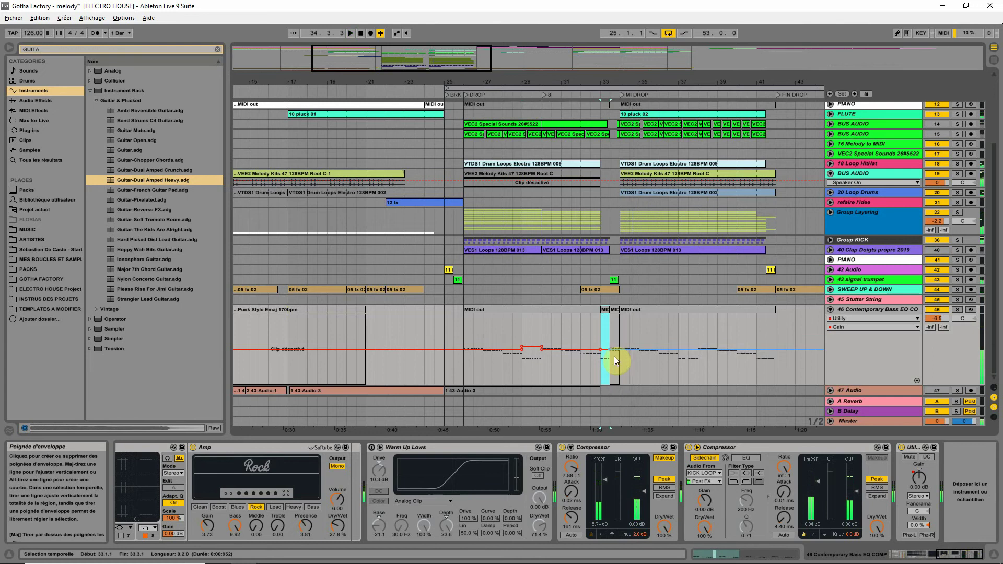
- Duplicate bars 26 to 33 of the bass track, including the gain automation, onto the MI DROP section starting at bar 34
key(space)
key(space)
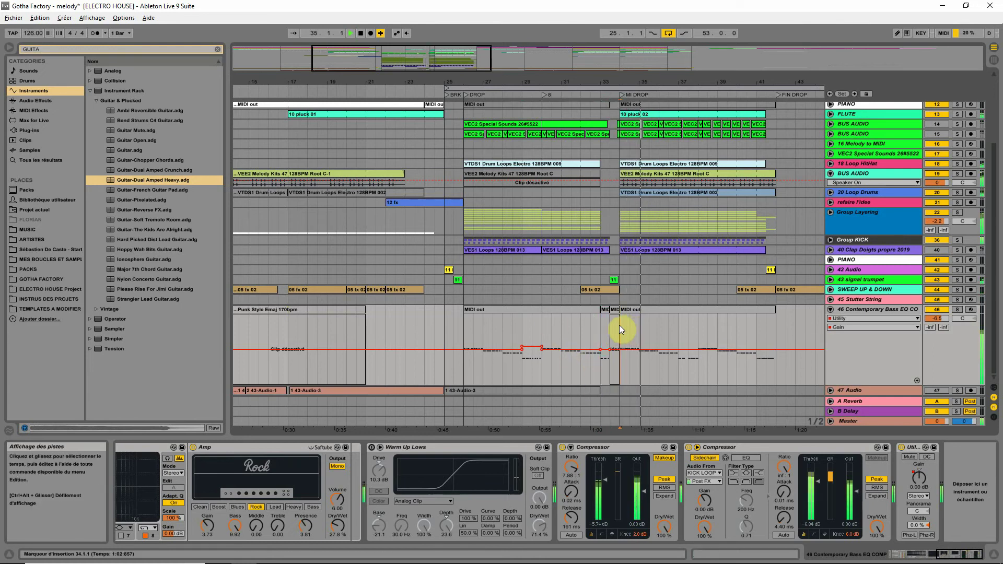
drag(619, 325, 468, 341)
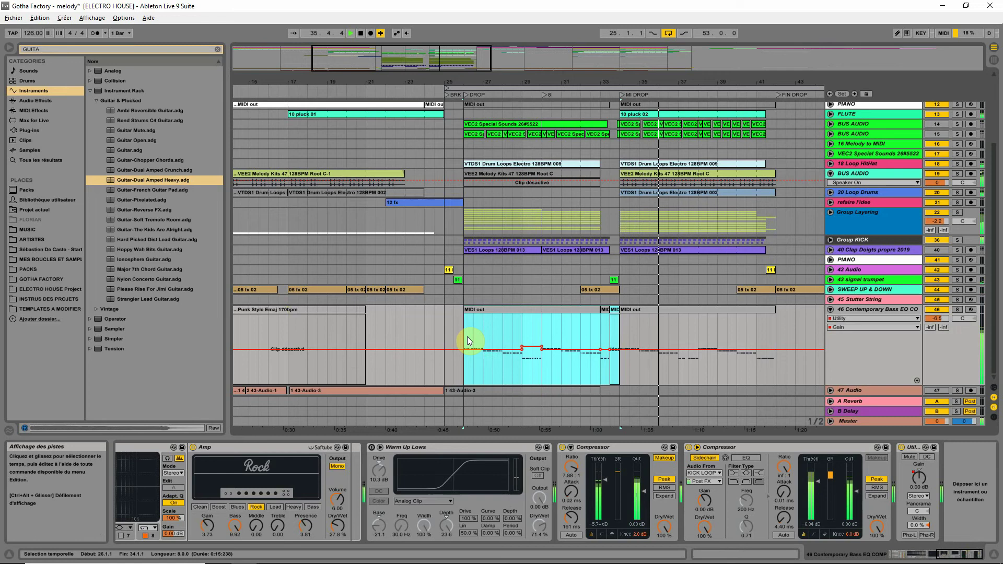
key(ctrl+d)
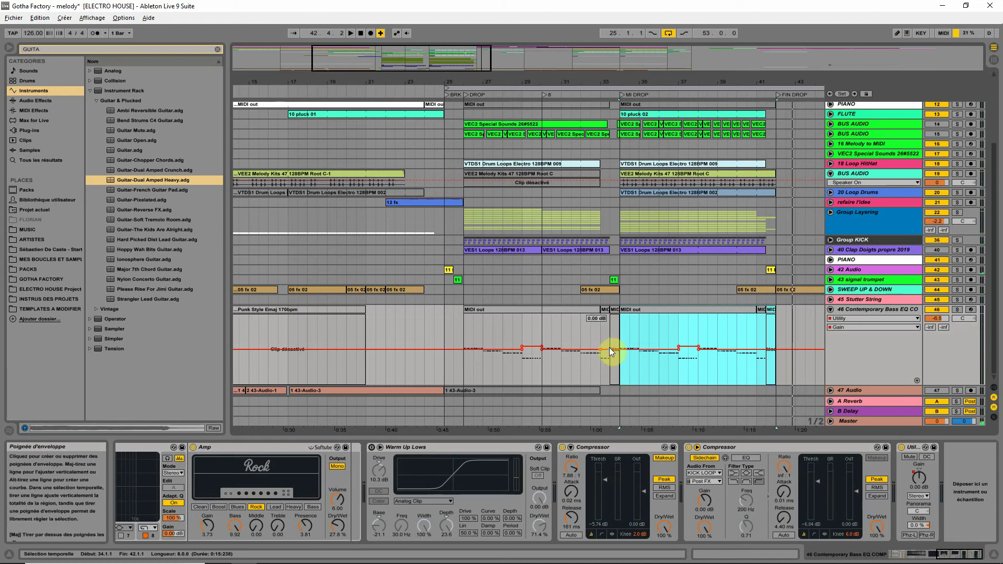
click(653, 369)
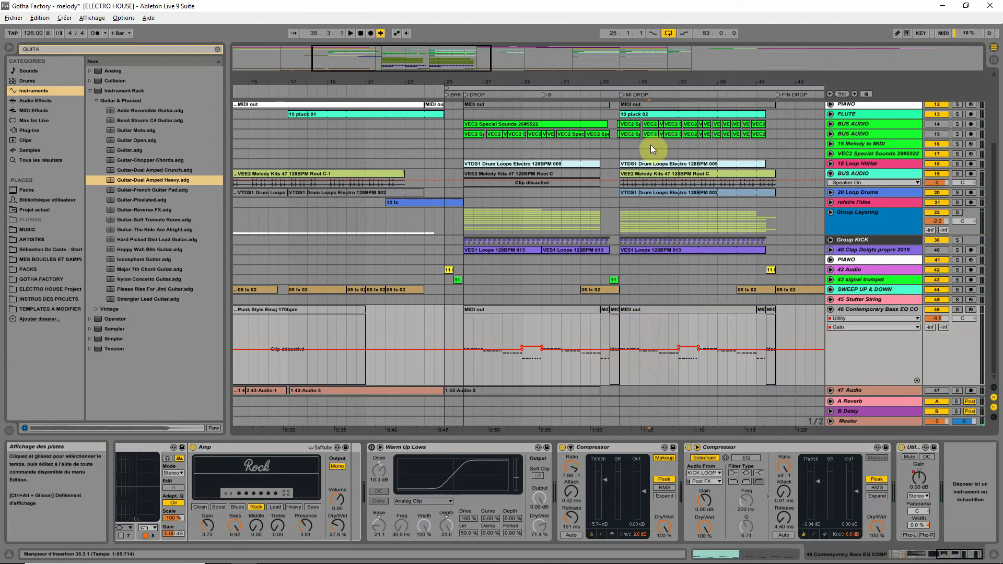
- Fold the bass track and play the section before the drop from the MELODY track's chords clip at bar 17
drag(632, 83, 492, 84)
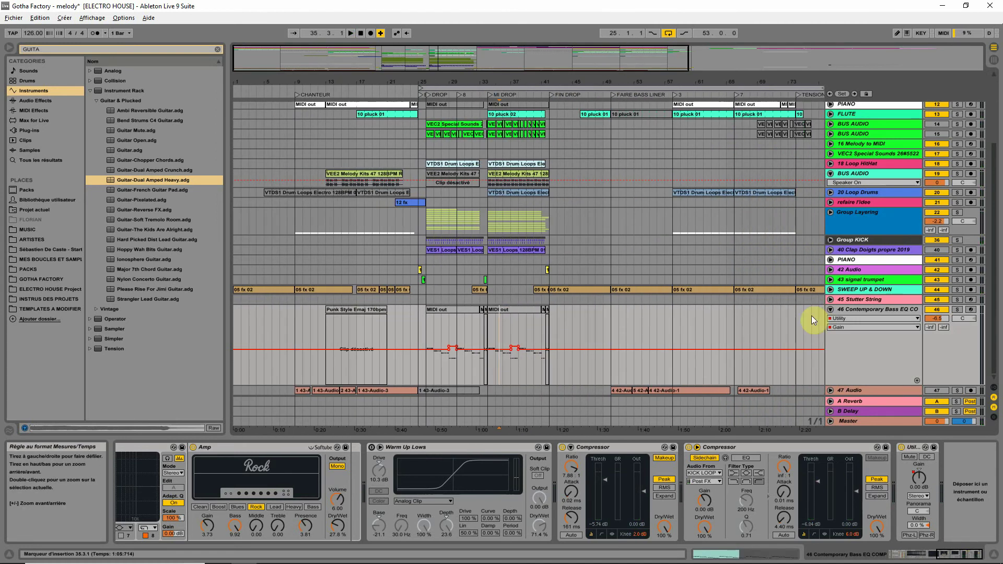
click(830, 310)
scroll(373, 380, up, 5)
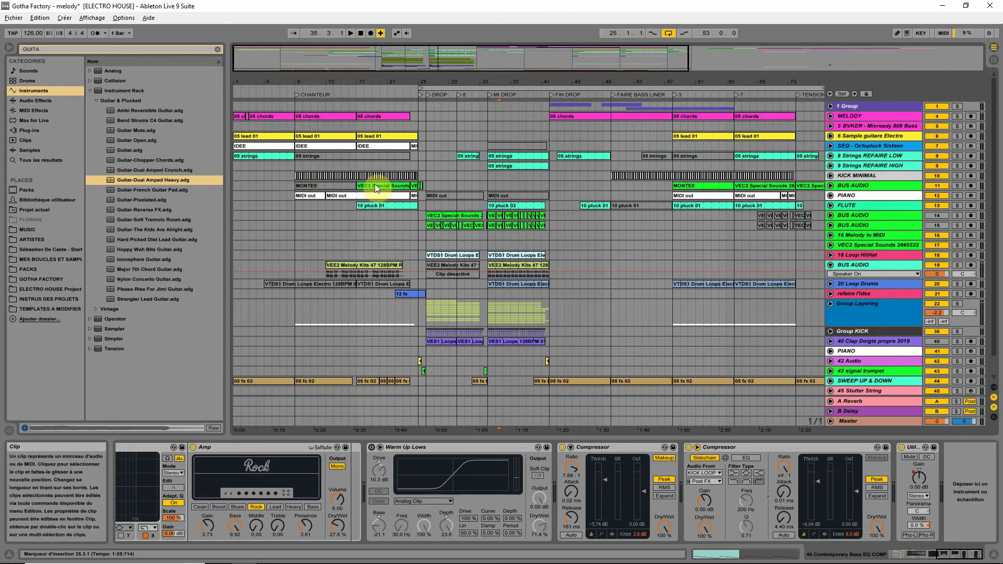
click(378, 116)
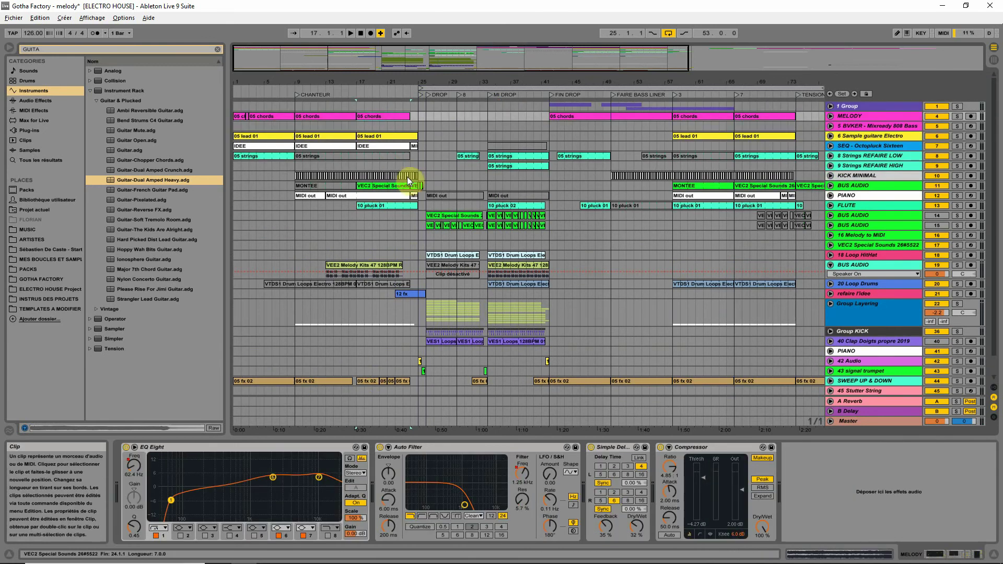
scroll(512, 321, down, 1)
key(space)
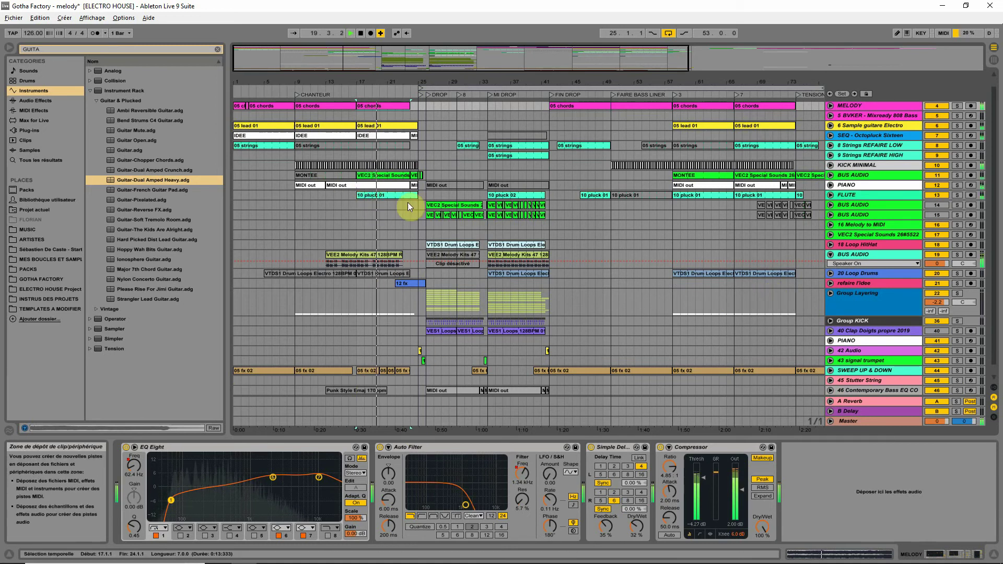
- Audition the FLUTE track in solo from bar 17, followed by the KICK MINIMAL and BUS AUDIO (track 11) tracks
click(957, 195)
key(space)
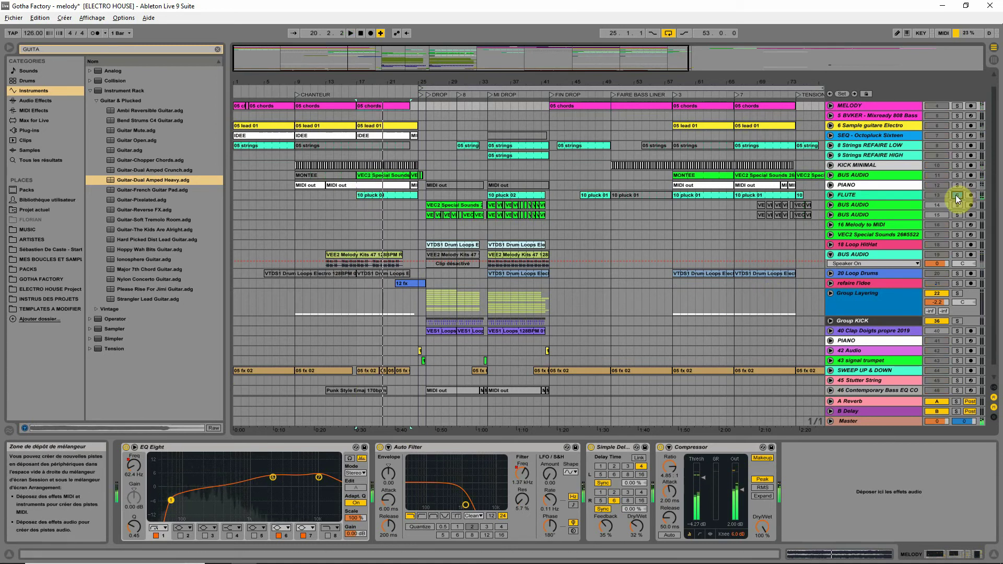
click(371, 195)
key(space)
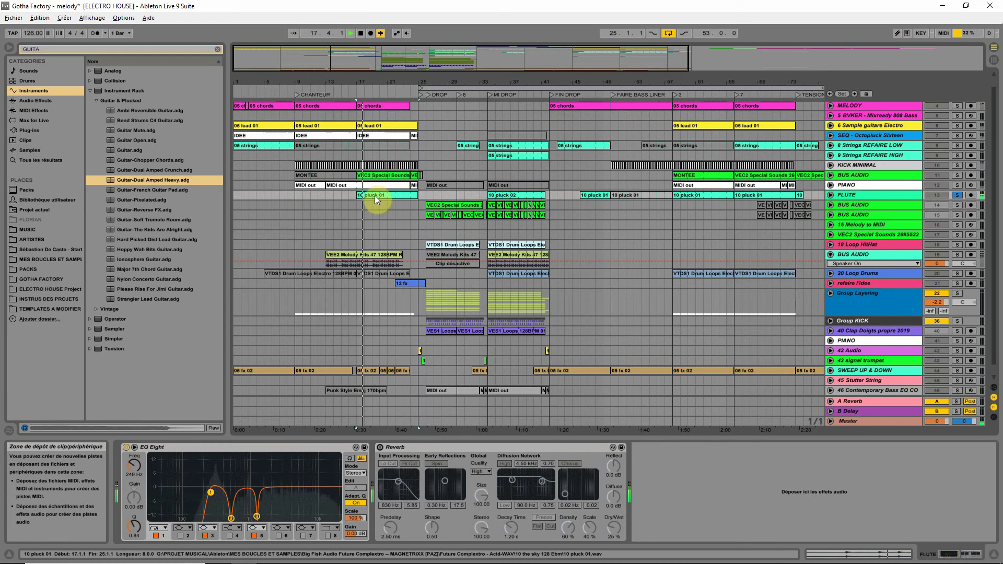
click(958, 165)
click(955, 175)
key(space)
key(space)
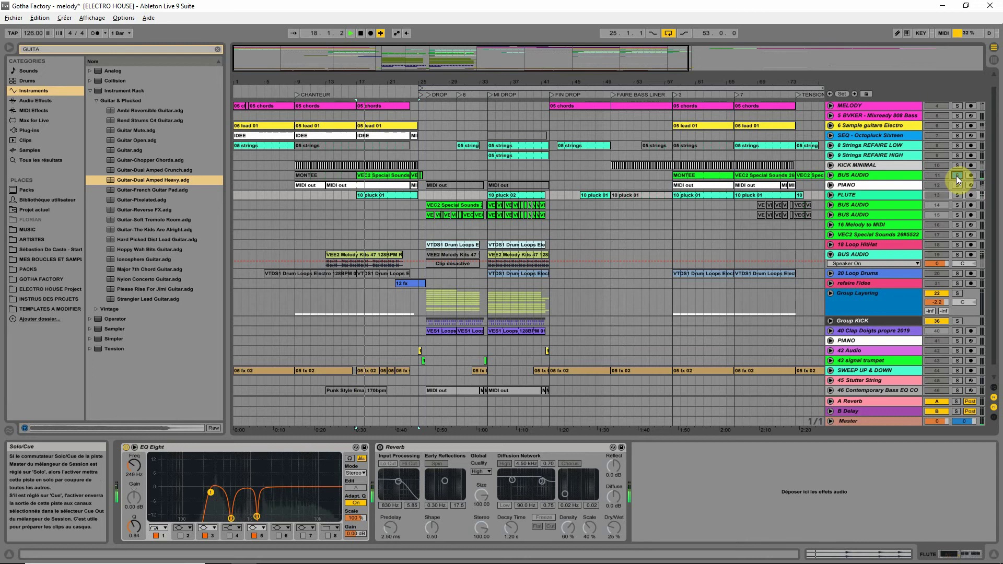
- Audition the Sample guitare Electro and SEQ - Octopluck Sixteen tracks in solo, and restore all tracks to the mix
click(957, 126)
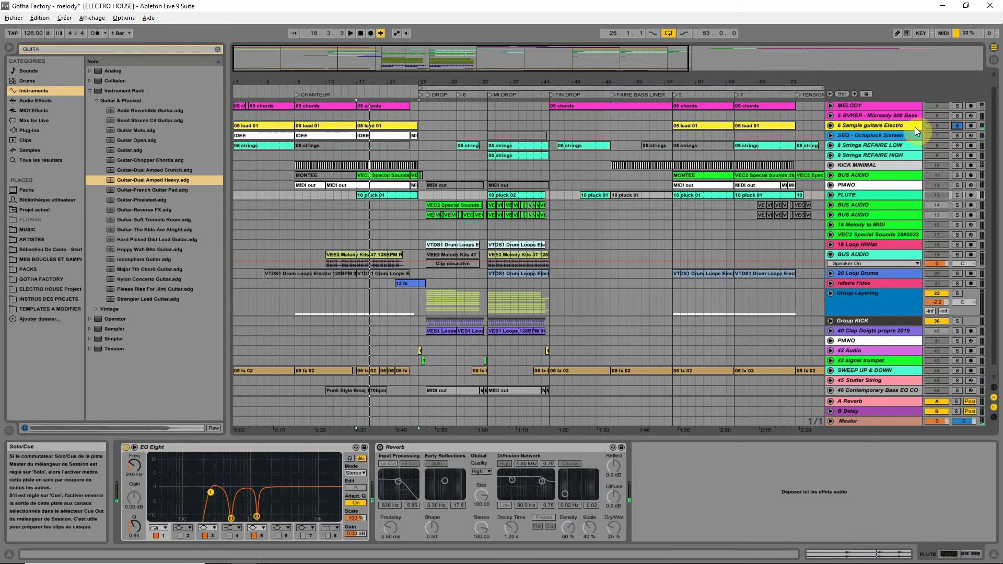
click(956, 135)
key(space)
key(space)
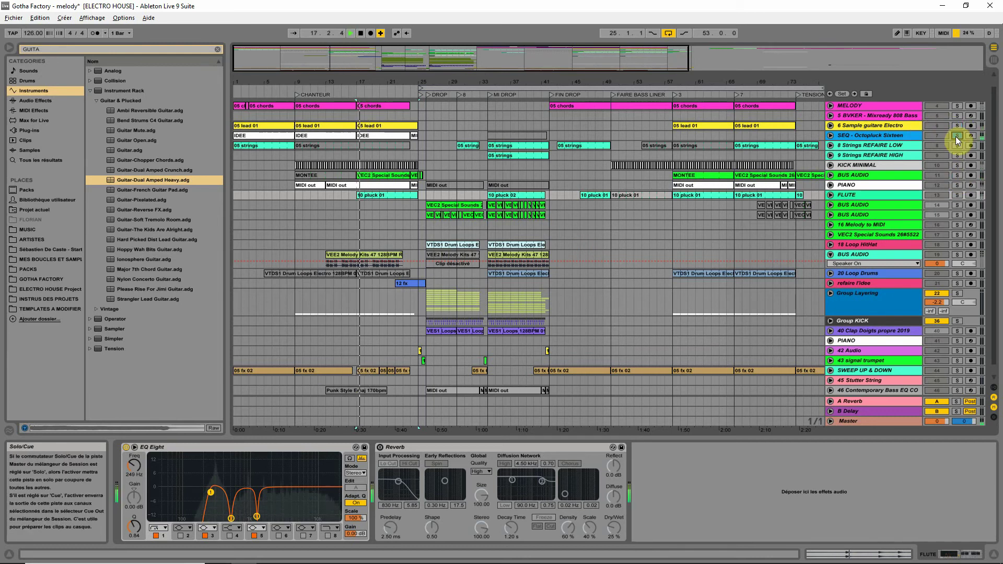
key(space)
click(956, 135)
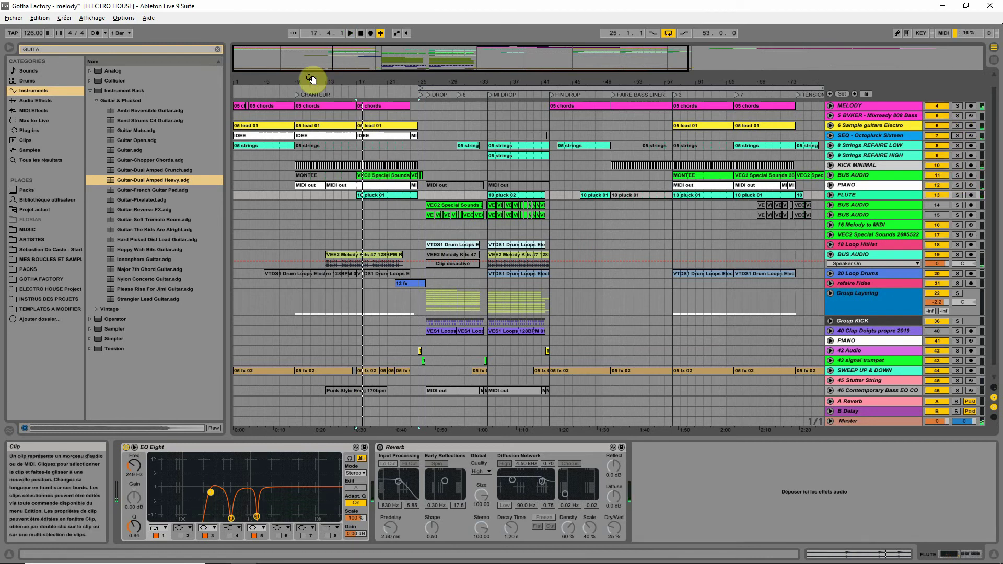
- Play the full mix from the chords clip at bar 17 through to the drop
drag(311, 79, 319, 90)
click(404, 104)
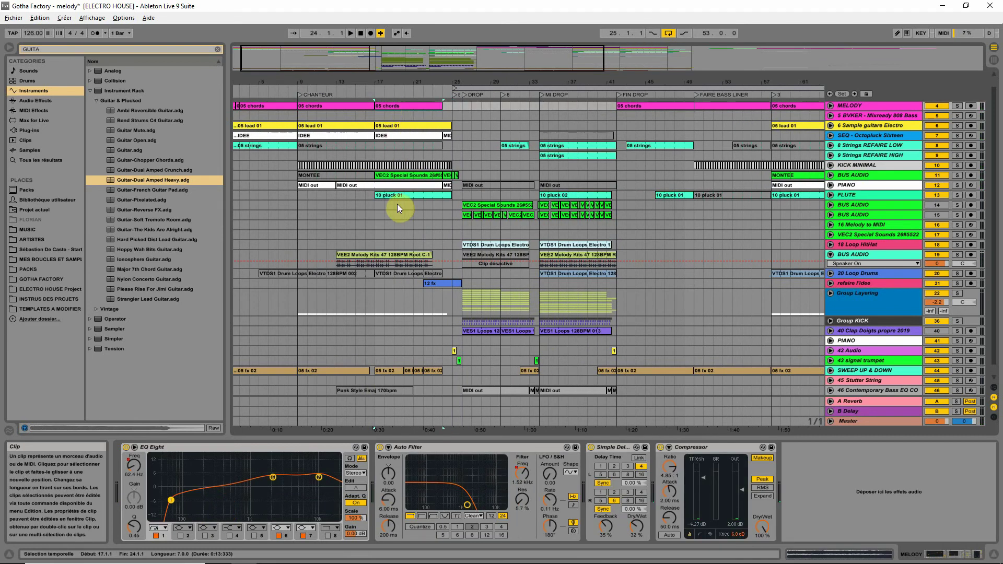
click(397, 204)
click(387, 102)
key(space)
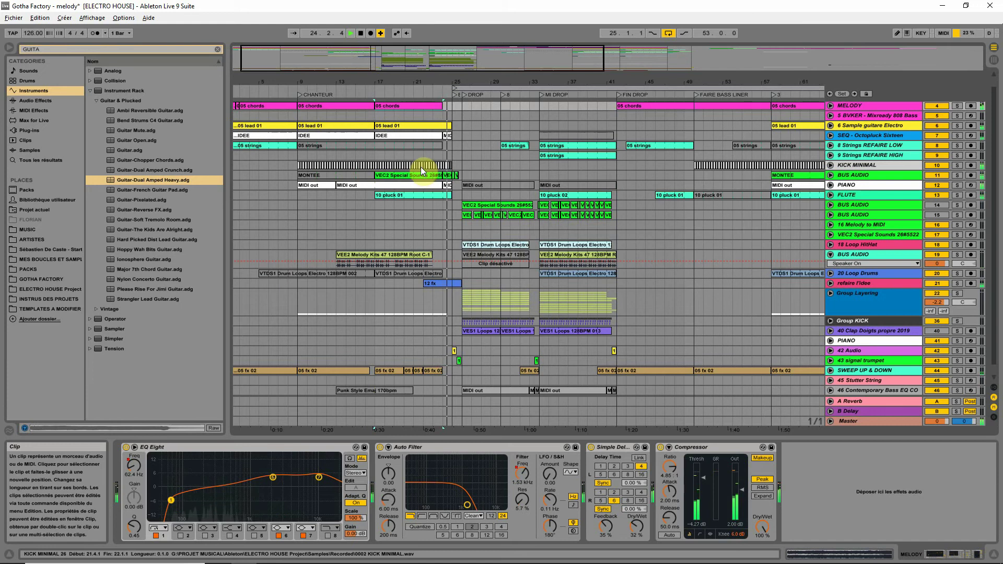
- Copy the bar 24 VEC2 Special Sounds clip on BUS AUDIO track 11 to bar 26 and select that bar
click(436, 176)
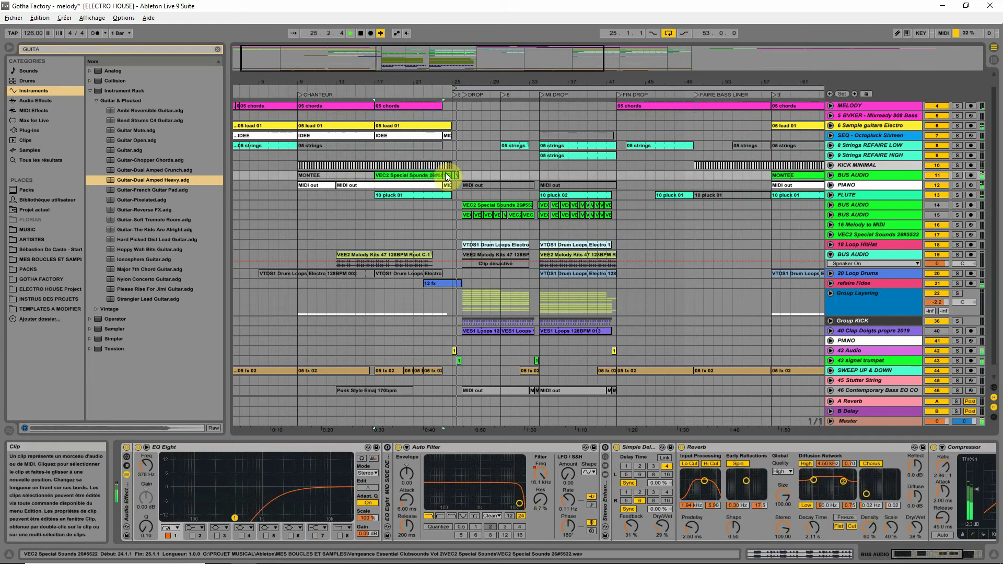
drag(449, 175, 472, 179)
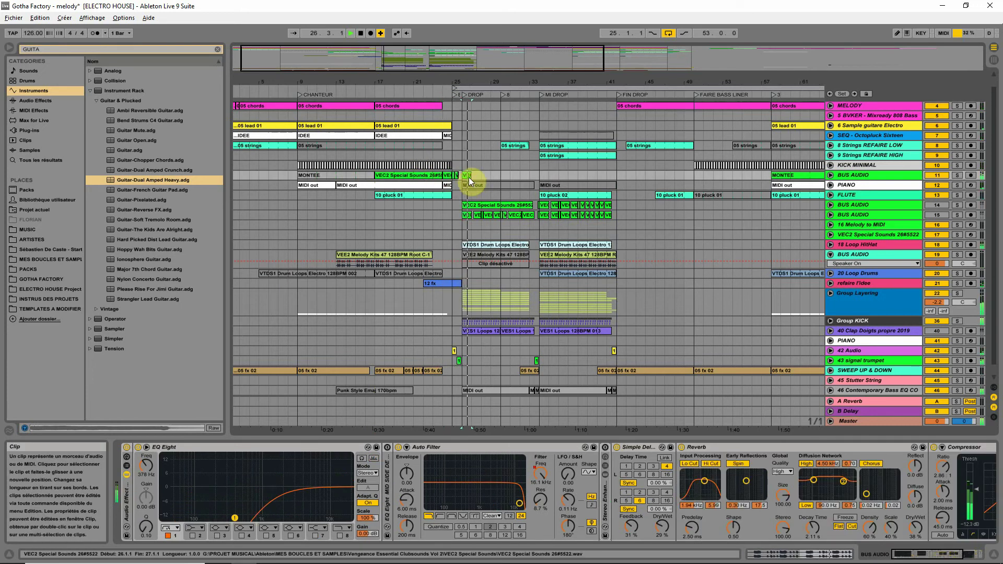
click(488, 178)
drag(488, 178, 473, 176)
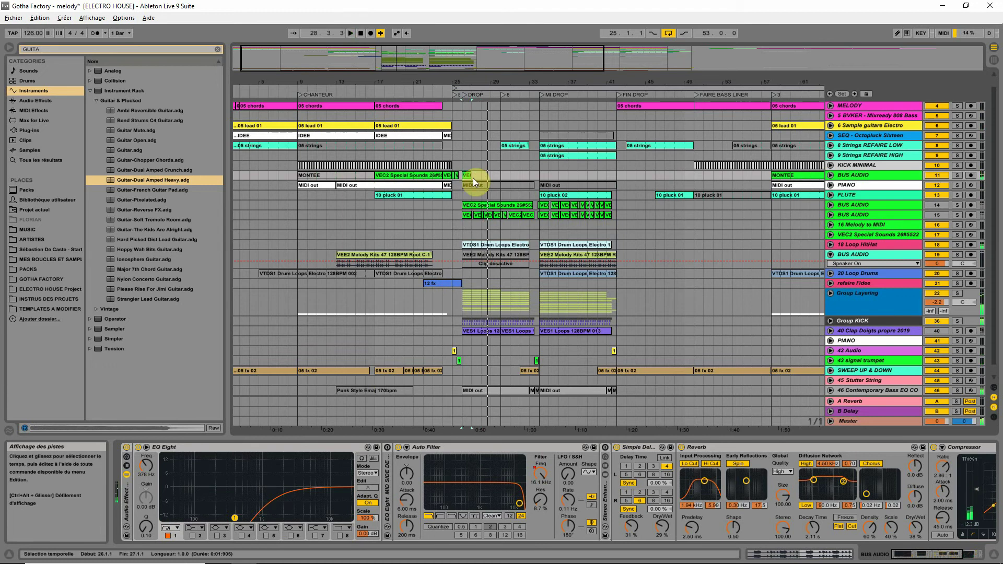
- Paste copies of the bar 26 VEC2 Special Sounds clip end to end over bars 27 to 33
click(485, 172)
key(ctrl+v)
key(space)
key(ctrl+v)
key(ctrl+v)
key(ctrl+v)
key(ctrl+v)
key(ctrl+v)
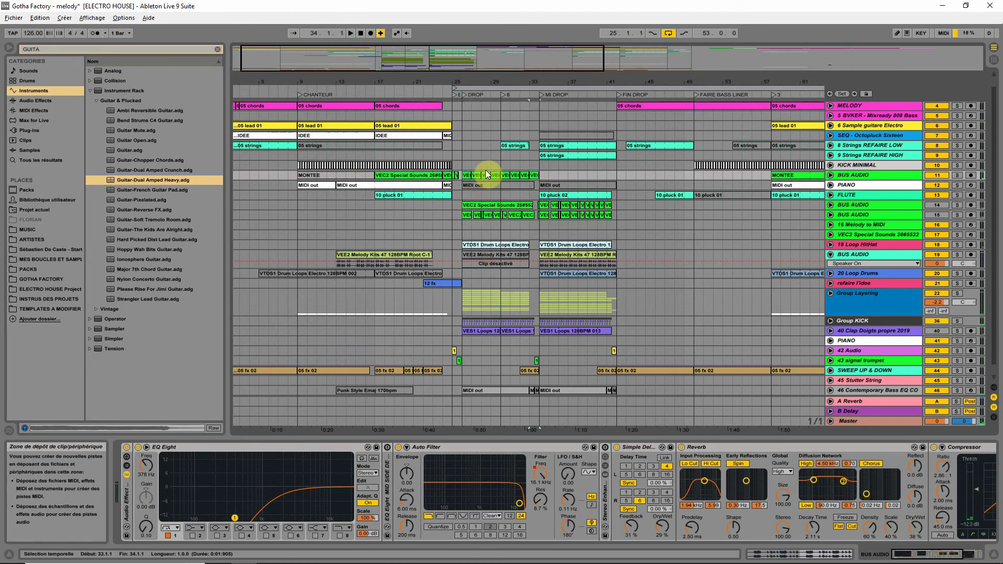
- Unfold BUS AUDIO track 11 and lower the volume automation point at the start of bar 26 to the minimum
click(830, 175)
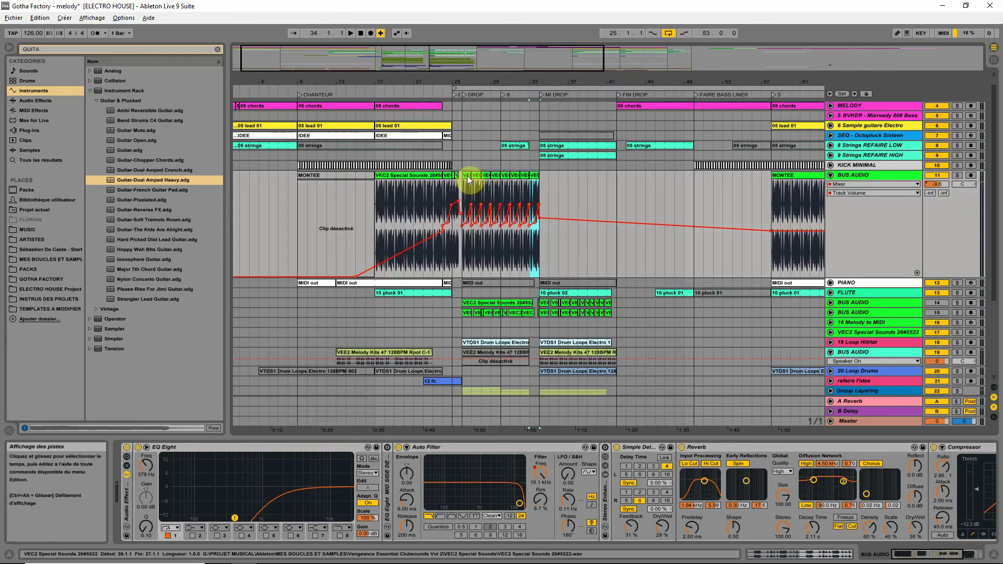
click(460, 88)
drag(462, 82, 463, 123)
click(481, 243)
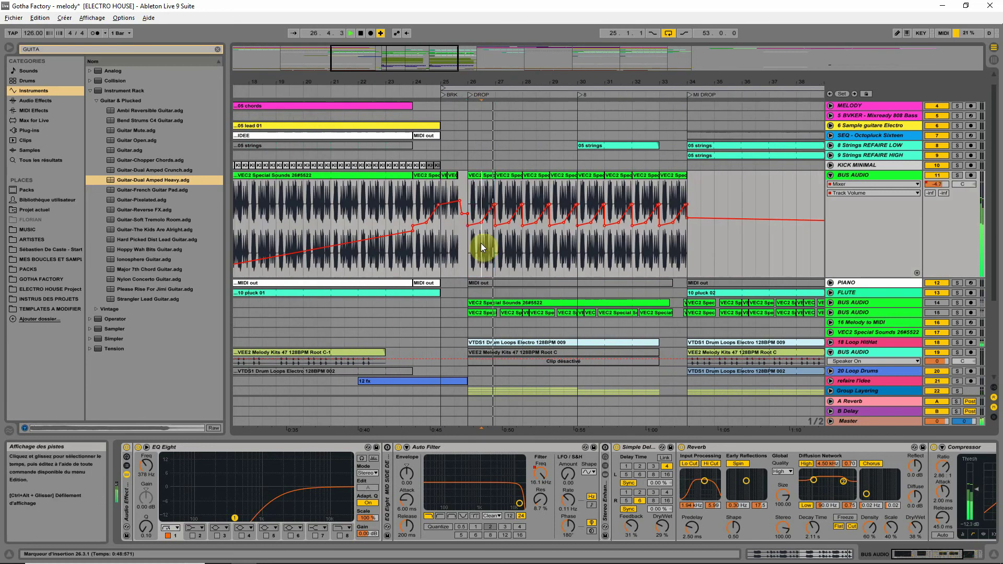
drag(468, 226, 467, 275)
- Duplicate the bar 26 clip with its reshaped volume automation over bars 27 to 33 and play the drop from bar 26
click(486, 178)
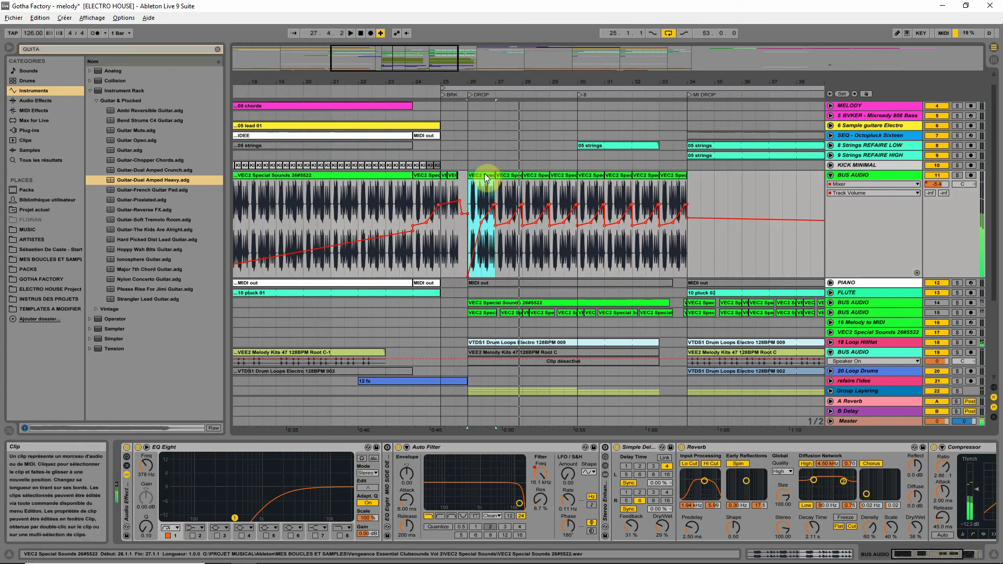
key(ctrl+d)
key(ctrl+d)
key(ctrl+d)
key(ctrl+d)
key(ctrl+d)
key(ctrl+d)
key(ctrl+d)
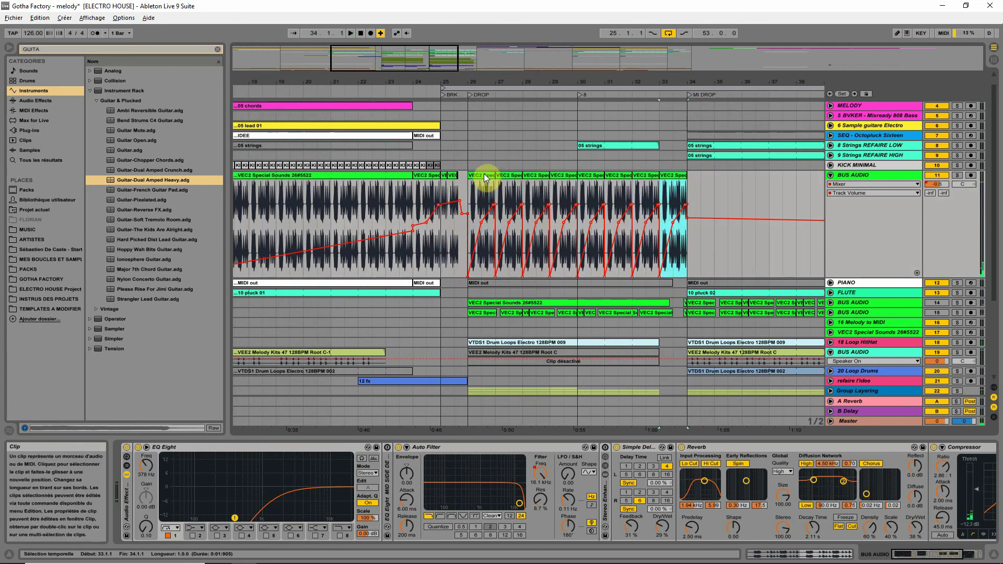
click(481, 178)
key(space)
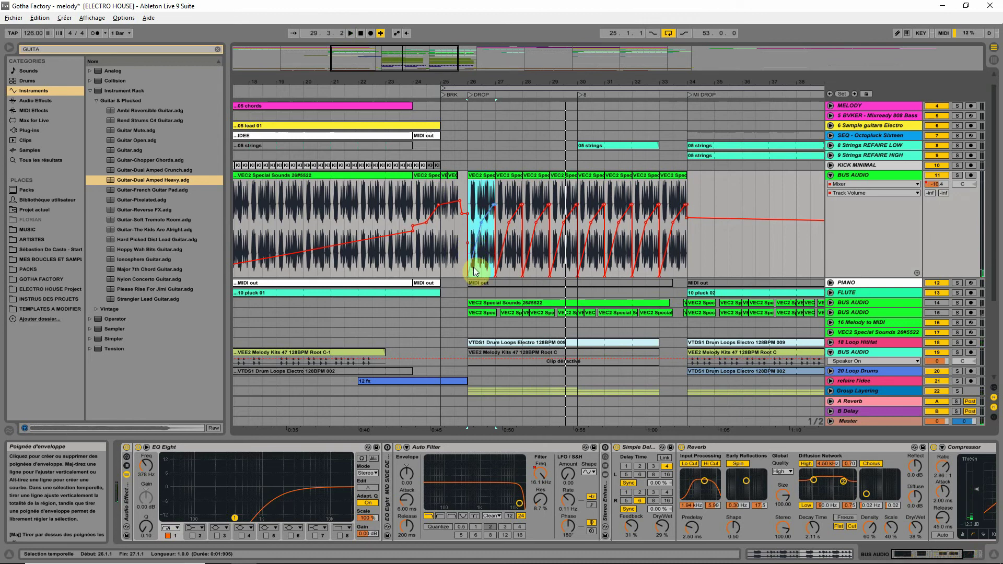
- Raise the volume automation of BUS AUDIO track 11 from 26.1.1 to 26.1.3 to a flat level of about -4.2 dB
mouse_move(468, 276)
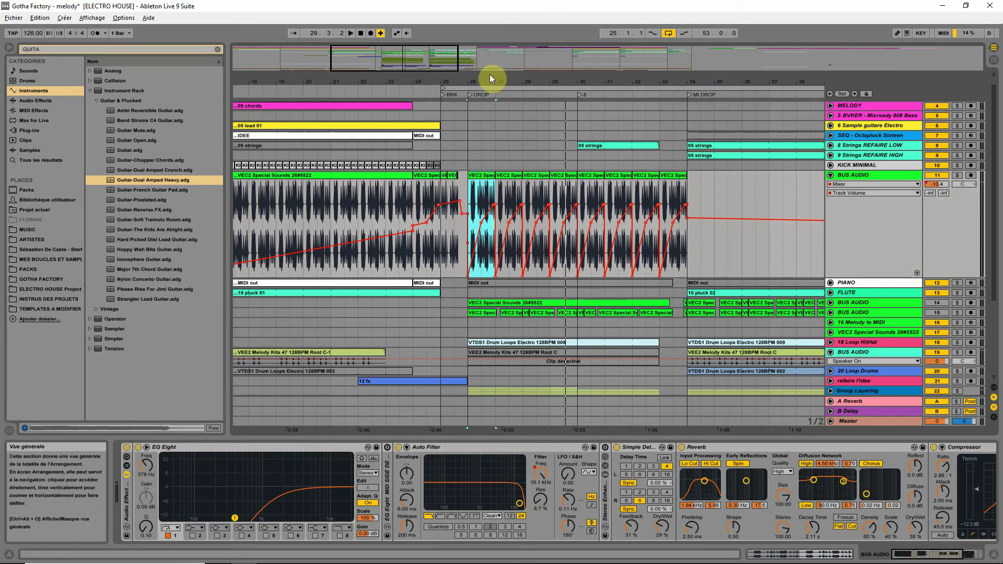
drag(488, 80, 501, 131)
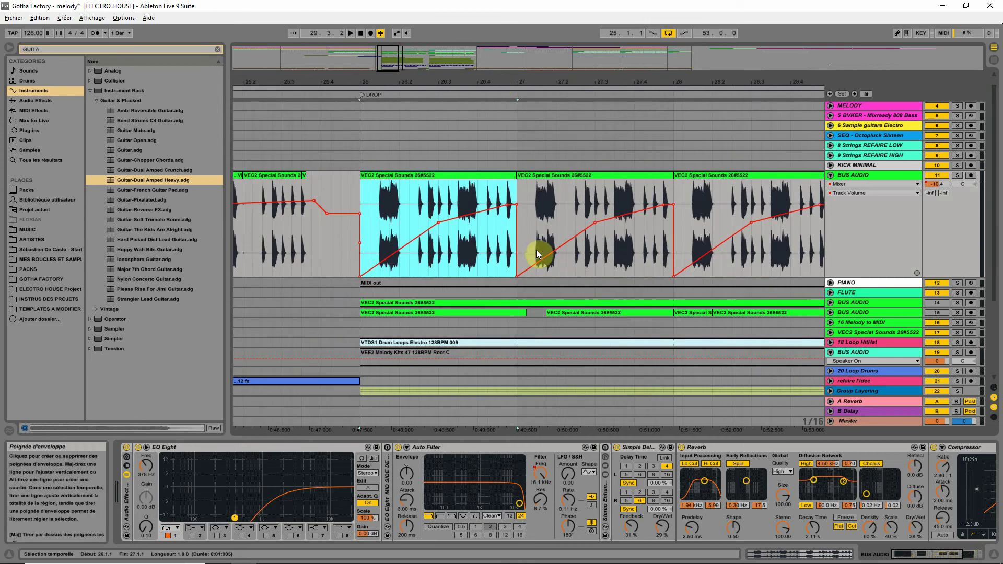
click(373, 227)
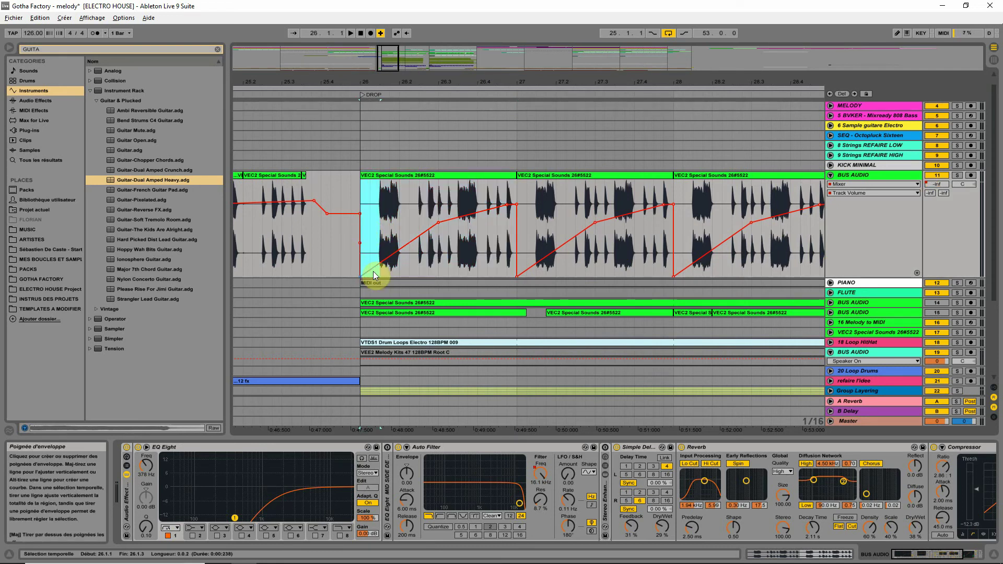
drag(373, 271, 381, 211)
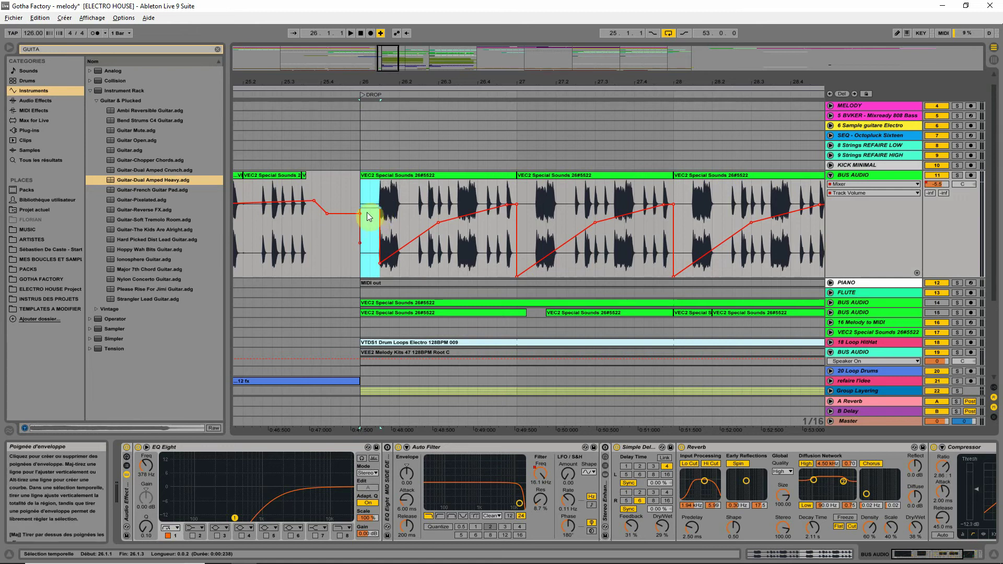
- Duplicate the bar 26 clip over bar 27 and play the transition from 26.4.3 with BUS AUDIO track 11 soloed
click(406, 176)
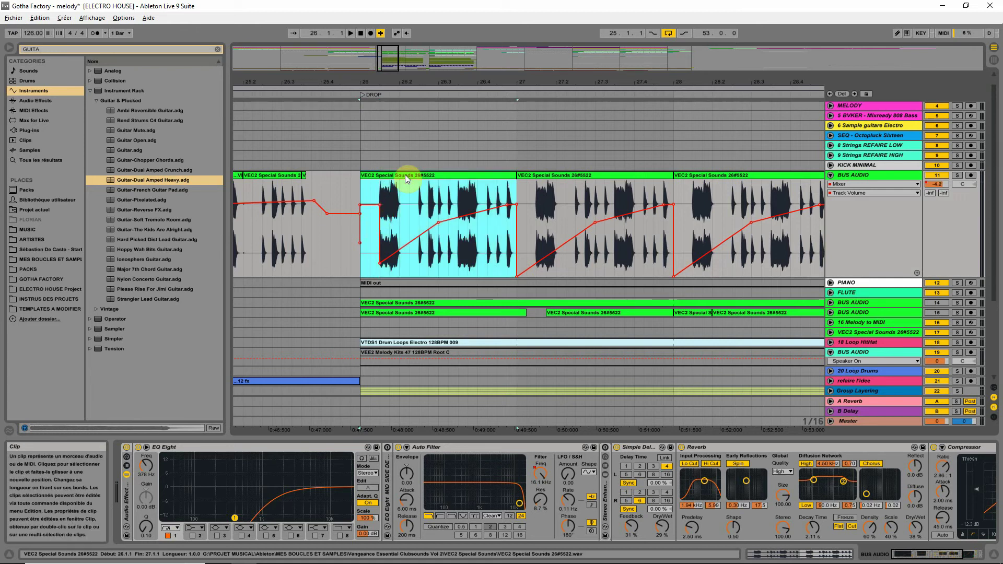
key(ctrl+d)
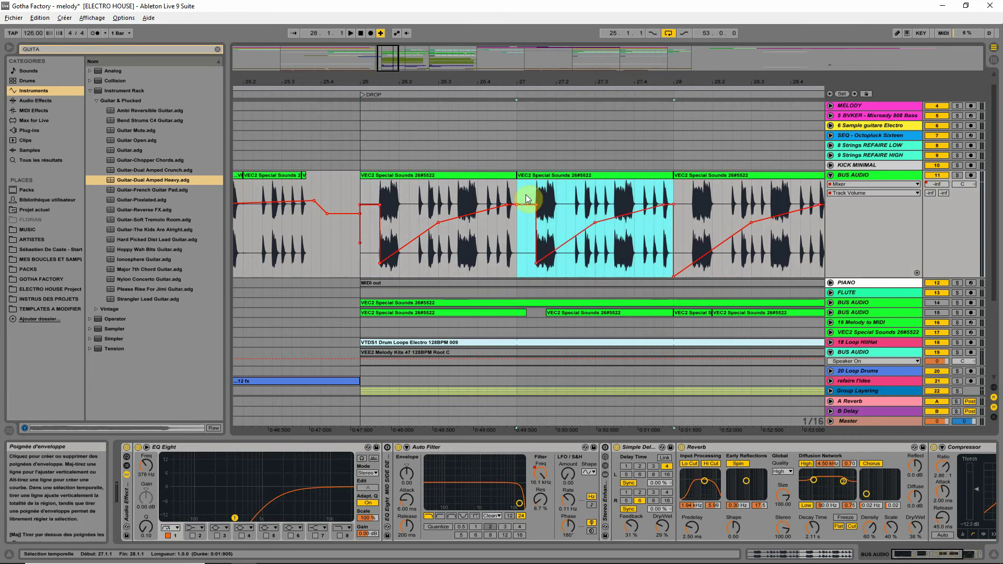
drag(506, 223, 533, 223)
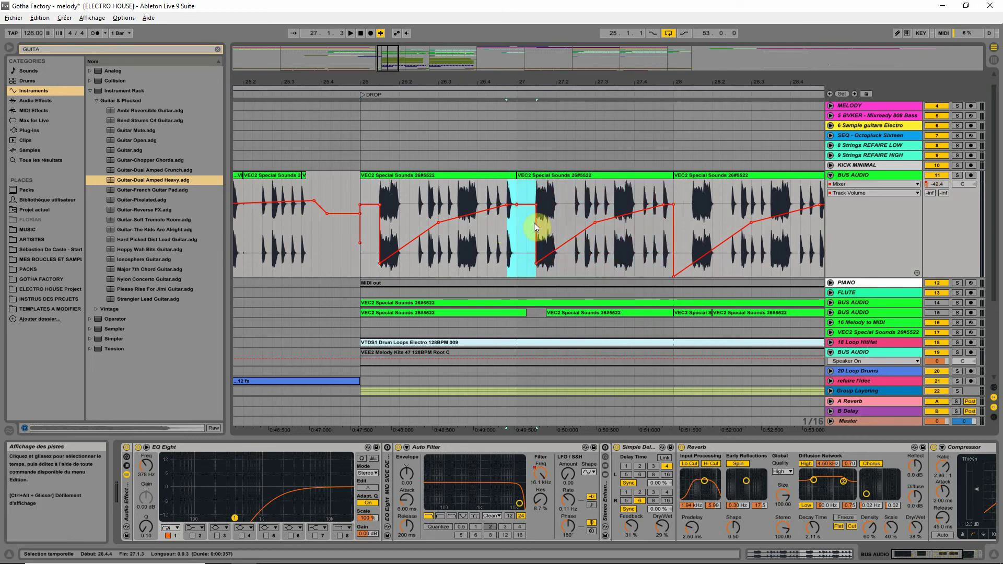
click(938, 185)
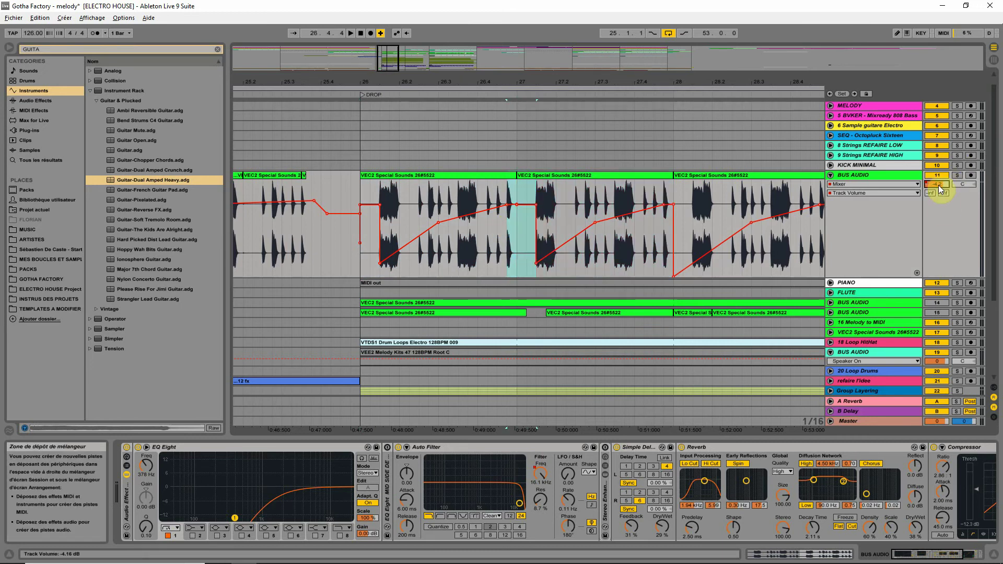
click(497, 240)
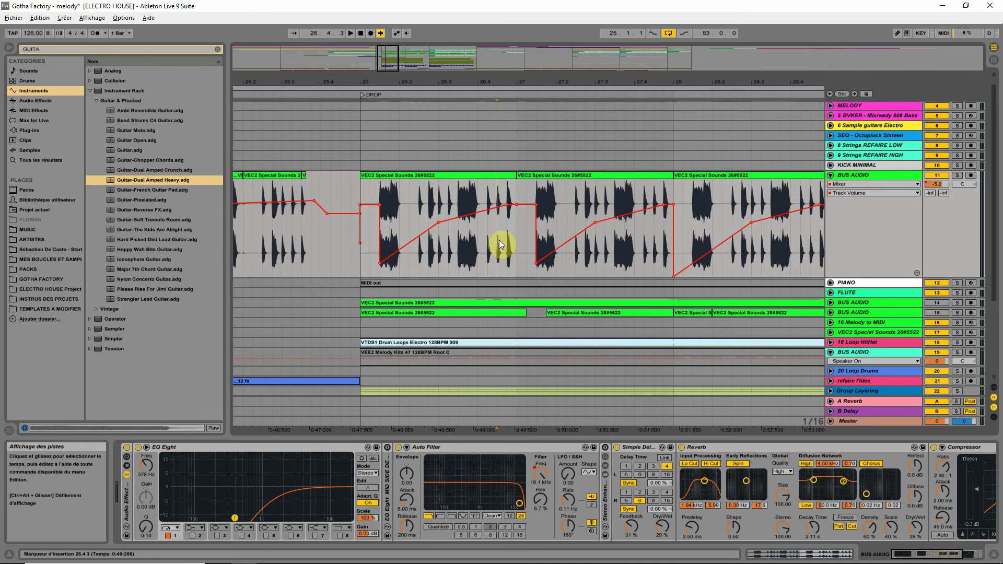
click(956, 175)
key(space)
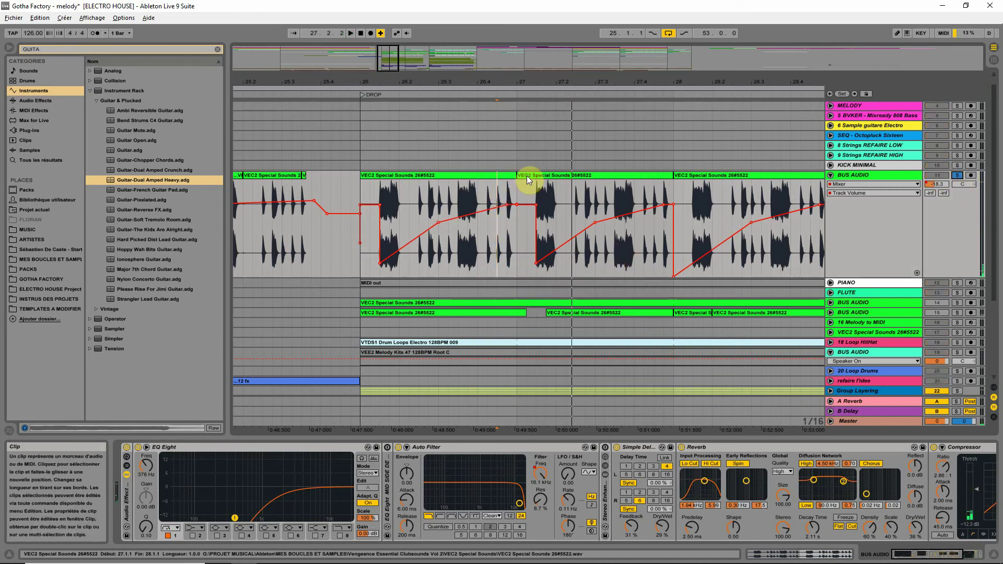
- Undo the bar 27 duplication to compare the transition, and duplicate the bar 26 clip over bar 27 again
key(ctrl+z)
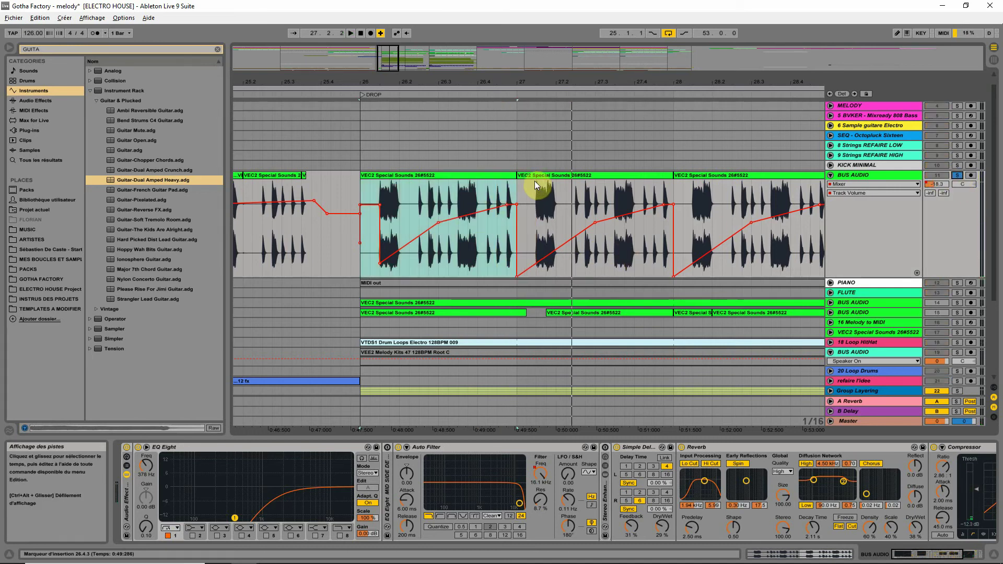
click(494, 240)
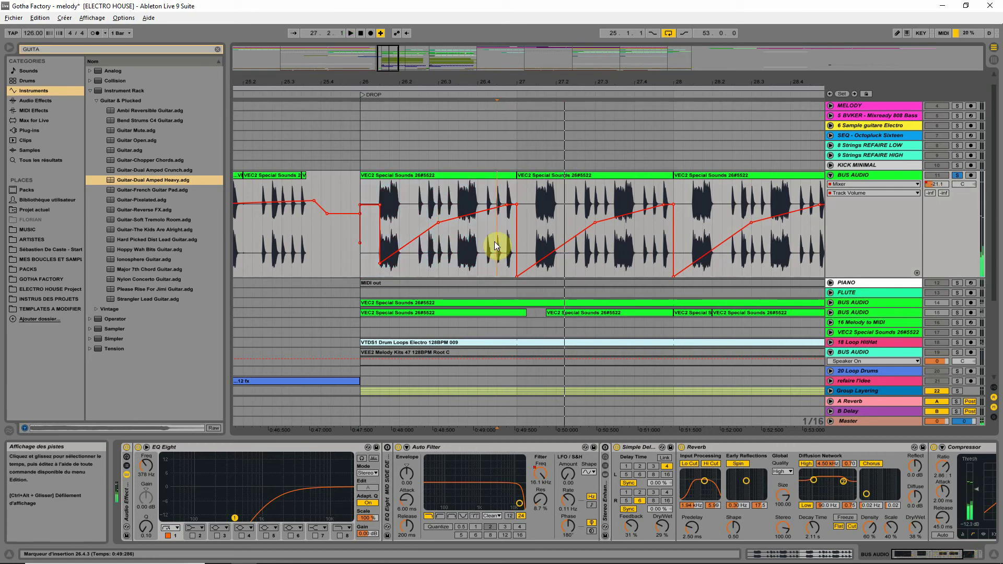
click(400, 174)
key(ctrl+d)
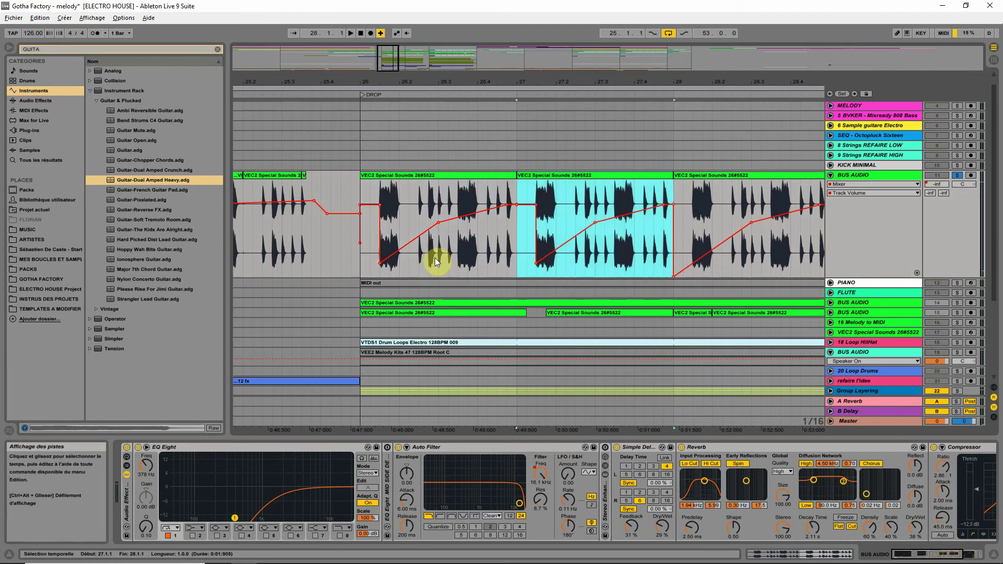
- Audition the transition into bar 27 from 26.4.3 in solo, and unsolo BUS AUDIO track 11 to hear it in the full mix
click(491, 237)
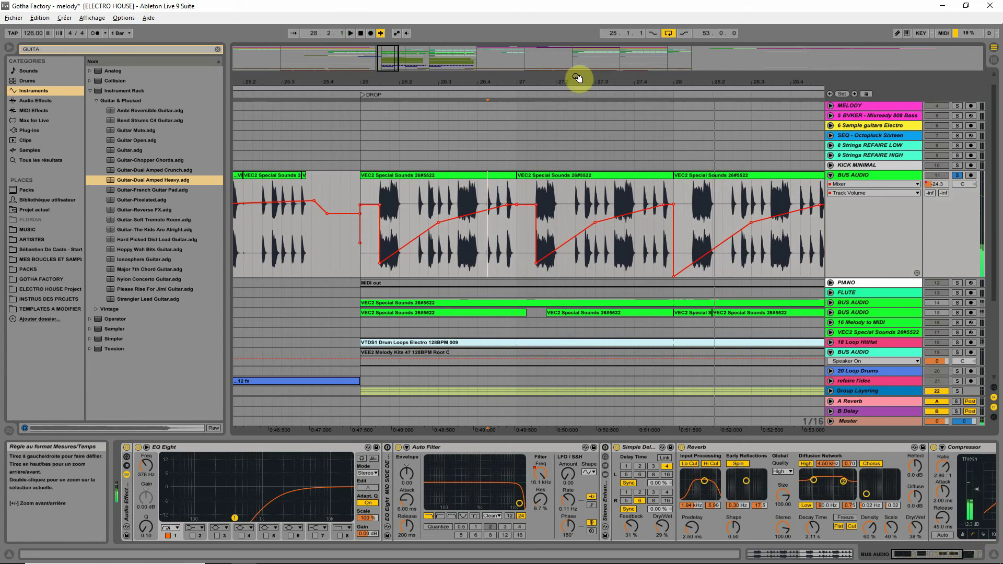
drag(578, 79, 588, 156)
key(space)
click(493, 230)
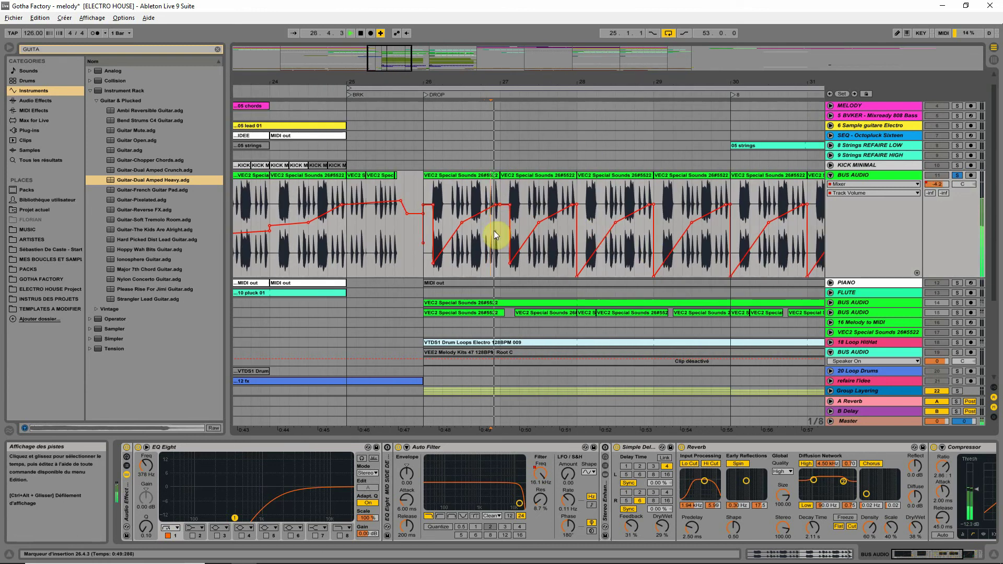
key(space)
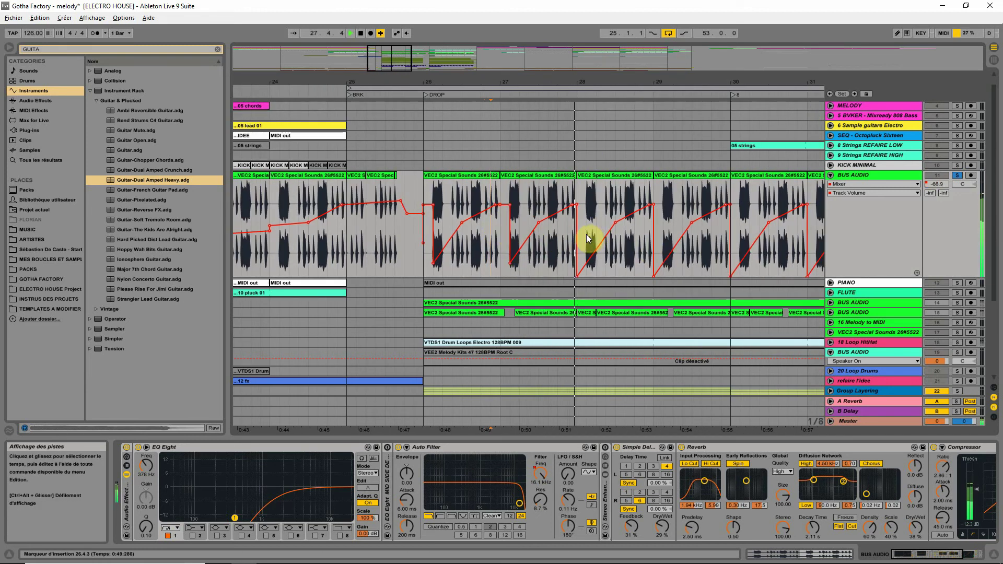
click(957, 175)
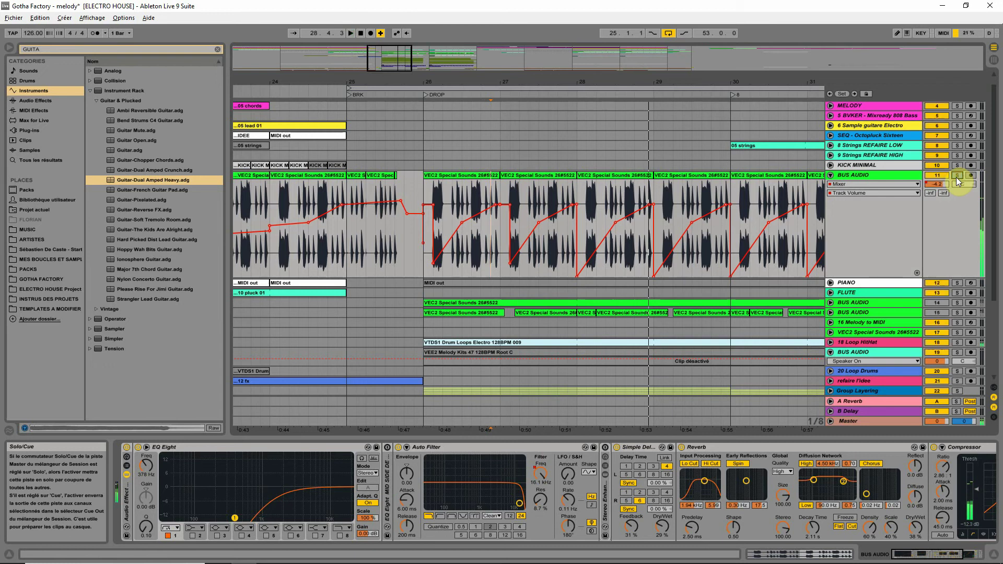
drag(589, 82, 585, 110)
click(525, 178)
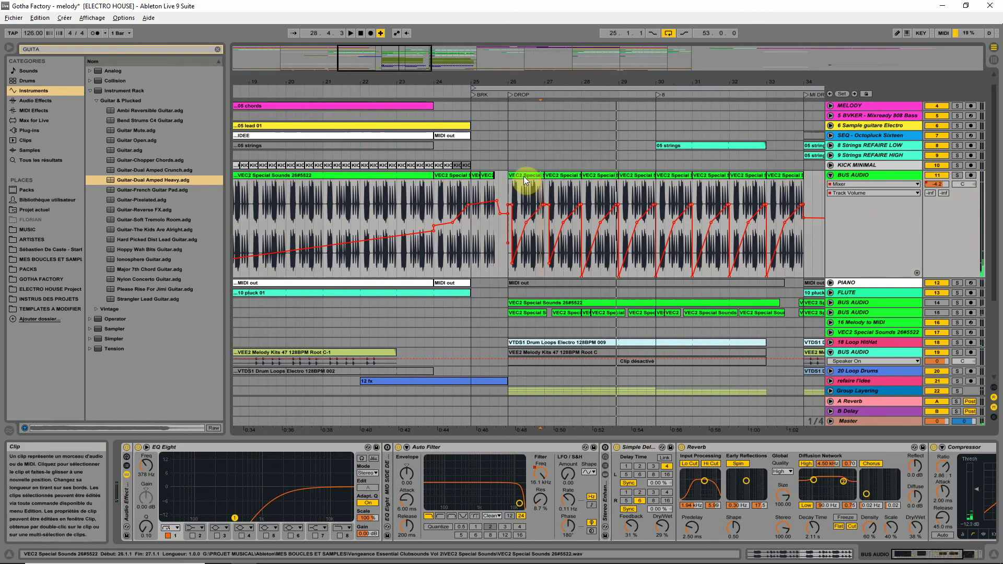
key(space)
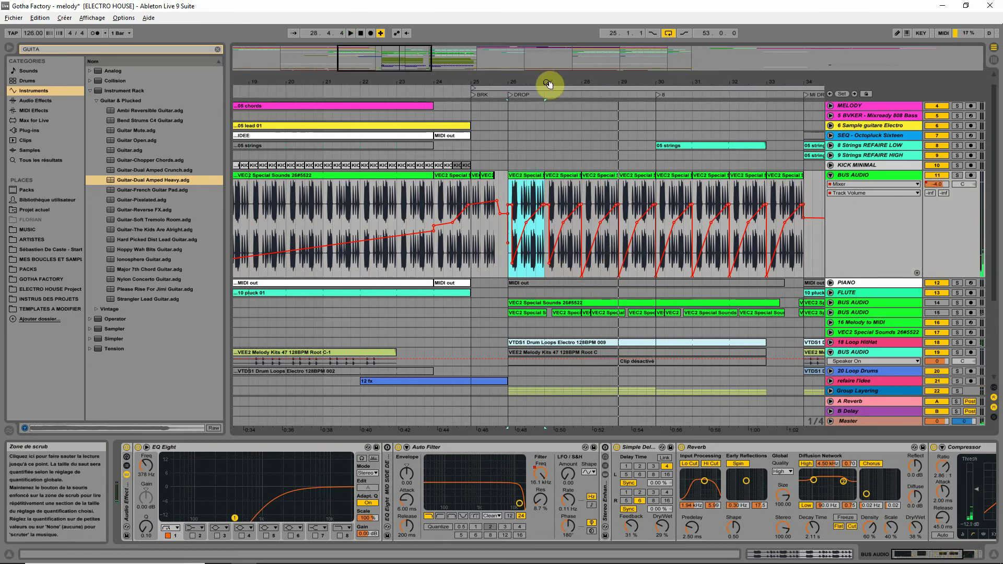
- Raise the volume automation point at 26.1.3 on BUS AUDIO track 11 to -19.0 dB
drag(547, 85, 515, 277)
click(479, 273)
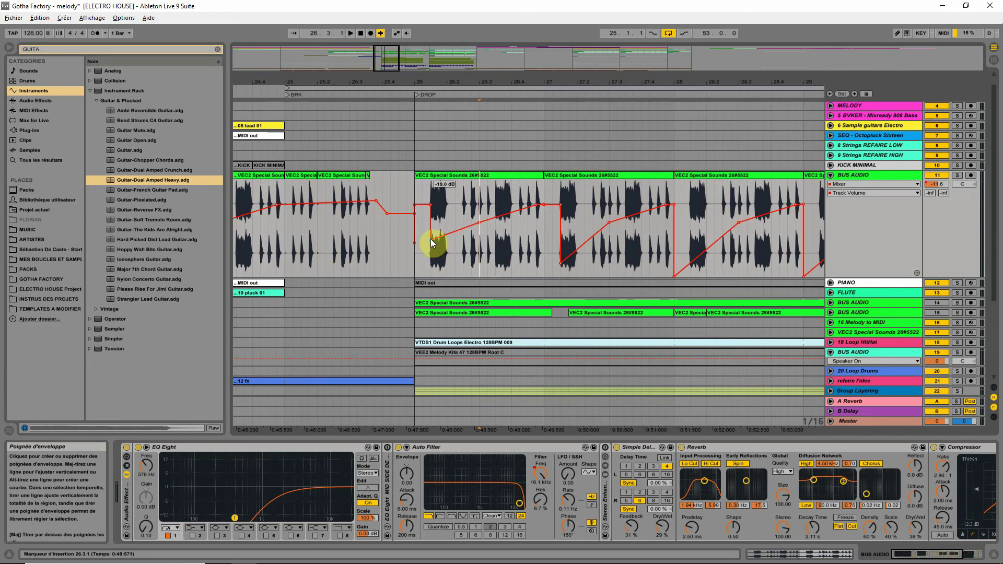
click(430, 190)
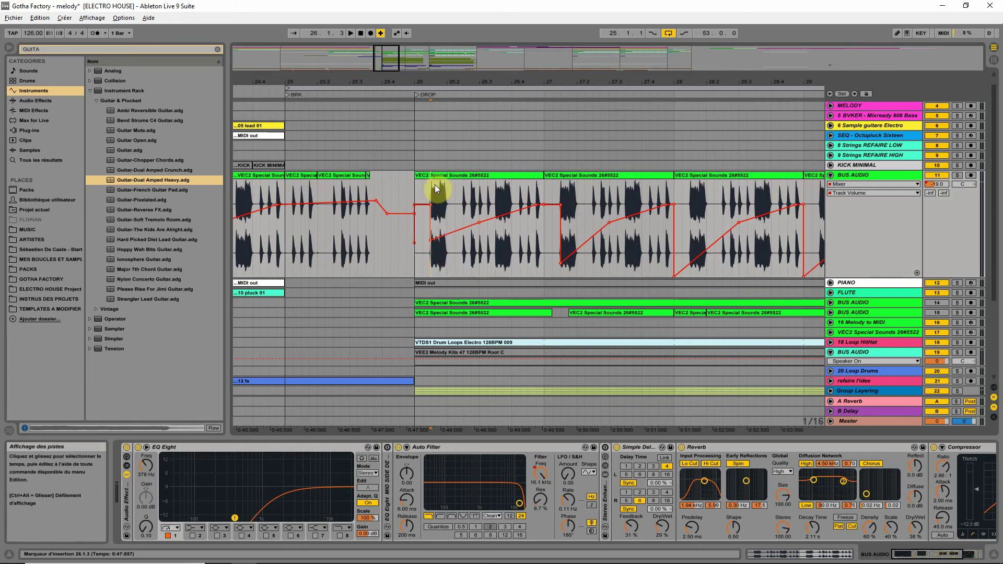
- Delete the bar 26 audio from 26.1.3 to 26.2.2 and the short clip fragment before it on BUS AUDIO track 11
drag(431, 190, 452, 184)
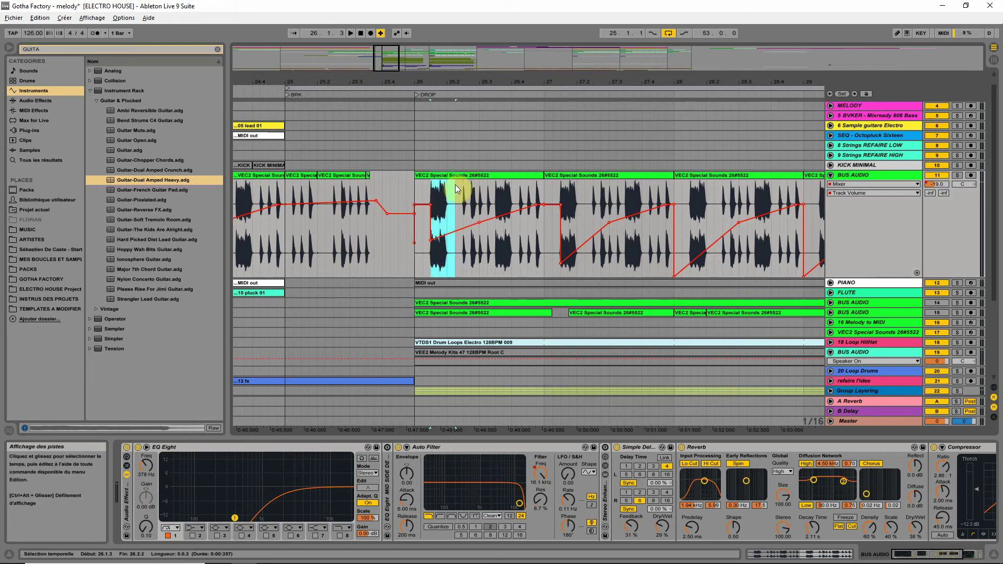
key(Delete)
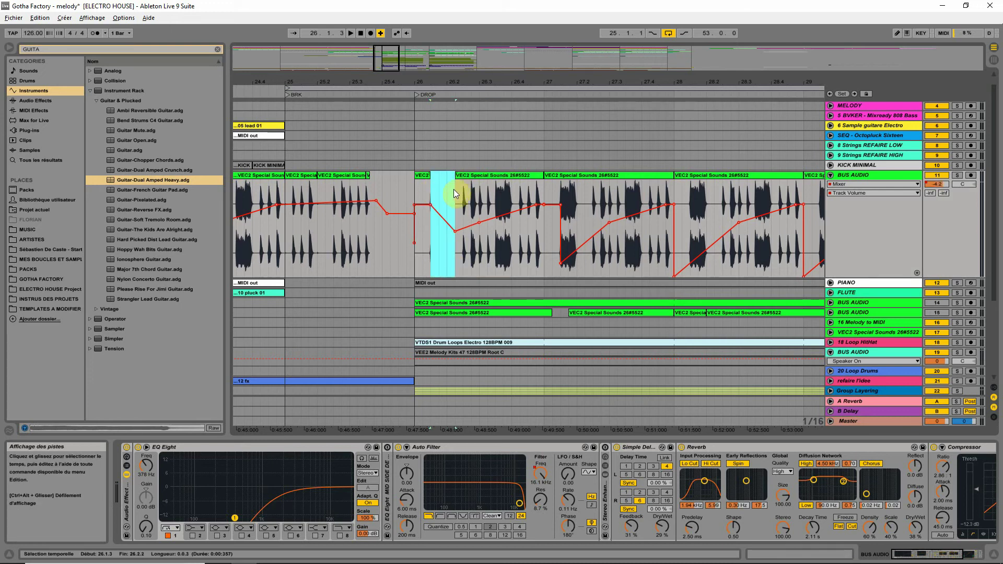
click(423, 180)
key(Delete)
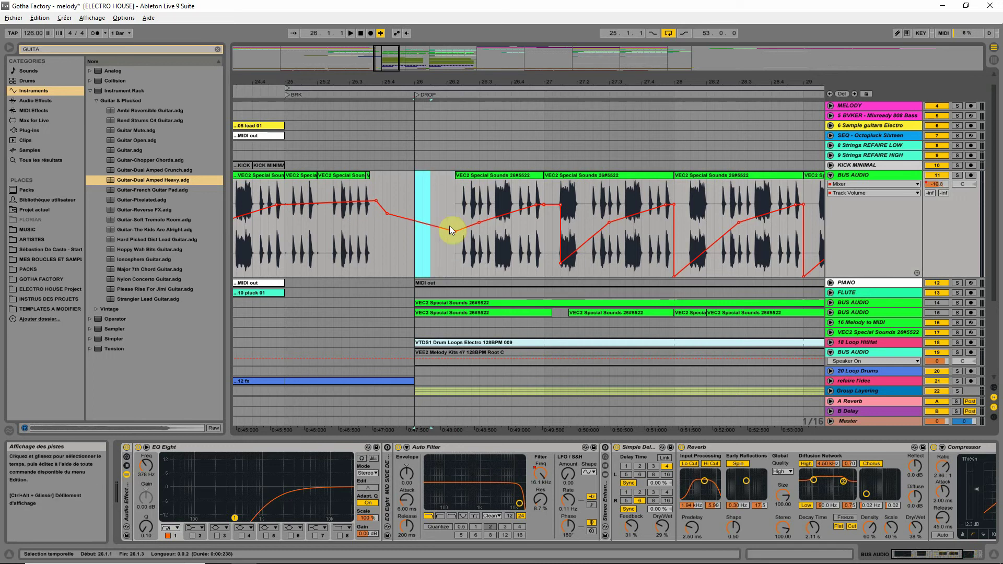
drag(450, 232, 448, 275)
click(466, 256)
key(ctrl+z)
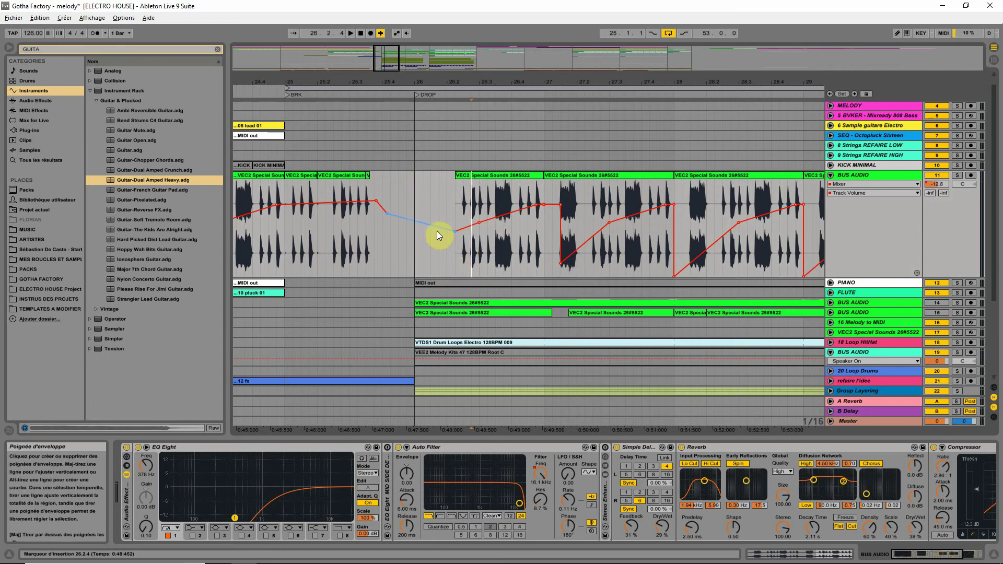
- Raise the volume automation over 26.1.1 to 26.2.2 to a flat level of about -3.3 dB and play the drop from 25.4.4
mouse_move(414, 236)
mouse_down()
mouse_move(463, 235)
mouse_move(442, 222)
mouse_move(455, 203)
mouse_up()
click(462, 215)
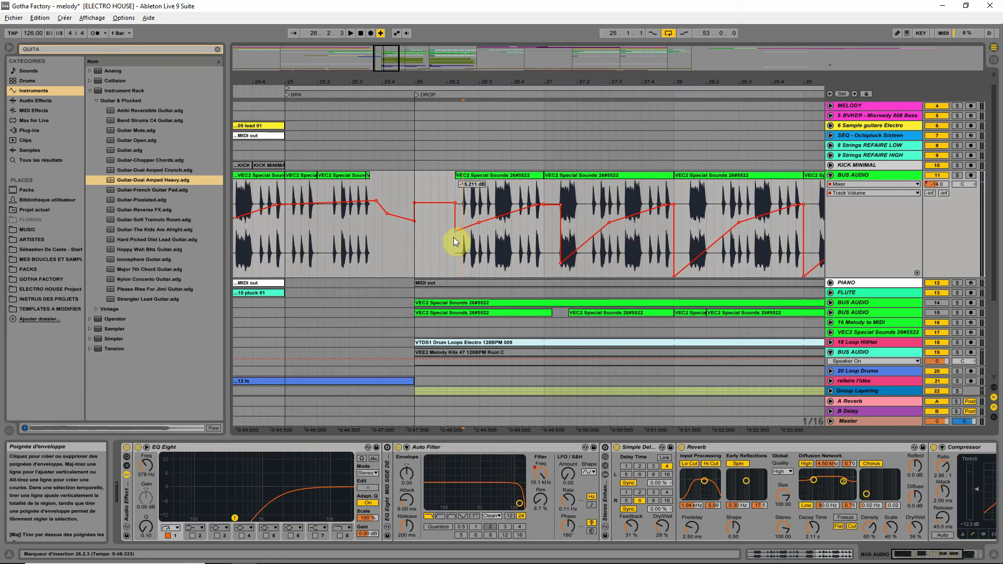
click(406, 249)
key(space)
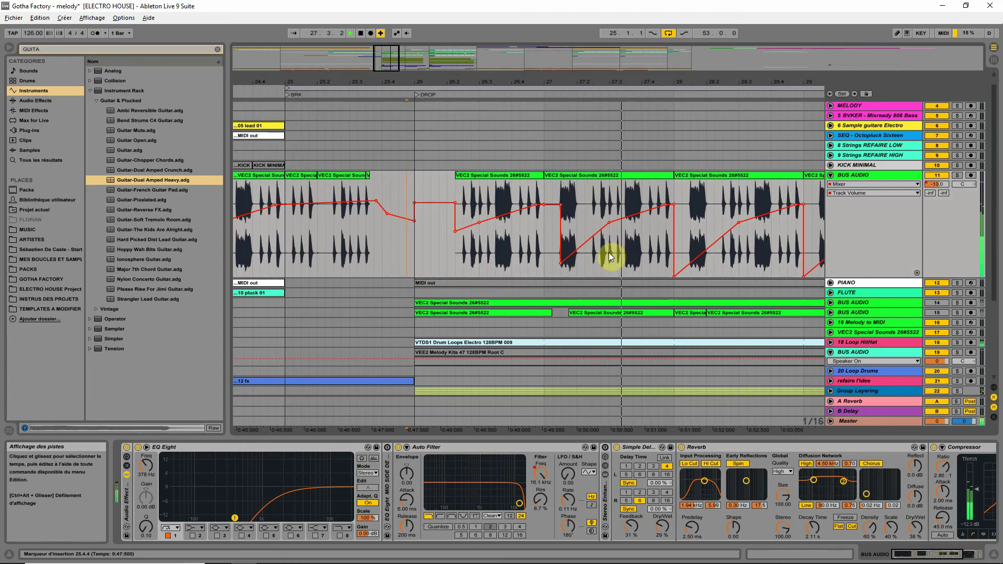
click(523, 176)
drag(545, 190, 414, 202)
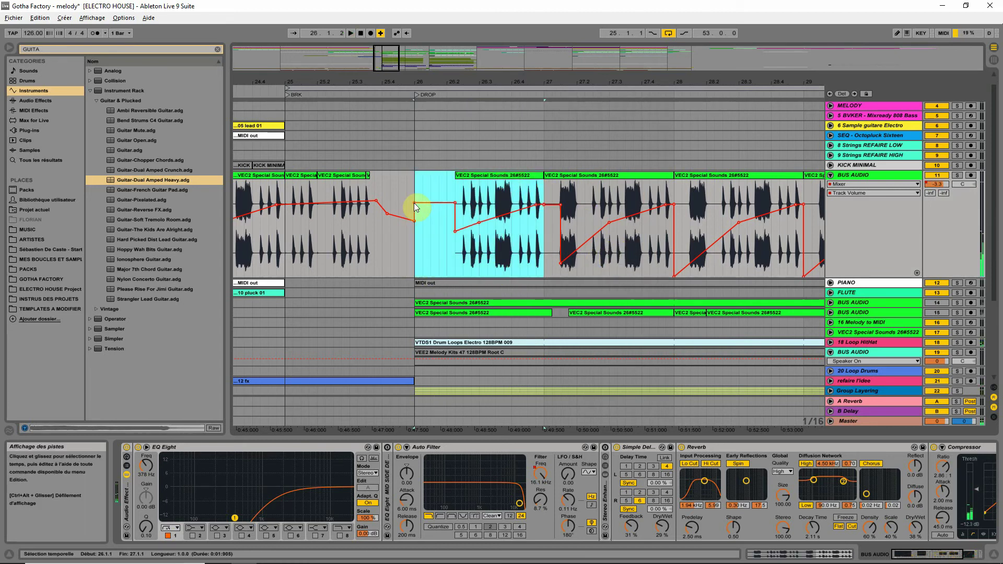
key(space)
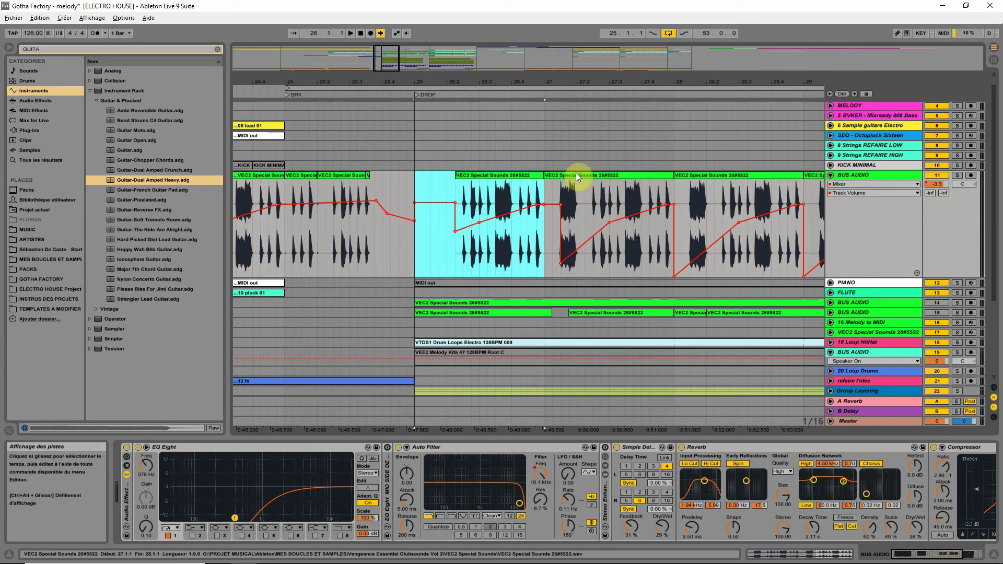
- Move the track 11 VEC2 Special Sounds clips of bars 30 to 33 to bar 34 and deactivate them
drag(601, 81, 578, 33)
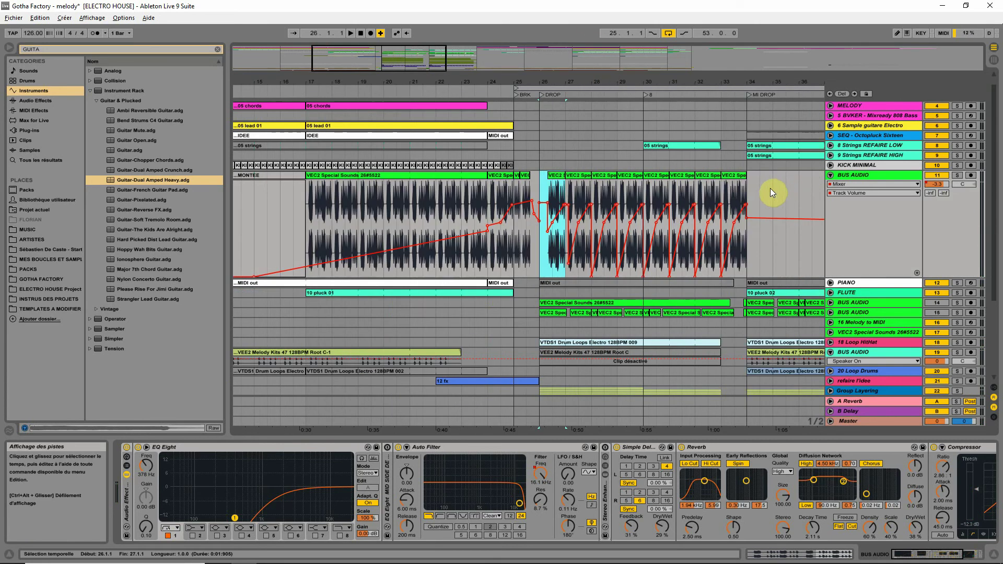
drag(771, 189, 763, 209)
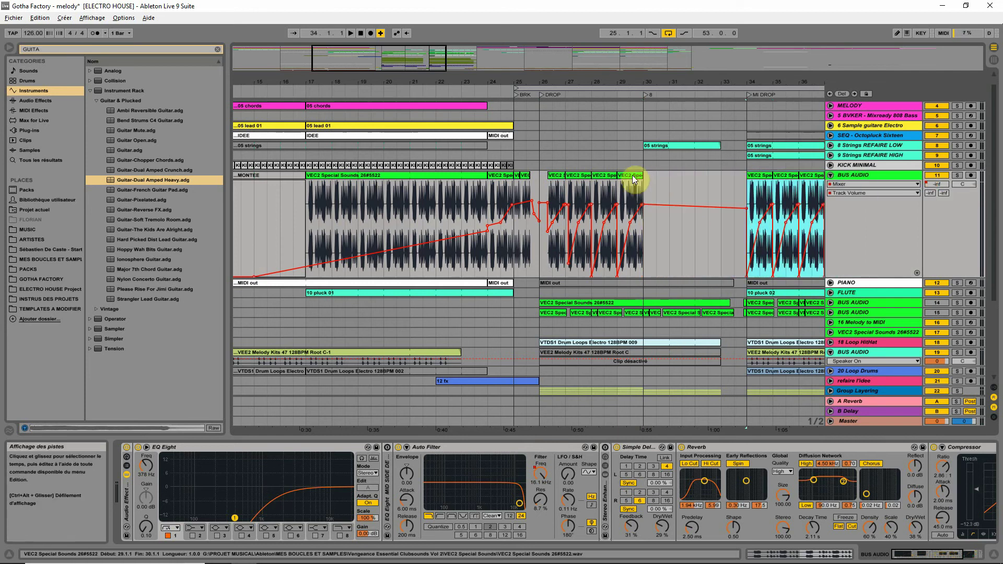
key(0)
drag(701, 83, 630, 66)
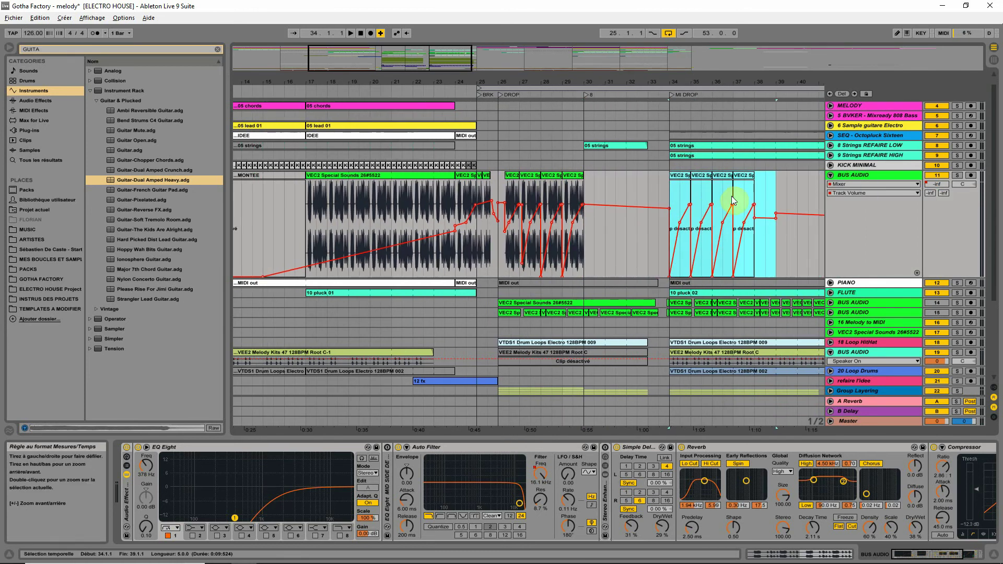
- Delete the VEC2 Special Sounds clips in bars 27, 28 and 29 on BUS AUDIO track 11
click(531, 176)
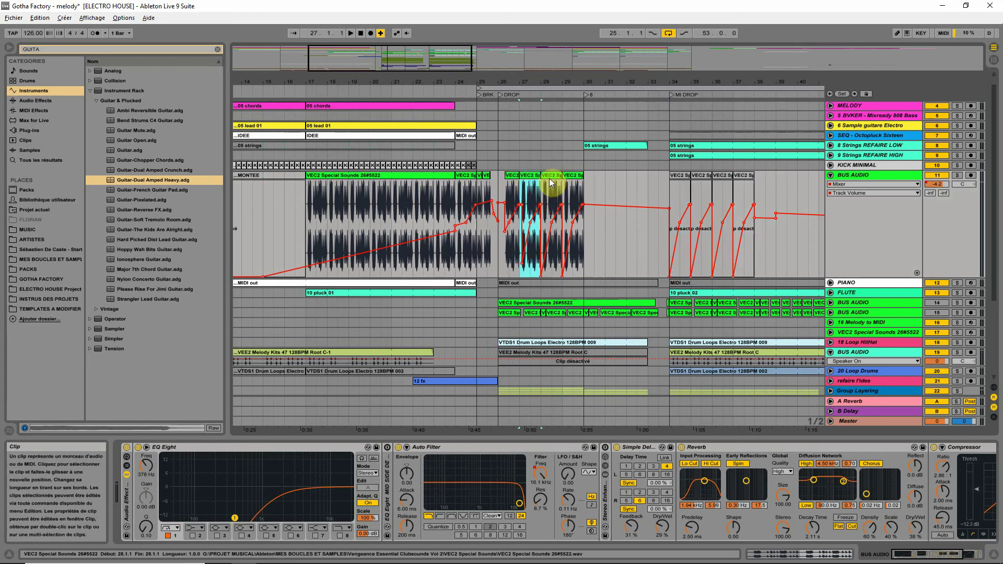
key(Delete)
click(553, 176)
key(Delete)
click(574, 176)
key(Delete)
- Duplicate the full bar 26 range of BUS AUDIO track 11, including its leading gap and volume automation, over bars 27 to 33
drag(514, 80, 454, 208)
drag(512, 81, 519, 77)
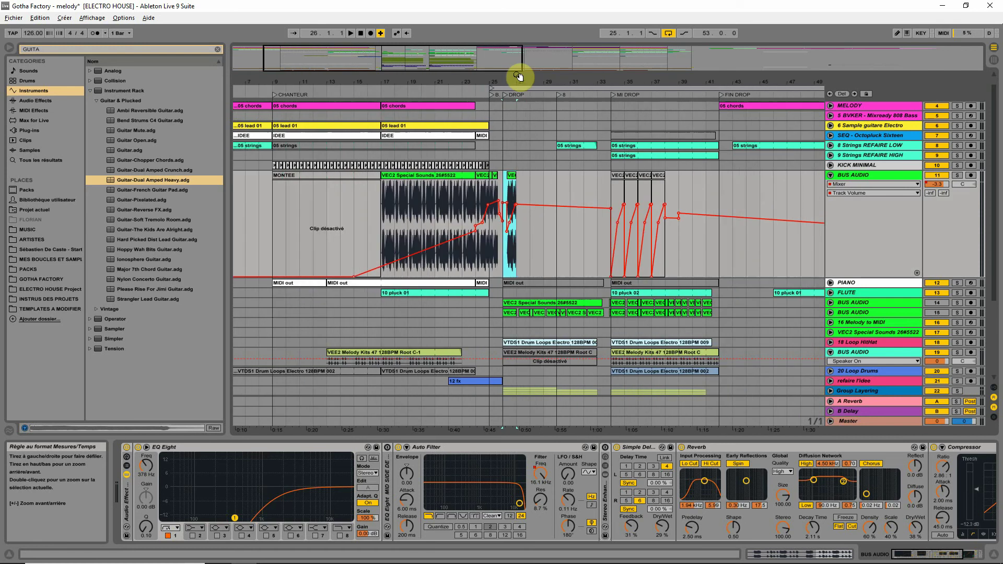
key(ctrl+d)
key(ctrl+d)
key(ctrl+d)
key(ctrl+d)
key(ctrl+d)
key(ctrl+d)
key(ctrl+d)
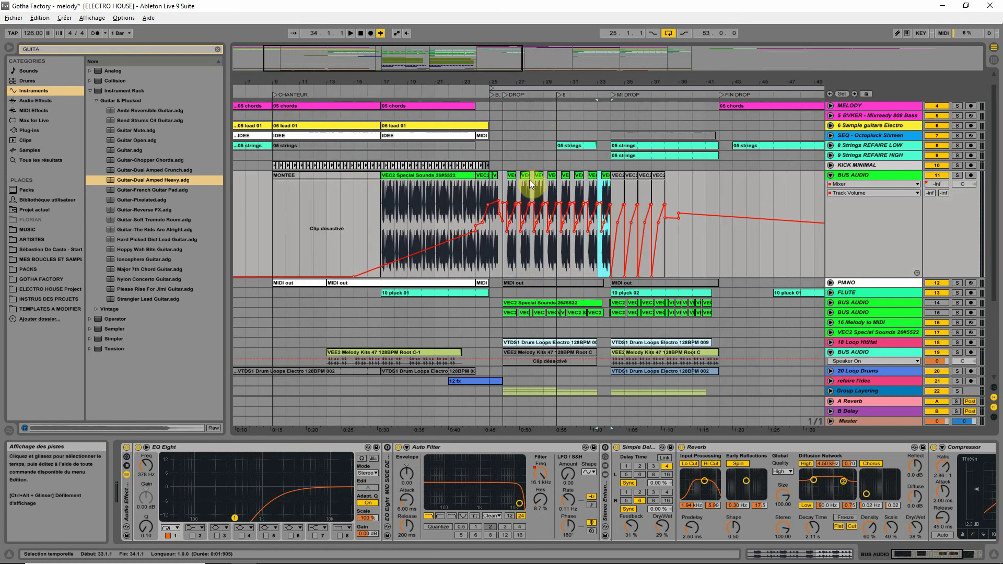
- Raise the low point of bar 26's volume automation on track 11 to about -13.8 dB and play the drop from 26.1.1
click(512, 188)
key(space)
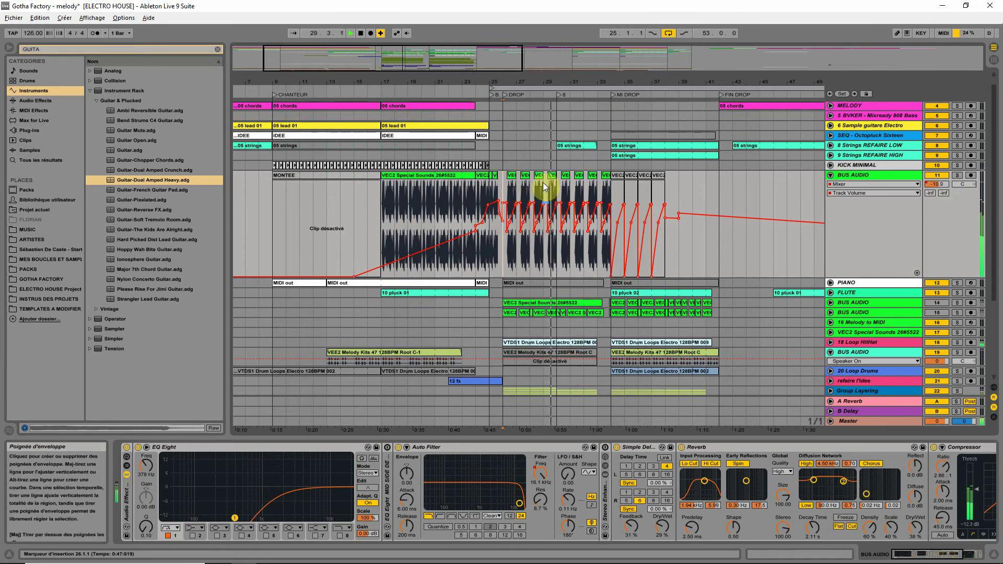
drag(528, 83, 572, 205)
key(space)
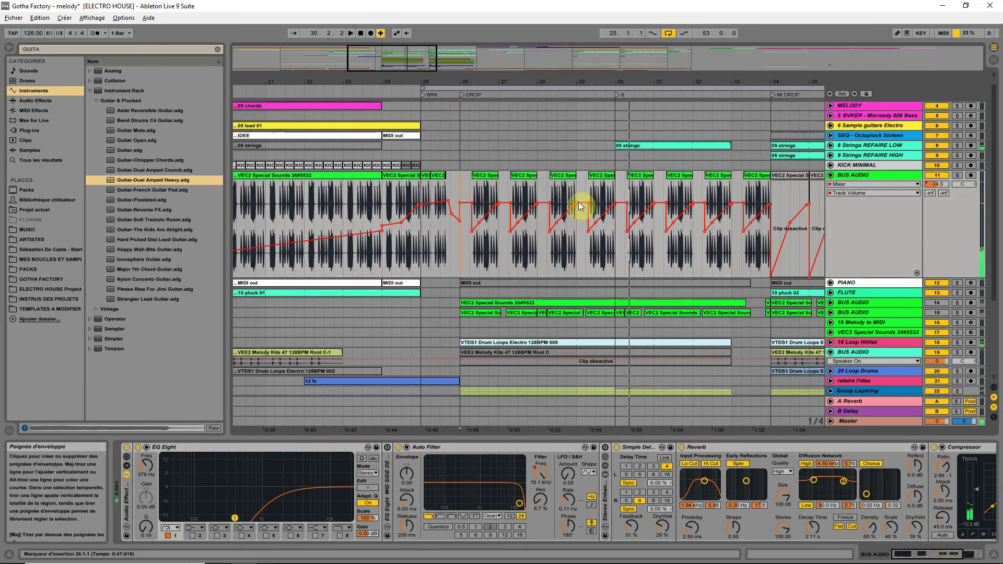
click(479, 224)
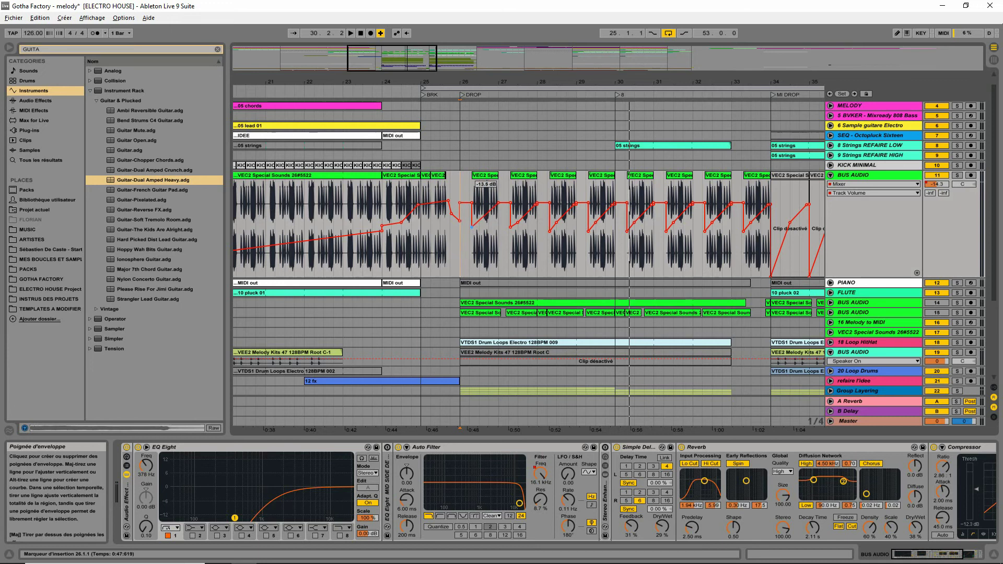
key(space)
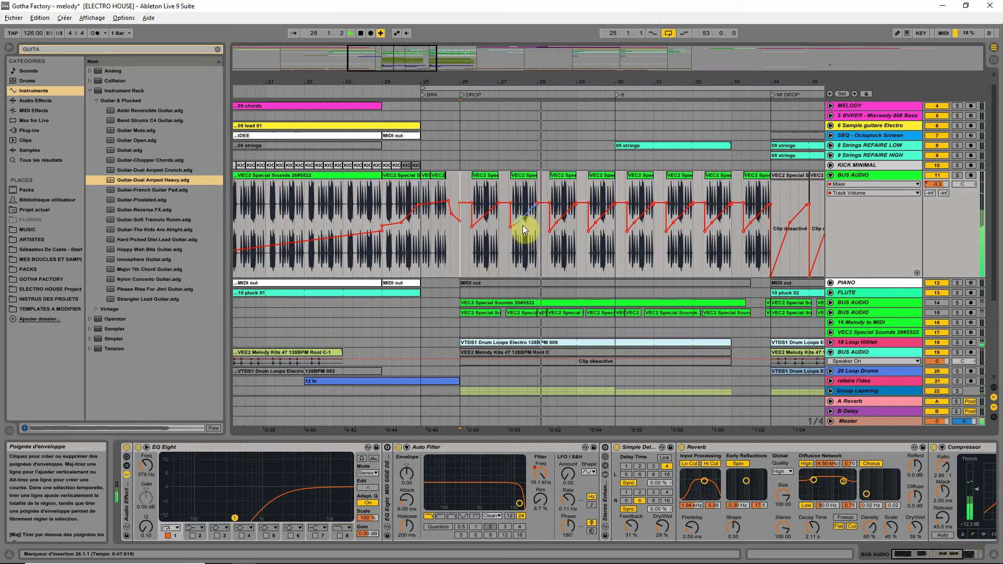
- Delete the VEC2 Special Sounds clips and their volume automation from bars 27 to 33 of BUS AUDIO track 11
click(494, 175)
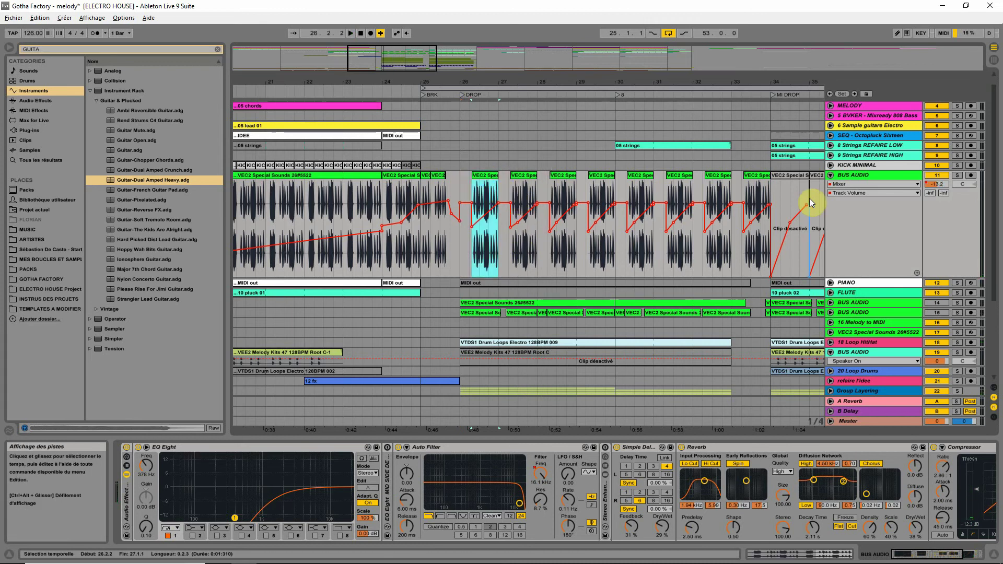
drag(769, 194, 456, 191)
key(Delete)
- Consolidate bar 26 of BUS AUDIO track 11, including its leading gap, into one clip and duplicate it over bars 27 to 33
click(498, 187)
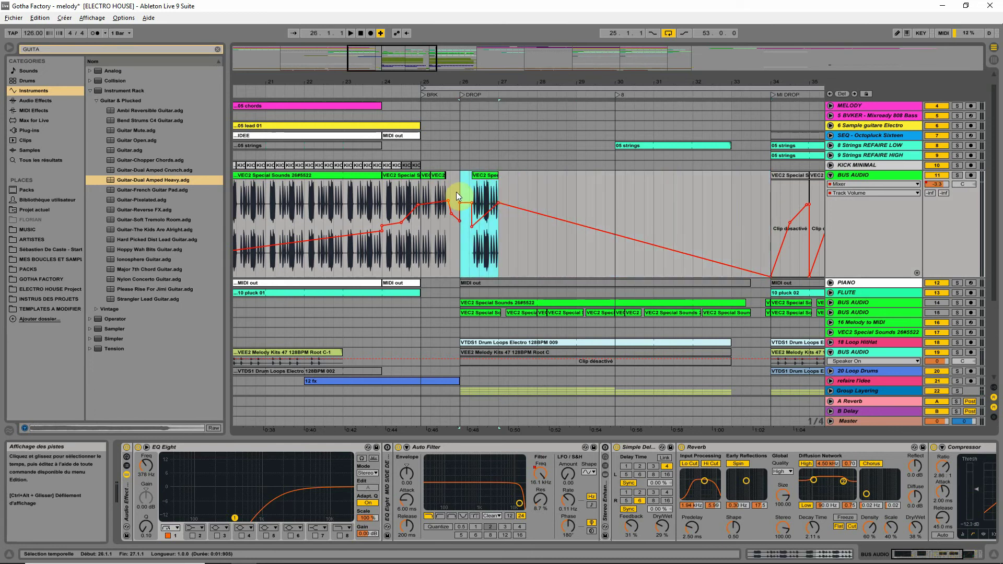
key(ctrl+j)
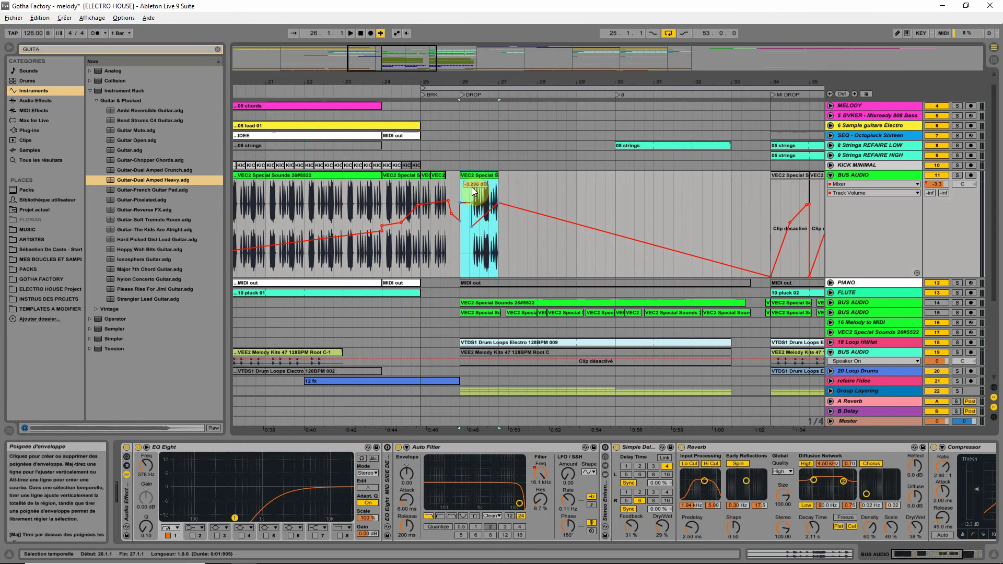
key(ctrl+d)
key(ctrl+d)
key(ctrl+d)
key(ctrl+d)
key(ctrl+d)
key(ctrl+d)
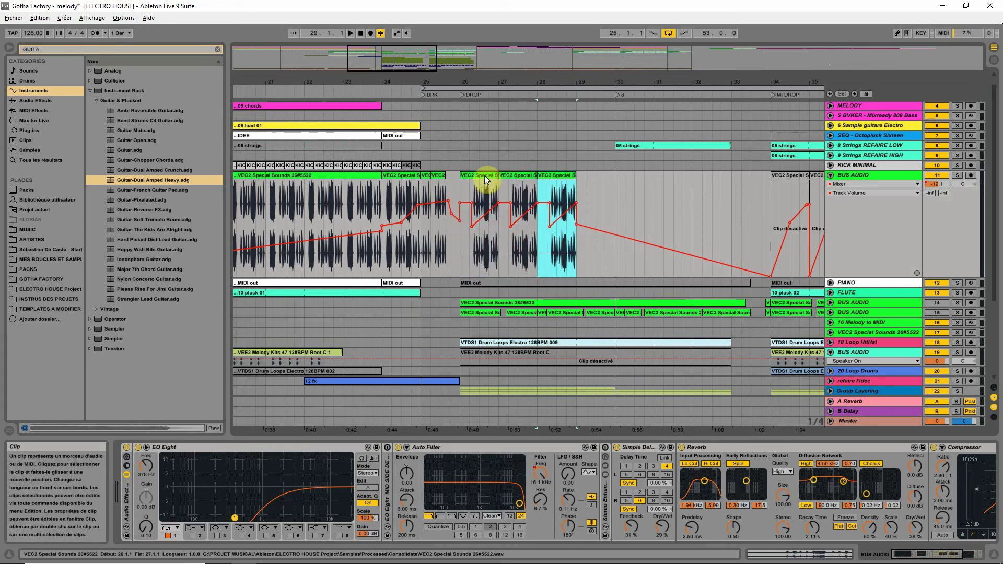
key(ctrl+d)
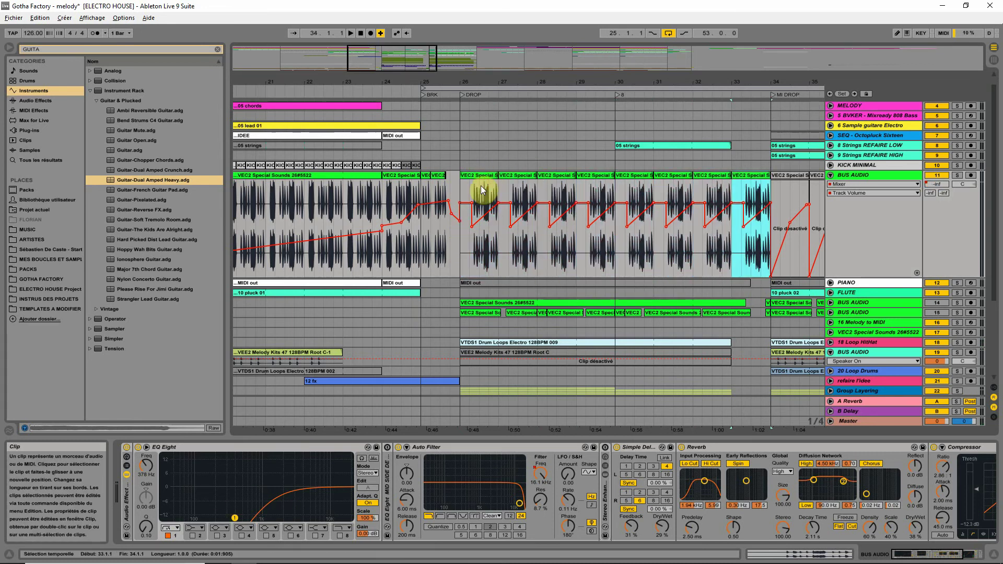
- Play the drop from 26.1.1 to check the consolidated clips on BUS AUDIO track 11
click(475, 179)
key(space)
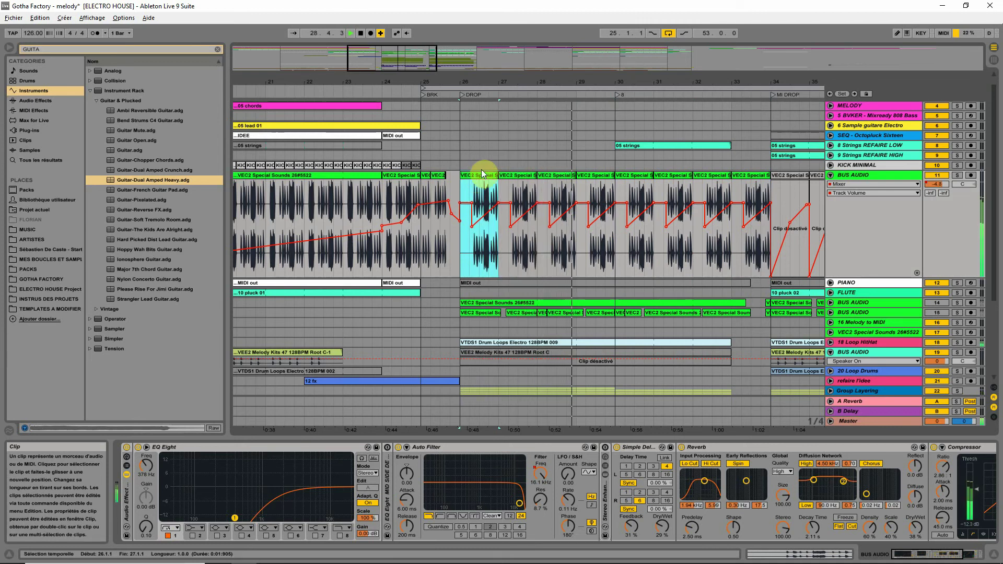
click(534, 83)
drag(532, 83, 536, 78)
key(space)
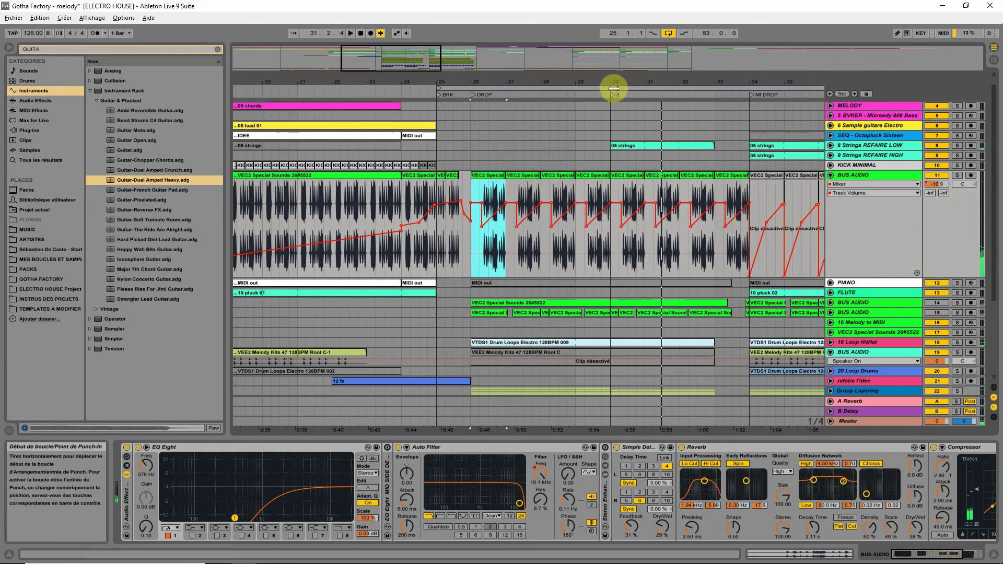
- Copy the last beat of the bar 30 clip on track 11 to 30.1.1 and play the passage from 28.3.1
drag(609, 85, 656, 224)
click(673, 233)
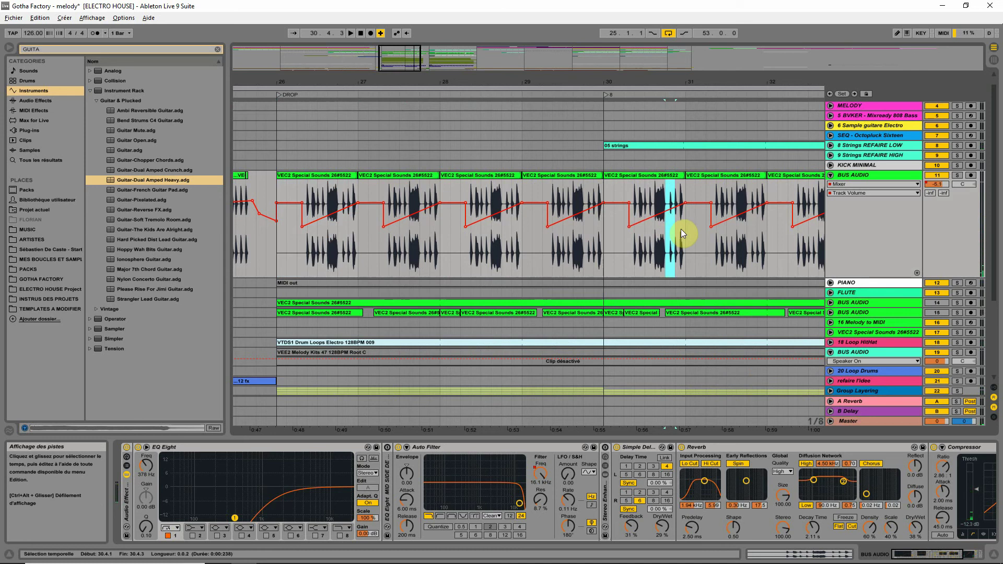
drag(680, 172, 623, 202)
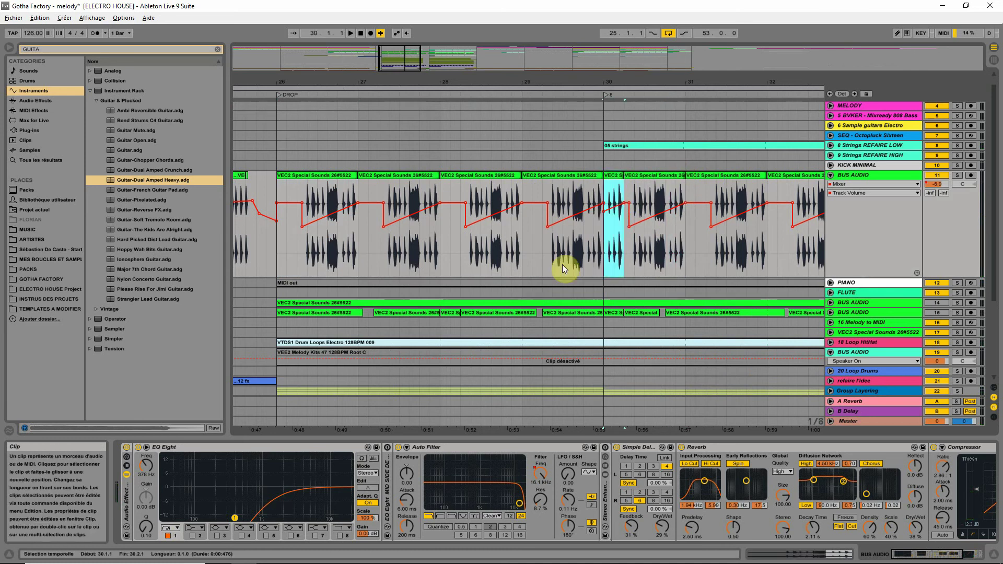
click(479, 268)
key(space)
mouse_move(624, 202)
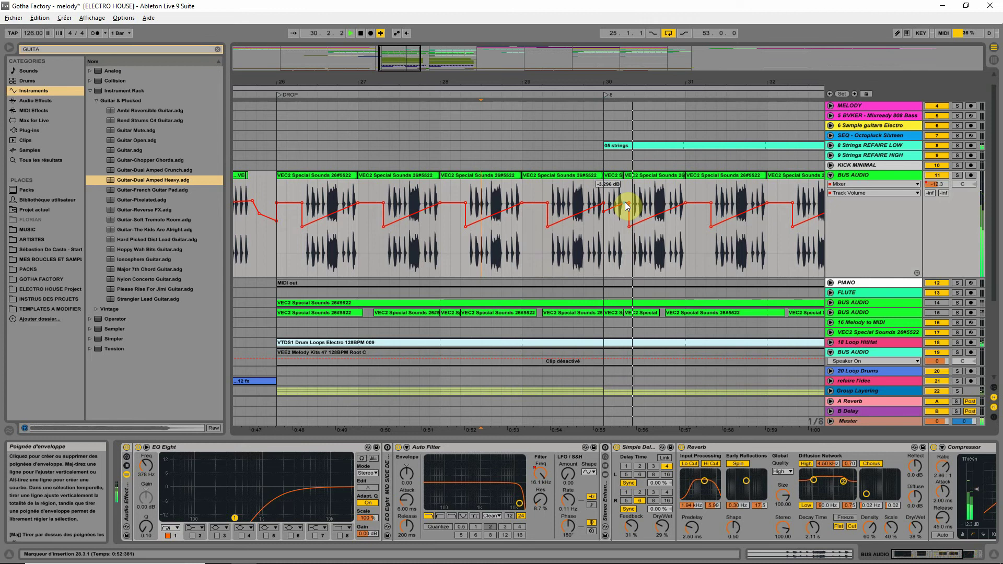
drag(666, 82, 468, 80)
key(space)
- Duplicate the range 30.1.1 to 31.1.1 of BUS AUDIO track 11 over bars 31, 32 and 33
drag(487, 188, 413, 198)
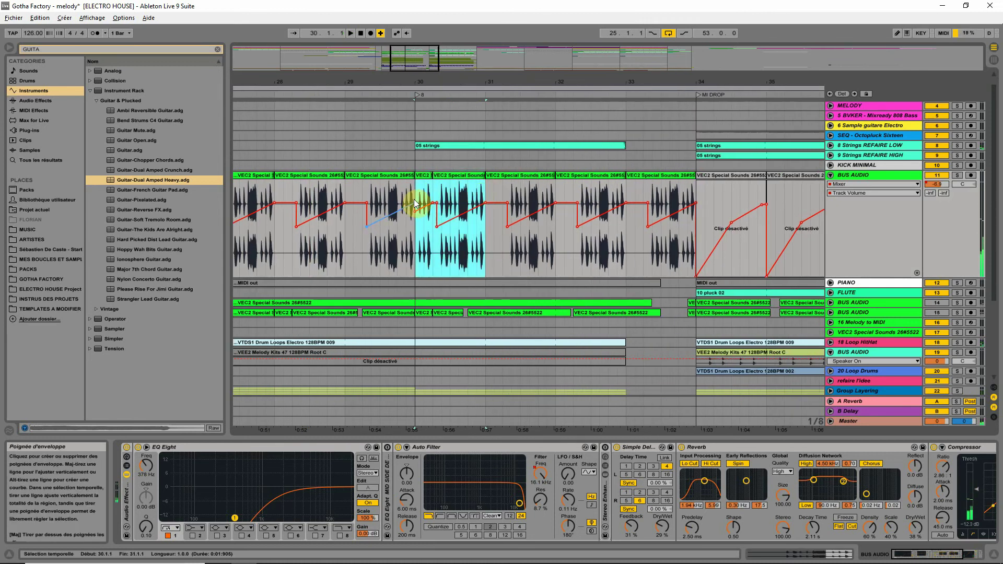
key(ctrl+d)
key(ctrl+d)
key(ctrl+d)
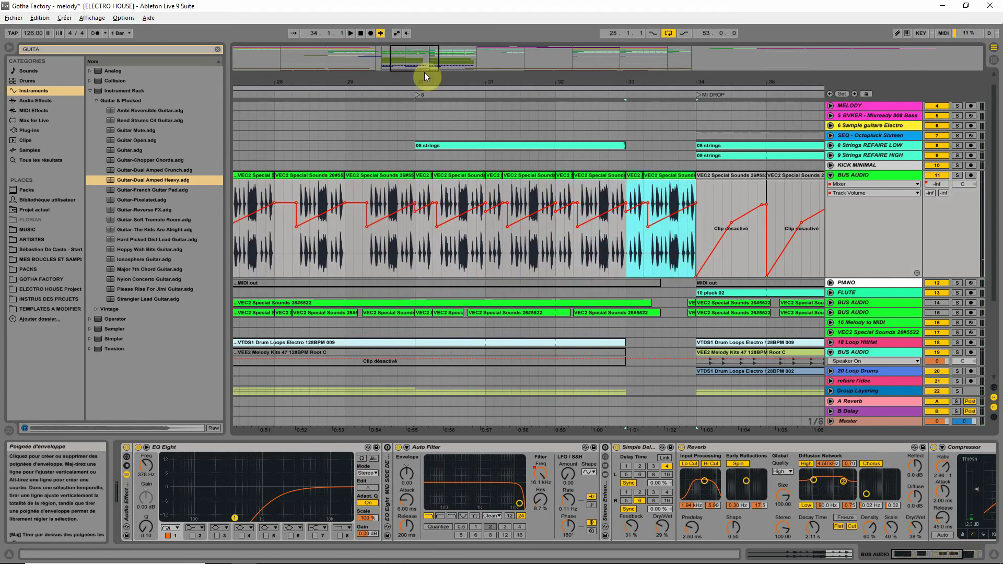
- Play the whole drop from 26.1.1, then replay its ending from 33.2.2 into the MI DROP section
drag(455, 82, 466, 53)
click(379, 176)
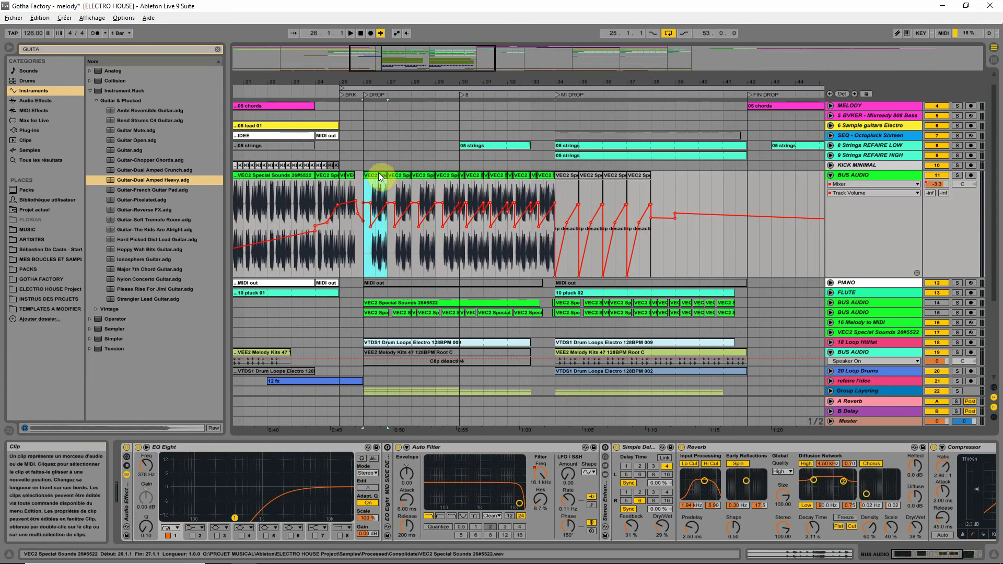
key(space)
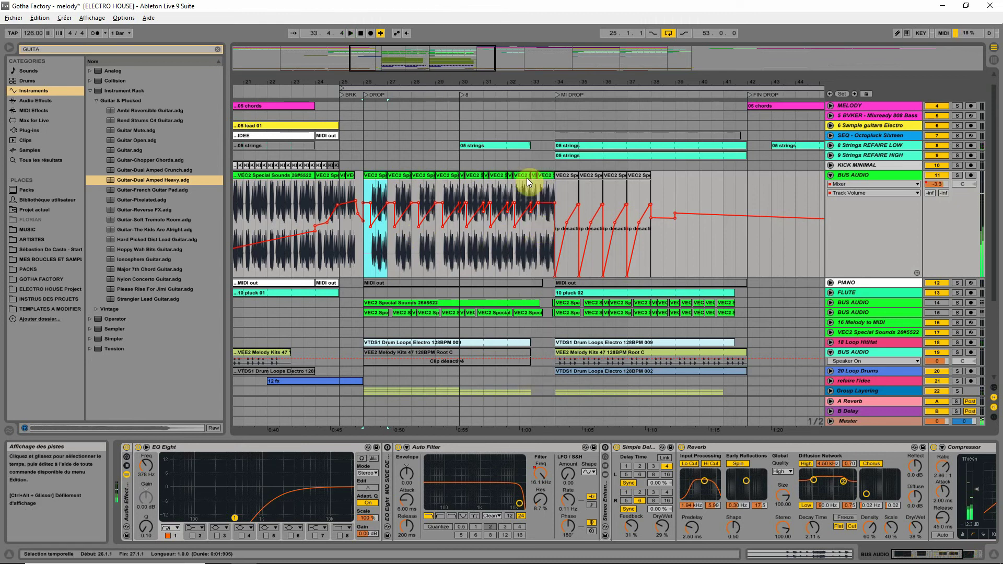
click(544, 180)
key(space)
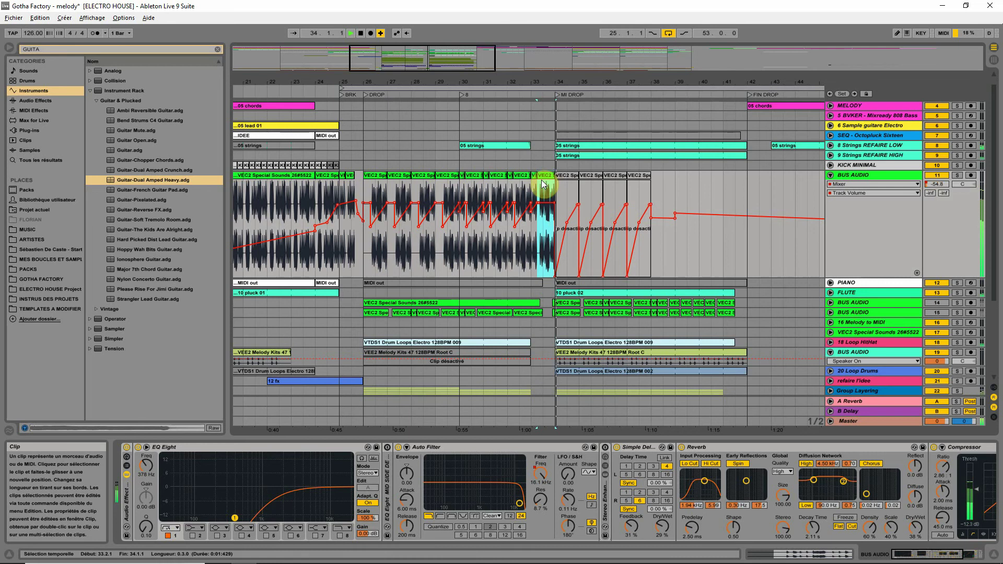
key(space)
- Move the four deactivated VEC2 Special Sounds clips of track 11 from bar 34 to 42.1.1
mouse_move(541, 82)
mouse_down()
mouse_move(528, 60)
mouse_move(529, 73)
mouse_up()
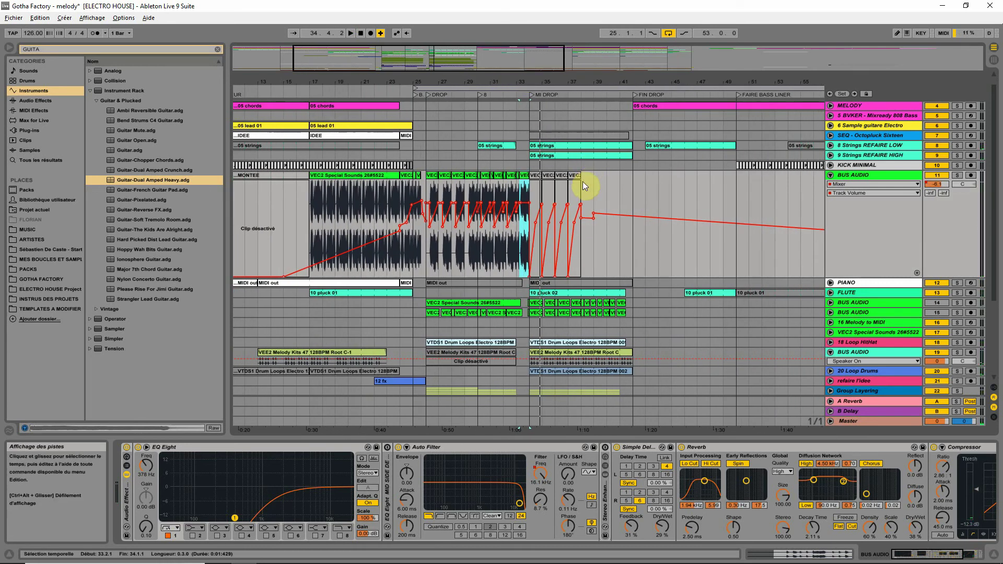
drag(580, 183, 660, 188)
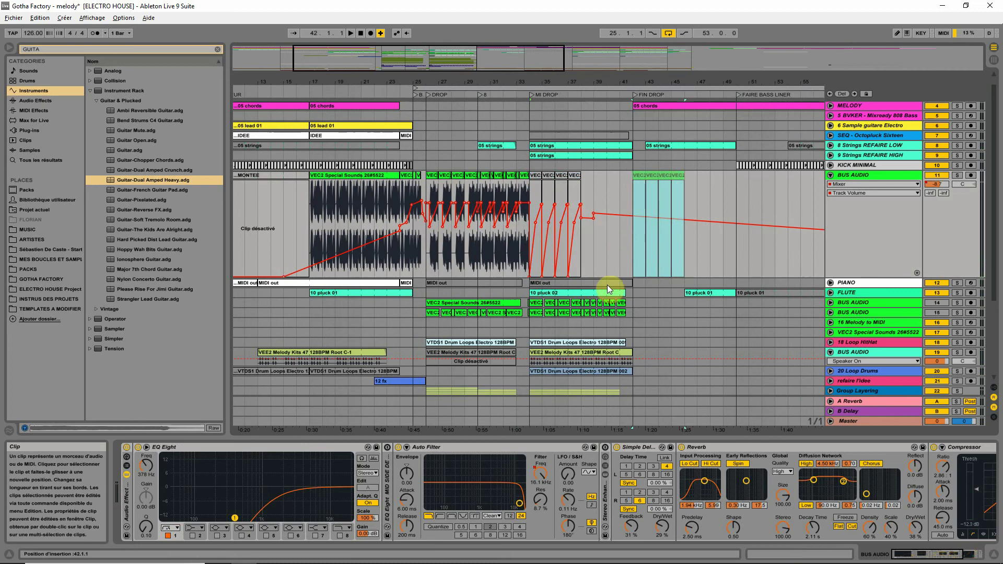
- Play the build-up into the drop from 21.1.1 with BUS AUDIO track 11 collapsed, and expand the track again
click(365, 200)
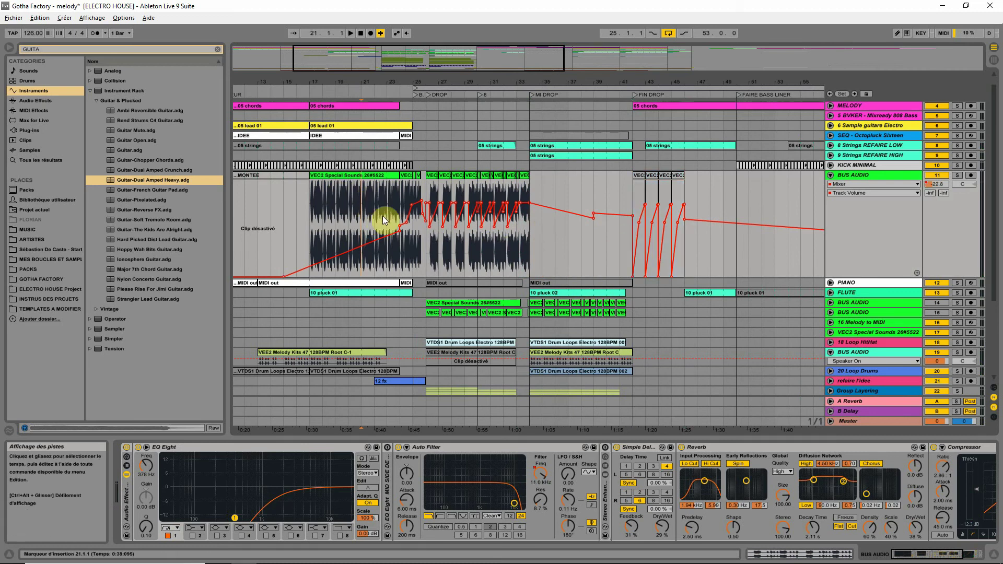
key(space)
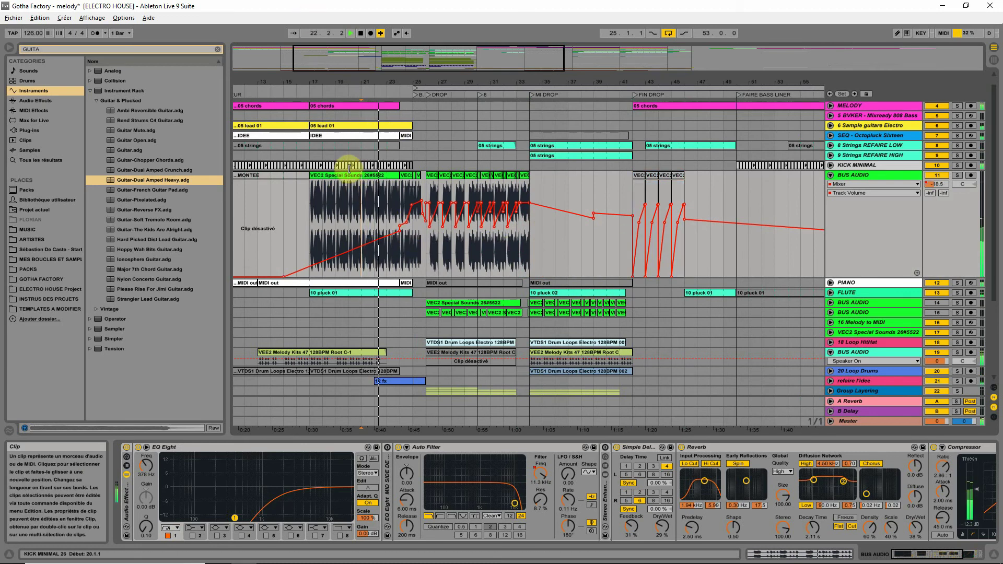
key(space)
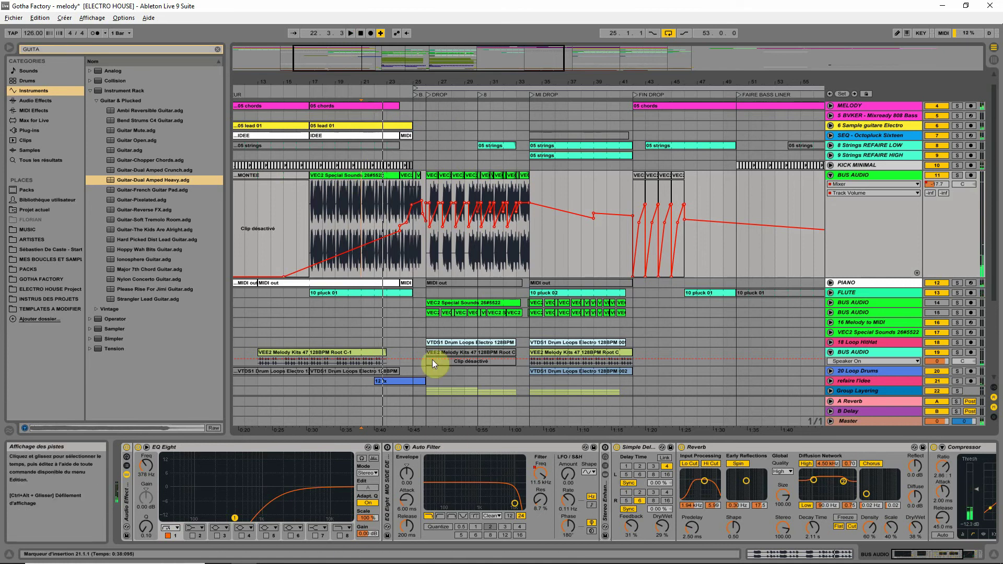
click(830, 175)
key(space)
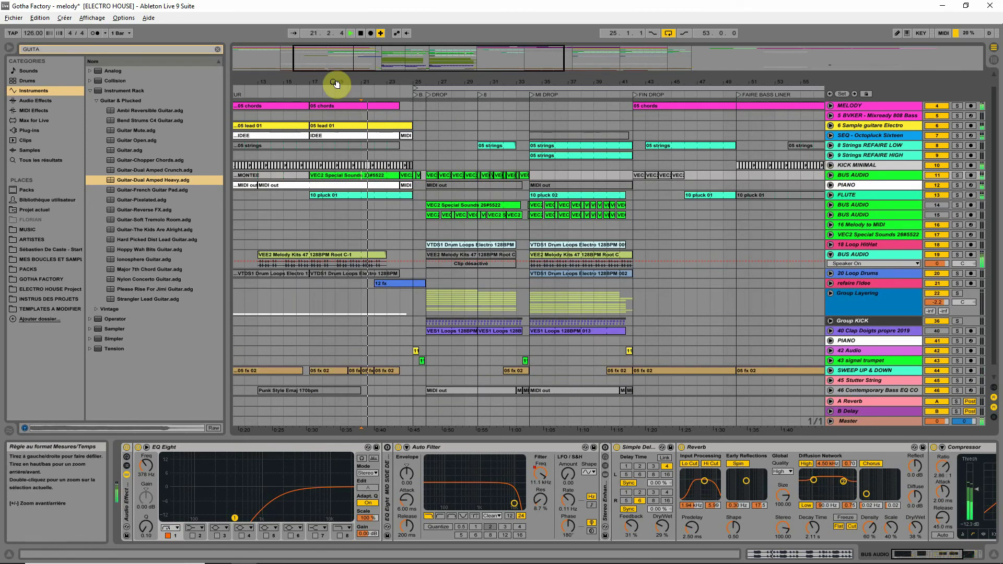
drag(337, 84, 369, 85)
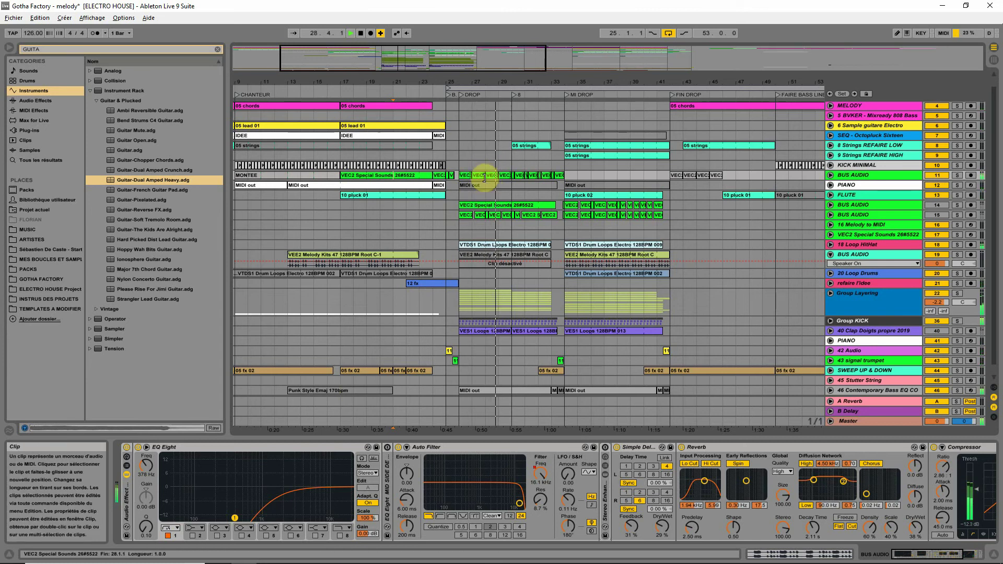
click(830, 175)
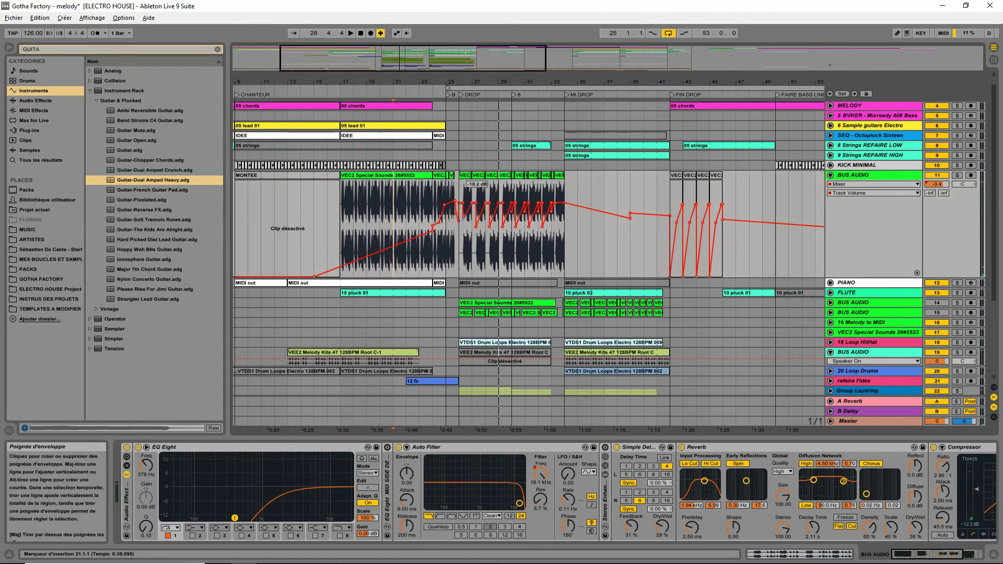
- Raise the low point of bar 26's volume automation on track 11 further while playing the drop from 26.1.1
click(466, 176)
key(space)
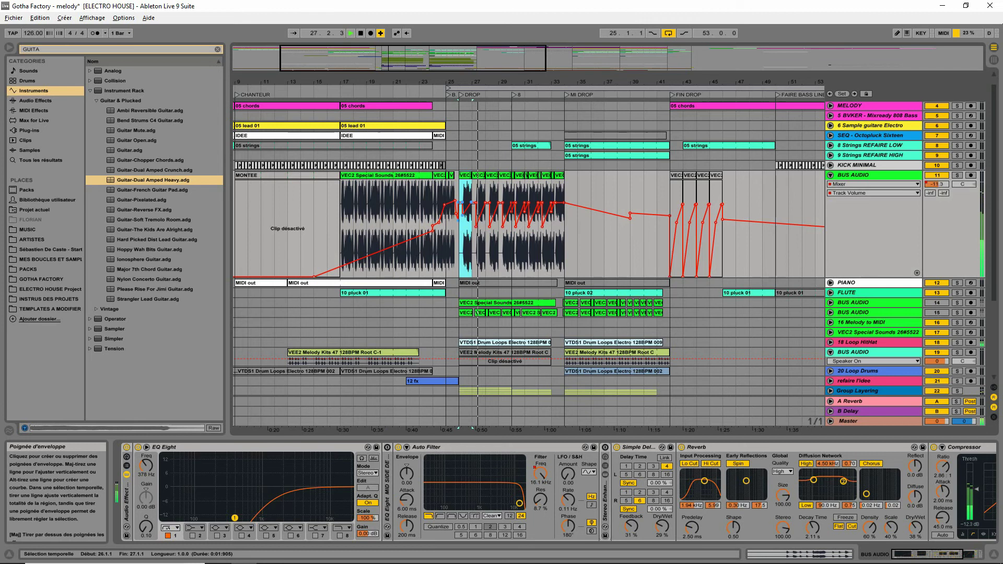
drag(469, 83, 486, 264)
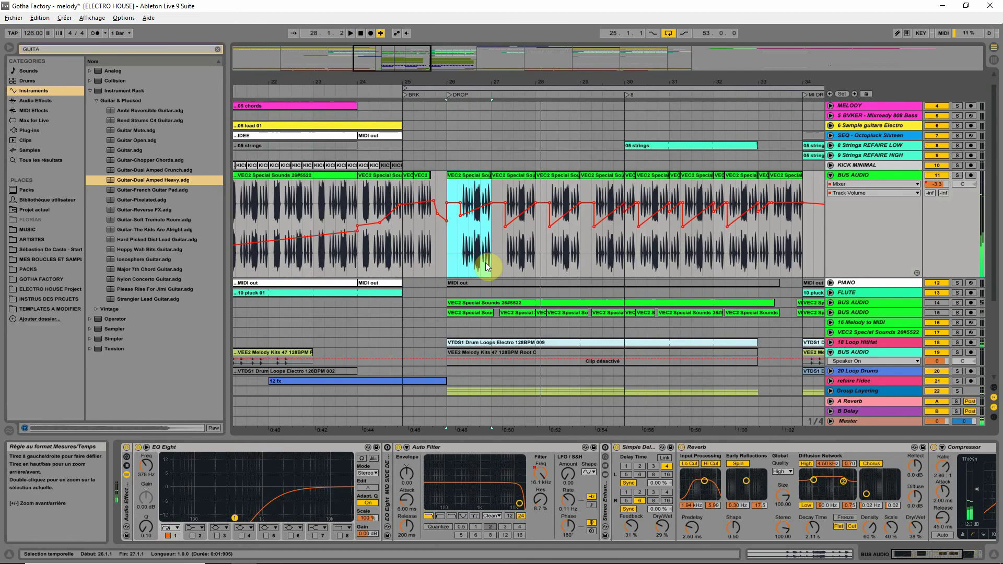
click(468, 236)
key(space)
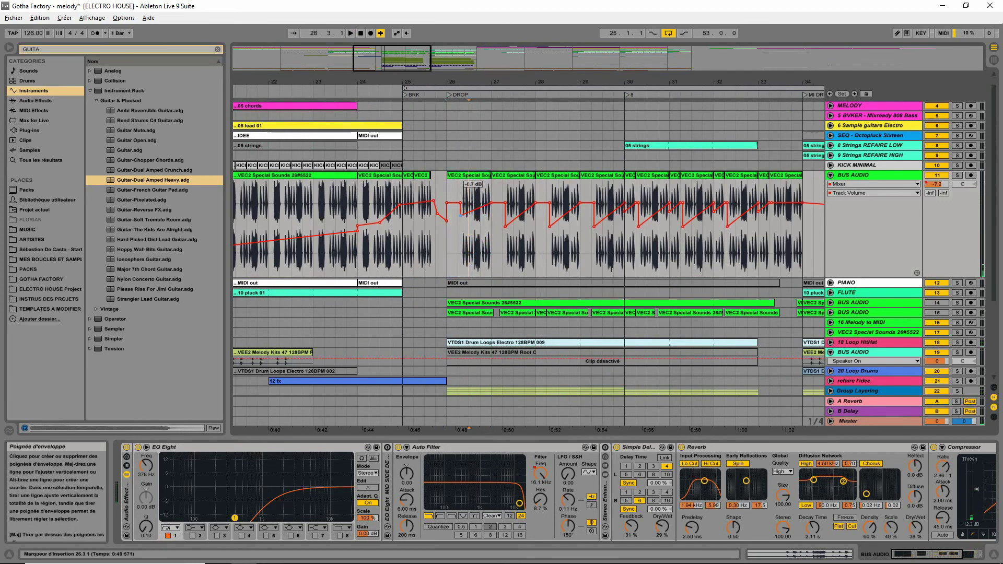
- Duplicate the bar 26 clip of BUS AUDIO track 11 with its volume automation over bars 27 to 32
drag(538, 81, 511, 51)
click(476, 176)
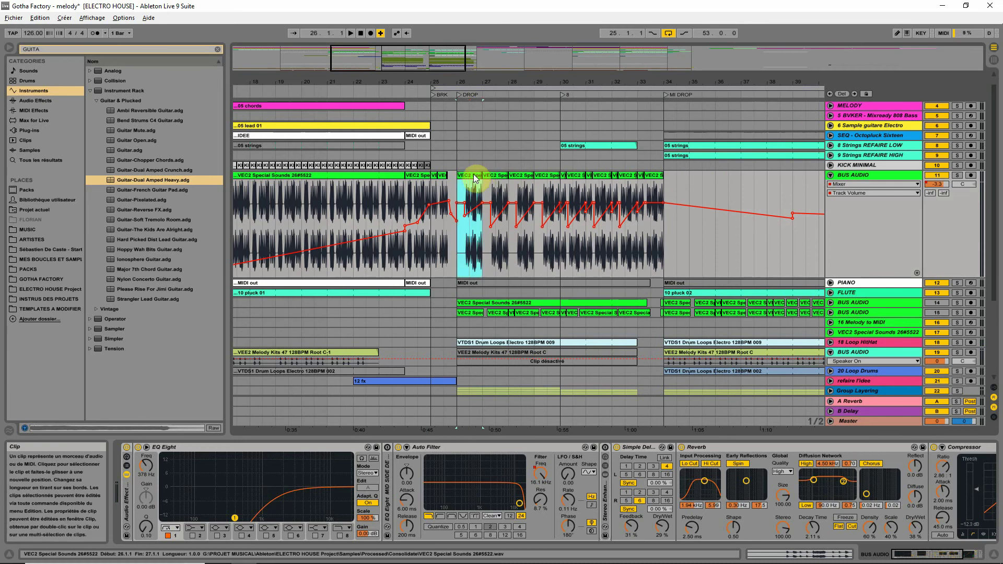
key(ctrl+d)
key(ctrl+d)
key(ctrl+d)
key(ctrl+d)
key(ctrl+d)
key(ctrl+d)
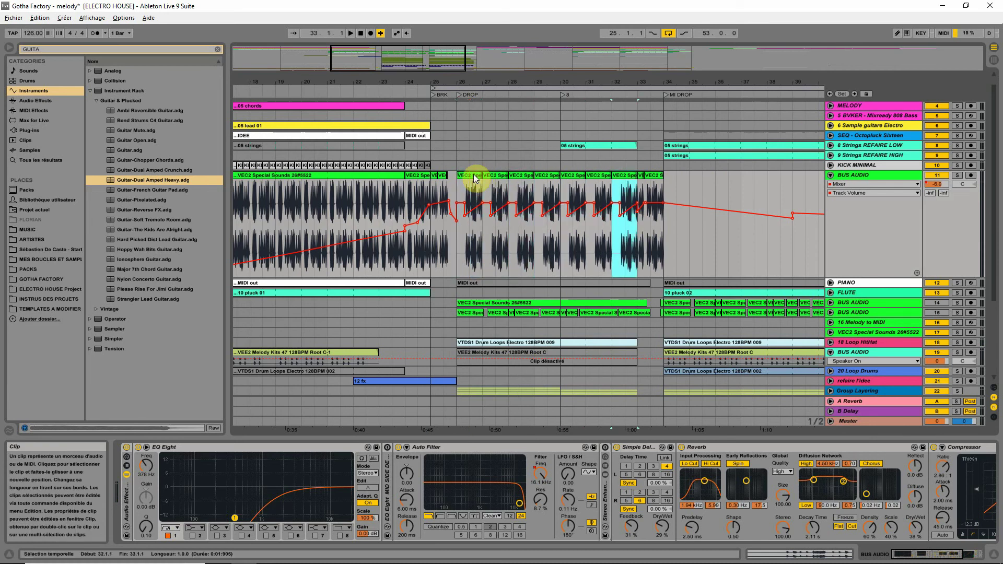
- Undo the duplicate over bar 32 and copy the range 32.1.1 to 34.1.1 of track 11 over bars 30 and 31
key(ctrl+z)
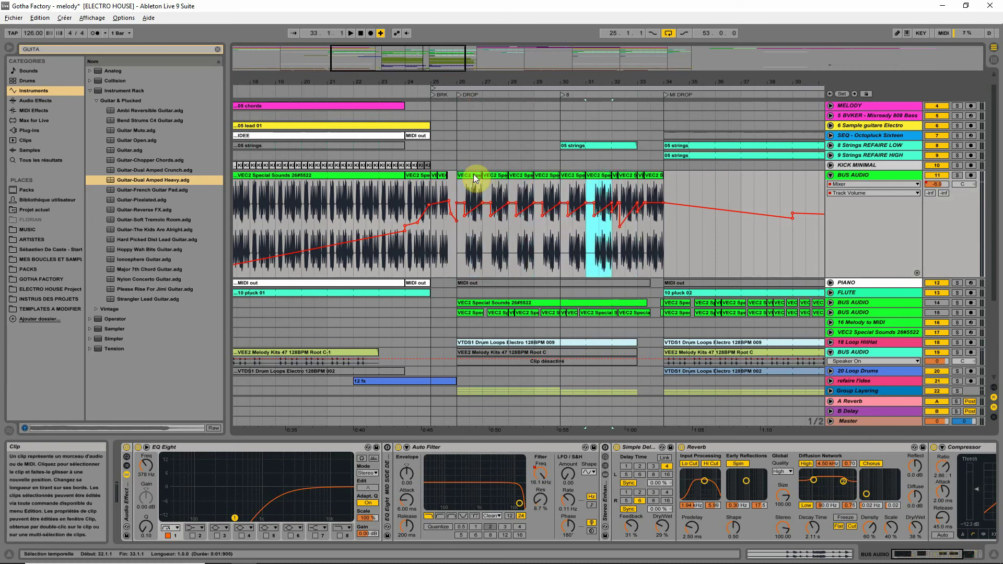
drag(663, 190, 609, 190)
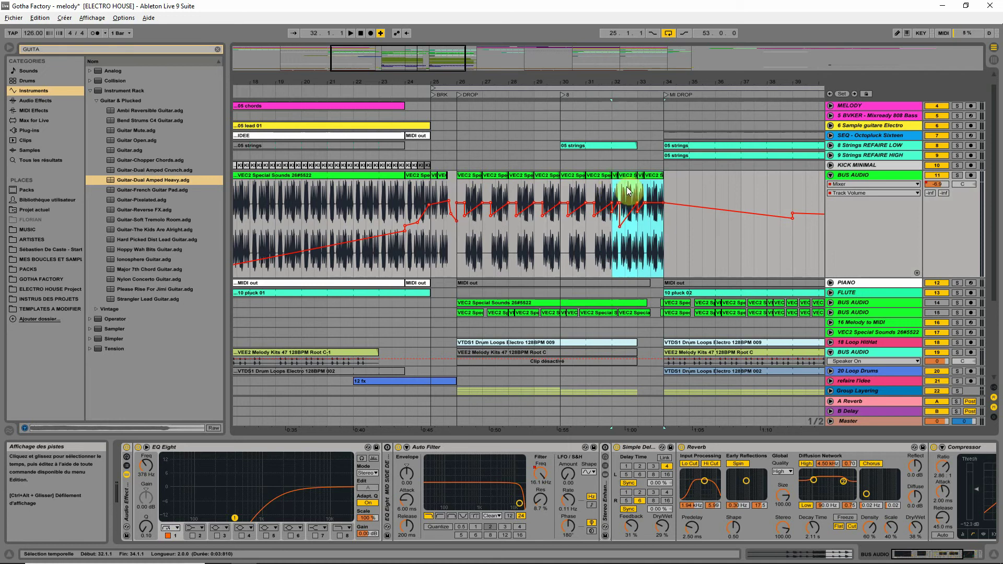
drag(633, 186, 598, 267)
click(469, 178)
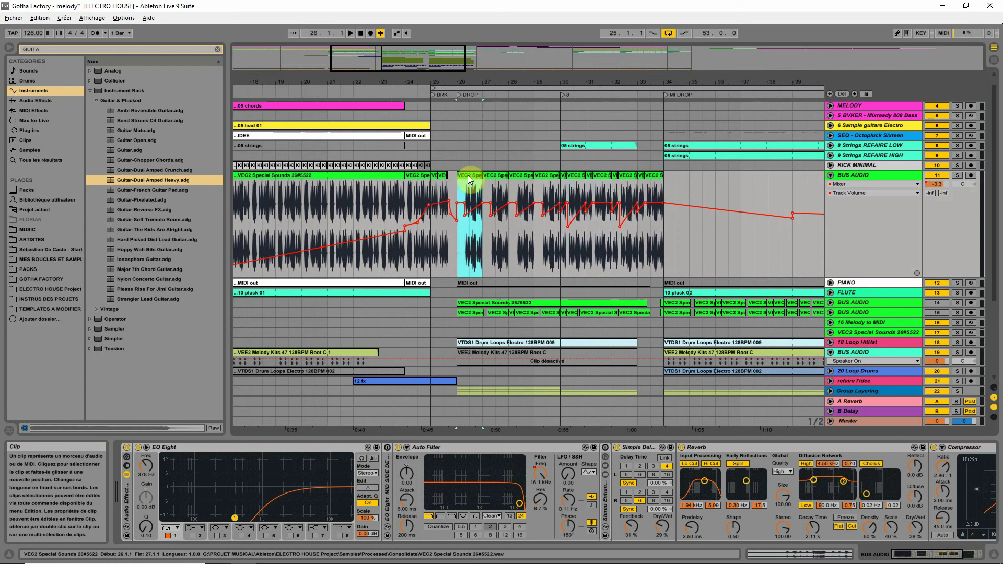
- Clear bars 30 to 33 of BUS AUDIO track 11, duplicate the range 26.1.1 to 30.1.1 over them, and play the drop
drag(468, 178, 606, 191)
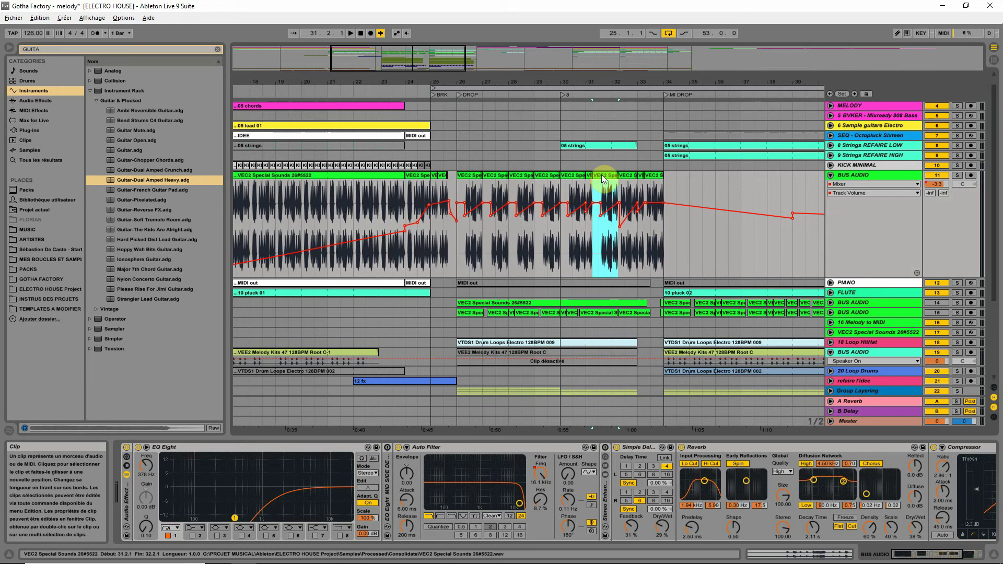
key(ctrl+z)
drag(684, 184, 461, 197)
key(Delete)
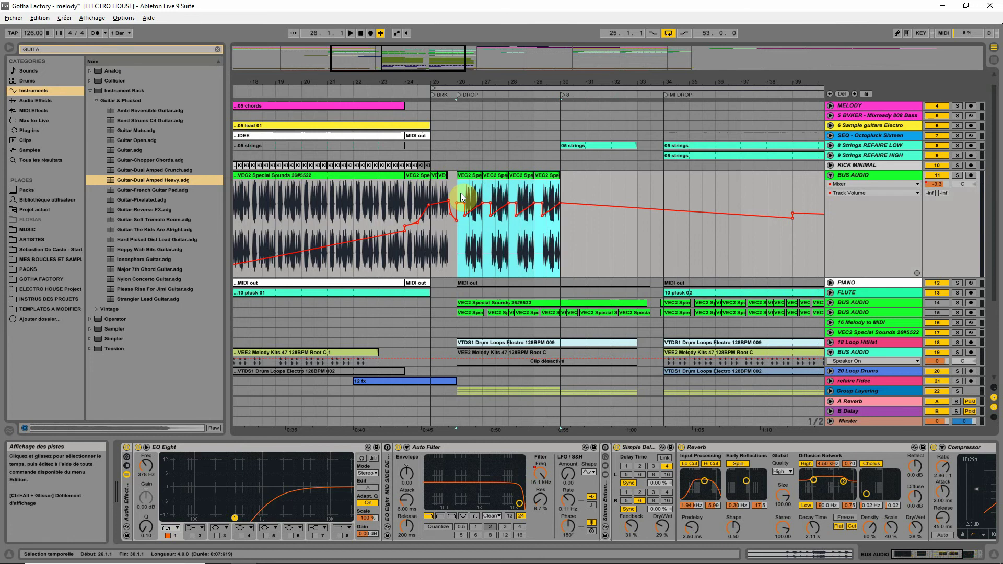
key(ctrl+d)
click(462, 179)
key(space)
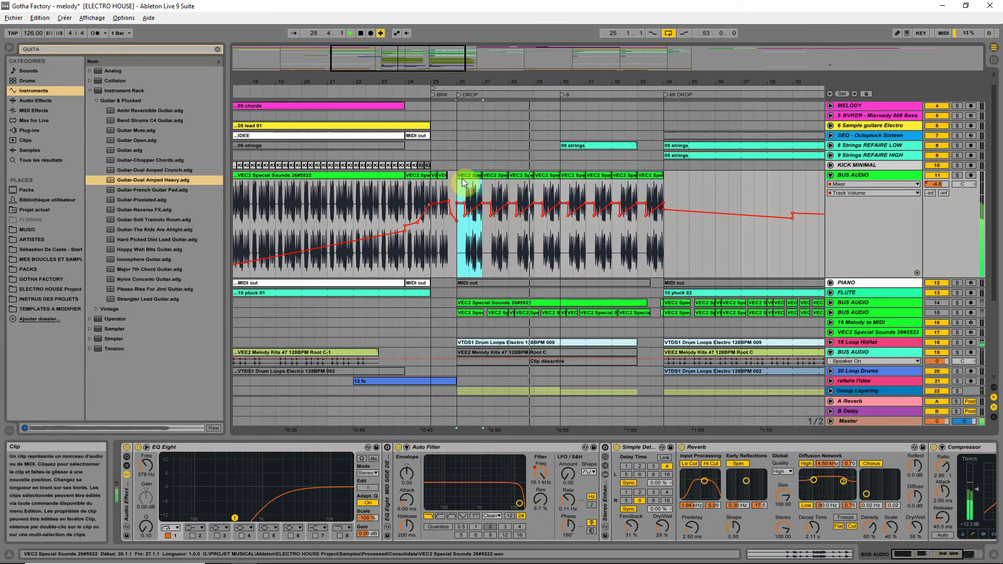
- Adjust the low points of track 11's volume automation across the drop and raise the one in bar 26
click(493, 214)
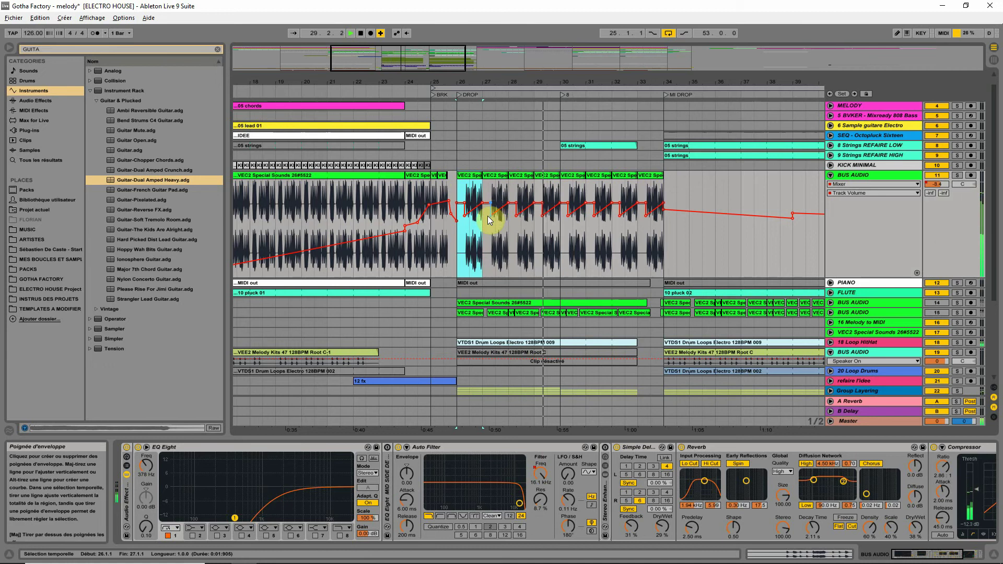
click(594, 215)
click(619, 216)
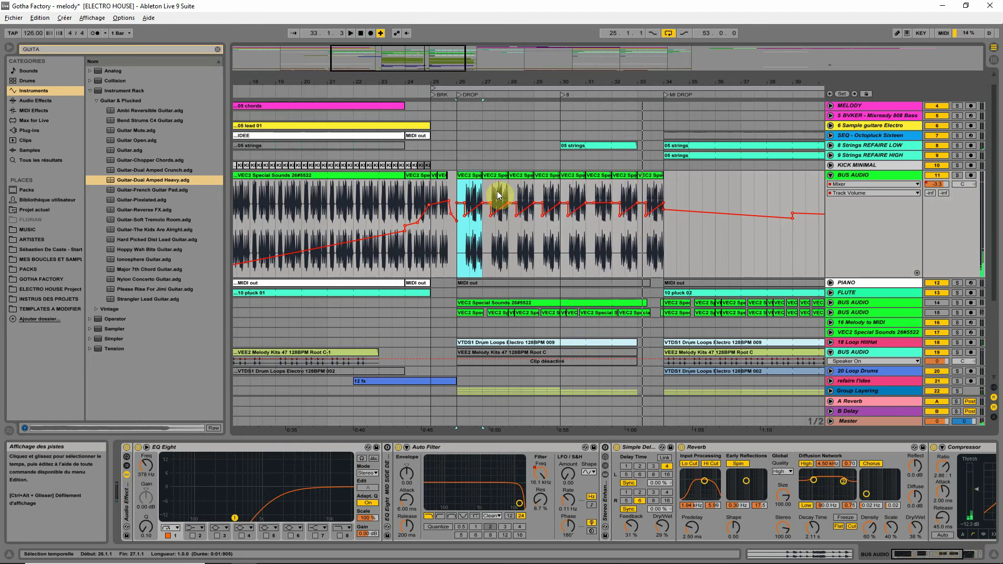
mouse_move(466, 79)
mouse_down()
mouse_move(492, 189)
mouse_move(467, 217)
mouse_up()
click(493, 225)
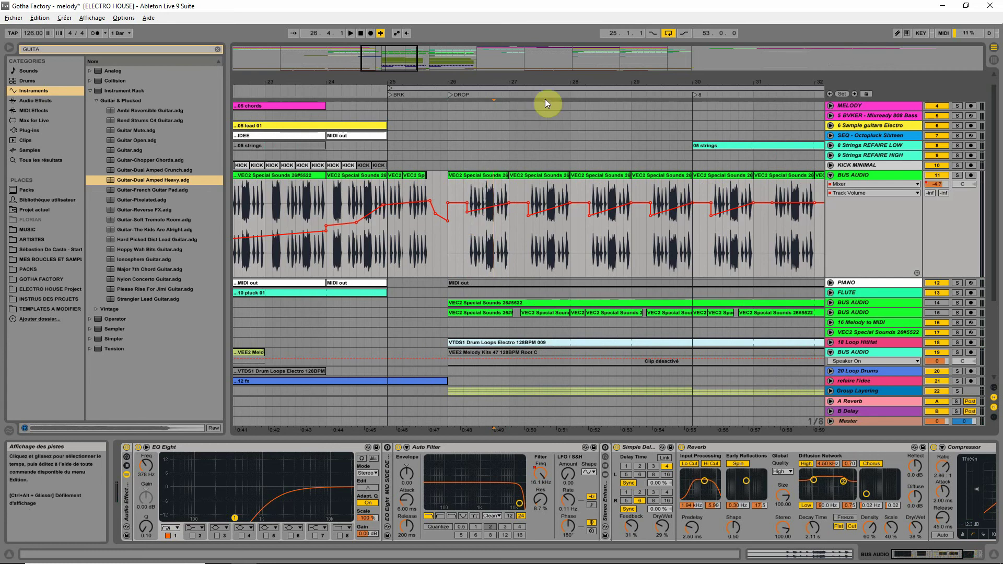
- Delete the clips and volume automation in bars 27 to 33 of BUS AUDIO track 11
drag(546, 81, 487, 26)
drag(617, 191, 476, 214)
key(Delete)
- Duplicate the bar 26 clip of track 11 with its automation through bar 33, removing the extra copy in bar 34
click(473, 174)
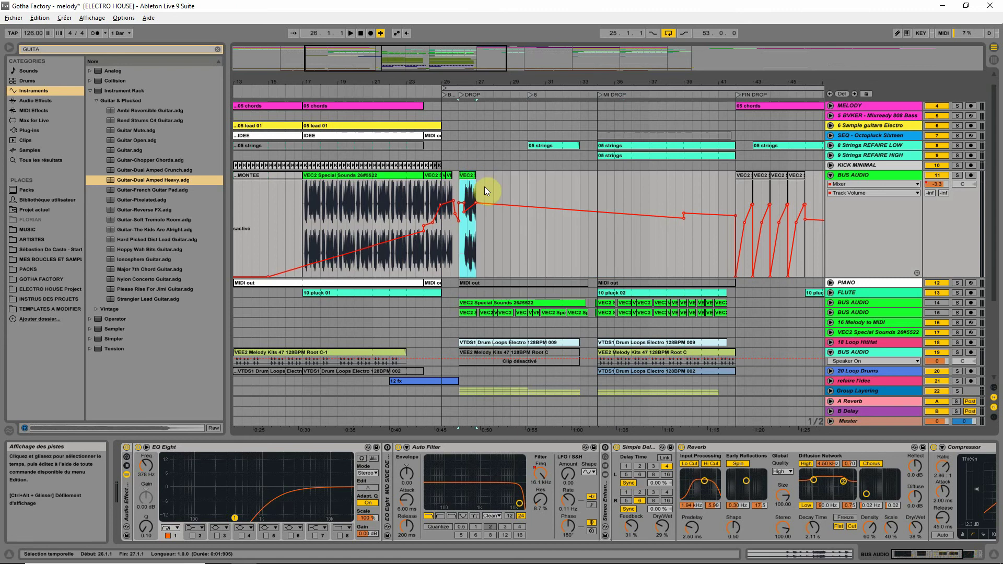
key(ctrl+d)
key(ctrl+d)
key(ctrl+d)
key(ctrl+d)
key(ctrl+d)
key(ctrl+d)
key(ctrl+d)
key(ctrl+d)
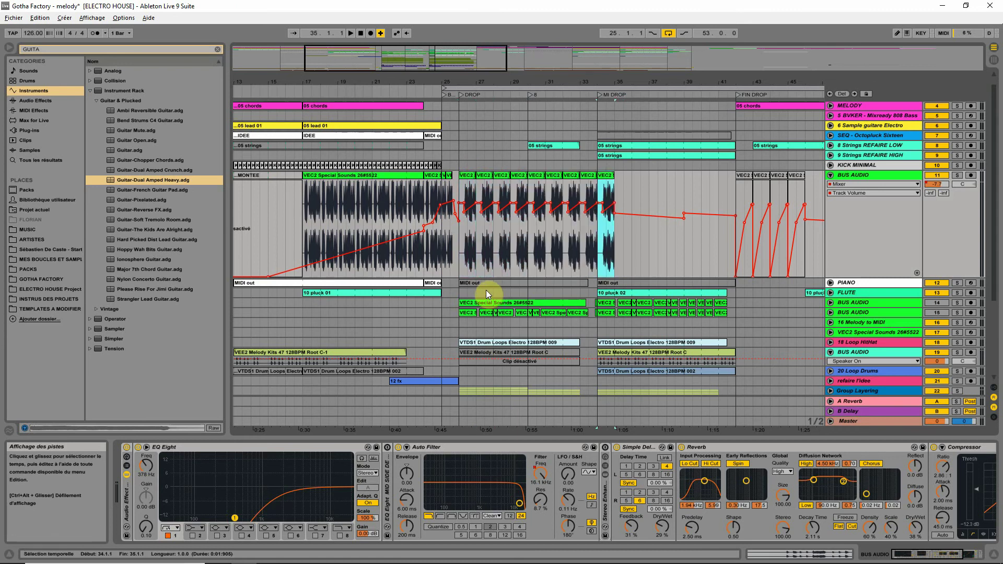
key(Delete)
- Collapse track 11 and duplicate its range 26.1.1 to 34.1.1 over bars 34 to 41
drag(483, 82, 527, 177)
click(830, 175)
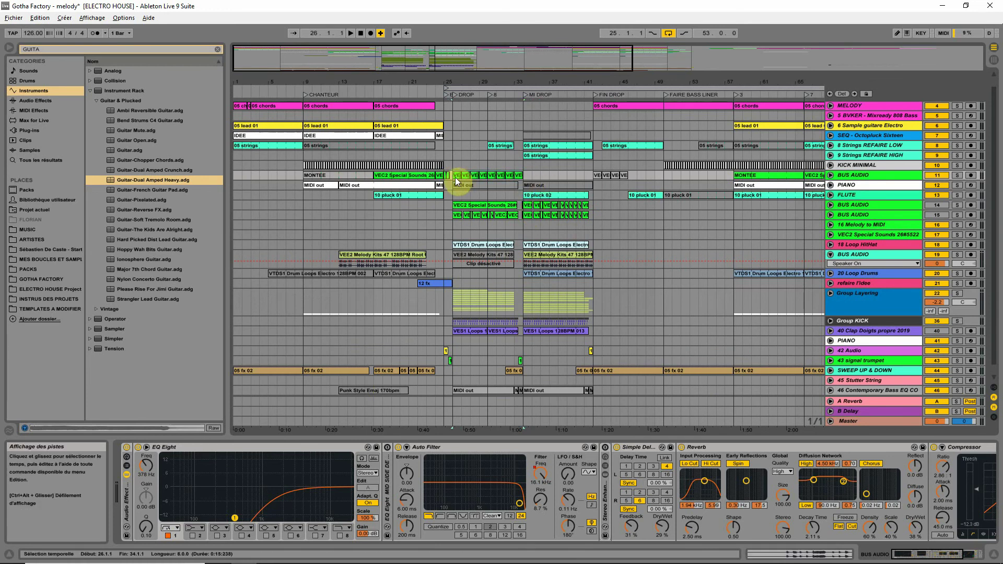
key(ctrl+d)
- Play the build-up from 17.1.1, where the VEC2 Special Sounds clip of track 11 starts
click(411, 224)
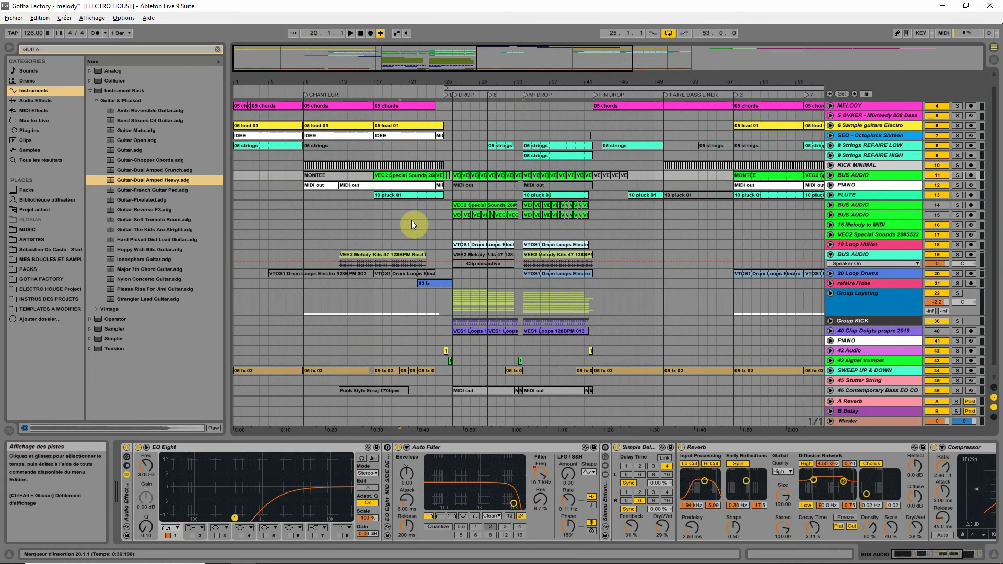
click(383, 177)
key(space)
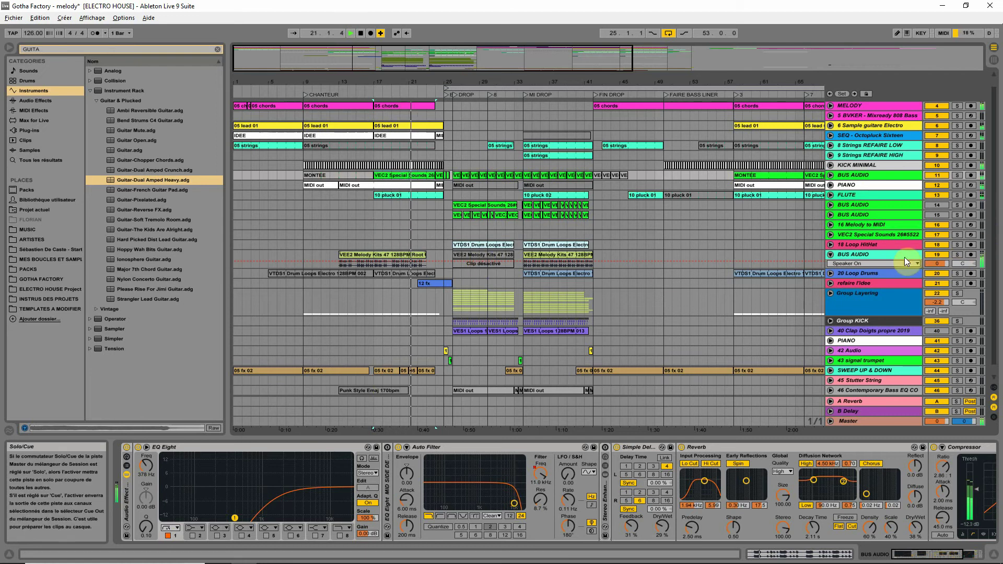
- Solo BUS AUDIO track 19, enable its stereo enhancer device, and play its melody clip from 13.1.1
click(956, 254)
click(371, 254)
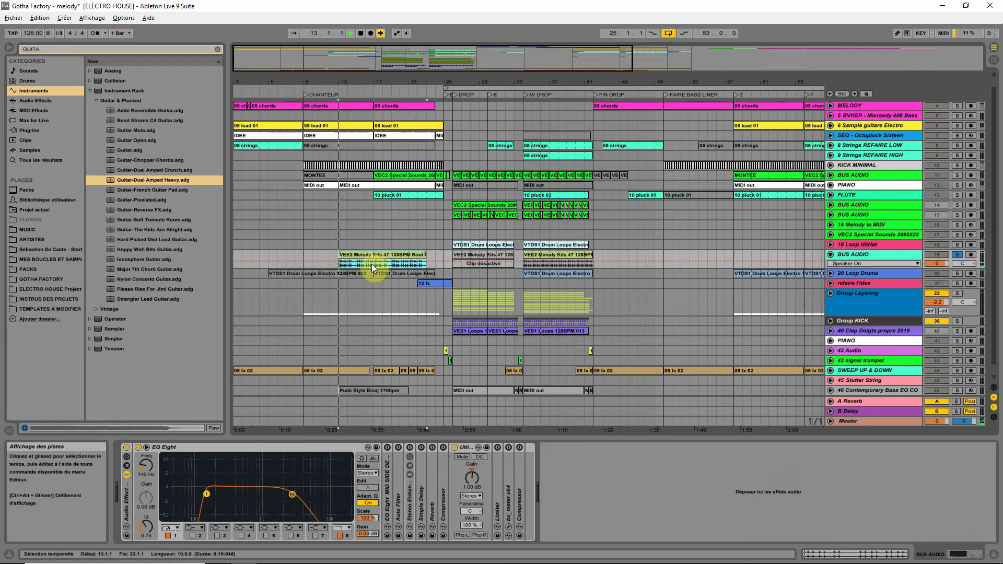
click(849, 260)
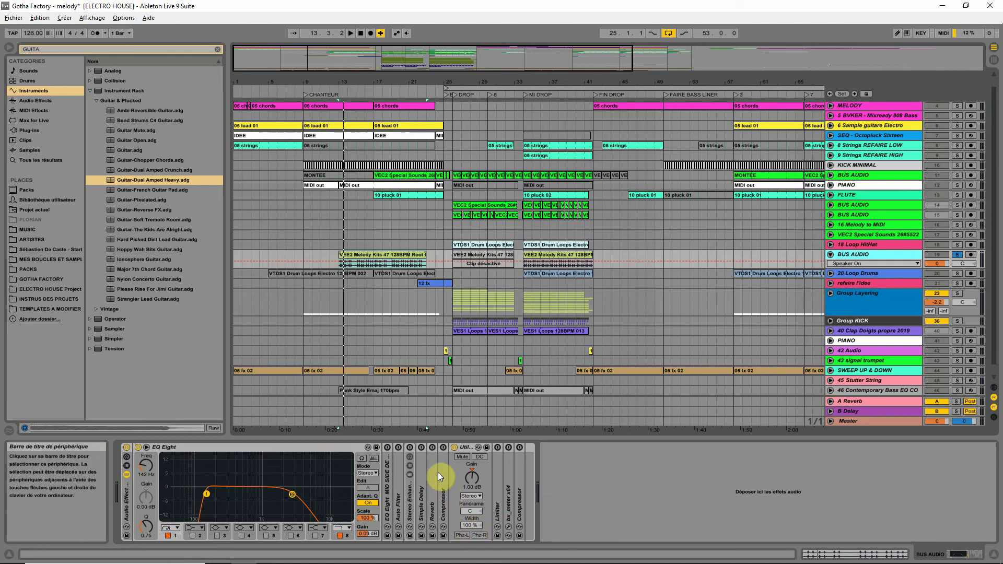
click(410, 447)
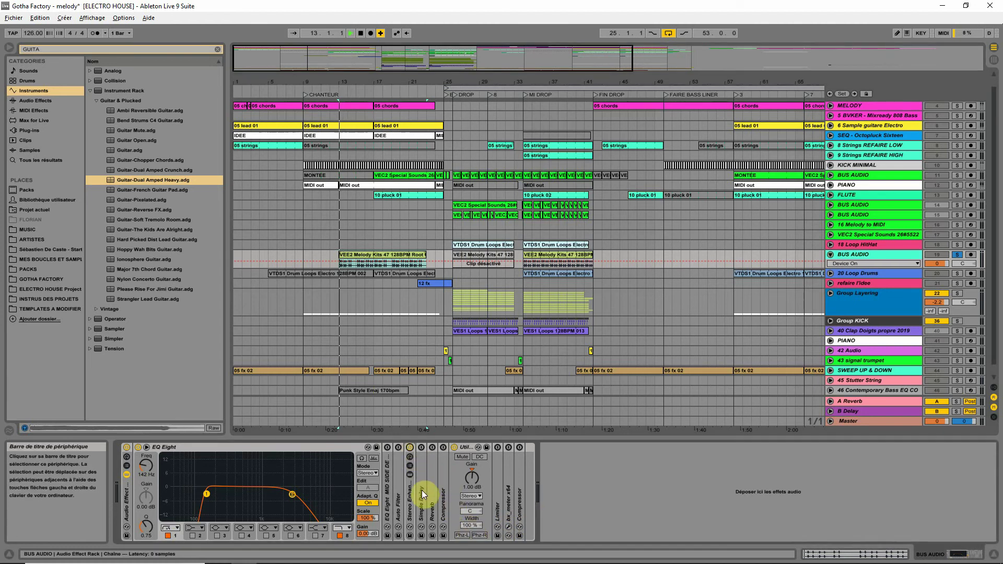
key(space)
key(space)
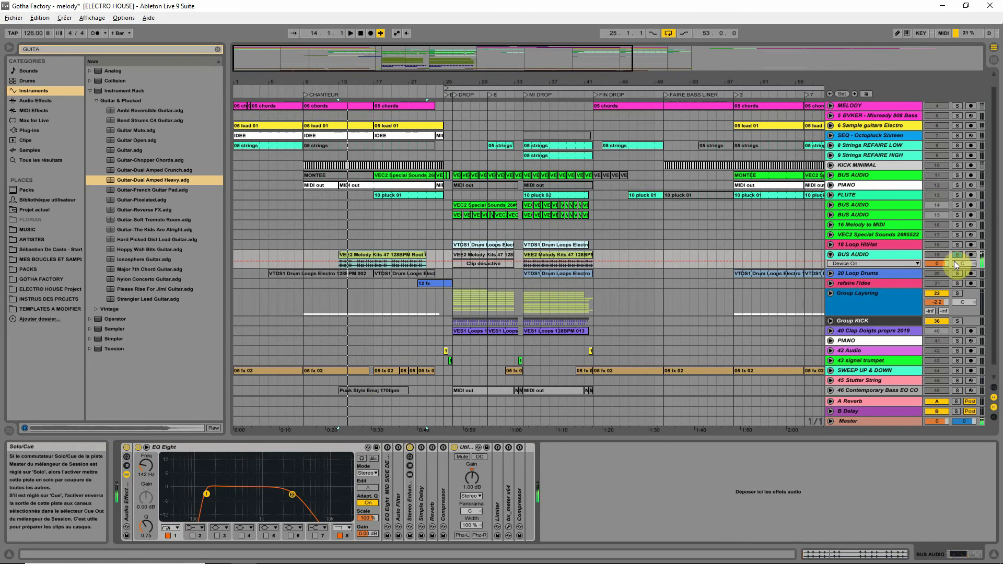
- Unsolo track 19, lower its volume to -4.9 dB during playback, and extend its melody clip to 24.1.1
drag(945, 263, 952, 269)
click(957, 255)
key(space)
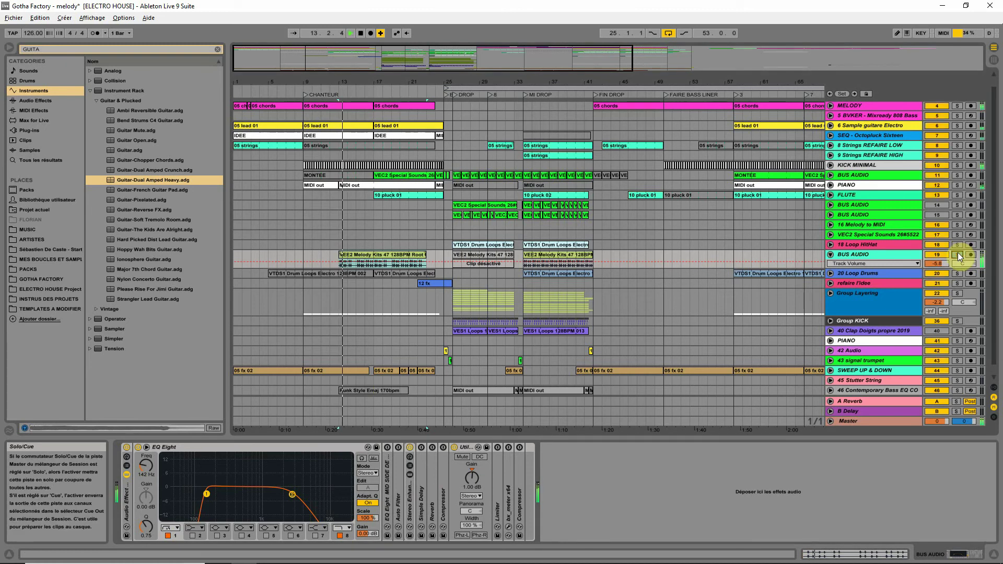
click(412, 448)
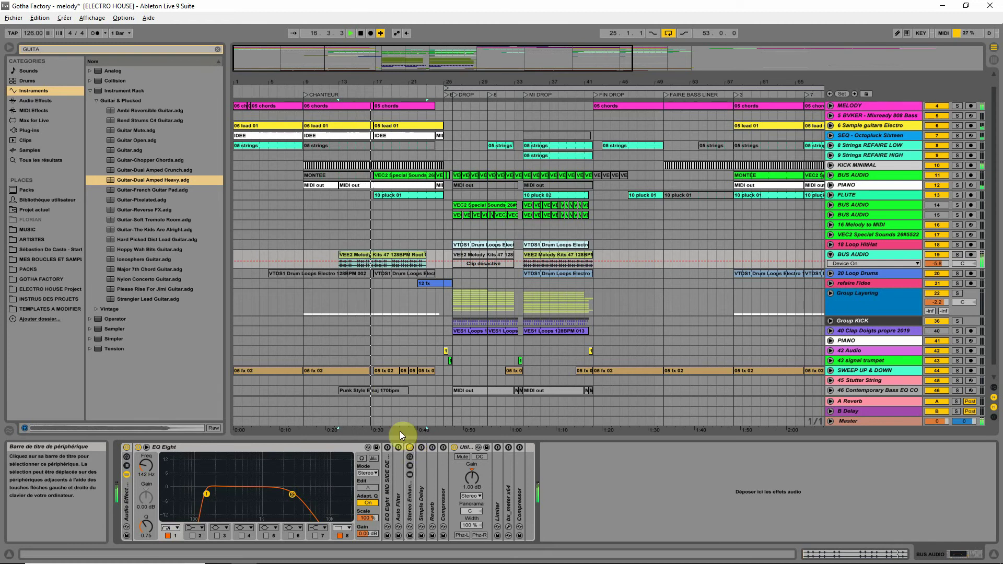
click(940, 264)
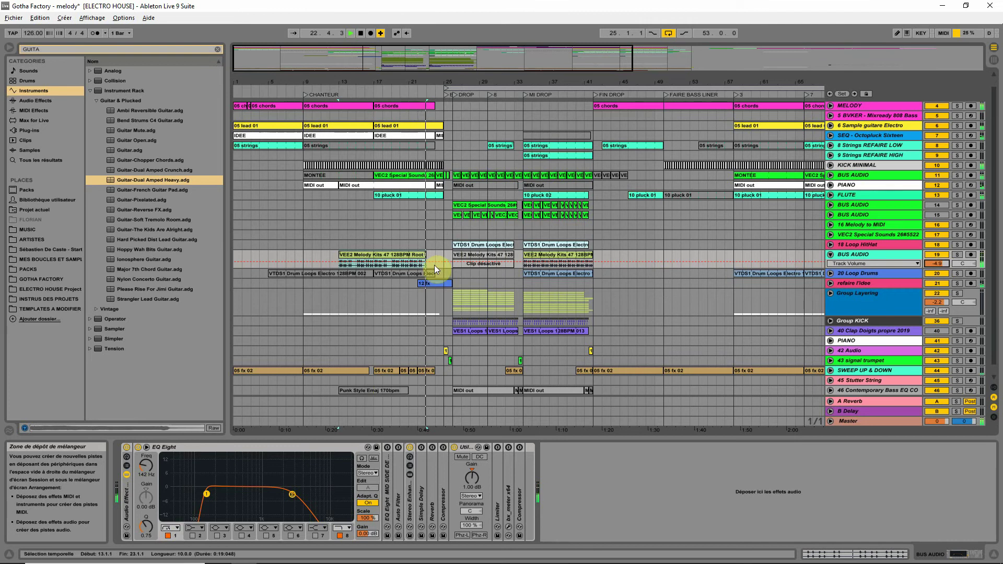
drag(427, 255, 433, 253)
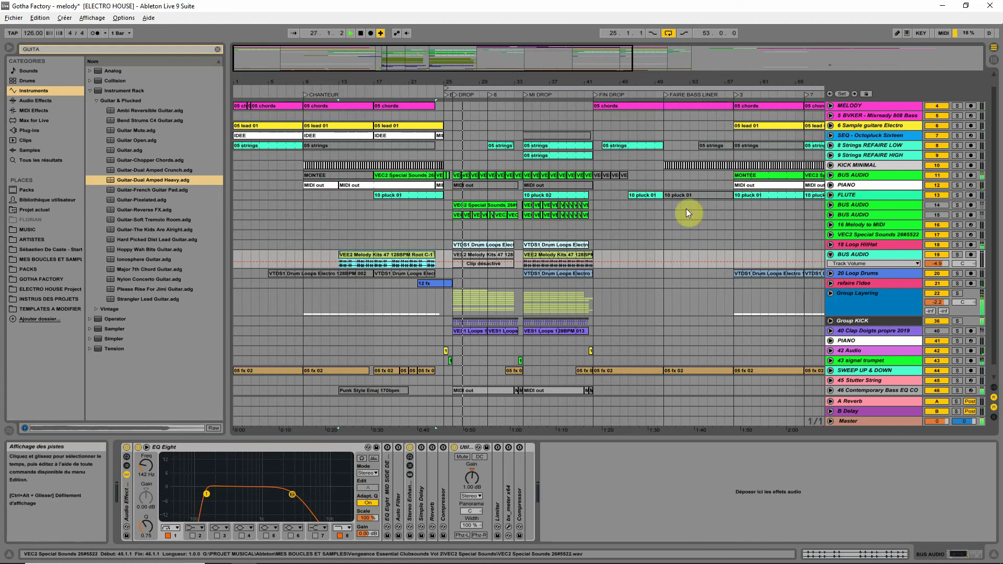
- Expand BUS AUDIO track 11 and display the gain automation of its Utility device
click(830, 175)
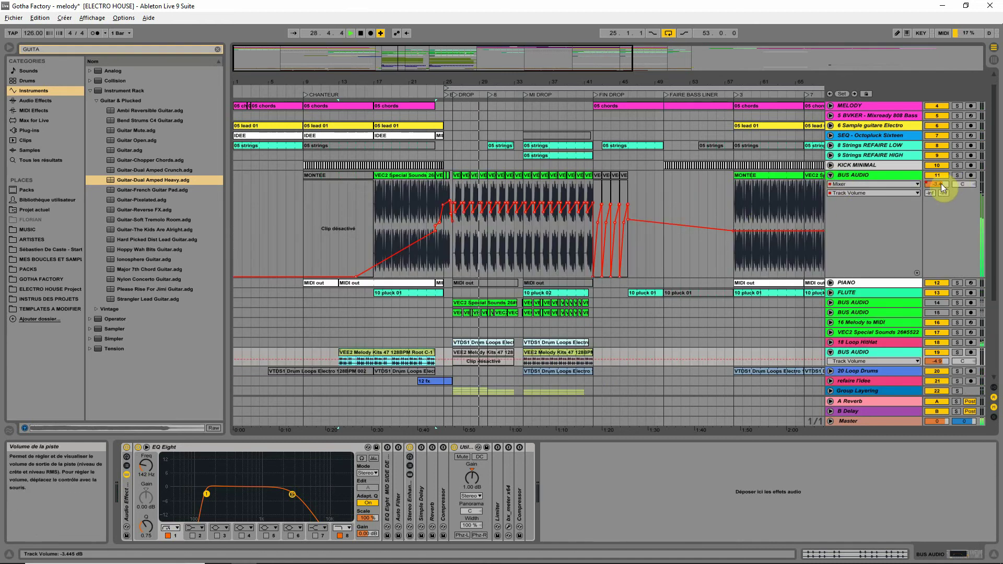
click(861, 176)
drag(910, 554, 893, 562)
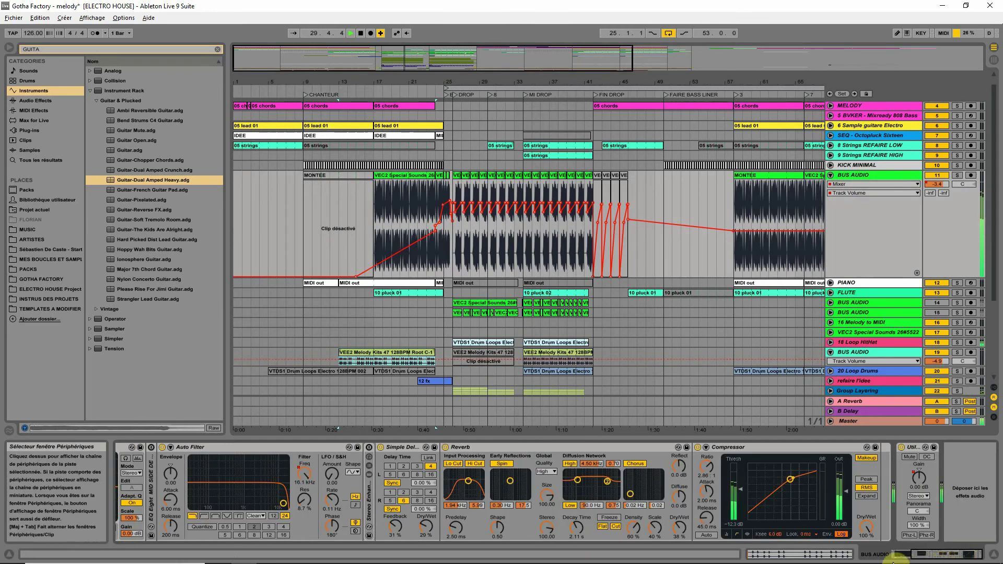
click(916, 485)
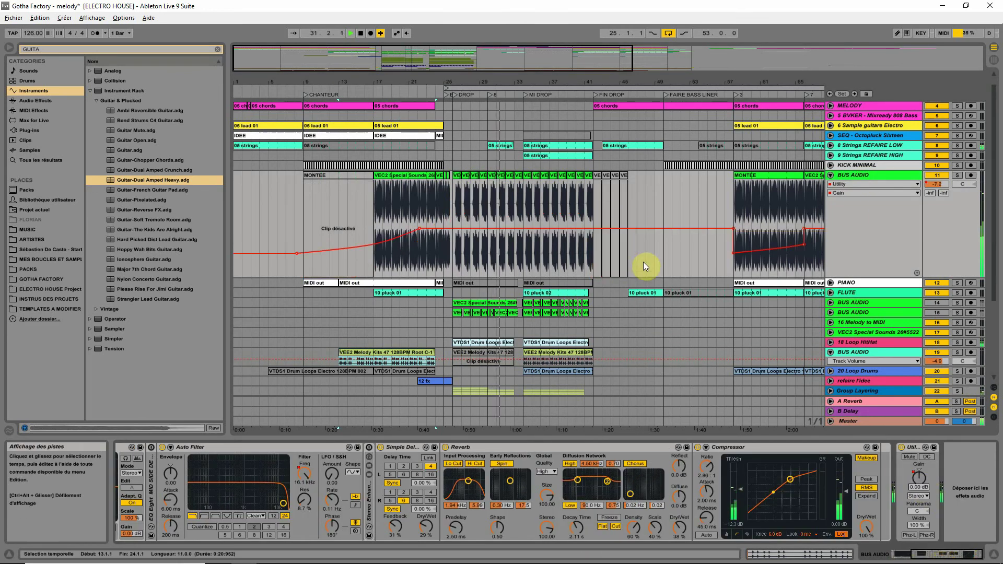
- Raise track 11's Utility gain automation to 1.32 dB over the range 26.1.1 to 50.1.1
click(689, 253)
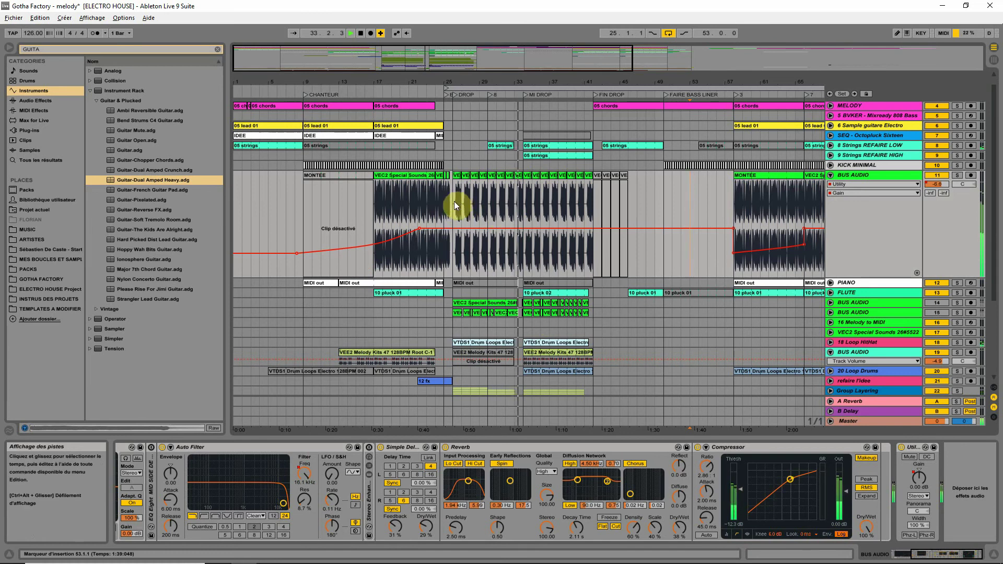
drag(449, 202, 602, 214)
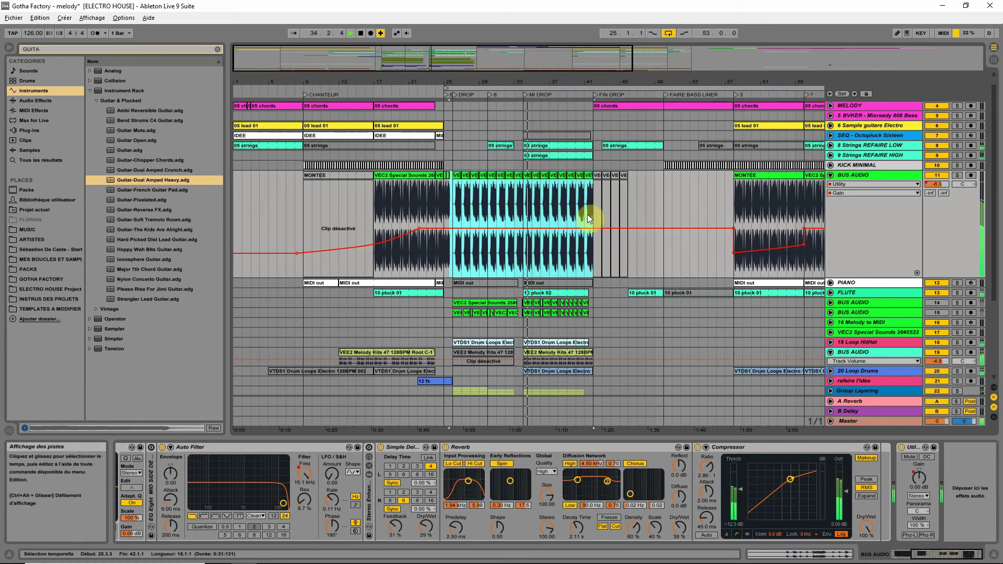
click(520, 177)
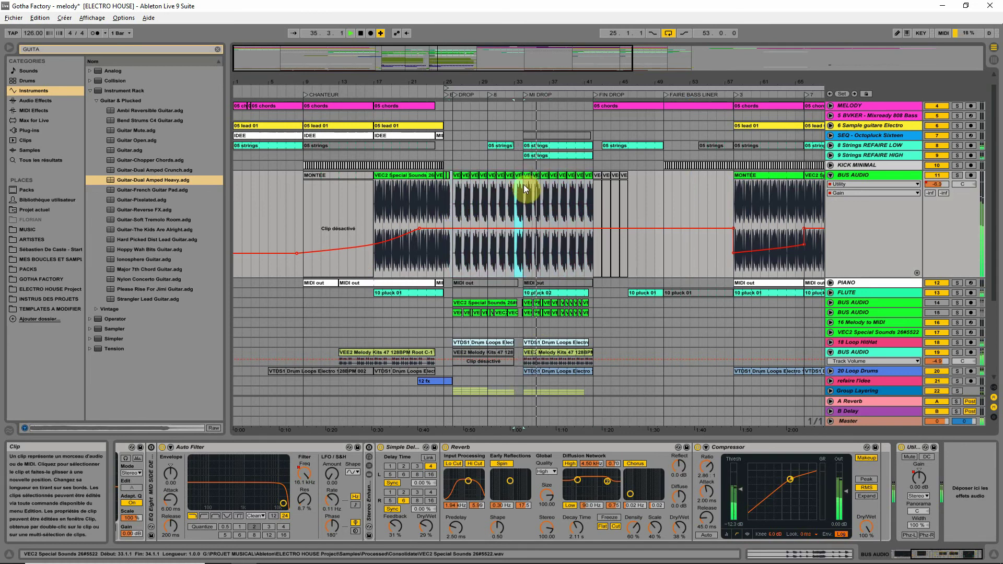
click(597, 242)
drag(596, 242, 462, 249)
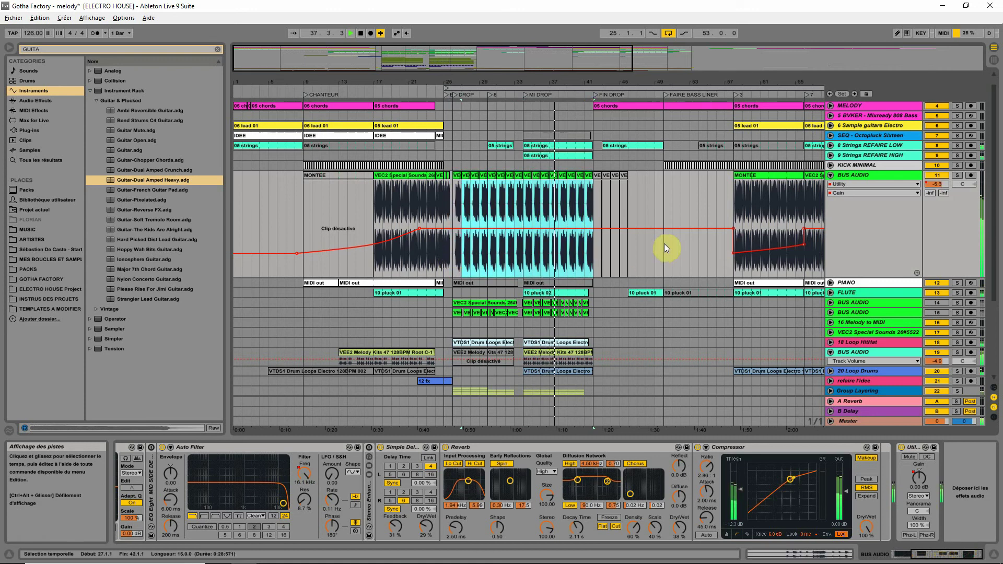
drag(663, 244, 504, 231)
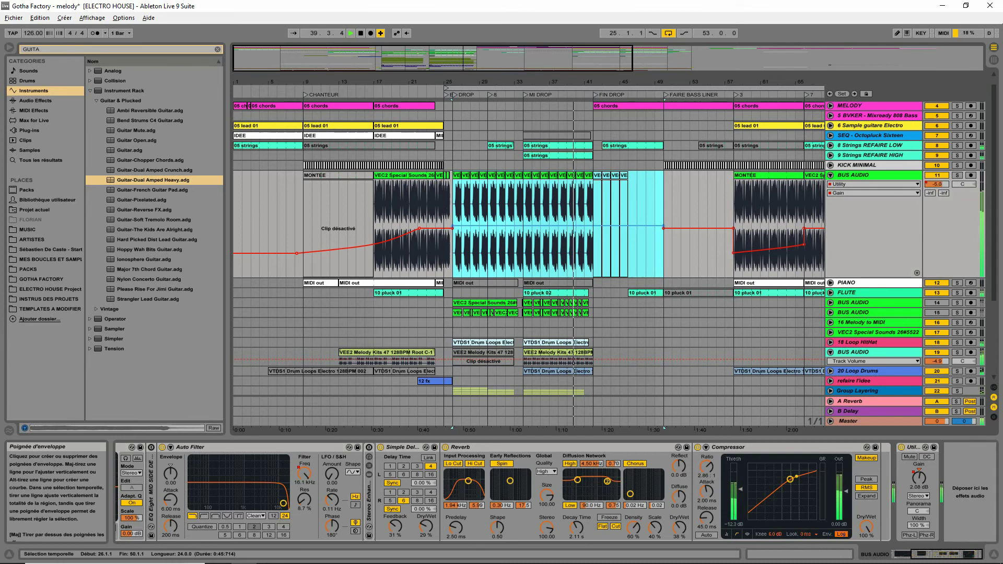
click(507, 249)
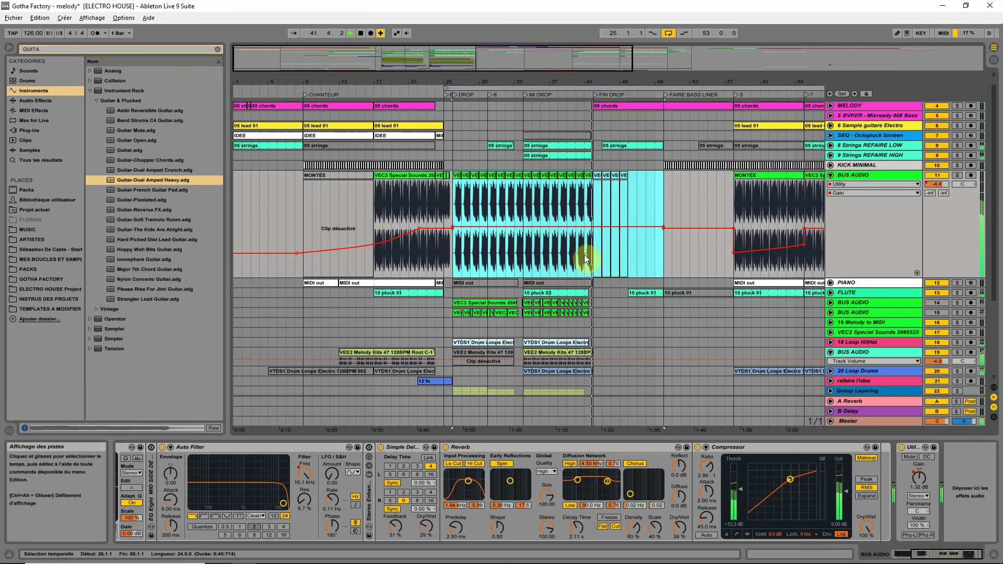
- Collapse track 11 and audition it in solo from 26.1.1
click(456, 176)
key(space)
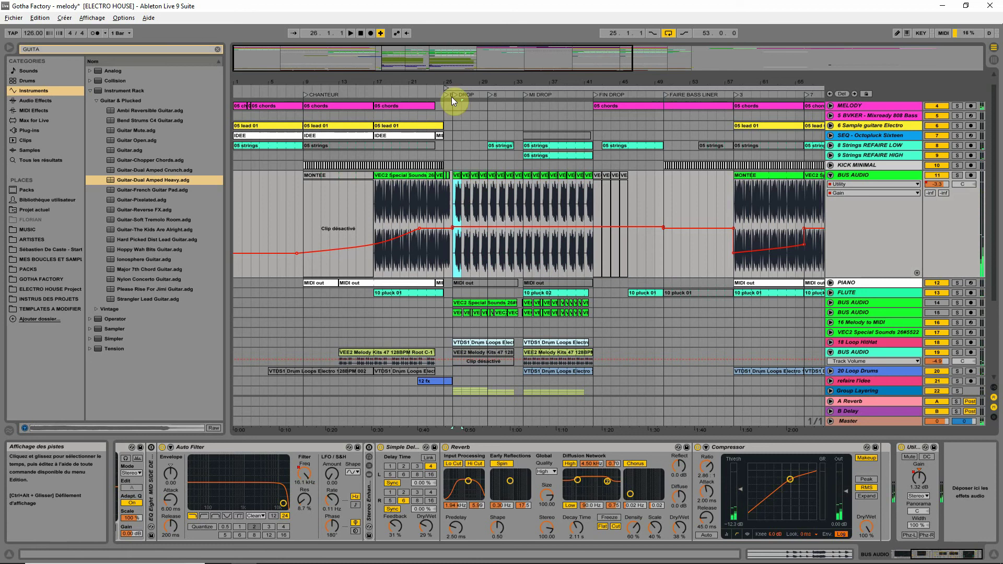
click(830, 175)
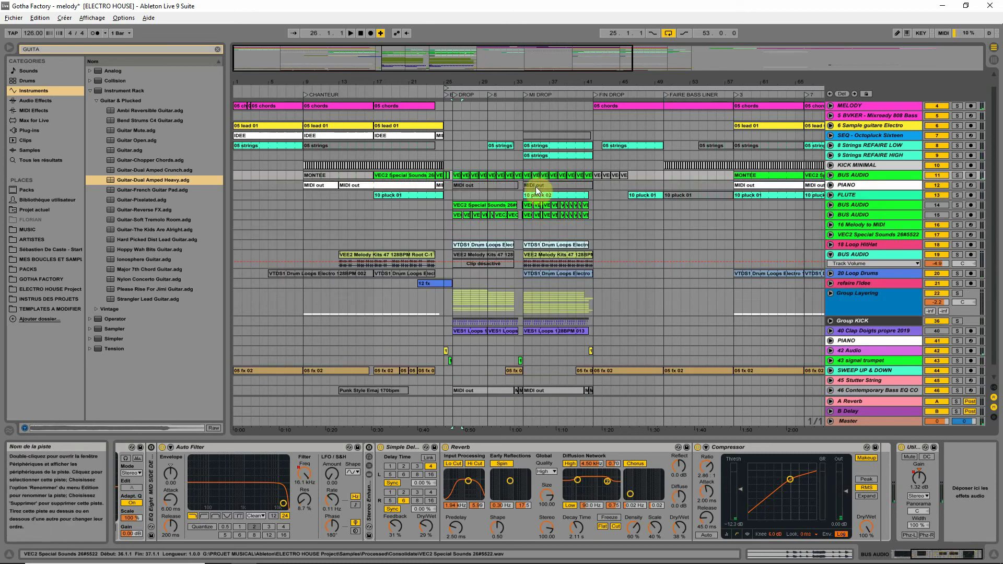
click(956, 175)
key(space)
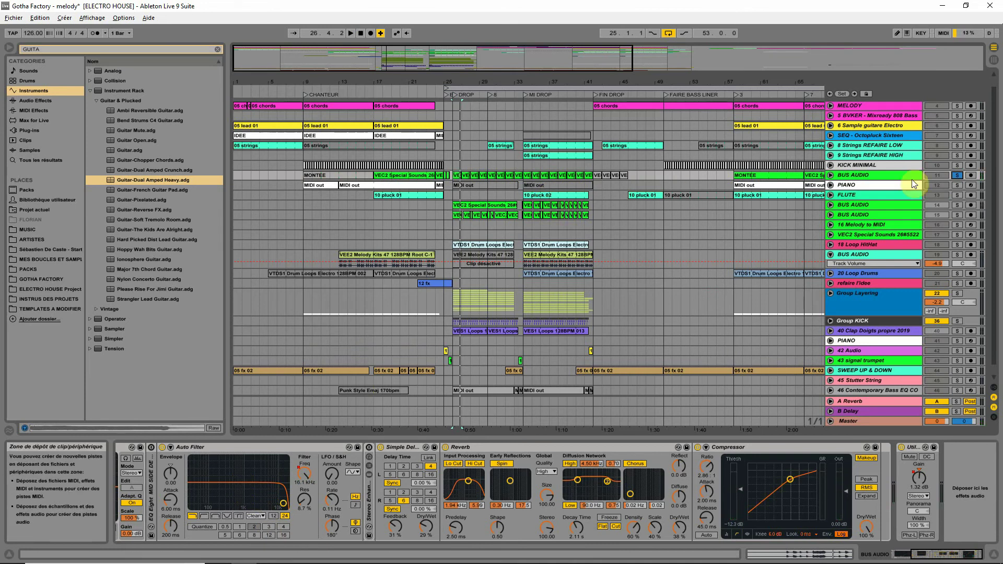
click(958, 175)
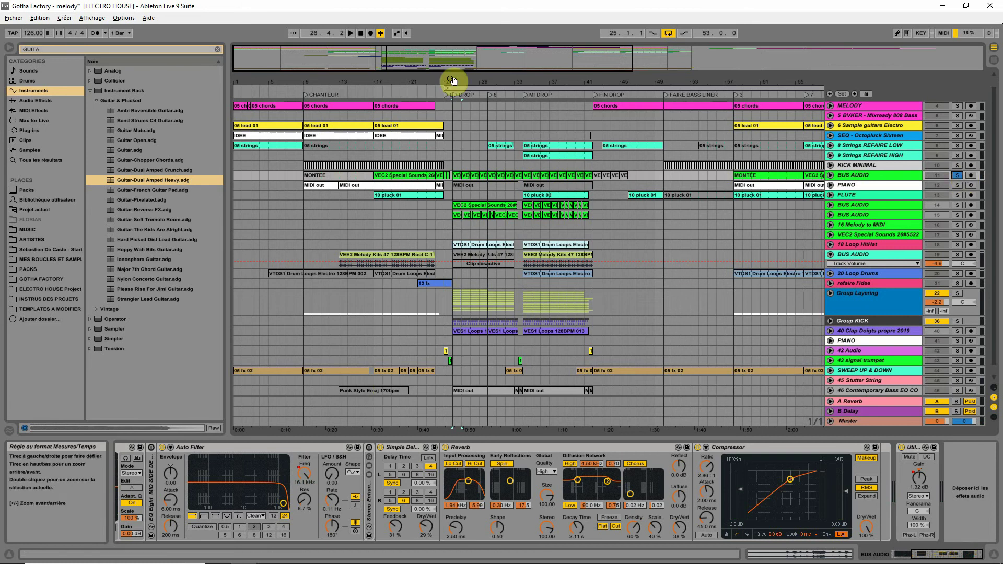
- Solo Group Layering and play the drop from 26.1.1
drag(450, 83, 503, 161)
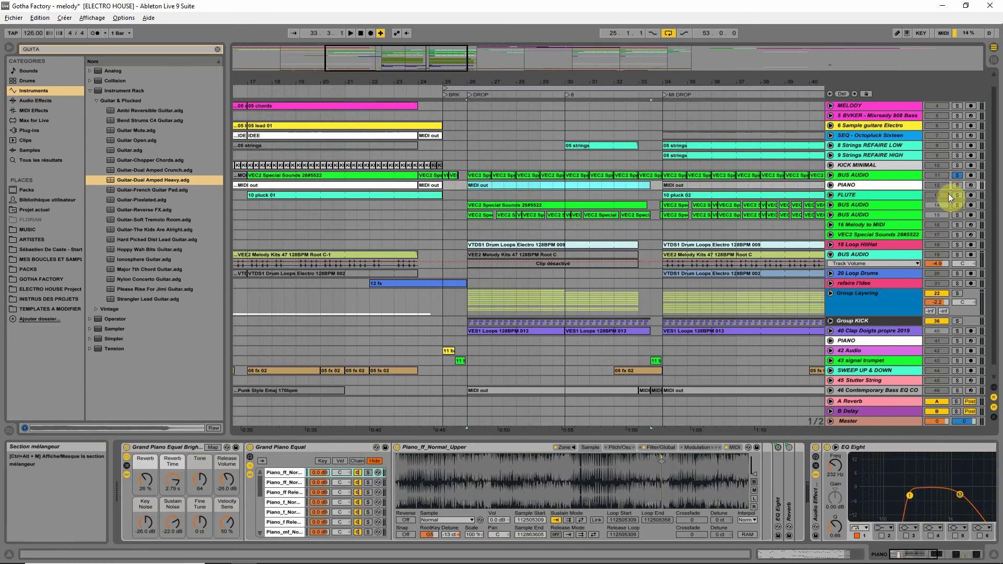
scroll(815, 277, down, 1)
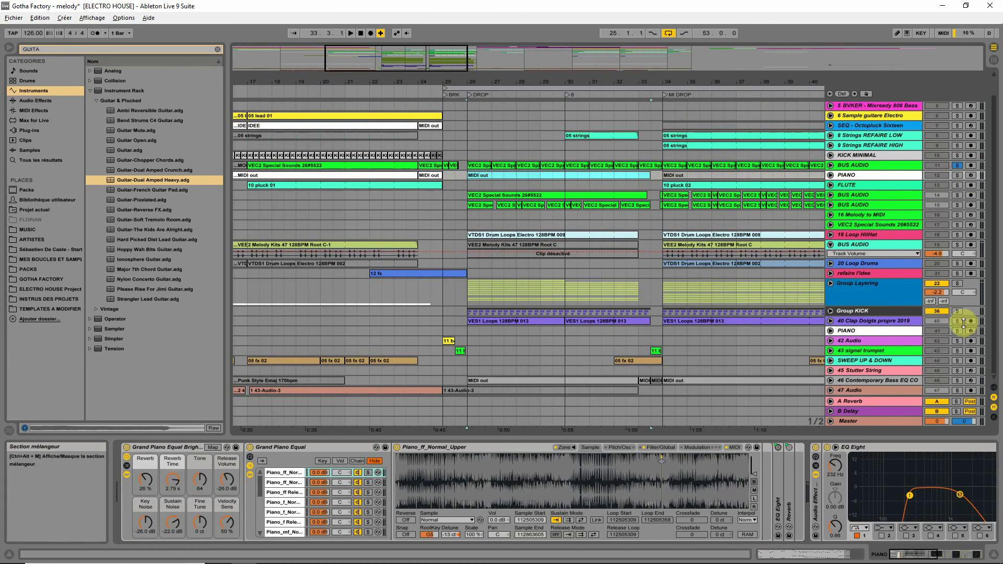
click(957, 284)
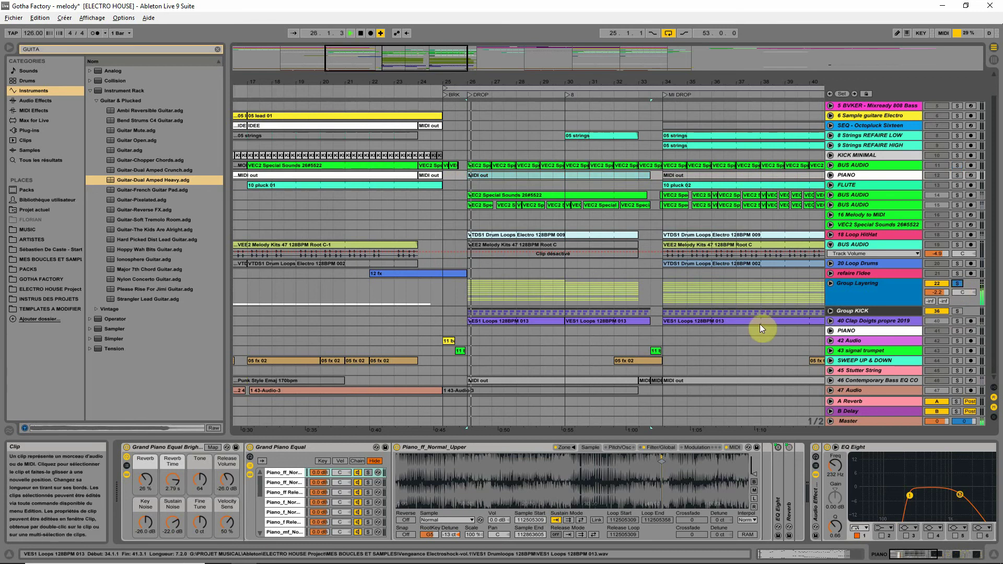
- Stop playback and unfold Group Layering to show its individual tracks
key(space)
click(831, 284)
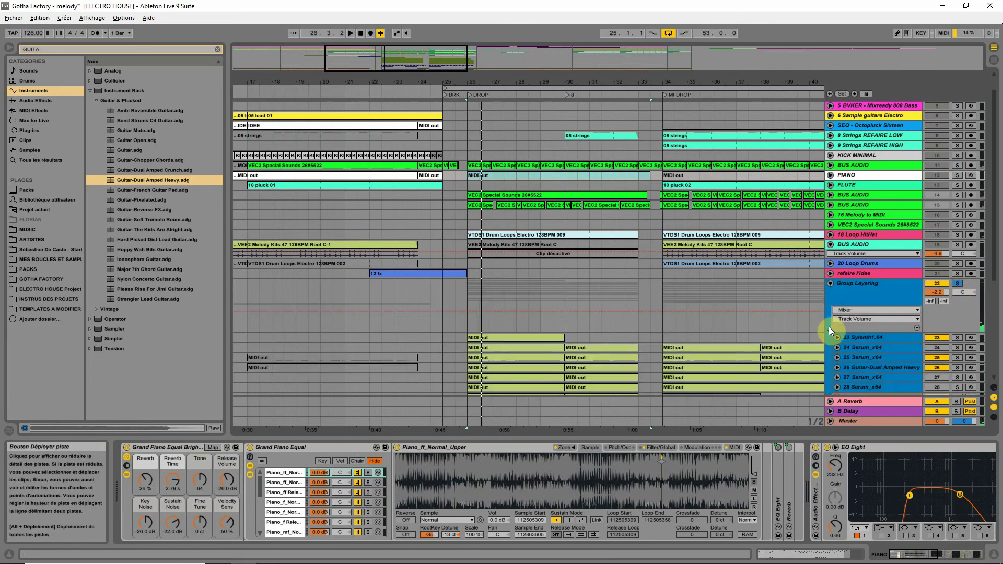
scroll(829, 327, down, 3)
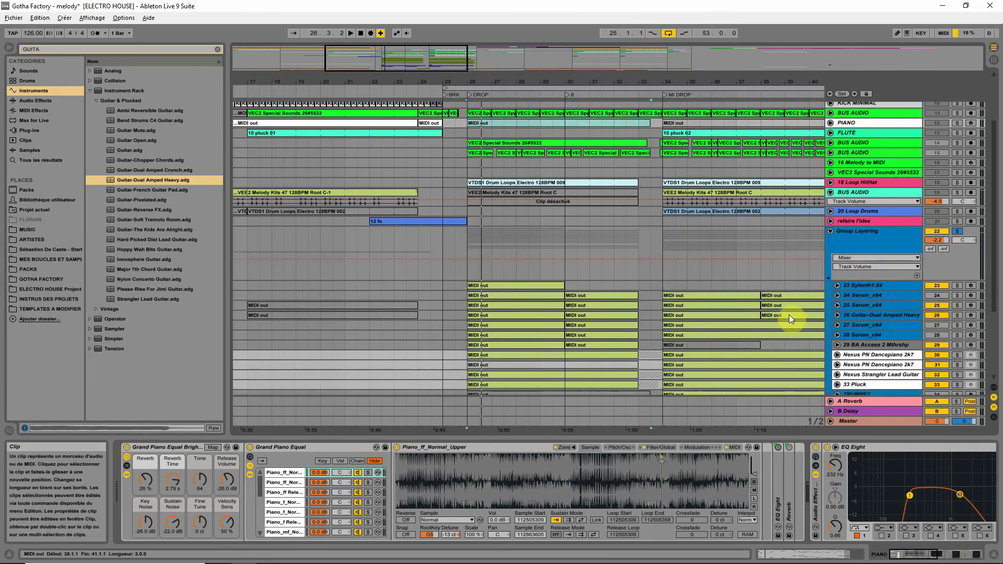
scroll(789, 318, down, 4)
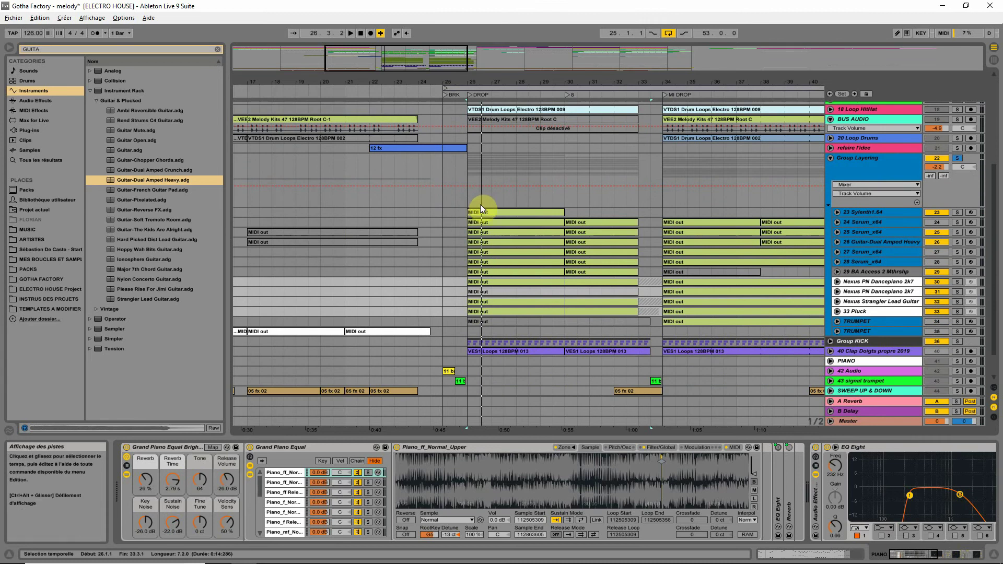
- Play the drop from 26.1.1 and solo track 26 Guitar-Dual Amped Heavy
click(494, 208)
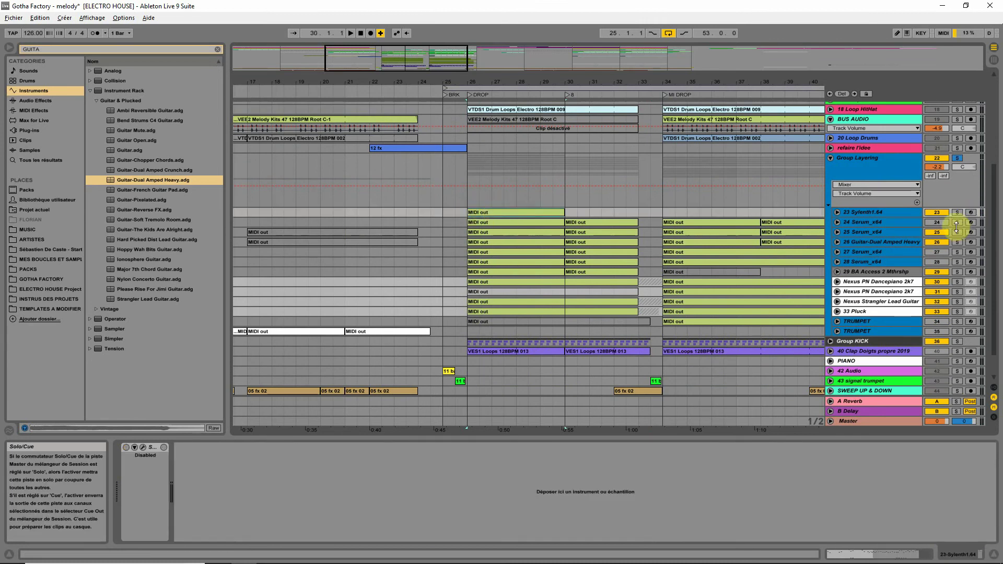
key(space)
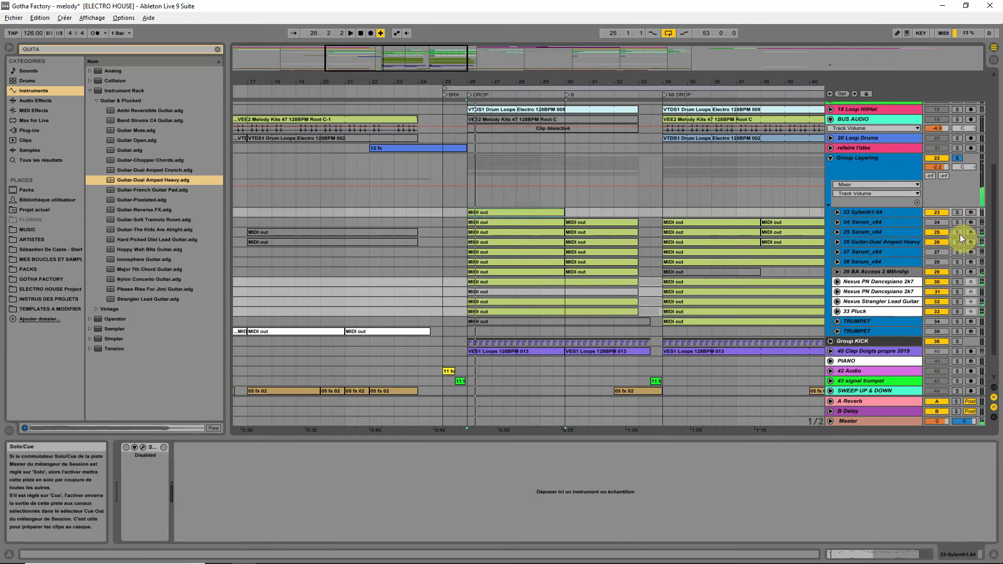
click(956, 242)
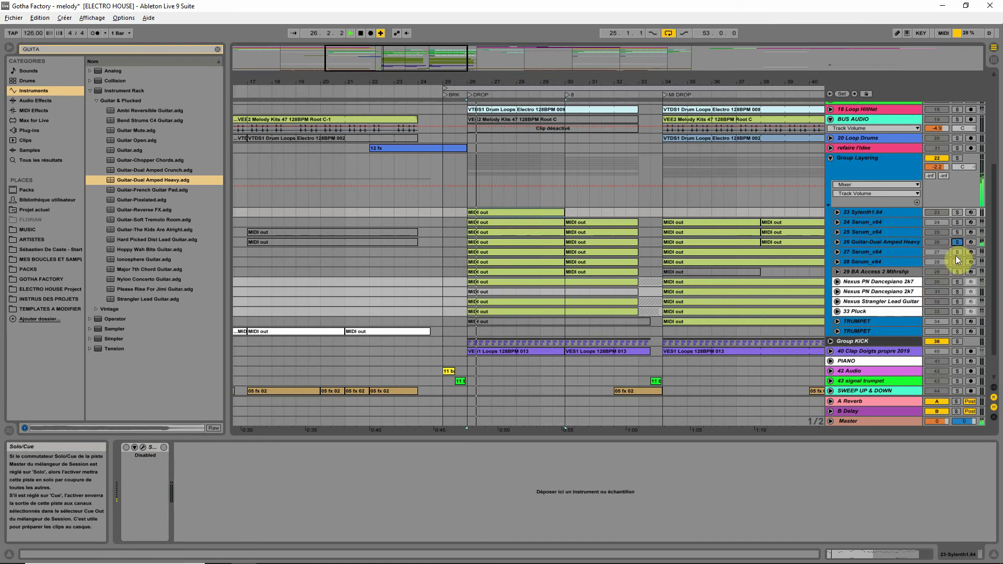
- Solo track 30 Nexus PN Dancepiano 2k7, unfold it to show its mixer volume, and resume playback
click(957, 281)
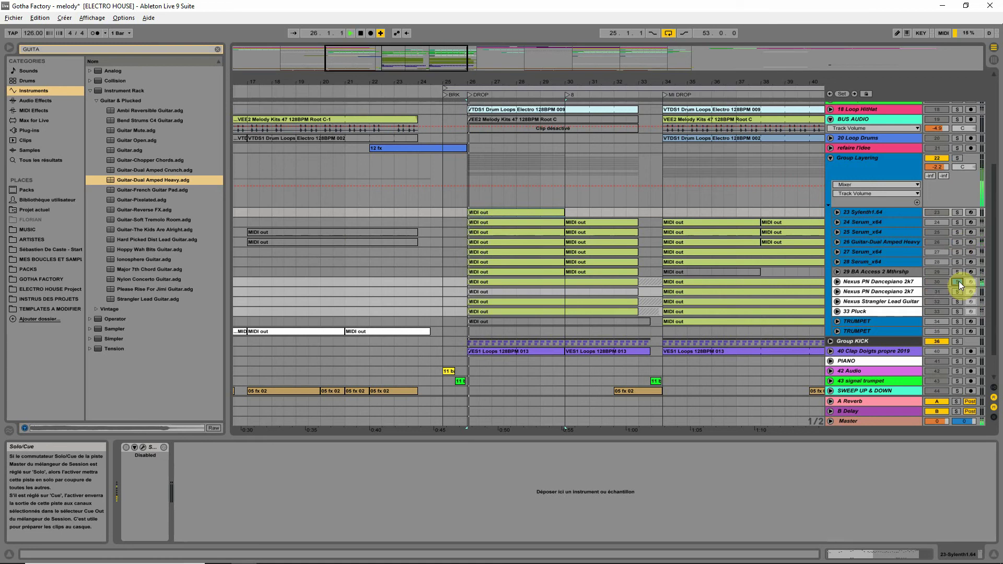
click(876, 281)
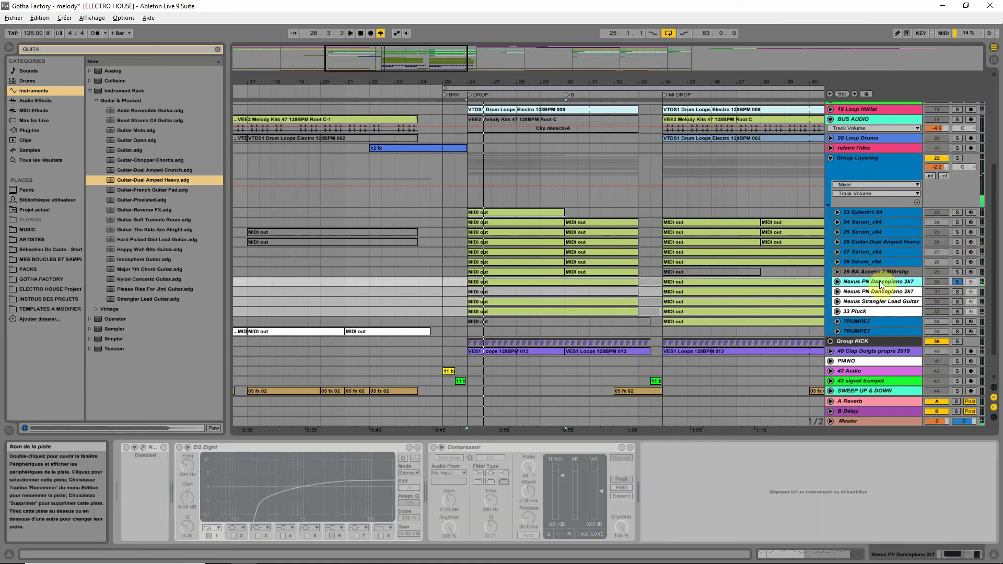
click(837, 281)
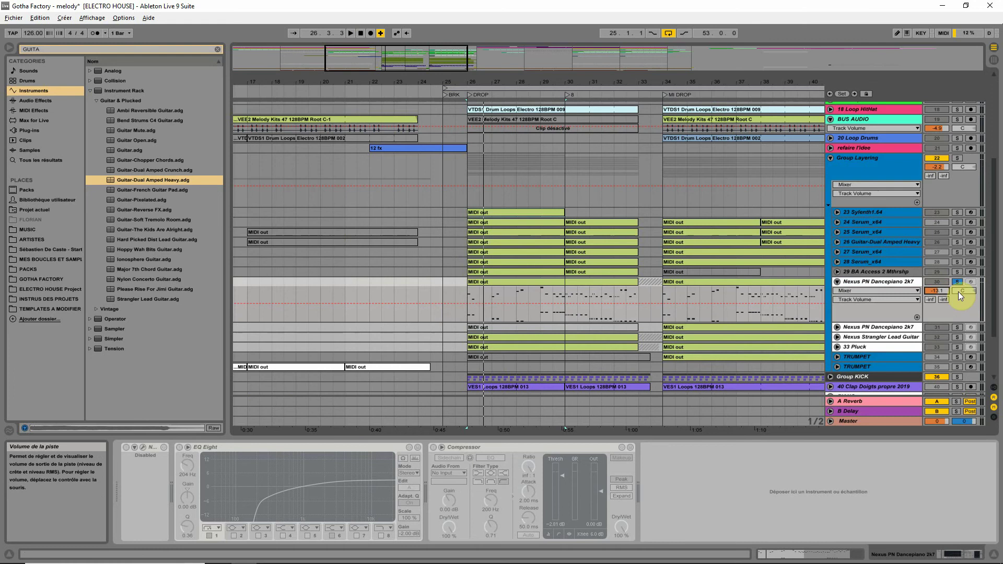
key(space)
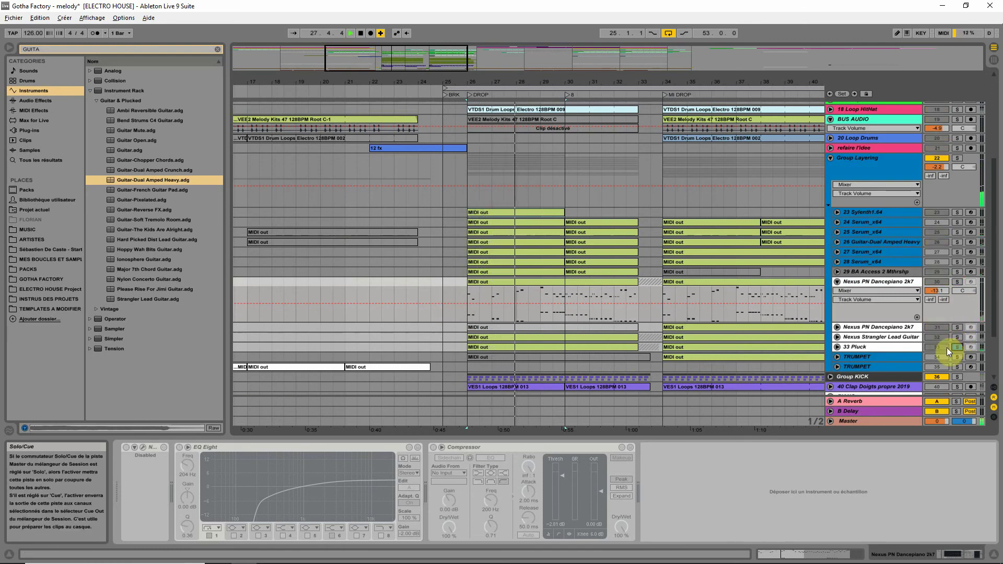
- Solo Nexus Strangler Lead Guitar during playback, lower its track volume to -19.0 dB, and collapse it and track 30
click(957, 337)
click(837, 336)
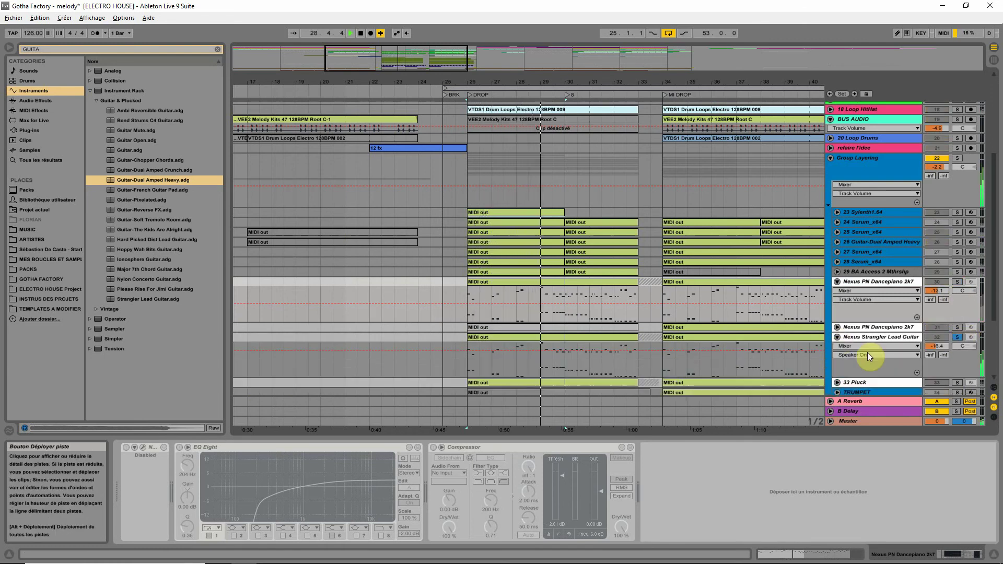
drag(945, 343, 945, 347)
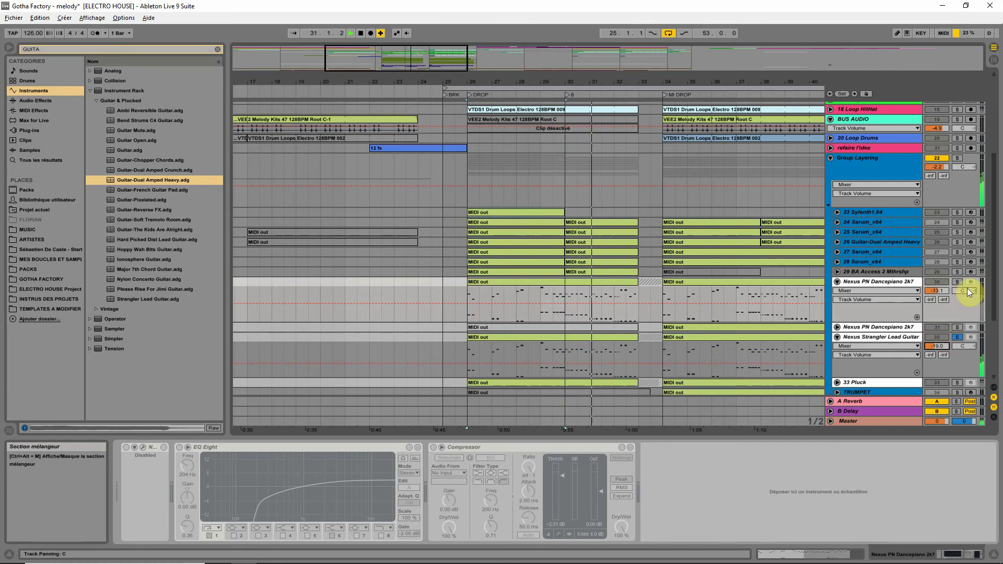
click(837, 282)
click(837, 302)
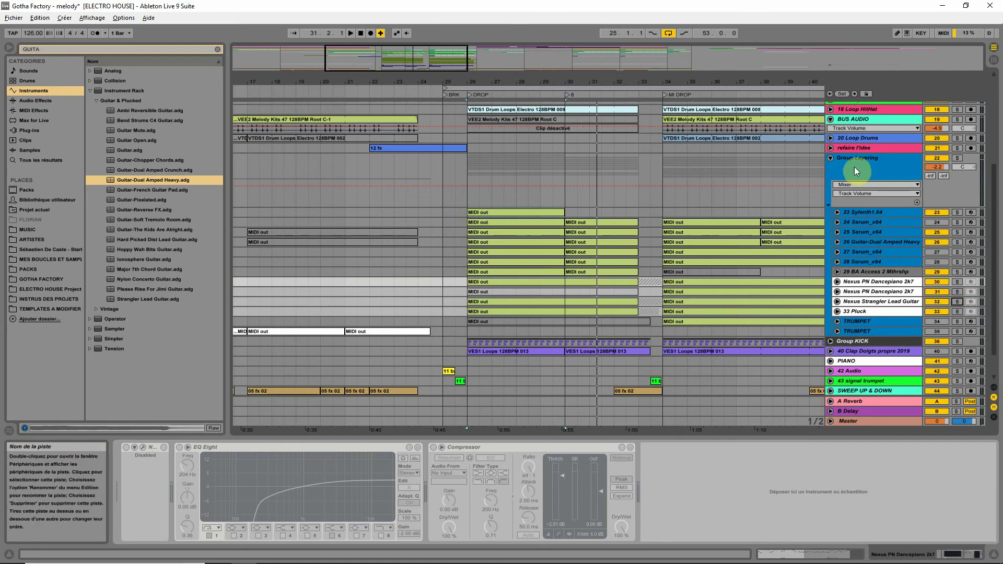
- Play the full drop from 26.1.1 without any track soloed
scroll(675, 204, up, 5)
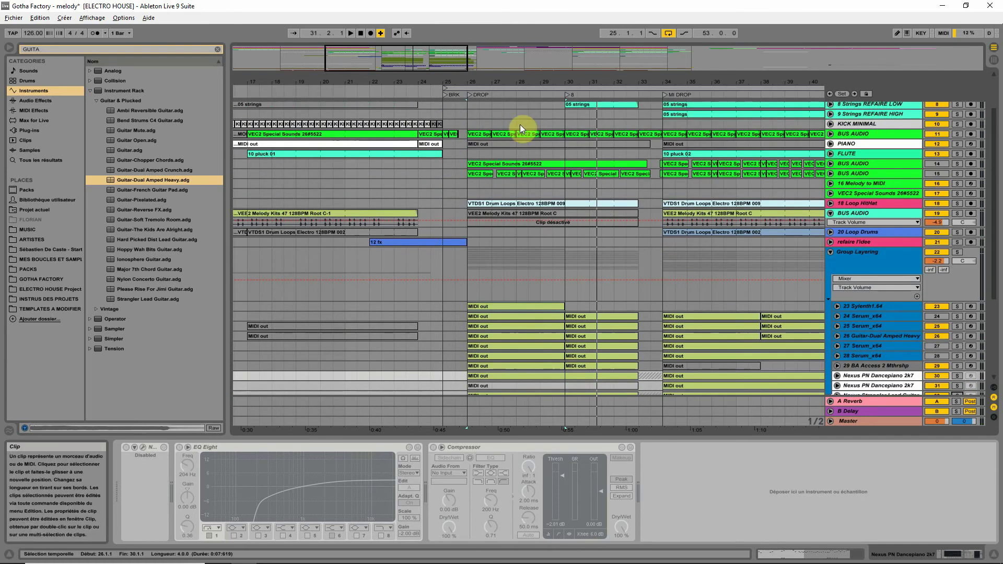
click(465, 134)
key(space)
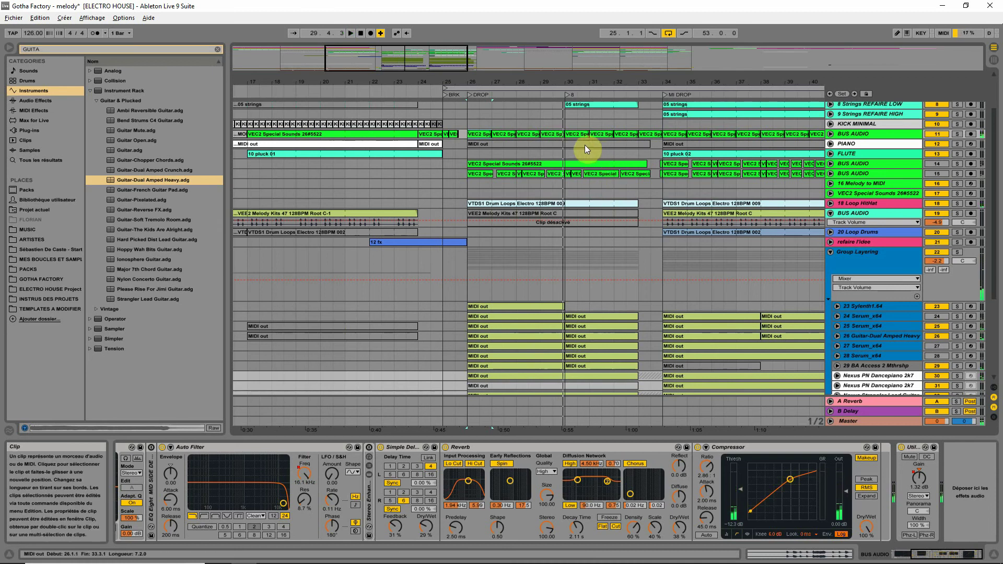
- Try to move track 46 Contemporary Bass EQ up into Group KICK
mouse_move(477, 78)
mouse_down()
mouse_move(477, 107)
mouse_move(486, 85)
mouse_up()
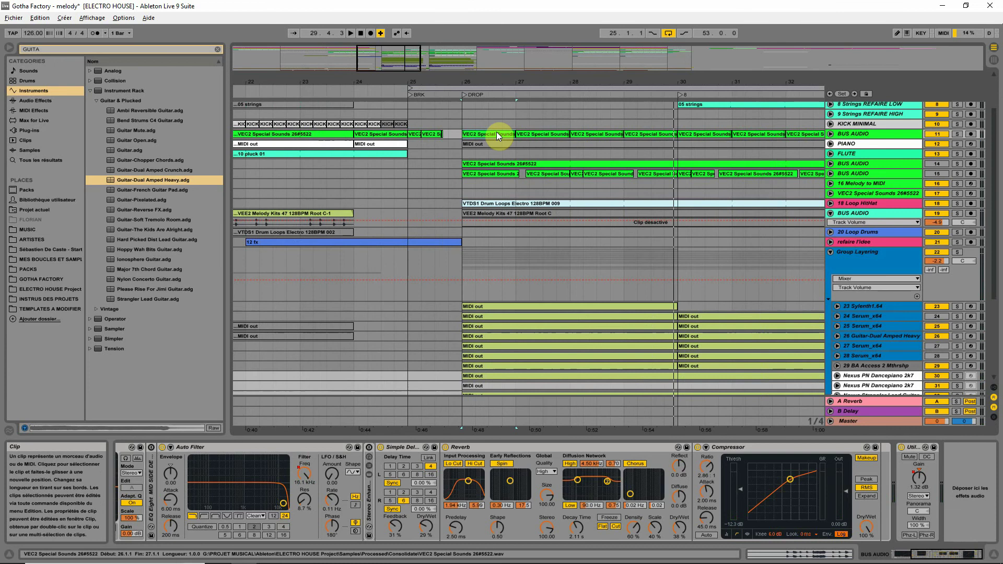
scroll(625, 259, down, 2)
scroll(611, 260, down, 6)
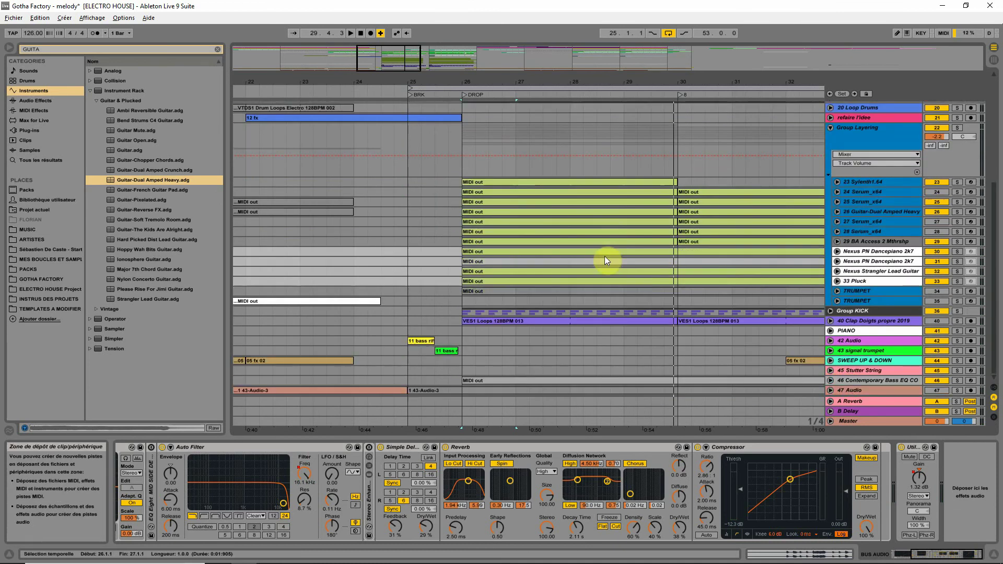
scroll(646, 304, up, 2)
scroll(649, 304, down, 3)
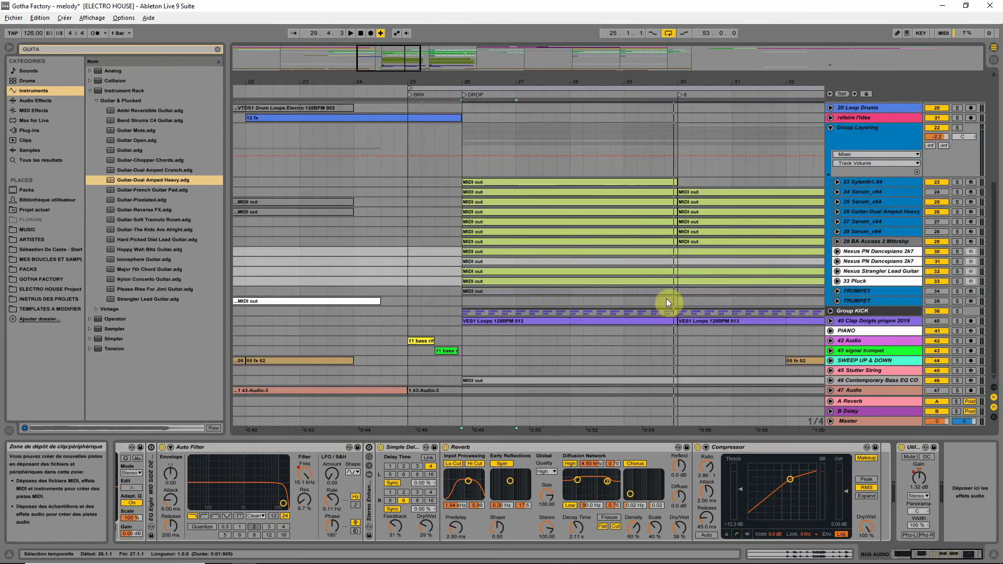
click(850, 381)
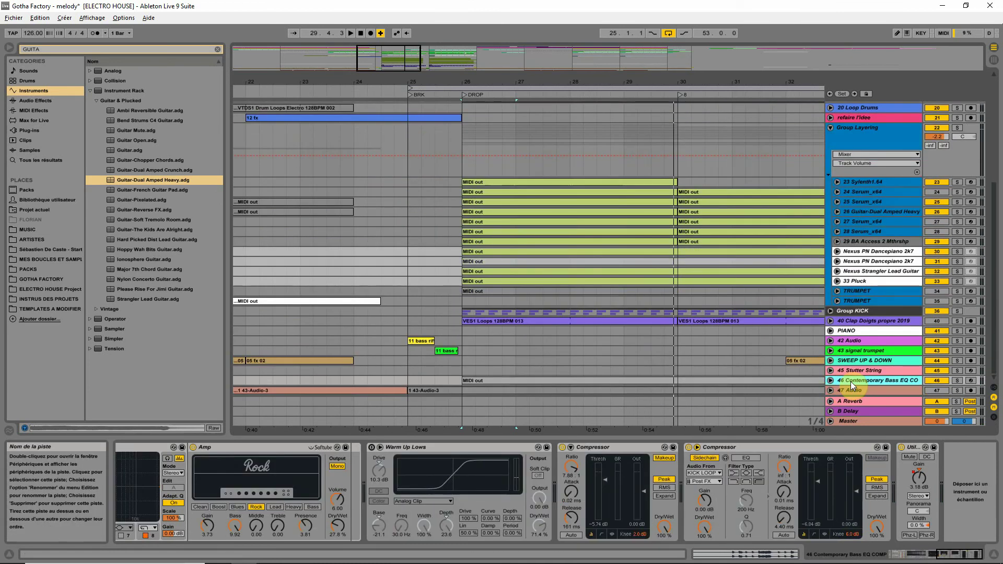
drag(851, 381, 852, 305)
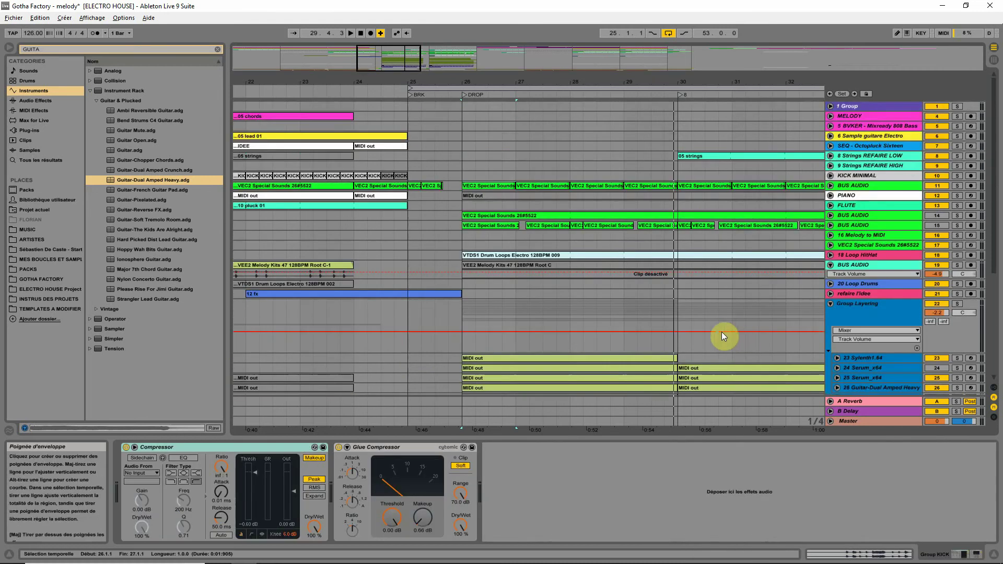
- Solo track 29 BA Access 2 Mthrshp in Group Layering and audition it from the drop
scroll(681, 321, down, 3)
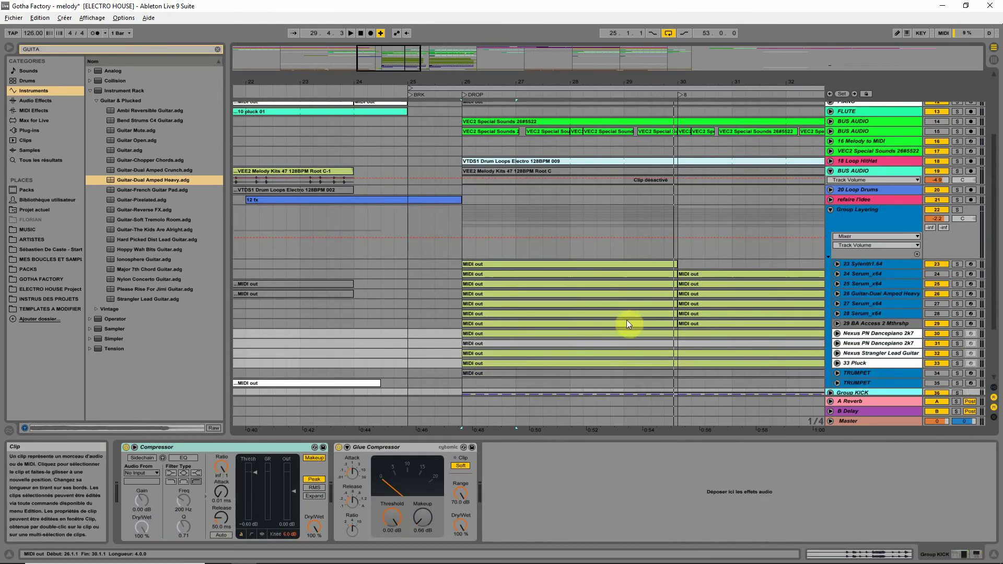
scroll(627, 322, down, 3)
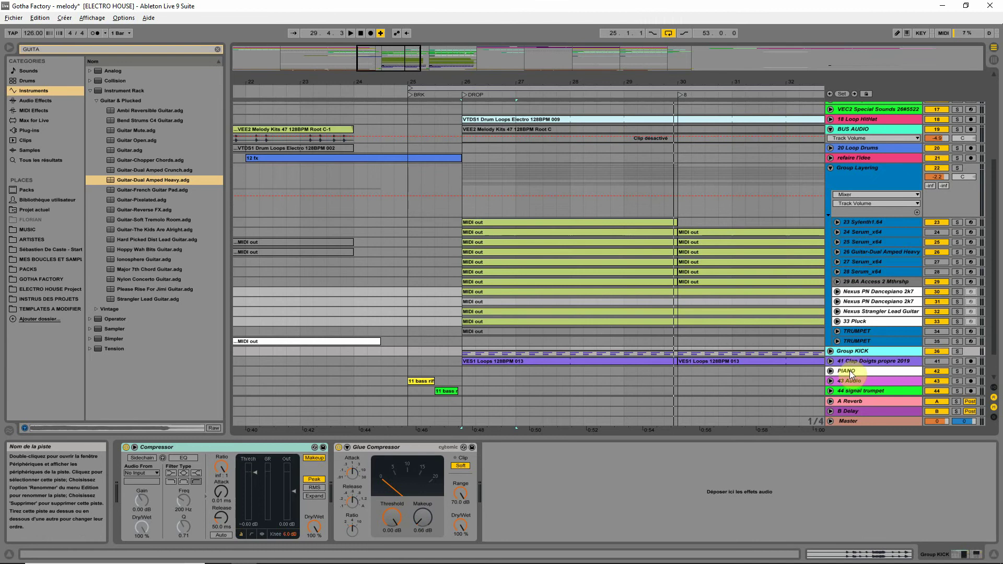
click(958, 282)
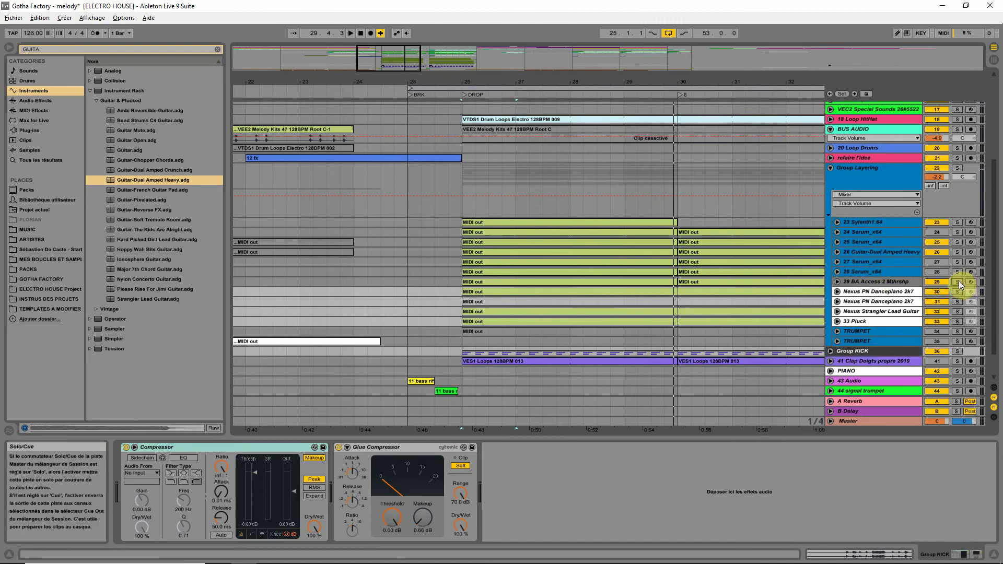
key(space)
scroll(958, 280, down, 2)
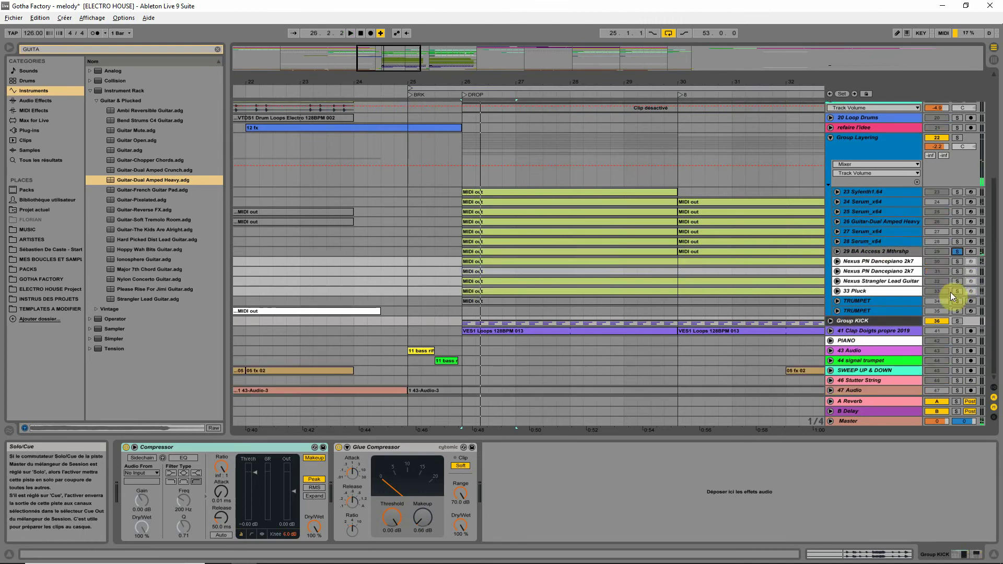
- Unfold Group KICK to show its tracks and turn off the solo on track 29
click(832, 332)
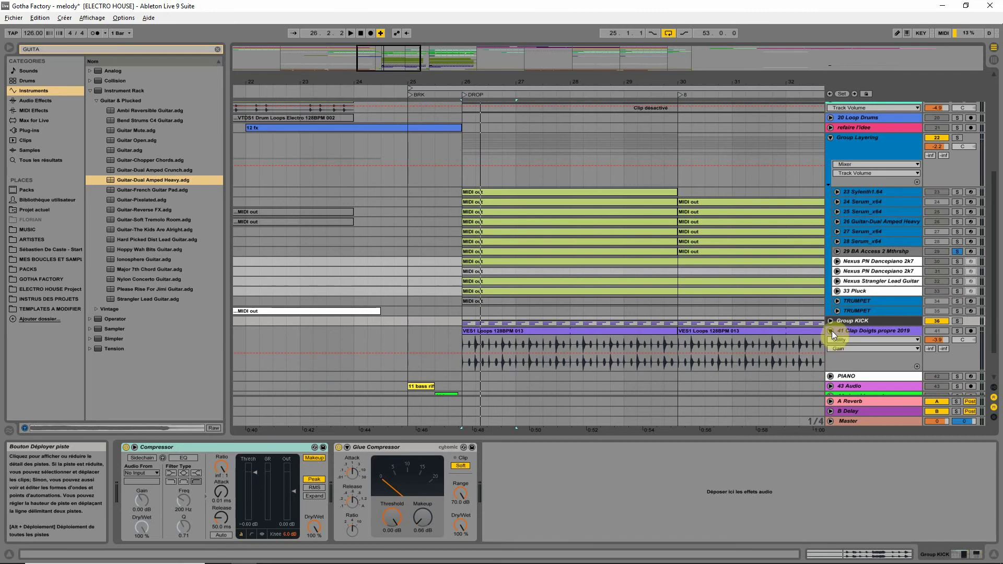
click(832, 331)
click(831, 321)
scroll(843, 355, down, 3)
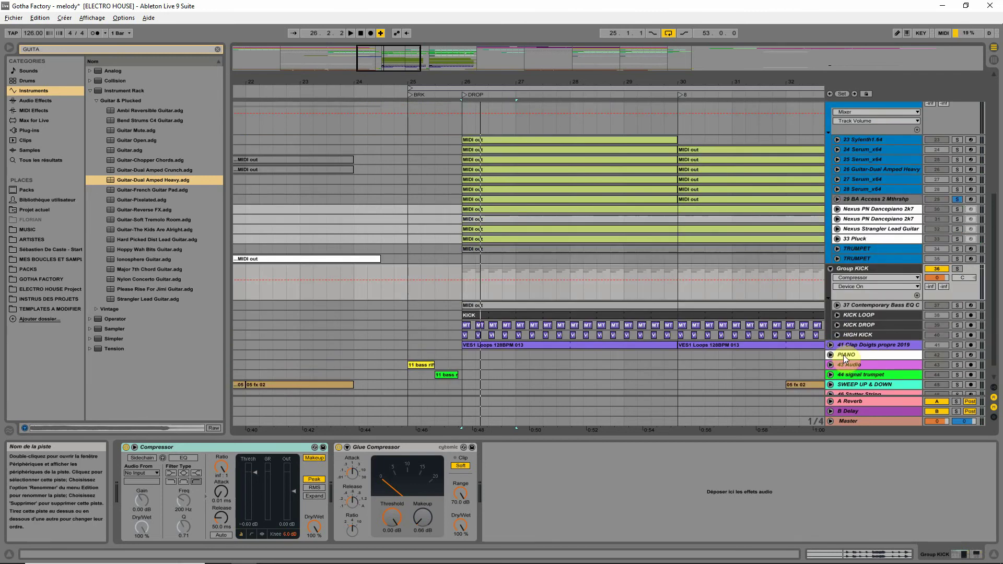
click(957, 199)
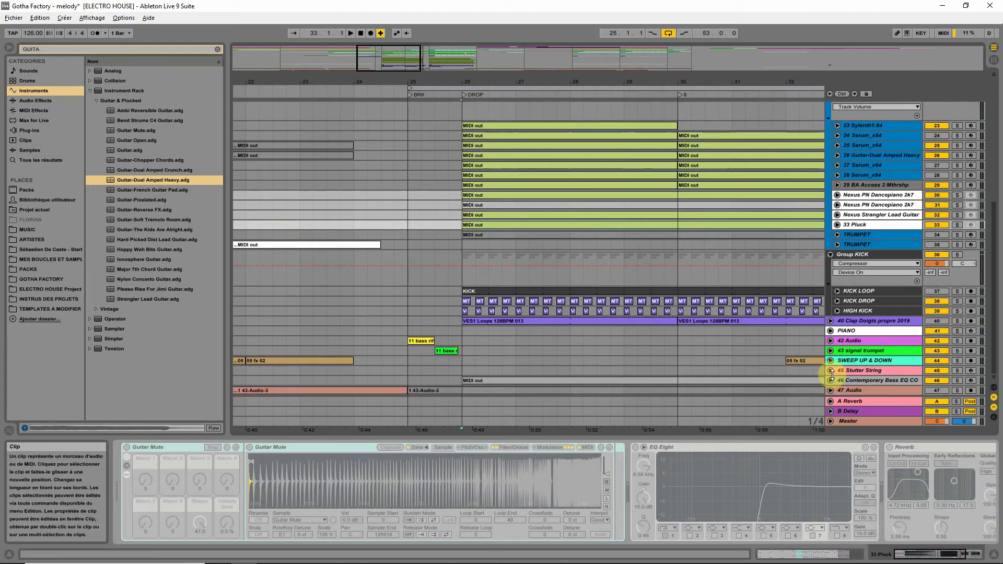
- Move track 46 Contemporary Bass EQ directly below track 40 Clap Doigts propre 2019, outside Group KICK
click(850, 380)
drag(861, 326, 861, 328)
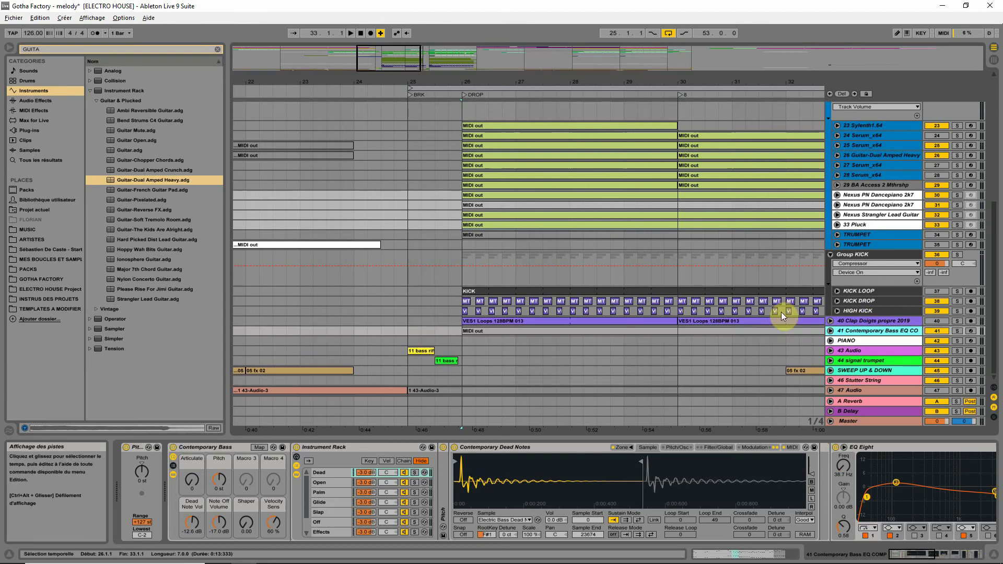
- Play the drop from 26.1.1 to check the Contemporary Bass track in the full mix, and stop playback
click(546, 330)
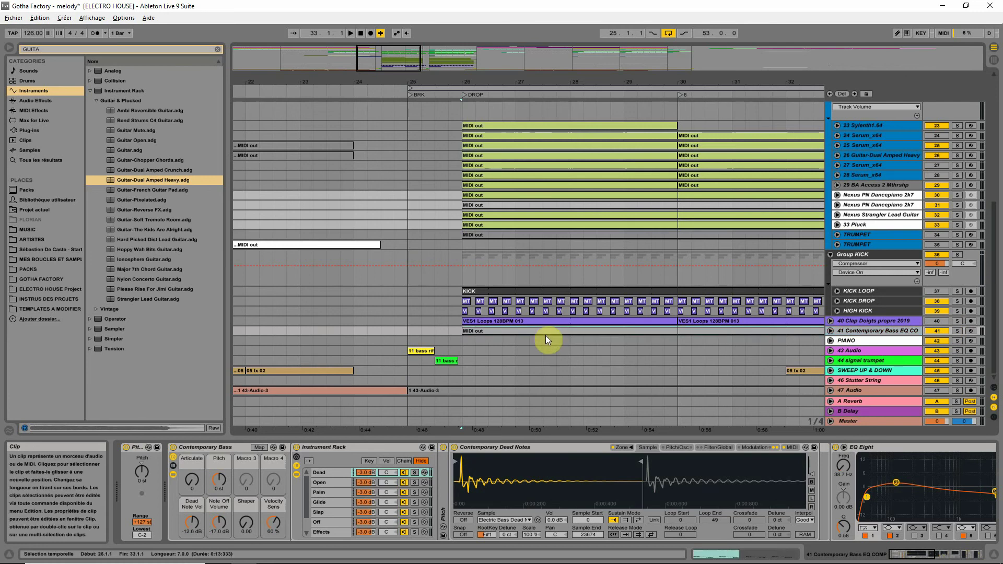
drag(539, 76, 537, 58)
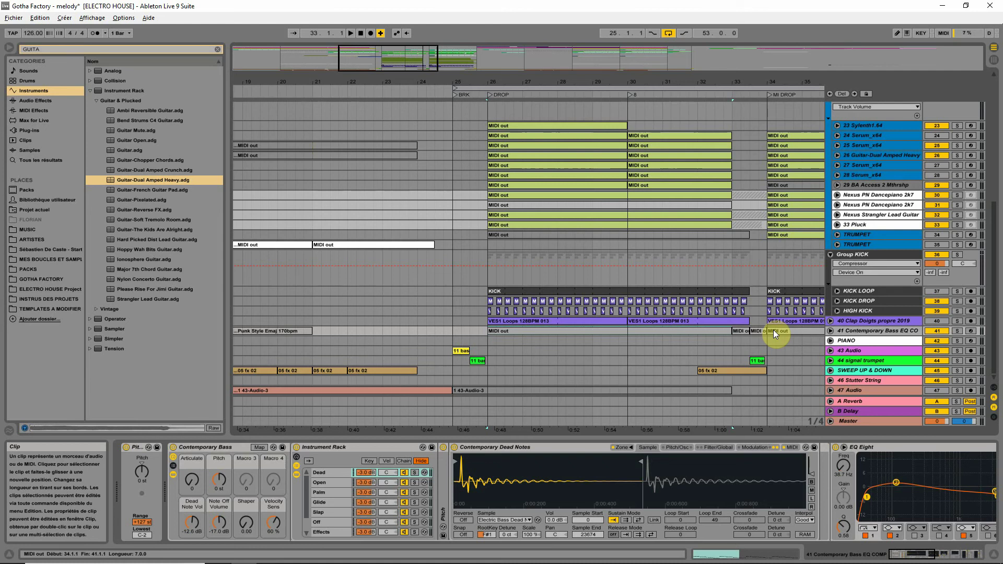
drag(683, 78, 599, 74)
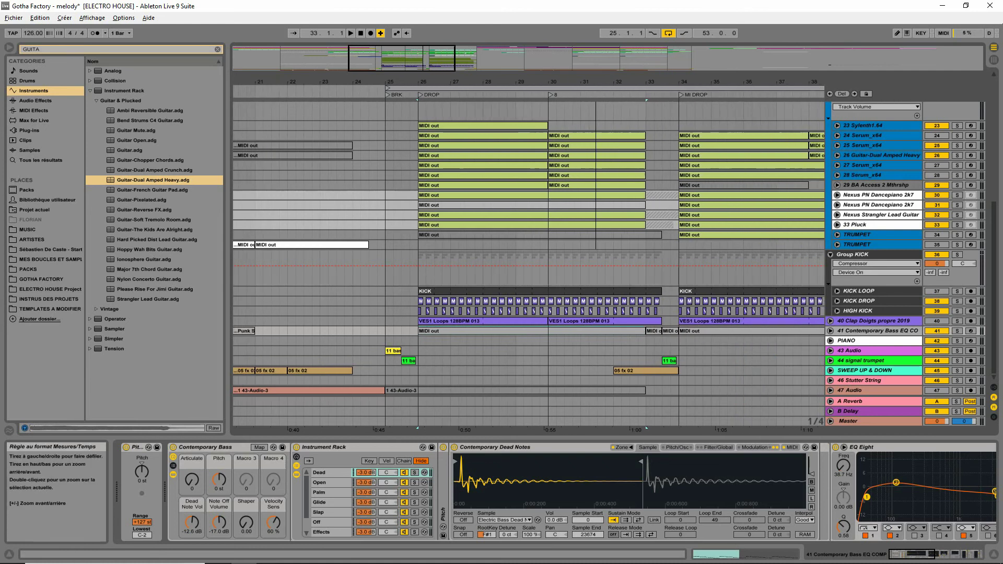
click(429, 333)
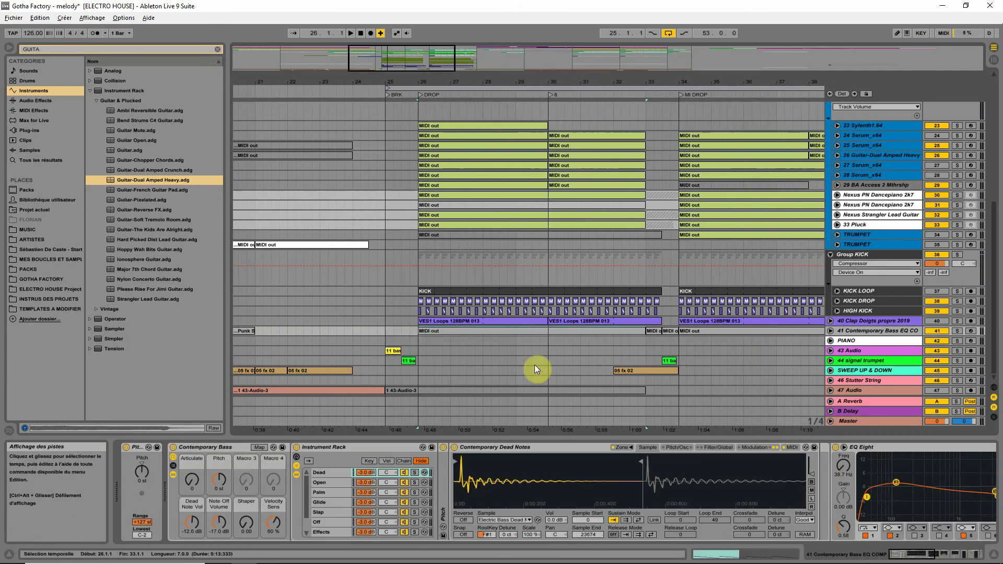
key(space)
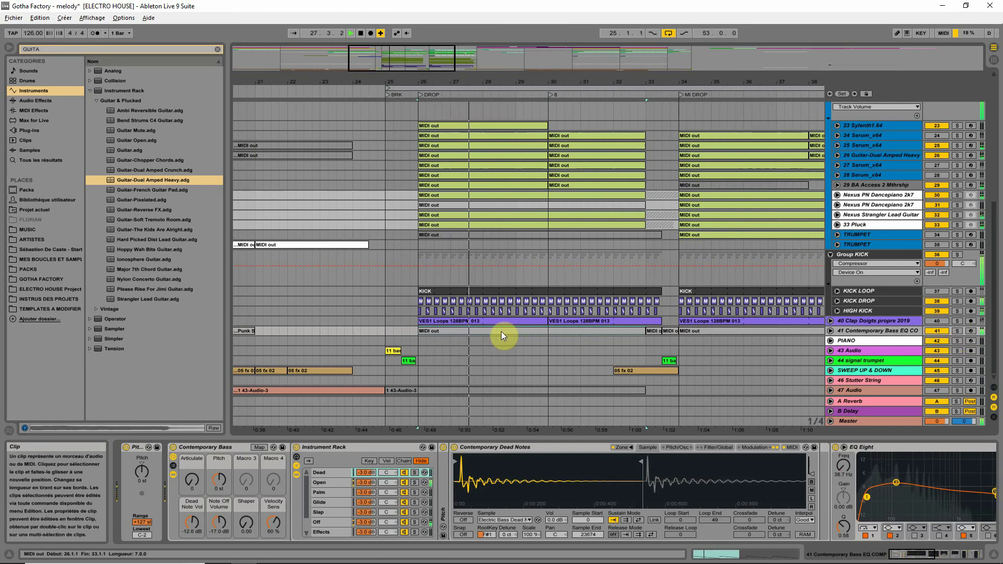
key(space)
scroll(873, 237, up, 5)
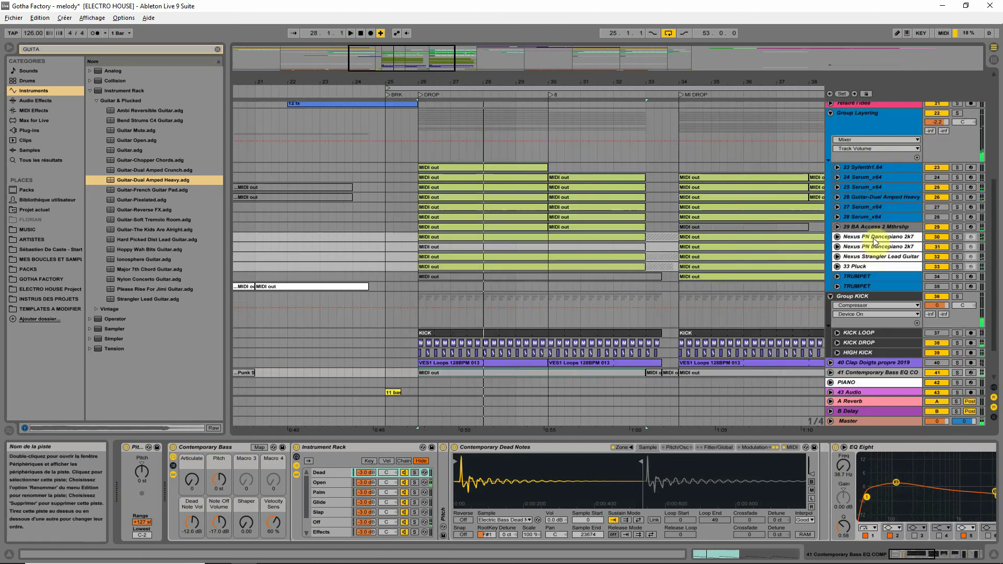
scroll(879, 232, up, 3)
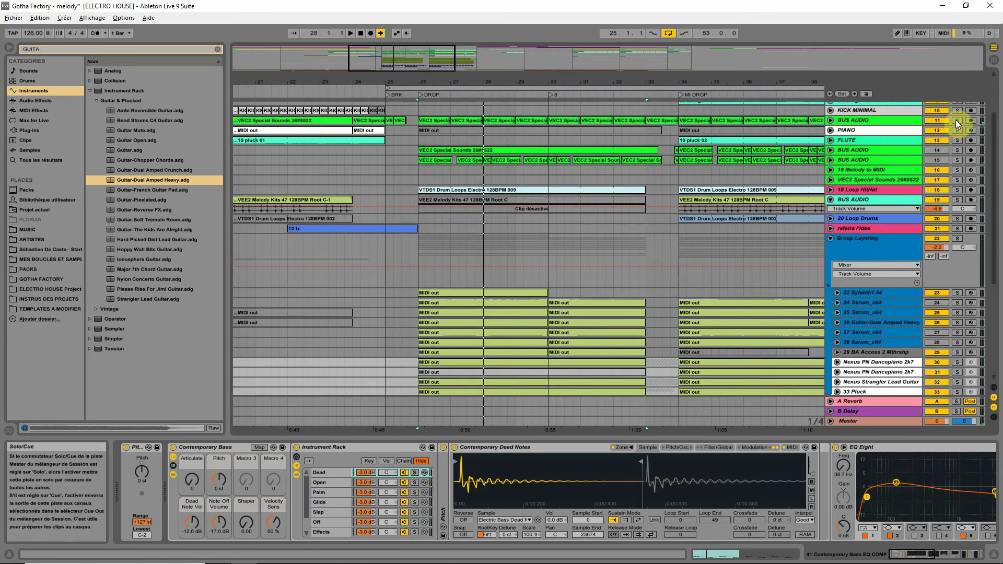
- Solo track 41 Contemporary Bass EQ, unfold its lane and audition it alone from the start of the drop
scroll(646, 278, down, 2)
scroll(669, 282, down, 6)
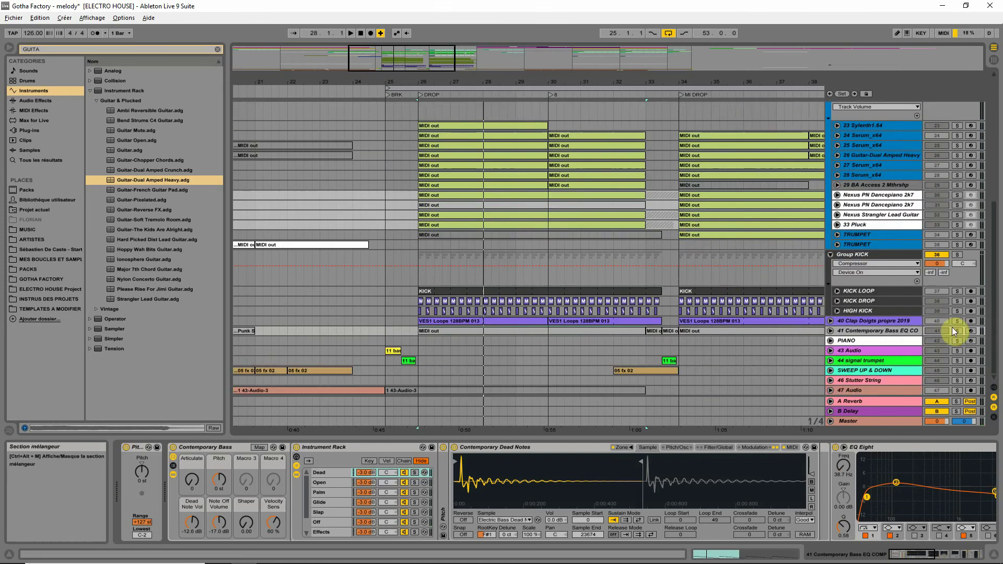
key(space)
click(958, 332)
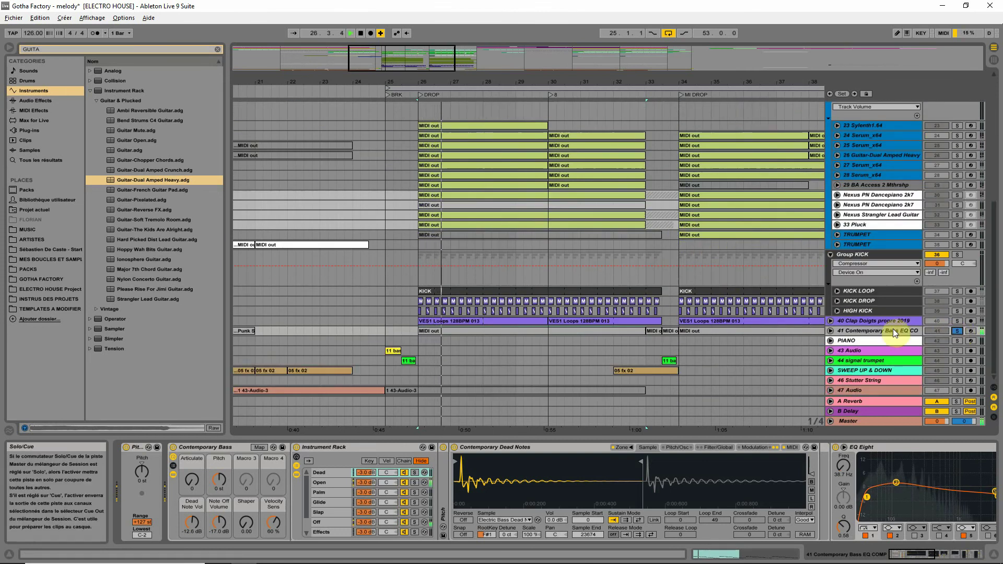
click(830, 331)
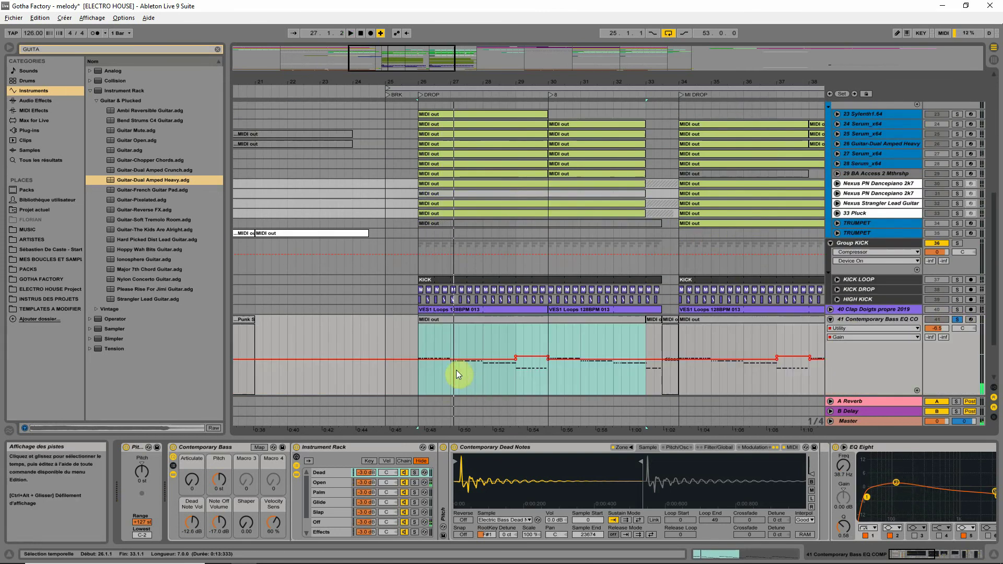
click(443, 386)
click(442, 386)
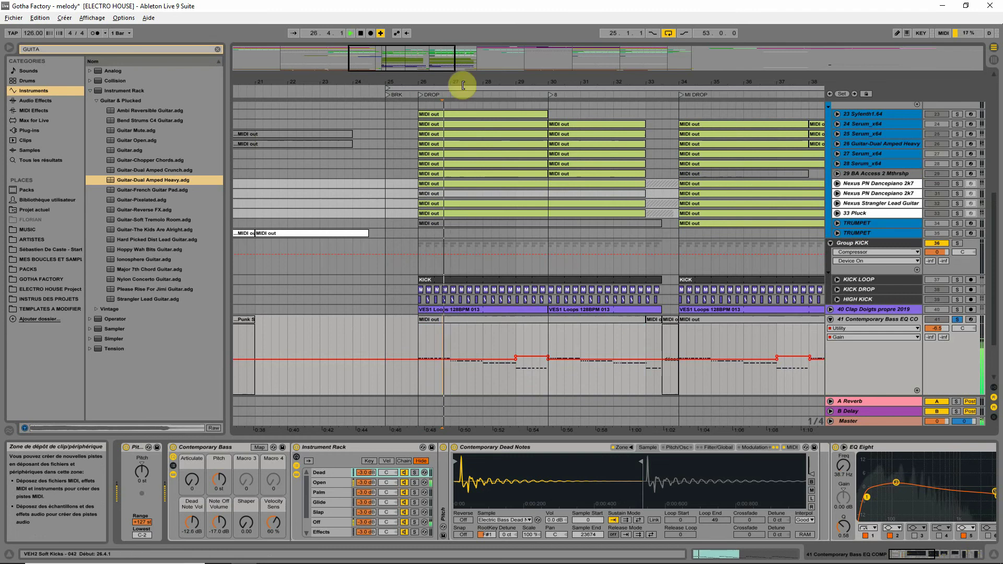
drag(445, 79, 484, 352)
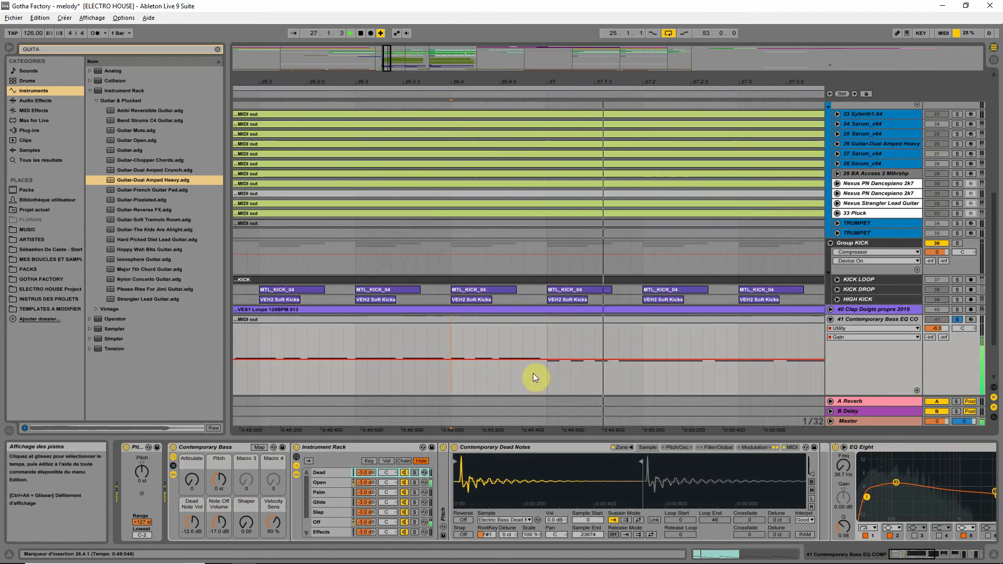
drag(577, 86, 566, 73)
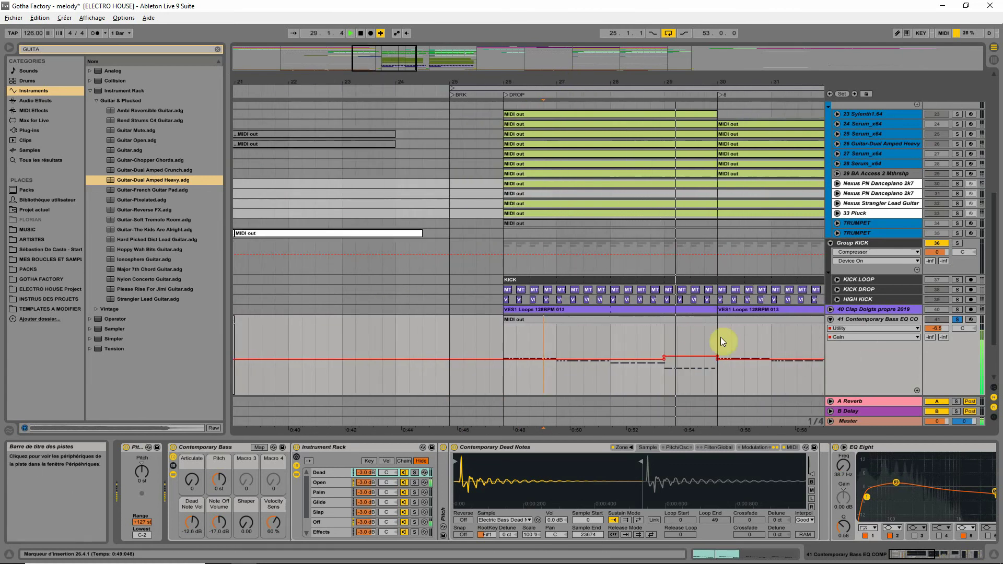
- Open the drop's Contemporary Bass clip for note editing and add a short C#2 note at 1.4.4
double_click(568, 318)
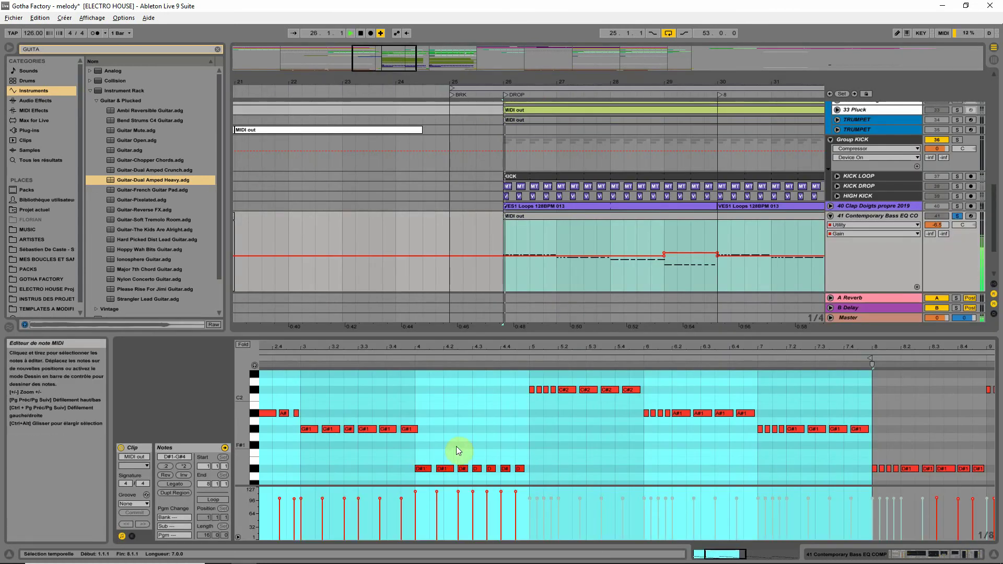
drag(479, 347, 450, 321)
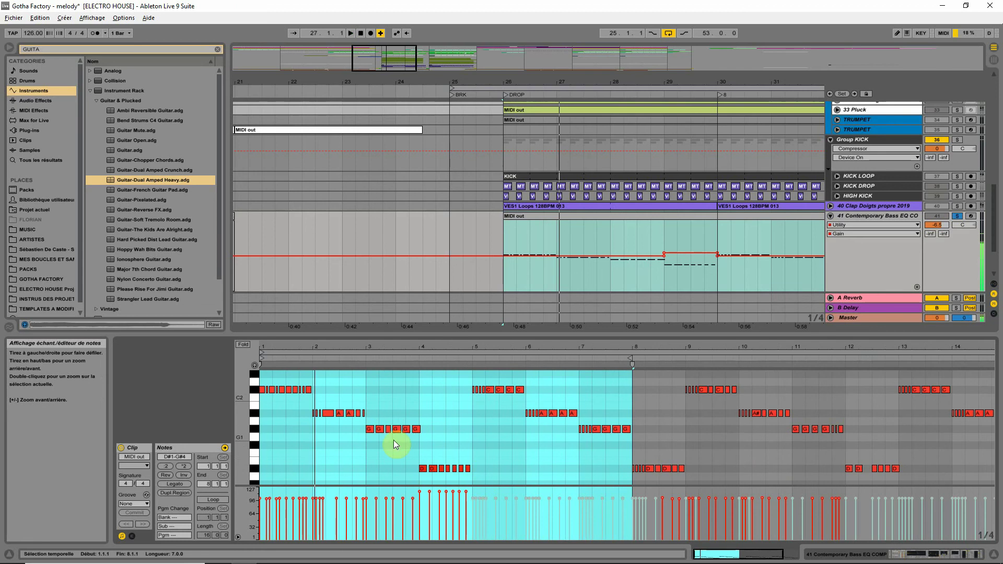
drag(309, 346, 354, 394)
click(366, 390)
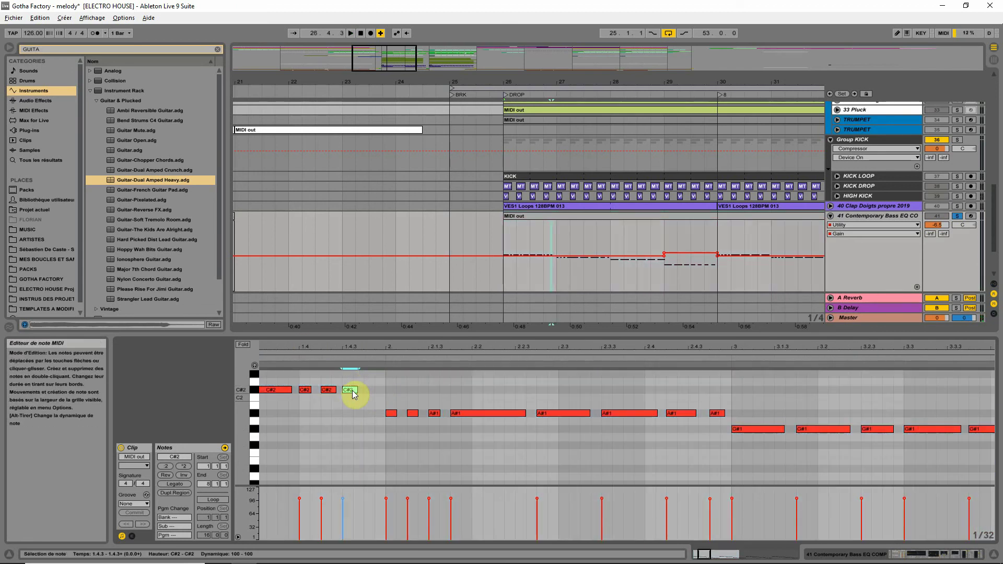
- Turn off the solo on track 41 and play the drop to check the bass line in the full mix
key(space)
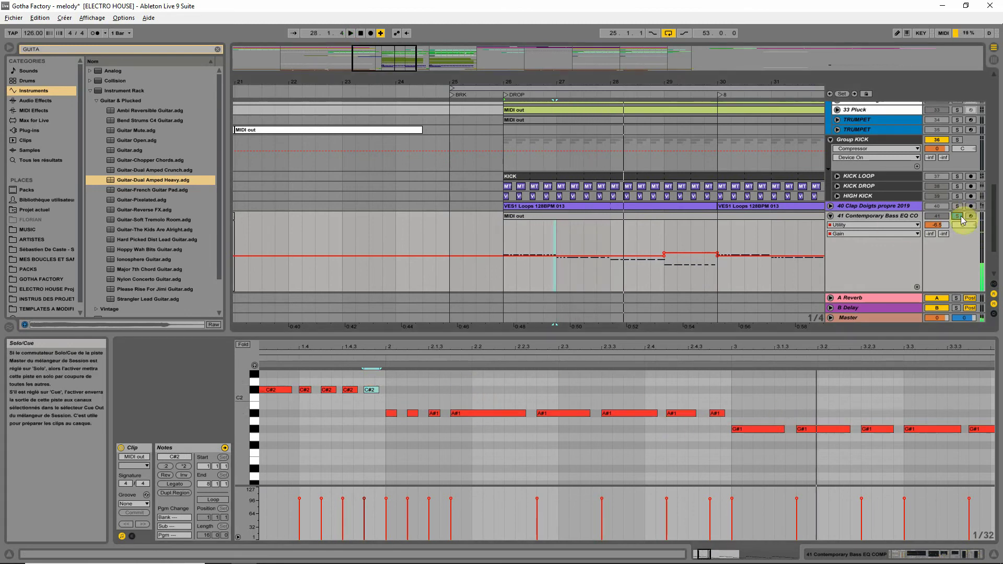
click(572, 218)
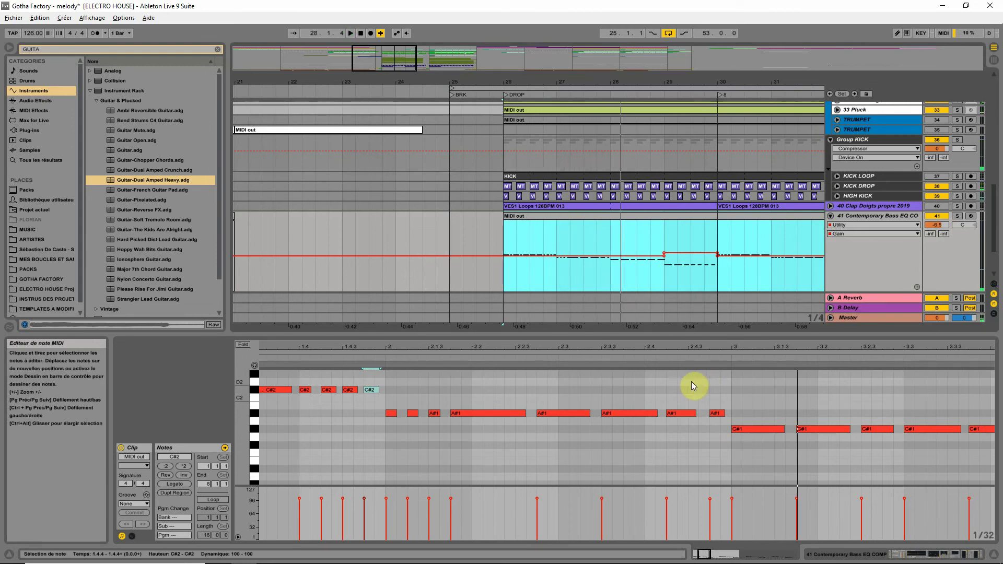
key(space)
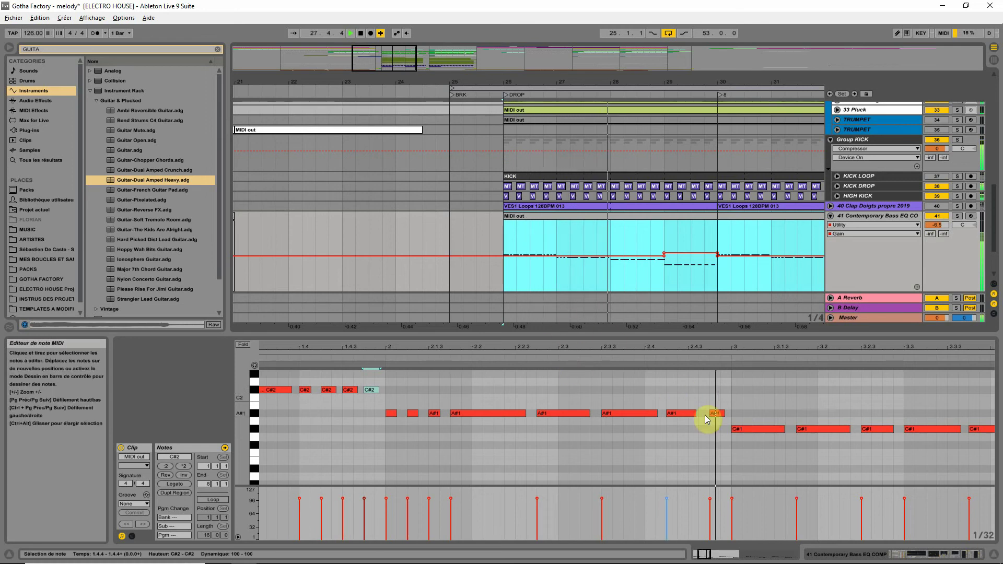
drag(728, 344, 468, 344)
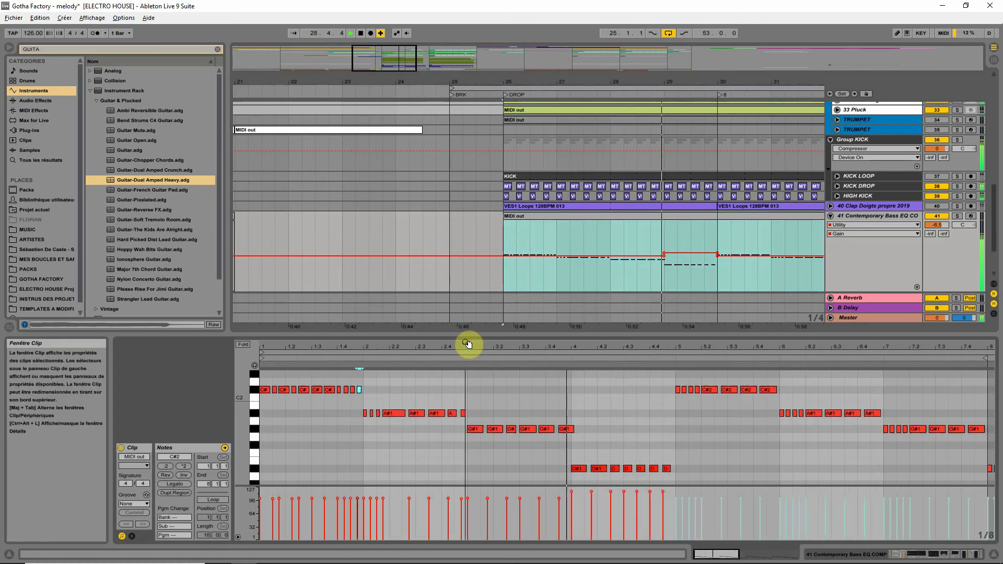
key(space)
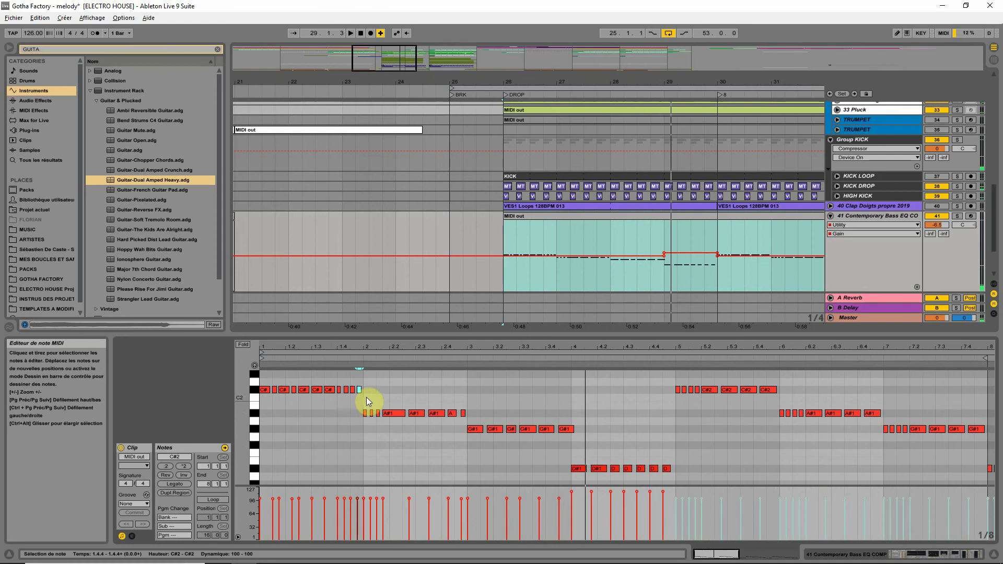
- Copy the C#2 notes from 1.3.1 onward to 3.3.1 on G#1, and play back the edited bass line
drag(365, 397, 241, 383)
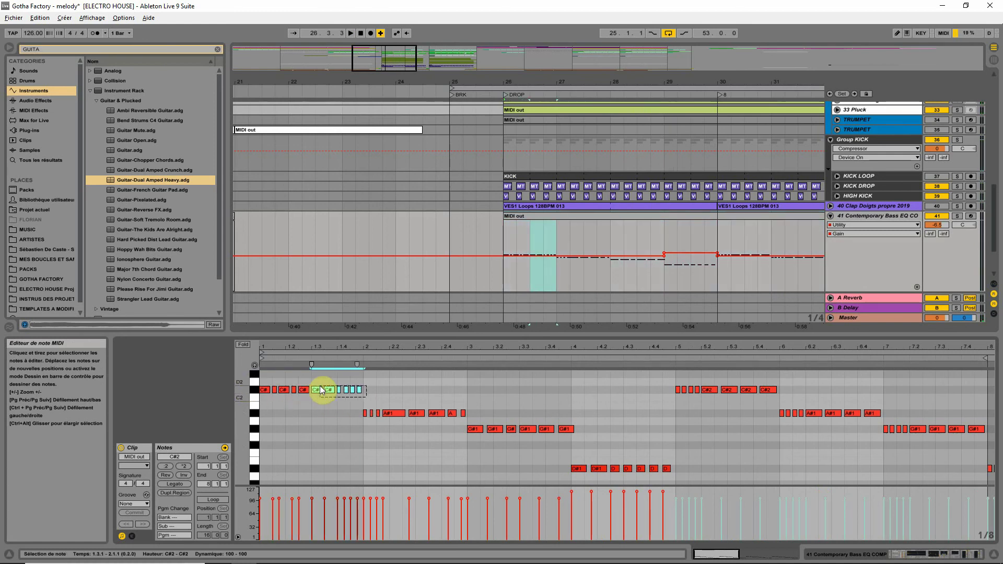
drag(315, 390, 525, 434)
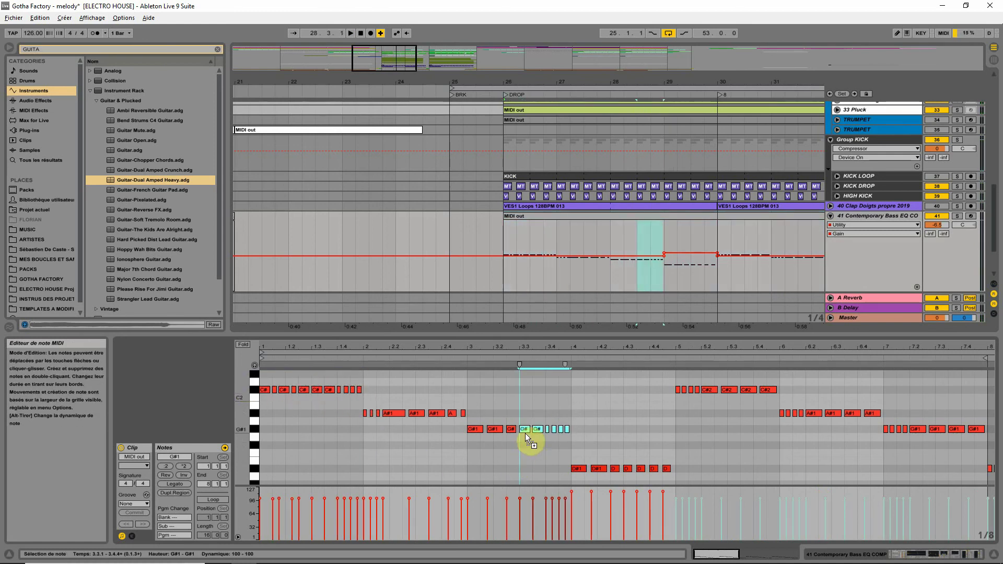
key(space)
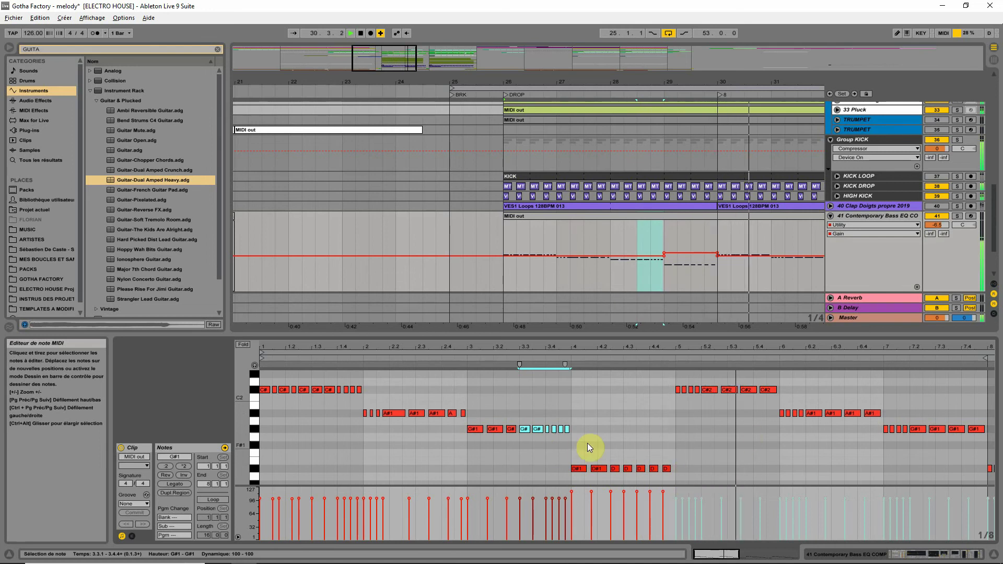
drag(705, 349, 573, 421)
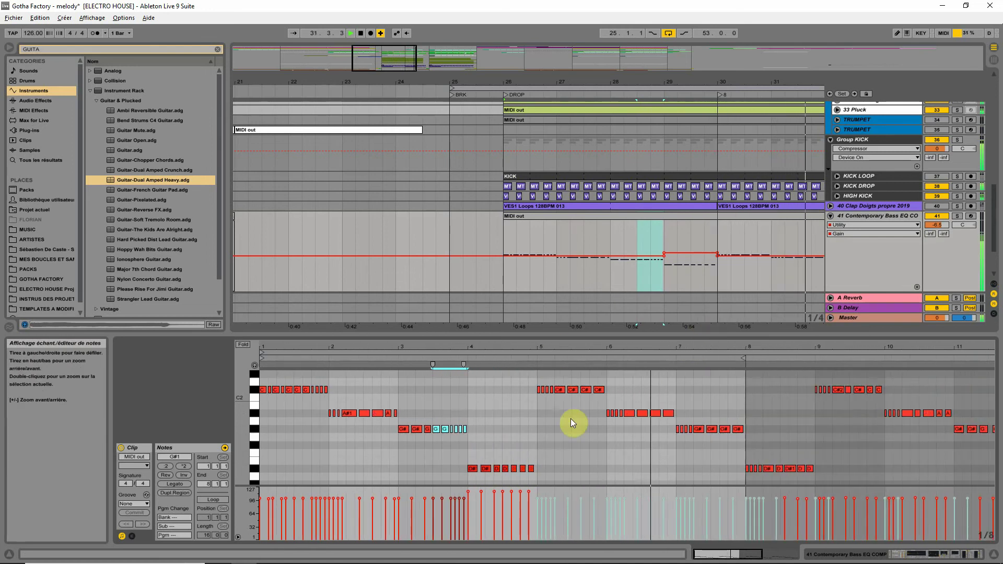
drag(463, 439, 258, 386)
key(space)
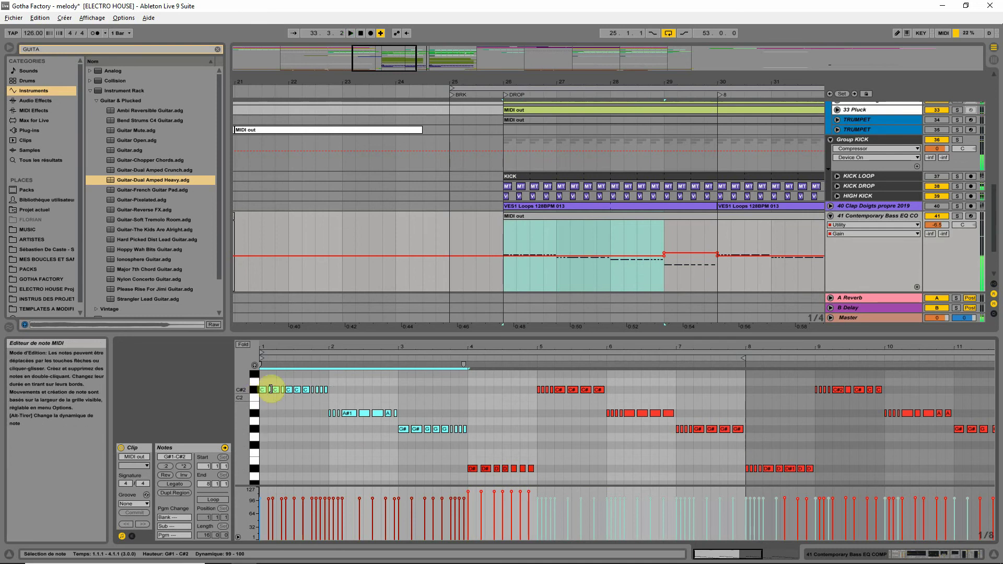
click(285, 430)
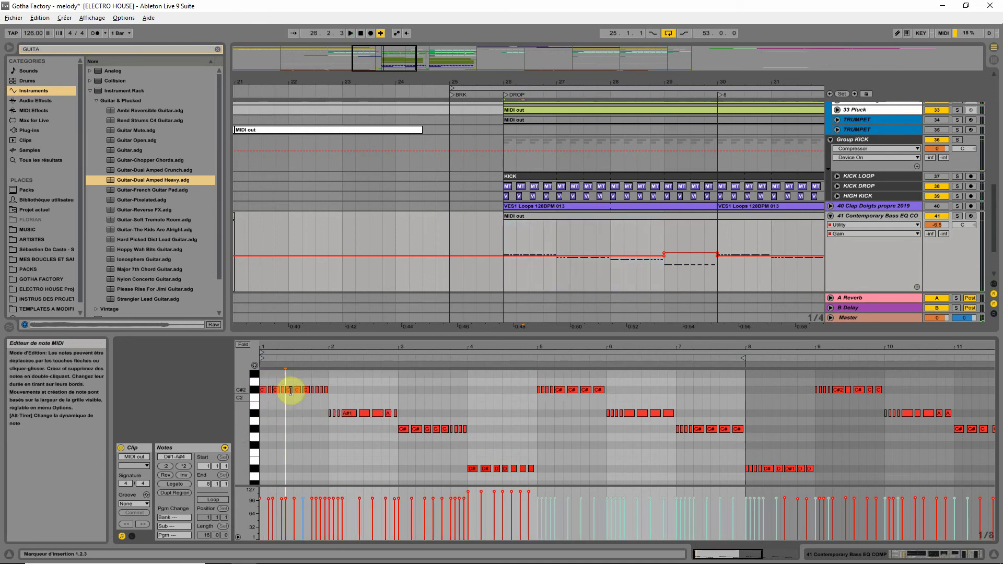
- Copy the phrase-ending bass notes of bars 1, 2 and 4 to 5.3.1 on C#2, 6.3.3 on A#1 and 7.3.1 on G#1, and audition them
mouse_move(341, 397)
mouse_down()
mouse_move(299, 392)
mouse_move(577, 391)
mouse_up()
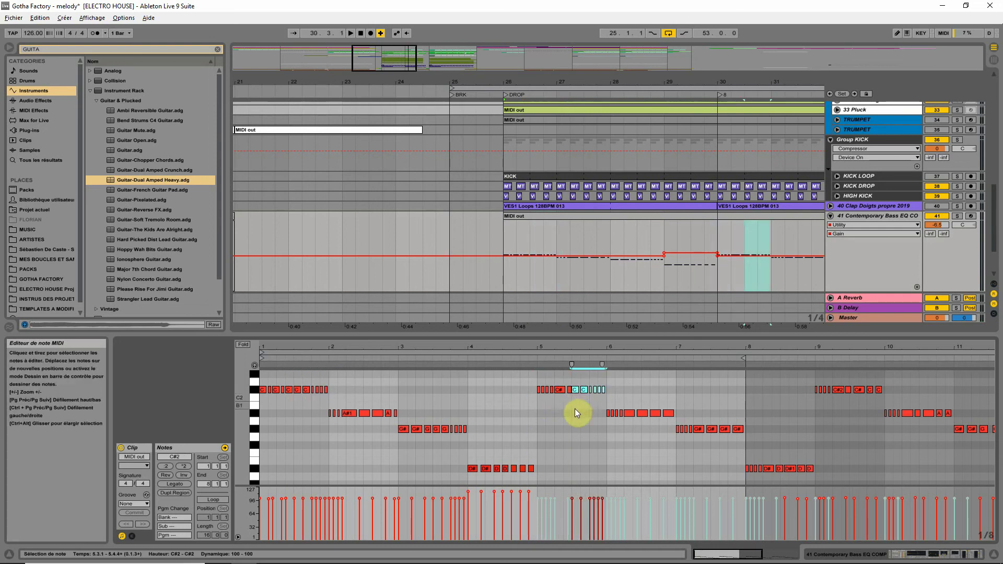
click(375, 413)
click(653, 414)
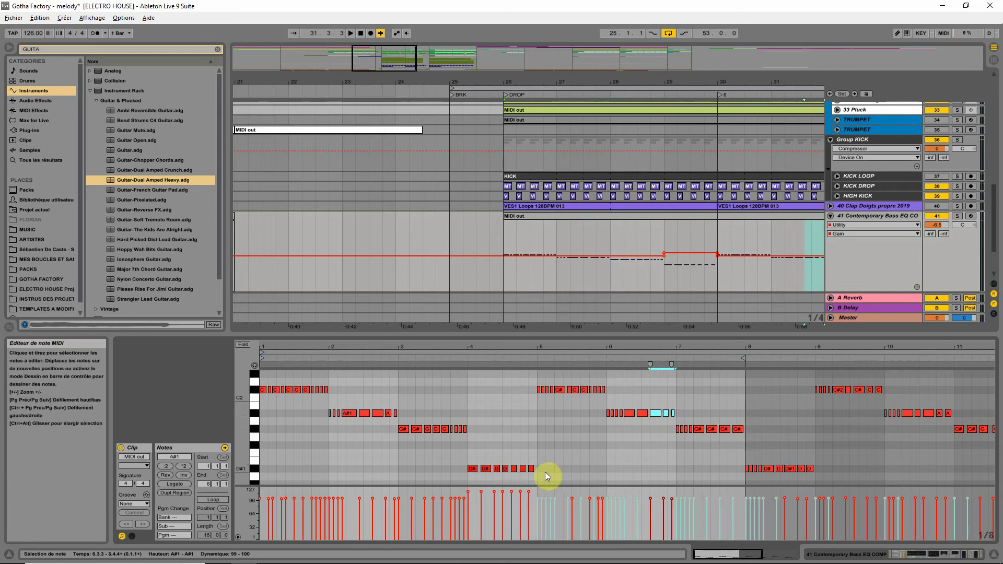
drag(537, 475, 715, 432)
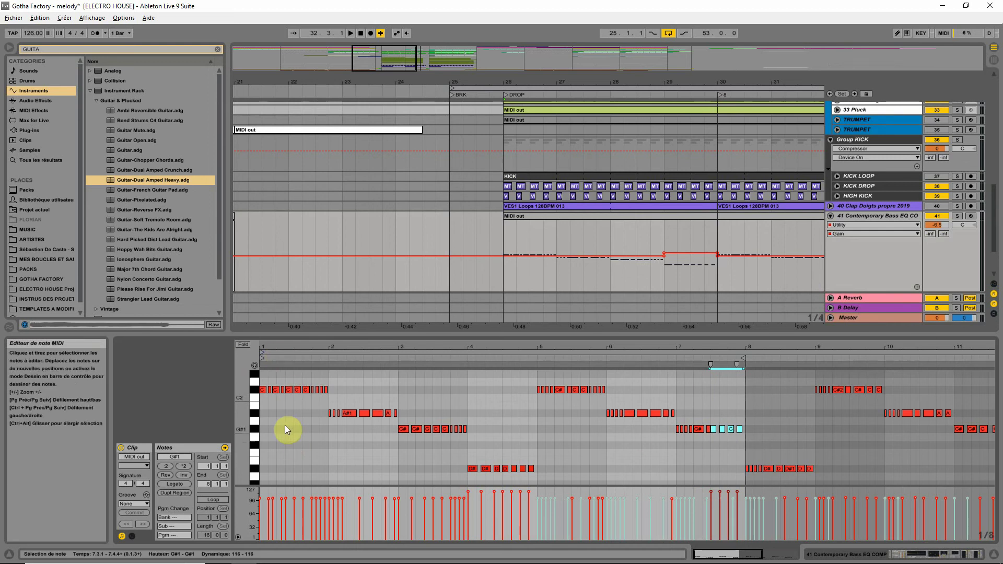
key(space)
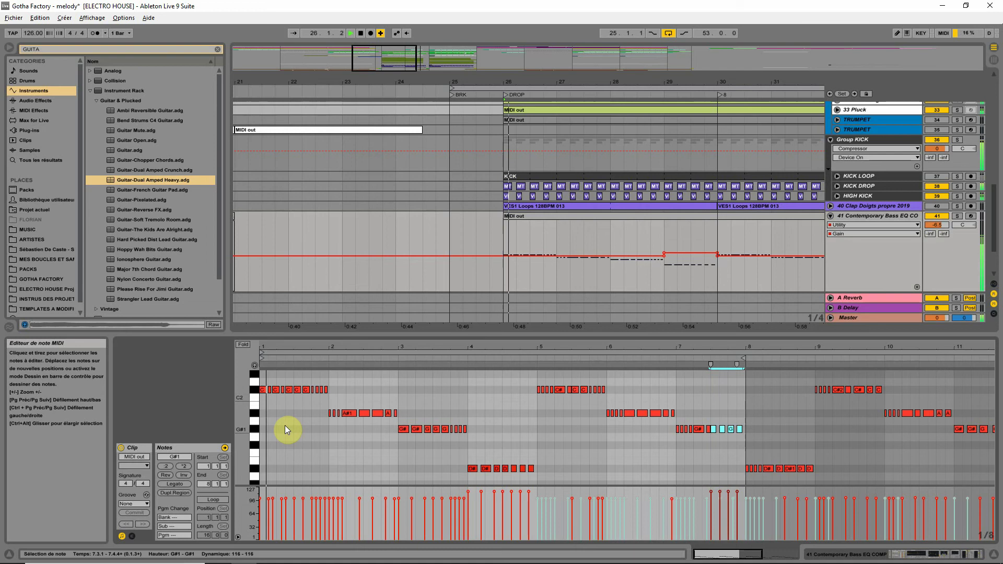
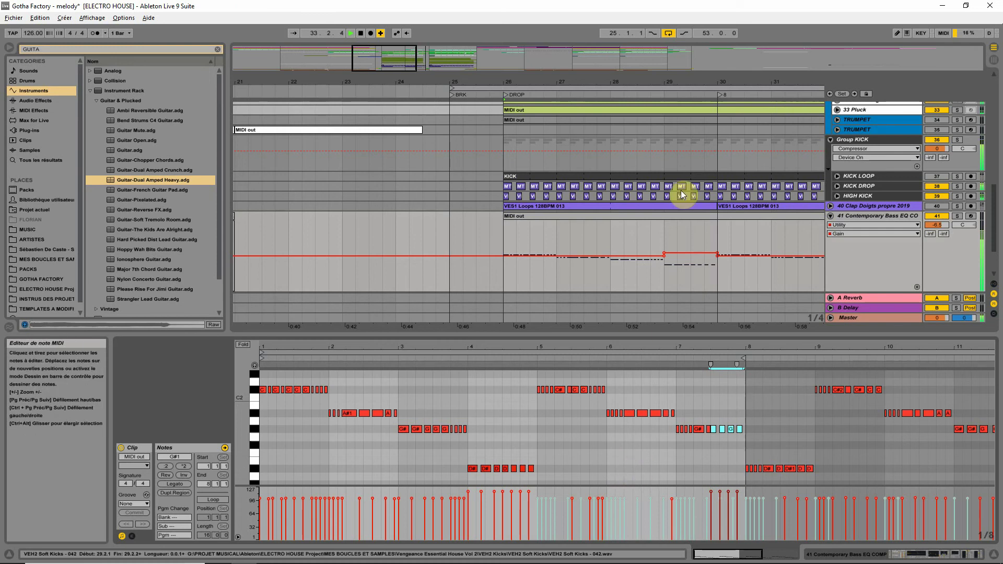
drag(638, 81, 621, 52)
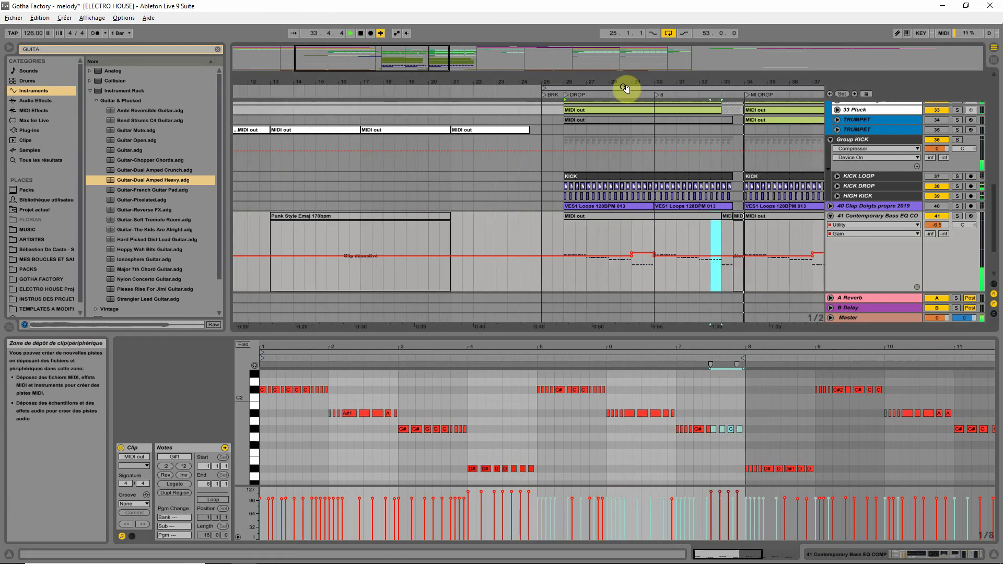
key(space)
- In the short bass clip at 33.1.1, shorten the opening D#1 notes and place D#1 notes at 4.1.3 and 4.2.1
click(704, 217)
click(726, 215)
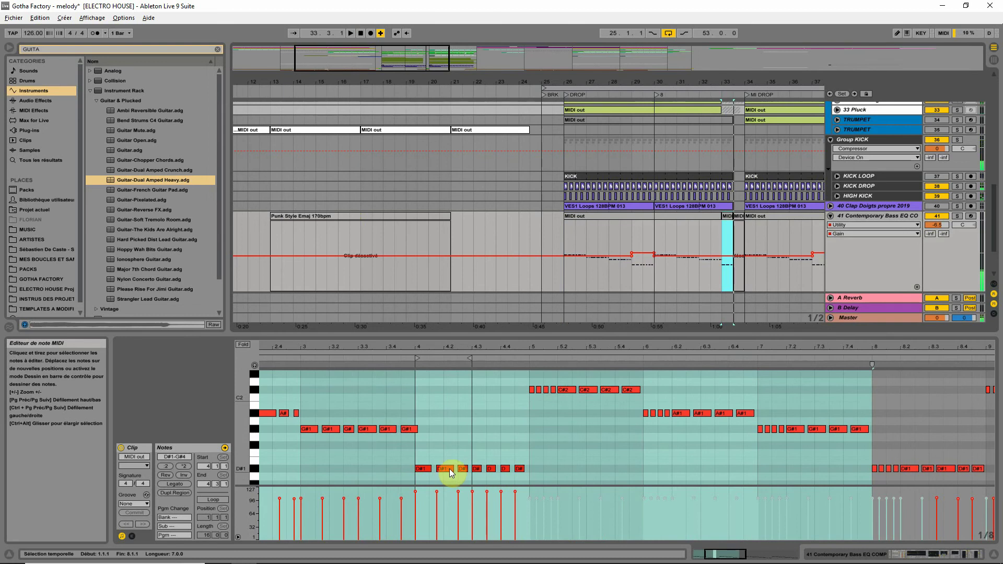
drag(452, 473, 442, 473)
click(427, 470)
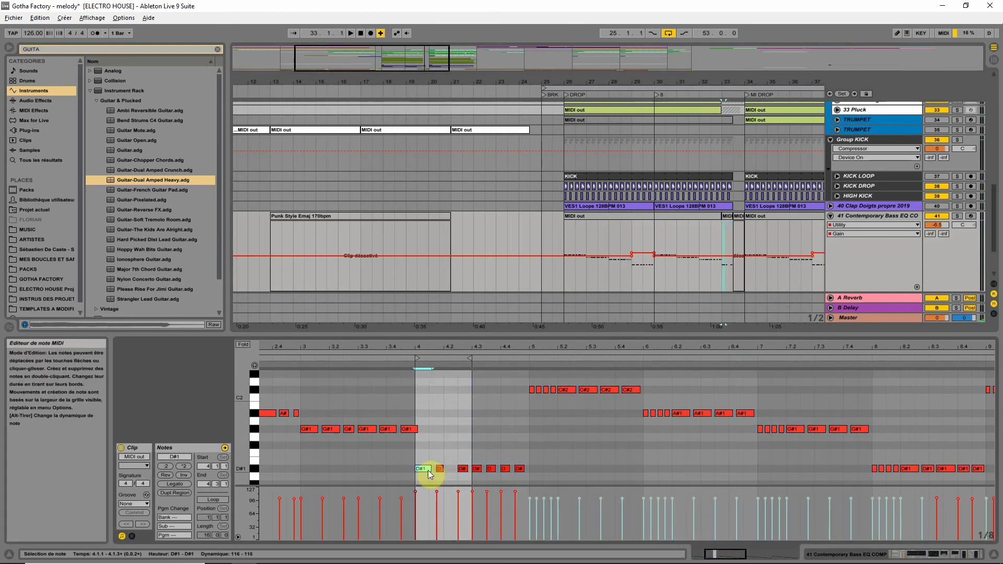
drag(425, 347, 432, 354)
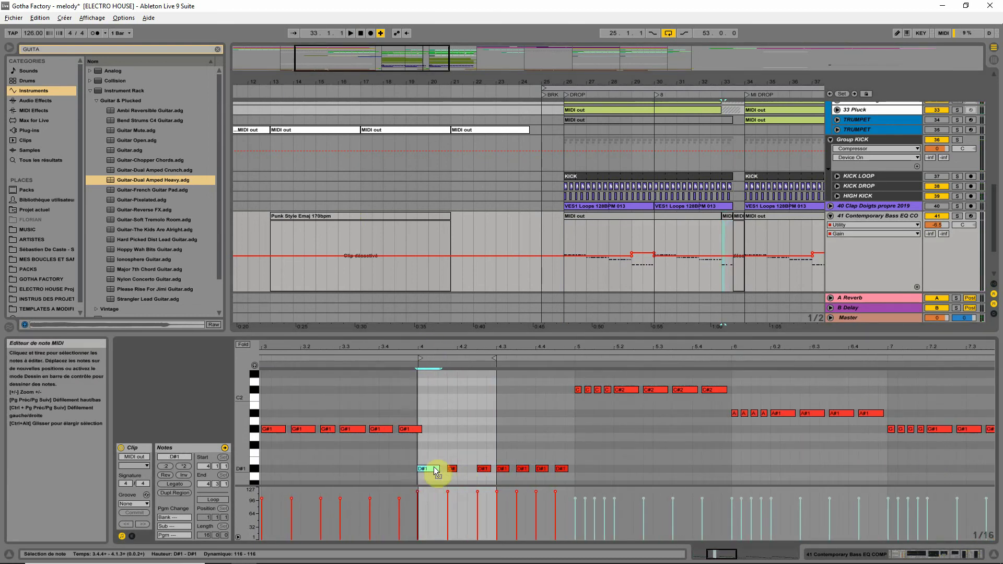
drag(437, 469, 463, 468)
key(ctrl+z)
- Play the short bass clip from 4.1.1 to check the rhythm of its D#1 notes
click(420, 451)
key(space)
key(space)
key(space)
click(419, 478)
key(space)
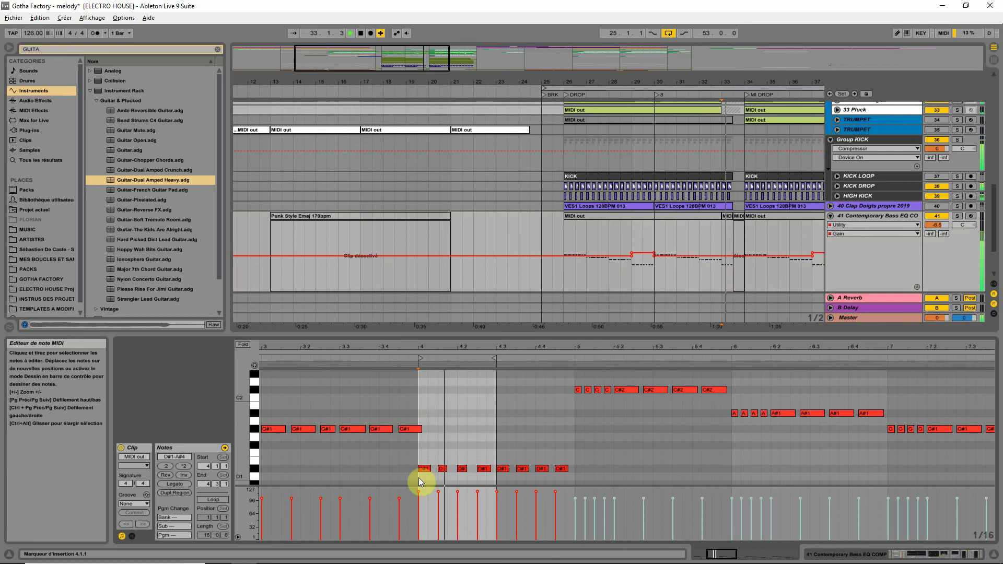
- Add another D#1 note at 4.1.4 in the short bass clip and replay it from 4.1.1
drag(462, 470, 468, 469)
key(space)
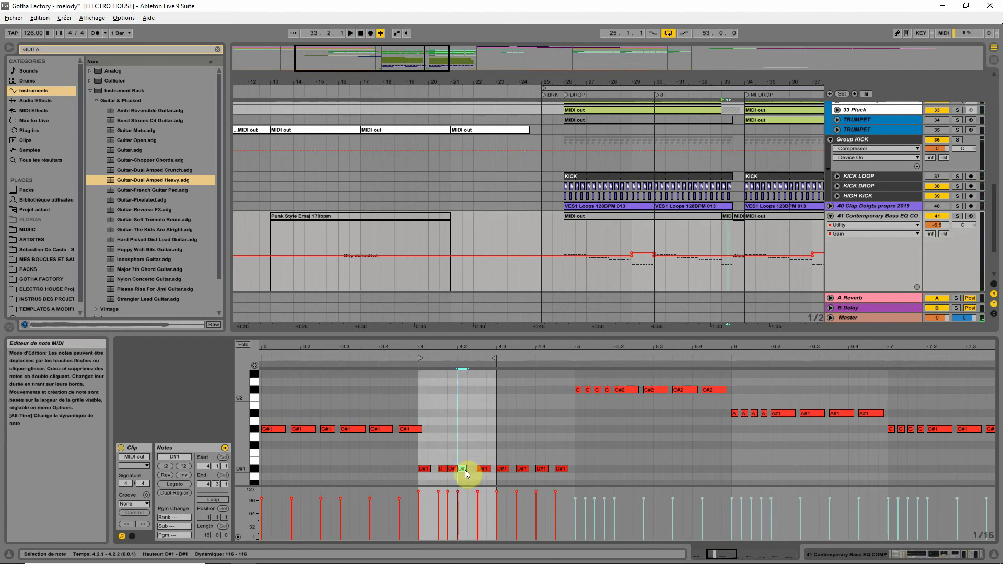
click(419, 482)
key(space)
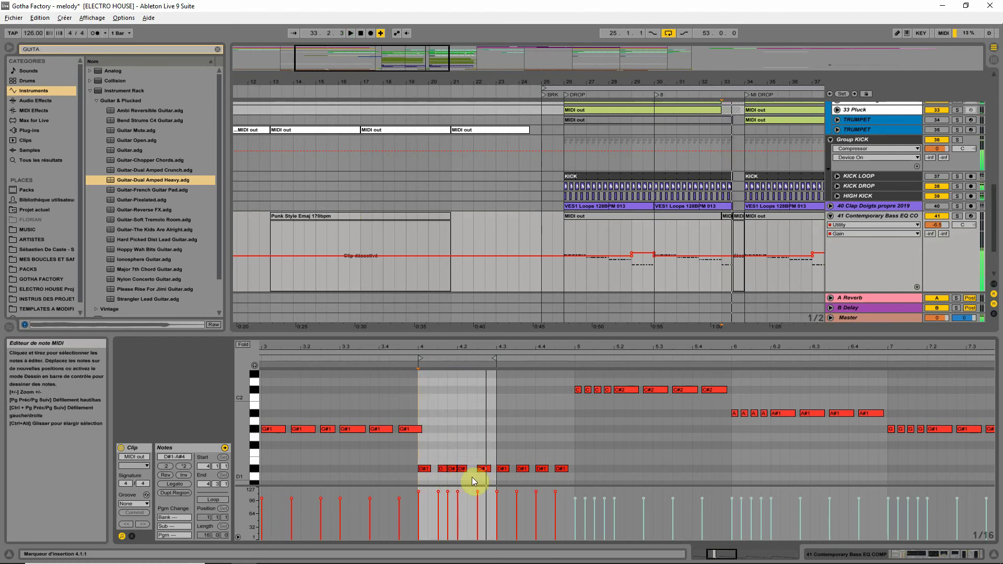
- Shorten the three D#1 notes from 4.1.3 to 4.2.1 and the D#1 note at 4.2.3
mouse_move(469, 475)
mouse_down()
mouse_move(439, 468)
mouse_move(453, 473)
mouse_up()
key(space)
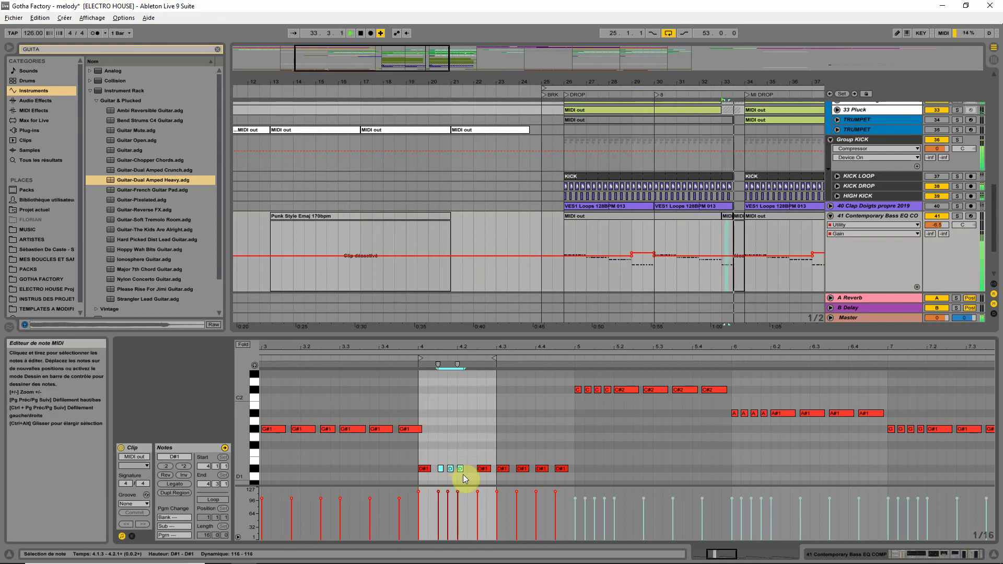
drag(489, 469, 485, 472)
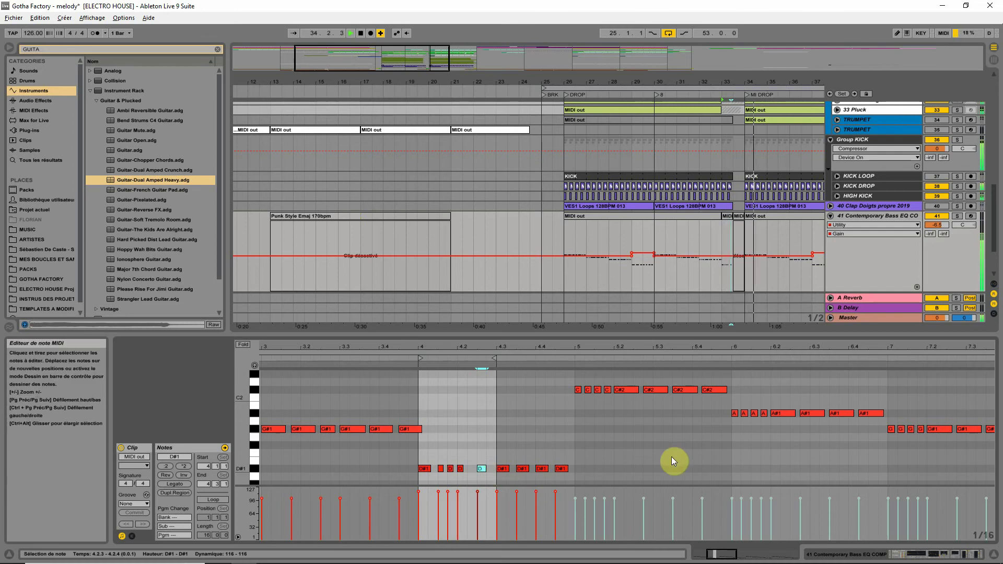
- Duplicate the DROP section's bass clips on track 41 onto the MI DROP section
drag(703, 82, 555, 60)
drag(585, 242, 464, 251)
key(ctrl+d)
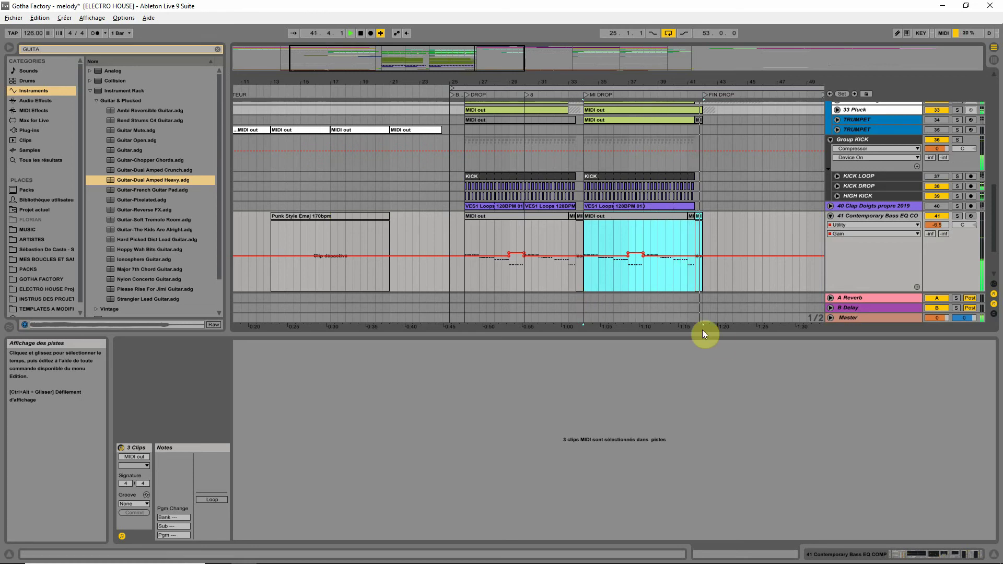
- Open the DROP section's long Contemporary Bass clip, solo track 41 and audition the C#2 notes at 5.4.1
key(space)
click(516, 220)
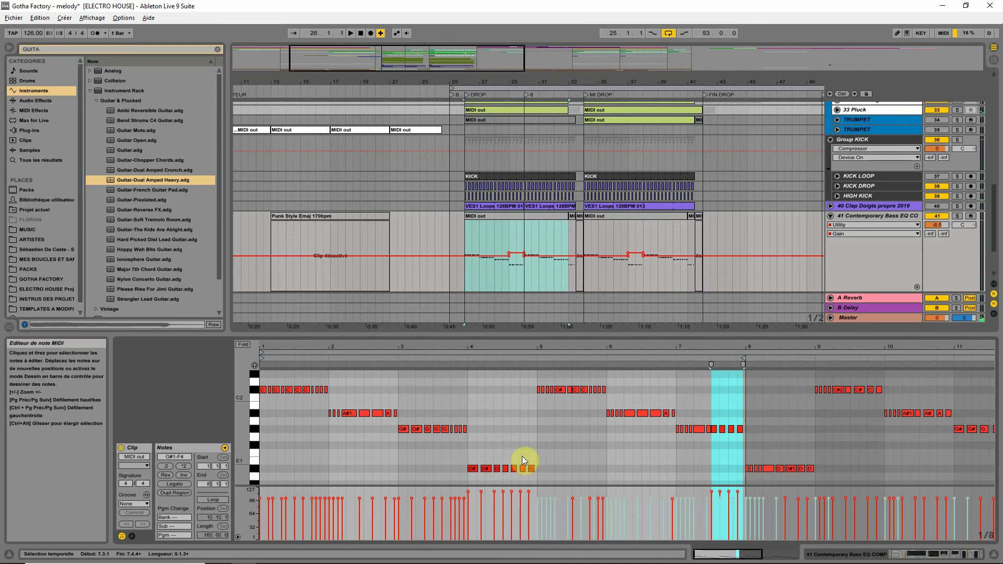
click(591, 427)
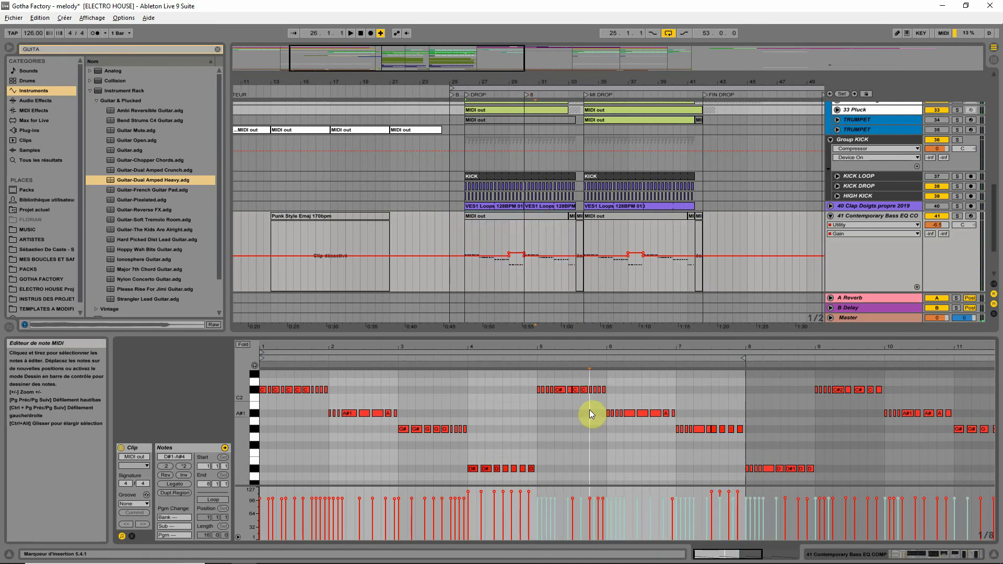
click(586, 357)
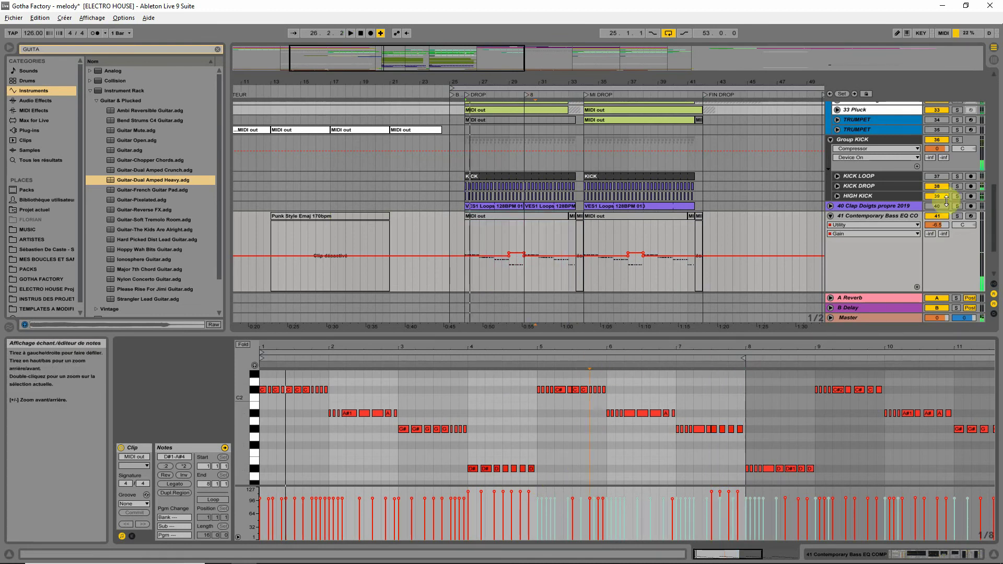
click(957, 216)
click(587, 358)
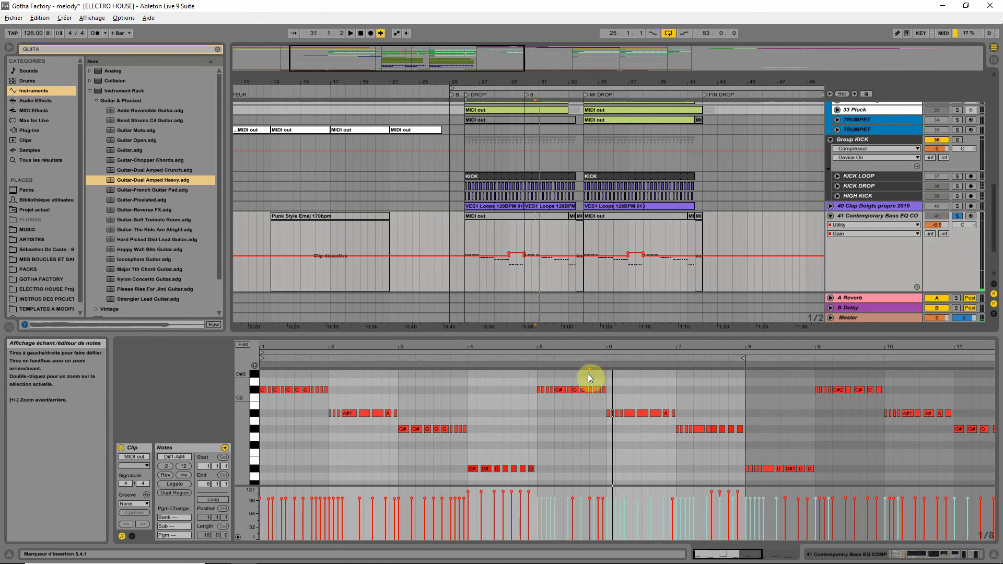
- Duplicate the four short C#2 notes at 5.4 with a 1/32 offset into a fast roll and play it from 5.3.3
drag(597, 349, 588, 388)
drag(604, 347, 566, 389)
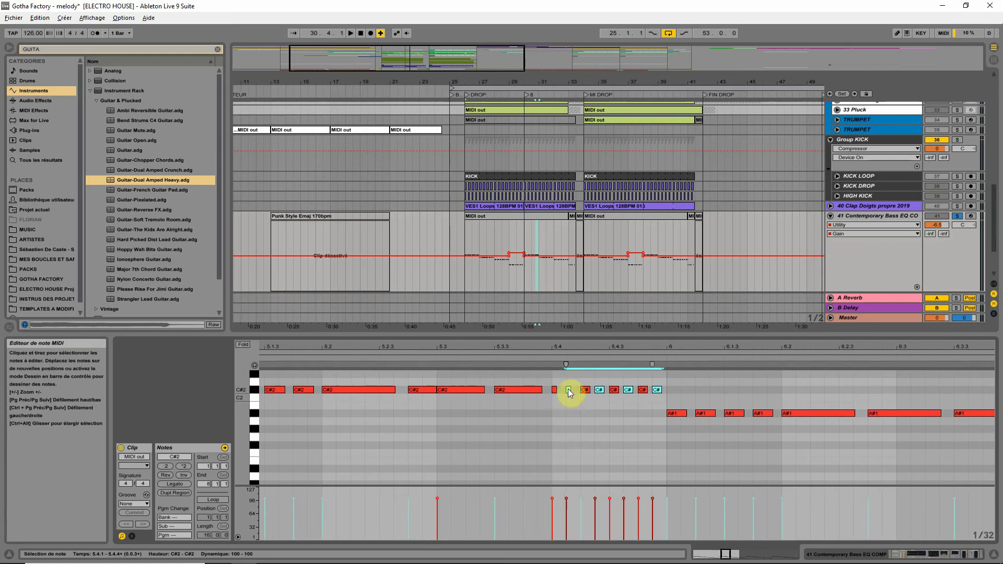
click(507, 361)
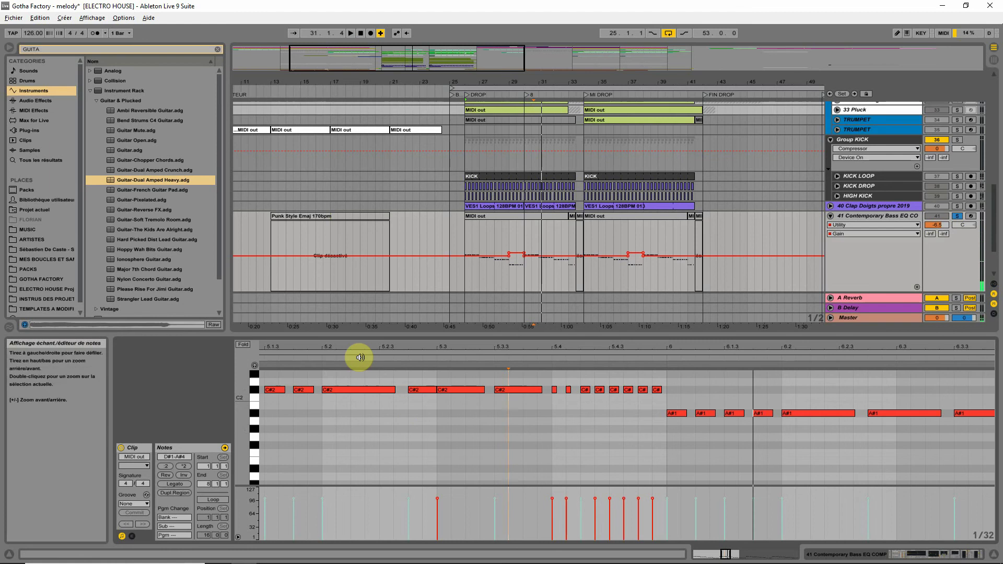
- Unsolo track 41 and listen to the long bass clip in the full mix from near bar 5 and from its start
click(957, 216)
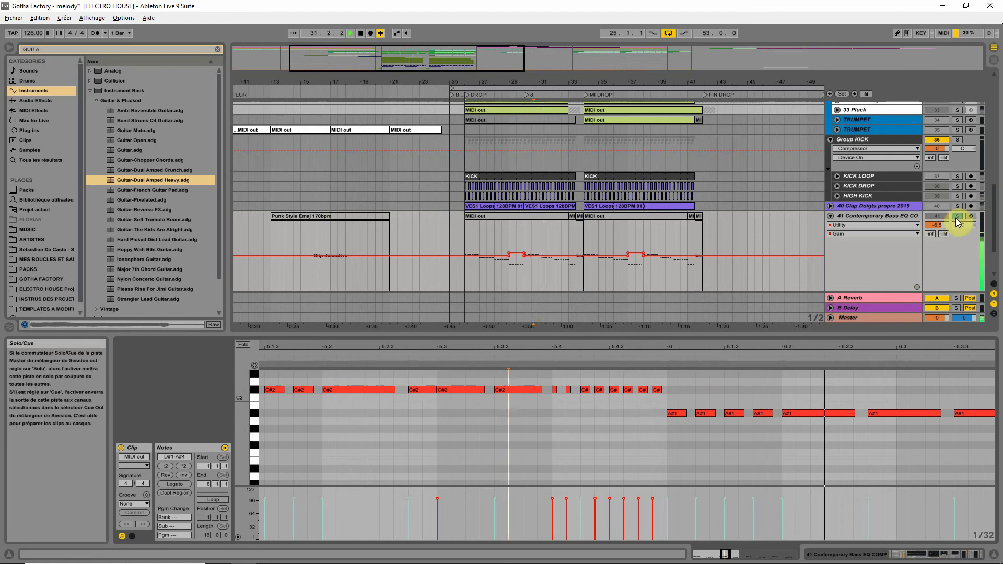
key(space)
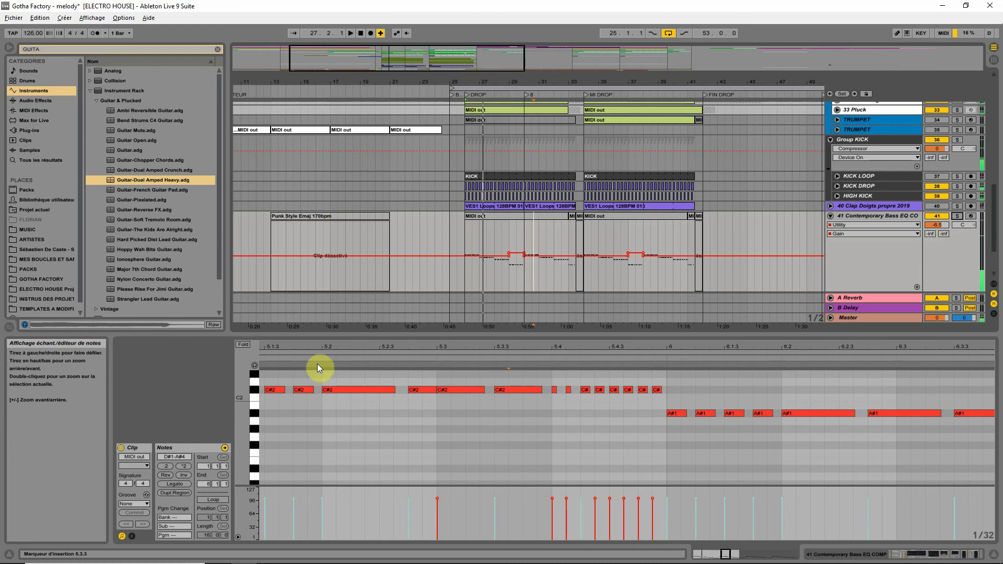
drag(328, 345, 328, 271)
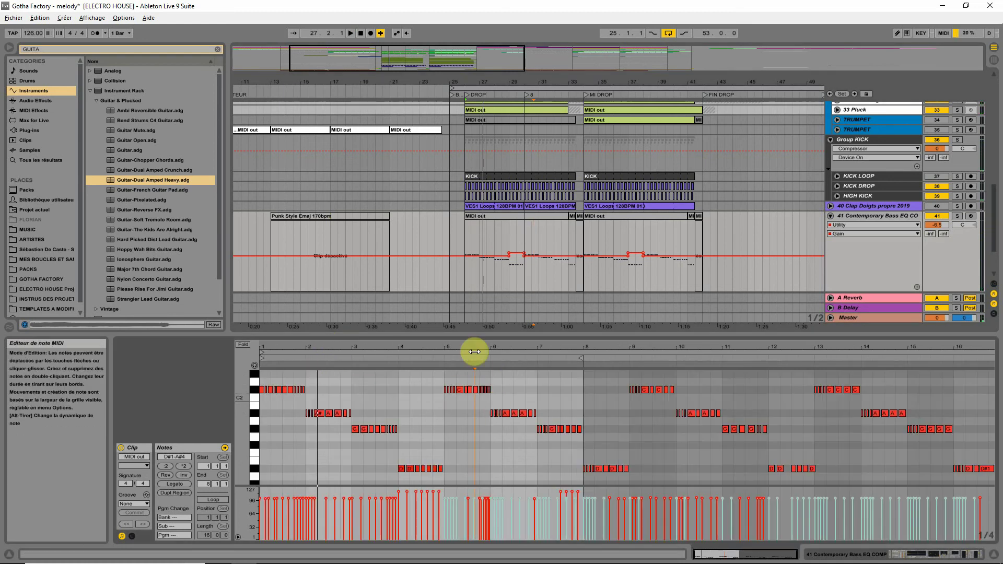
click(442, 358)
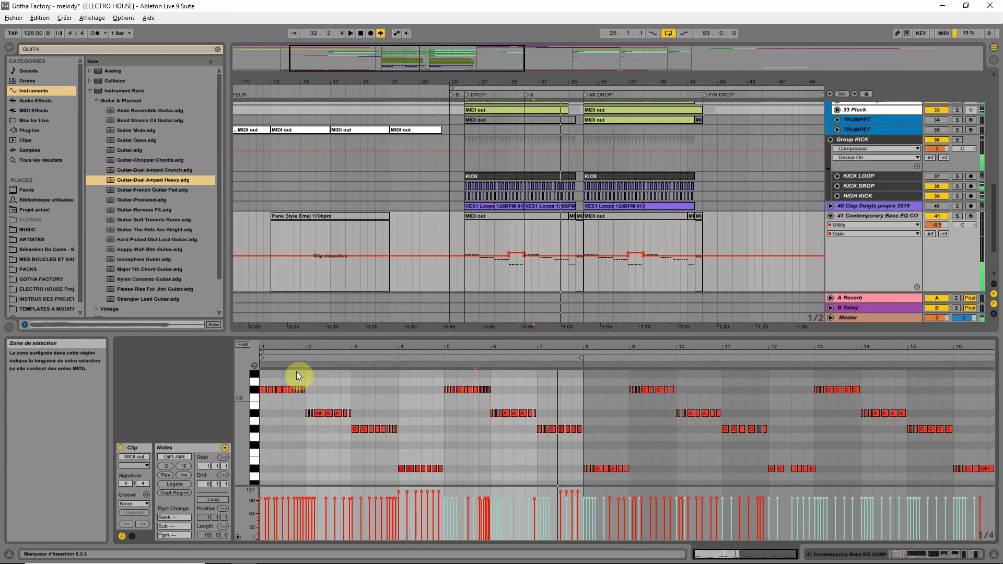
click(266, 359)
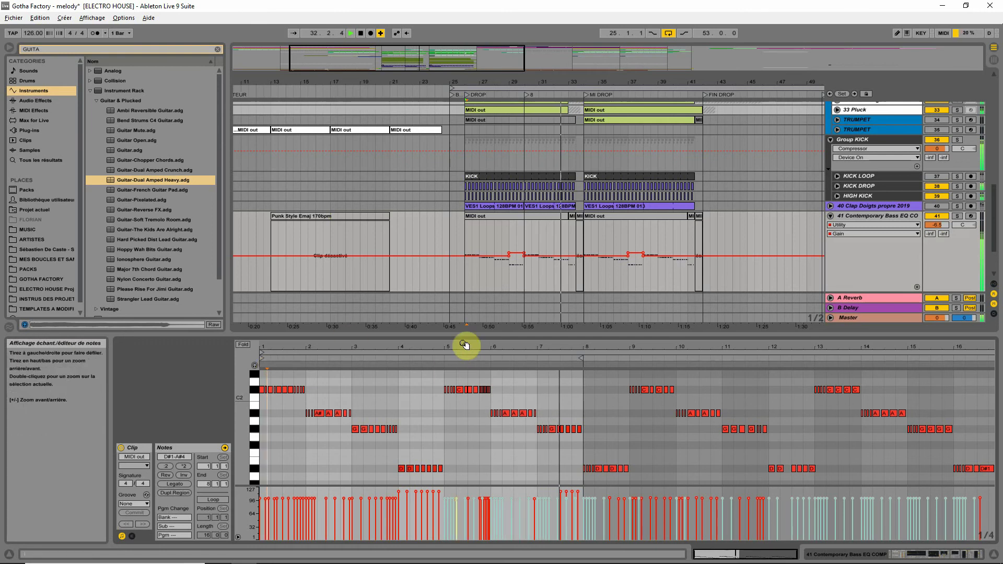
key(space)
- Move the four offset C#2 roll notes from 5.4 to 5.1.1, replacing the longer C#2 notes there
drag(463, 344, 490, 394)
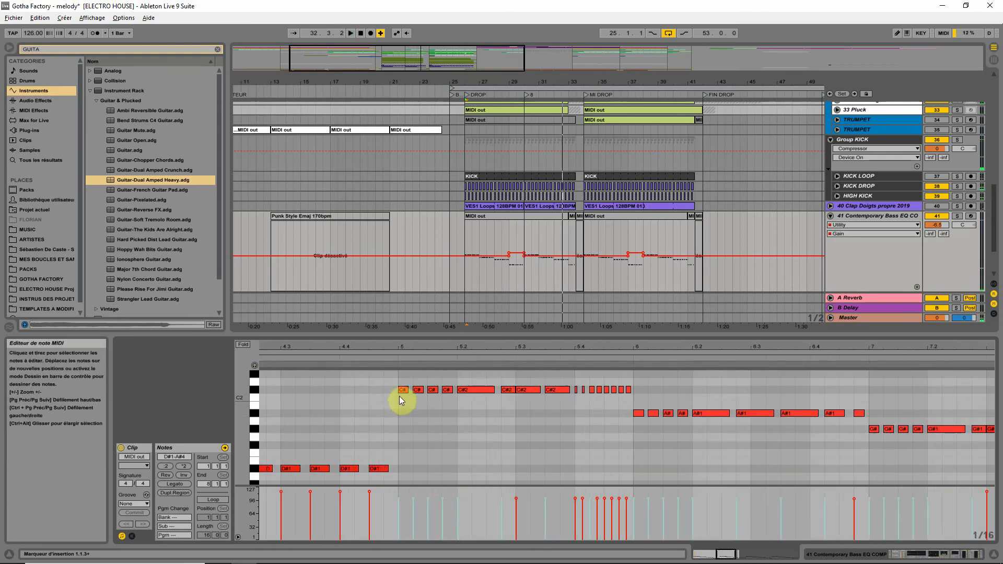
click(653, 412)
key(ctrl+z)
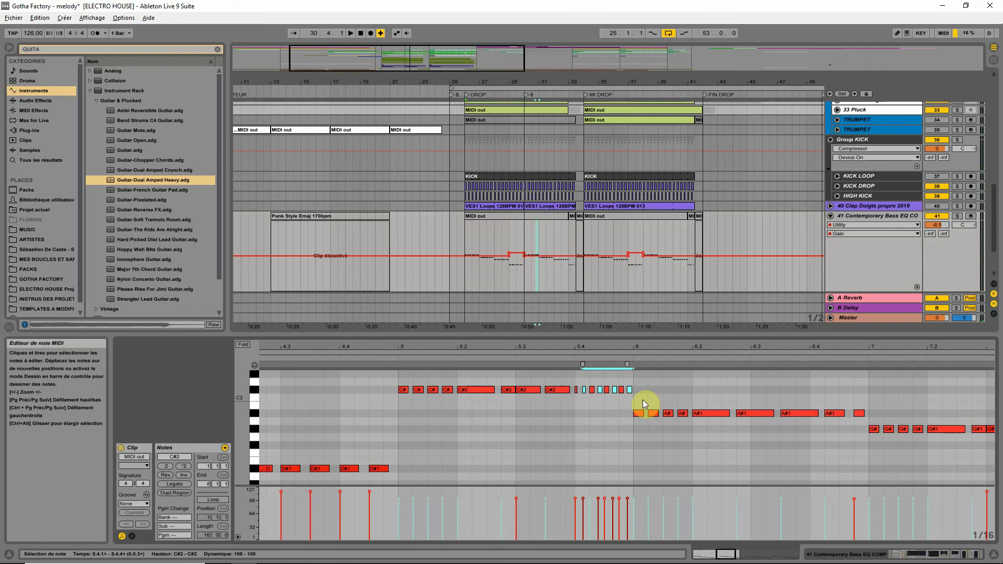
drag(598, 394, 414, 393)
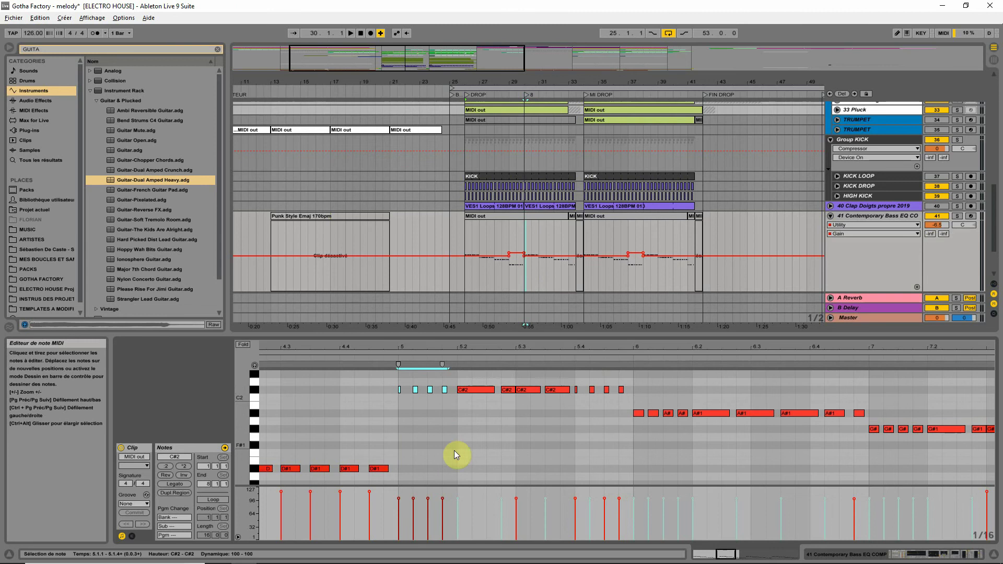
- Undo the last note edit, then try copying the four short C#2 notes from beat 5.4 between the notes at beat 5.1
key(ctrl+z)
drag(584, 387, 409, 393)
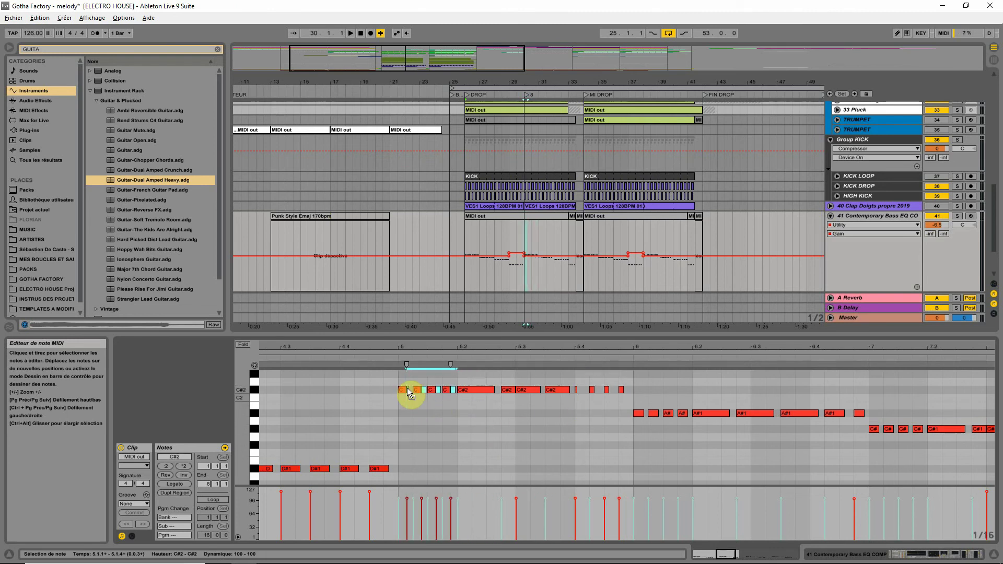
key(space)
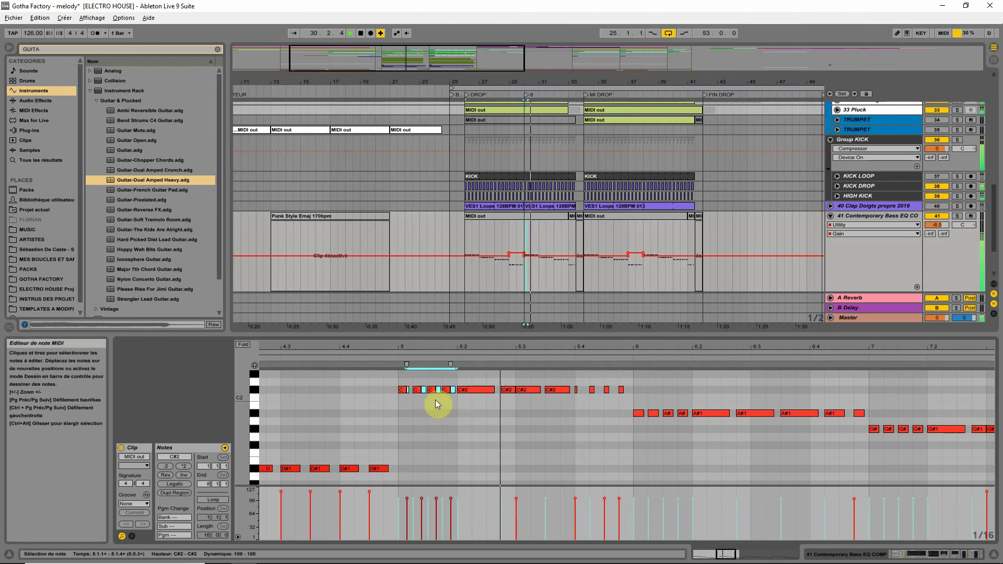
key(ctrl+z)
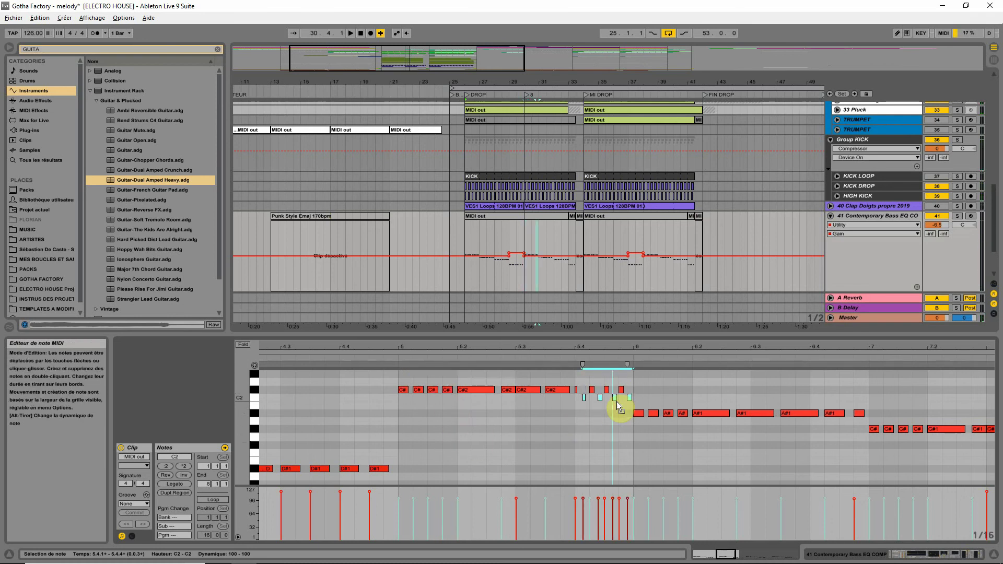
- Shorten the four C#2 notes at beat 5.1 and fill the gaps between them with copies of the short notes from beat 5.4
drag(616, 401, 609, 405)
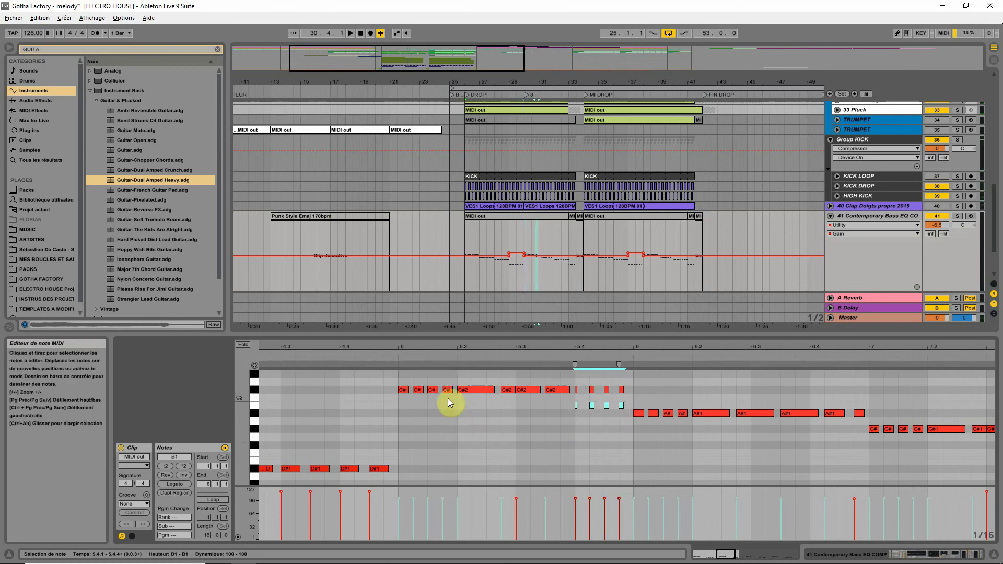
drag(457, 401, 405, 390)
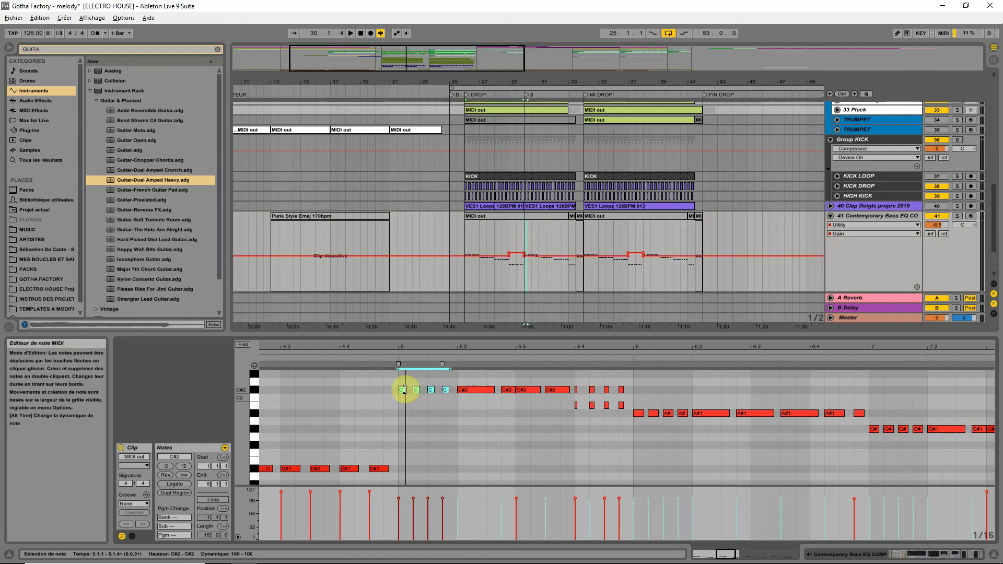
drag(624, 424, 575, 401)
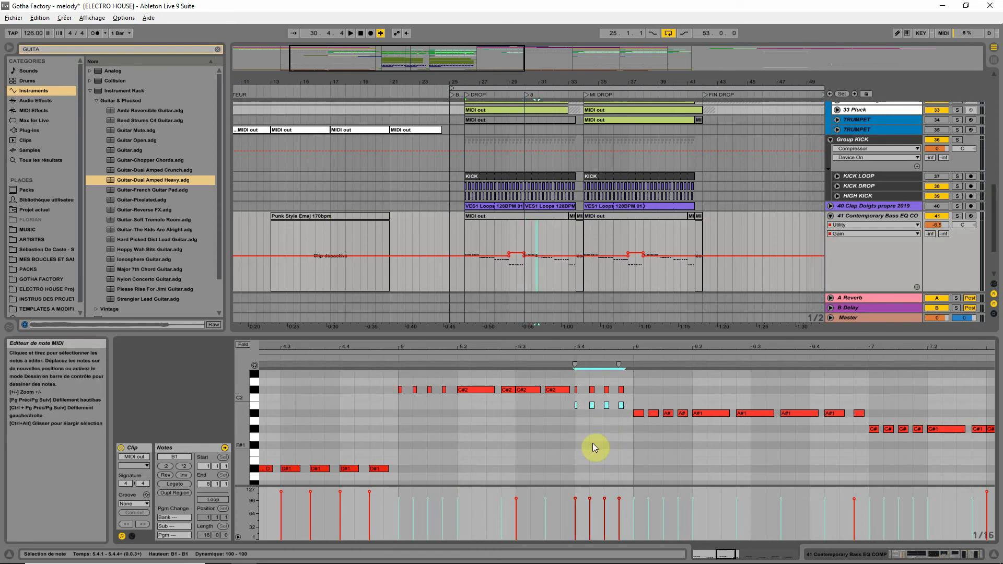
drag(592, 406, 416, 409)
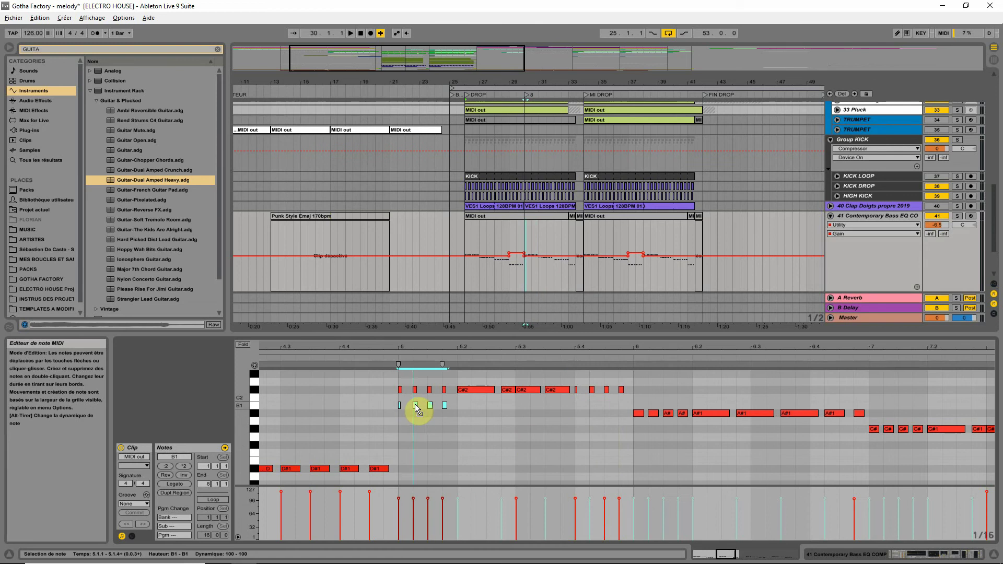
drag(430, 340, 450, 397)
- Play back the doubled C#2 notes at beat 5.1, including a run-up from arrangement position 29.3.1
key(space)
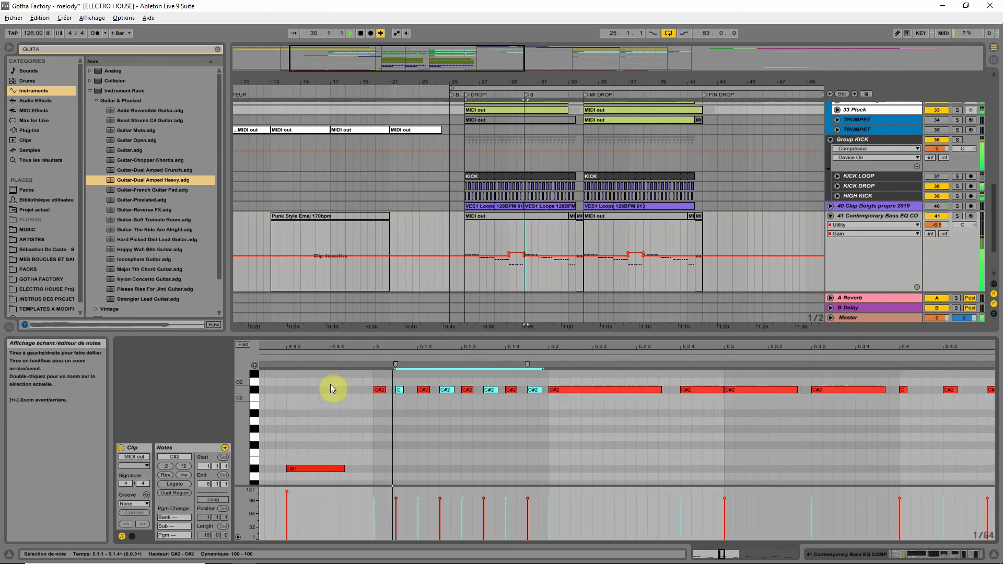
key(space)
key(space)
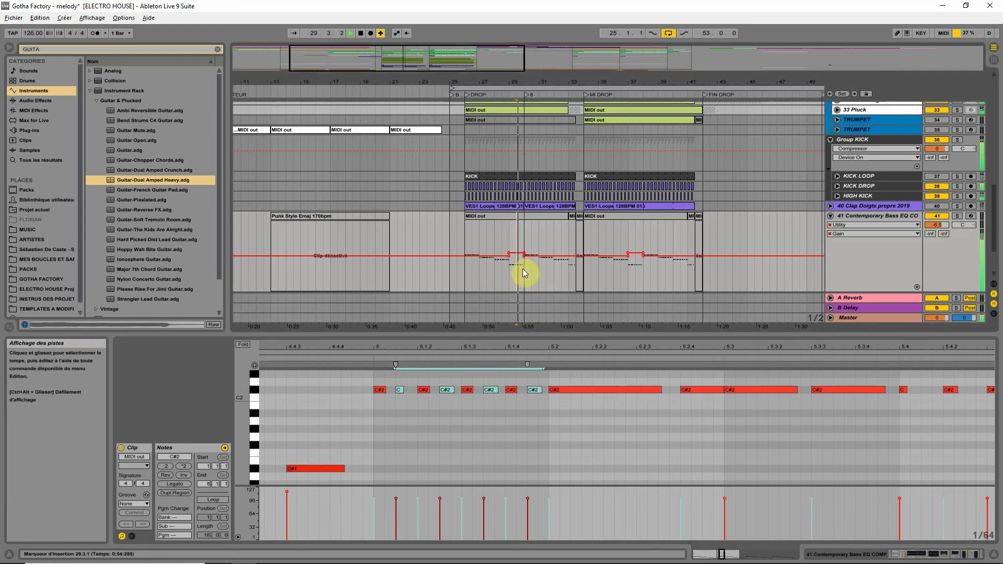
key(space)
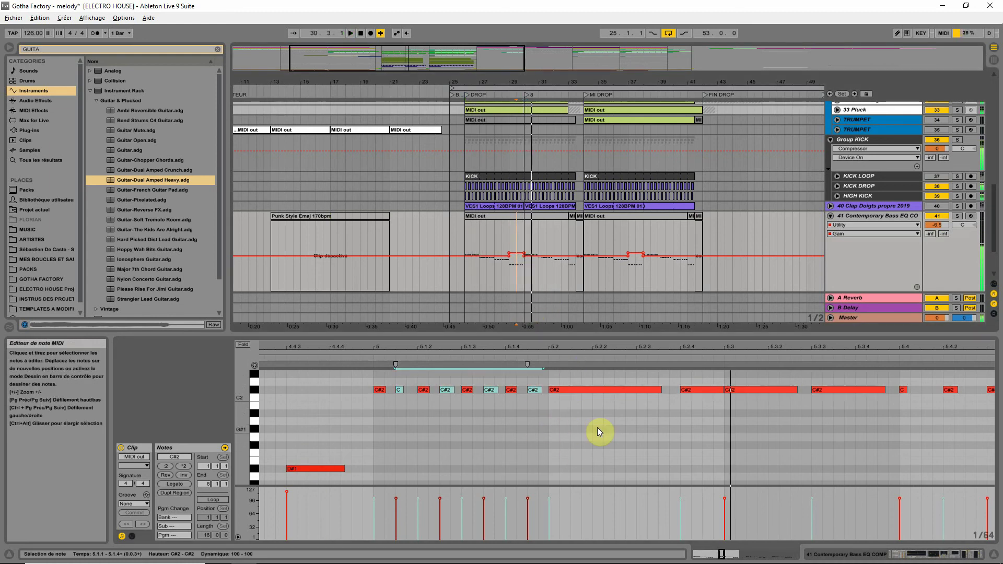
key(space)
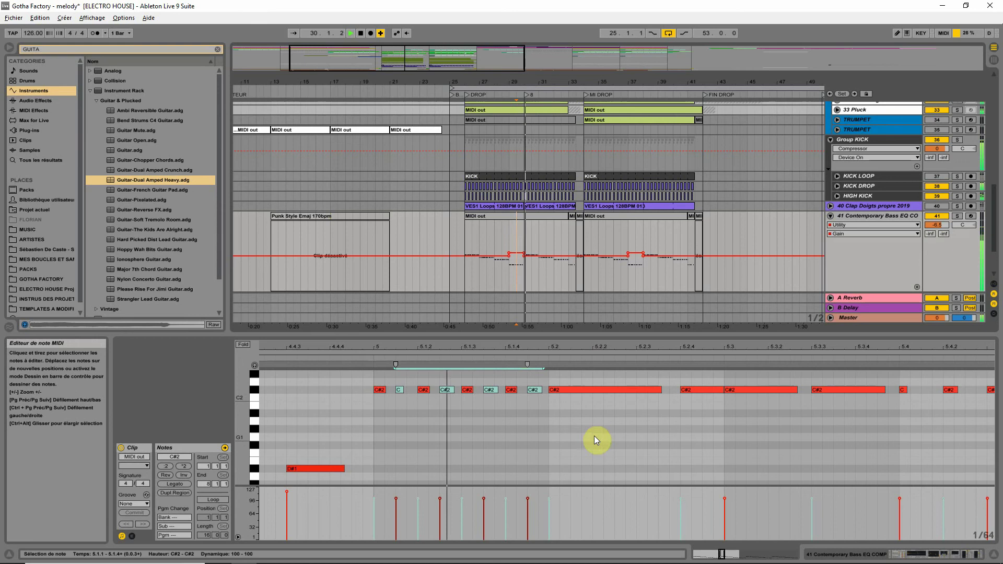
- Try moving the four in-between C#2 notes down to D#1 at beat 4.4 and listen to the passage
drag(514, 350, 603, 303)
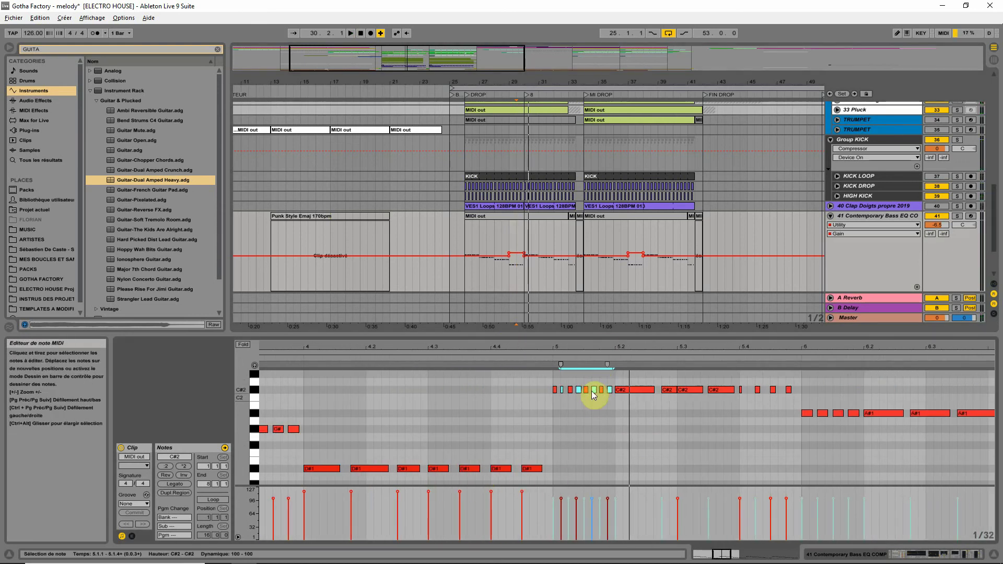
drag(592, 390, 531, 476)
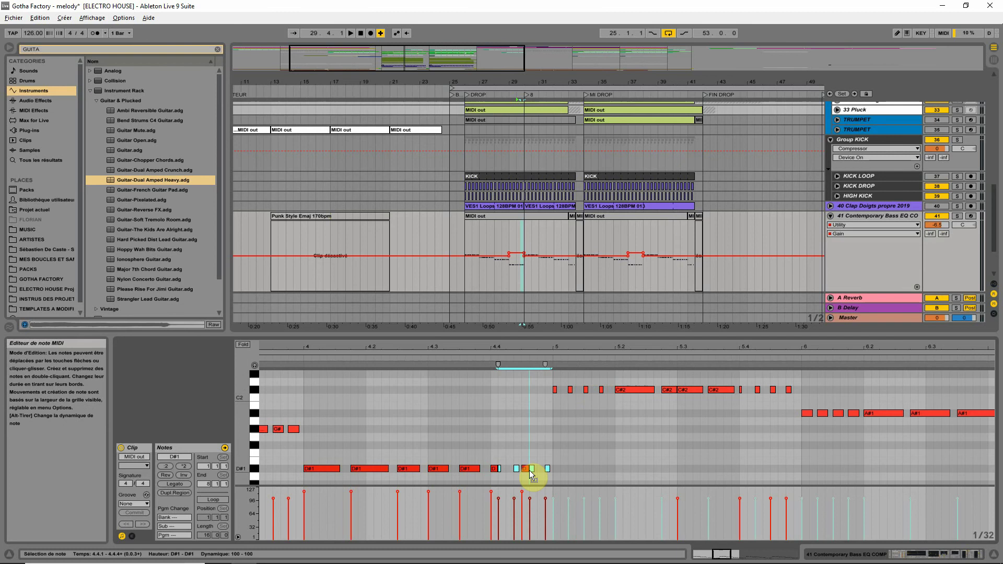
click(329, 354)
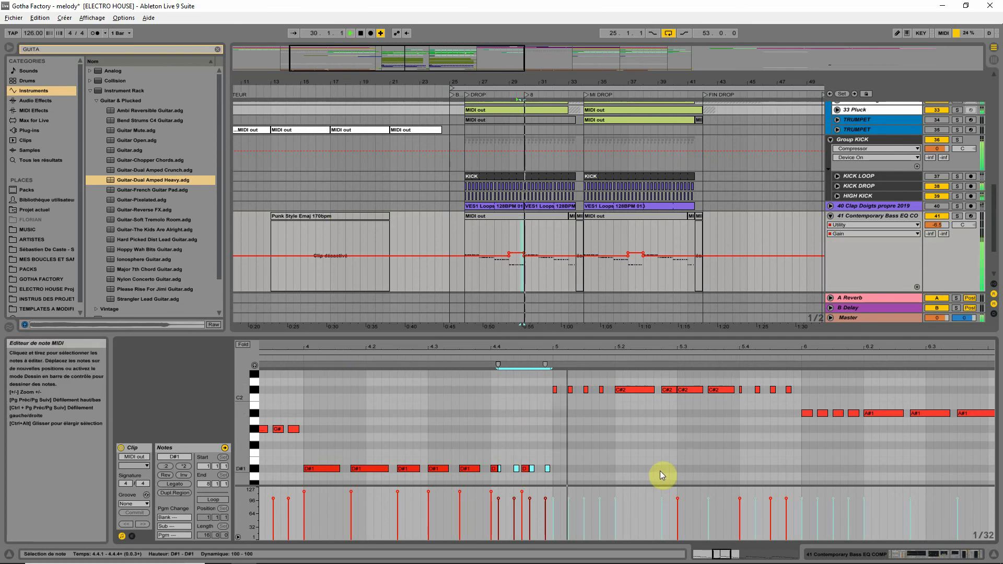
key(space)
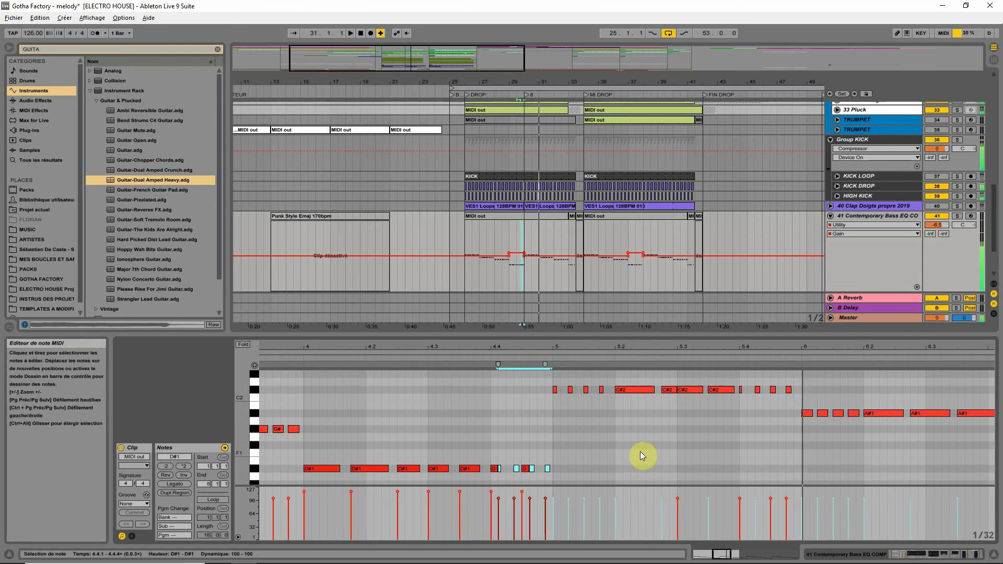
key(ctrl+z)
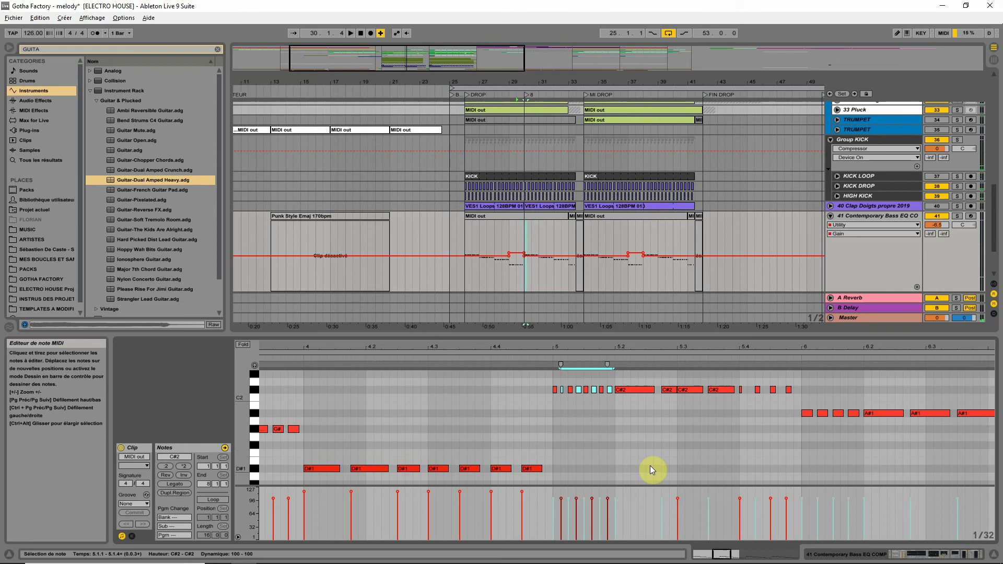
- Delete the in-between notes at beat 5.1, slightly lengthen the four remaining C#2 notes and play the passage
key(Delete)
click(560, 396)
drag(606, 407, 549, 384)
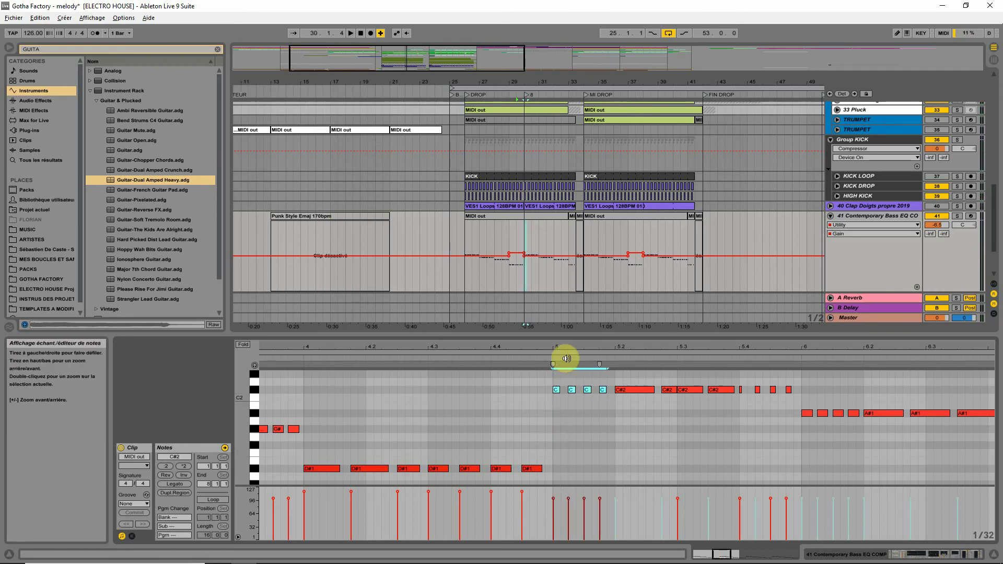
key(space)
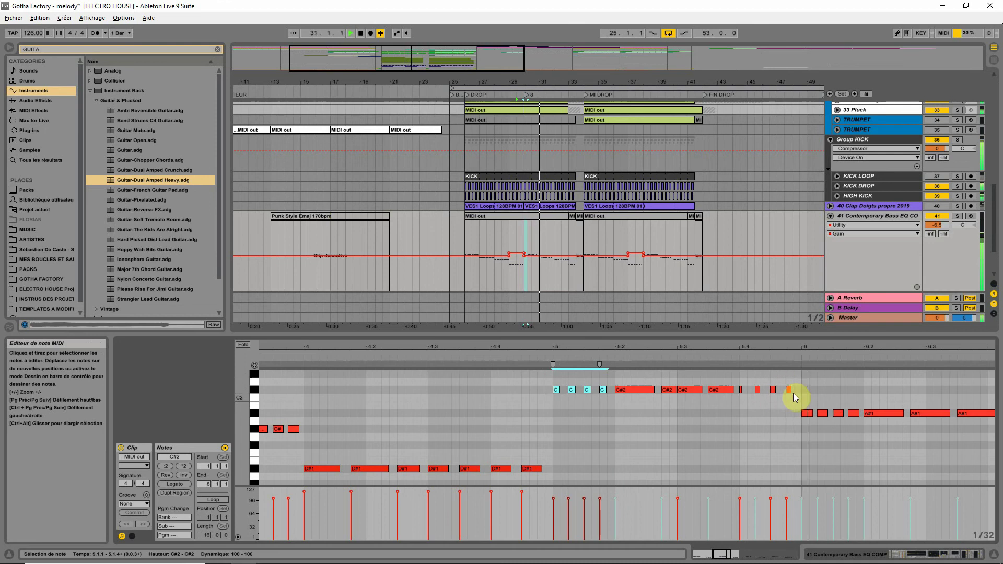
drag(697, 349, 400, 298)
key(space)
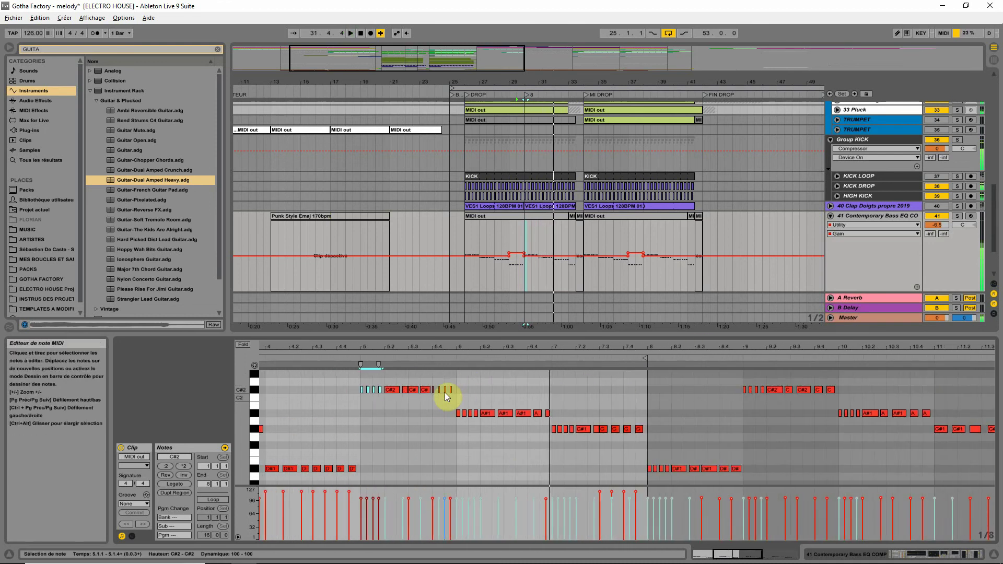
- Slightly lengthen the four short C#2 notes at beat 5.4
drag(432, 352, 437, 382)
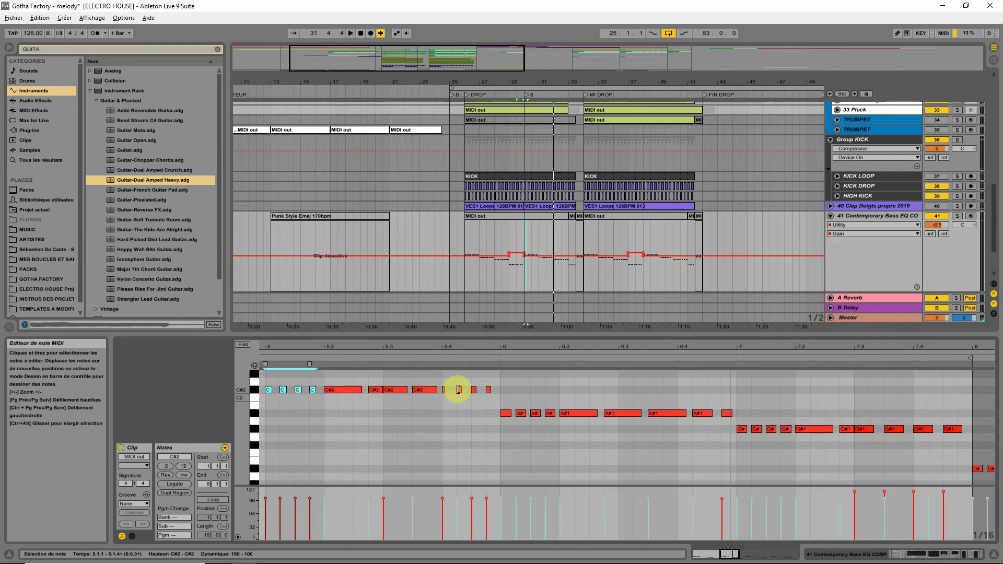
click(443, 390)
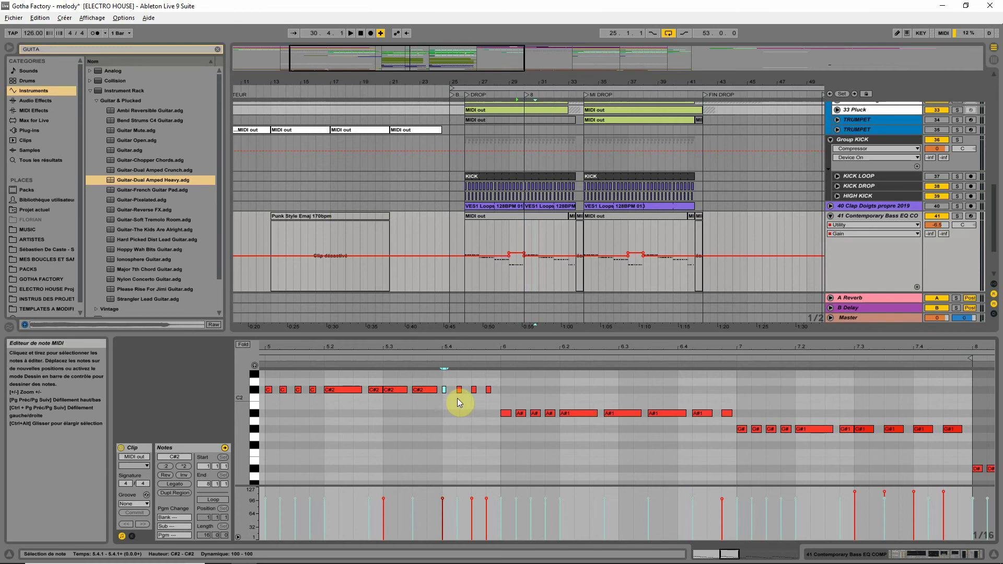
drag(497, 396, 448, 391)
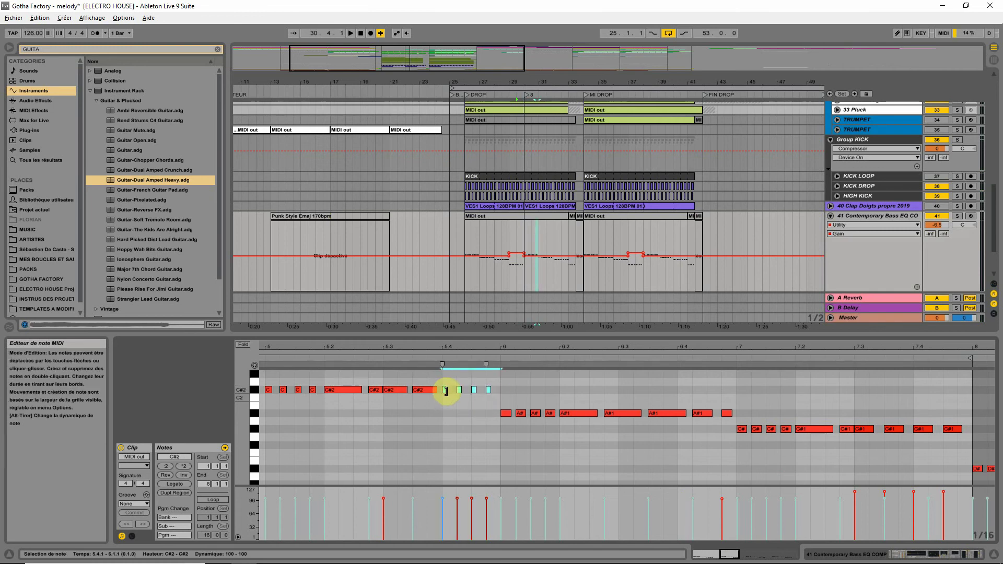
drag(440, 351, 489, 347)
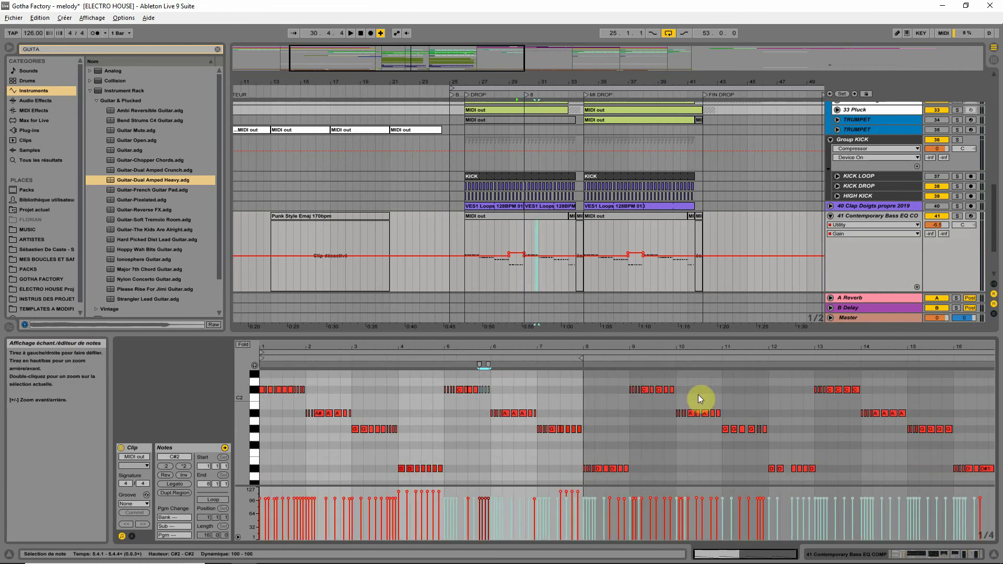
- Play back the bass line from beat 5.4 through bar 6
key(space)
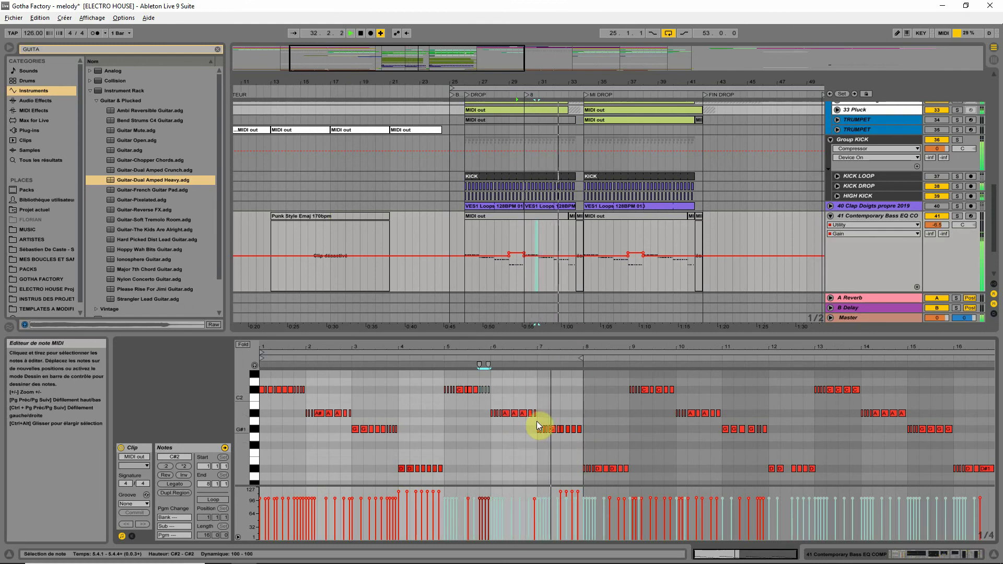
click(474, 354)
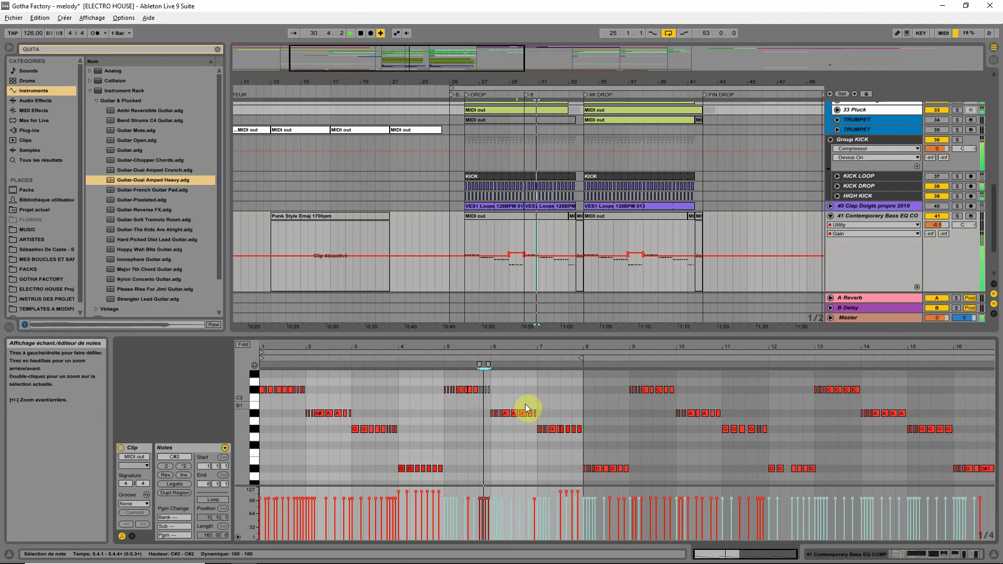
click(491, 419)
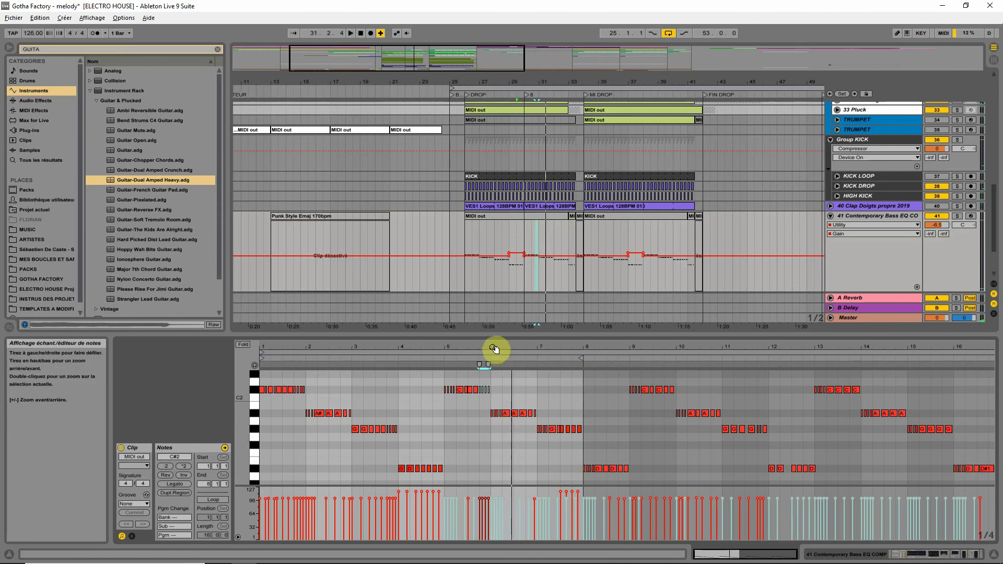
- Shorten the first two A#1 notes of bar 6, add an extra short A#1 between them and play the passage
drag(492, 347, 510, 452)
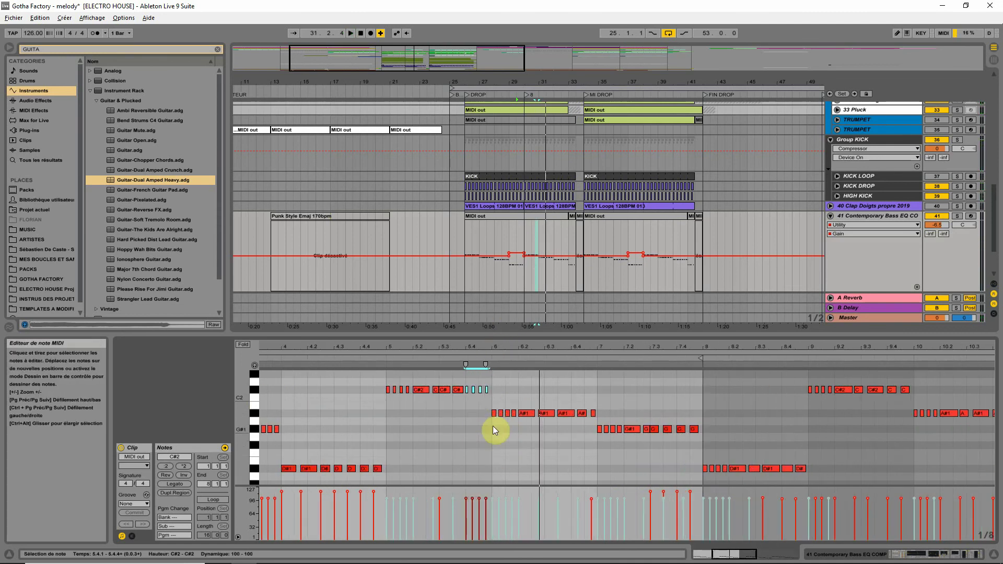
drag(500, 347, 500, 436)
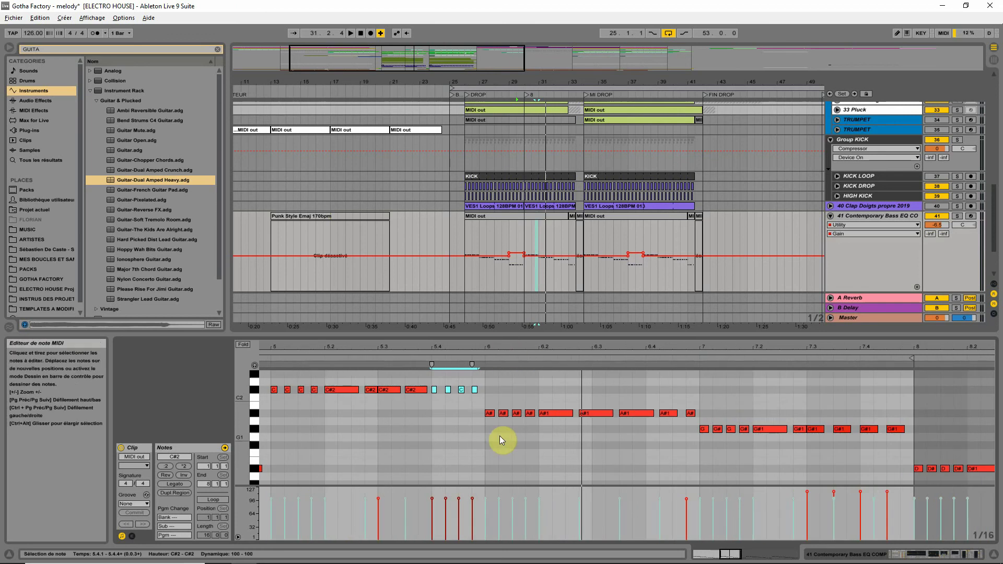
click(490, 413)
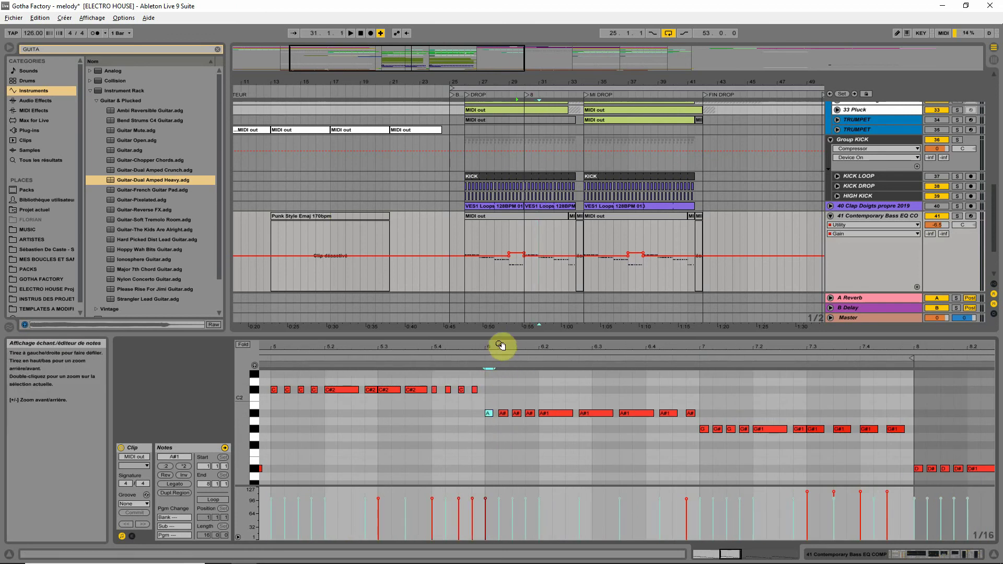
drag(504, 342, 493, 402)
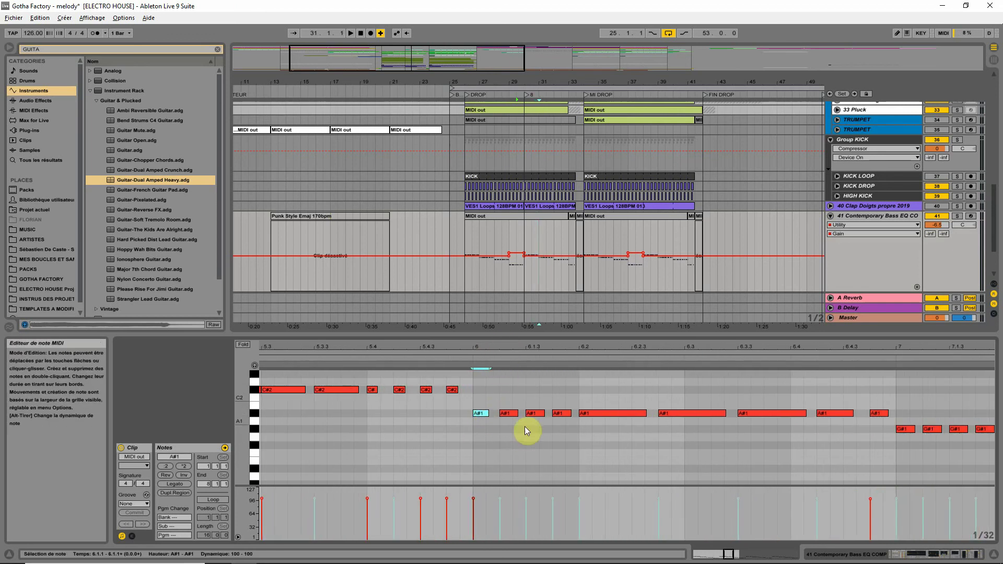
drag(538, 431, 480, 413)
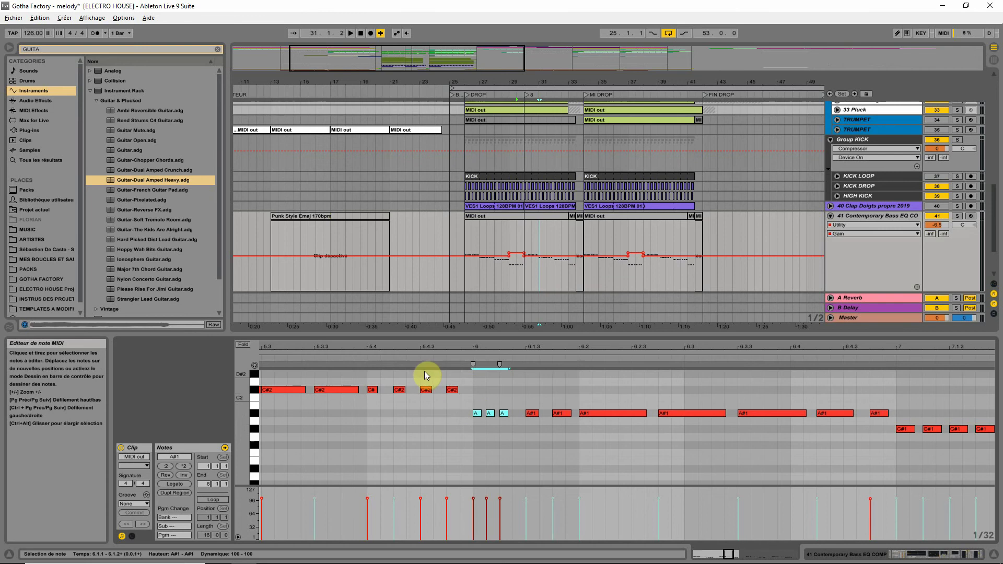
key(space)
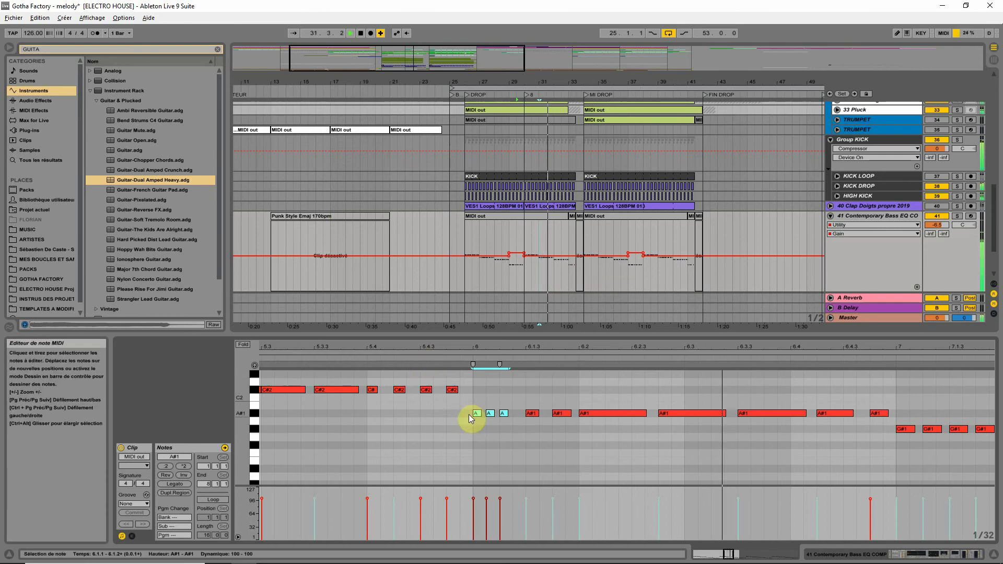
- Add a short C#2 note just before bar 6 by copying the first A#1 note, and play back the bass line
scroll(465, 466, down, 4)
scroll(471, 443, up, 4)
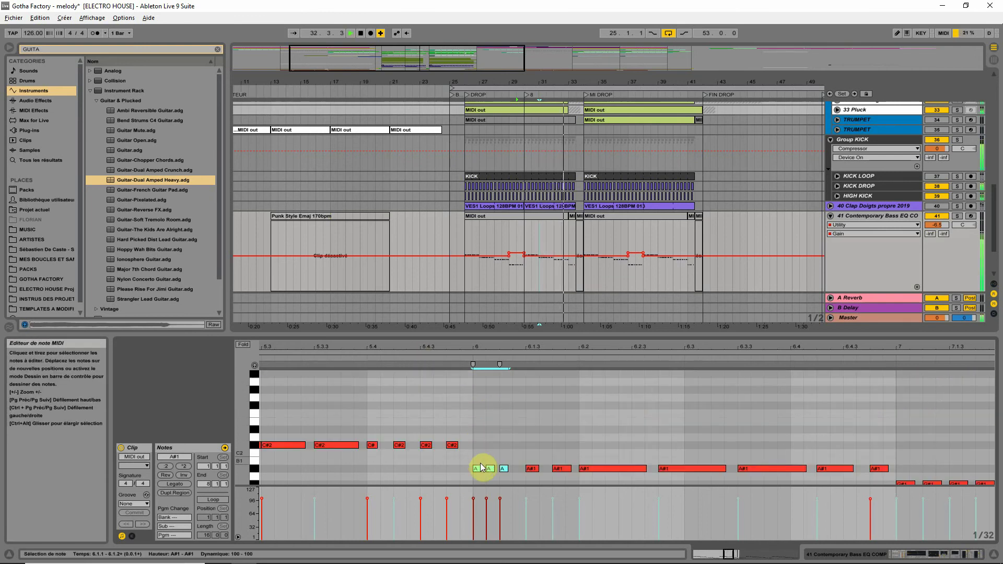
key(space)
drag(475, 469, 471, 445)
key(Delete)
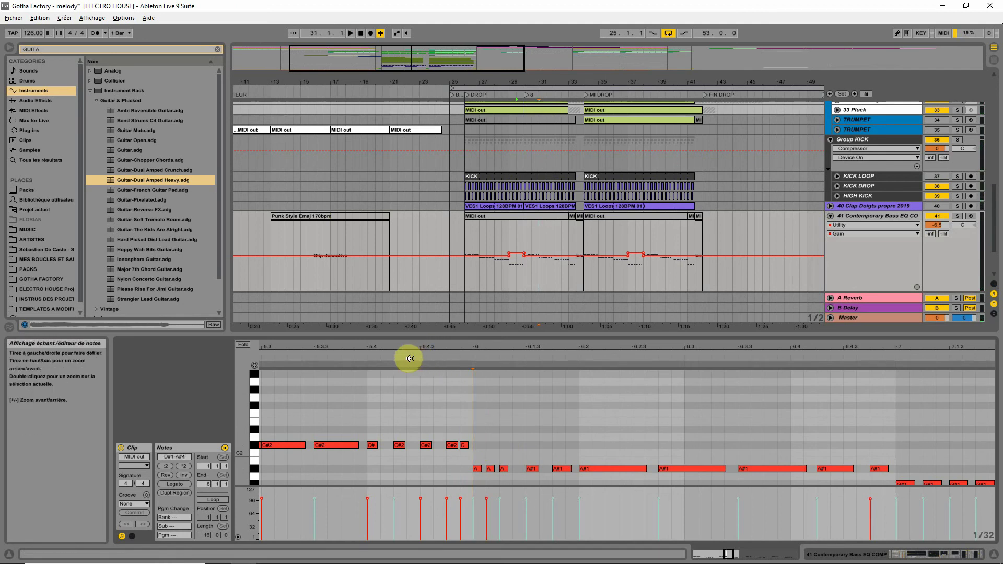
key(space)
drag(450, 347, 490, 293)
scroll(640, 425, down, 3)
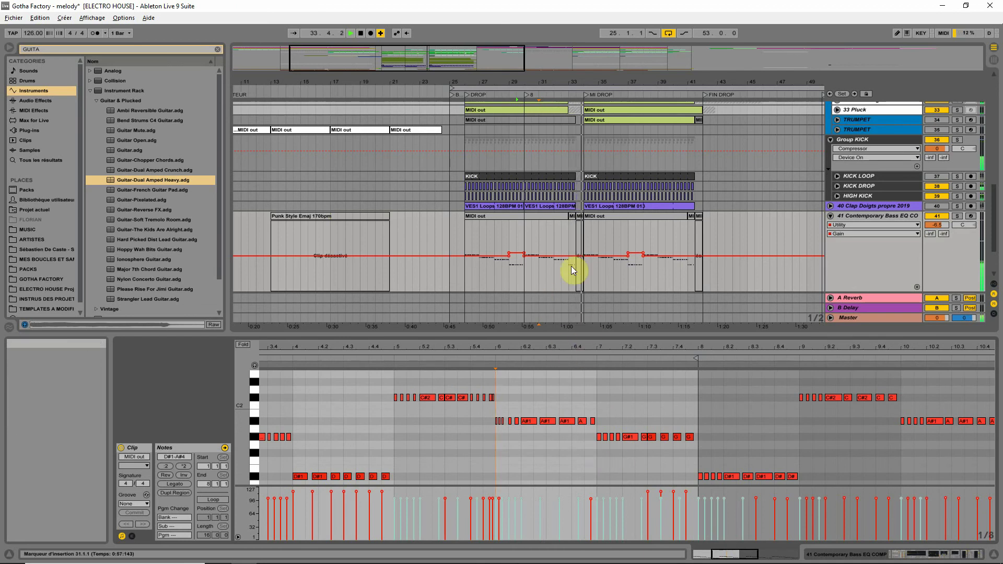
- Deactivate the D#1 note at 4.2.3 in the short Contemporary Bass clip at bar 33 and play it back
key(space)
click(573, 216)
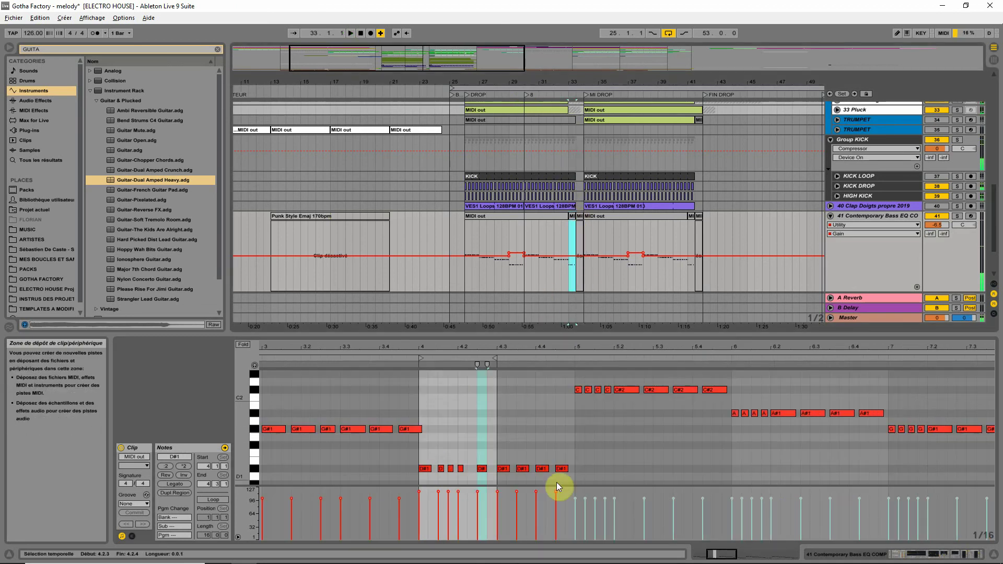
click(482, 469)
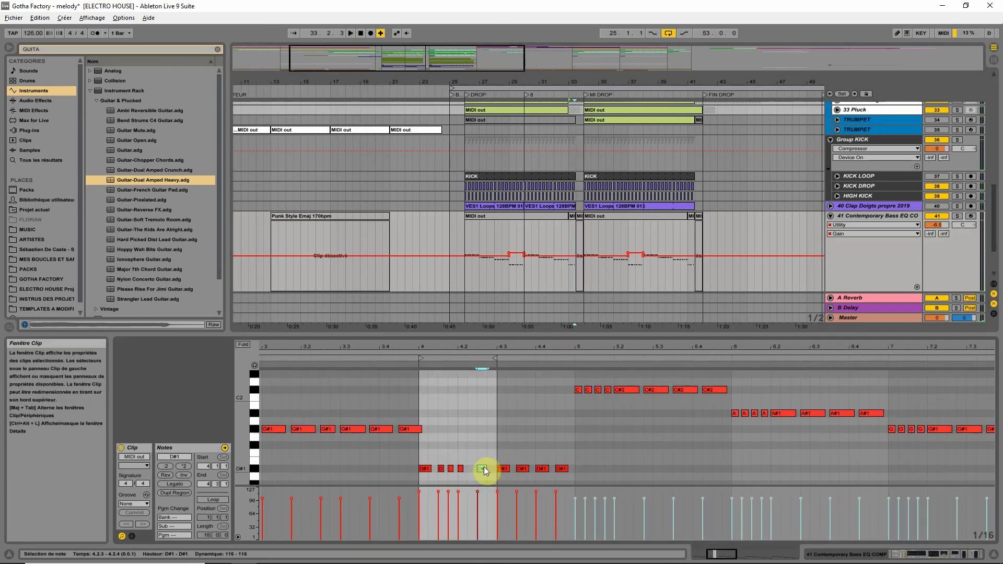
key(0)
key(space)
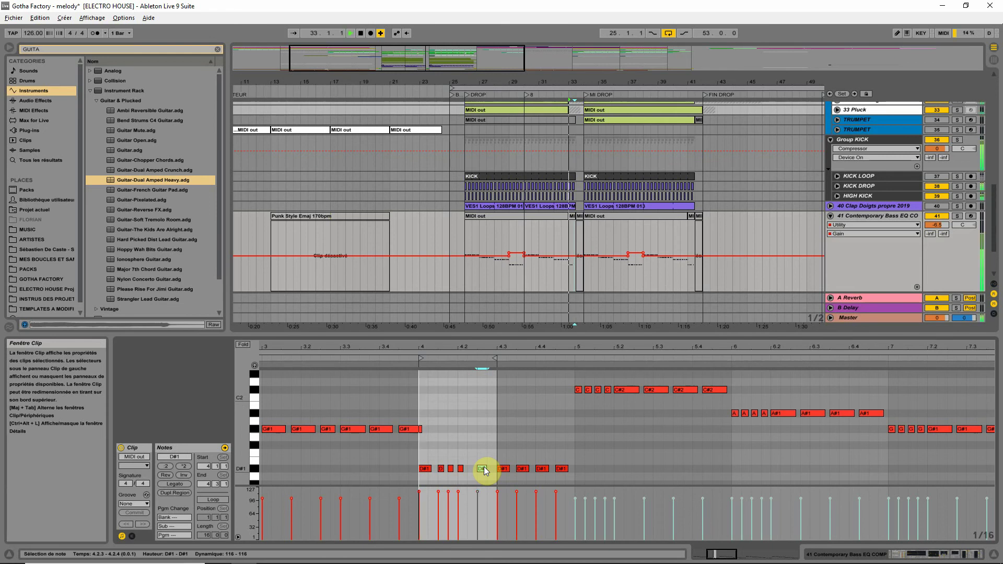
key(space)
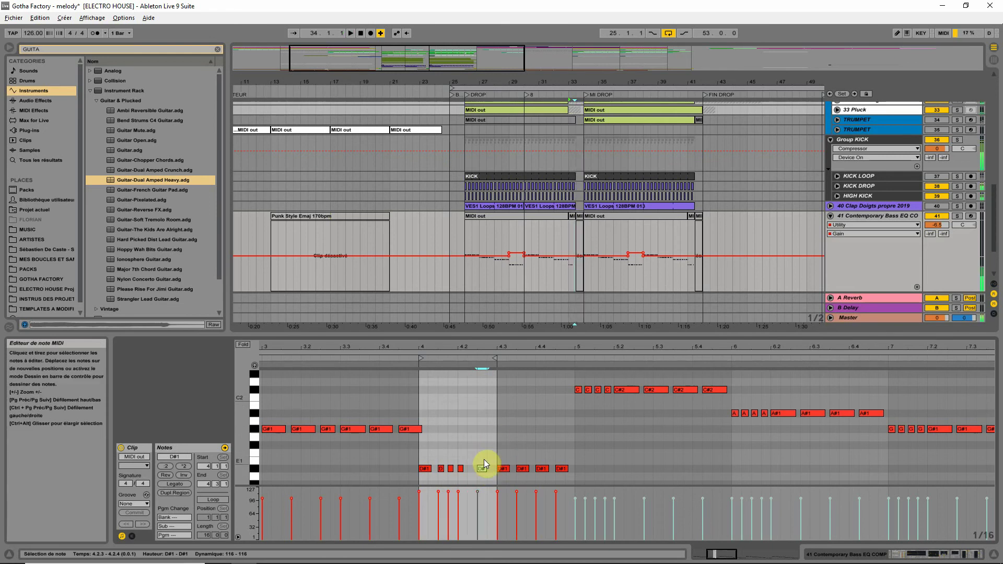
- Fold the Contemporary Bass track, play the arrangement from bar 25 and solo the bass
click(830, 215)
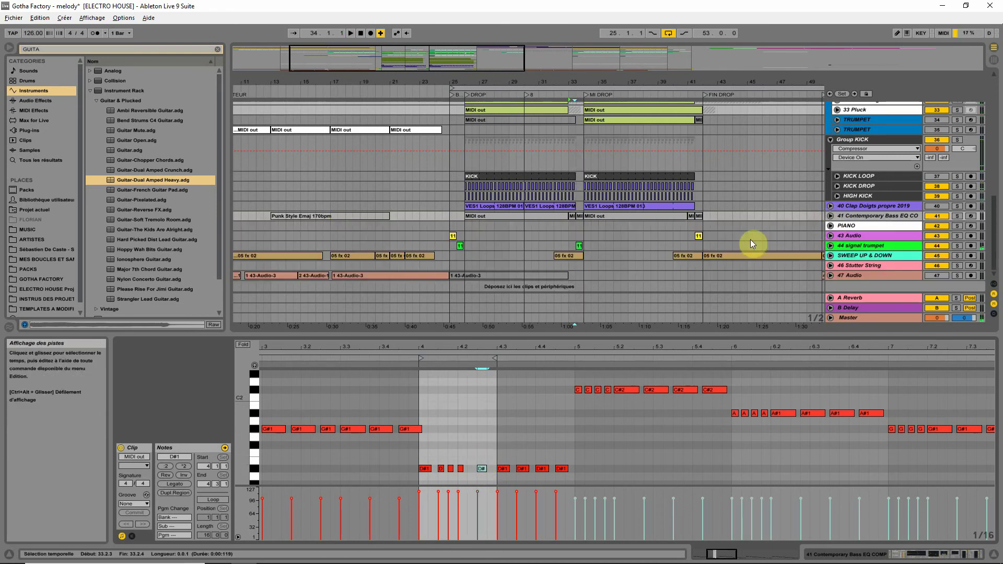
click(449, 259)
key(space)
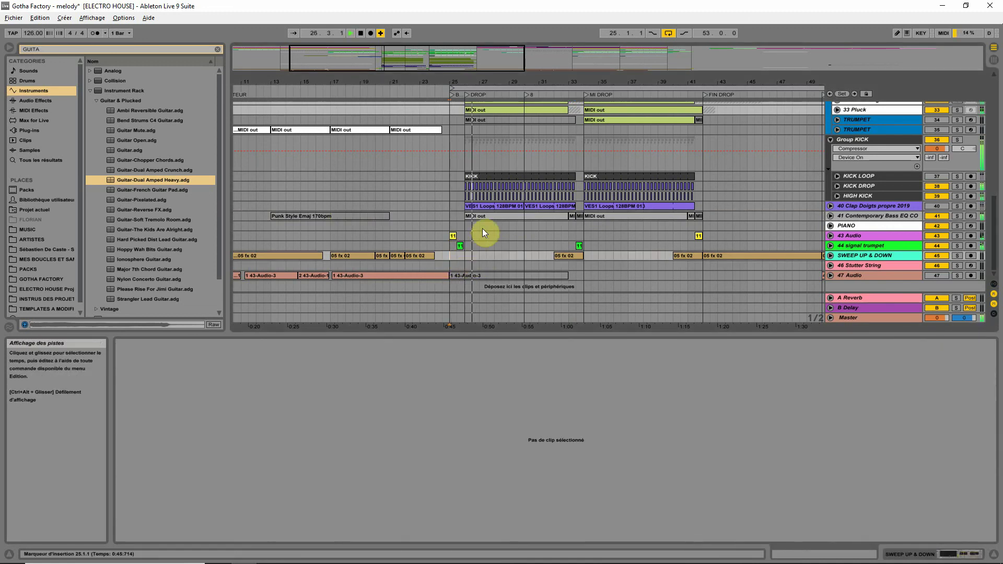
click(856, 216)
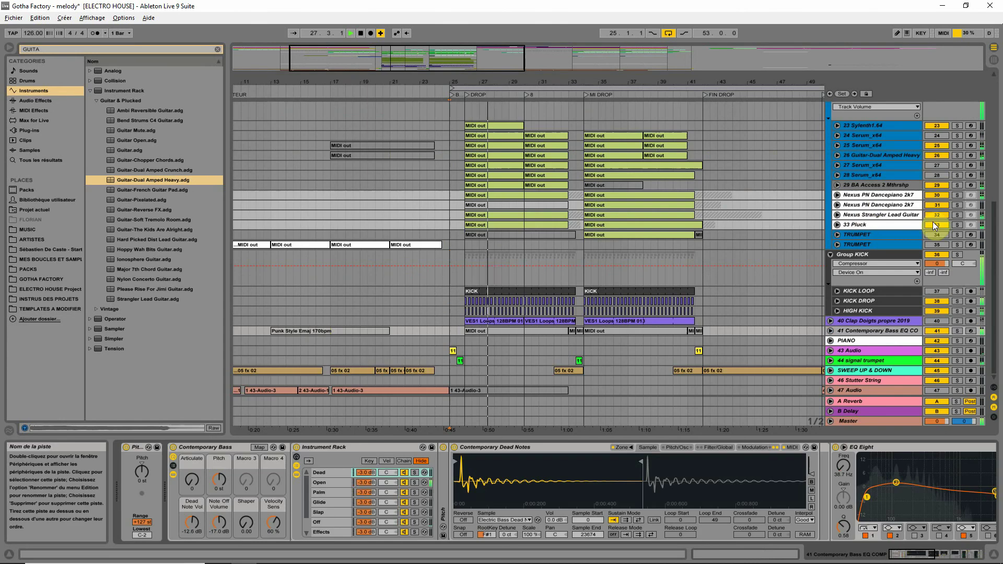
click(956, 330)
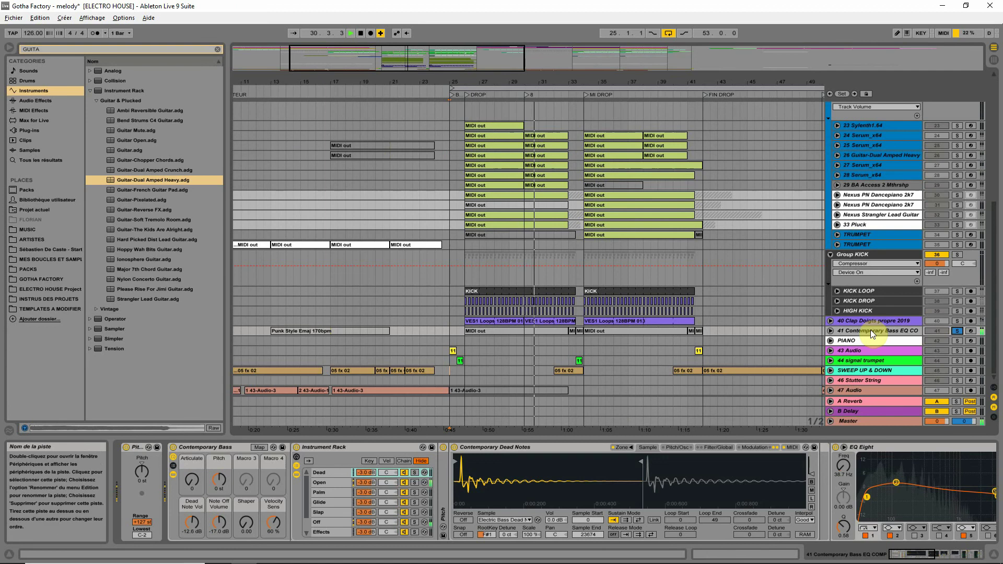
- Add Group KICK to the soloed Contemporary Bass and play both from the start of the drop
scroll(711, 332, up, 5)
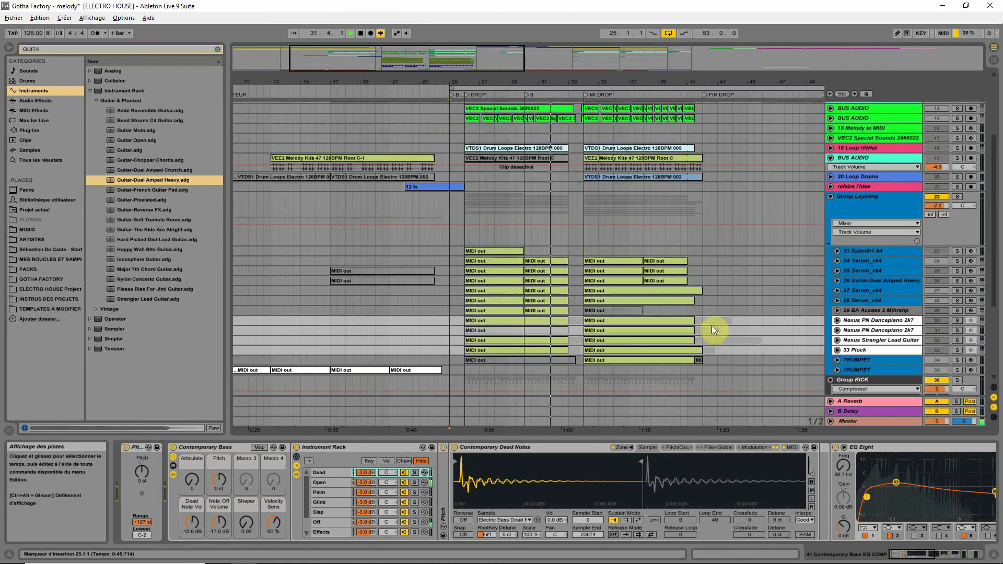
scroll(711, 324, down, 3)
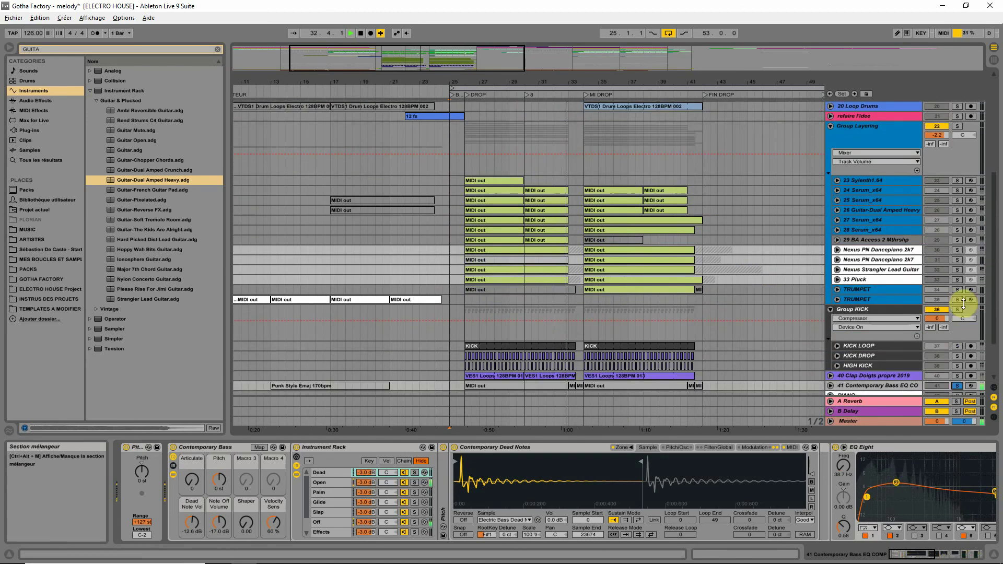
click(958, 309)
scroll(541, 378, down, 2)
key(space)
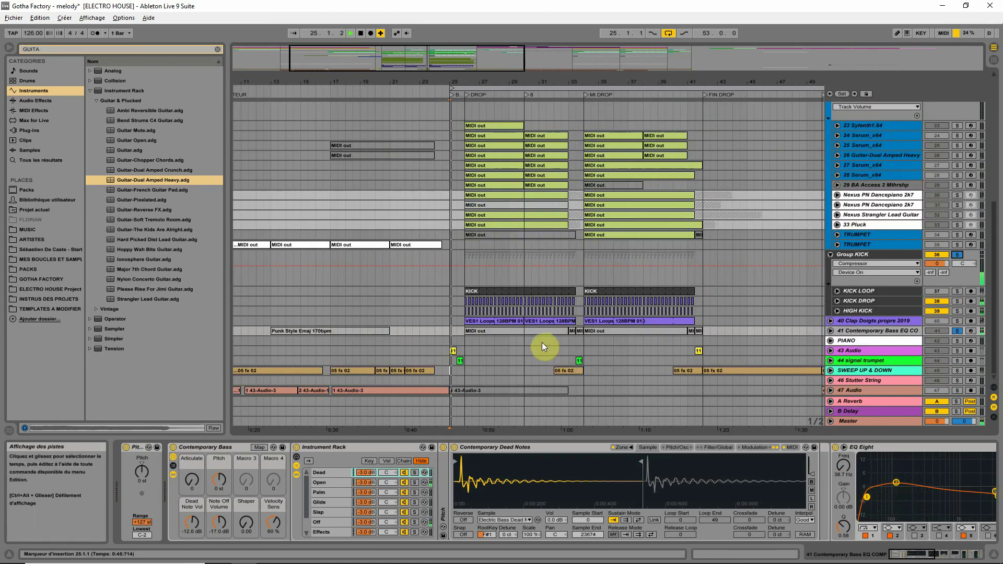
click(481, 332)
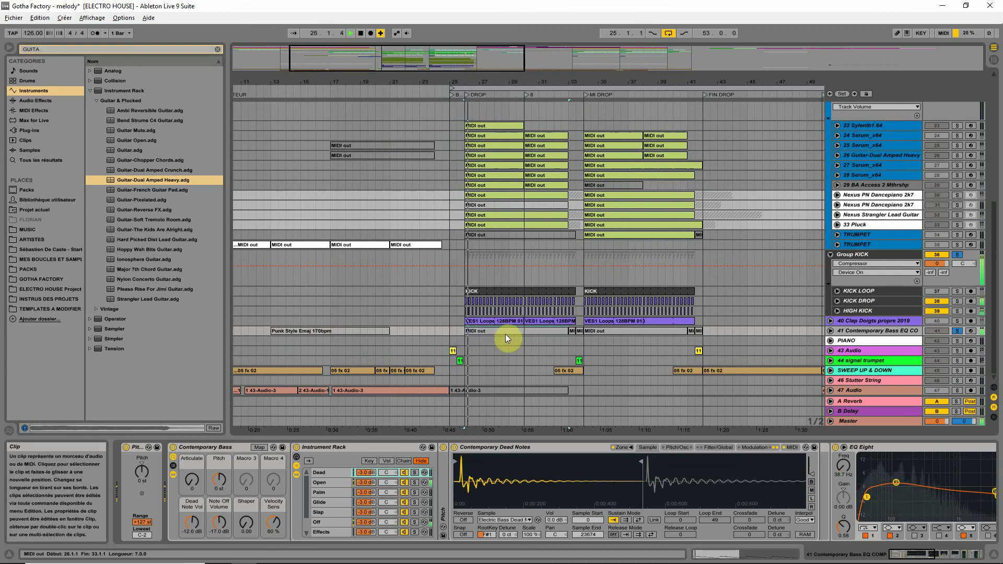
- Slightly lengthen the release of the Contemporary Bass compressor that is sidechained to KICK LOOP
click(870, 331)
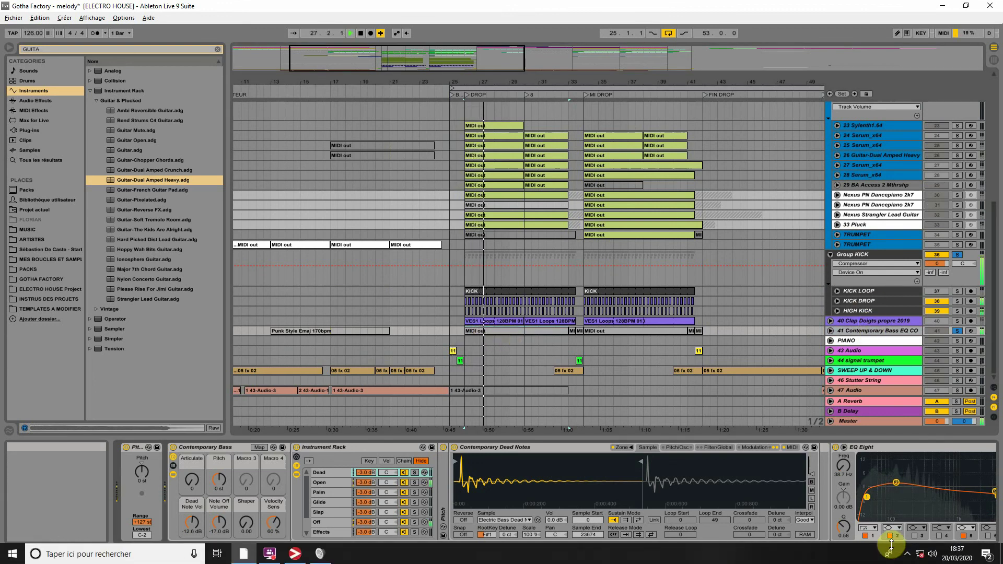
drag(911, 555, 977, 554)
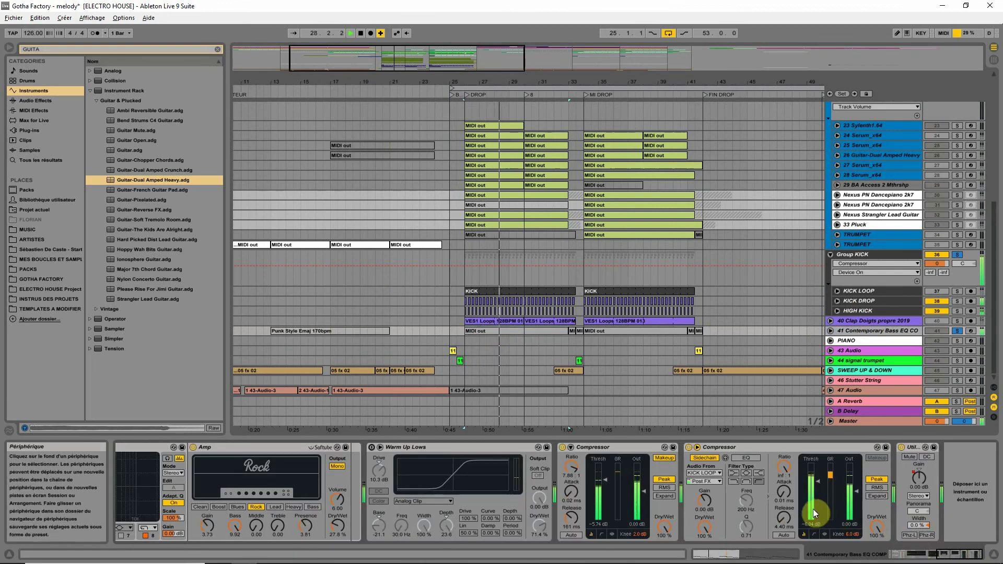
drag(784, 517, 783, 507)
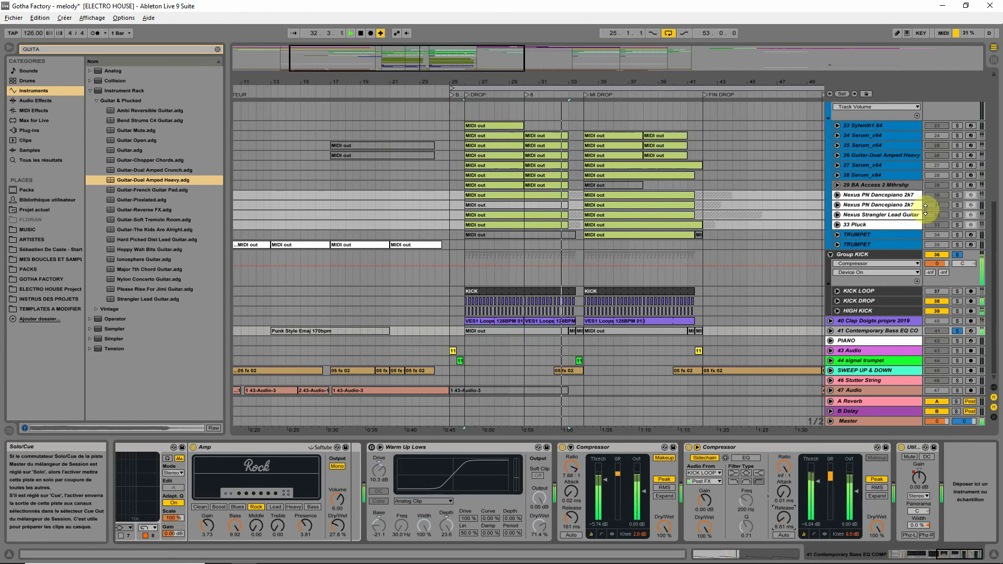
- Check the Group KICK effects, then solo HIGH KICK, show its devices and unfold the track
scroll(926, 209, up, 10)
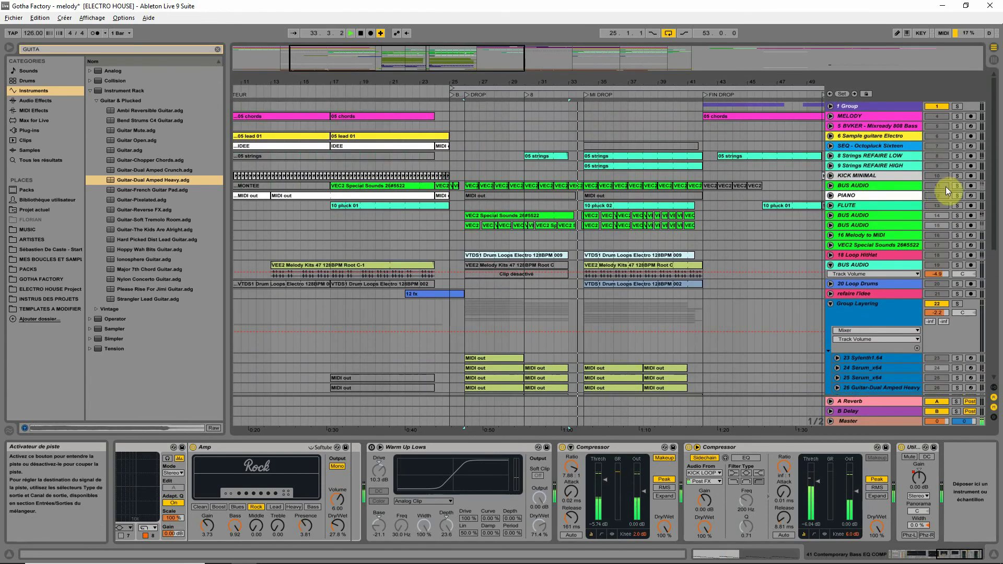
scroll(741, 278, down, 10)
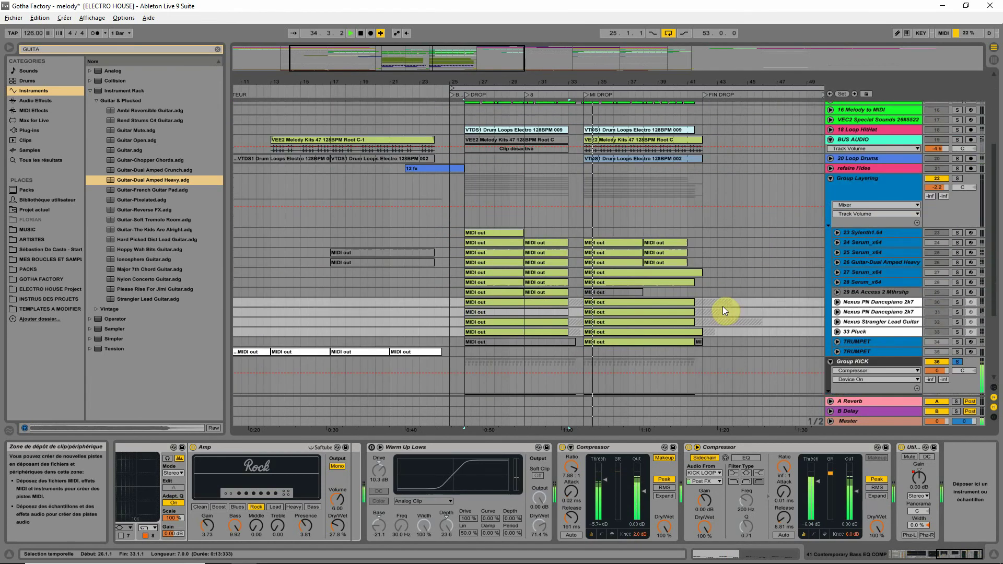
scroll(724, 313, down, 5)
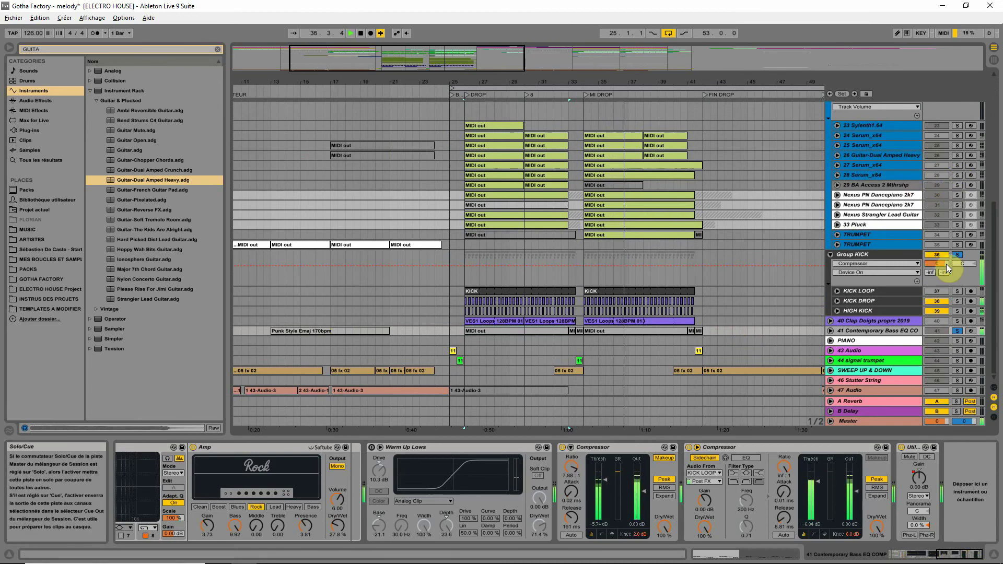
click(861, 254)
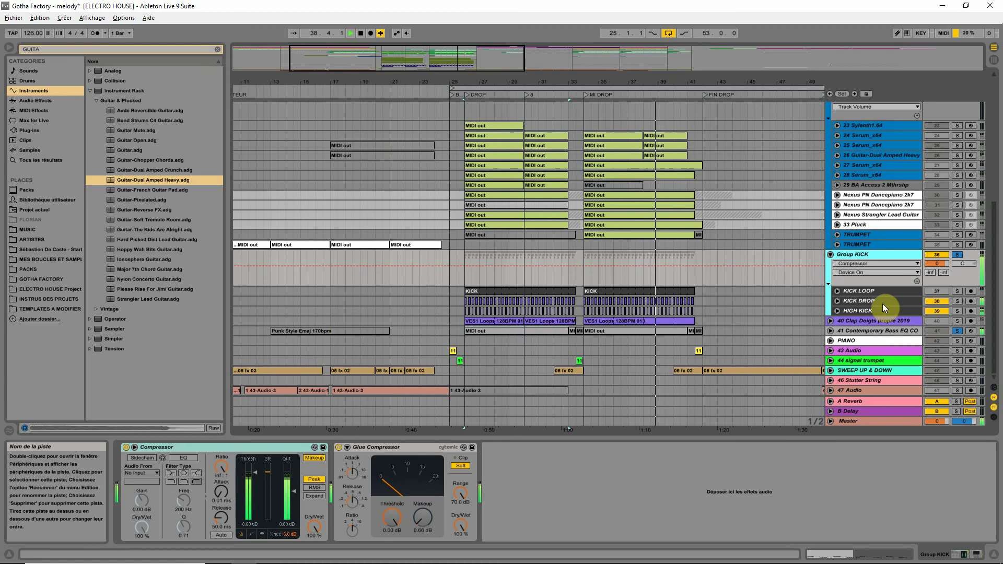
click(957, 311)
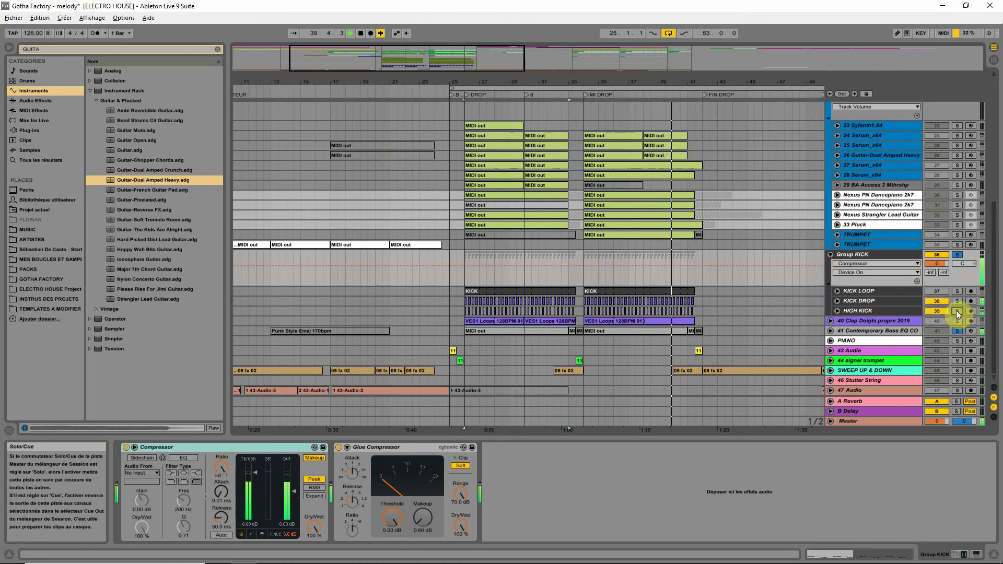
click(885, 310)
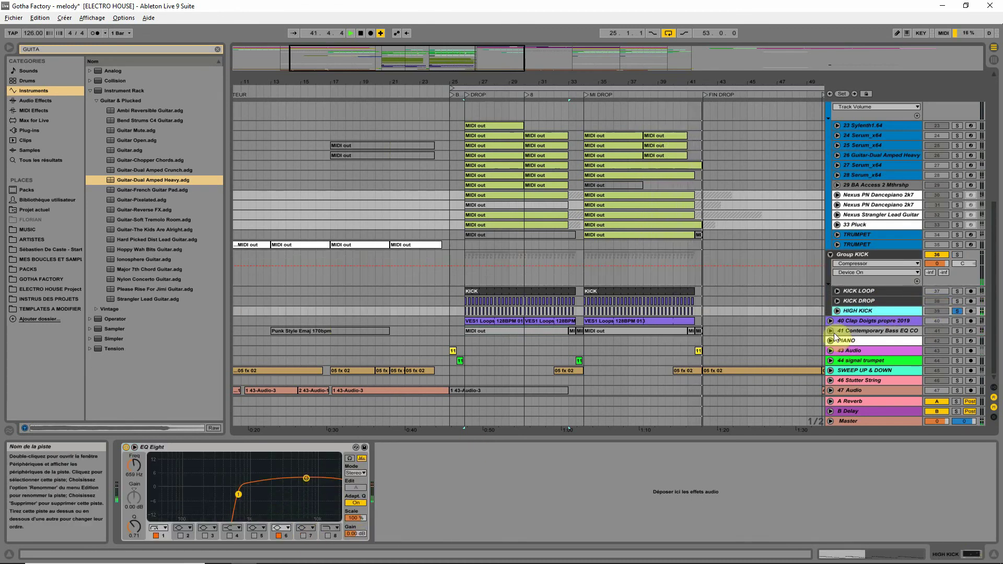
click(837, 310)
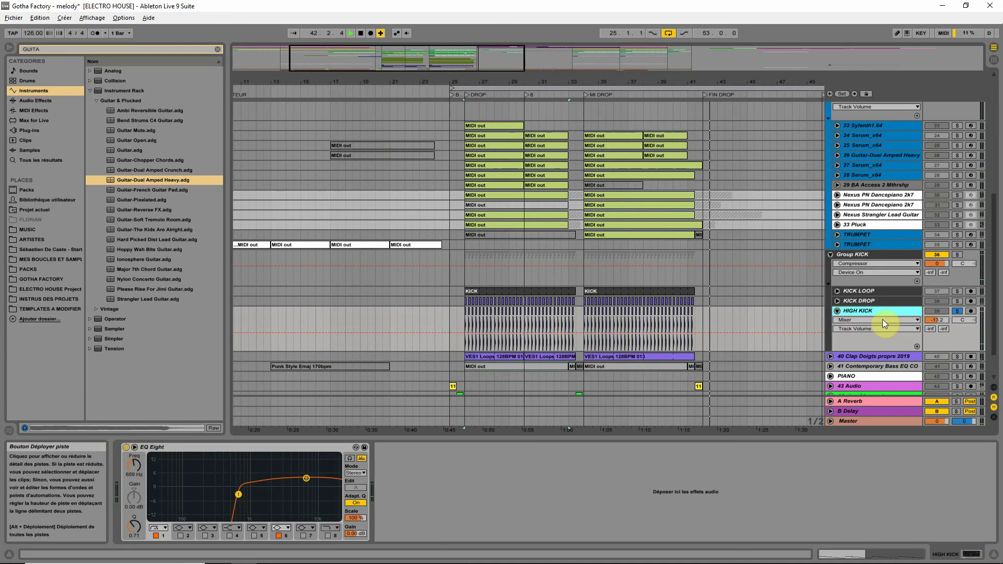
- Switch the solo back to Group KICK, set the HIGH KICK volume to -12.0 dB, release the solo and fold HIGH KICK
click(957, 311)
click(956, 254)
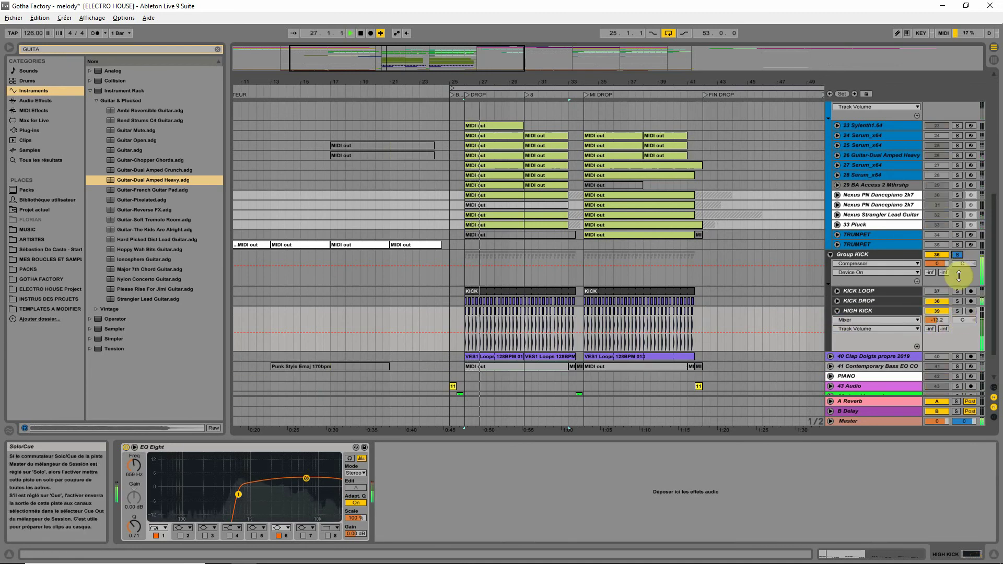
drag(937, 320, 937, 307)
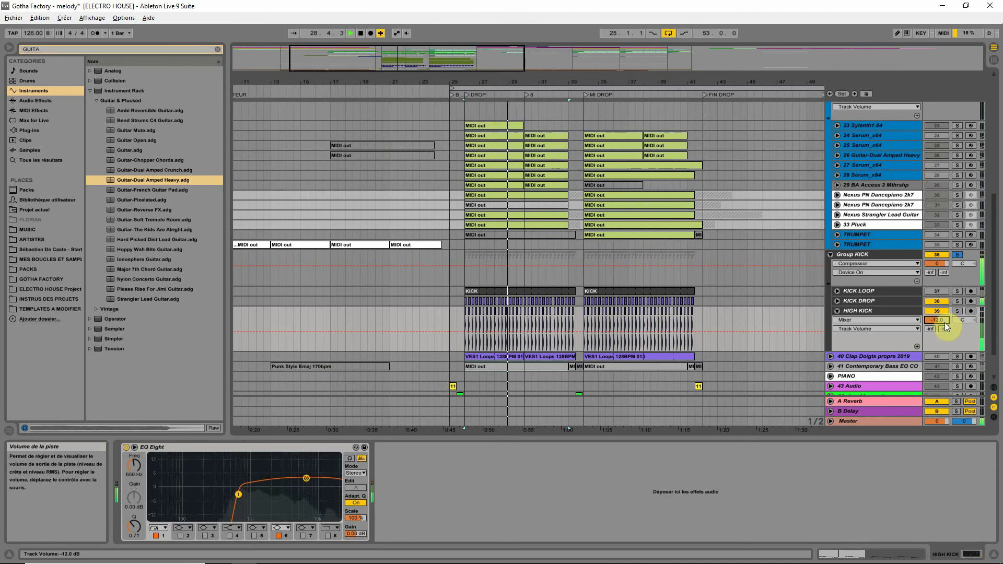
click(958, 254)
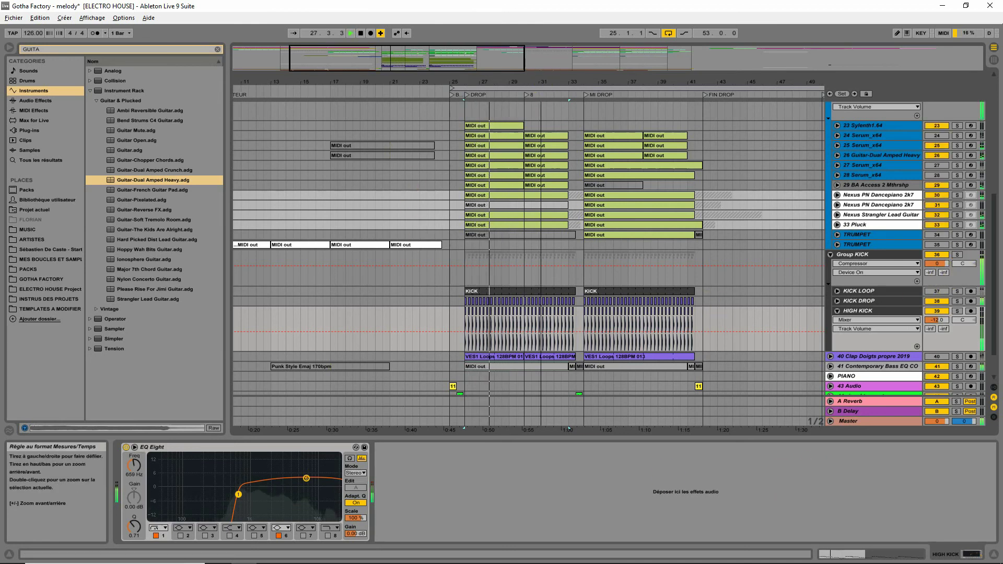
drag(540, 81, 473, 72)
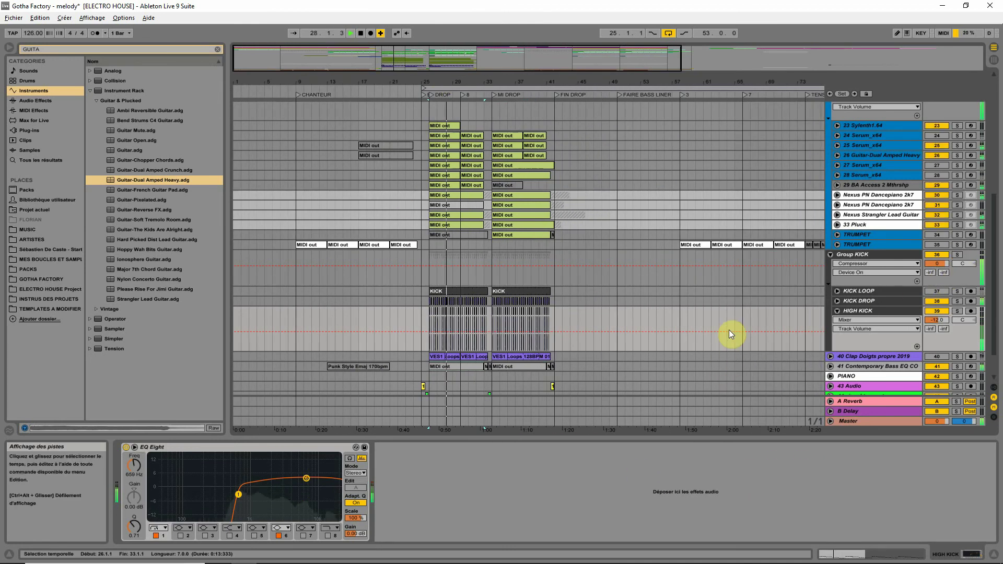
click(837, 311)
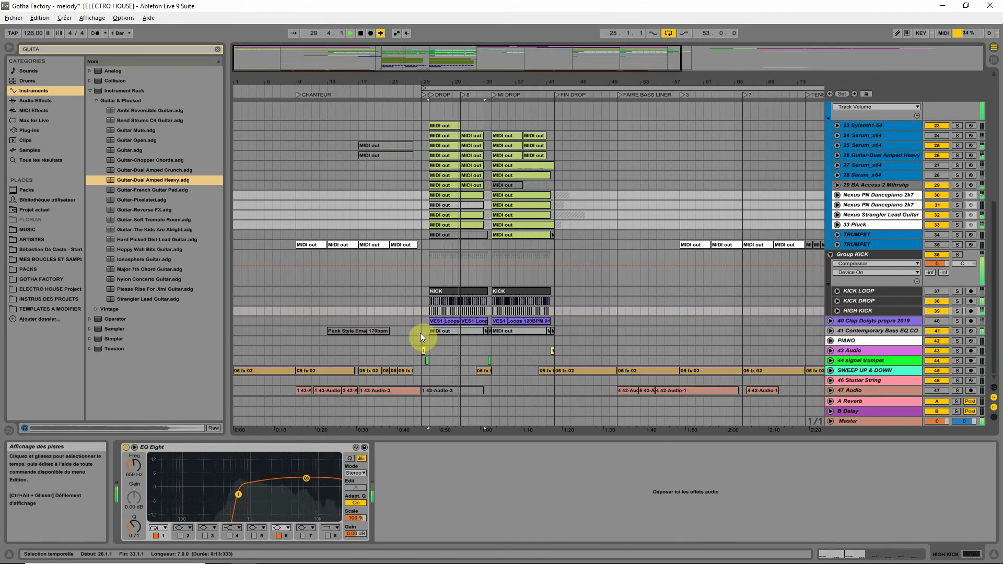
- Audition the layering tracks in the drop by soloing 25 Serum_x64 and then 26 Guitar-Dual Amped Heavy
scroll(860, 176, up, 3)
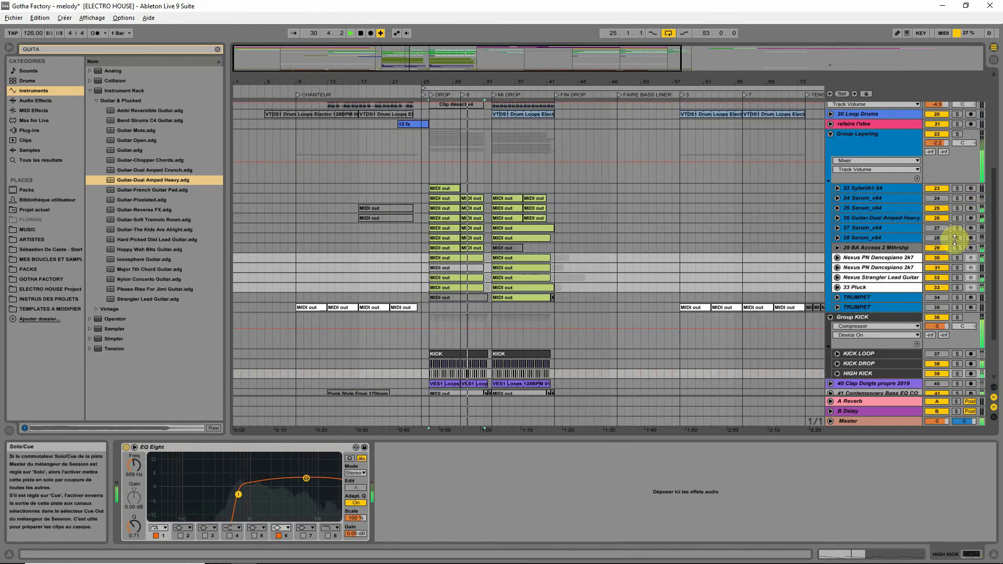
click(956, 208)
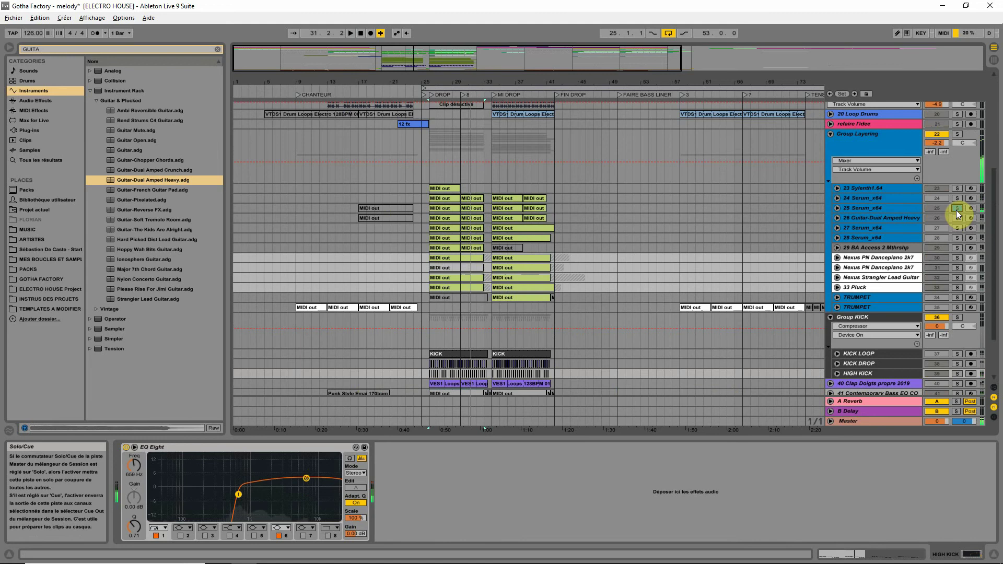
click(439, 227)
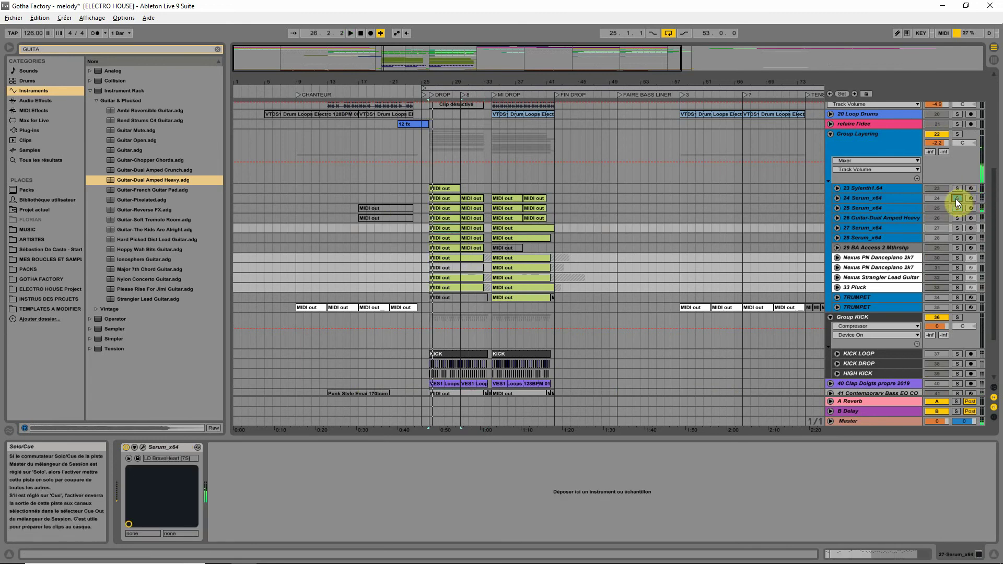
click(957, 218)
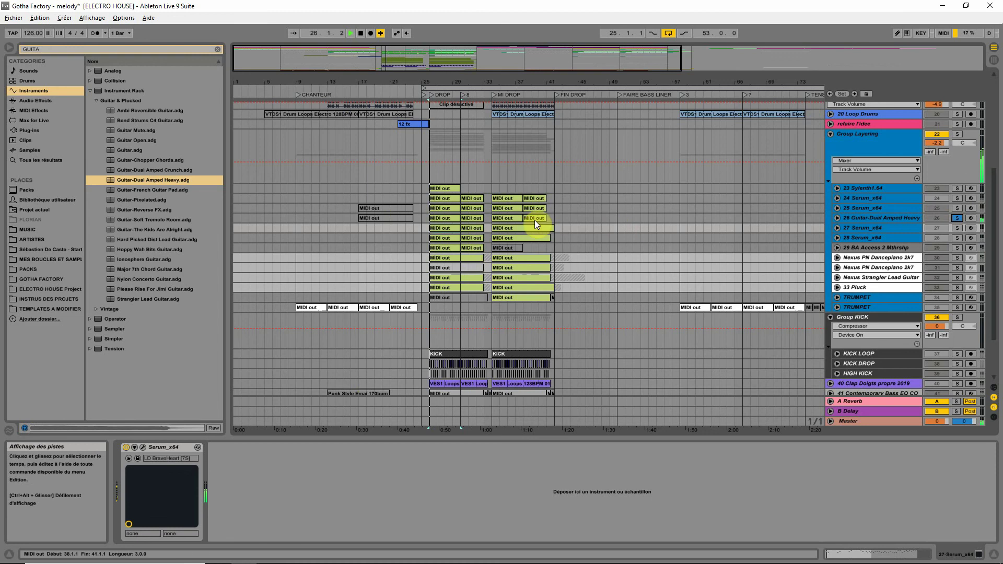
- Play the soloed Guitar-Dual Amped Heavy from bar 30, unfold its track and open that clip's notes
click(465, 219)
key(space)
key(space)
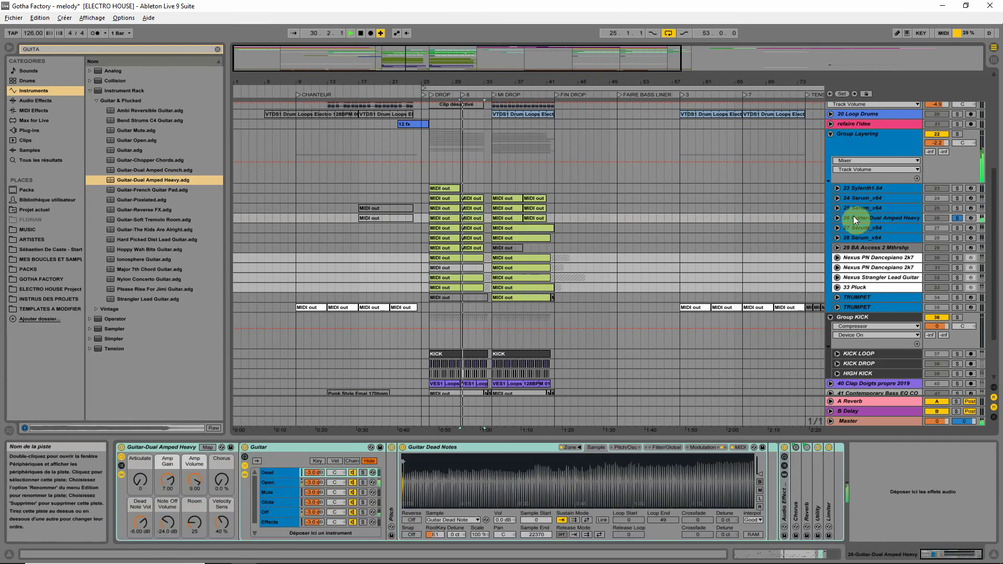
click(837, 217)
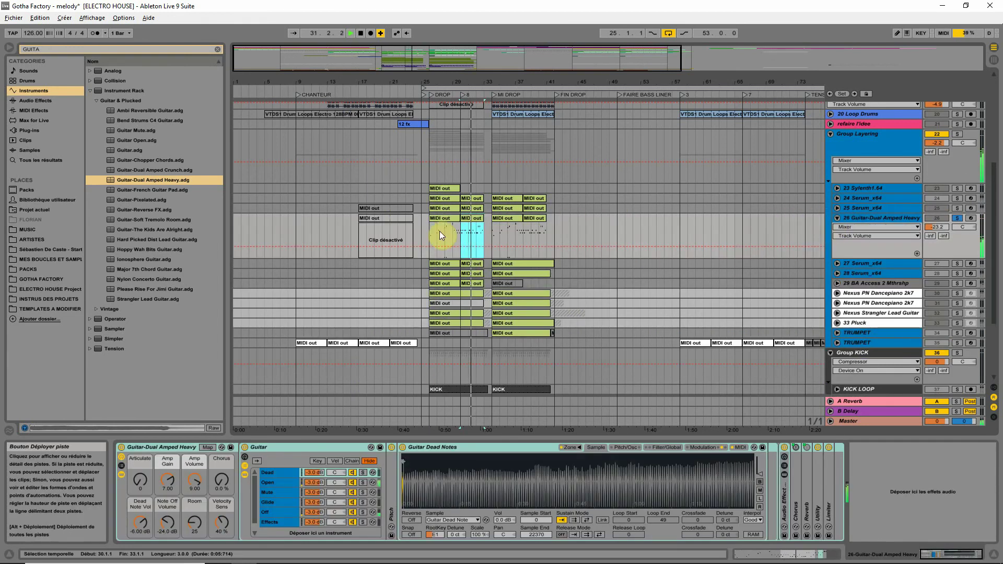
double_click(472, 222)
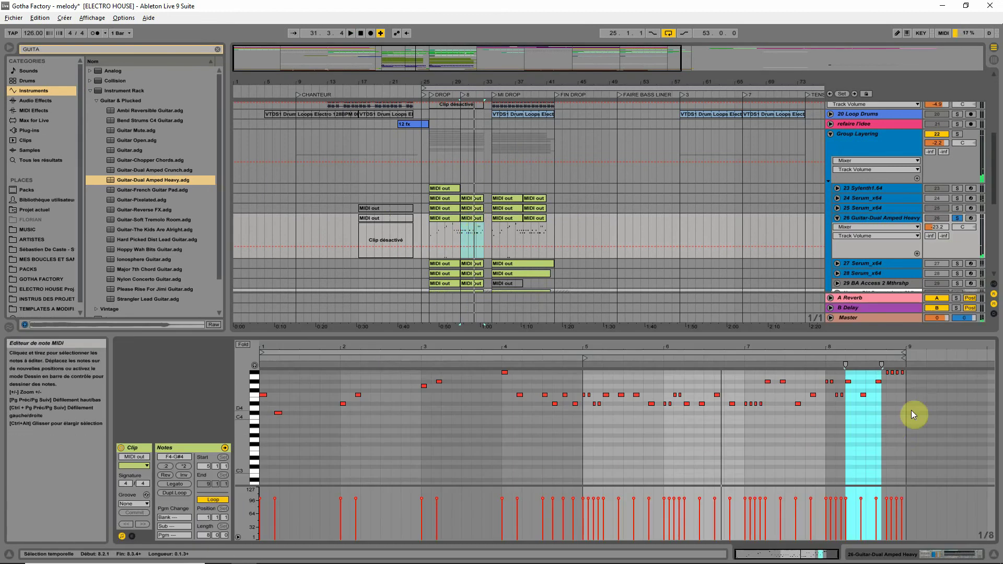
key(space)
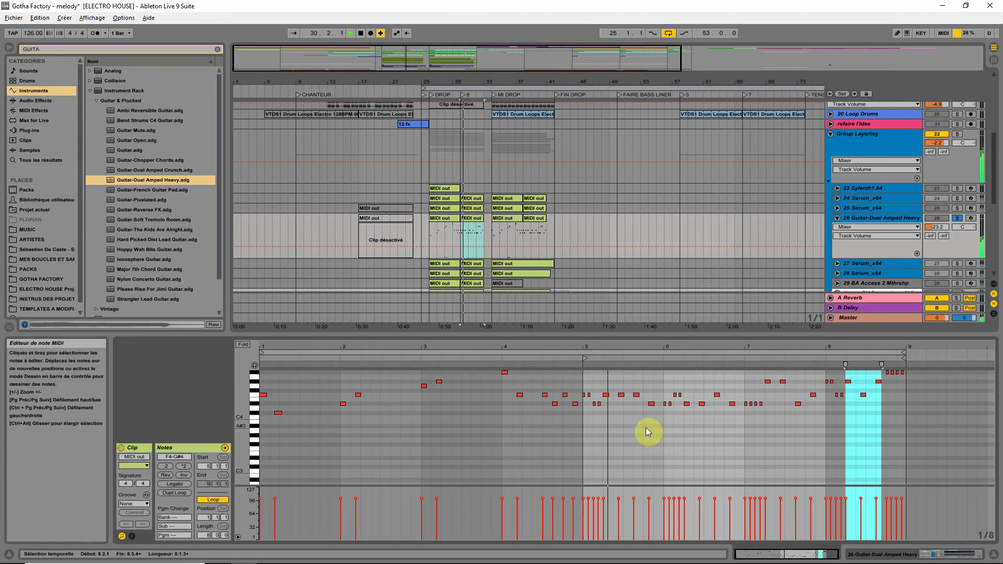
- Audition 29 BA Access 2 Mthrshp, the first Nexus PN Dancepiano 2k7 and 33 Pluck by soloing each during playback
click(957, 283)
key(space)
scroll(597, 264, down, 2)
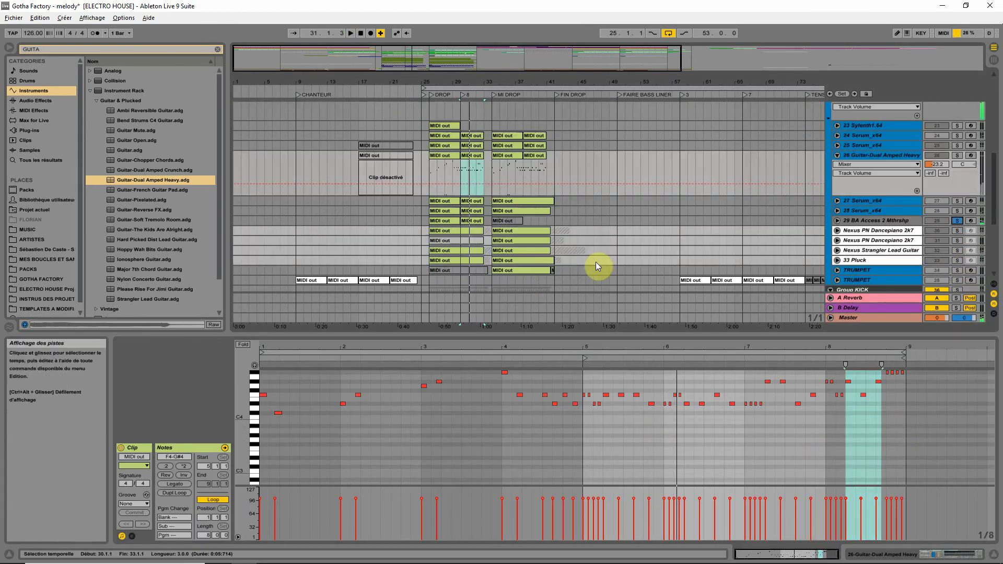
key(space)
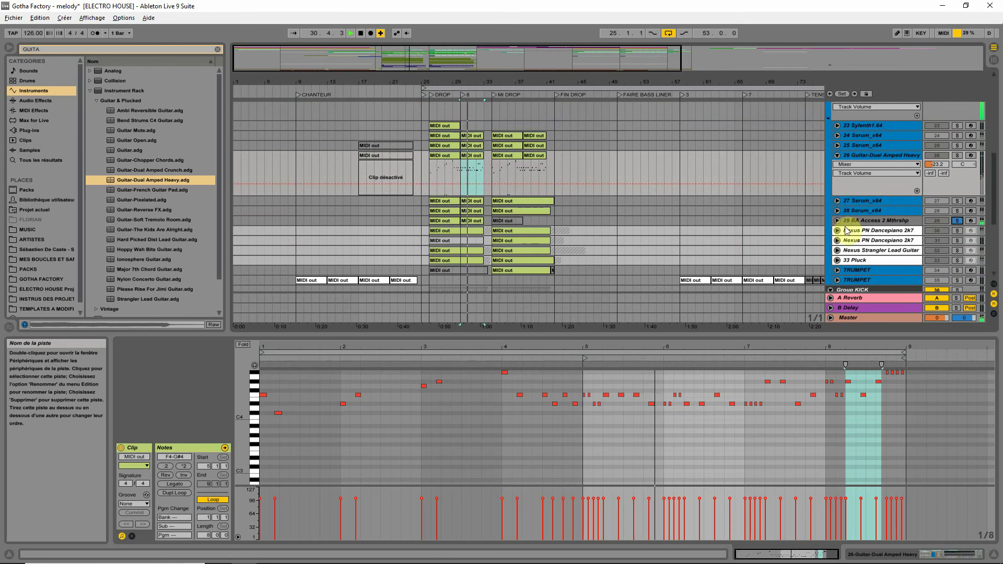
click(957, 231)
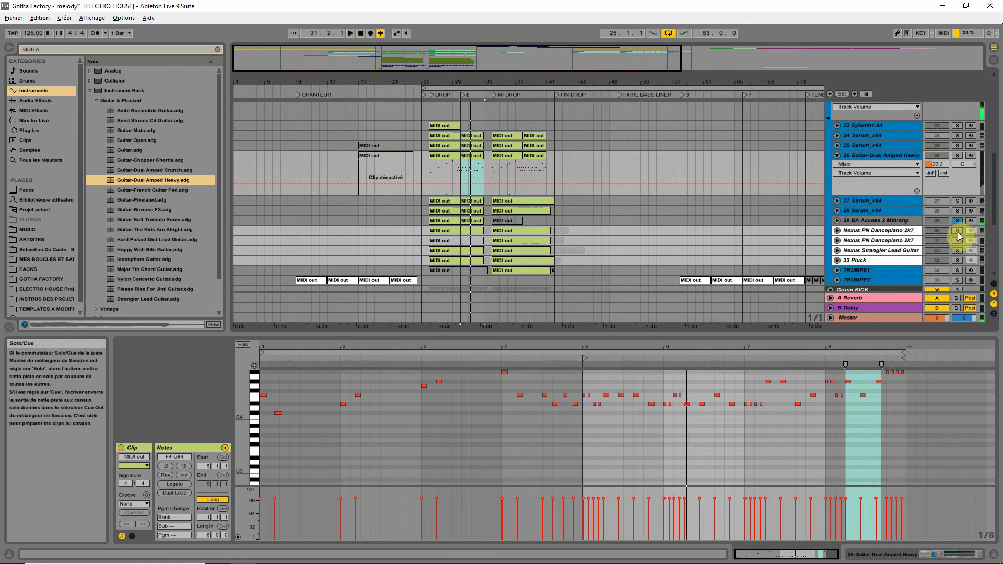
click(958, 260)
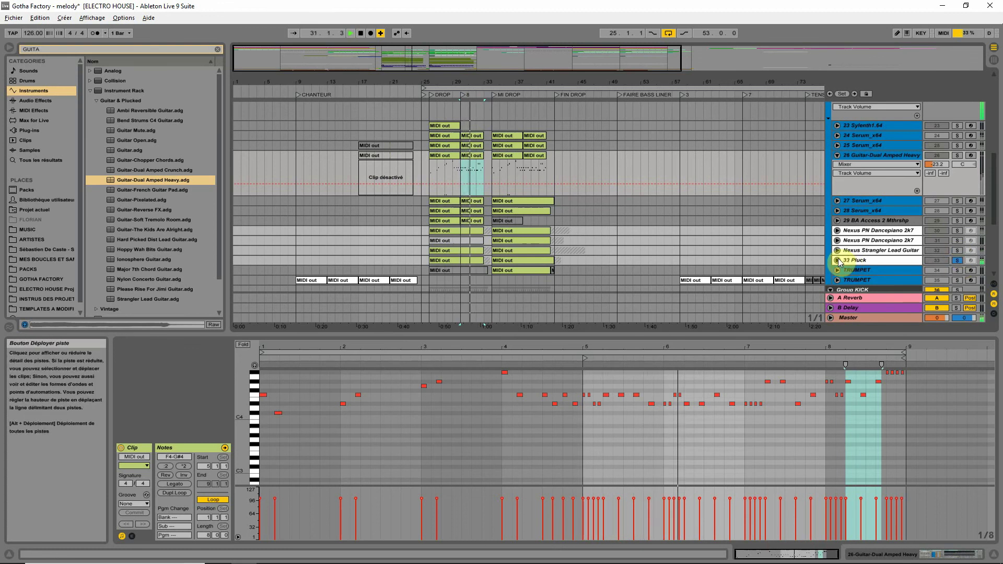
- Audition the upper layering tracks by soloing 25 Serum_x64 and then 26 Guitar-Dual Amped Heavy during playback
scroll(892, 225, up, 3)
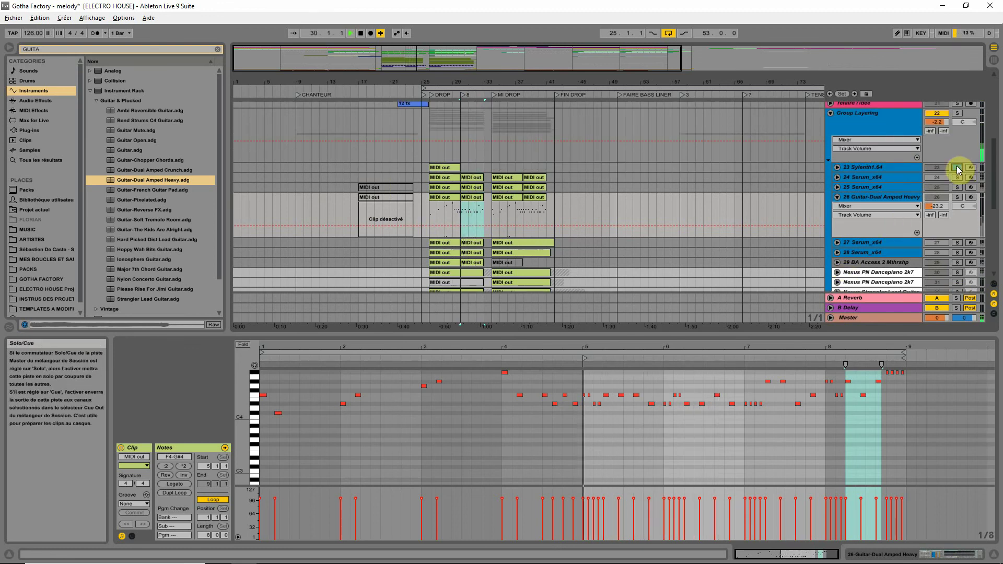
drag(957, 171, 958, 174)
key(space)
click(959, 197)
key(space)
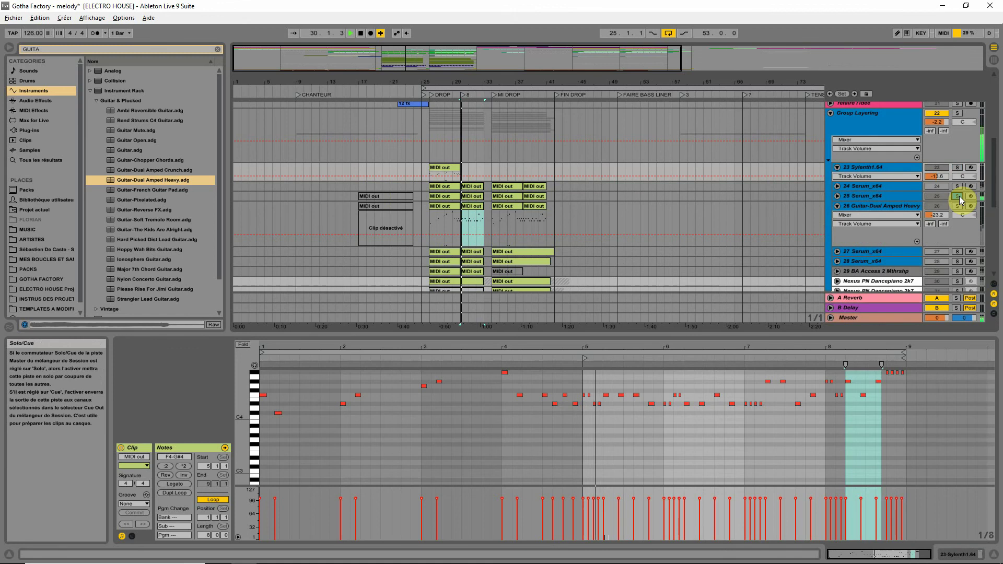
click(958, 205)
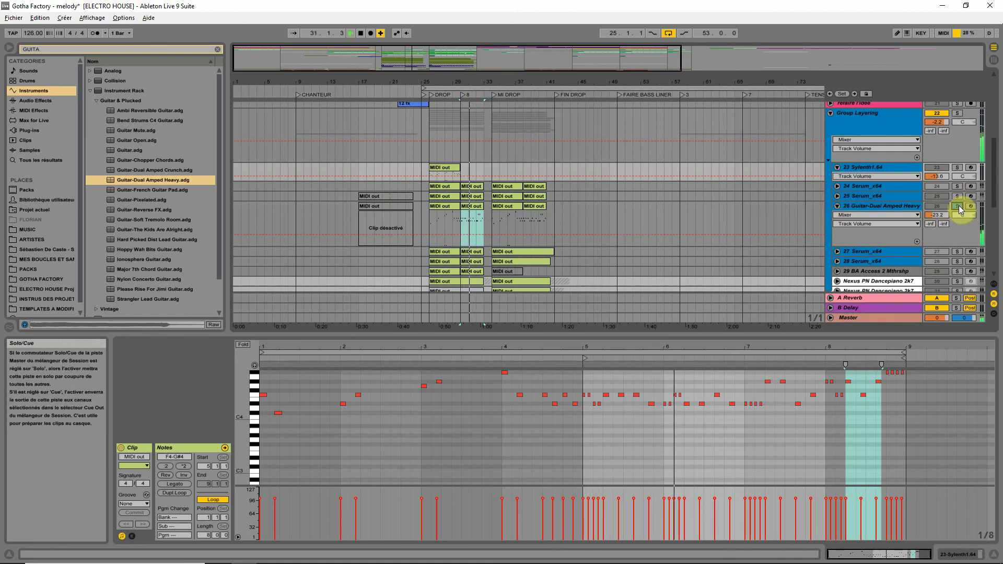
key(space)
key(space)
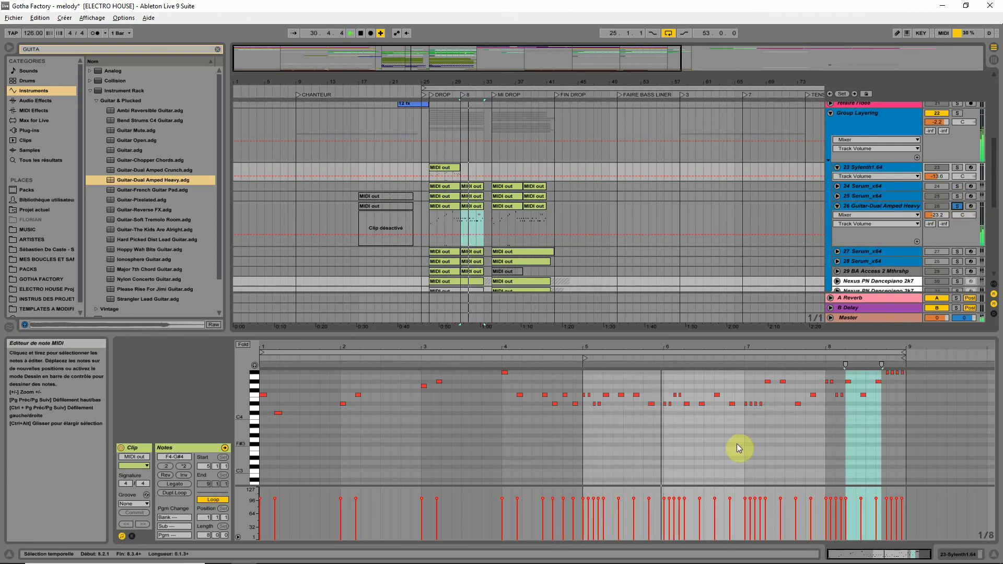
- Stop playback and select the note groups starting on beat 2 of clip bars 5, 6, 7 and 8 in turn
key(space)
drag(654, 409, 605, 395)
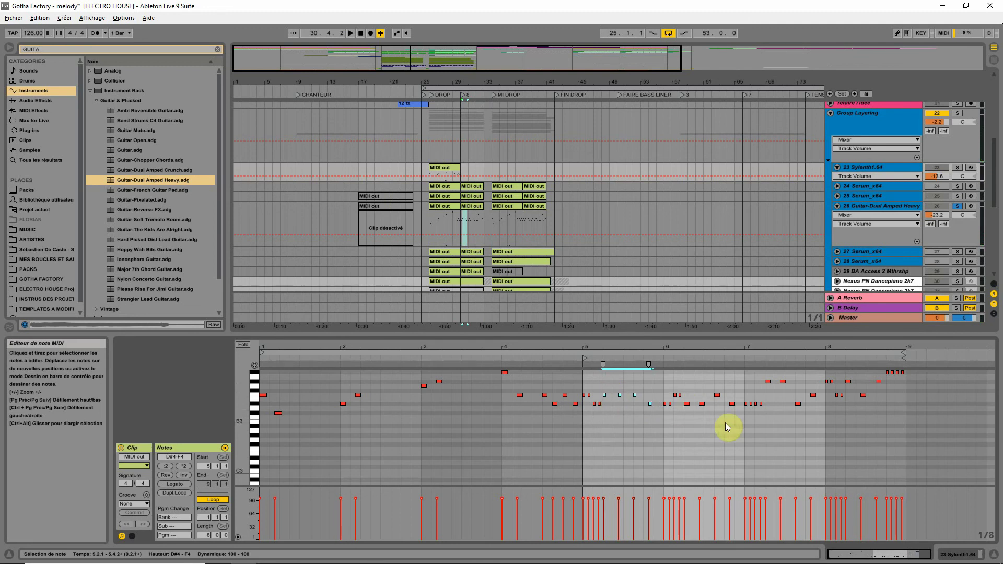
drag(734, 424, 701, 406)
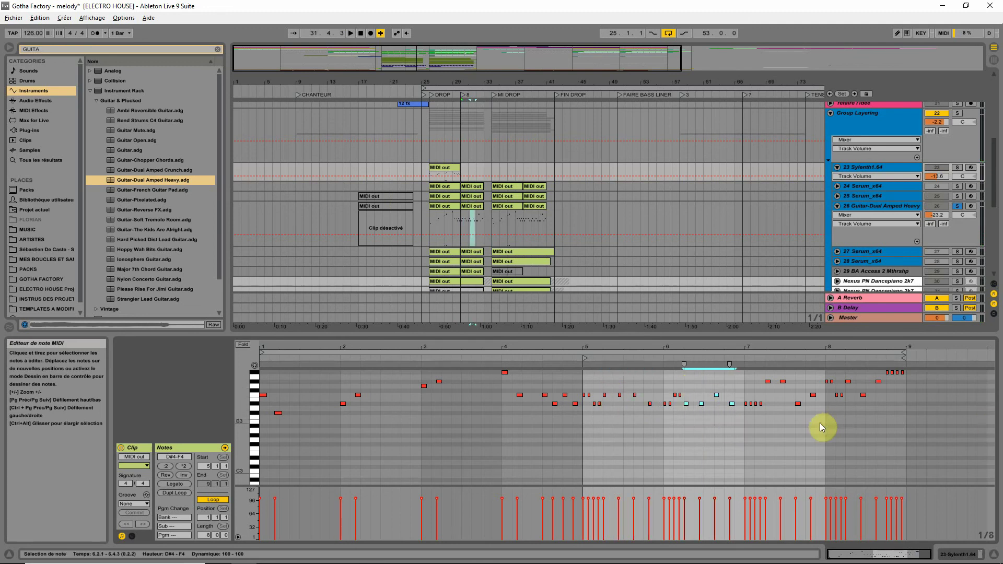
drag(820, 422, 770, 378)
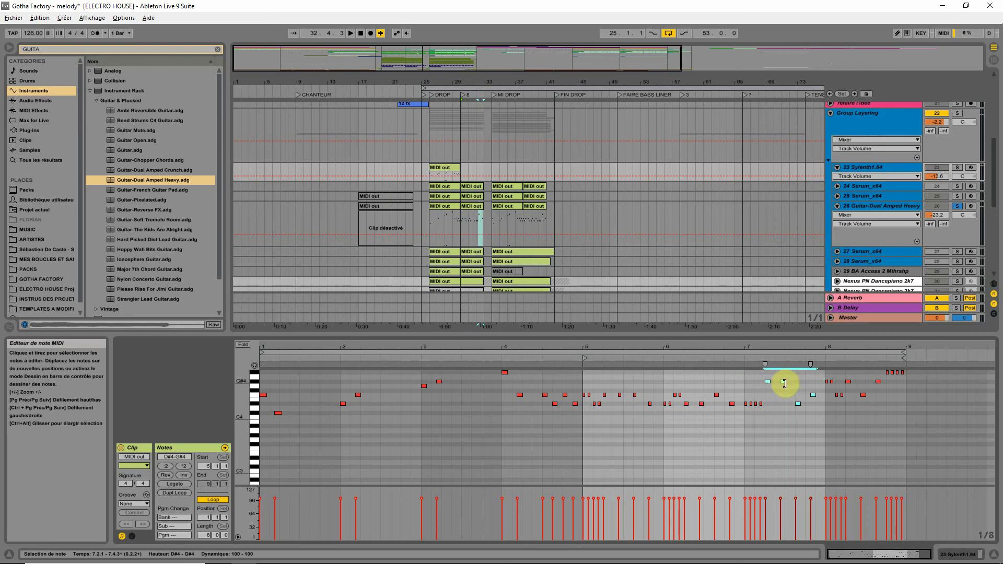
drag(885, 420, 854, 385)
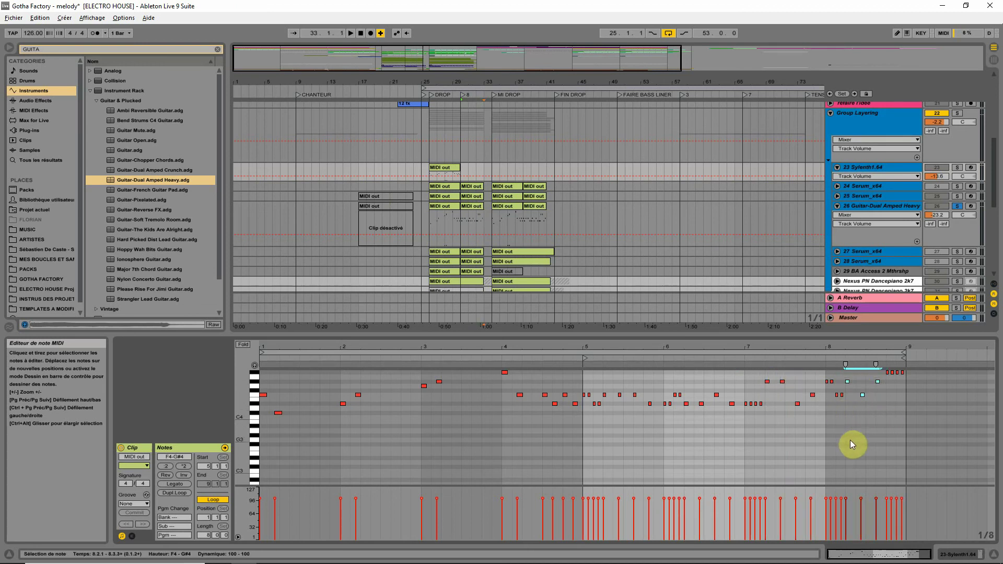
- Play the soloed guitar while looking over the layering tracks, fold the guitar track and stop playback
key(space)
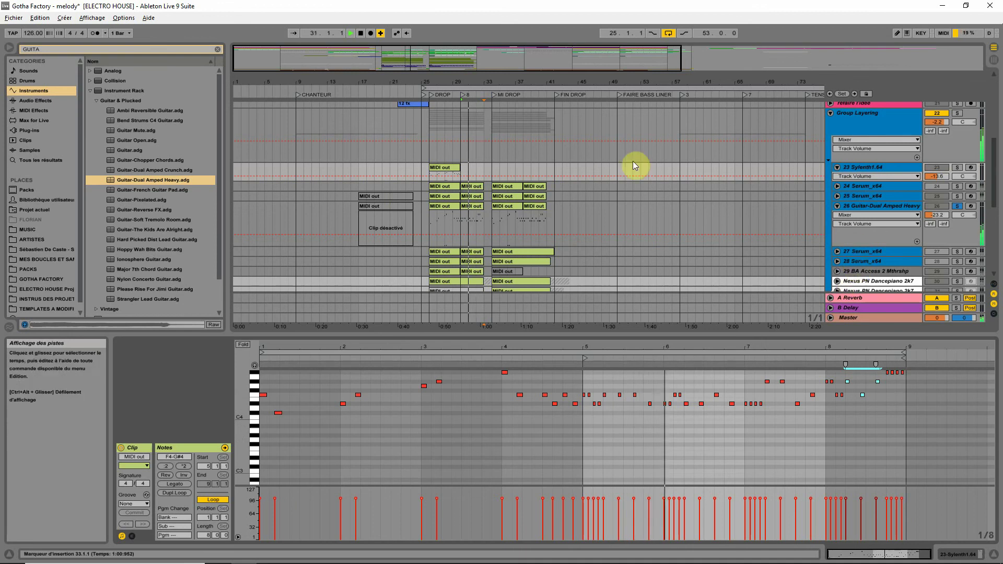
scroll(504, 199, down, 3)
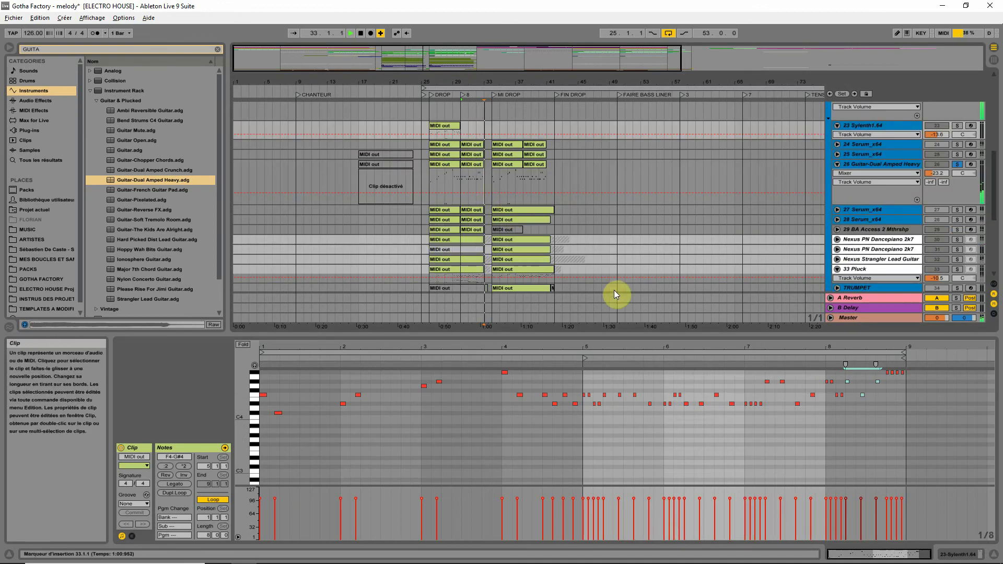
scroll(796, 268, down, 4)
scroll(788, 259, up, 4)
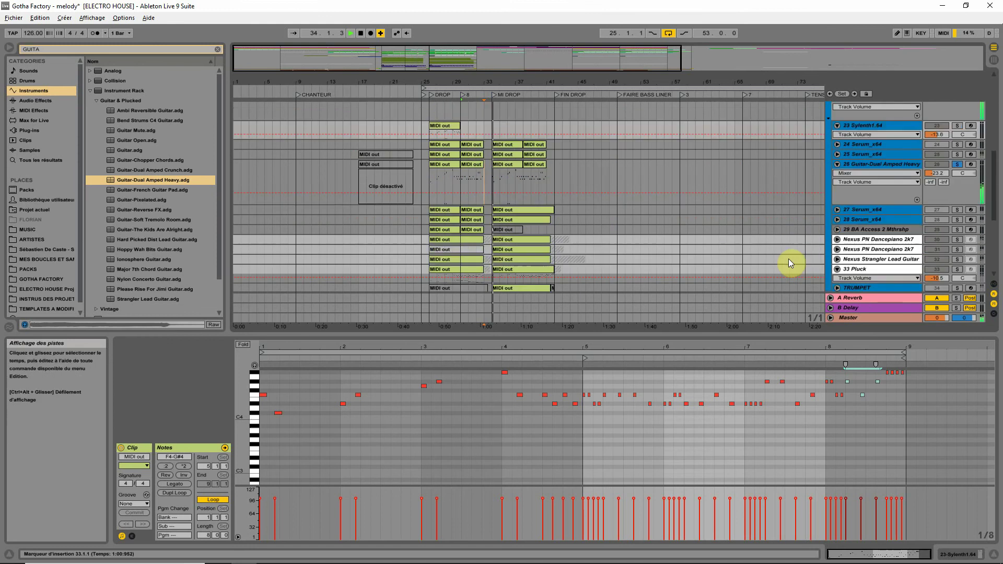
scroll(788, 259, up, 4)
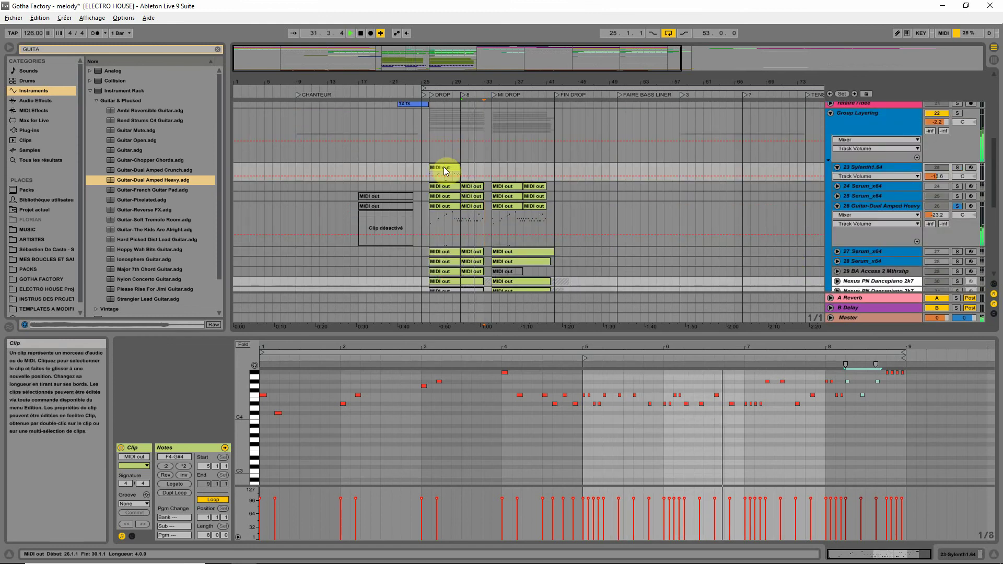
click(837, 206)
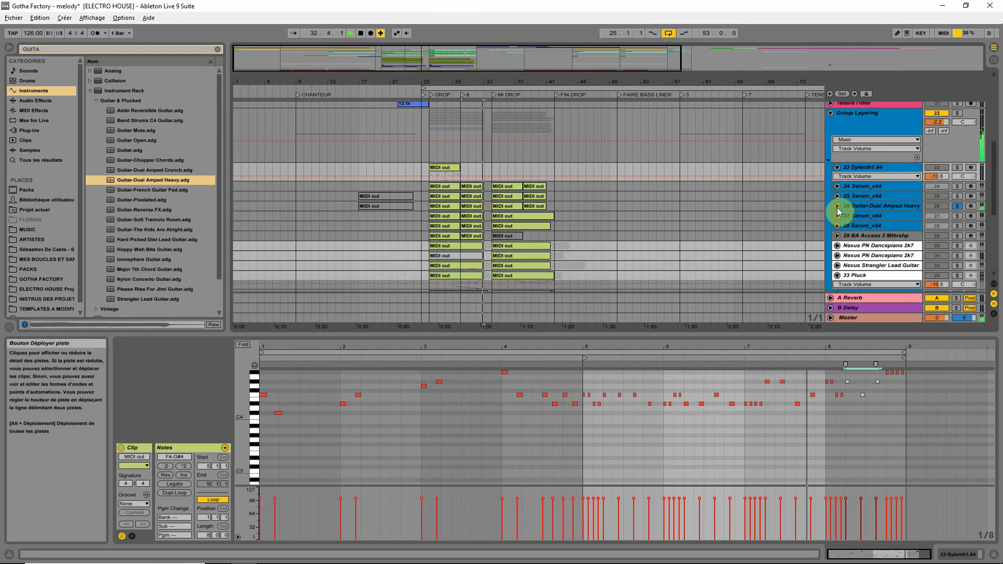
key(space)
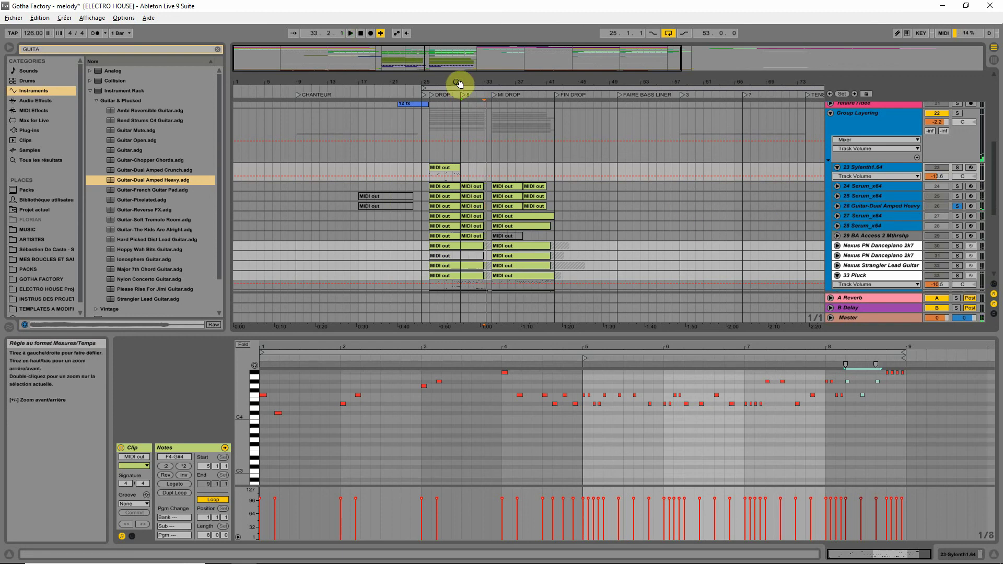
- Unfold 26 Guitar-Dual Amped Heavy, select its clip at bar 30 and play the passage
mouse_move(458, 83)
mouse_down()
mouse_move(460, 125)
mouse_move(463, 83)
mouse_up()
key(space)
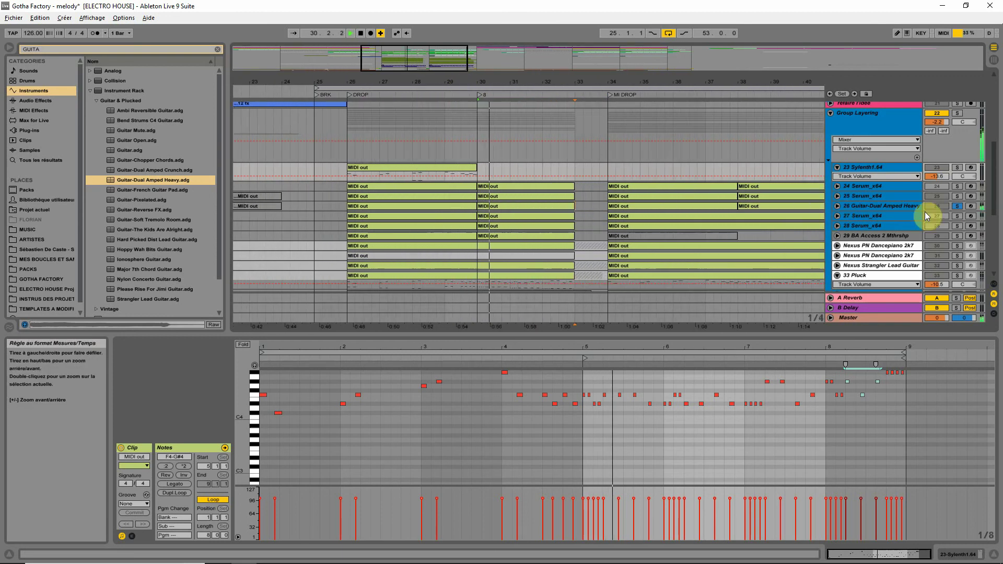
click(836, 206)
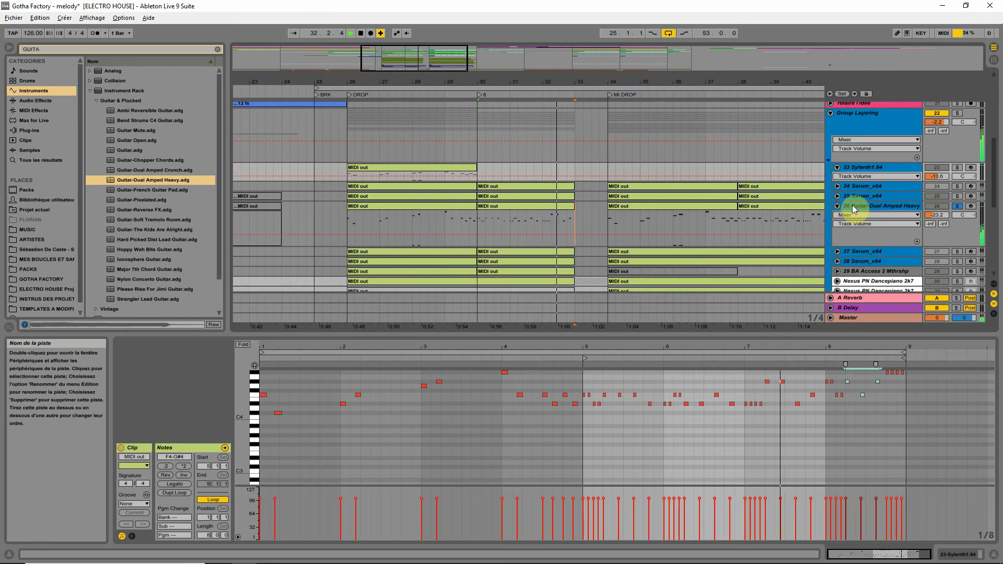
key(space)
click(547, 210)
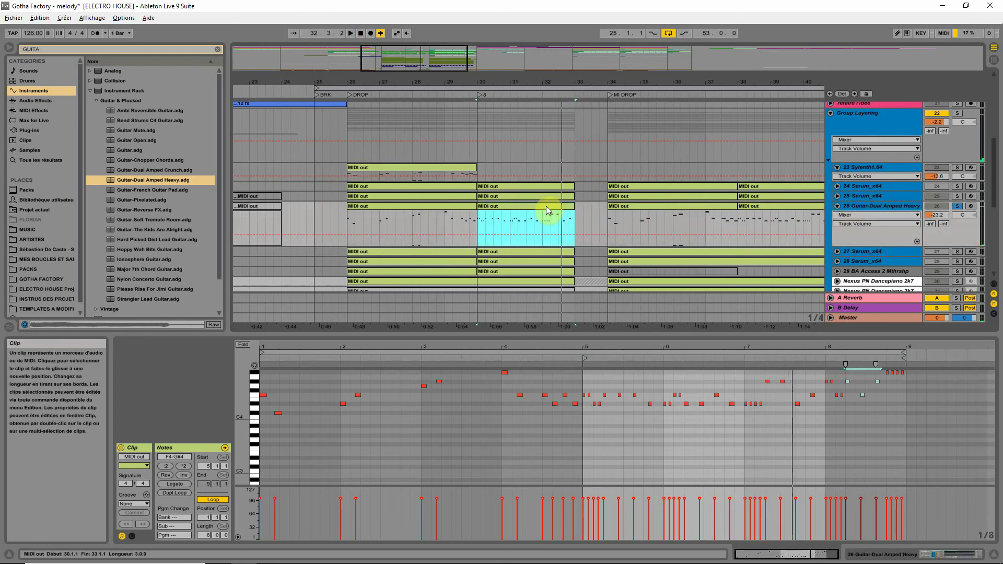
key(space)
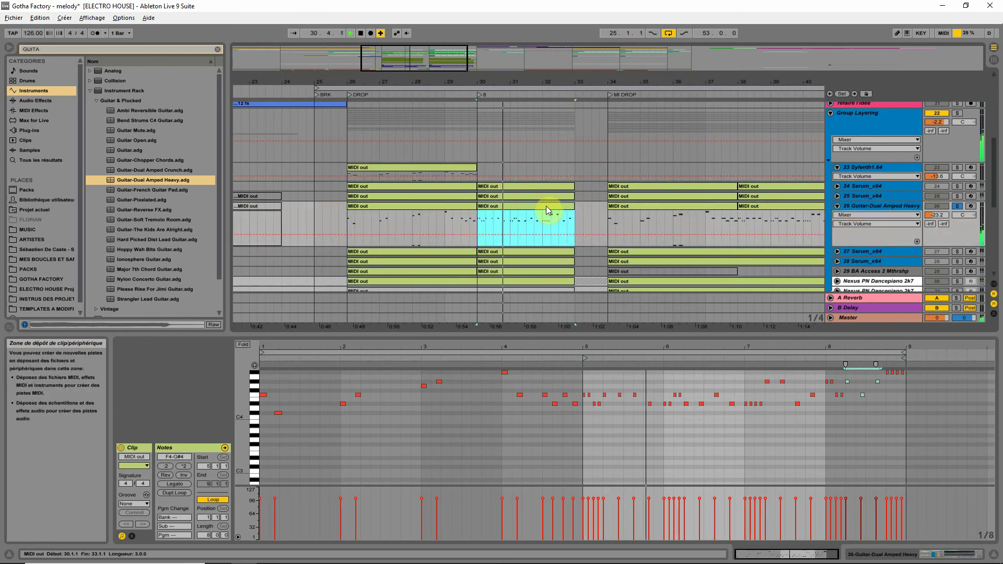
- Solo 25 Serum_x64 together with the guitar, unfold it and select its clip at bar 30 to compare the notes
click(957, 206)
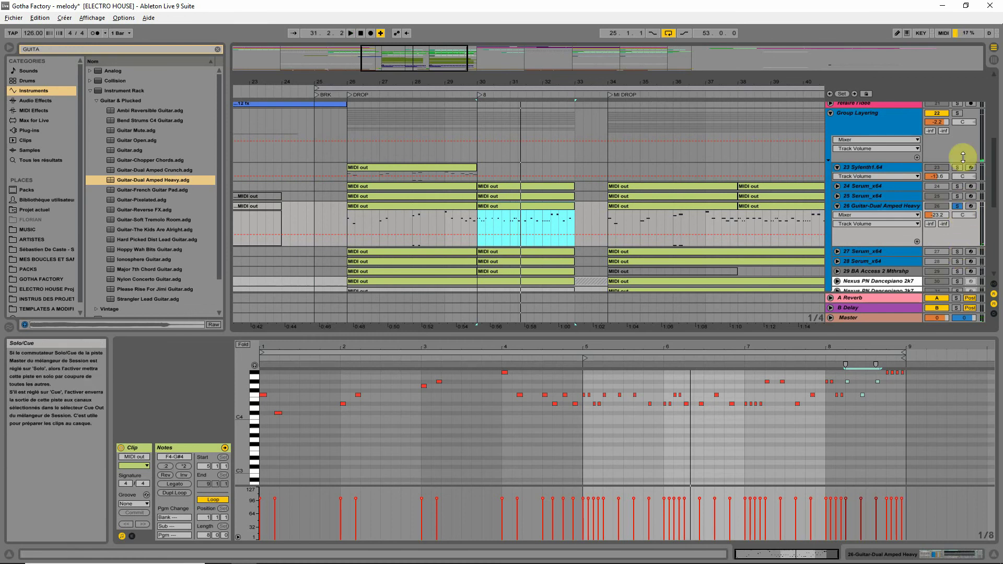
key(space)
click(957, 196)
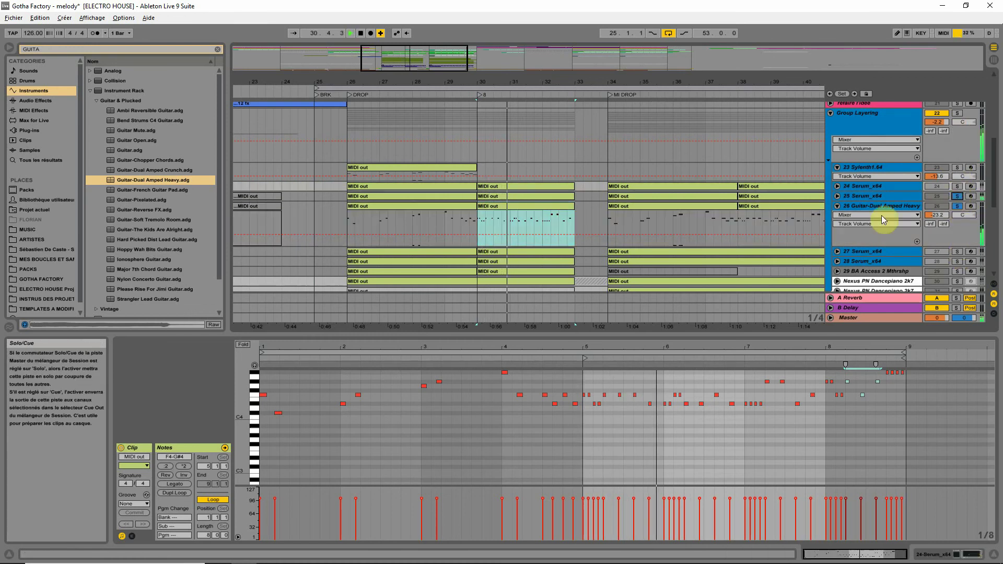
click(838, 196)
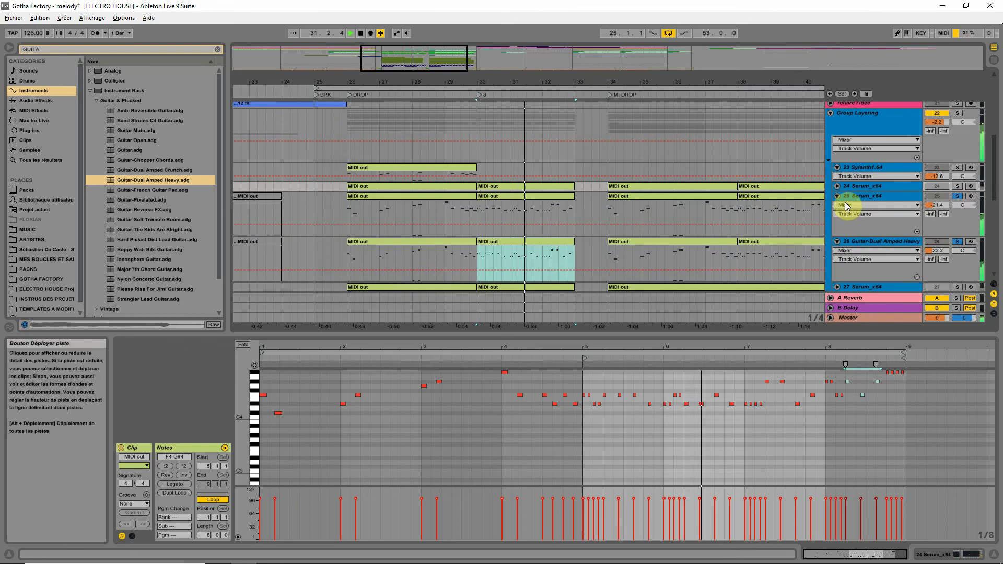
click(541, 251)
click(539, 229)
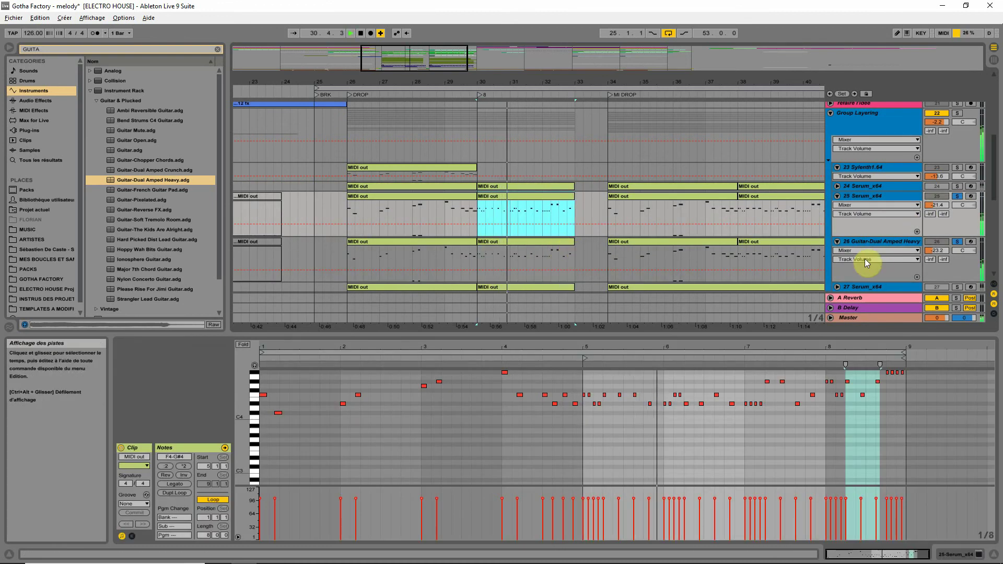
- Add 29 BA Access 2 Mthrshp and the first Nexus PN Dancepiano 2k7 to the soloed layers, and unfold the Dancepiano track
scroll(746, 217, down, 3)
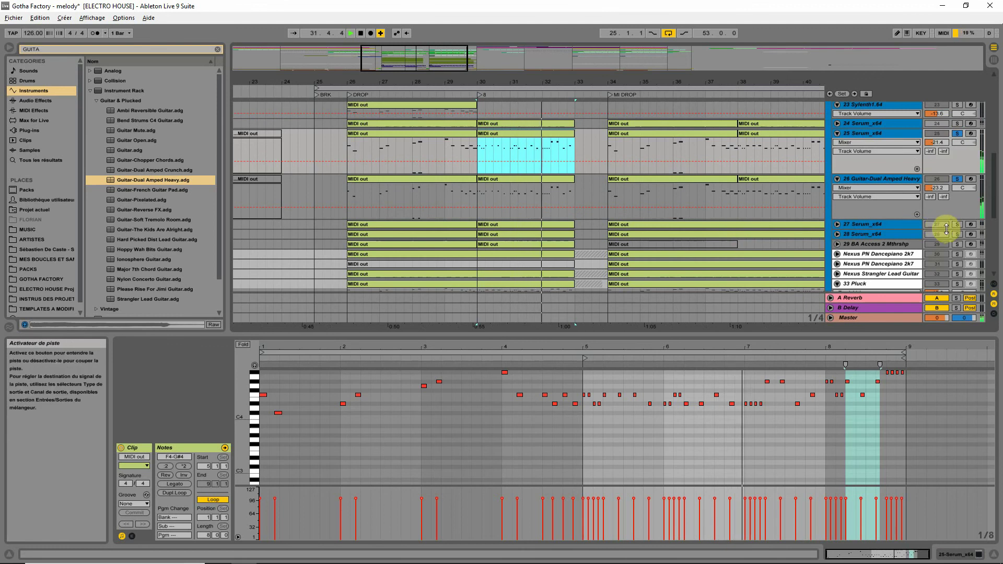
click(957, 244)
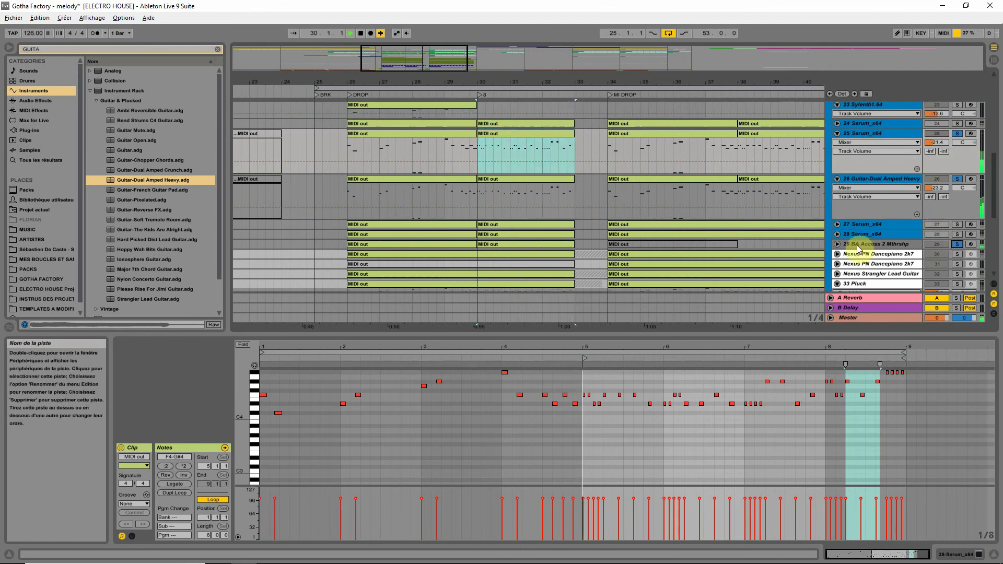
click(526, 136)
click(527, 244)
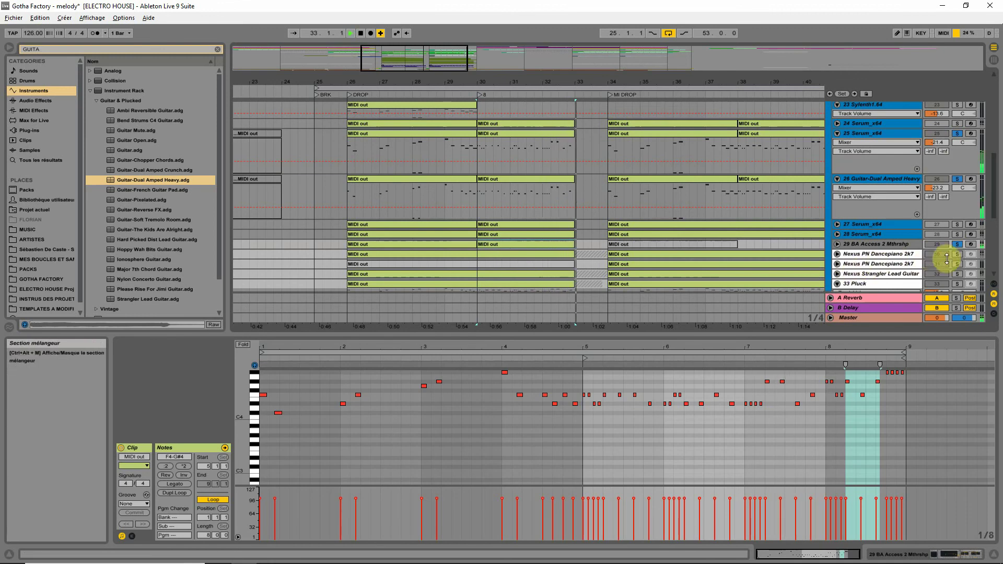
click(837, 254)
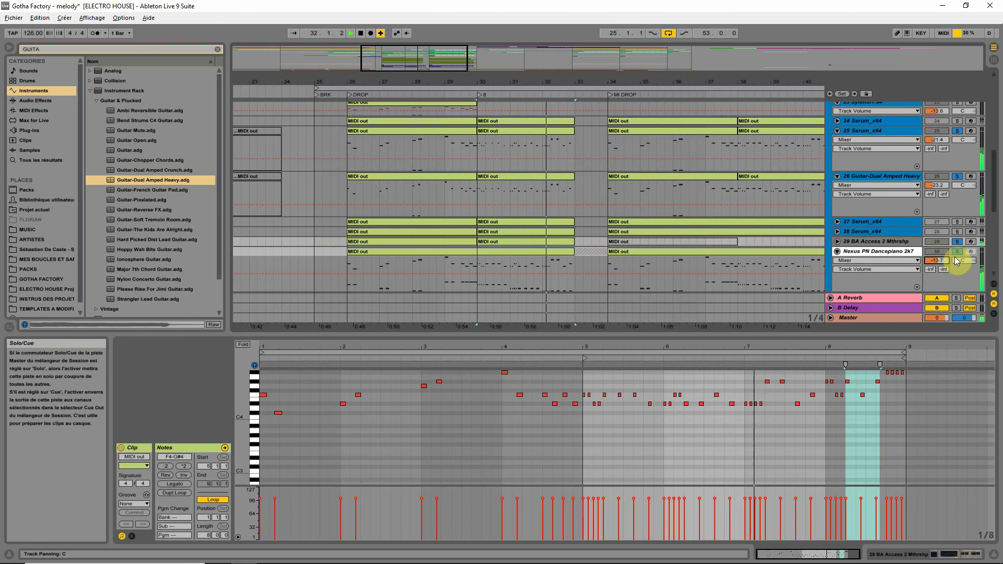
scroll(954, 256, down, 2)
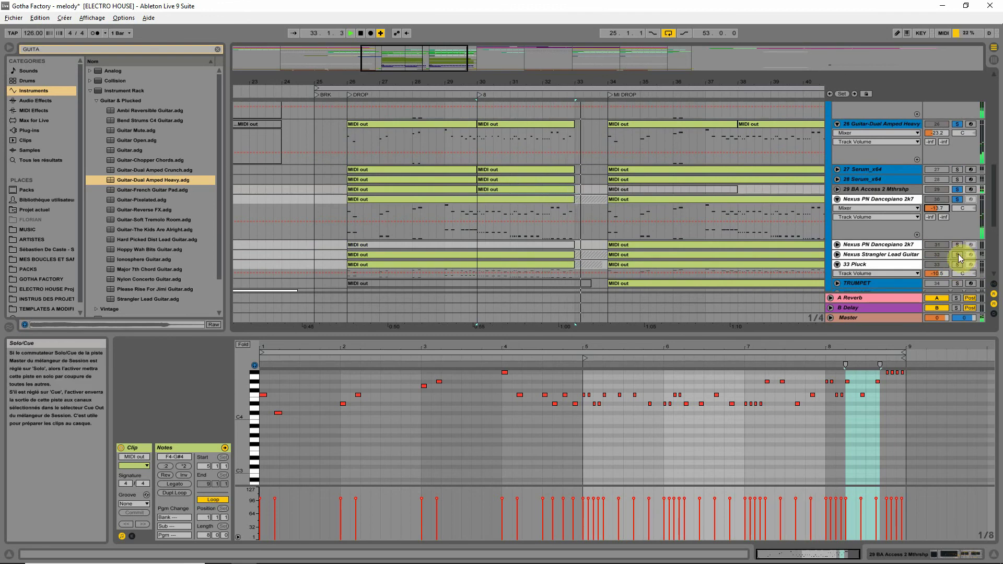
- Add 33 Pluck to the soloed layers and set its volume to -11.5 dB
click(959, 255)
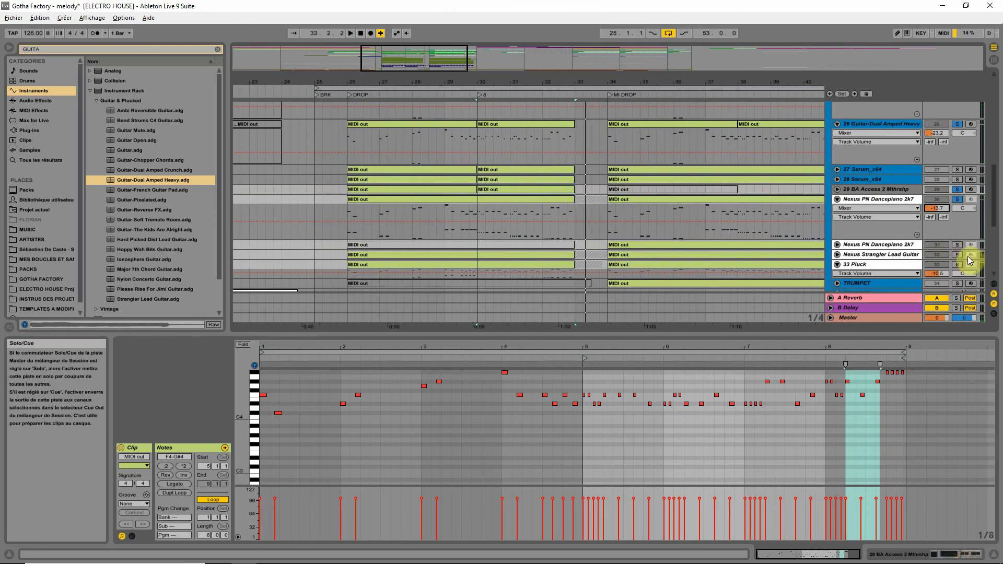
click(524, 255)
scroll(523, 255, down, 3)
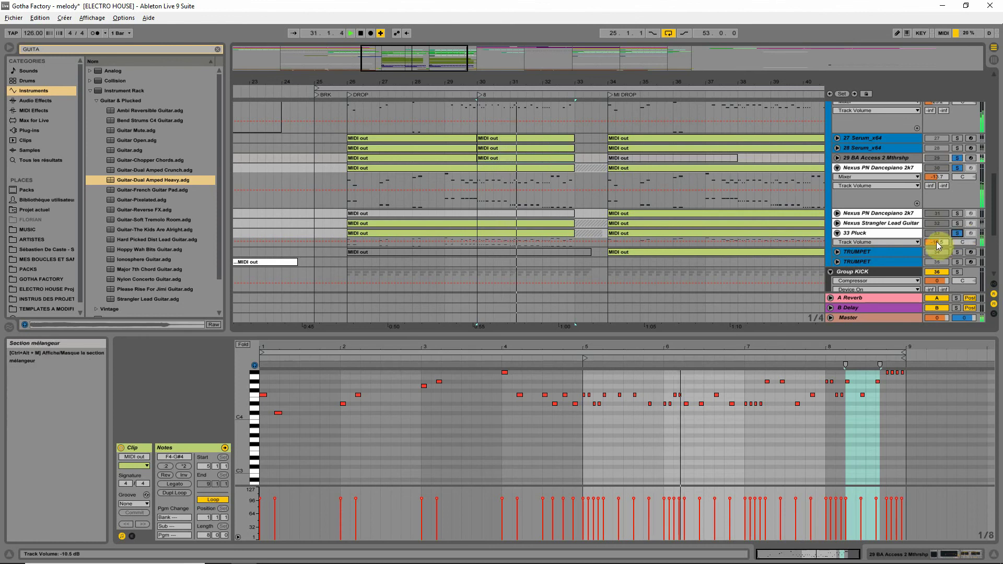
drag(936, 242, 936, 242)
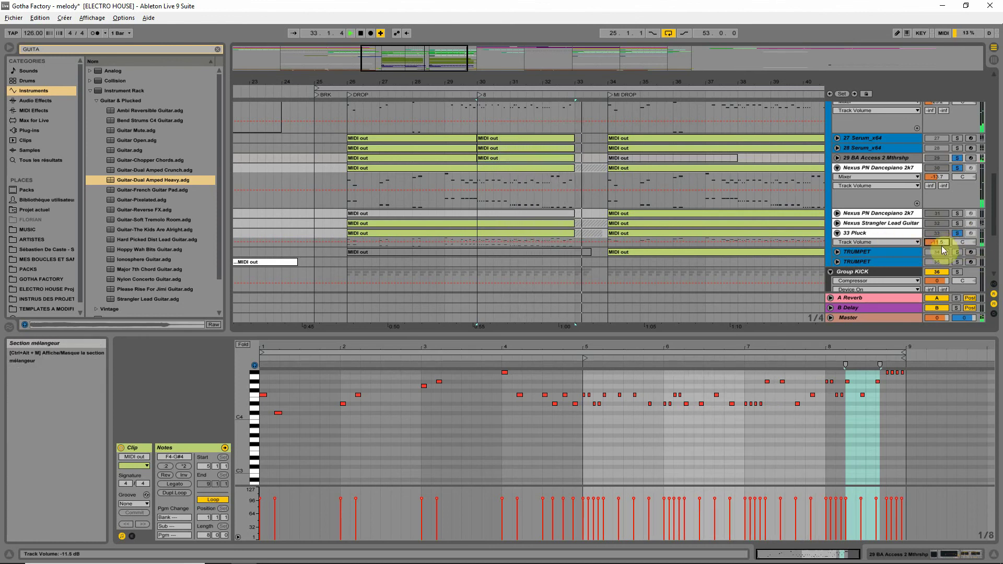
scroll(779, 208, up, 4)
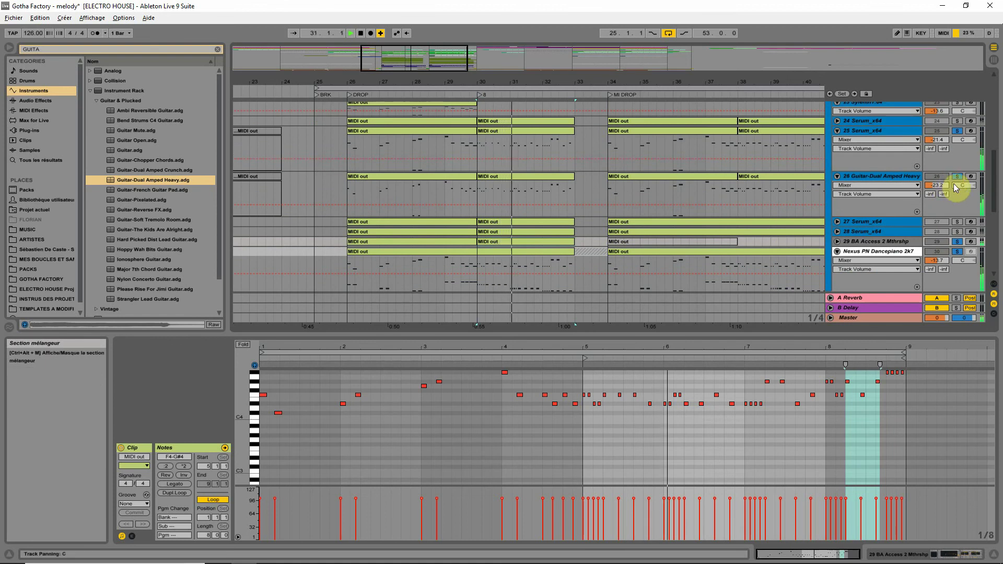
- Audition Nexus Strangler Lead Guitar and the second Nexus PN Dancepiano 2k7 with the soloed layers
scroll(954, 183, down, 5)
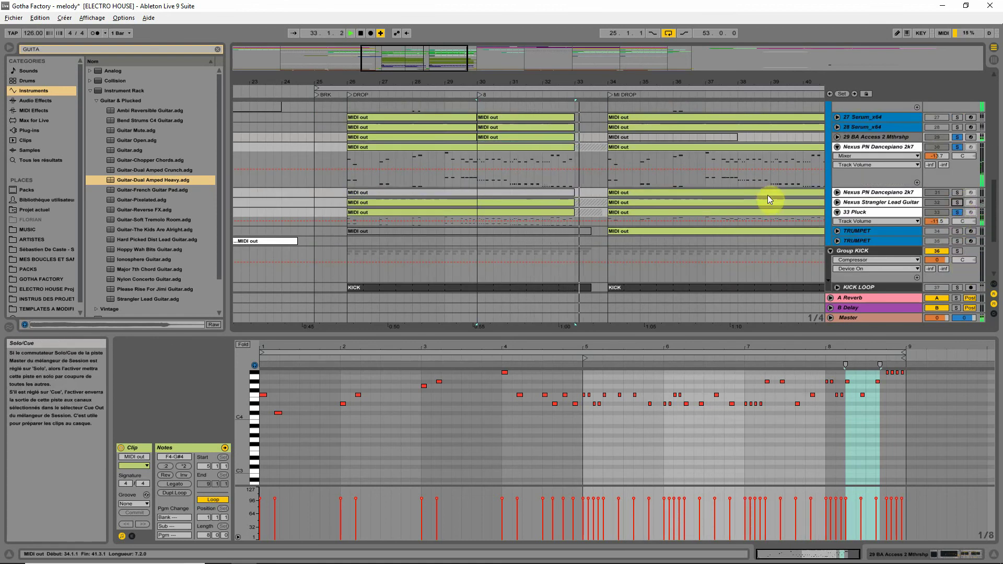
drag(728, 83, 633, 74)
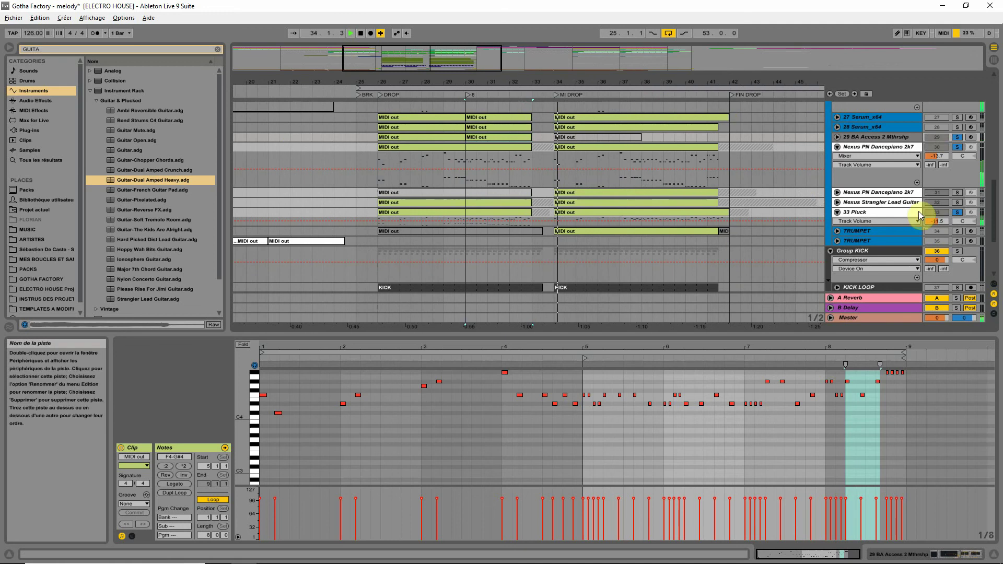
click(958, 202)
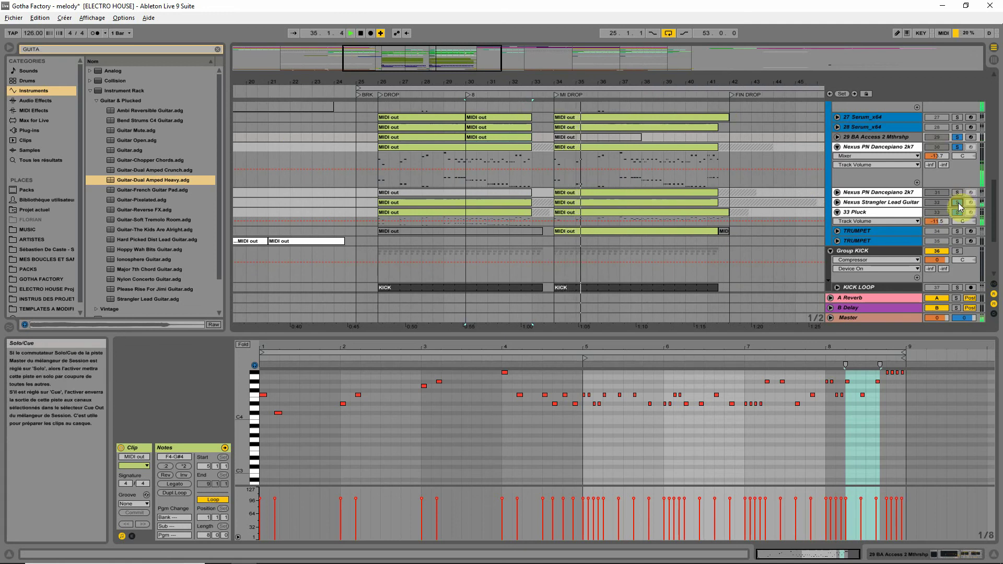
click(958, 191)
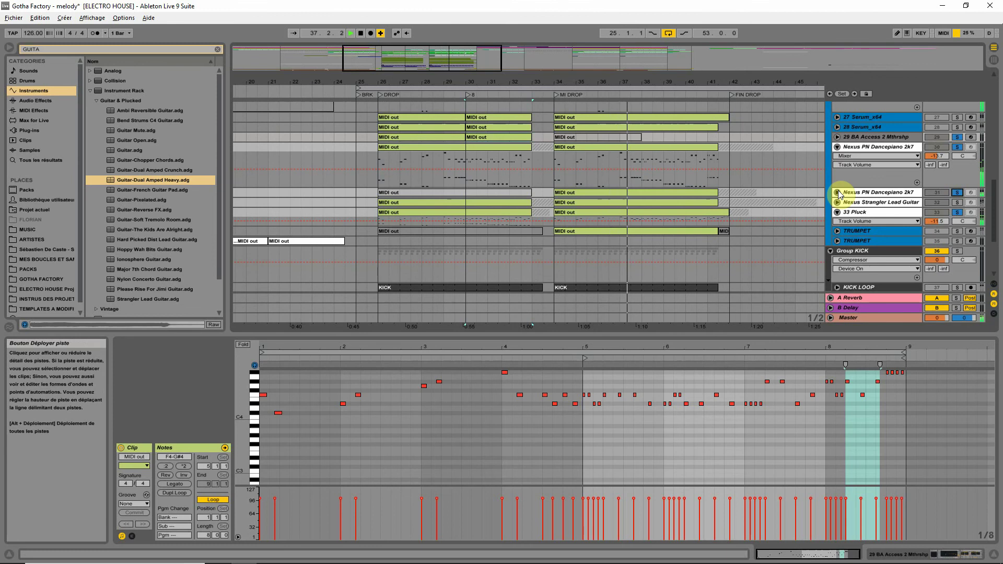
- Select the first Nexus PN Dancepiano 2k7 clip at DROP and solo that track, followed by 29 BA Access 2 Mthrshp
click(497, 150)
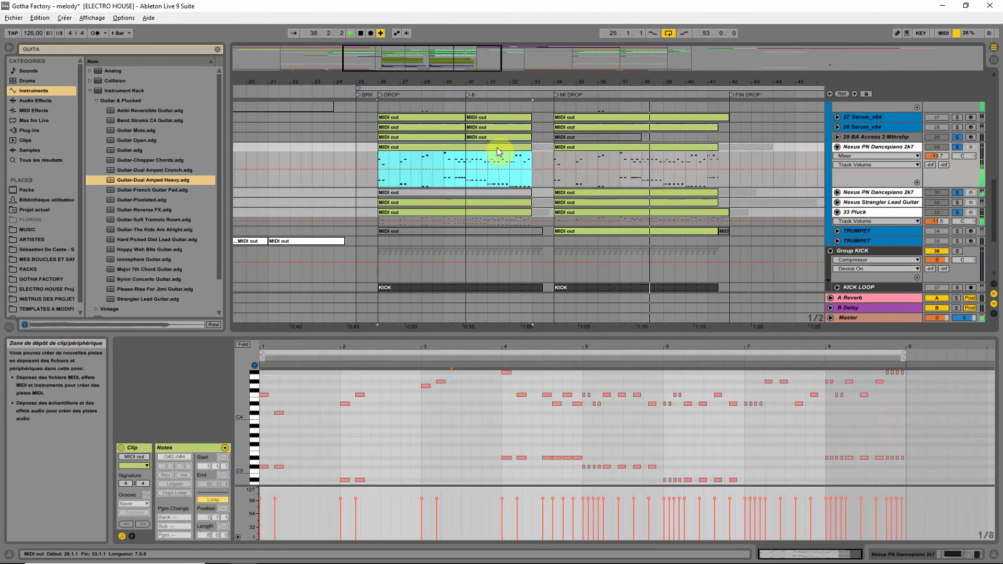
click(957, 148)
click(957, 149)
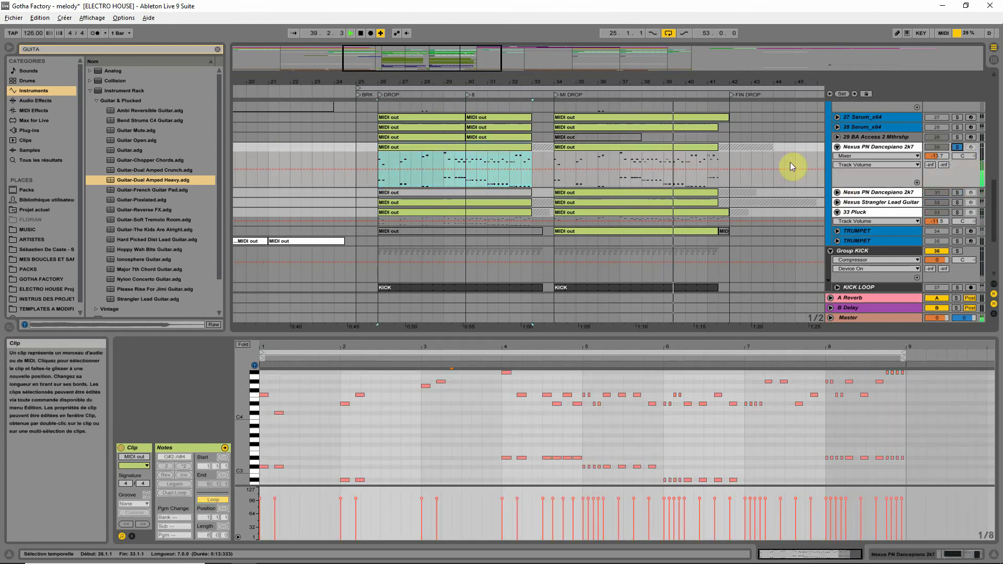
click(957, 137)
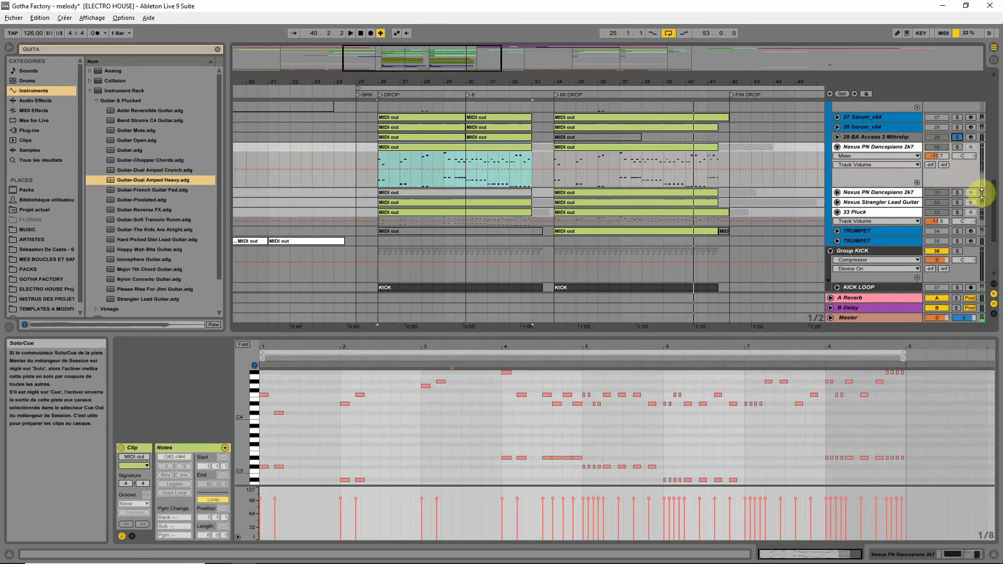
- Solo the second Nexus PN Dancepiano 2k7, play the drop, and audition Nexus Strangler Lead Guitar with its DROP clip selected
click(956, 192)
key(space)
click(516, 204)
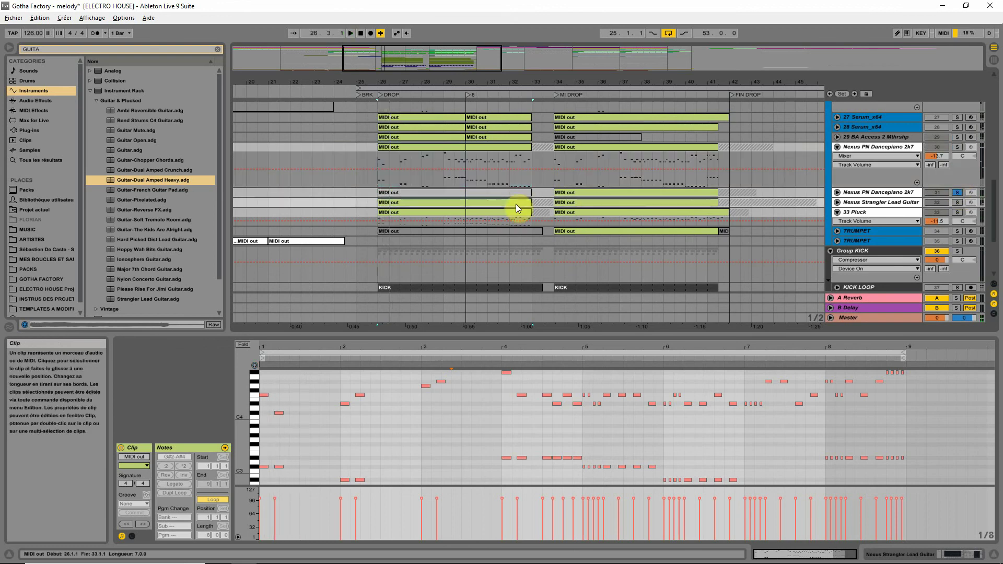
click(957, 202)
- Solo 26 Guitar-Dual Amped Heavy and select its clip at bar 26 to view the notes
scroll(830, 201, up, 3)
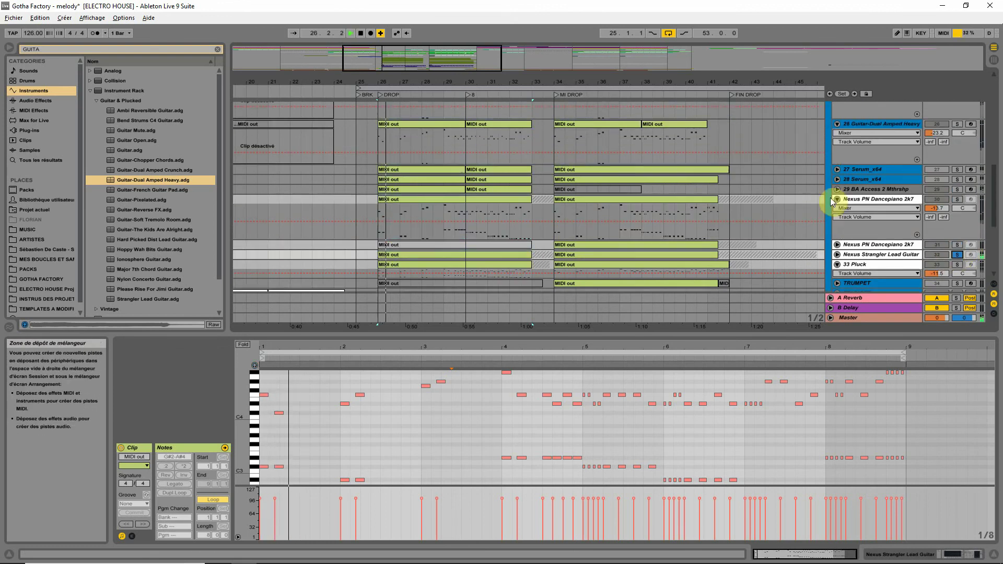
scroll(836, 193, up, 1)
click(957, 134)
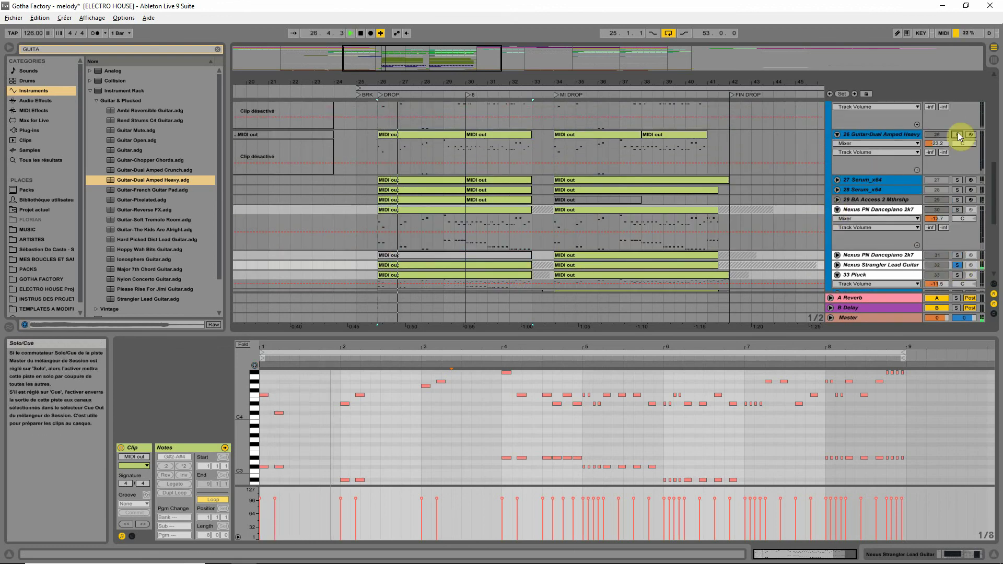
click(427, 152)
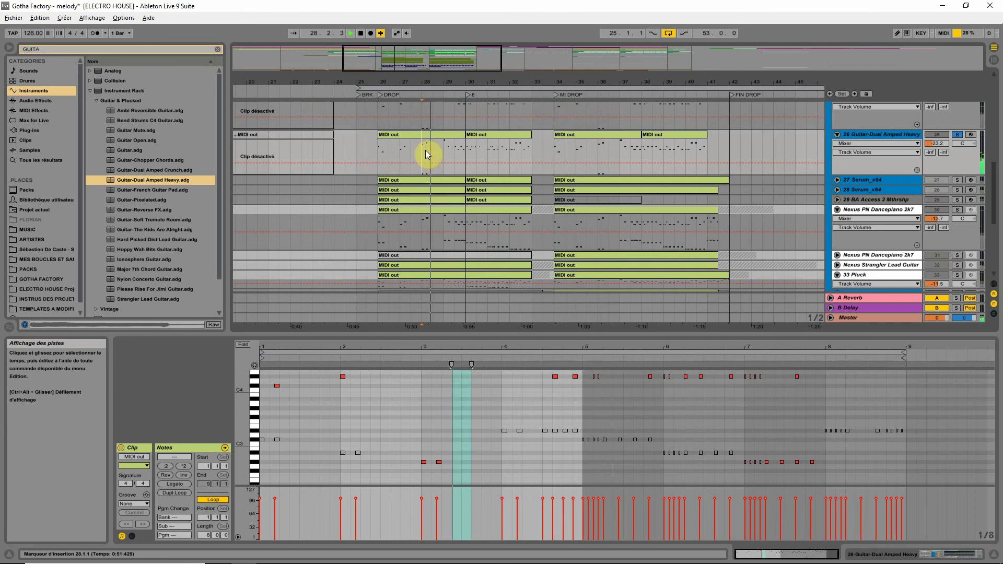
click(432, 136)
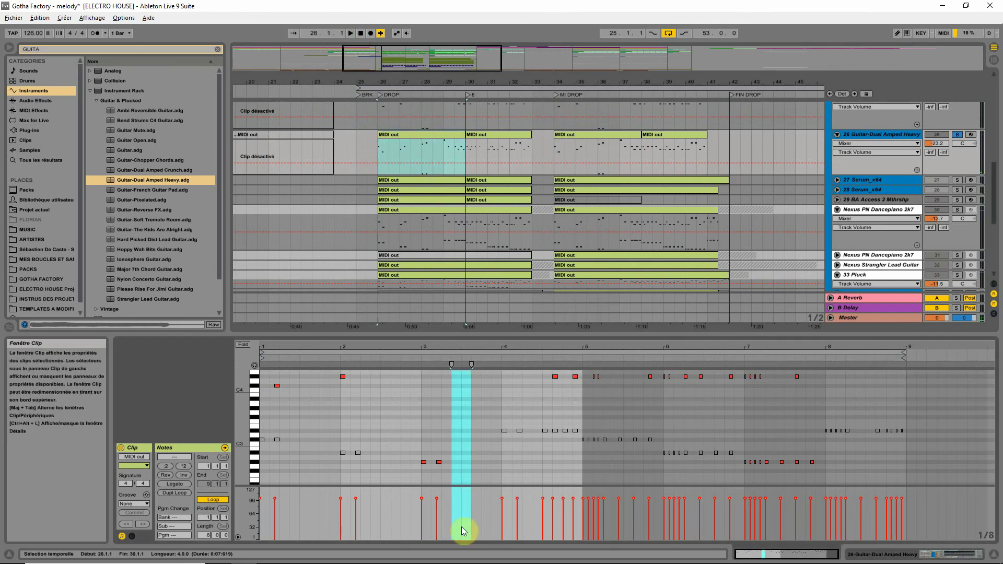
- Select the low G#2 notes at bar 3 of the guitar clip, and highlight the guitar clip at MI DROP
drag(450, 471, 421, 459)
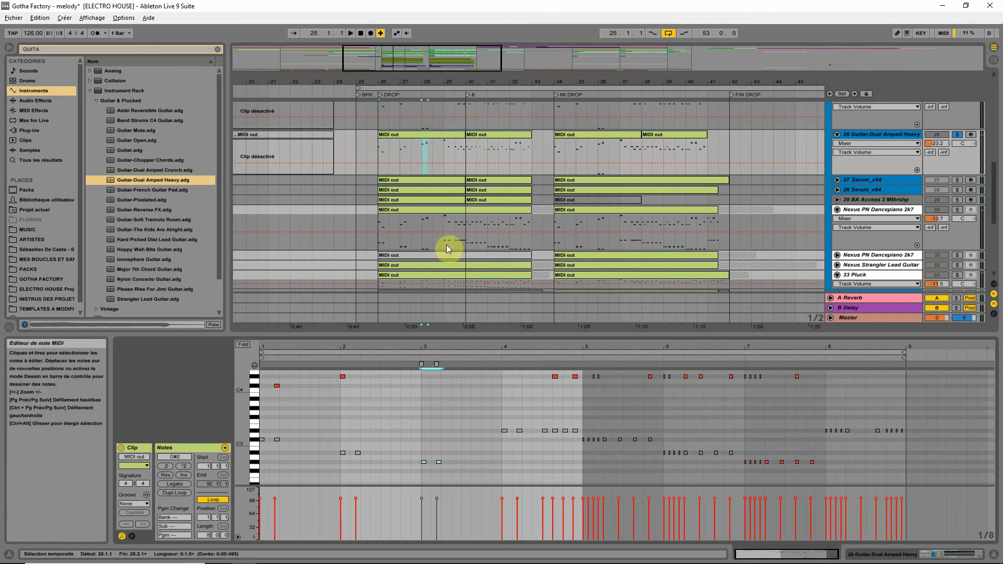
click(436, 135)
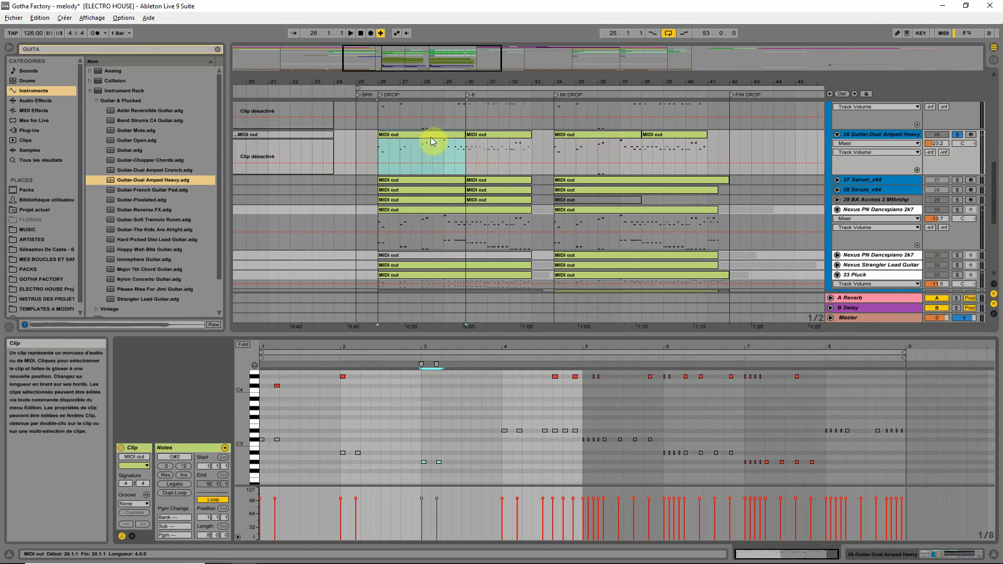
mouse_move(425, 134)
mouse_down()
mouse_move(622, 157)
mouse_move(615, 161)
mouse_up()
- Play the second Nexus PN Dancepiano 2k7 clip from MI DROP and unfold its track to see the notes
scroll(627, 220, down, 2)
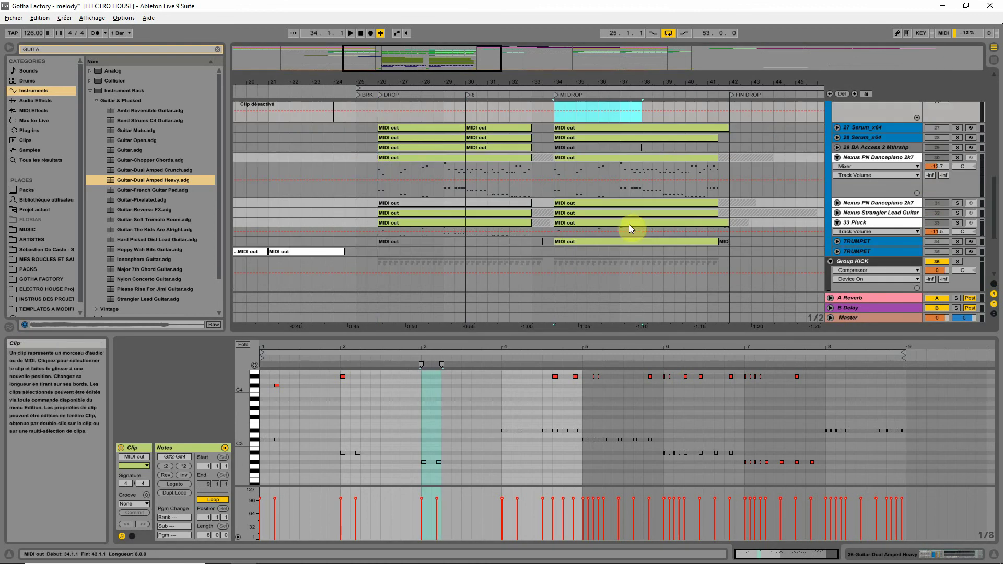
click(598, 201)
key(space)
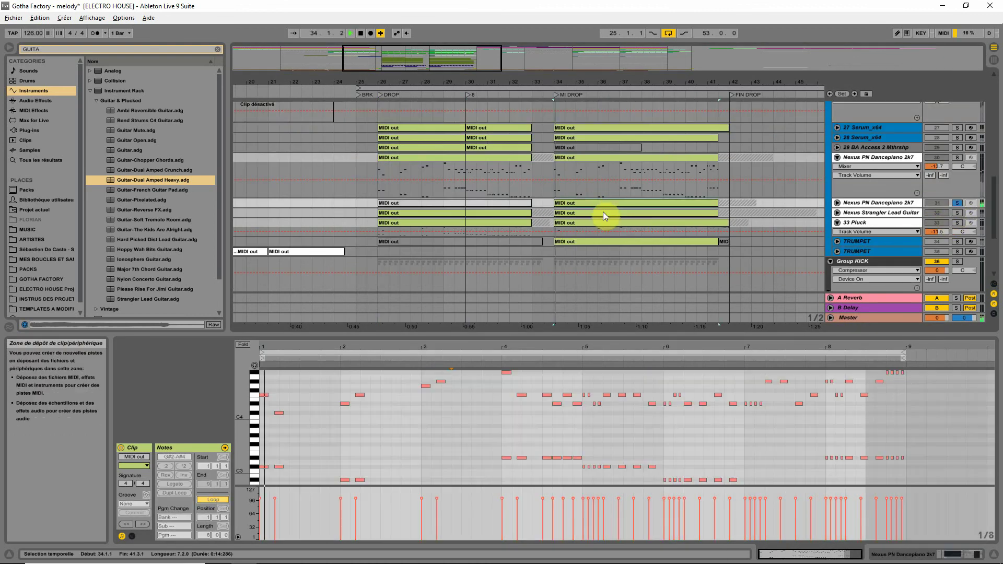
click(837, 203)
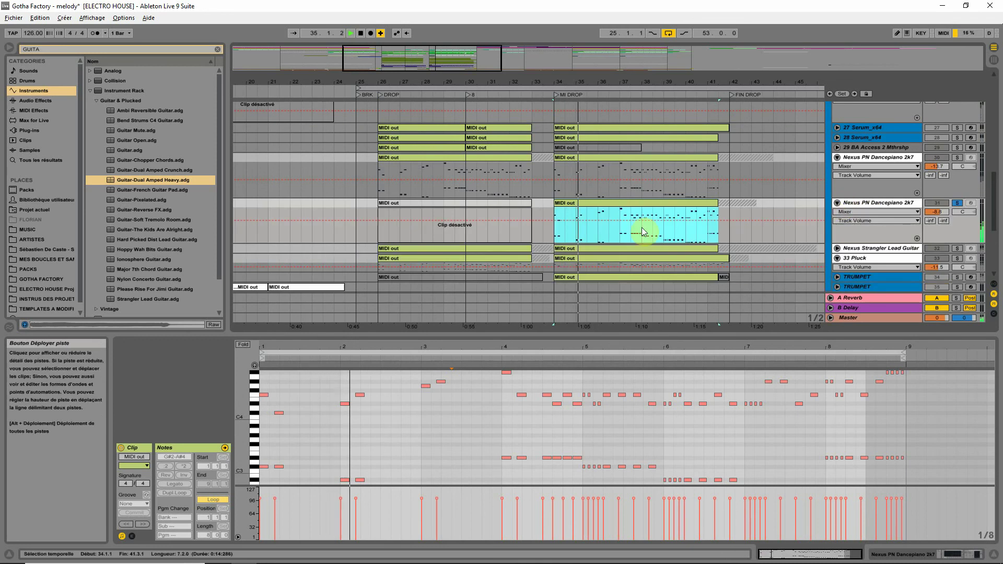
- Unsolo the second Nexus PN Dancepiano 2k7, set its volume to -11.2 dB in the full mix and deactivate the track
click(957, 203)
key(space)
key(space)
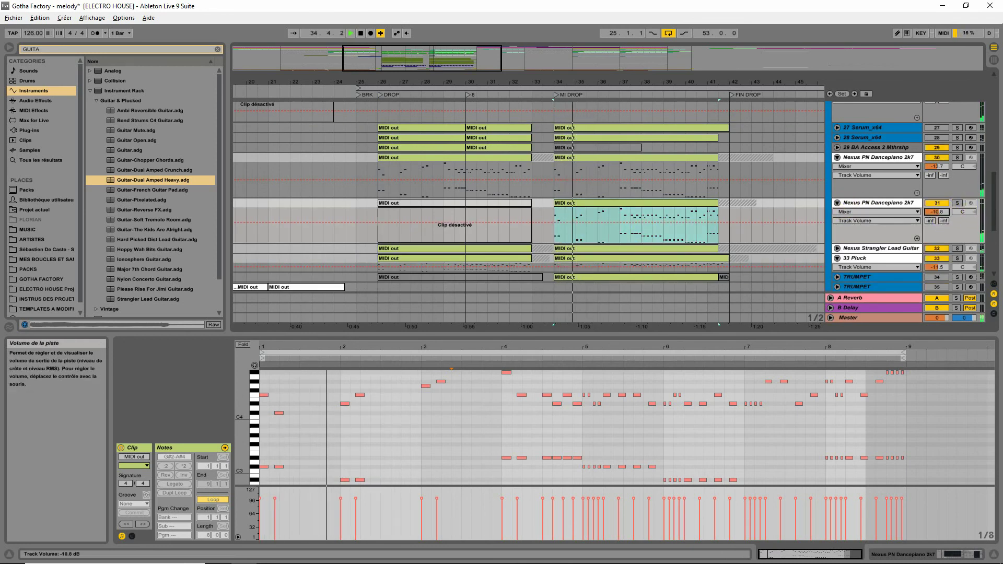
drag(944, 214, 944, 215)
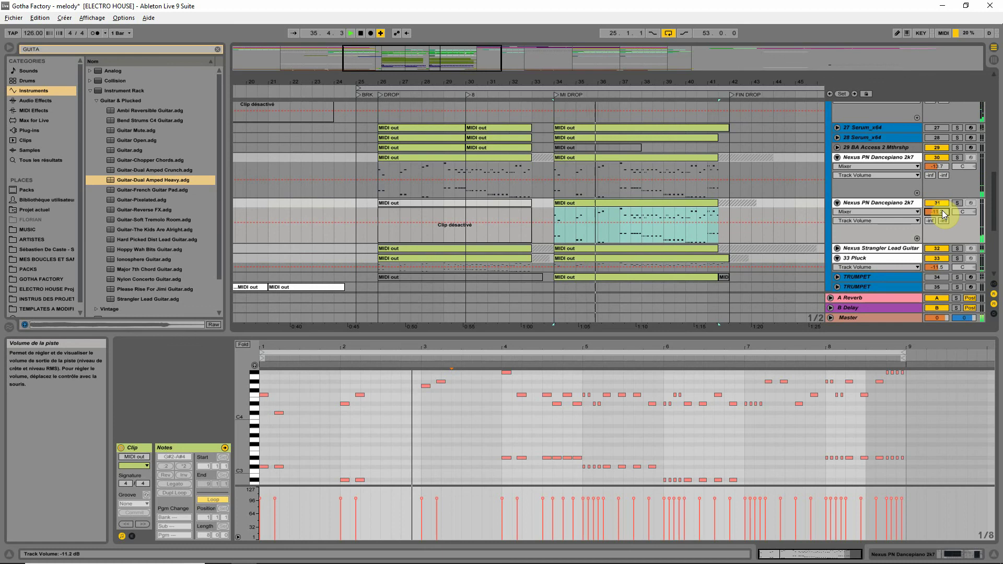
click(937, 202)
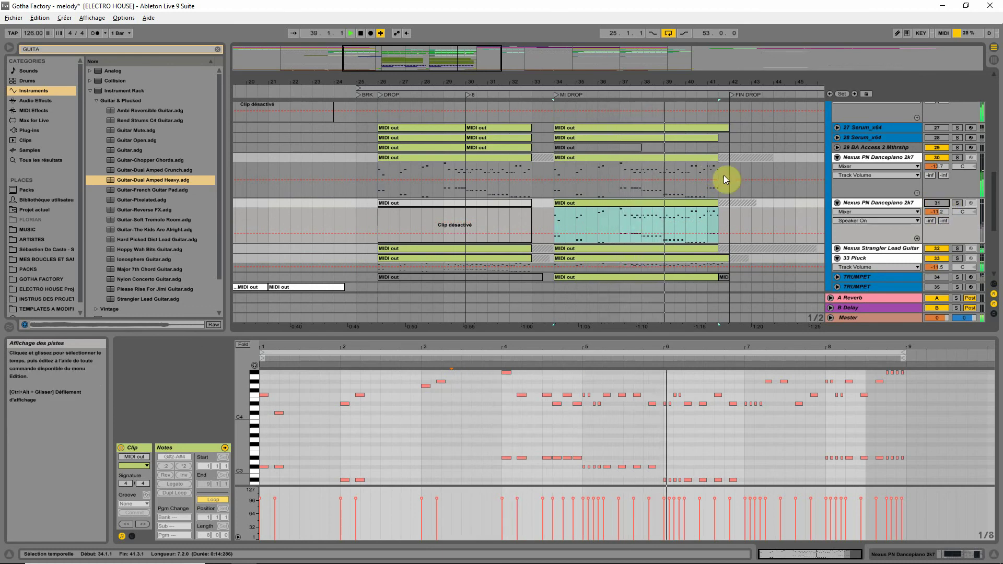
- Solo 26 Guitar-Dual Amped Heavy, examine its clips at bars 26 and 30, and select both of its MI DROP clips
scroll(756, 203, up, 3)
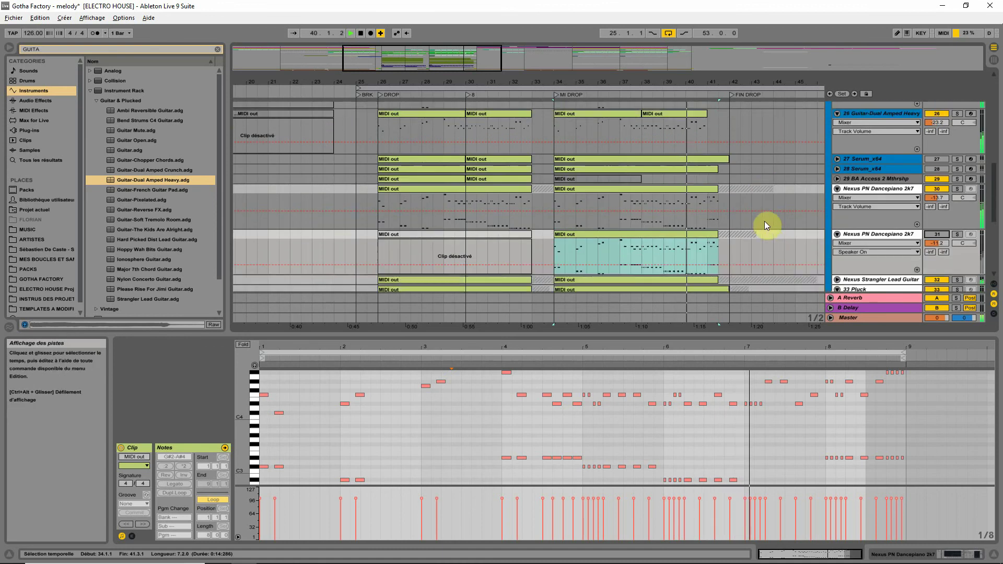
scroll(763, 221, up, 2)
click(956, 135)
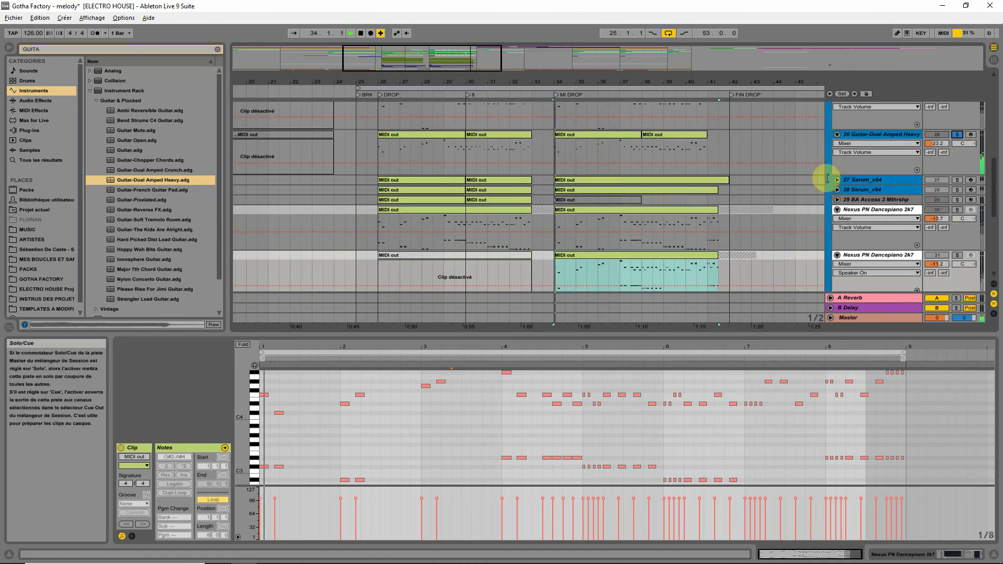
click(392, 135)
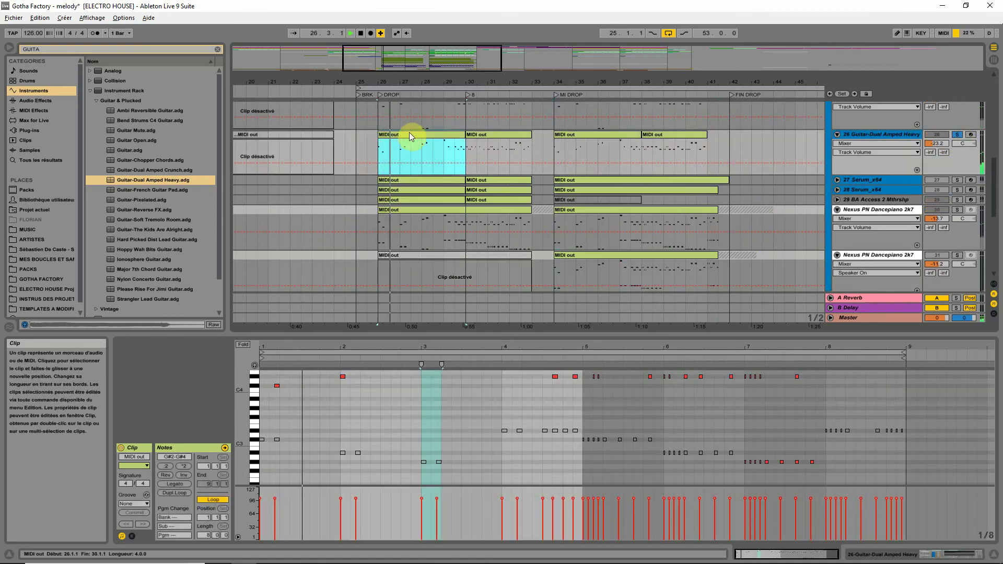
click(509, 134)
click(521, 154)
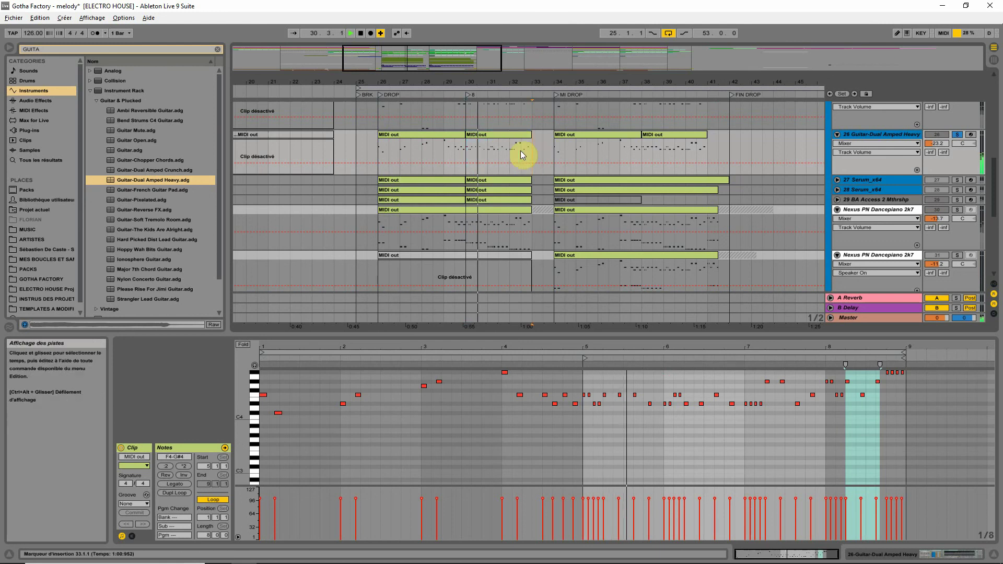
drag(523, 155, 576, 165)
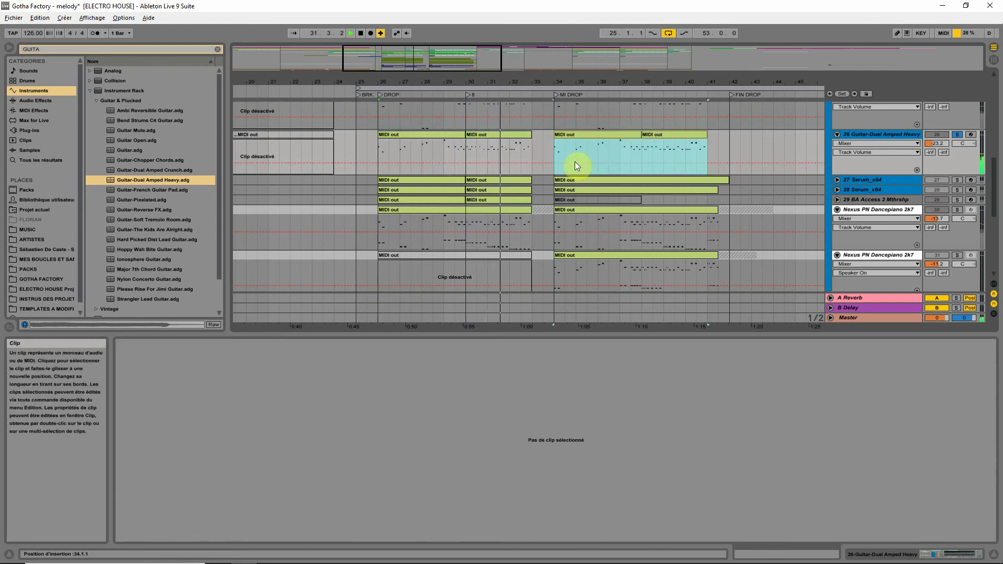
- Show the guitar's instrument rack and set Amp Gain and Amp Volume to 10.0 and Chorus to 19 %
click(888, 134)
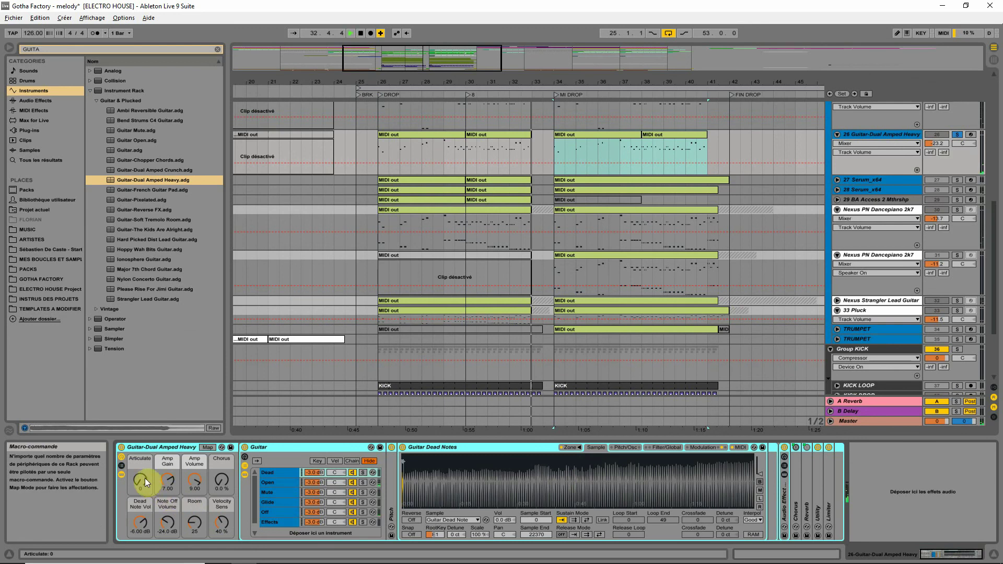
drag(146, 482, 223, 474)
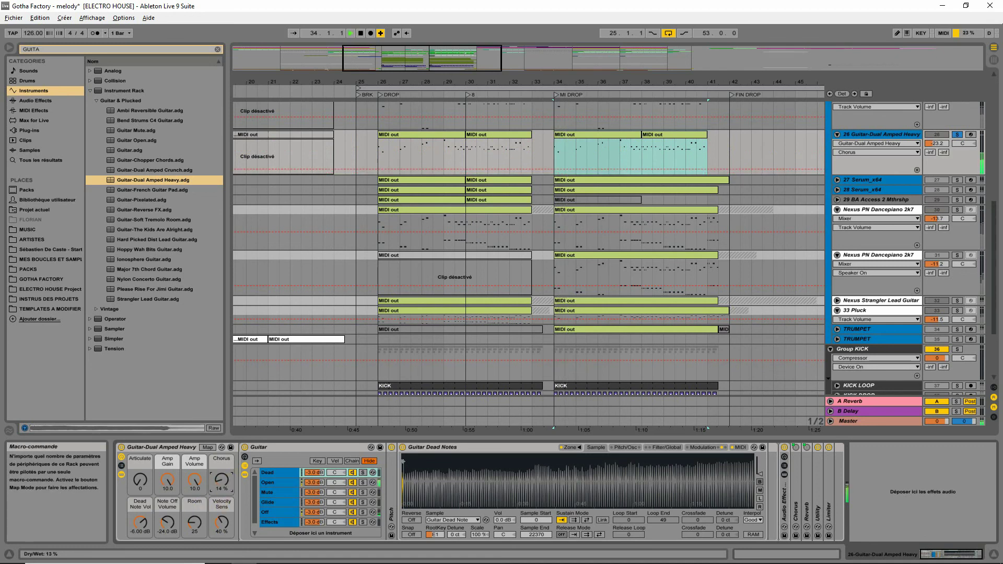
key(space)
- Set the guitar rack's Dead Note Vol to 9.00 dB, Note Off Volume to -21.0 dB and Articulate to 0
click(139, 525)
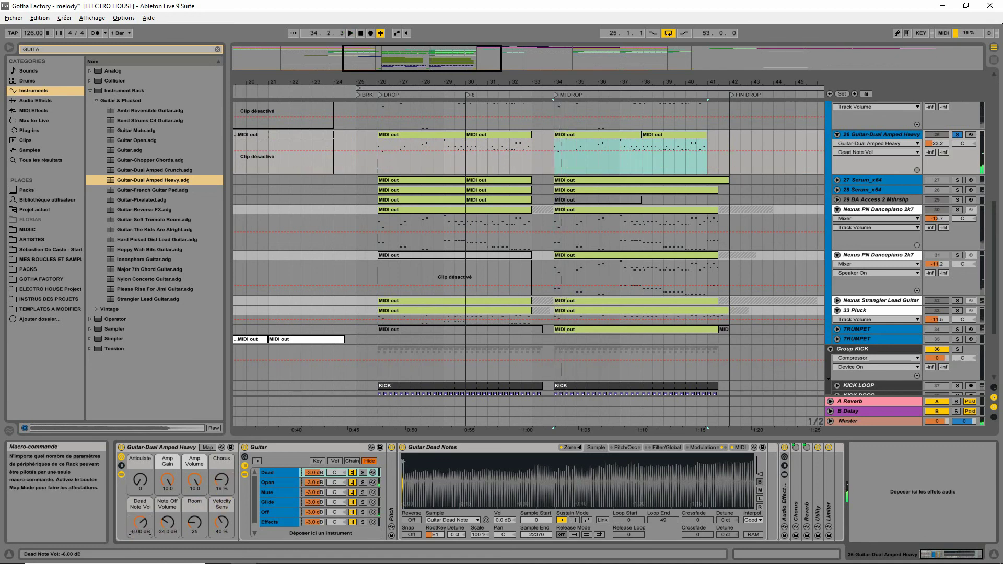
drag(140, 525, 139, 512)
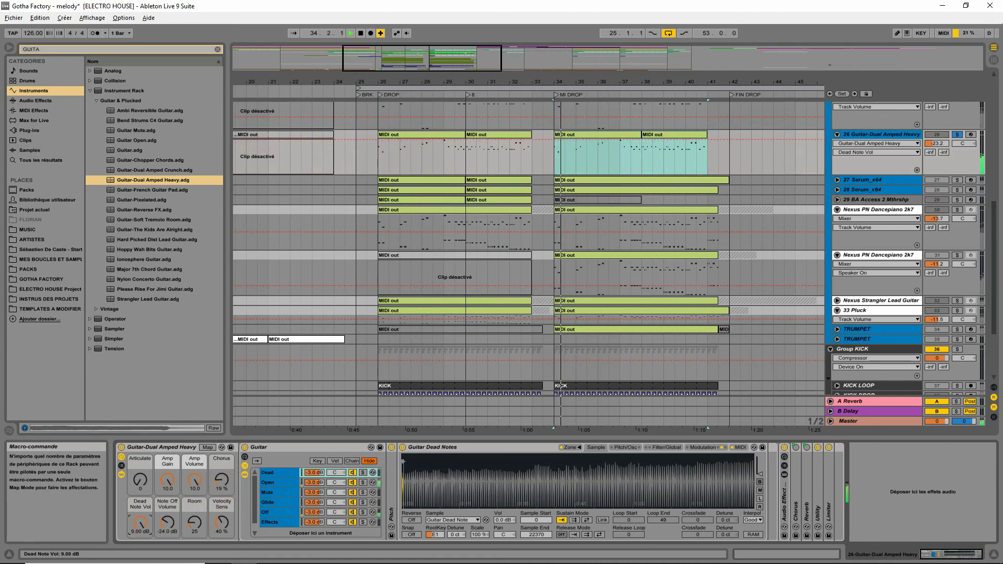
key(space)
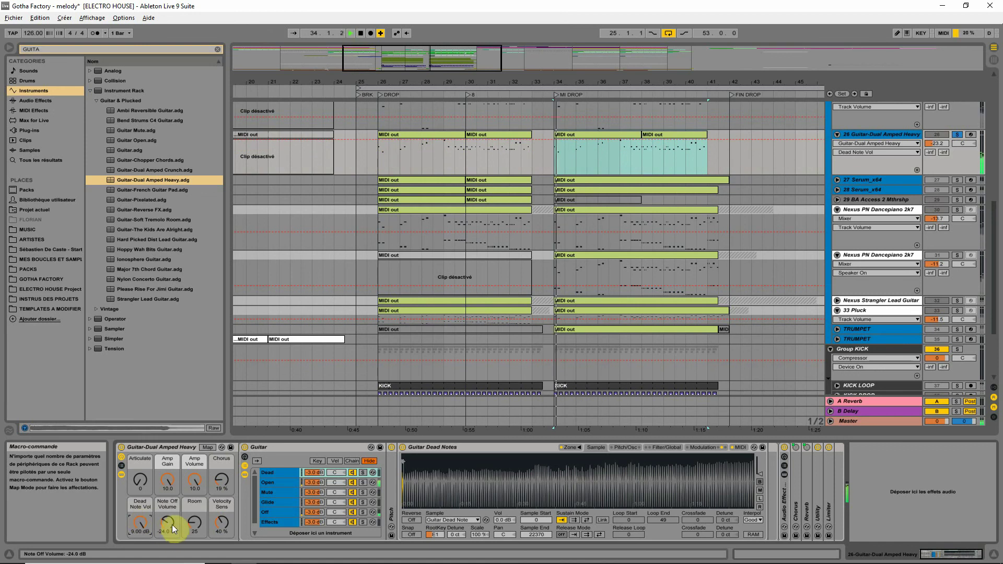
click(169, 524)
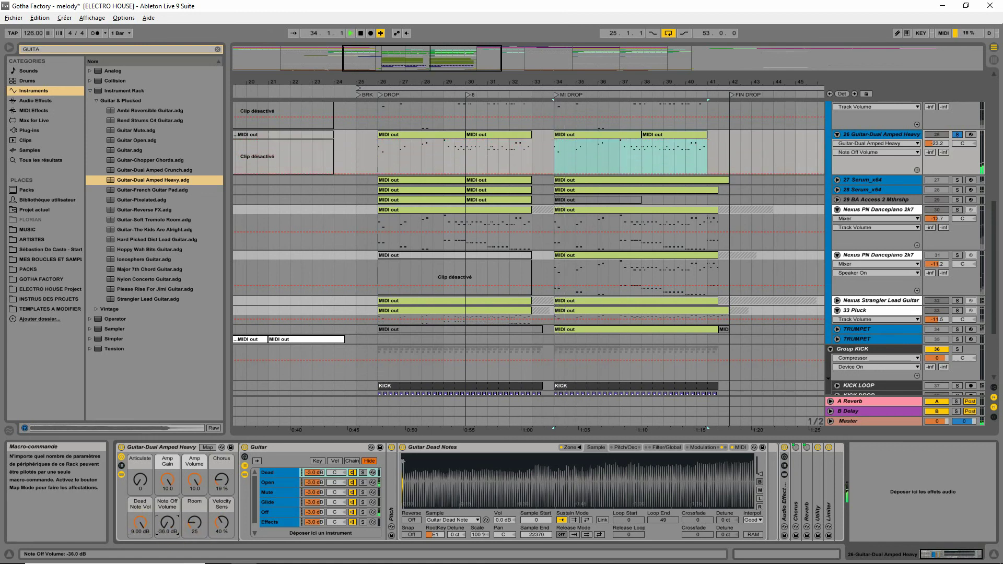
drag(140, 479, 140, 468)
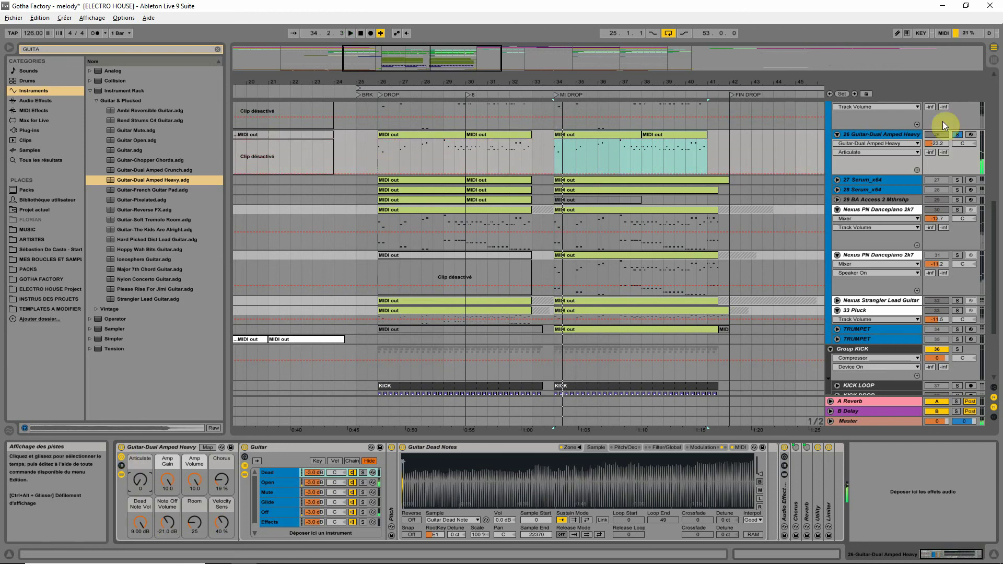
- Play the guitar within the full mix, set its Chorus macro to 27 %, and solo the guitar again
click(957, 134)
key(space)
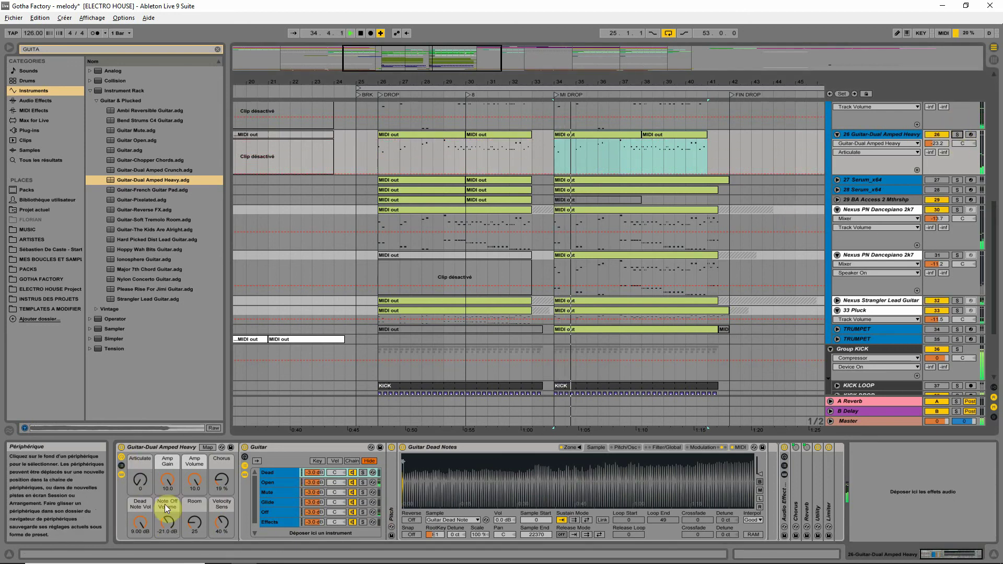
drag(222, 481, 224, 477)
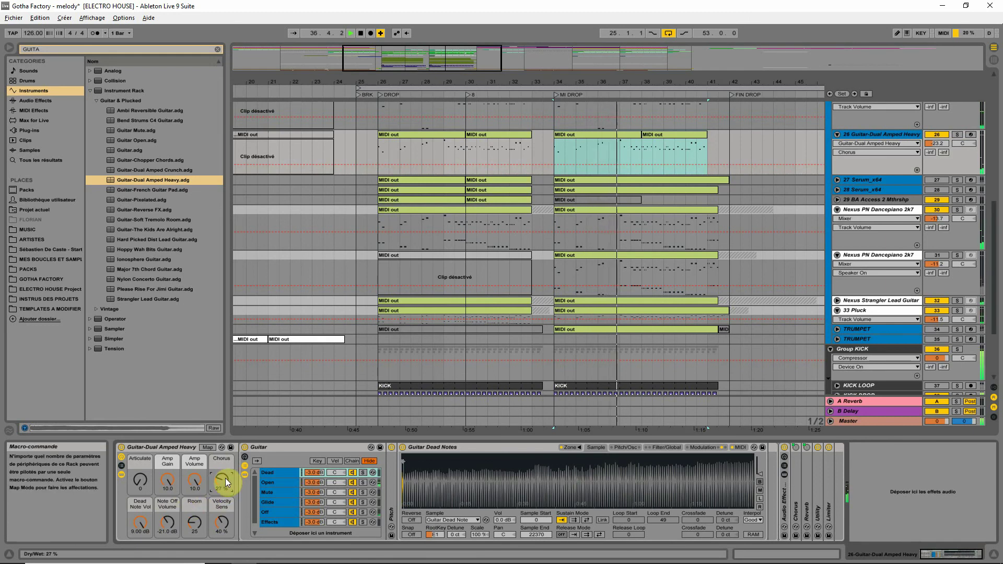
click(959, 134)
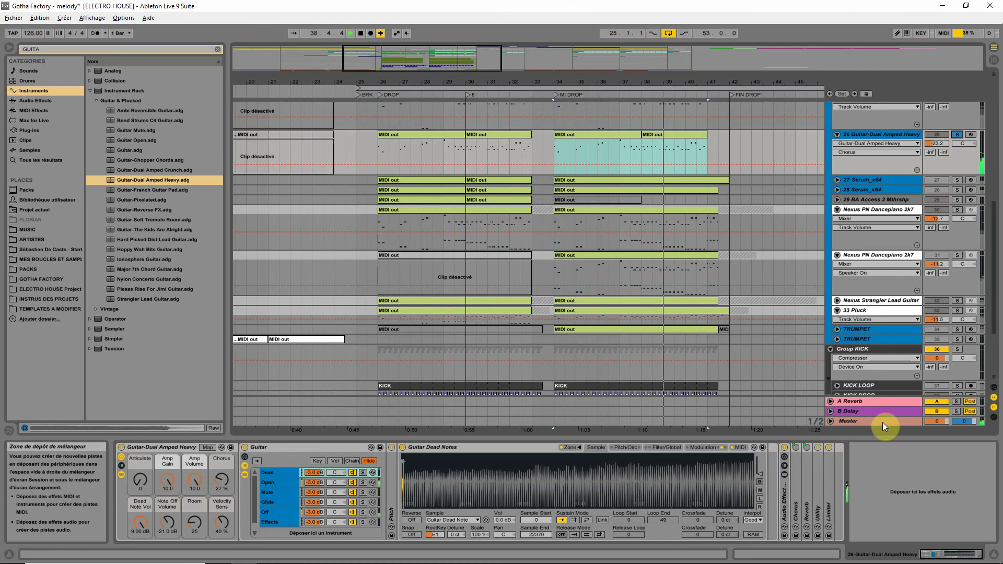
- Set the guitar rack's Dead Note Vol to -25.4 dB, Note Off Volume to -23.7 dB, Room to 18 and Velocity Sens to 20 %
click(218, 49)
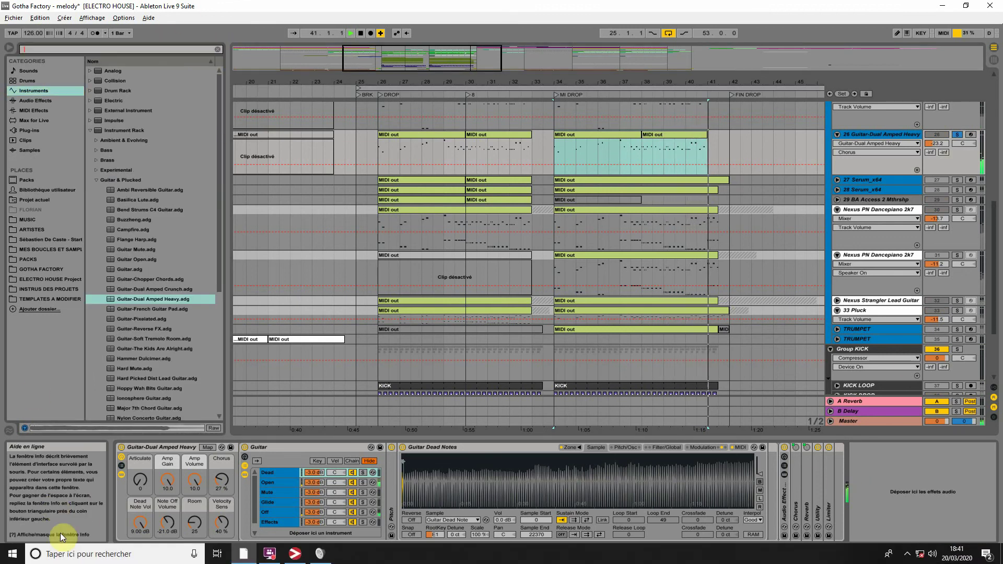
drag(143, 522, 143, 554)
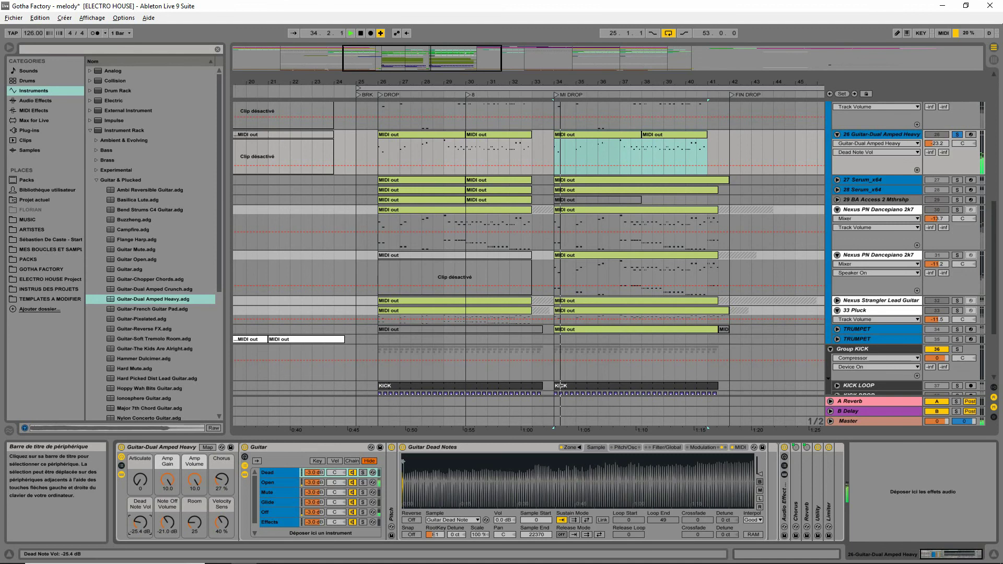
drag(167, 522, 194, 524)
click(194, 523)
mouse_move(221, 525)
mouse_down()
mouse_move(222, 502)
mouse_move(222, 532)
mouse_up()
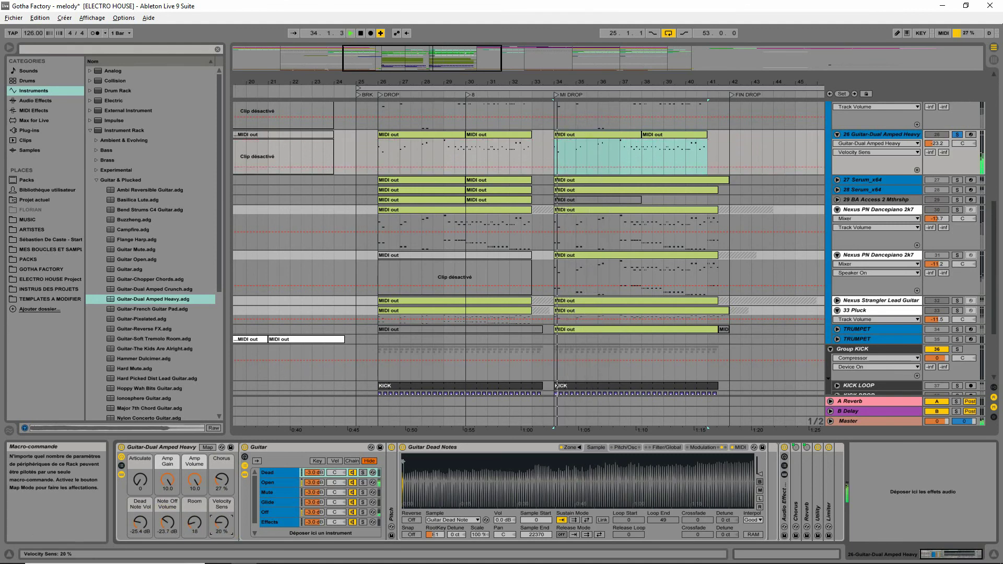
key(space)
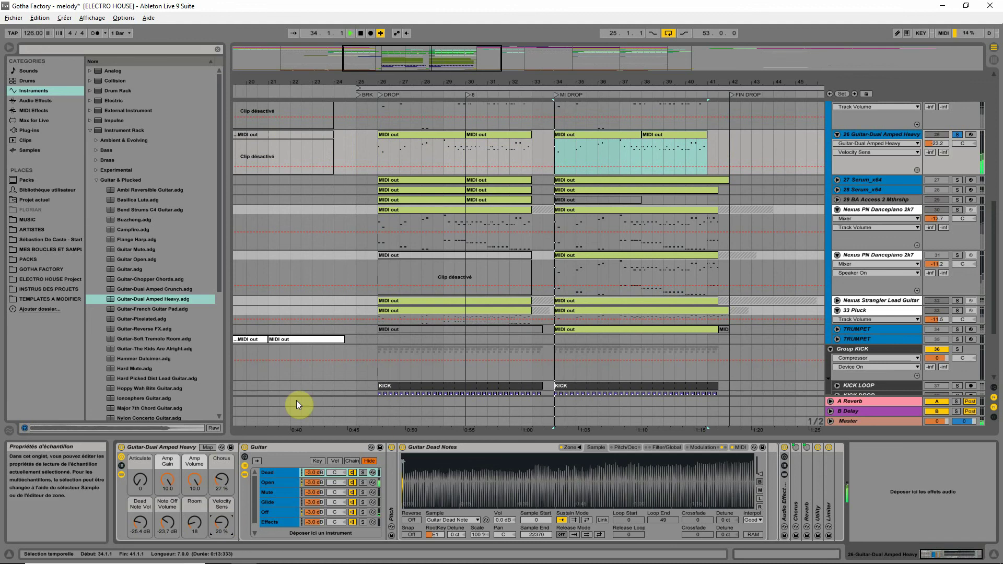
- Search the audio effects for AMP and add the Screamer amp preset to the guitar track
click(178, 52)
text(AMP)
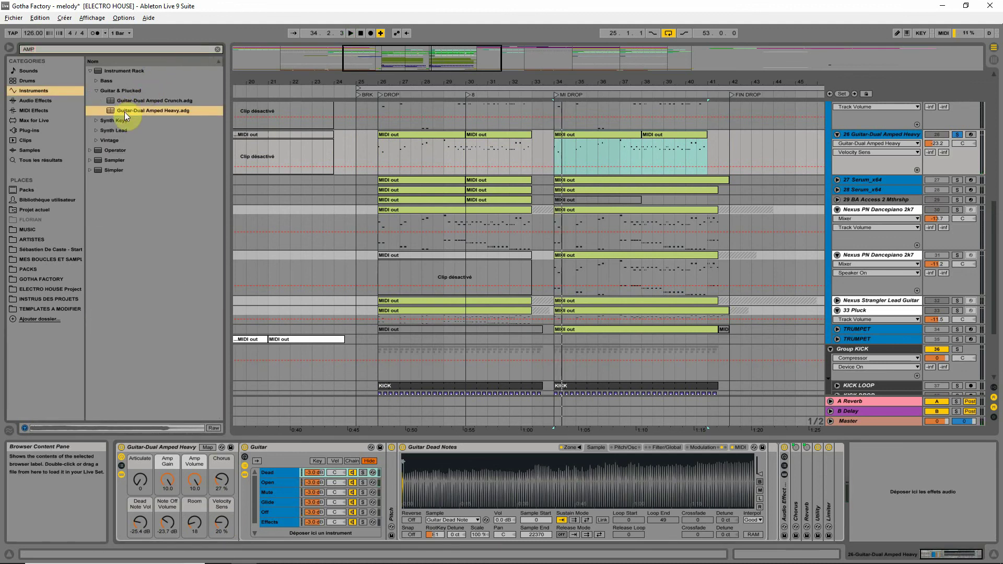
click(37, 101)
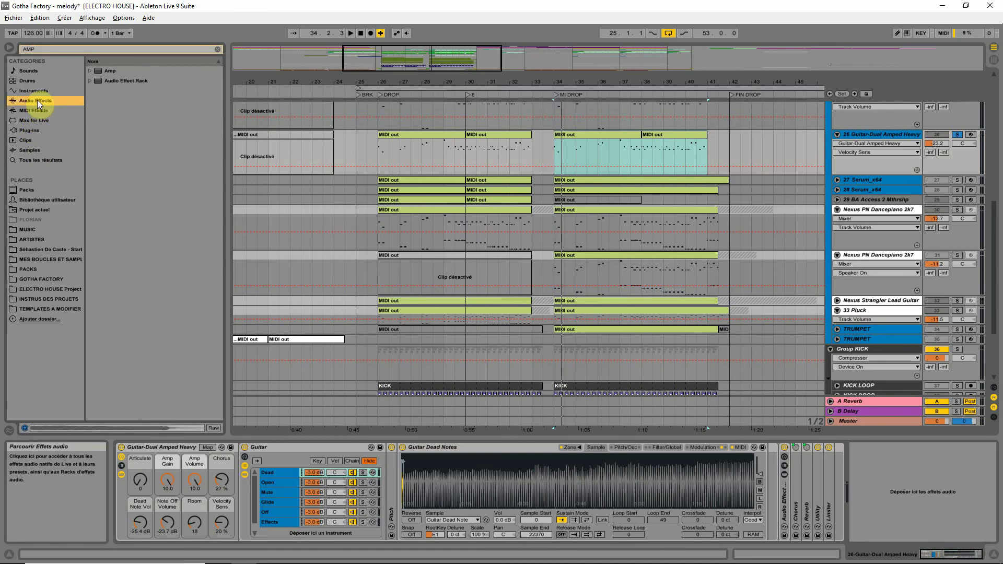
click(90, 71)
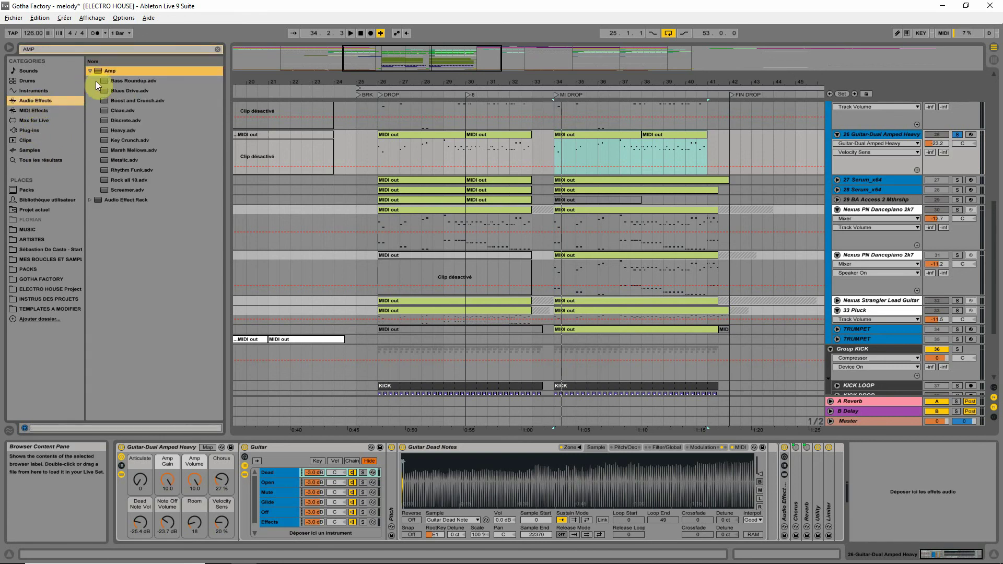
click(125, 180)
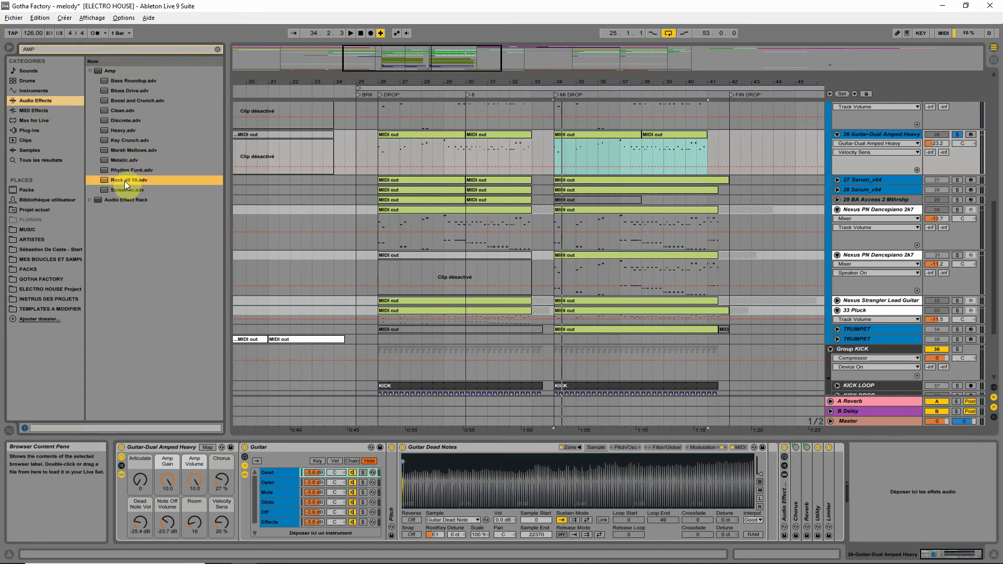
drag(105, 190, 412, 316)
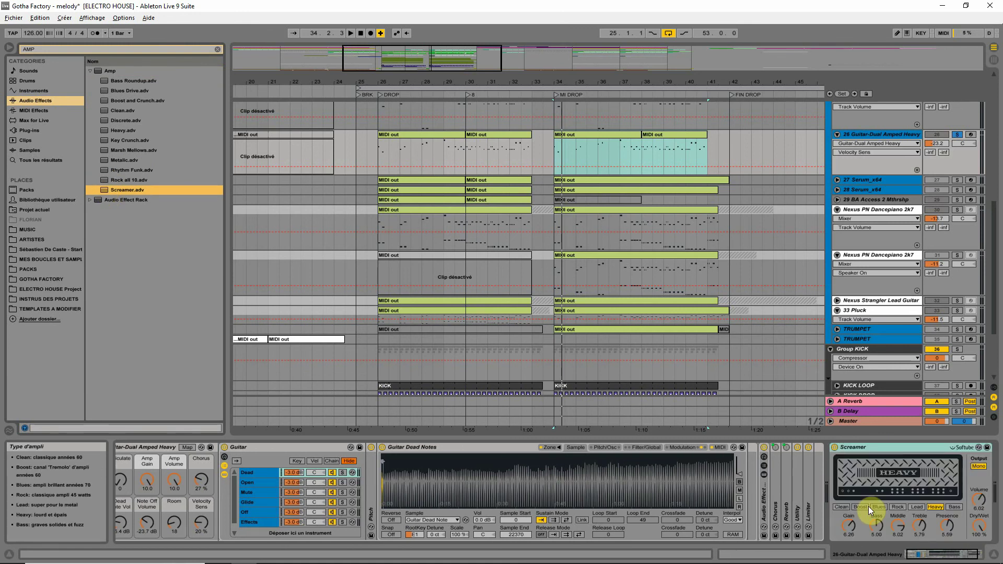
- Play the guitar through the Screamer amp, set its output to Dual and compare the sound with the amp bypassed
key(space)
key(space)
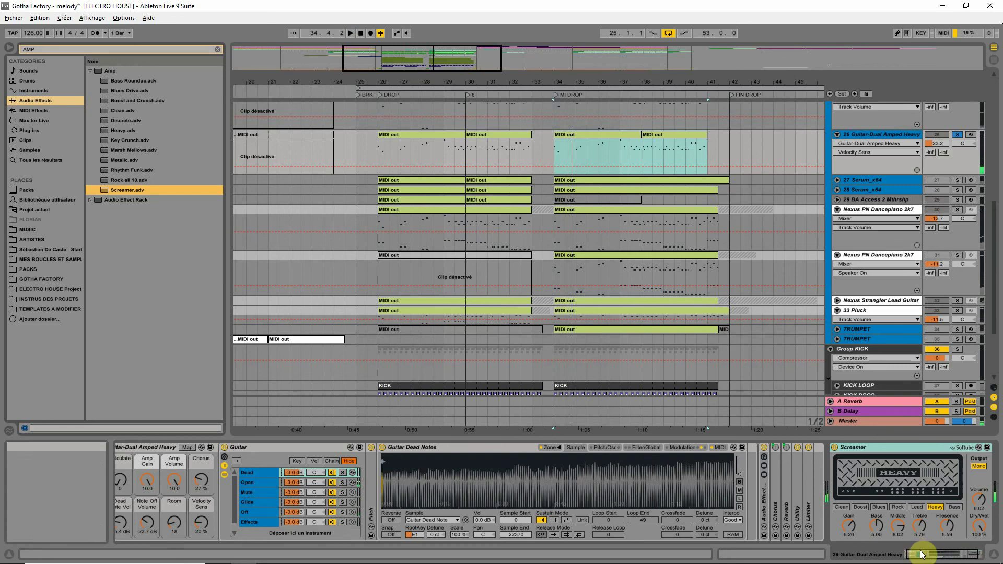
drag(930, 555, 956, 555)
click(922, 466)
key(space)
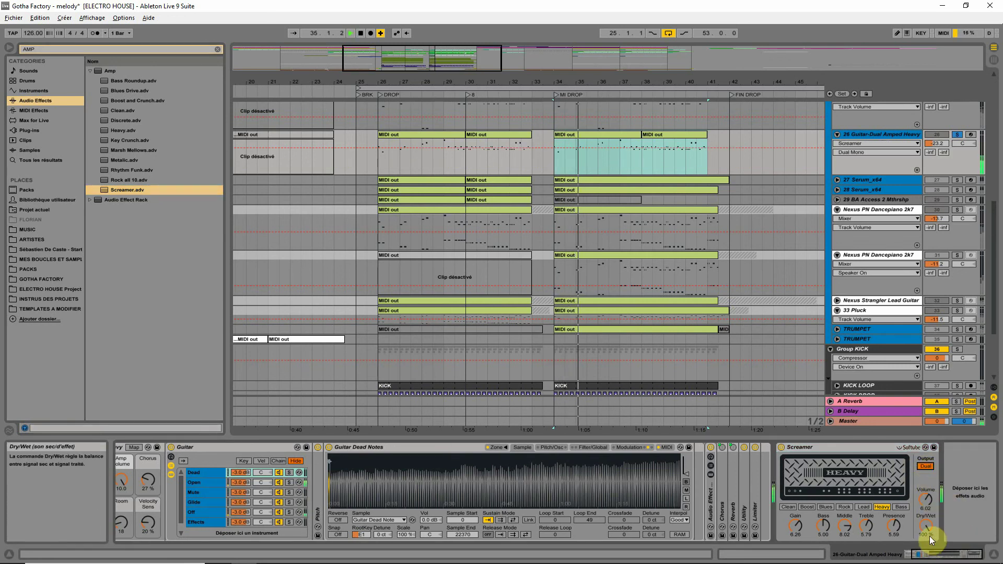
click(781, 447)
click(781, 448)
- Audition the Screamer amp's Lead, Rock, Blues, Boost, Clean and Bass types on the soloed guitar, settling on Blues
click(863, 506)
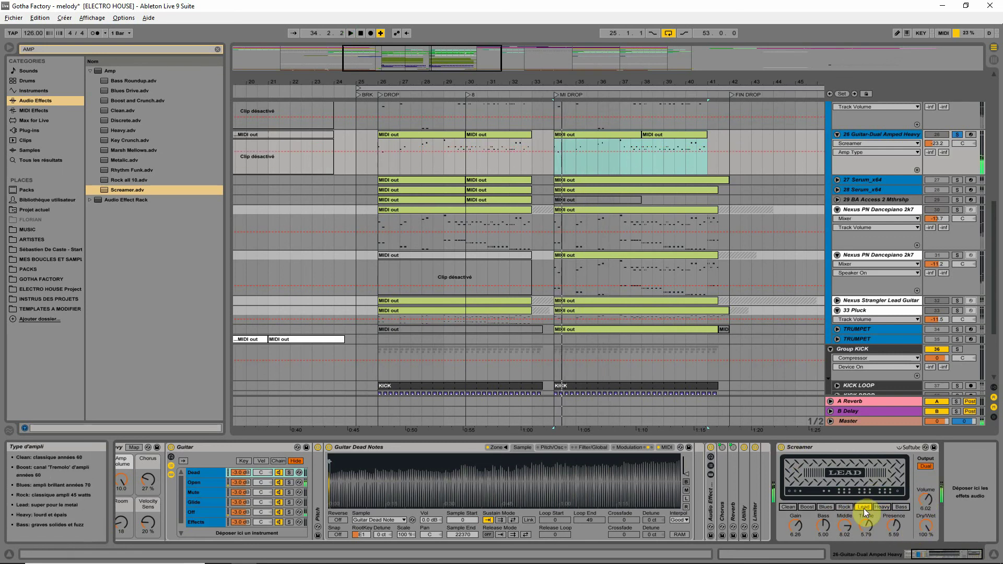
click(848, 507)
click(825, 508)
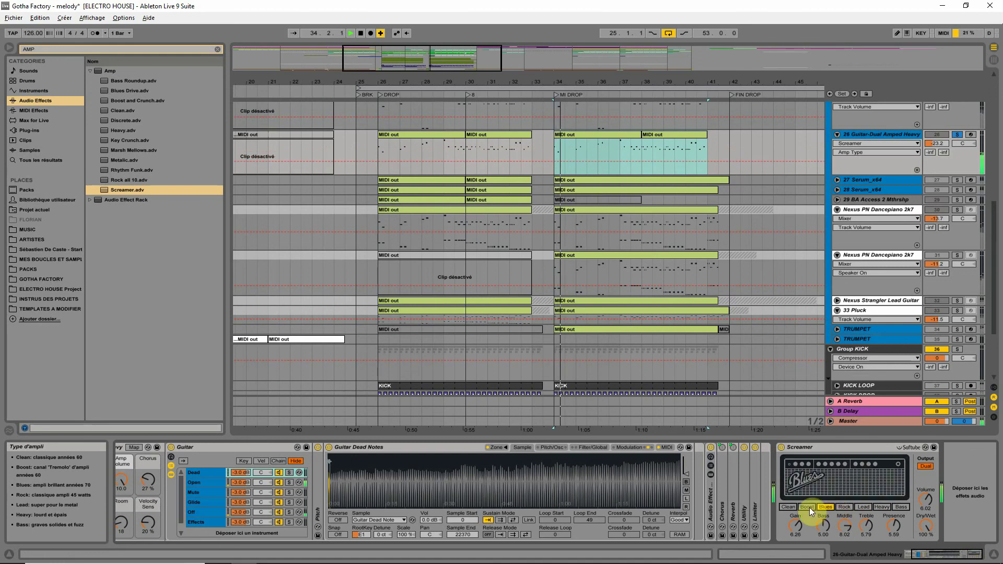
click(808, 507)
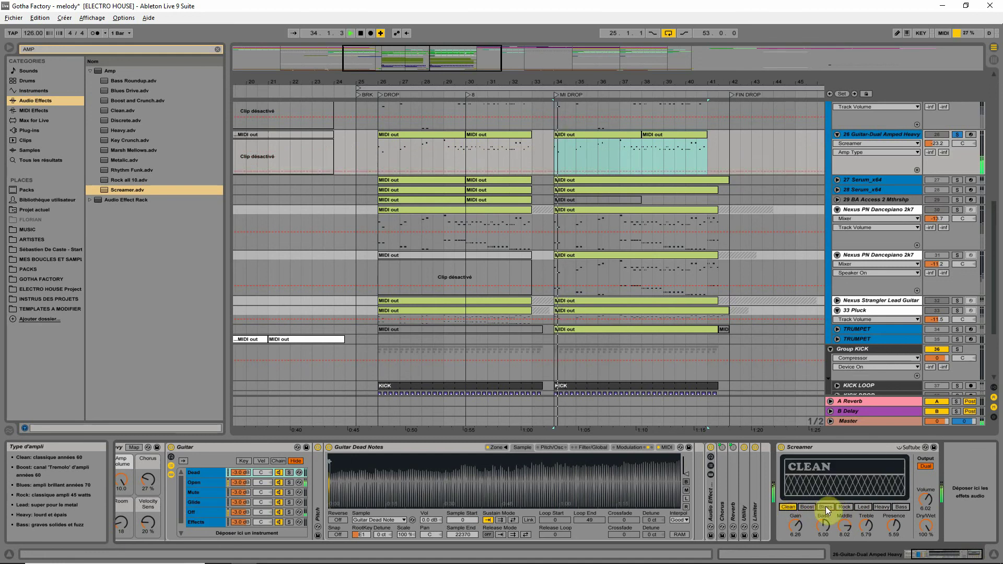
click(826, 506)
click(899, 506)
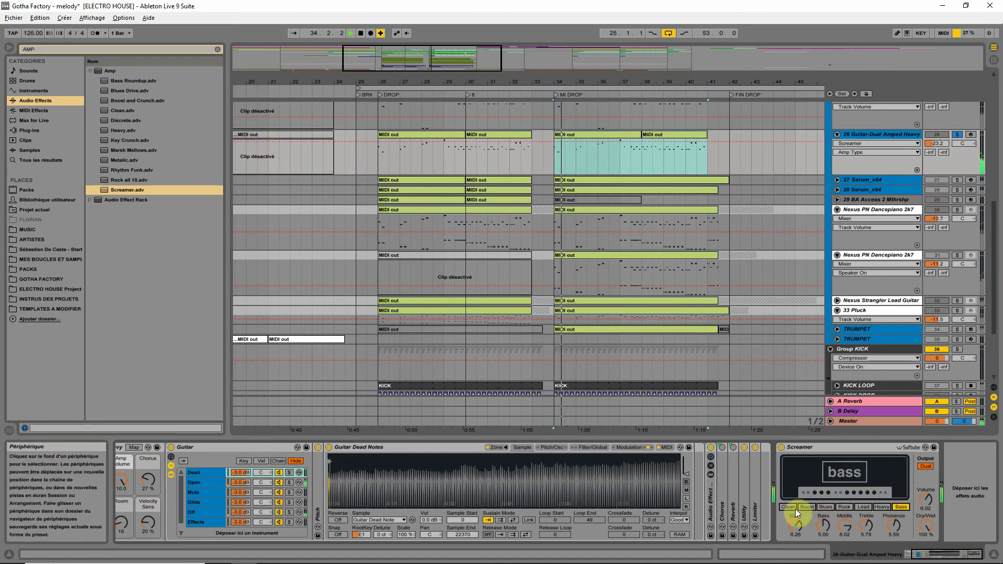
click(828, 507)
- Unsolo the guitar, try the Screamer amp's Heavy and Bass types in the full mix at different Volume levels, and bypass the amp
click(956, 135)
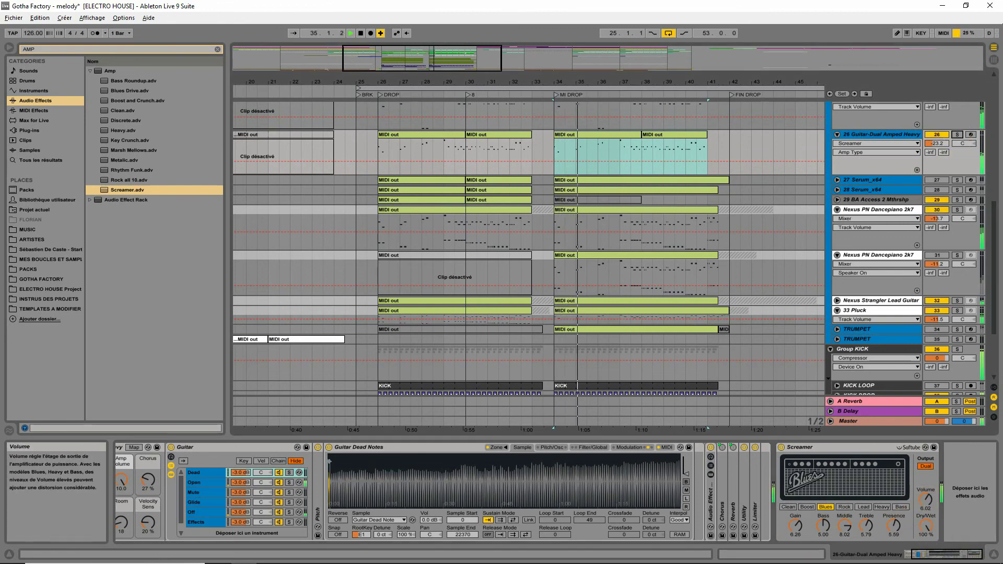
drag(926, 498, 926, 517)
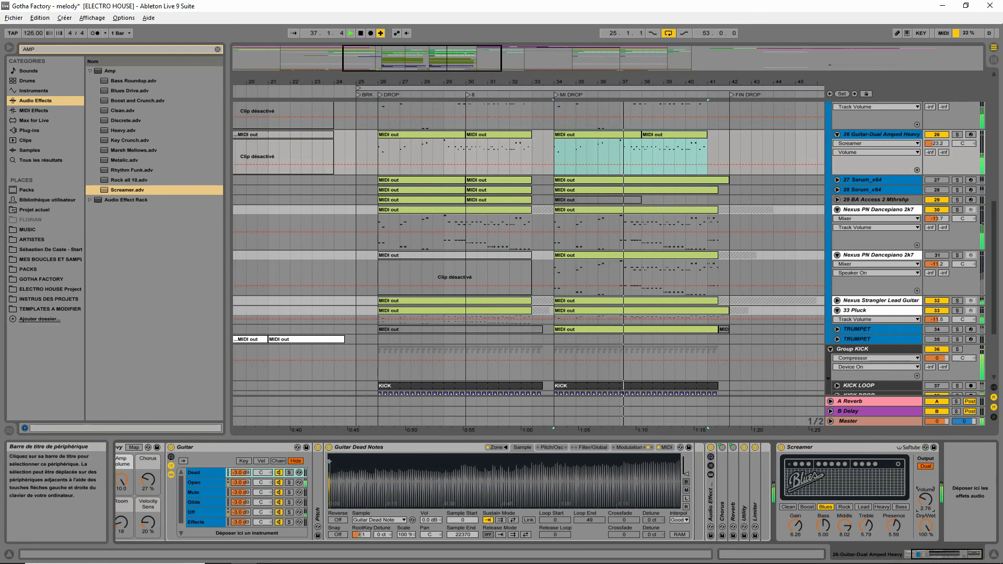
click(882, 506)
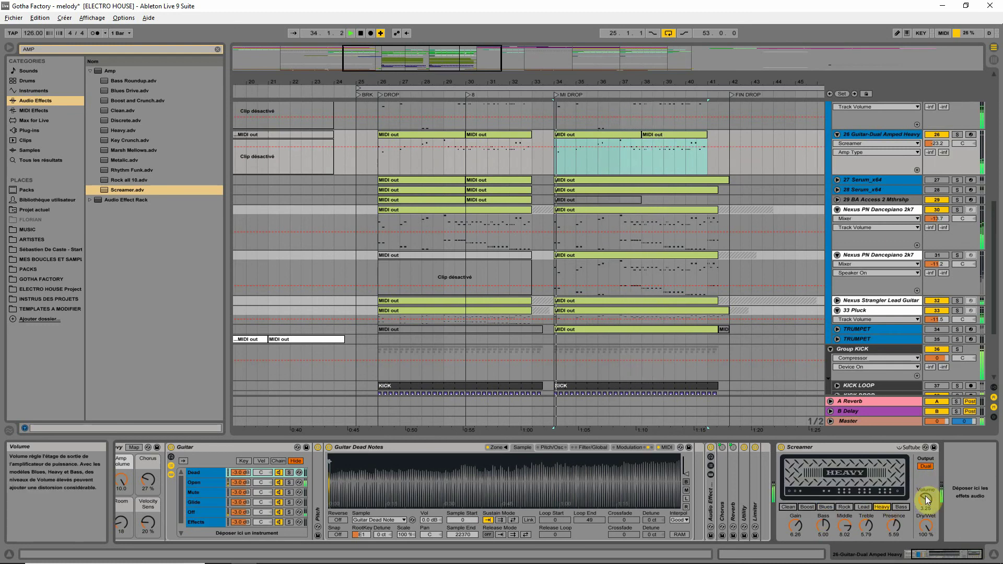
drag(925, 498, 926, 472)
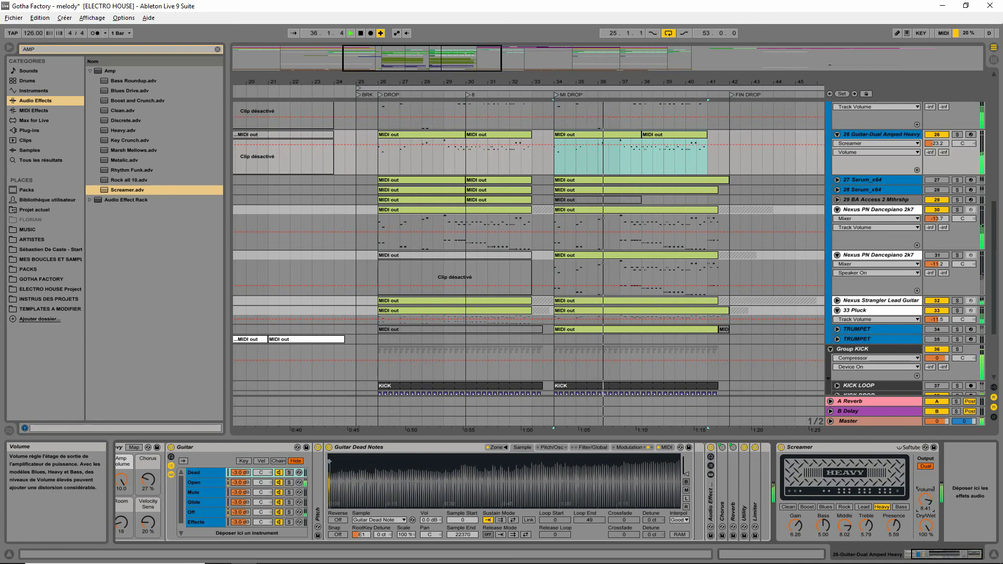
click(902, 507)
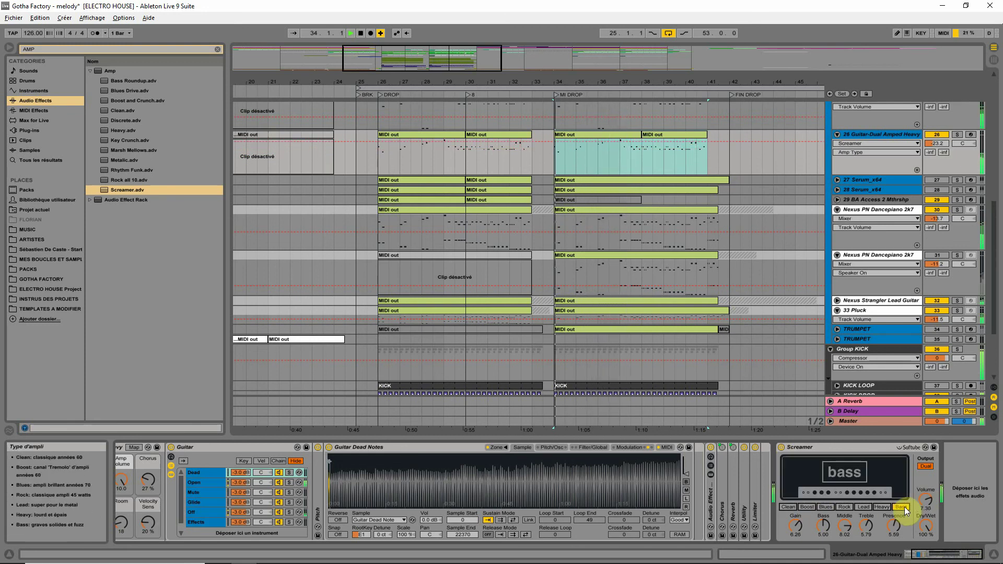
click(808, 447)
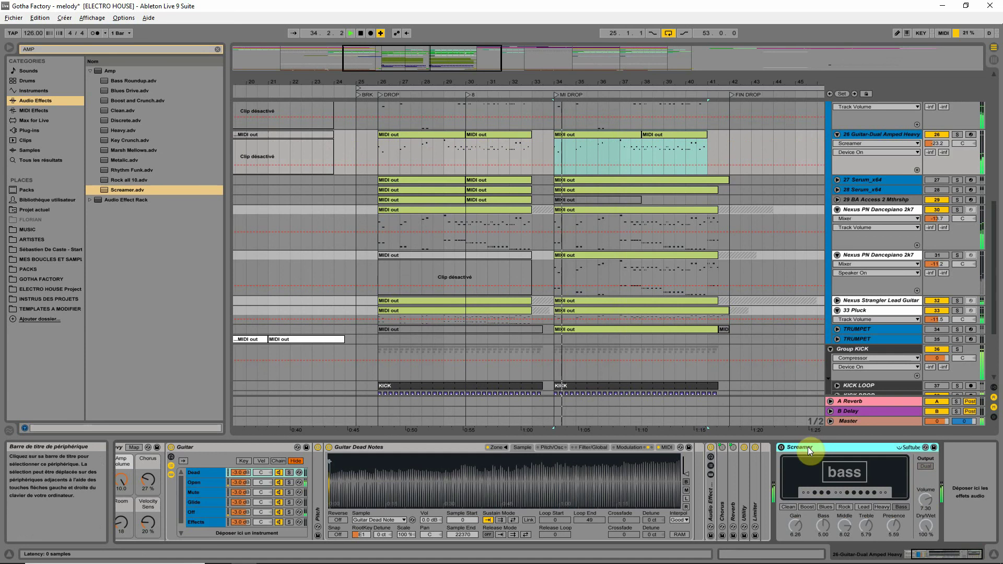
- Replace the guitar's Screamer amp with the Metalic preset and listen to it in the full mix
click(109, 161)
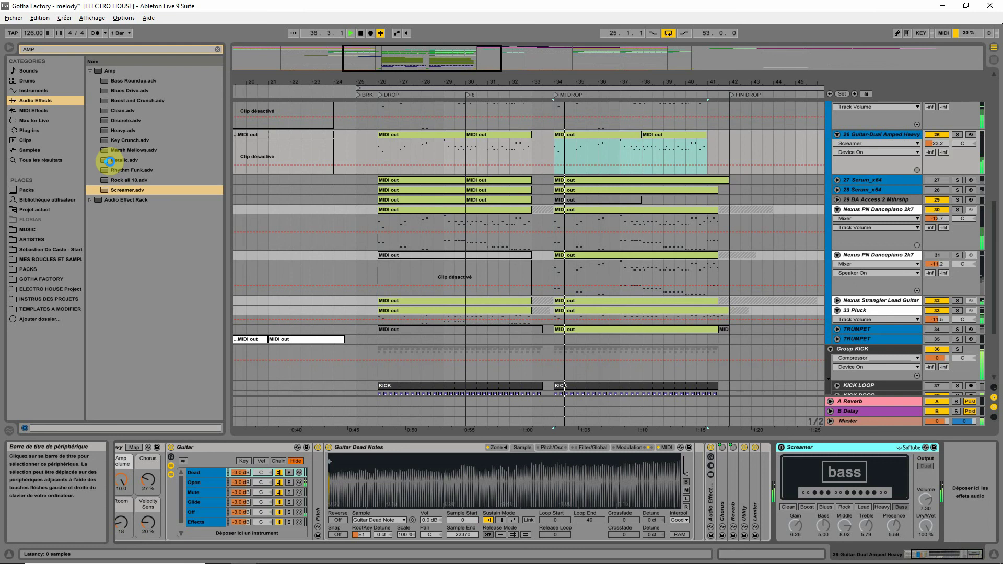
double_click(109, 161)
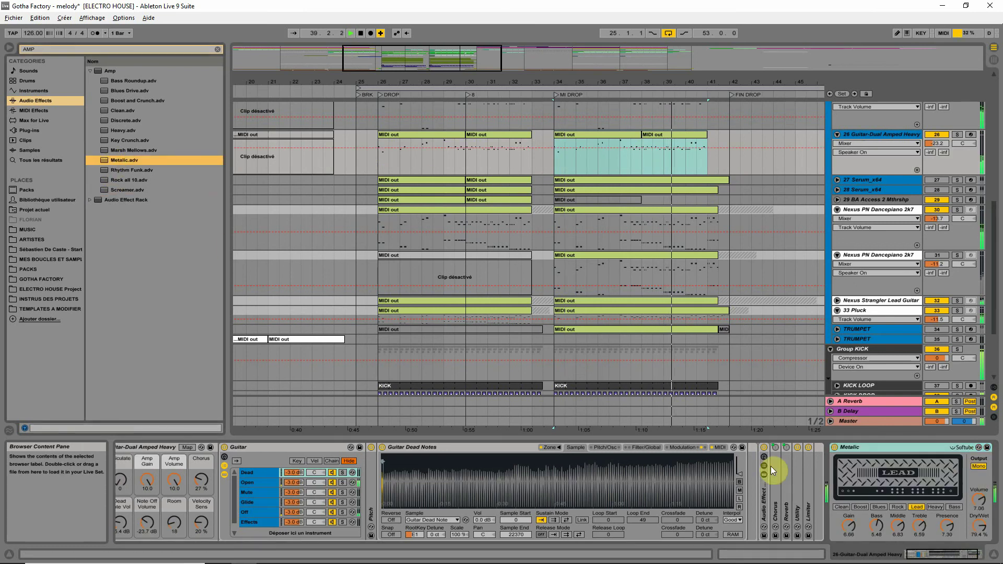
click(951, 560)
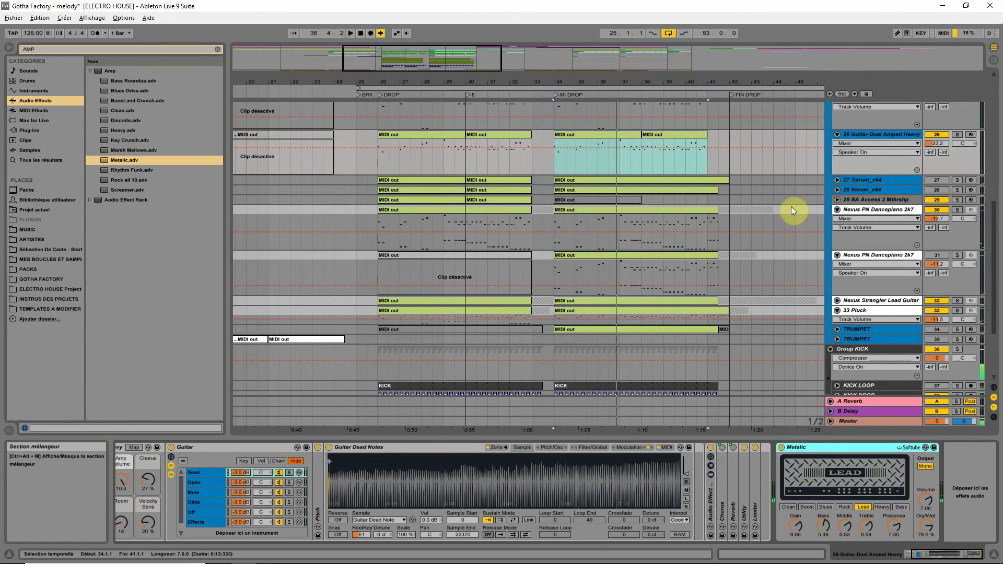
- Select all the layering tracks and fold them together in the arrangement
key(ctrl+a)
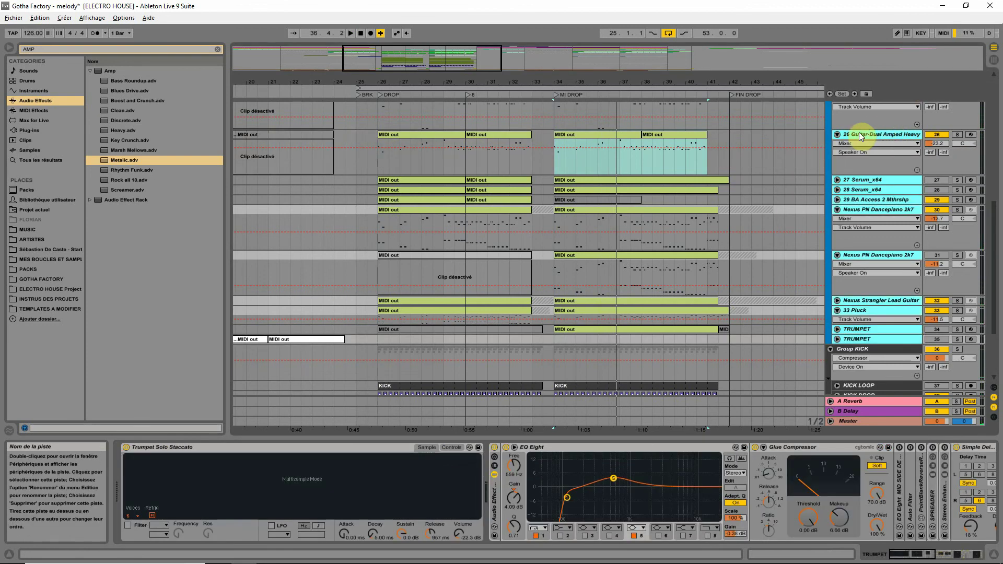
click(837, 135)
scroll(914, 210, up, 1)
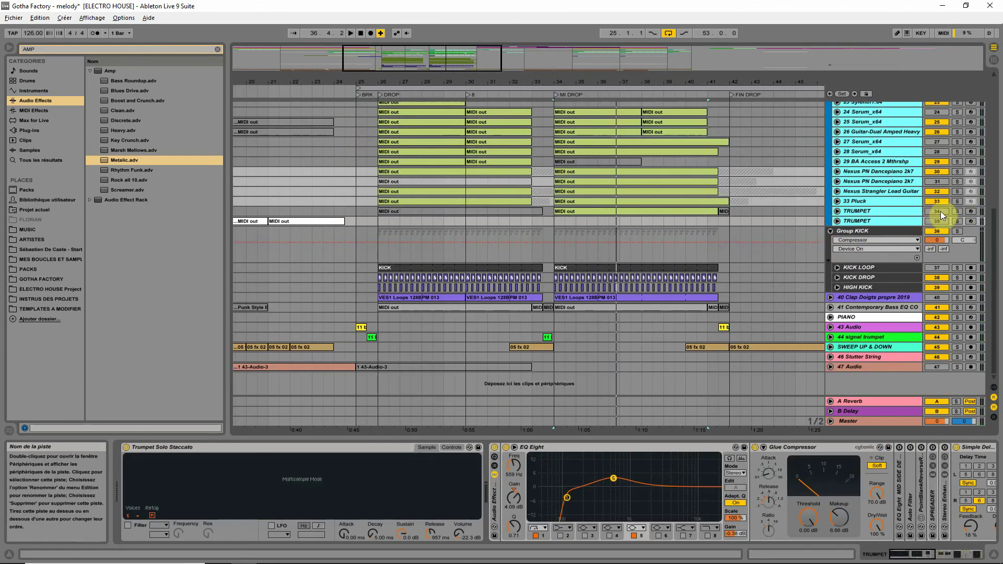
scroll(940, 211, up, 2)
- Select the Nexus Strangler Lead Guitar track alone, solo it and play it from MI DROP
click(957, 213)
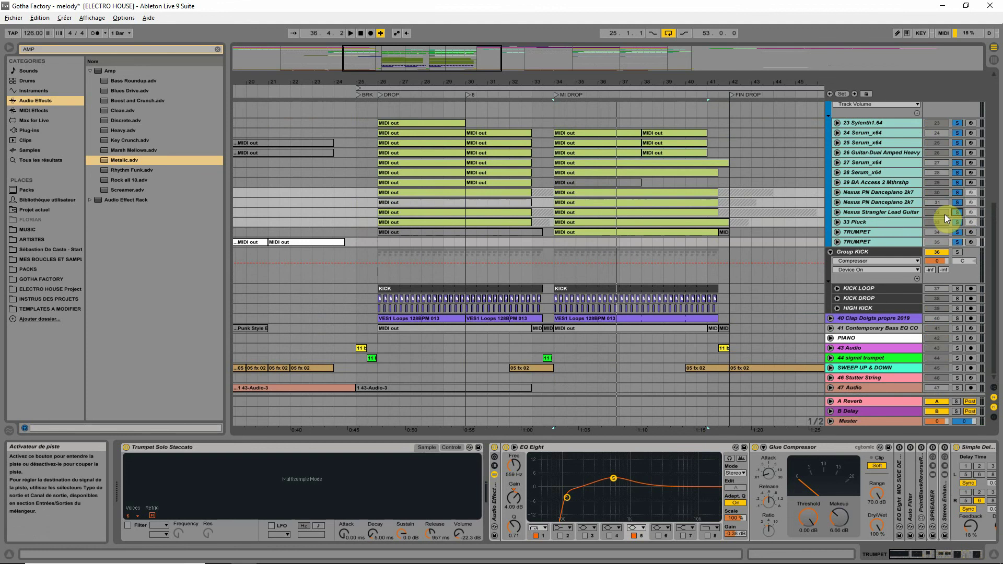
click(956, 212)
click(906, 211)
key(space)
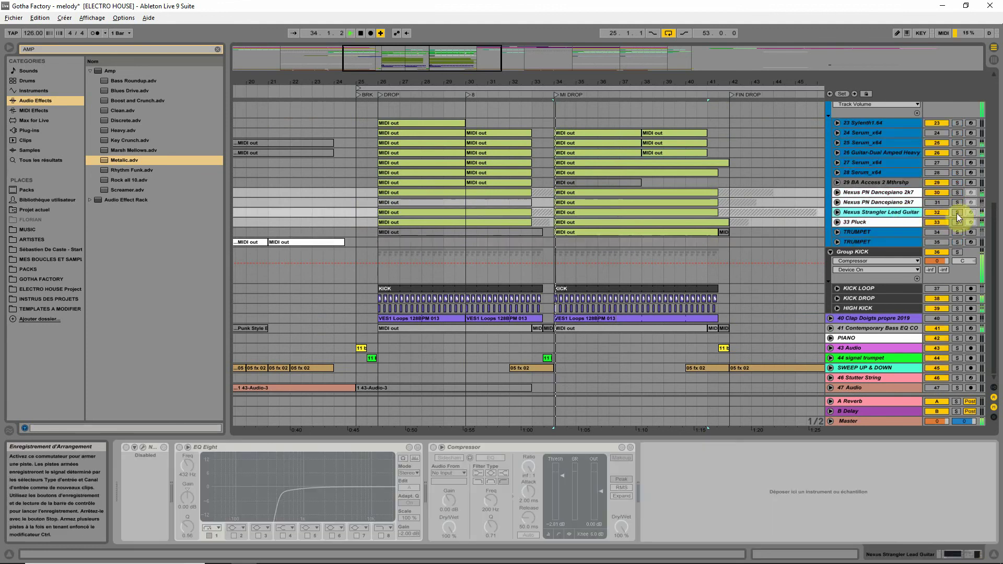
click(957, 212)
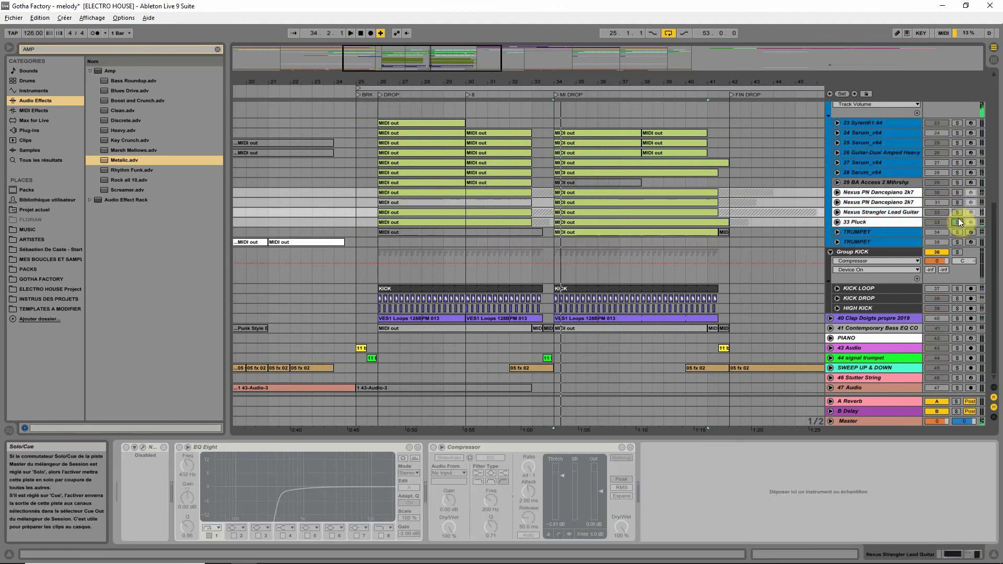
key(space)
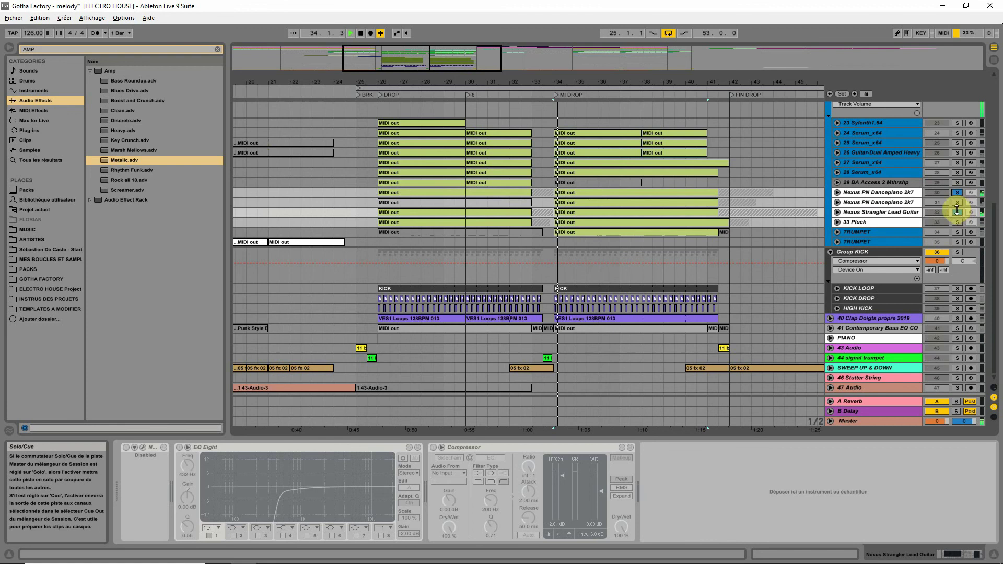
- Solo Nexus PN Dancepiano track 30 alongside the lead guitar, unfold it, set its volume to -17.6 dB and compare the layers
click(957, 192)
click(836, 192)
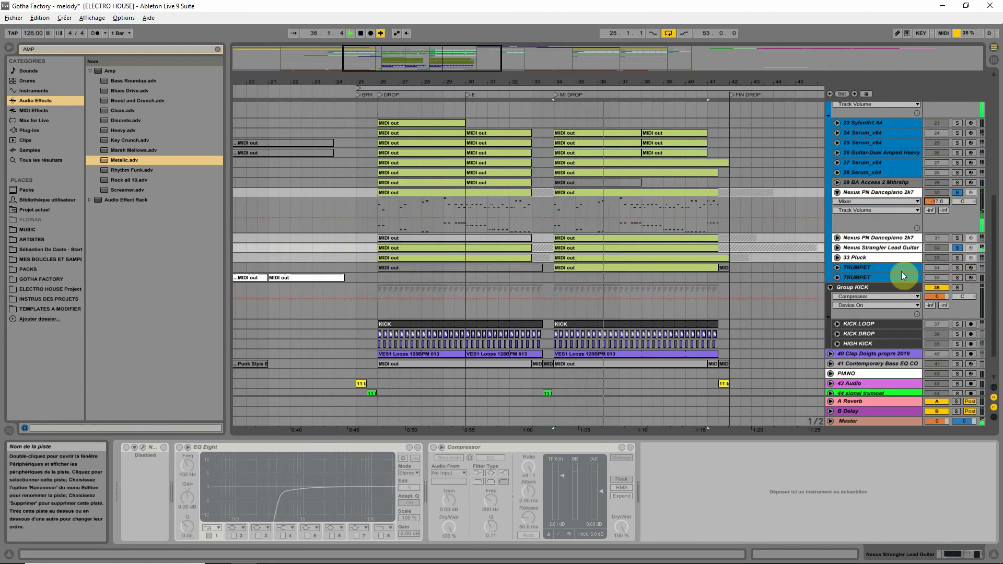
click(958, 258)
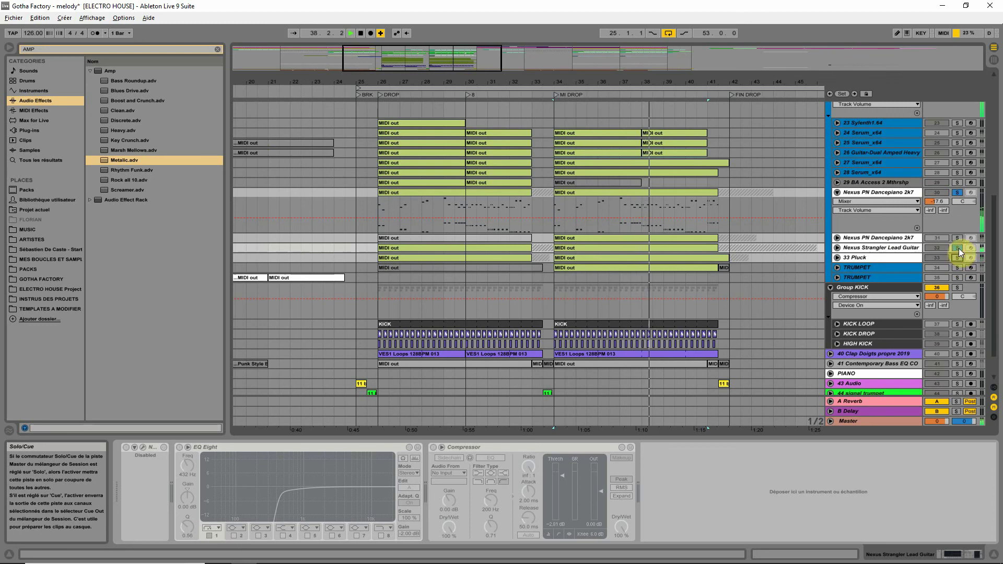
click(956, 192)
click(958, 193)
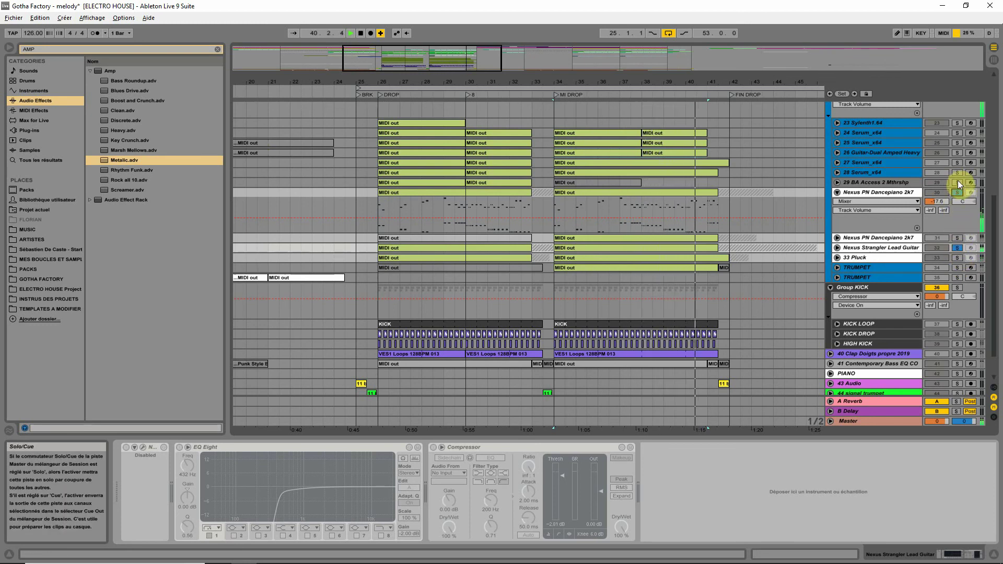
- Select 29 BA Access 2 Mthrshp's clip at bar 30, play from there and solo the track with the other layers
key(space)
click(511, 181)
key(space)
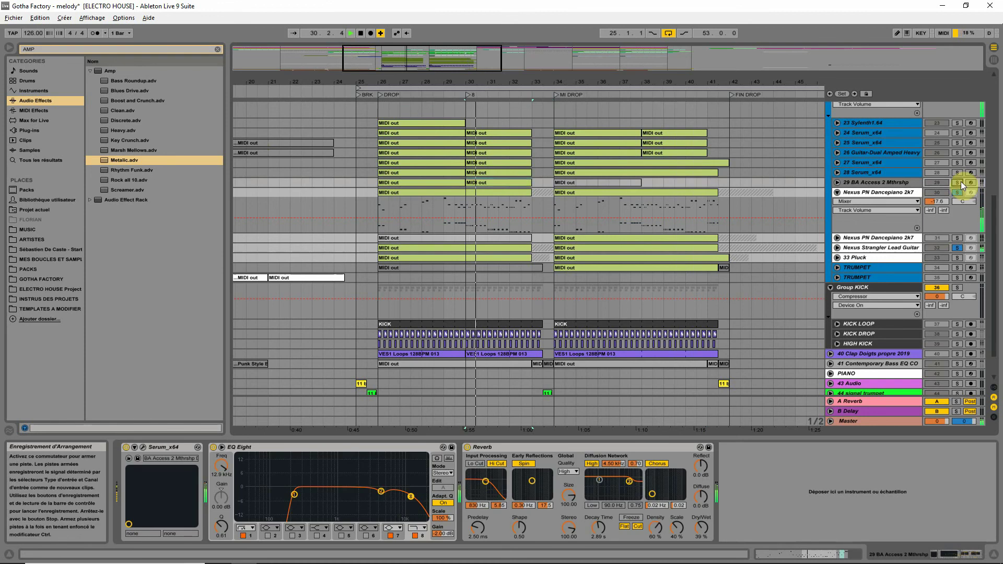
click(960, 183)
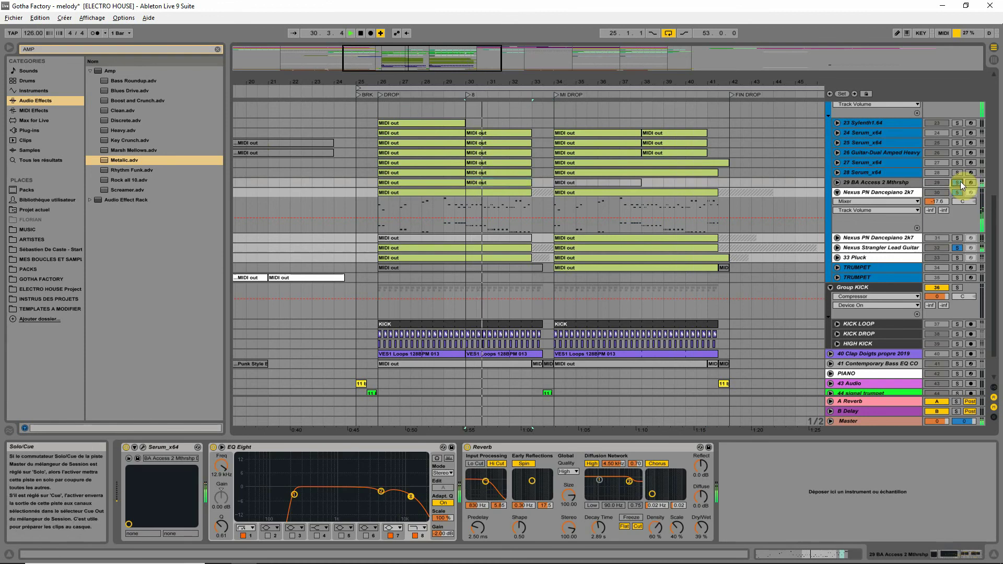
- Copy 29 BA Access 2 Mthrshp's DROP clips to MI DROP and set its volume to -19.3 dB while playing from DROP
click(837, 182)
drag(467, 192, 569, 193)
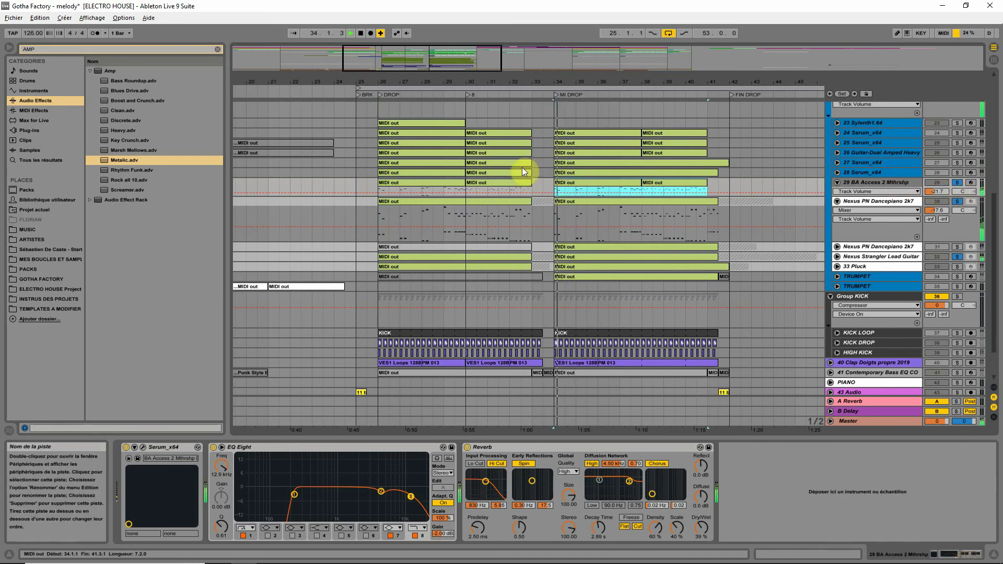
click(402, 184)
key(space)
key(space)
drag(941, 192, 944, 191)
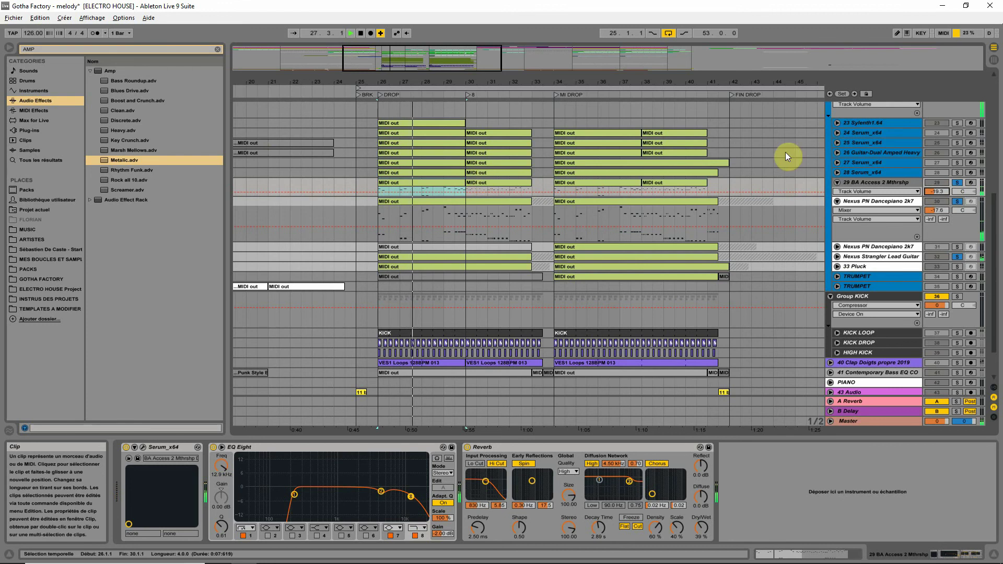
- Unfold 26 Guitar-Dual Amped Heavy, replay from DROP and copy the 29 BA Access 2 Mthrshp clip from bar 26 to bar 34
click(837, 152)
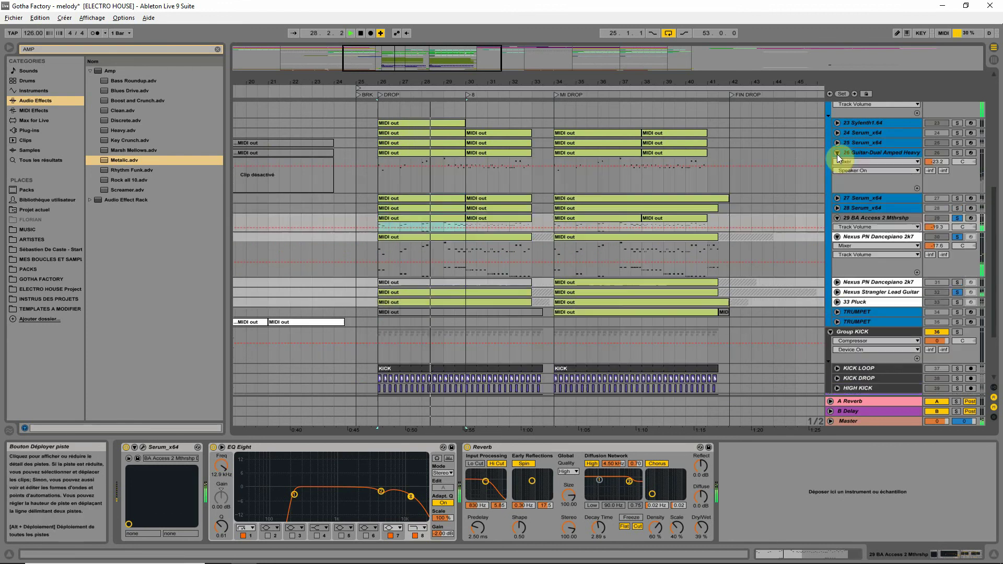
click(425, 155)
key(space)
key(space)
click(427, 225)
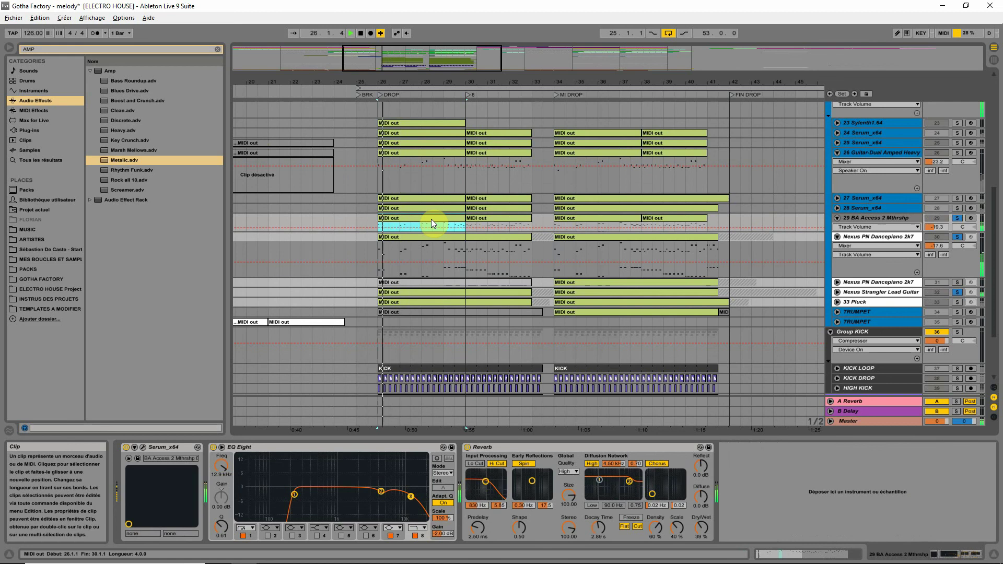
drag(431, 224, 607, 232)
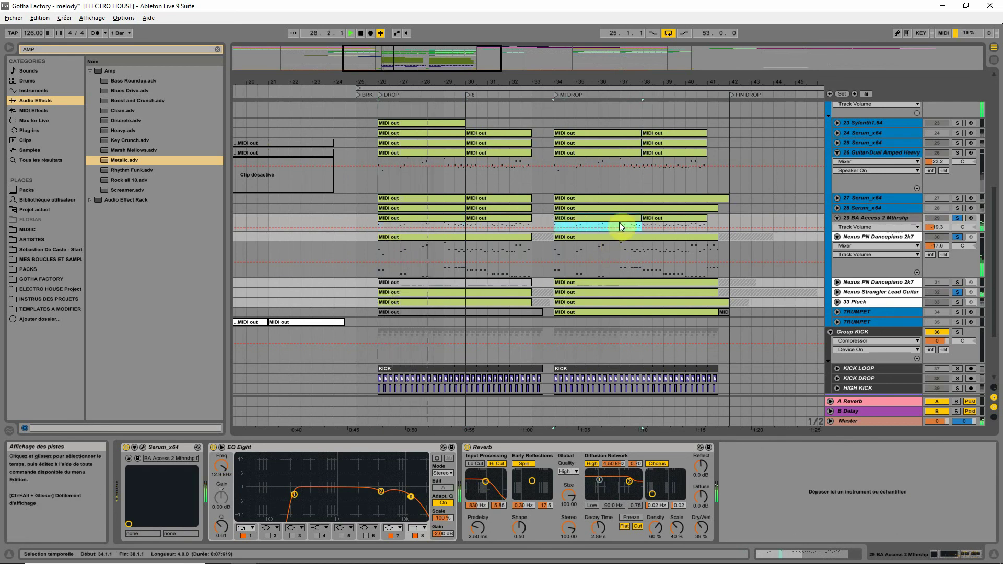
- Compare the full mix with 29 BA Access 2 Mthrshp soloed while playback runs into MI DROP
click(956, 218)
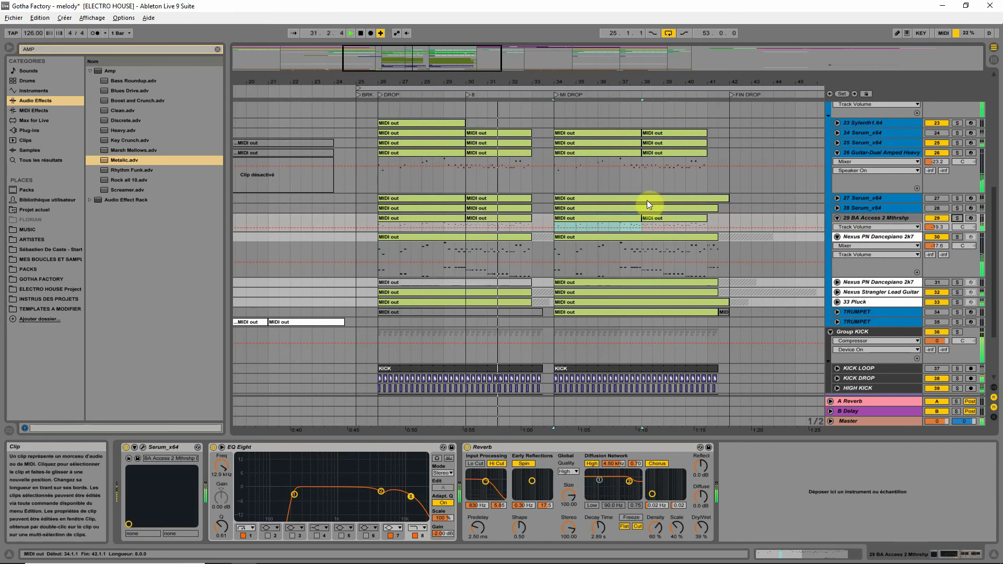
scroll(647, 200, up, 3)
scroll(757, 244, down, 5)
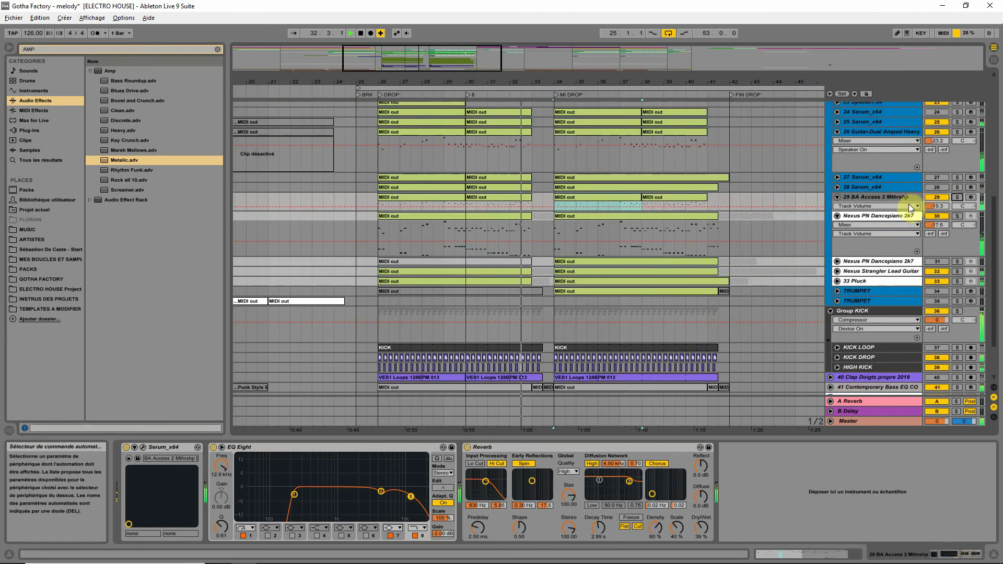
scroll(955, 200, up, 5)
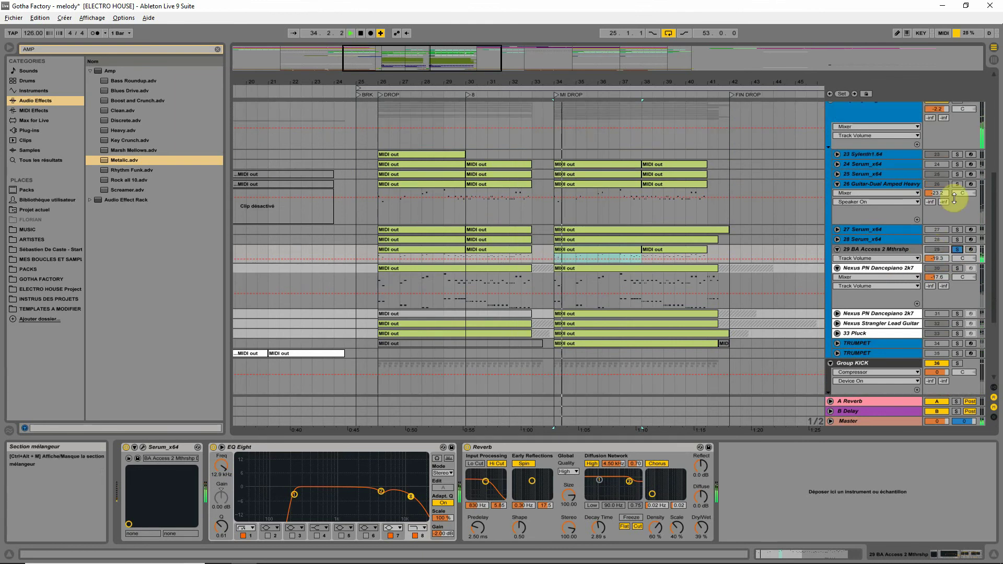
- Solo 26 Guitar-Dual Amped Heavy and delete the Metalic amp from its device chain
click(958, 185)
click(895, 185)
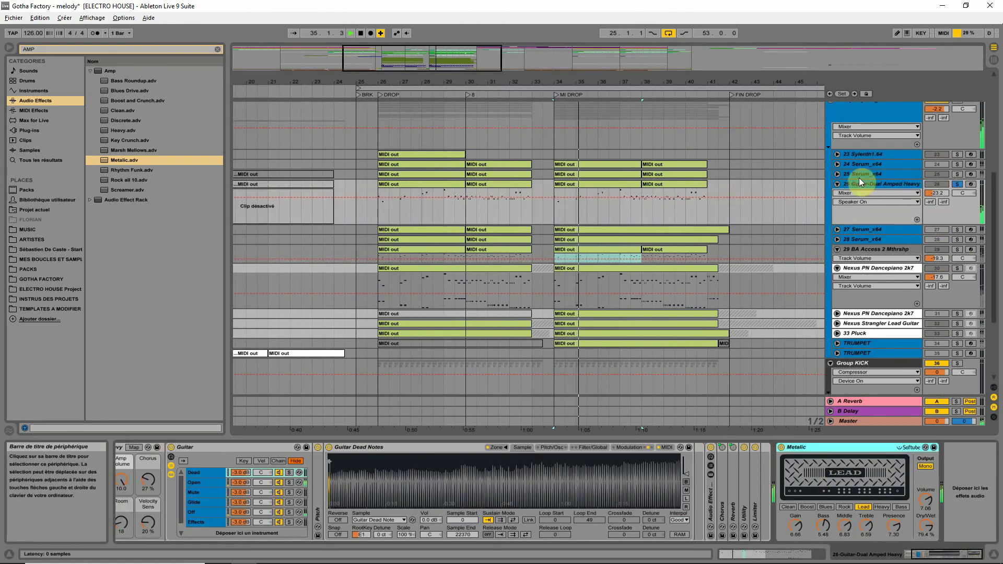
click(845, 210)
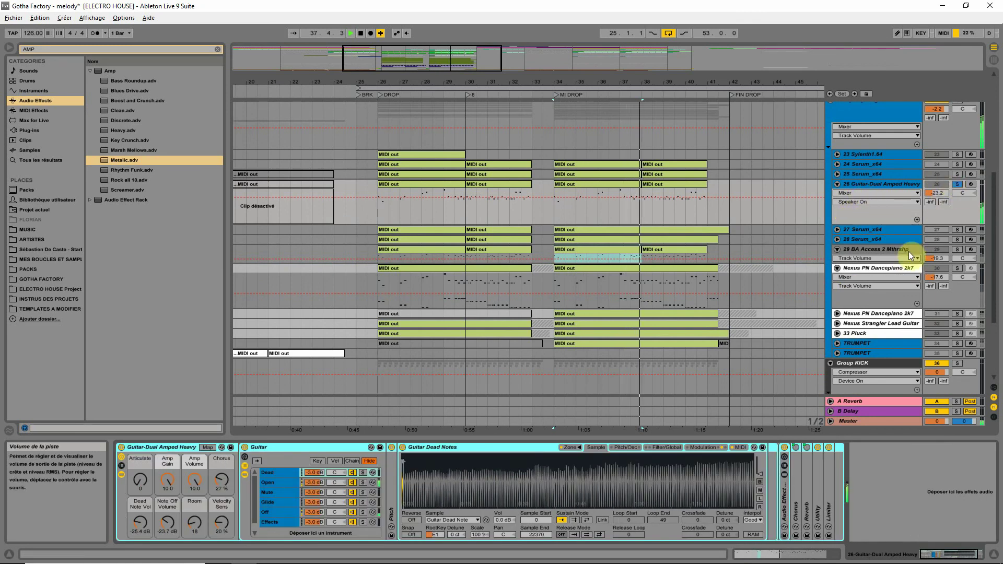
click(870, 183)
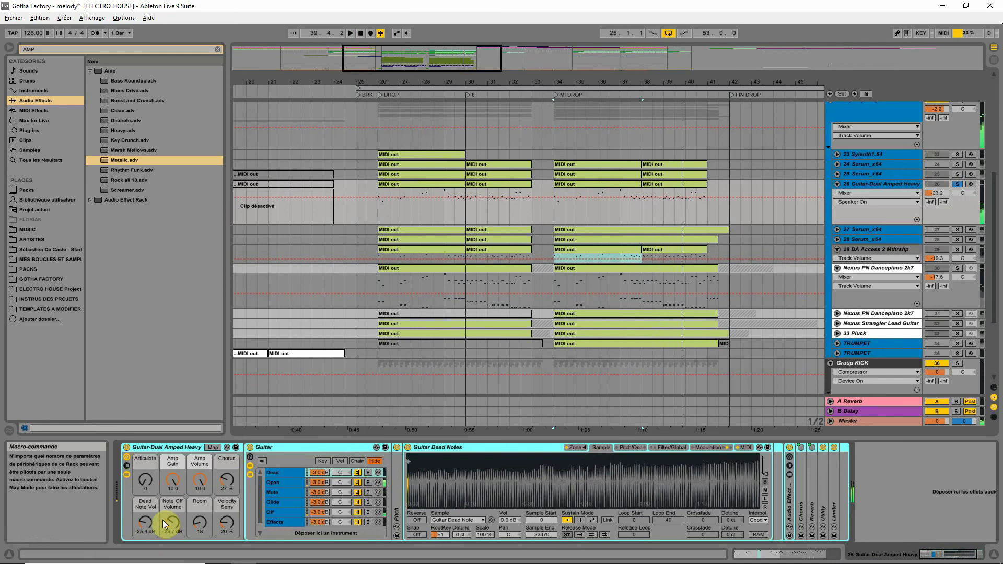
- Set the guitar rack's Dead Note Vol macro to -21.8 dB and replay from MI DROP
mouse_move(146, 522)
mouse_down()
mouse_move(146, 496)
mouse_move(145, 519)
mouse_up()
key(space)
key(space)
key(space)
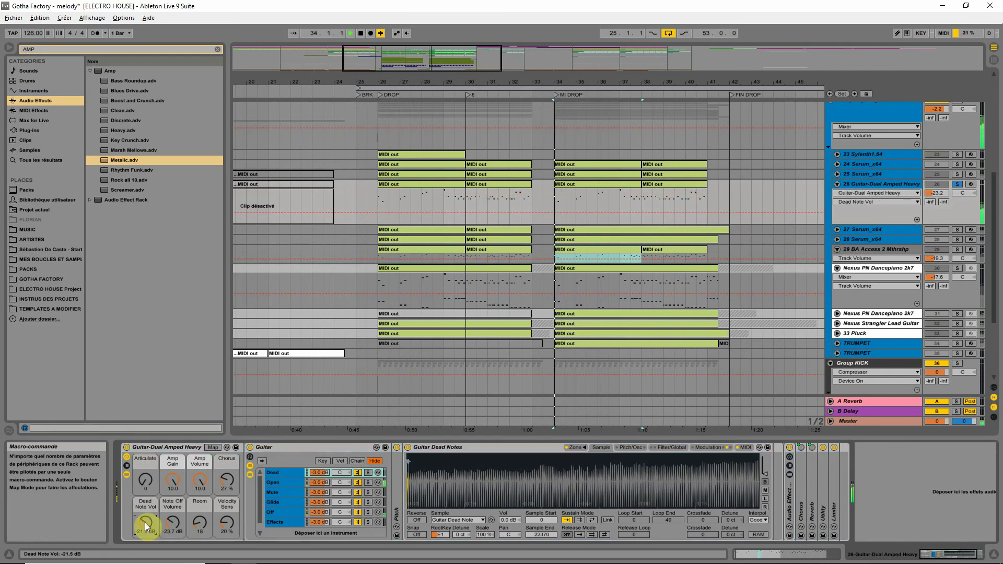
- Try the guitar rack's Amp Gain macro while repeatedly restarting playback from MI DROP
click(165, 484)
mouse_move(165, 485)
mouse_down()
mouse_move(166, 541)
mouse_move(165, 485)
mouse_up()
key(space)
key(space)
key(space)
key(space)
key(space)
key(space)
key(space)
key(space)
key(space)
key(space)
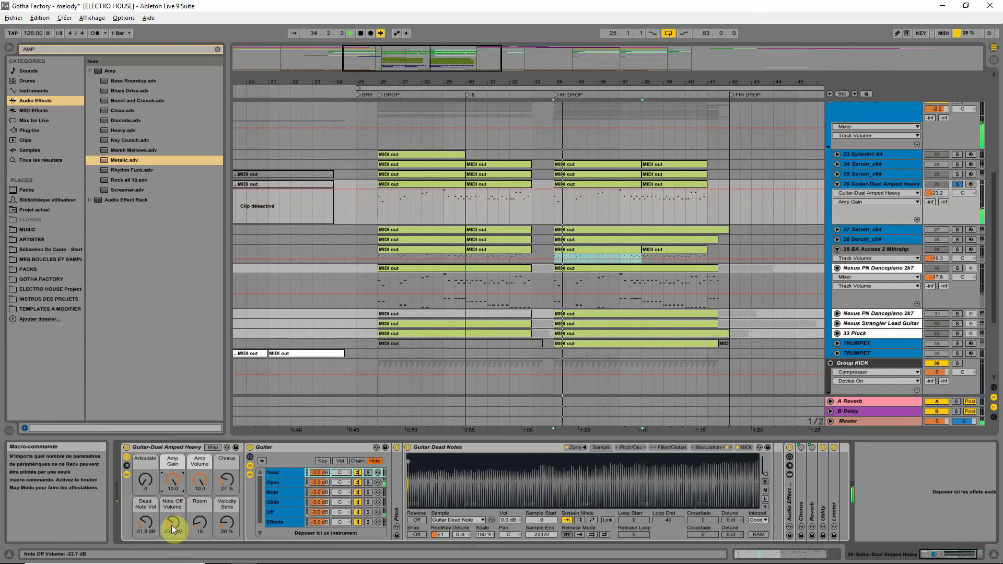
- Set the guitar rack's Note Off Volume macro to -25.6 dB while replaying the start of MI DROP
key(space)
key(space)
key(space)
mouse_move(171, 525)
mouse_down()
mouse_move(171, 511)
mouse_move(171, 540)
mouse_up()
key(space)
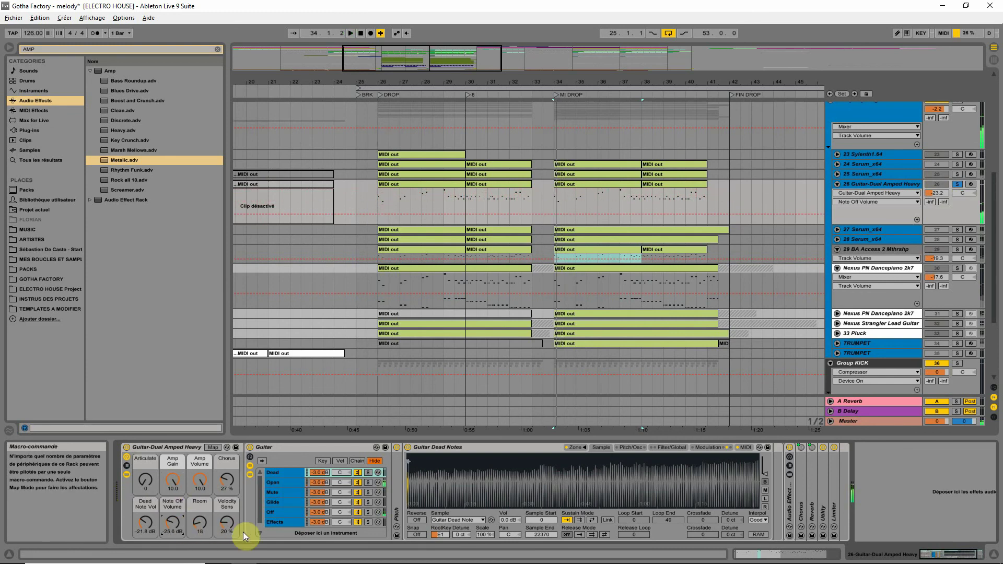
- Search all browser results for EQ and add EQ Eight at the end of the guitar's device chain
click(899, 493)
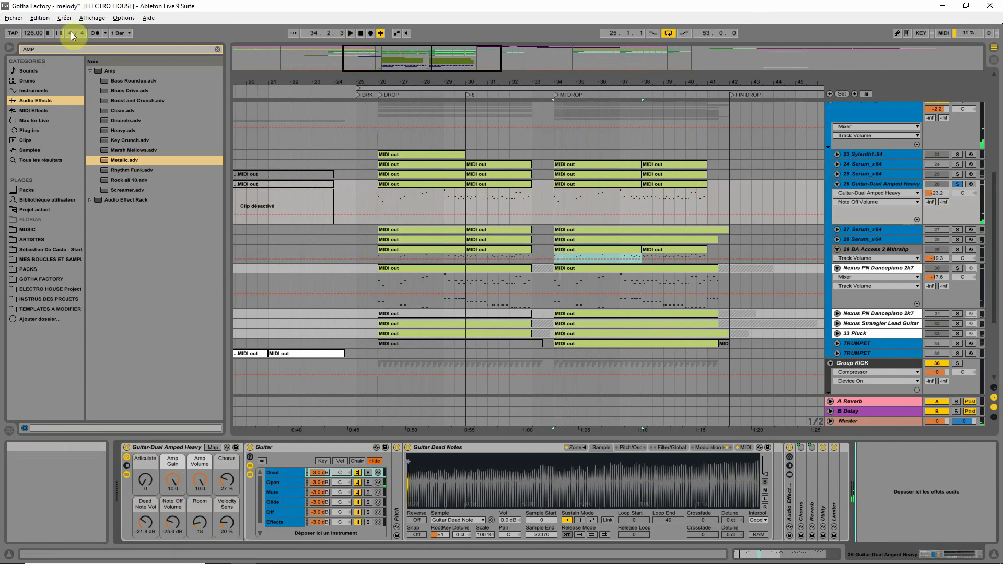
click(50, 158)
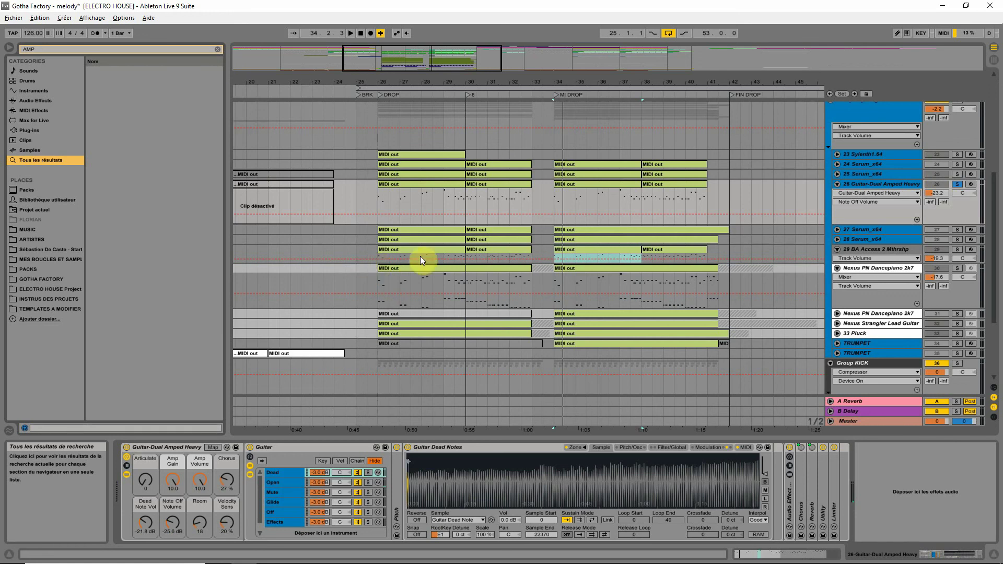
key(ctrl+f)
text(EQ)
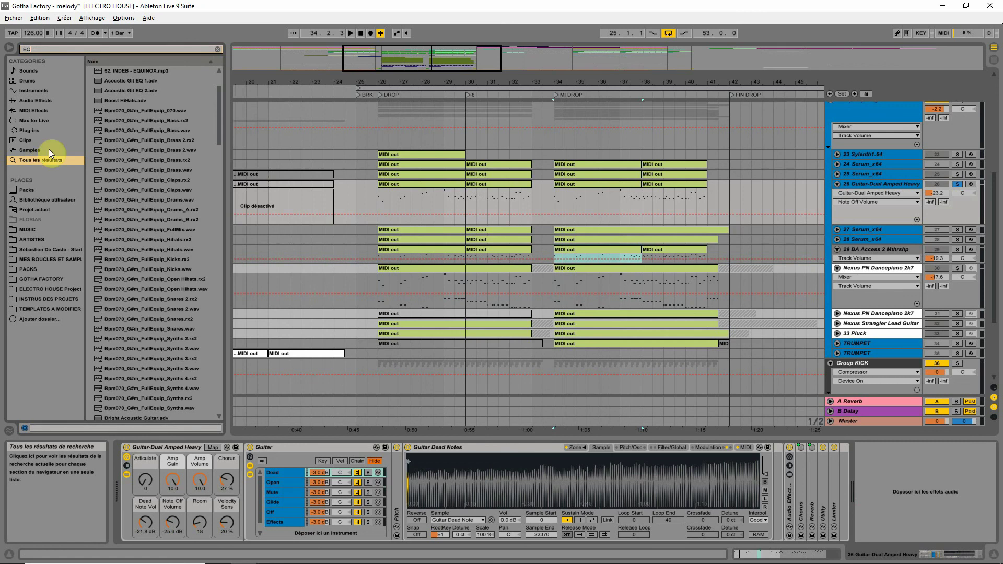
drag(110, 70, 914, 490)
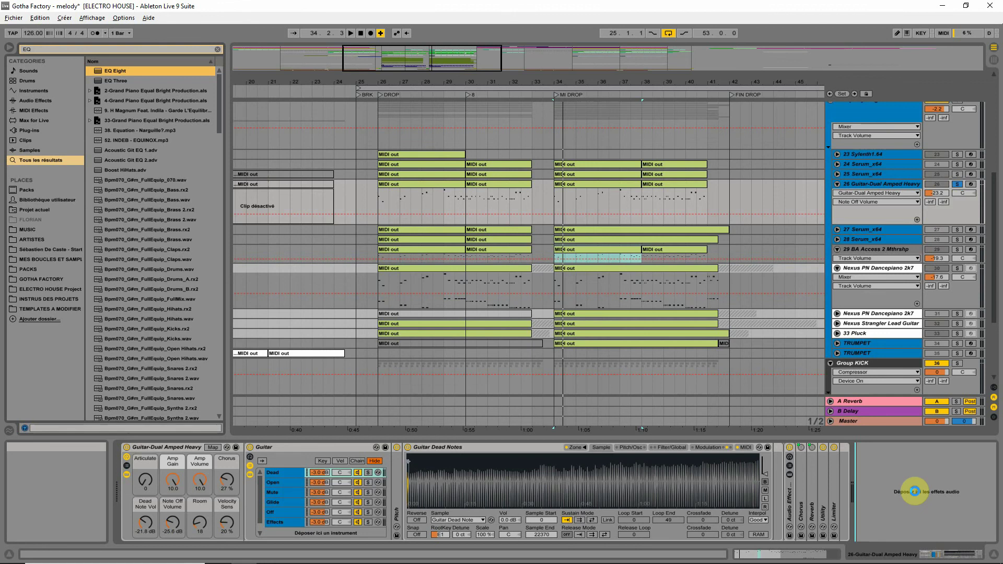
drag(914, 491, 915, 495)
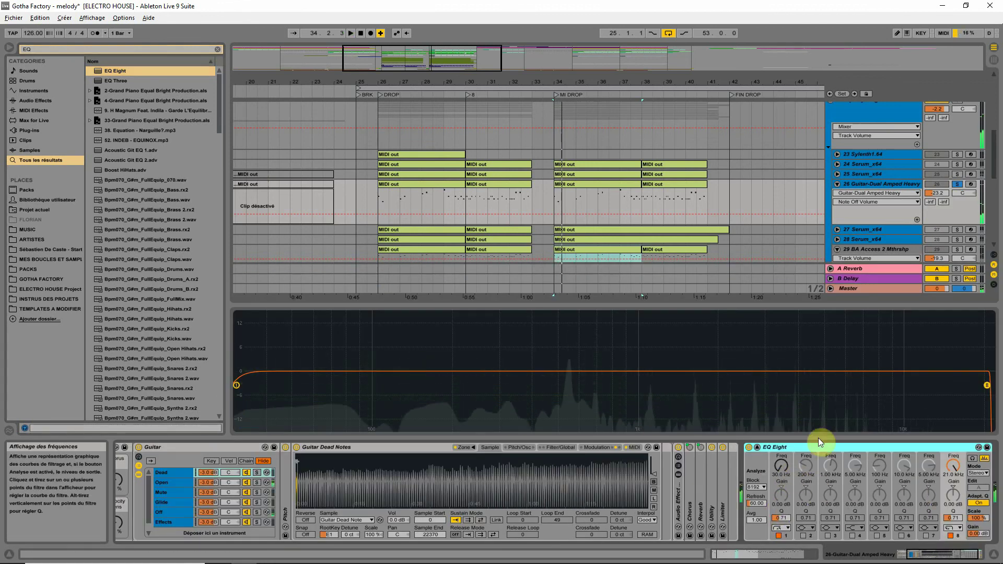
- Set the guitar EQ Eight's low-cut band to 578 Hz with a Q of 0.55 and replay MI DROP
mouse_move(244, 390)
drag(239, 387, 575, 391)
key(space)
key(space)
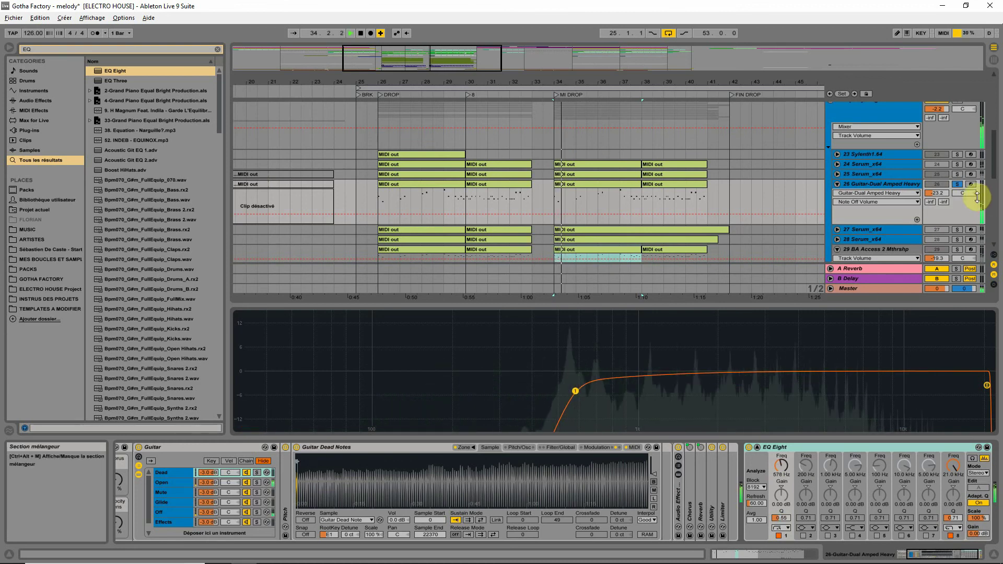
key(space)
- Unsolo the guitar, set its volume to -25.5 dB in the full mix and mute it for comparison
click(956, 184)
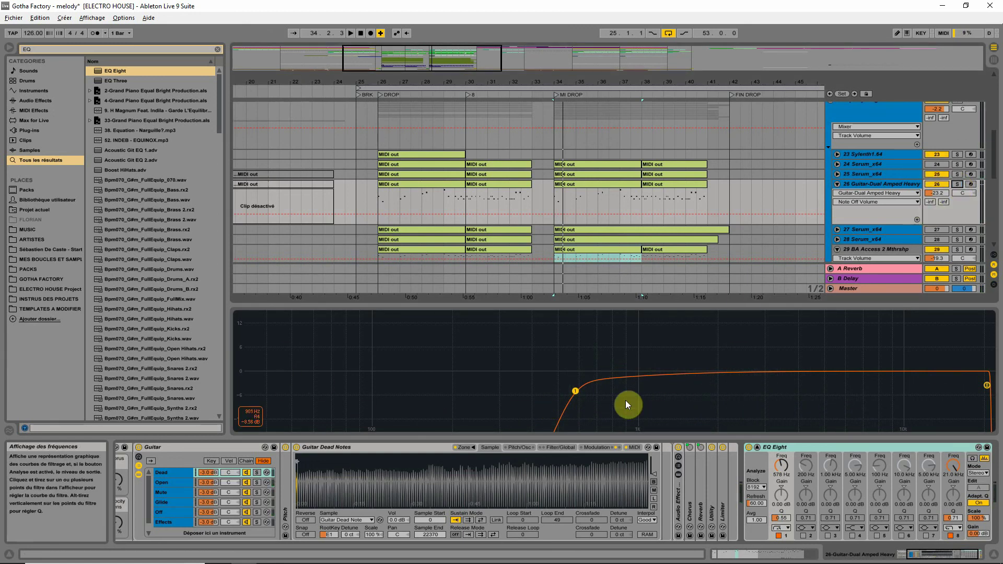
key(space)
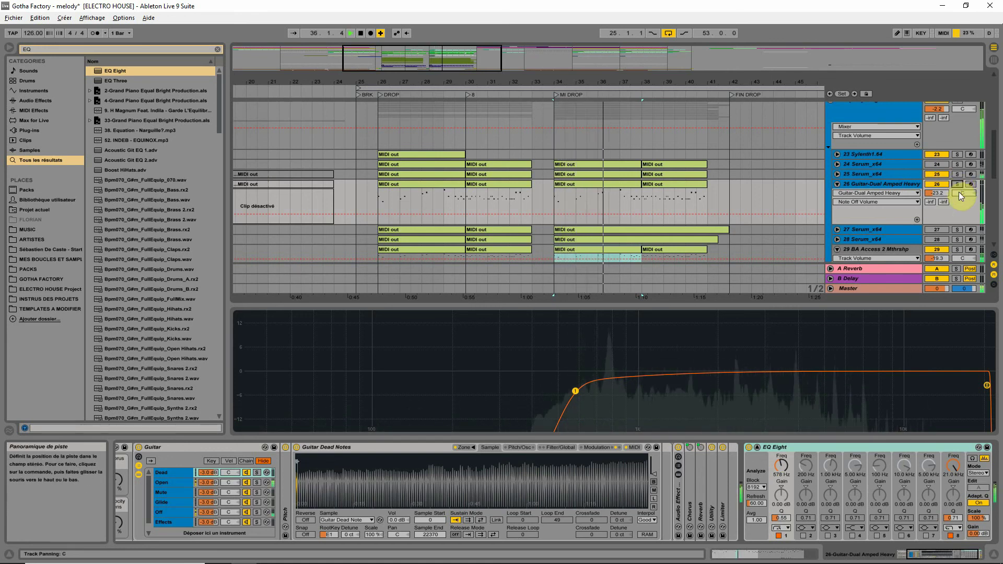
drag(944, 193, 945, 196)
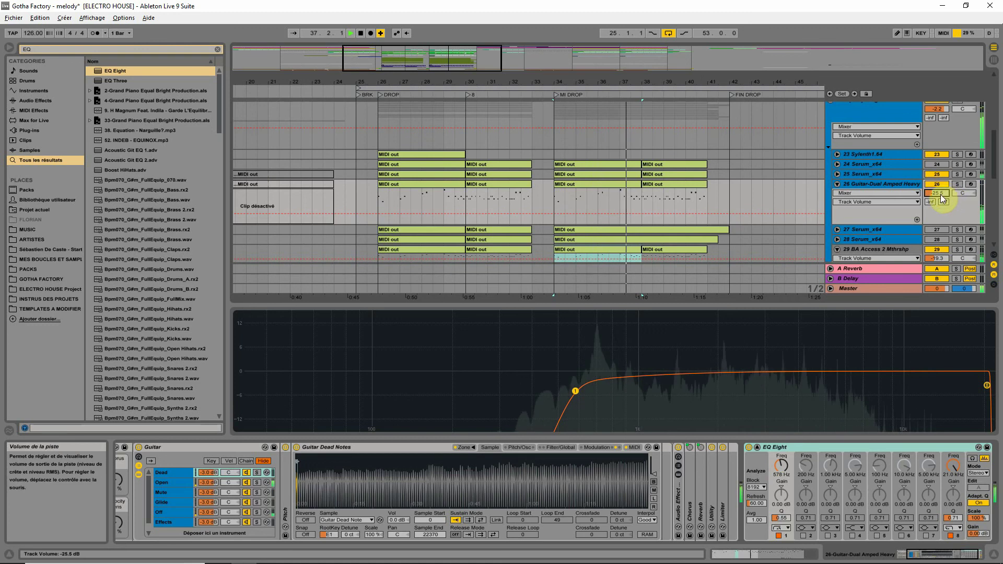
click(939, 184)
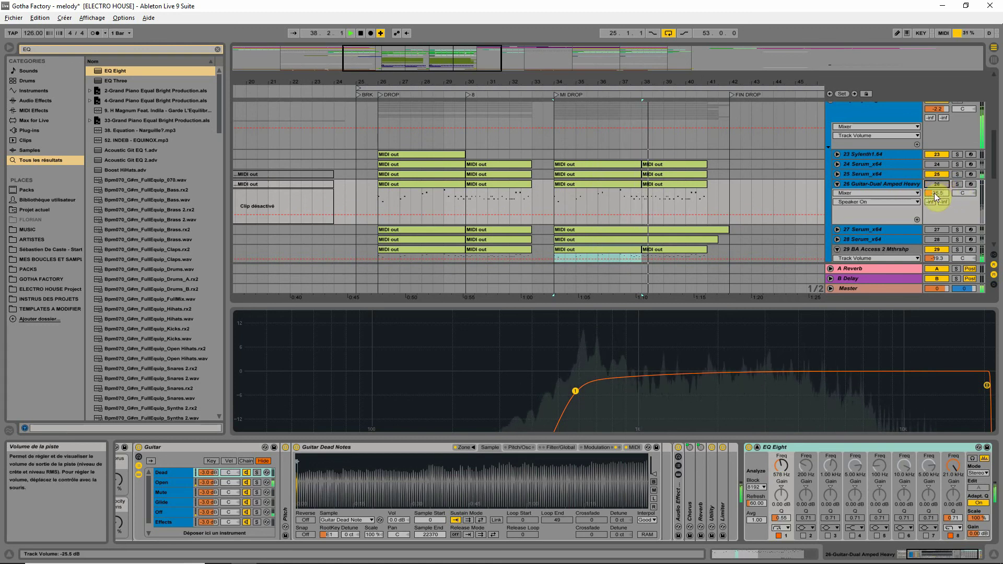
- Set 29 BA Access 2 Mthrshp's volume to -17.2 dB and replay MI DROP
scroll(776, 193, down, 5)
scroll(760, 208, down, 3)
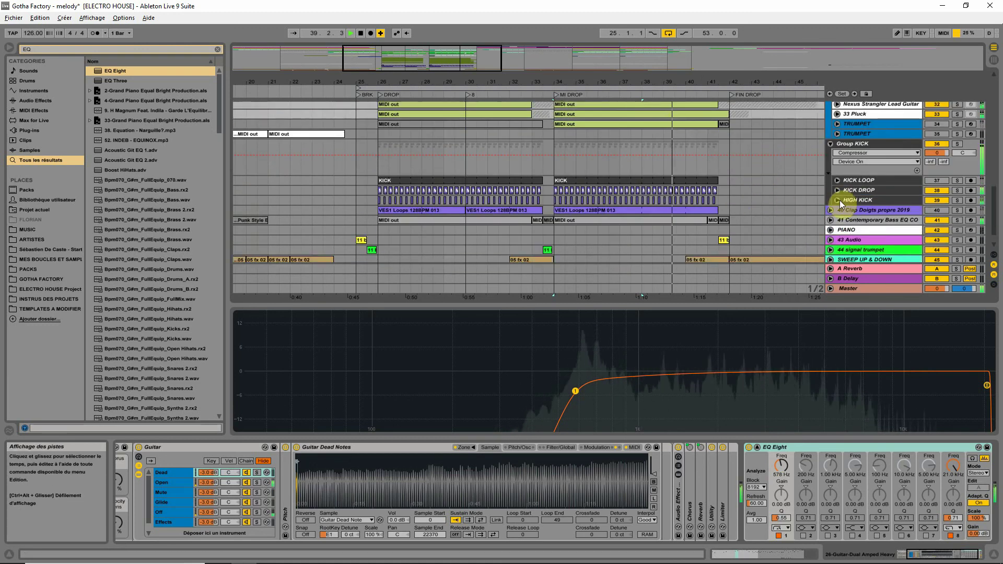
scroll(840, 203, up, 5)
drag(942, 170, 942, 173)
key(space)
key(space)
scroll(720, 196, up, 4)
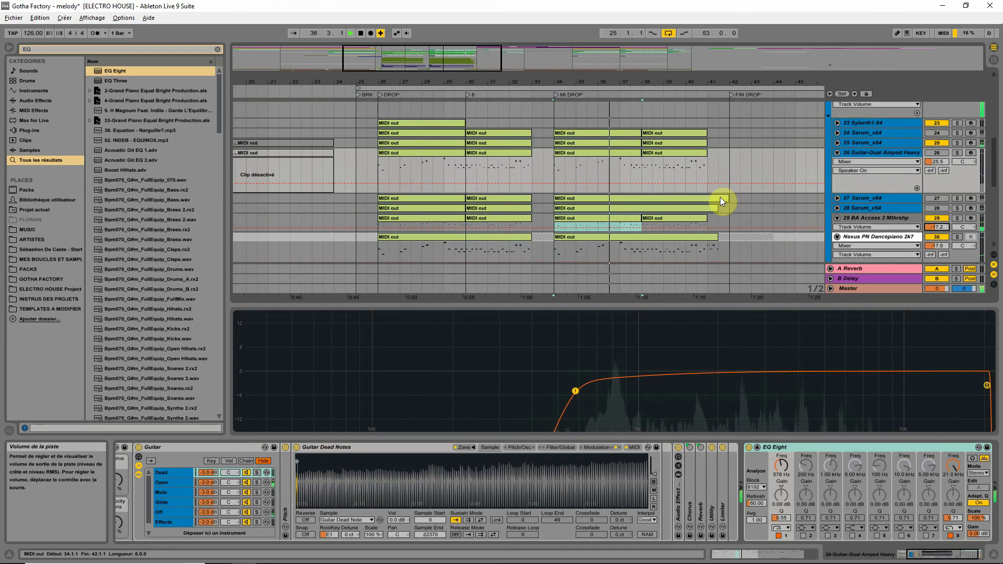
- Unmute 26 Guitar-Dual Amped Heavy and set its volume to -26.4 dB
click(932, 186)
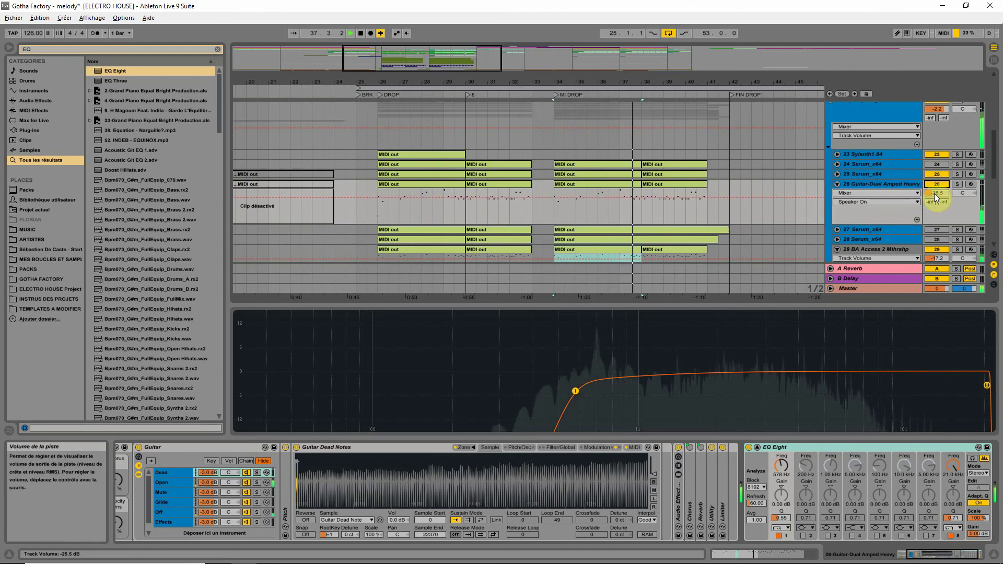
click(958, 185)
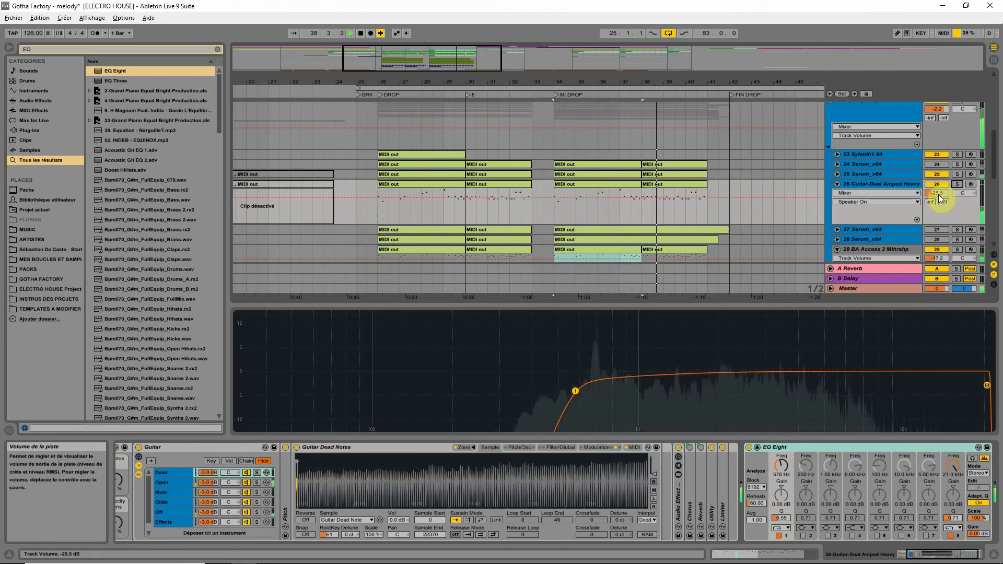
drag(938, 194, 938, 195)
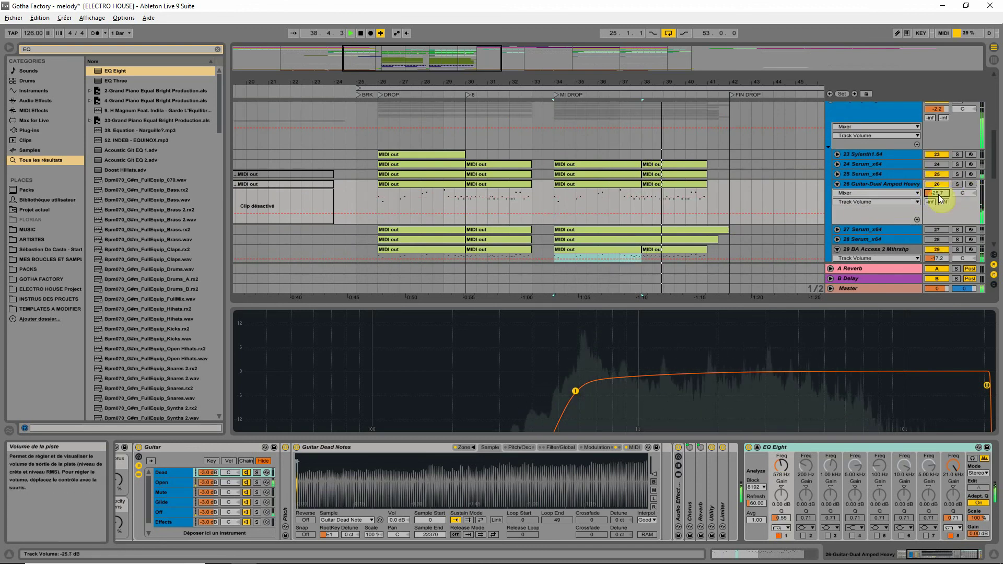
- Deactivate the guitar track's two clips in the DROP section, at bars 30 and 26
click(493, 184)
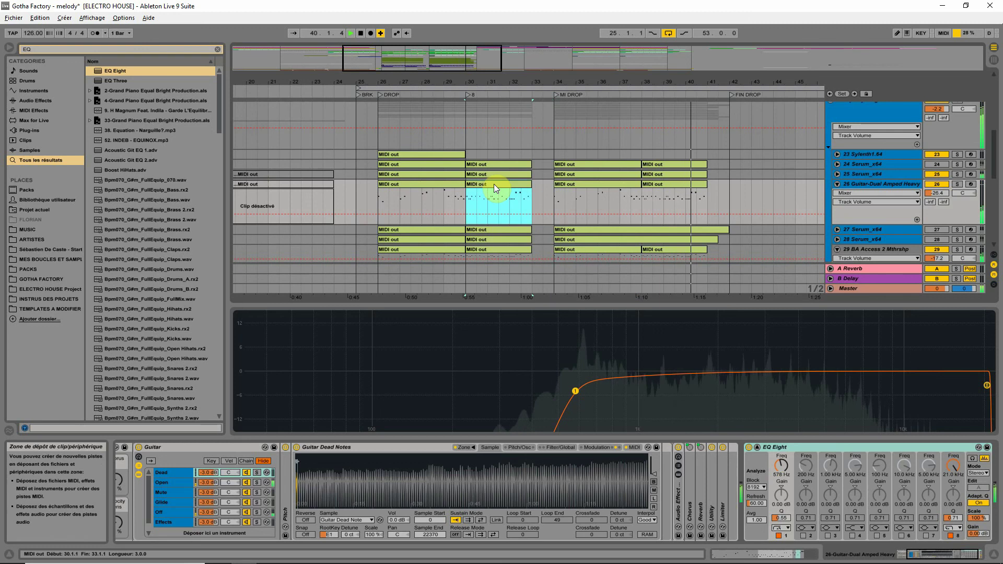
key(0)
click(427, 192)
key(0)
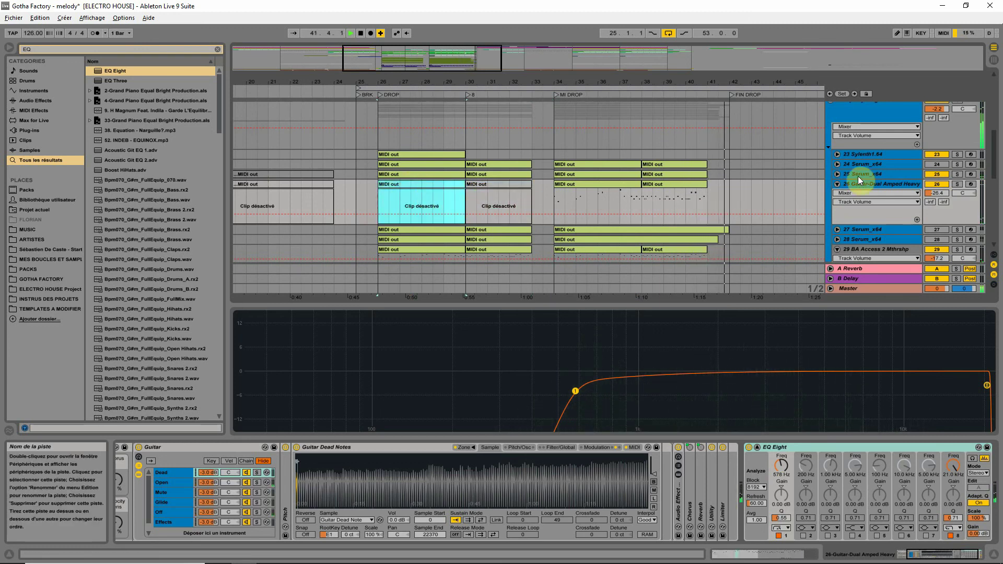
- Collapse the guitar track and move the muted Serum_x64 tracks 24, 27 and 28 above 23 Sylenth1.64 in Group Layering
click(837, 185)
scroll(807, 230, down, 2)
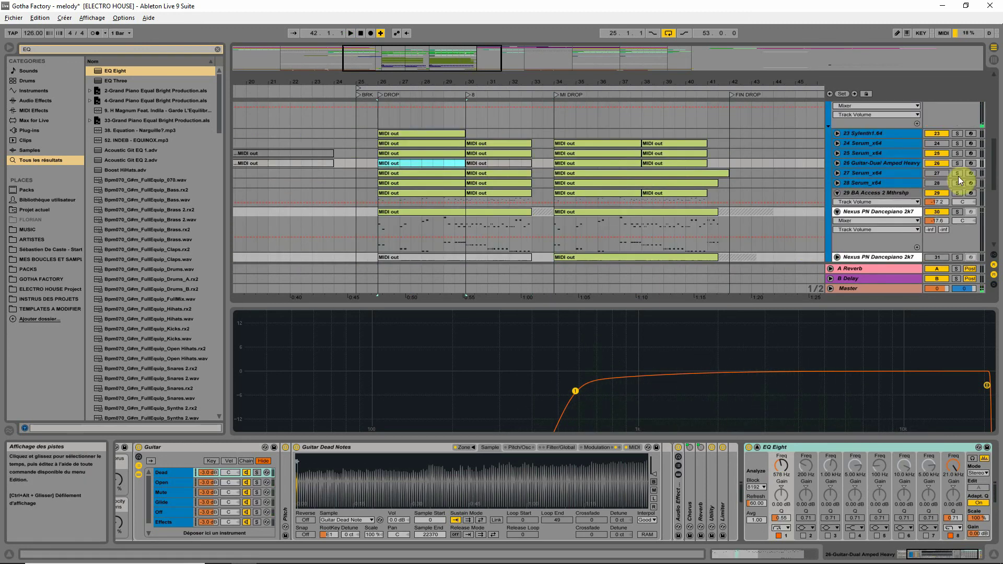
click(888, 173)
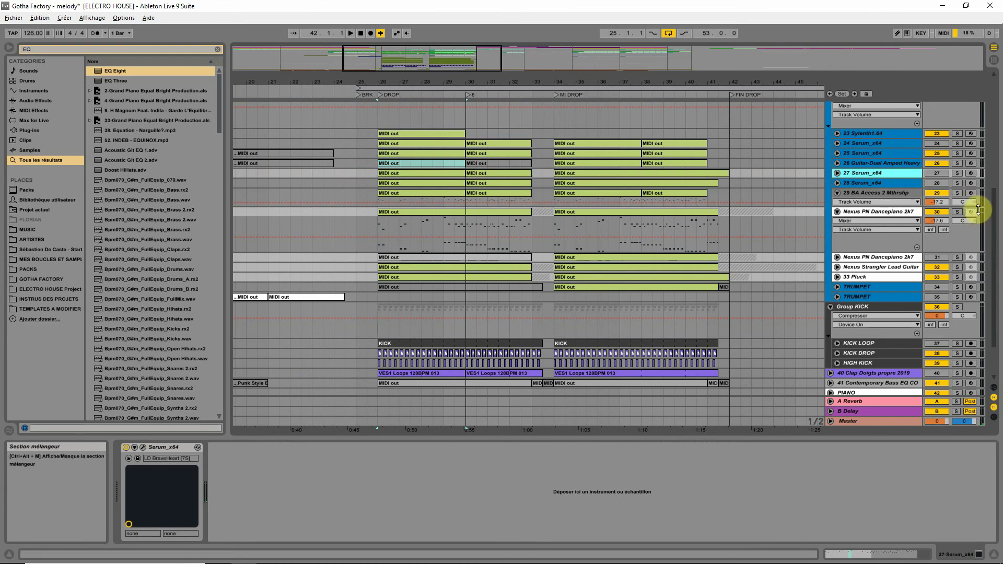
shift+click(889, 183)
shift+click(897, 143)
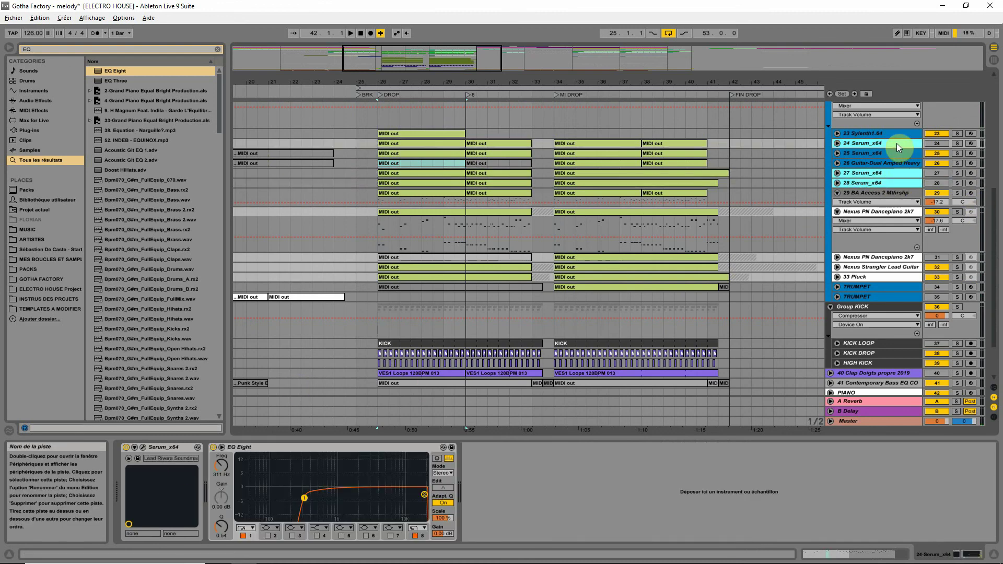
drag(895, 142, 906, 198)
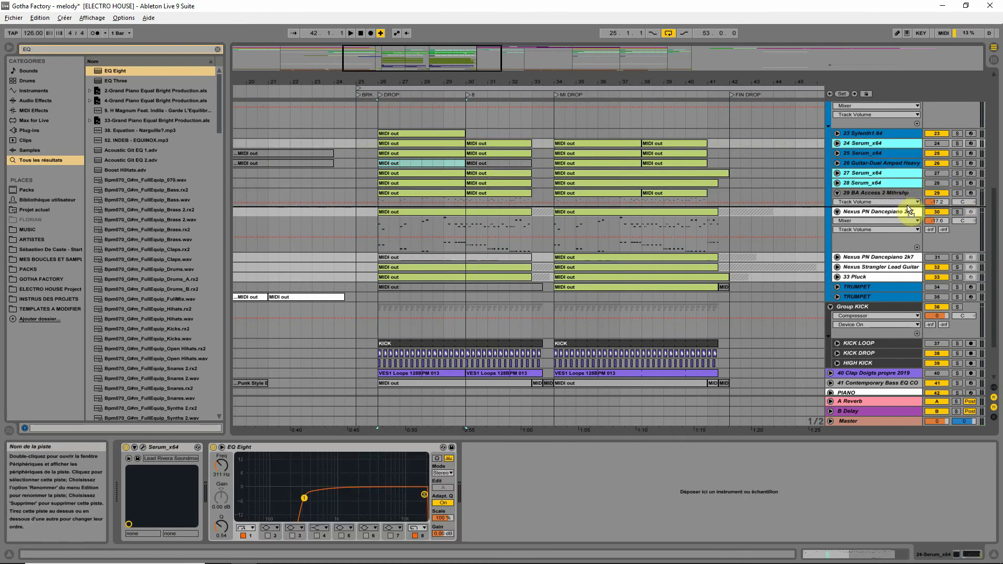
drag(909, 209, 908, 135)
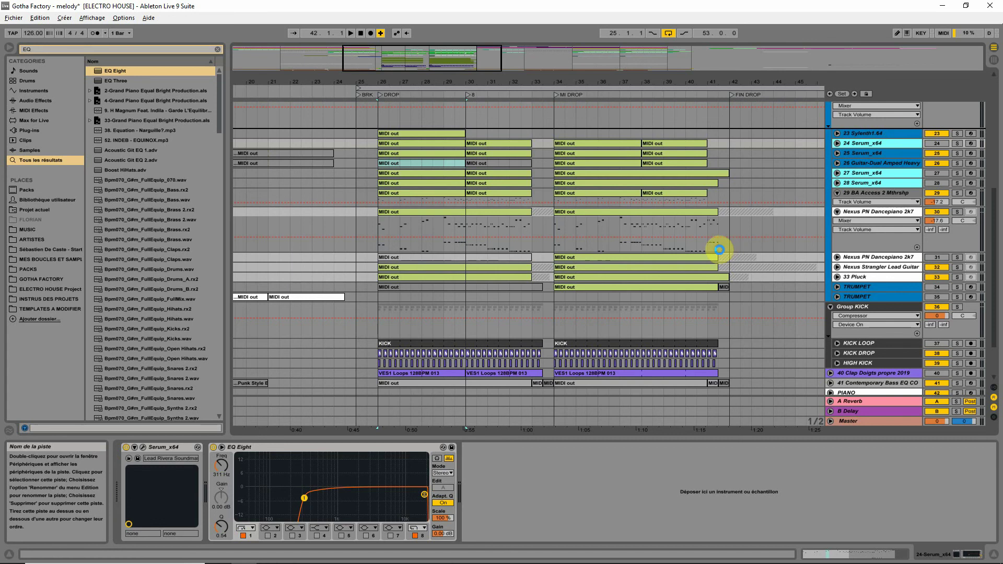
key(ctrl+z)
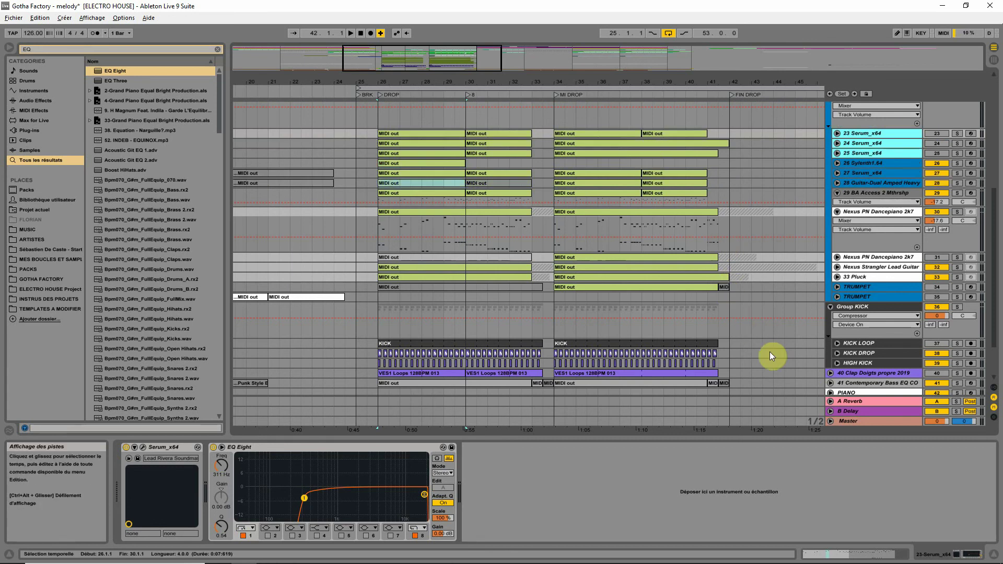
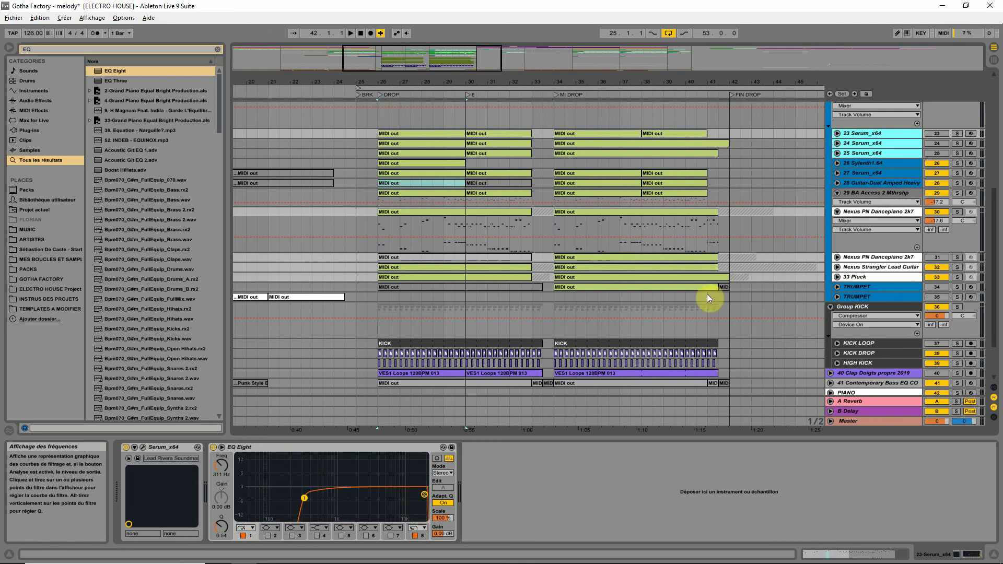
- Solo Group Layering and Group KICK together and play the DROP section
scroll(874, 233, up, 4)
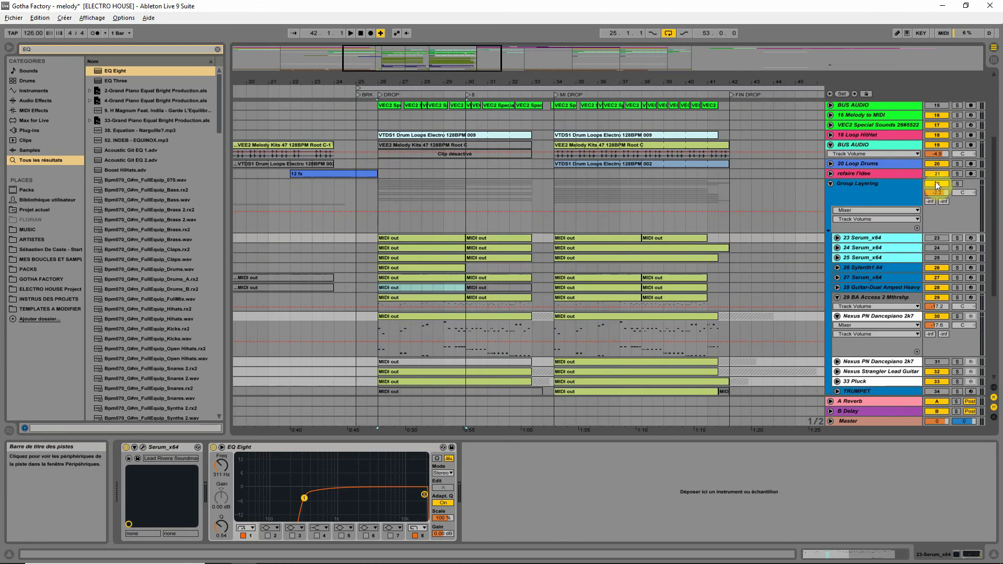
click(957, 184)
scroll(873, 284, up, 5)
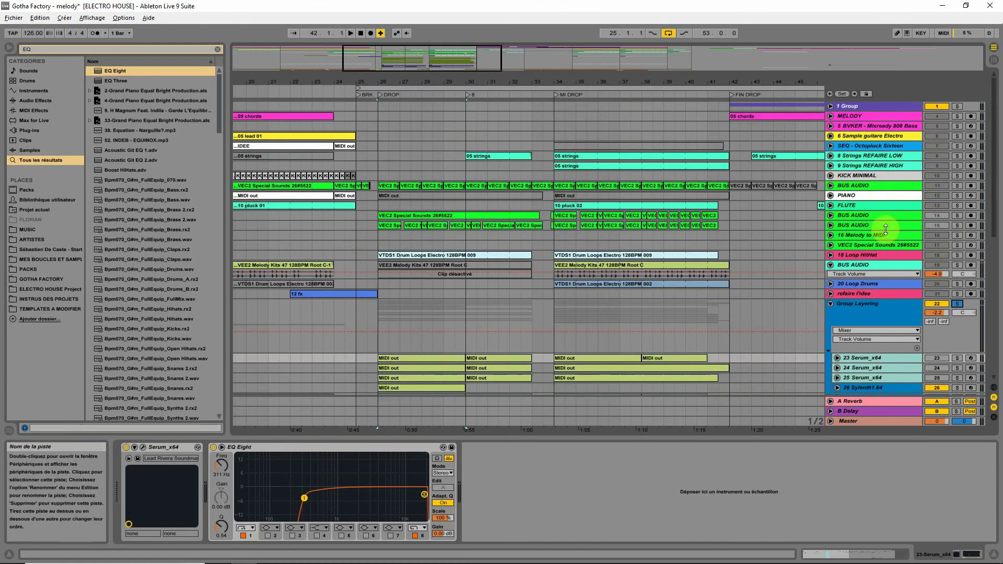
scroll(873, 240, down, 8)
scroll(870, 284, down, 1)
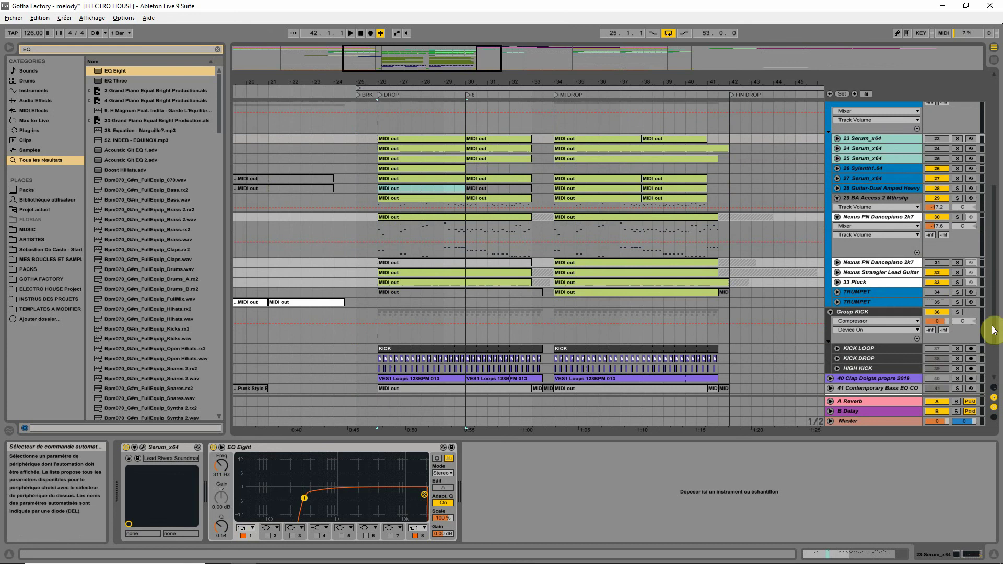
click(955, 312)
key(space)
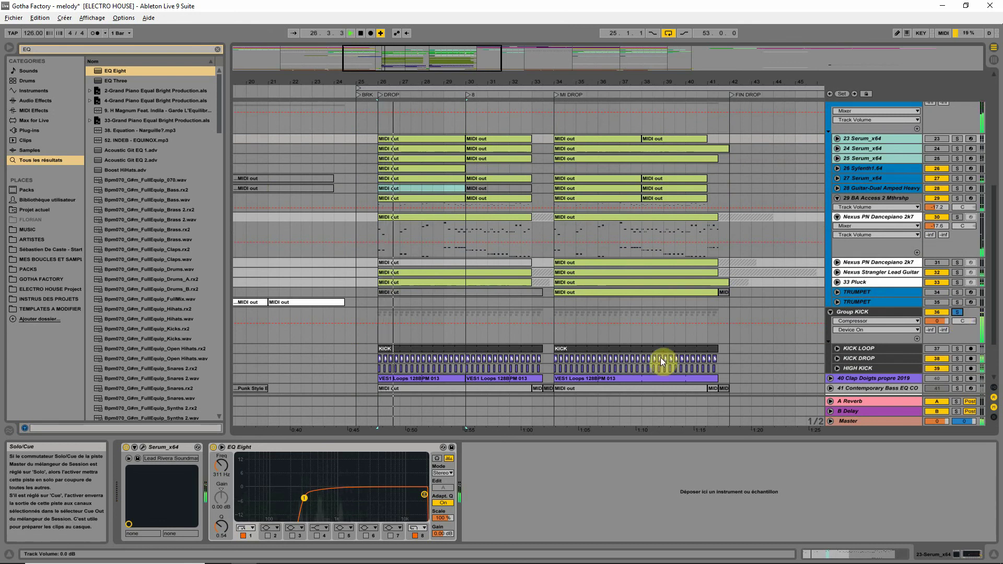
- Play from the MI DROP clip of track 30 Nexus PN Dancepiano 2k7, collapse that track and replay the section
click(583, 215)
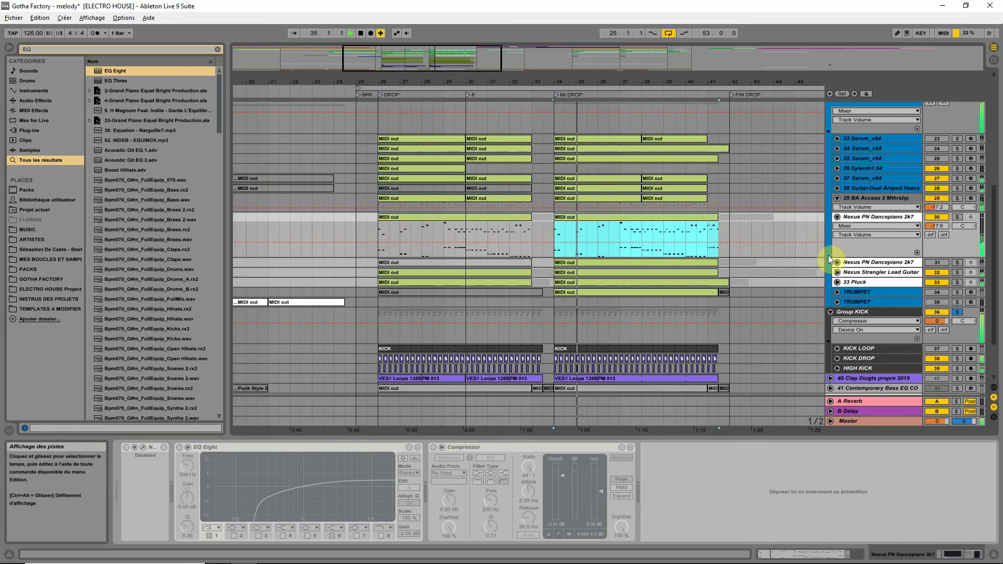
click(837, 217)
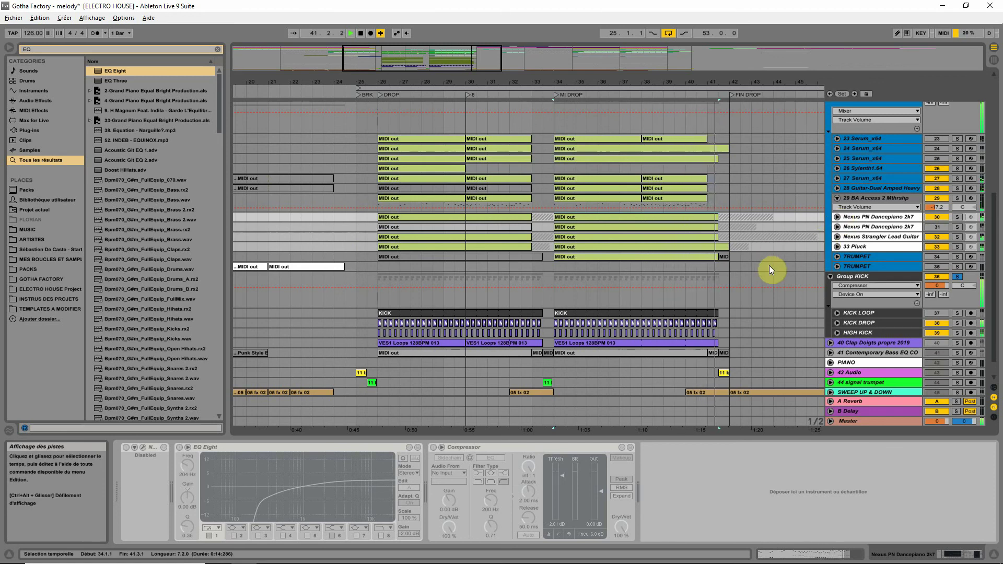
key(space)
key(space)
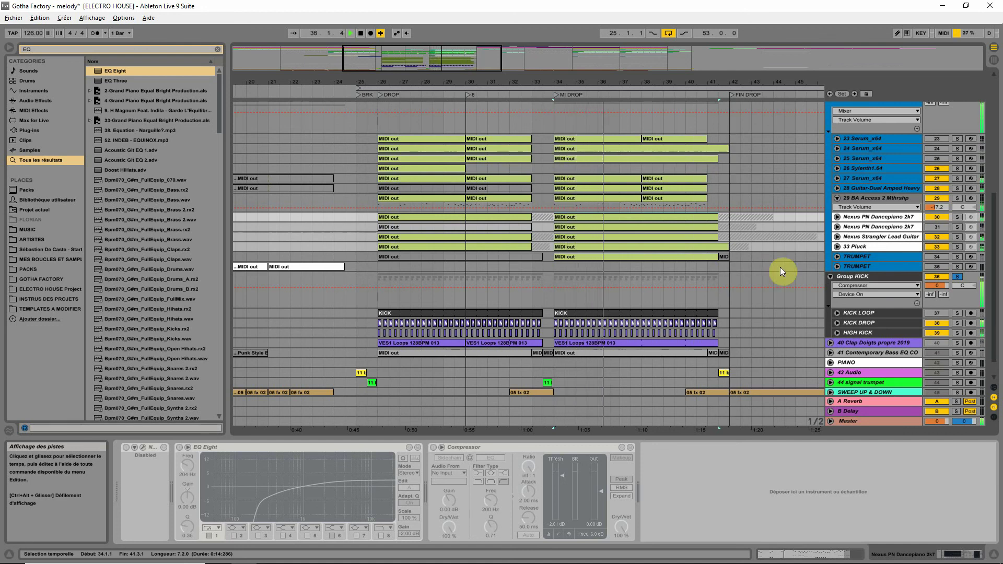
- Solo 25 Serum_x64 for a check, then play it unmuted in the full mix at a volume of -14.2 dB
scroll(796, 261, up, 3)
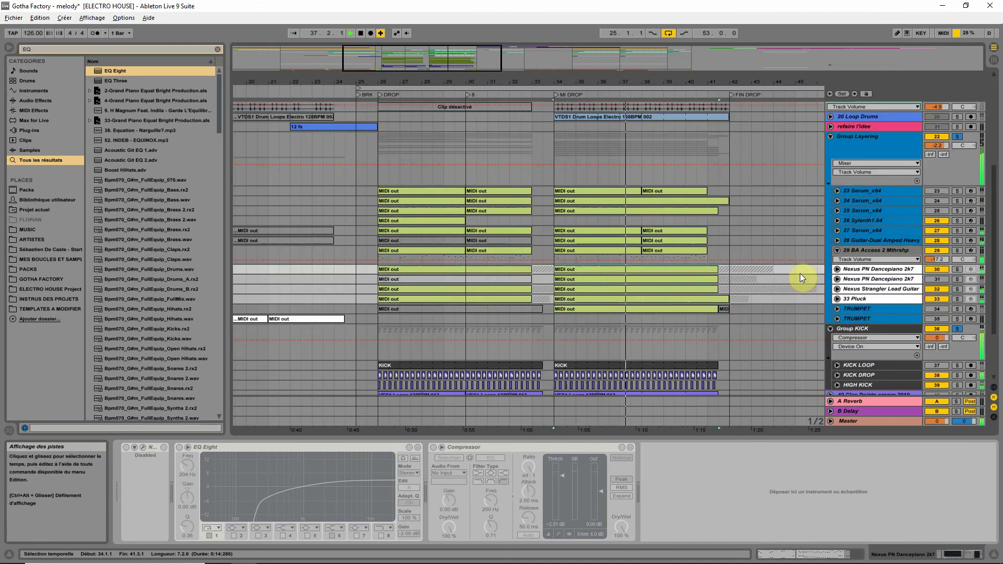
click(957, 211)
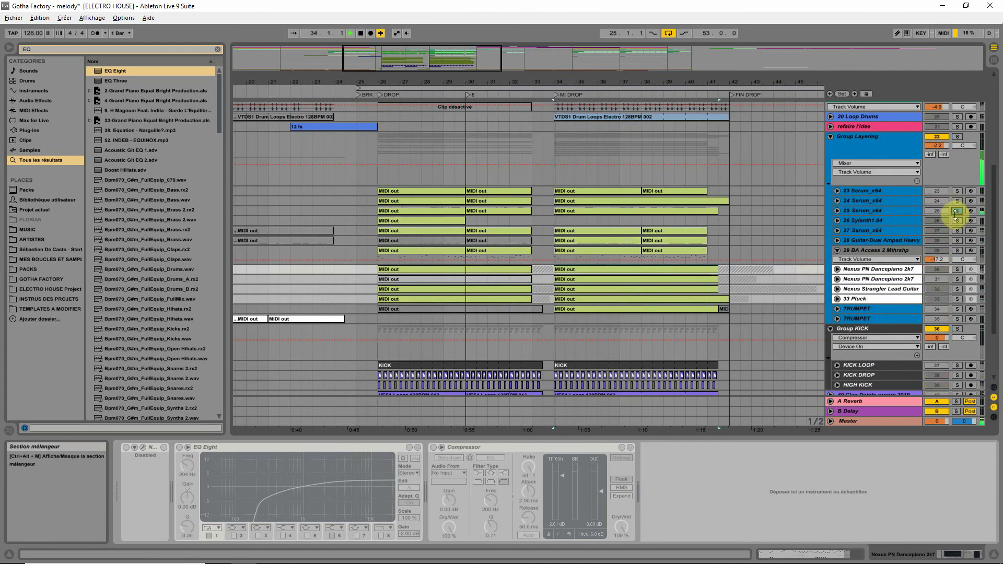
click(957, 212)
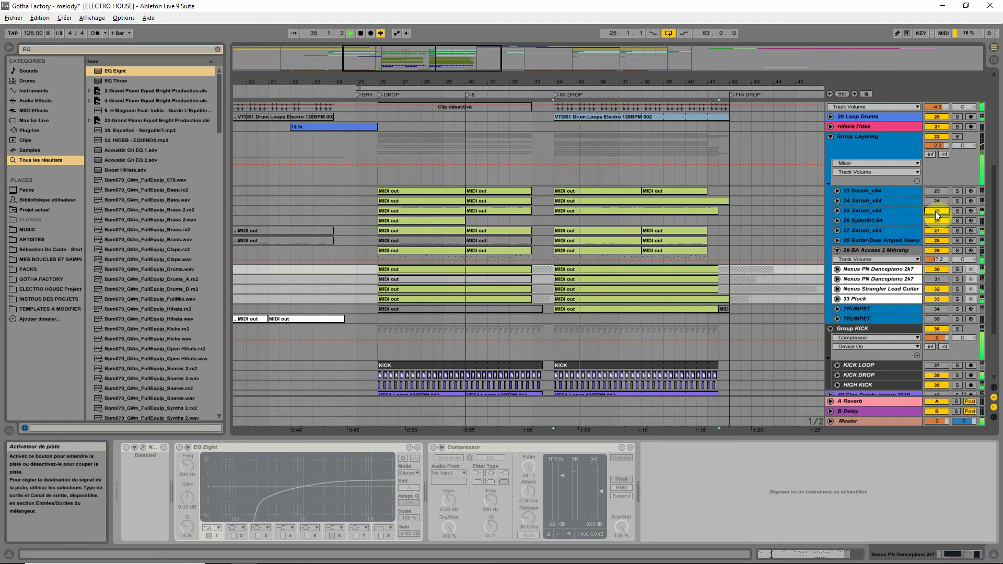
click(837, 210)
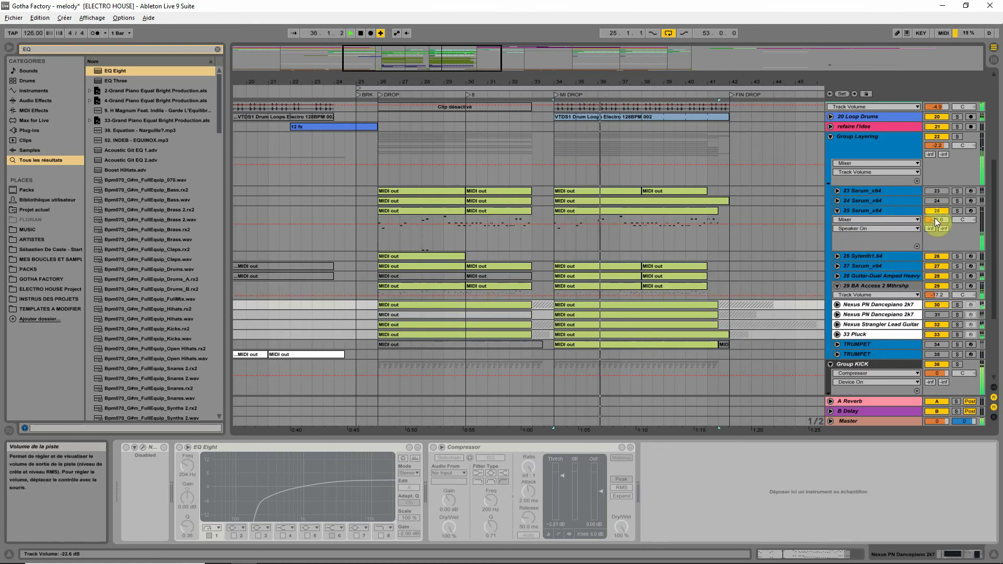
drag(938, 221, 938, 233)
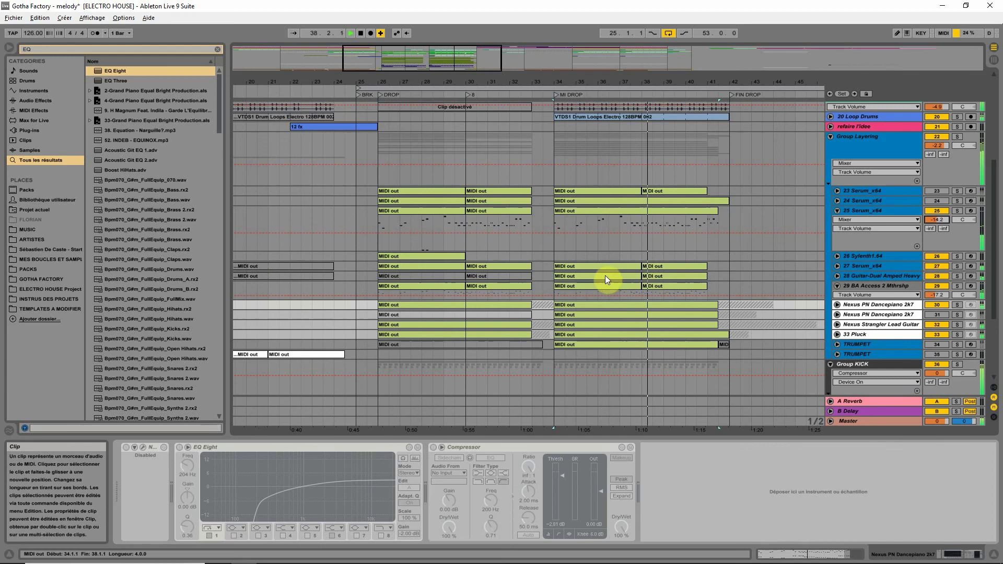
- Copy the two MI DROP clips of 29 BA Access 2 Mthrshp onto 25 Serum_x64 at bar 34
click(877, 267)
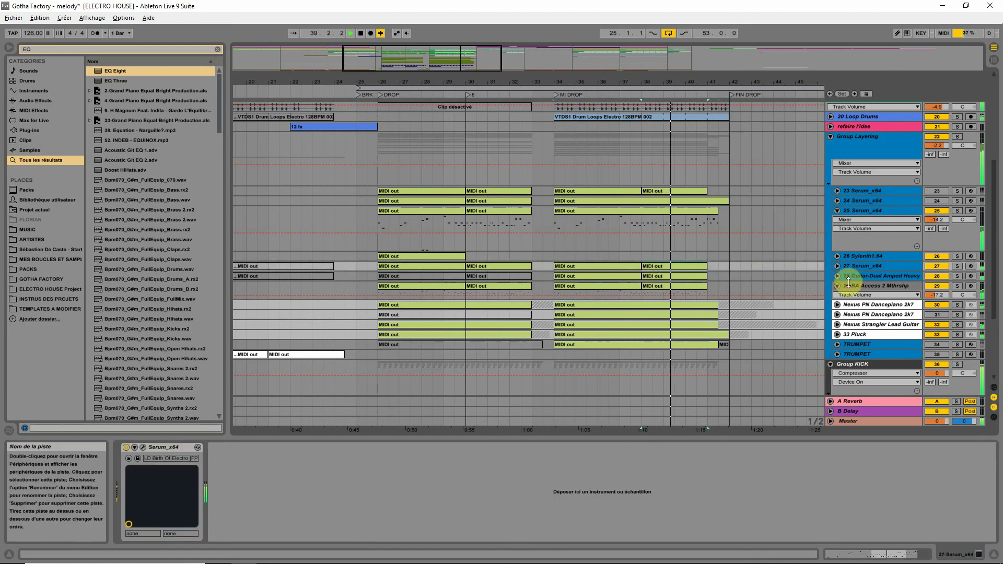
click(688, 286)
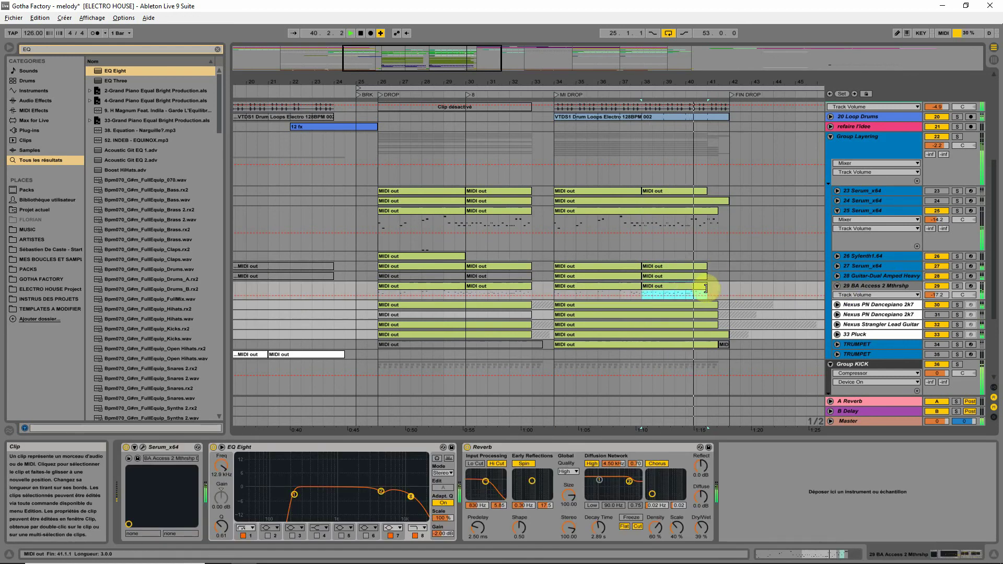
drag(636, 291, 567, 216)
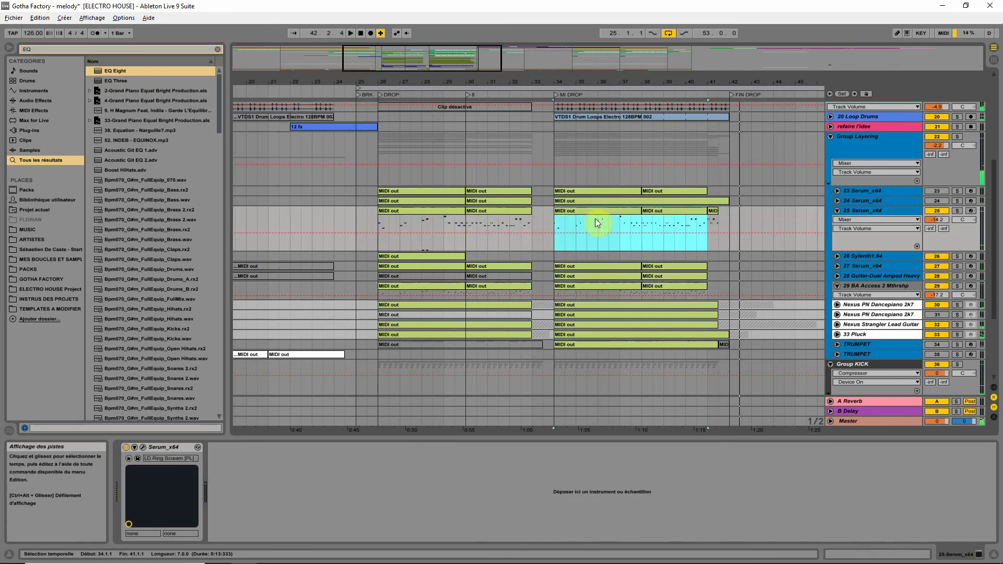
- Audition Serum_x64 tracks 25, 24 and 23 over MI DROP, leave all three muted and collapse track 25
click(959, 211)
click(959, 211)
click(958, 202)
key(space)
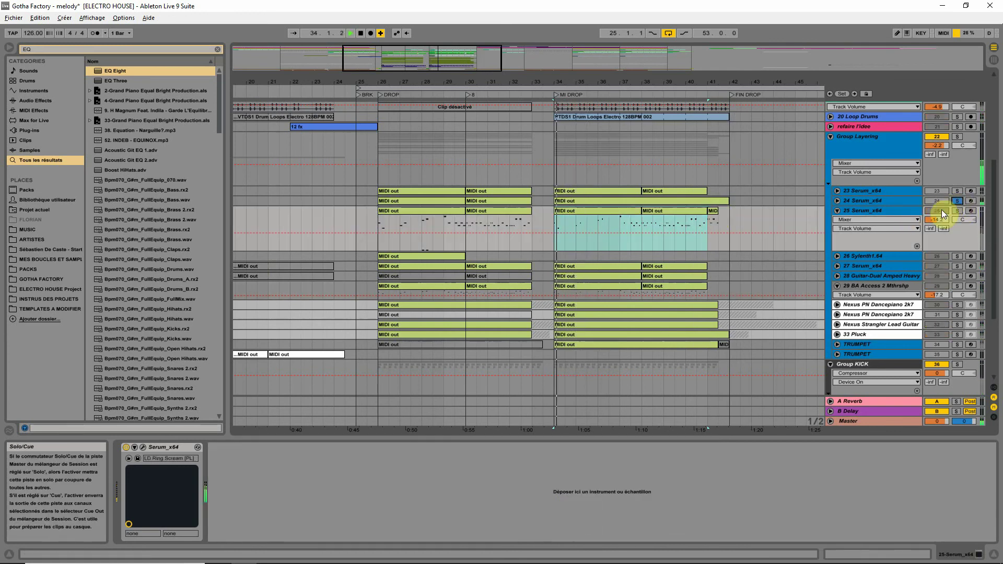
click(957, 191)
click(957, 191)
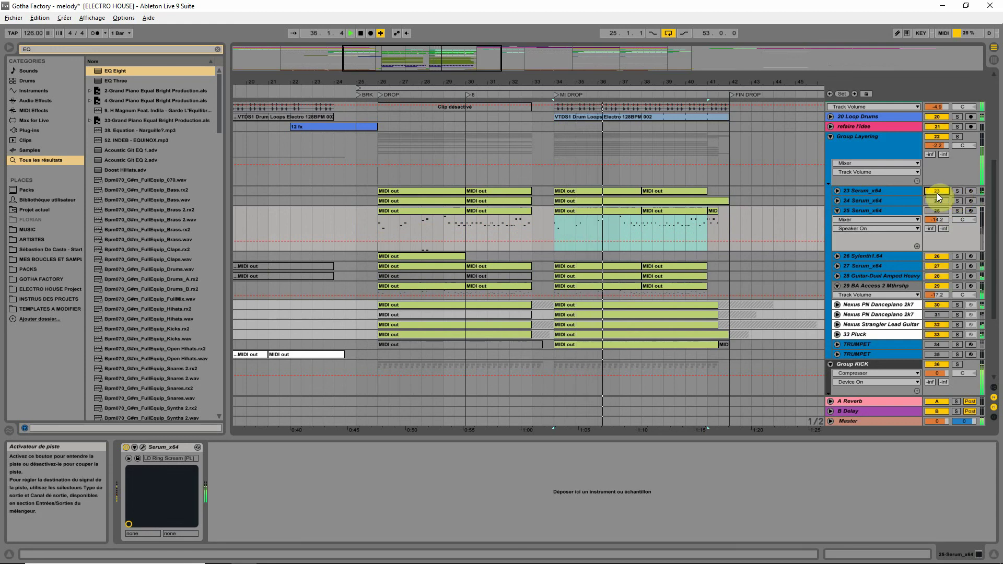
click(936, 193)
key(space)
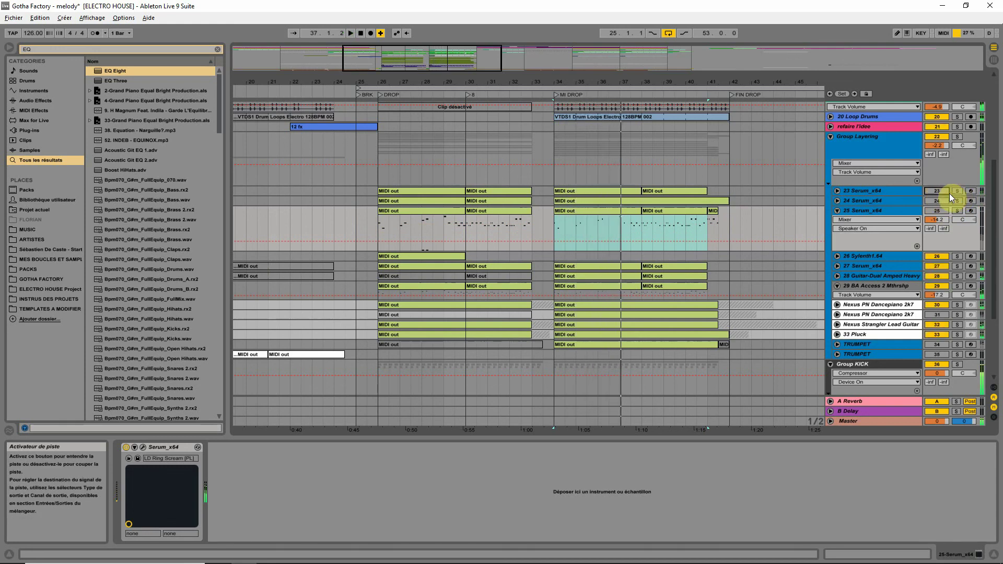
click(837, 210)
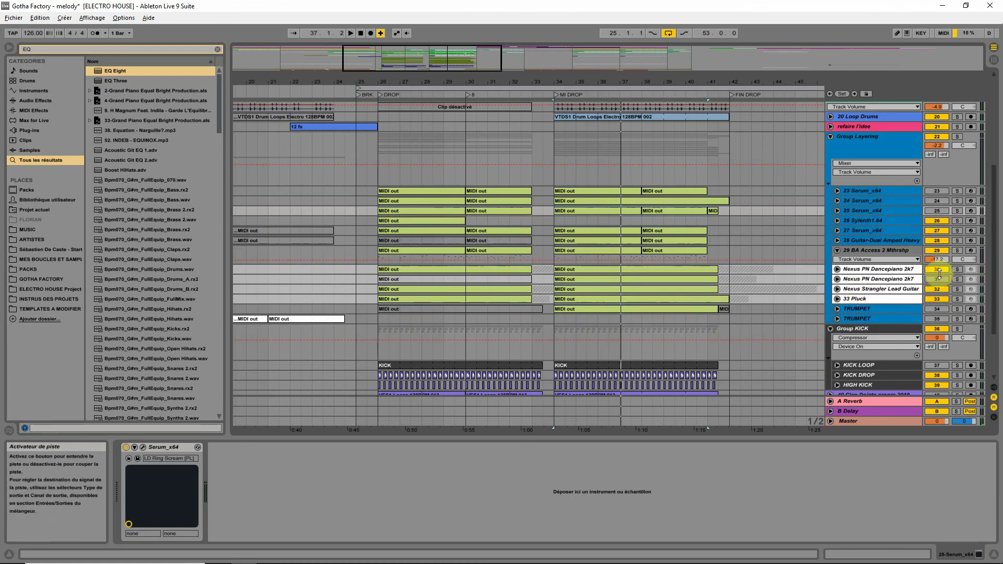
- Solo the muted track 31 Nexus PN Dancepiano 2k7, listen to it in MI DROP and delete the track
click(957, 279)
key(space)
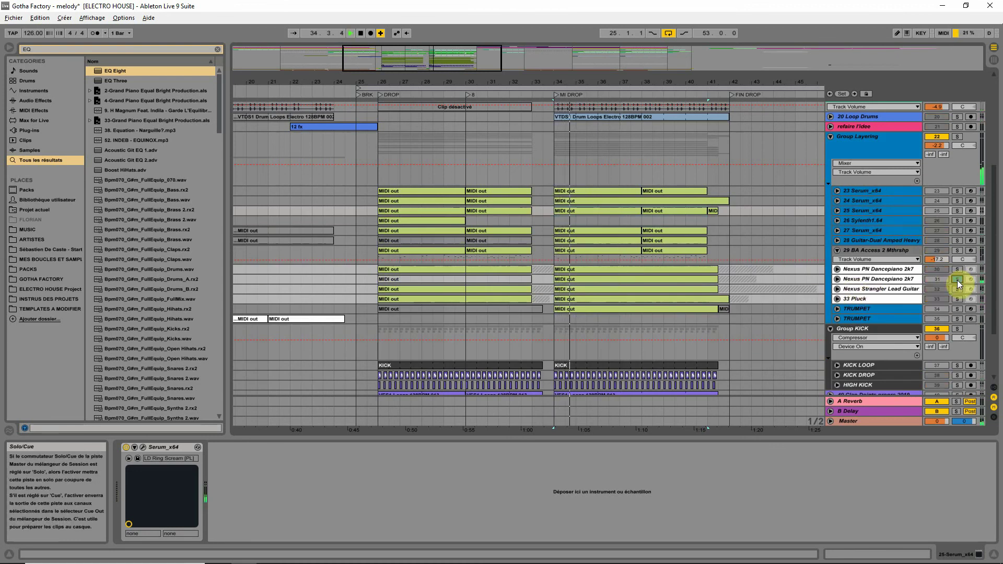
click(900, 282)
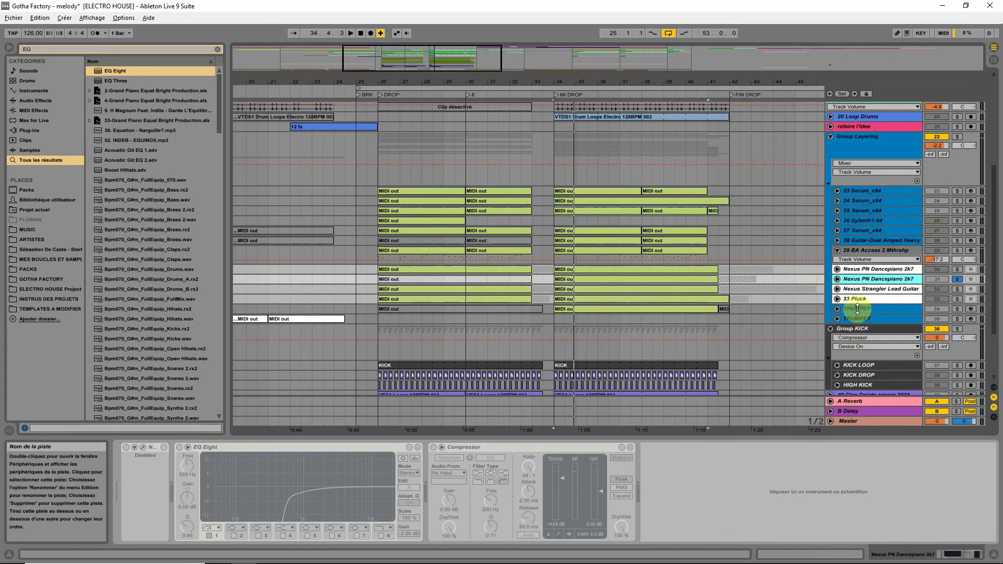
key(Delete)
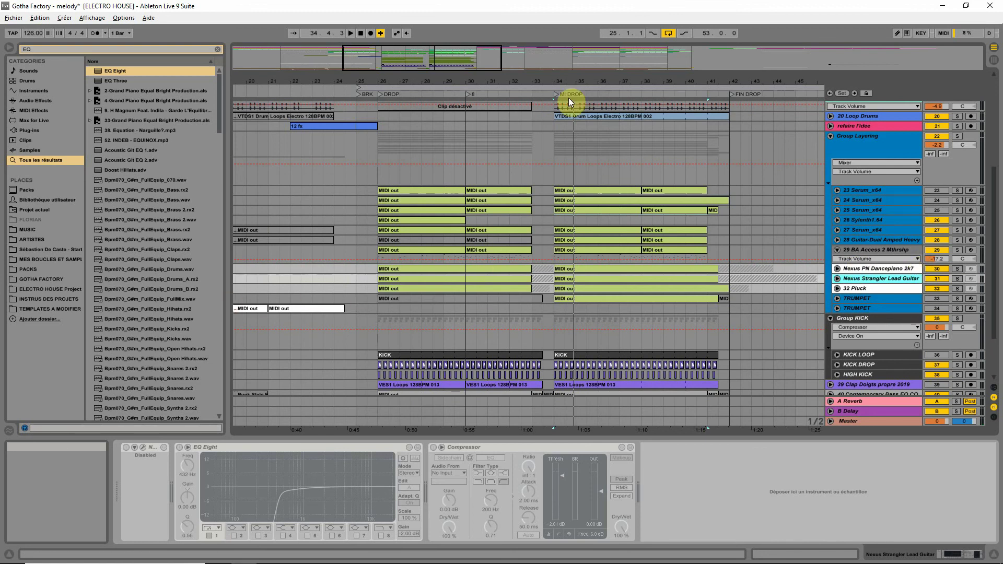
- Save the Live Set and collapse Group Layering in the full arrangement
drag(605, 80, 604, 53)
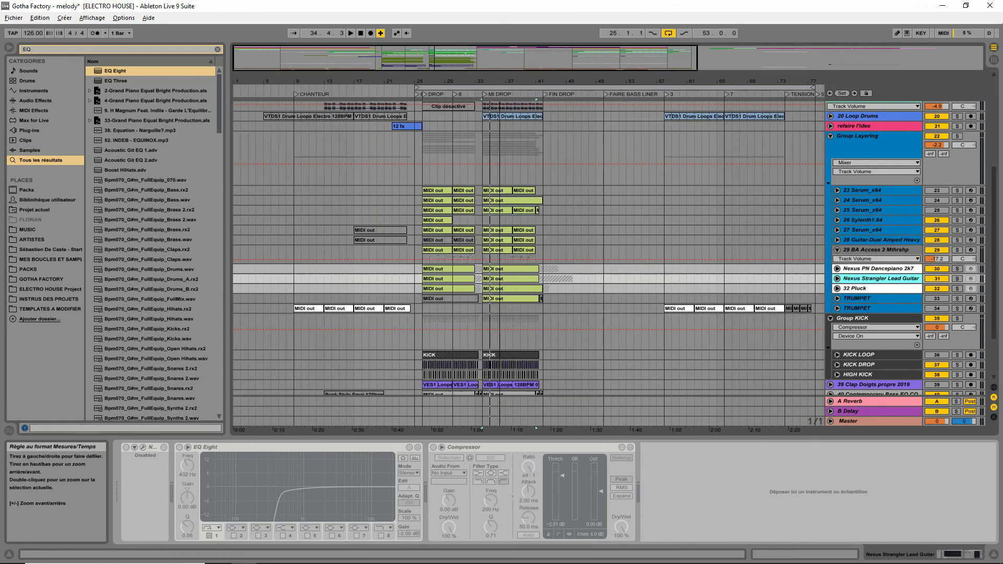
key(ctrl+s)
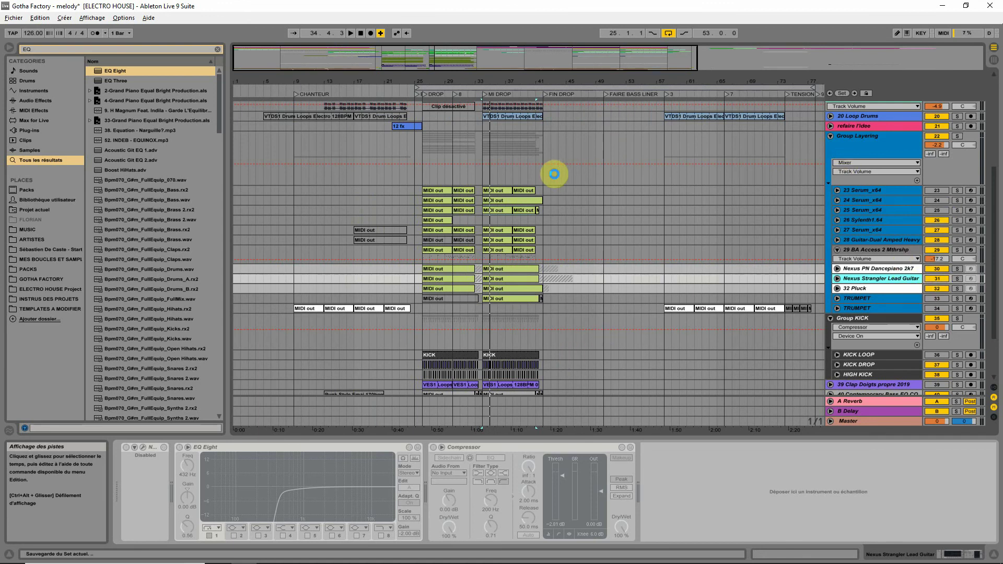
scroll(436, 265, up, 6)
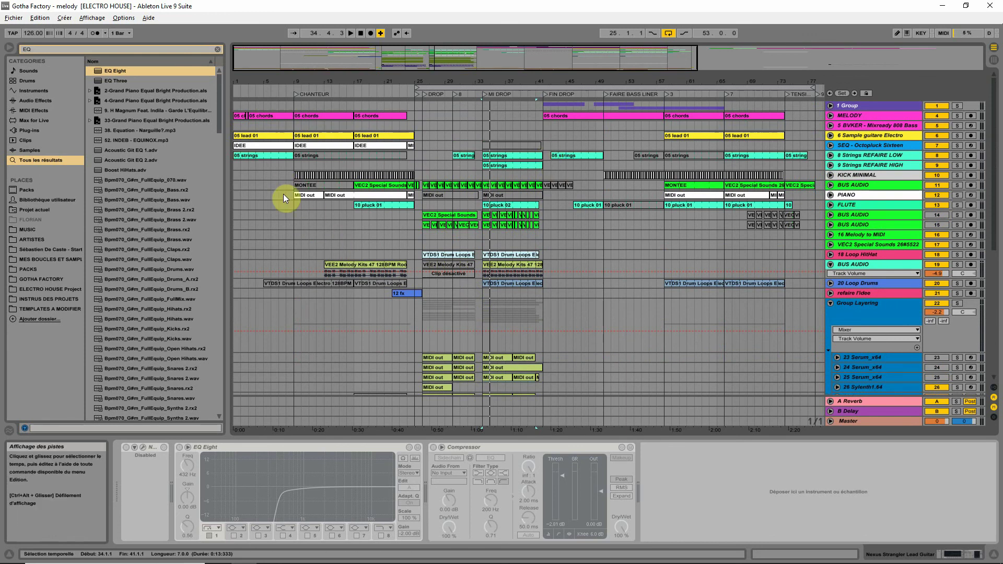
drag(258, 78, 258, 88)
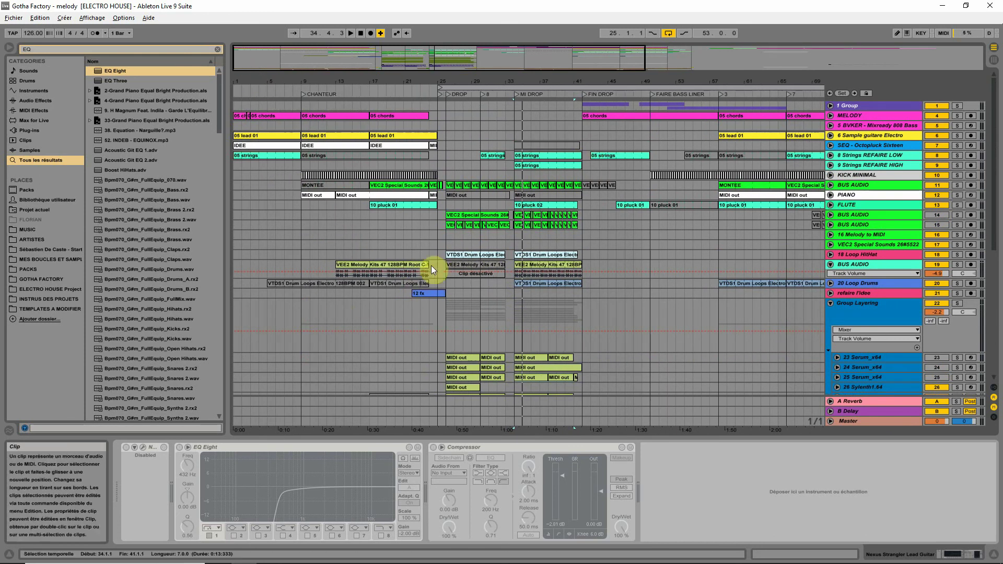
scroll(506, 317, down, 2)
click(831, 241)
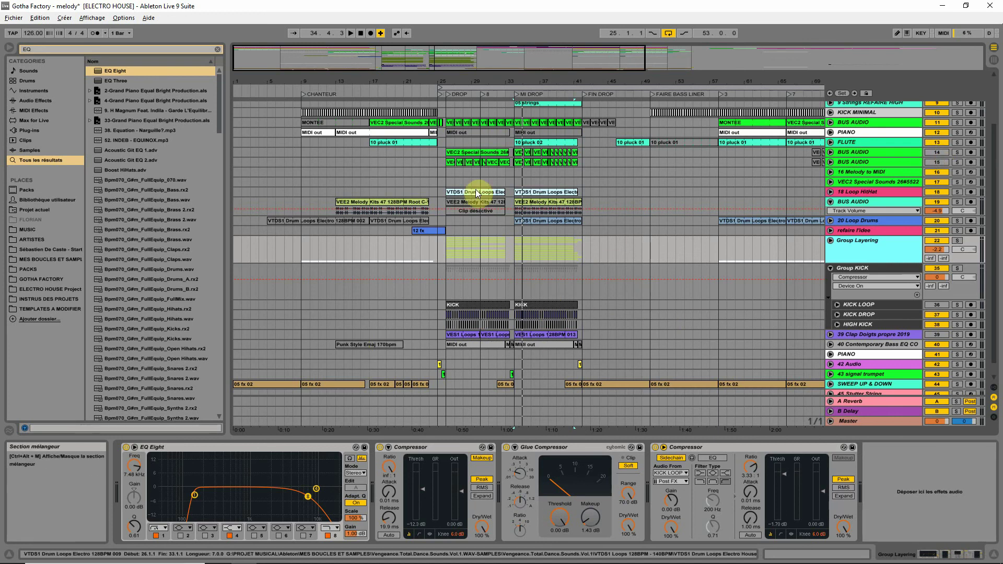
scroll(572, 288, up, 6)
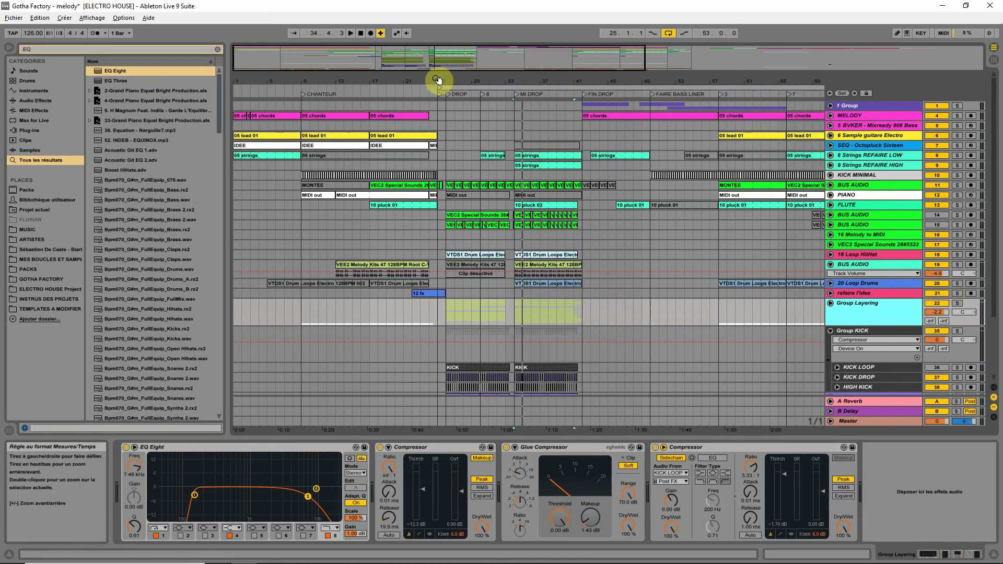
- Collapse BUS AUDIO track 19 and Group KICK, and play the arrangement from the IDEE clip at bar 9
drag(437, 78, 445, 78)
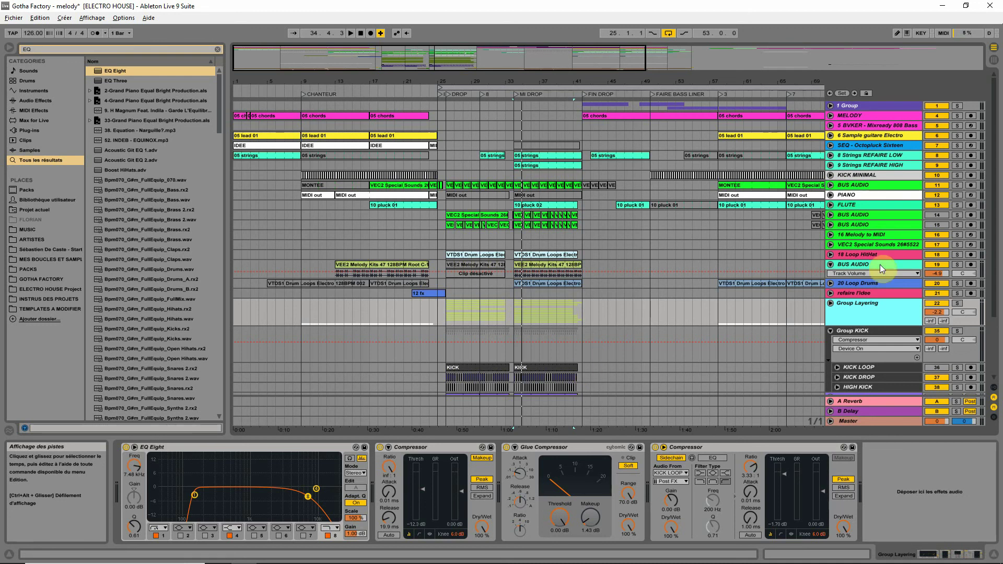
click(831, 264)
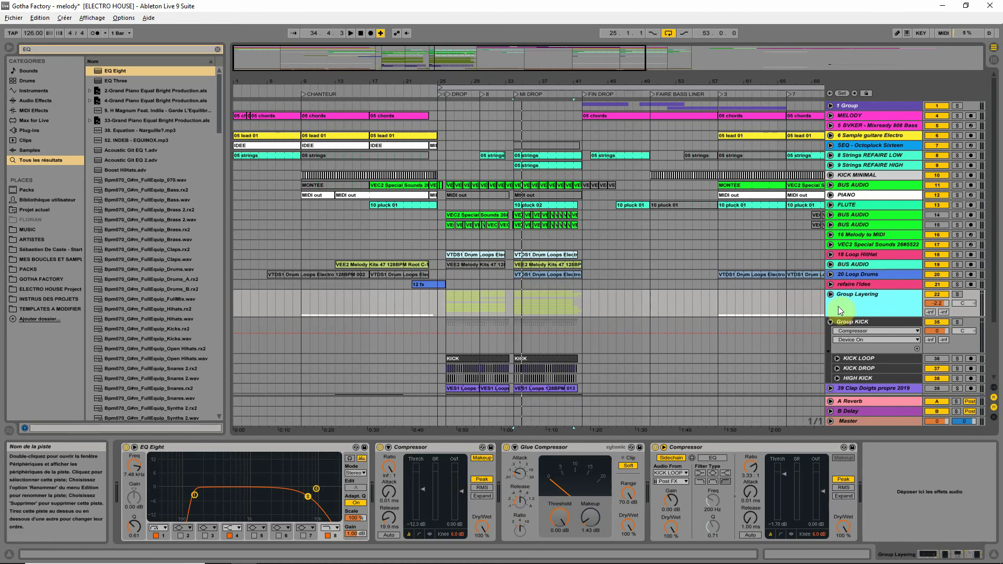
click(830, 322)
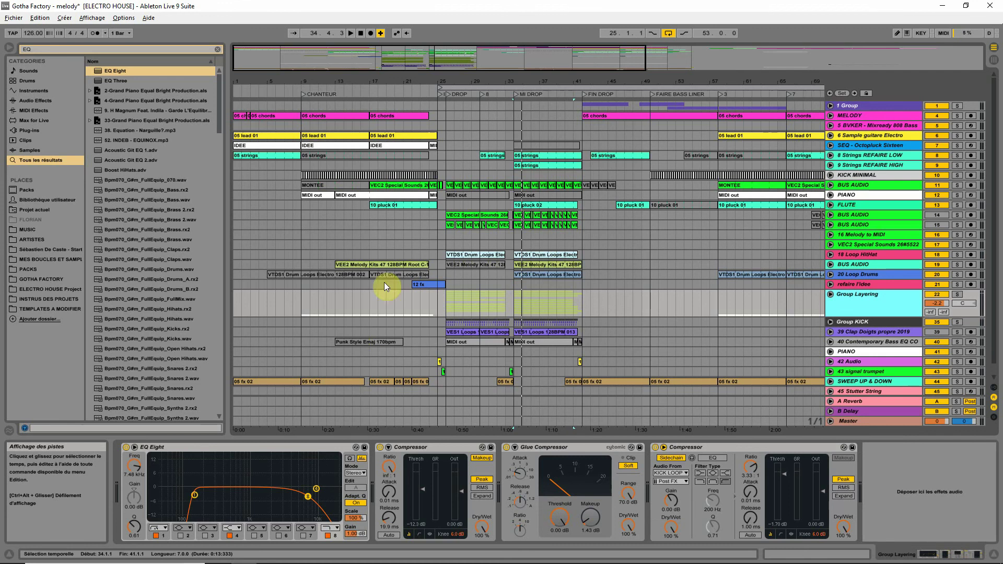
click(537, 334)
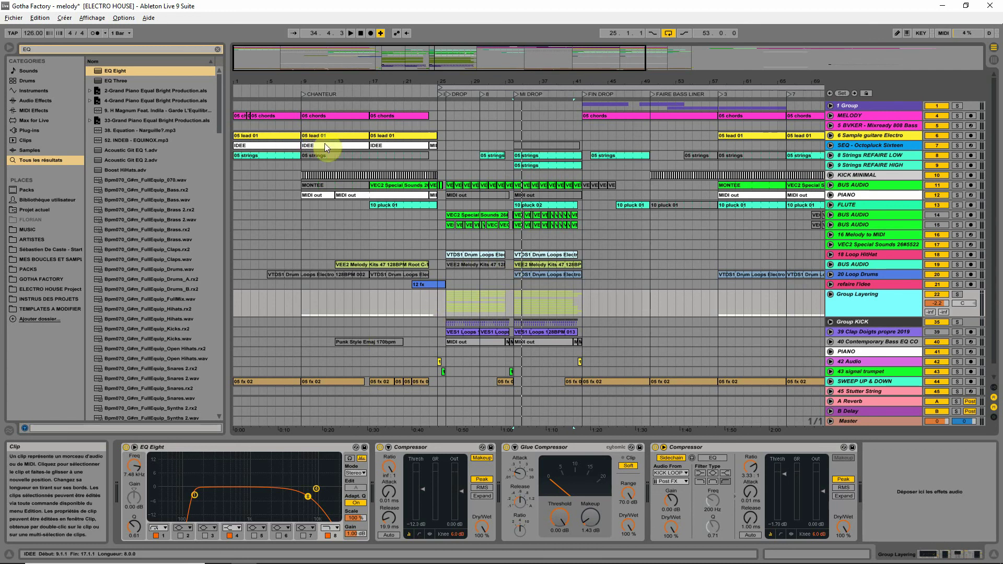
click(335, 158)
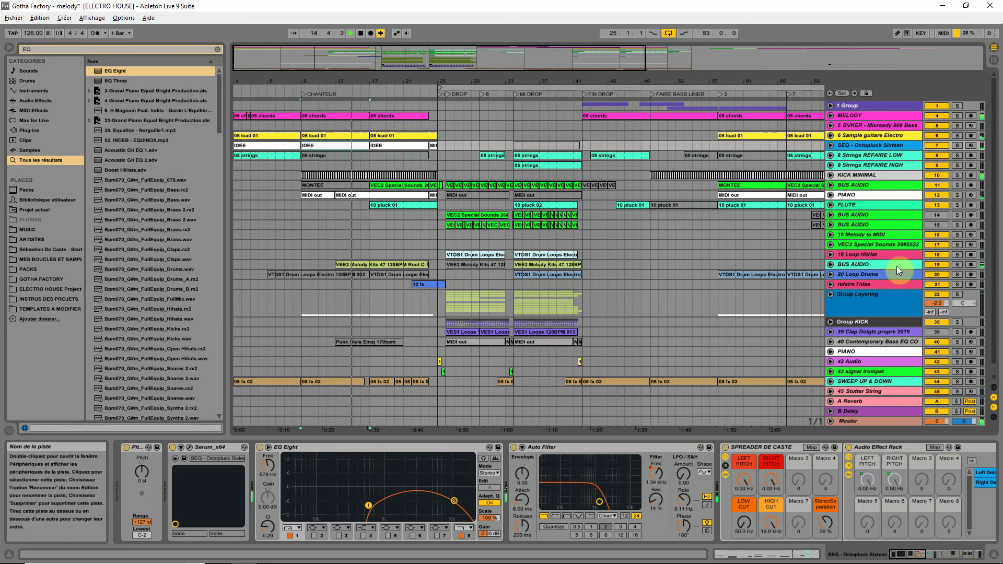
- Expand BUS AUDIO track 19 and lower the transient envelope of its VEE2 Melody Kits 47 clip before the drop
click(831, 263)
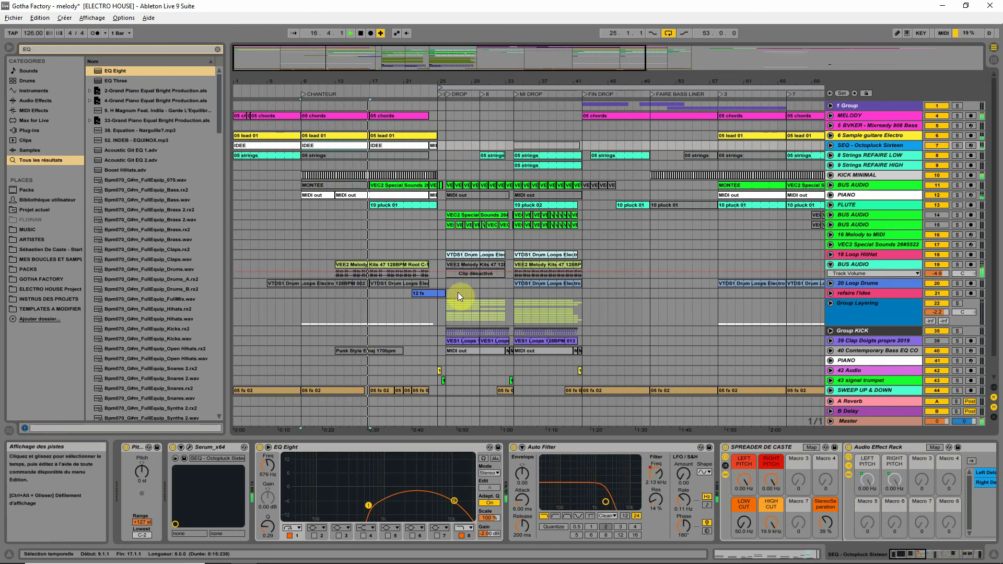
double_click(387, 268)
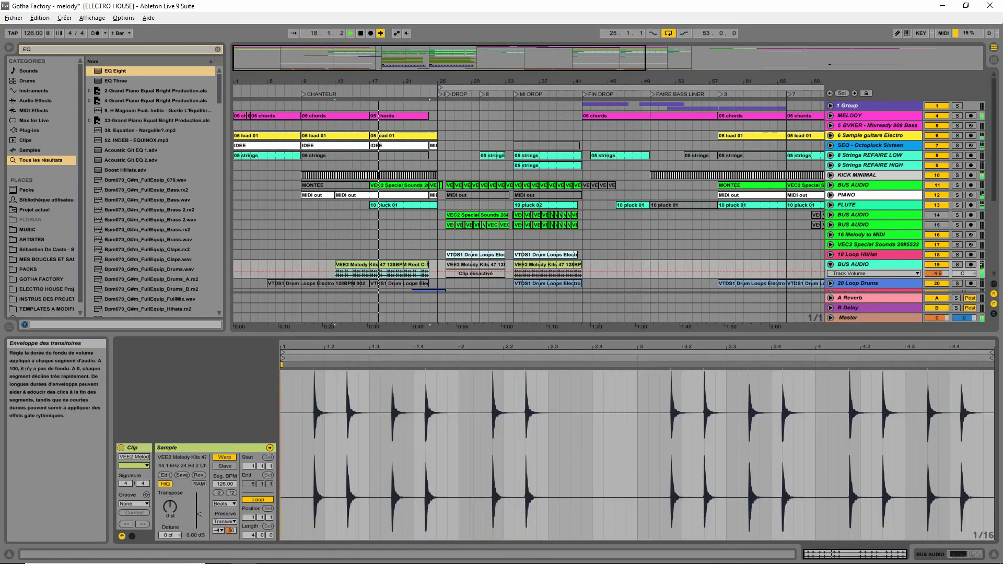
drag(232, 530, 230, 561)
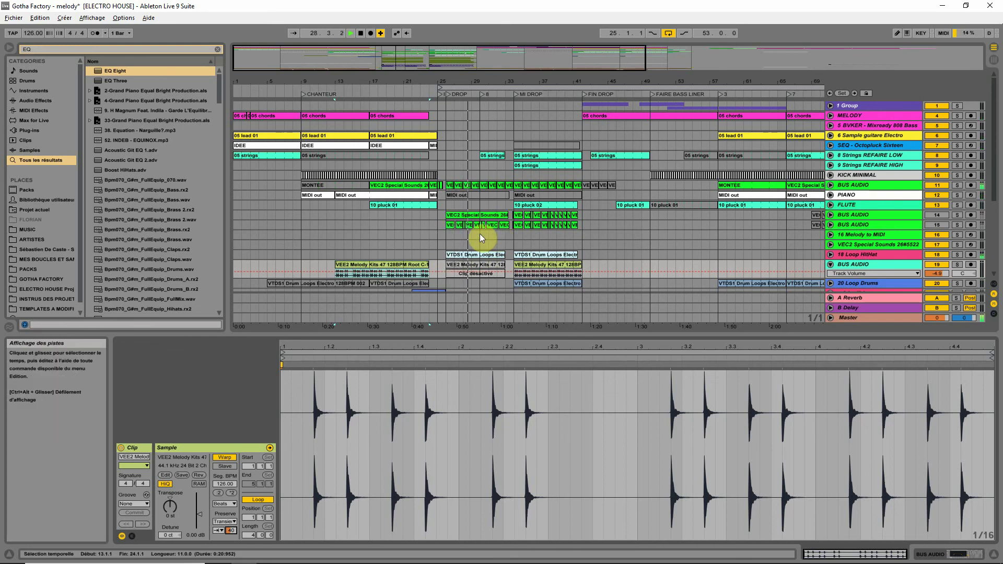
- Expand Group Layering and the Nexus Strangler Lead Guitar track, set its volume to -20.4 dB and leave the track active
scroll(488, 243, down, 3)
scroll(499, 244, down, 3)
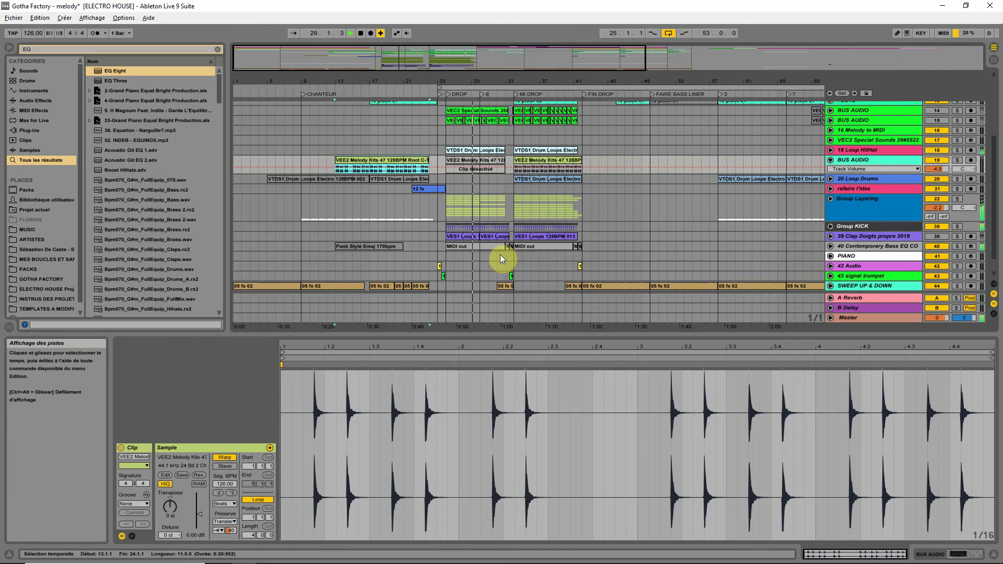
click(831, 201)
scroll(865, 217, down, 5)
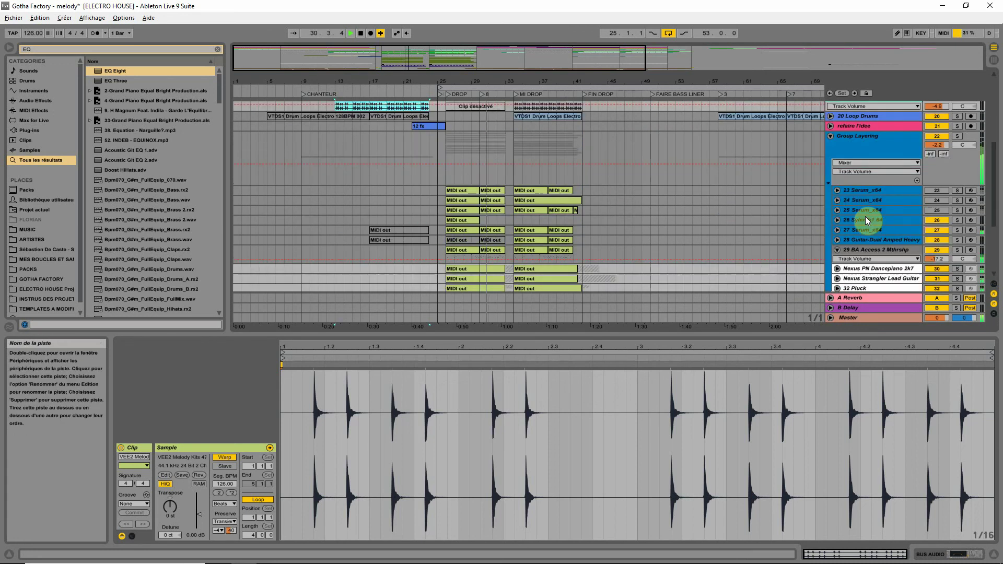
click(940, 207)
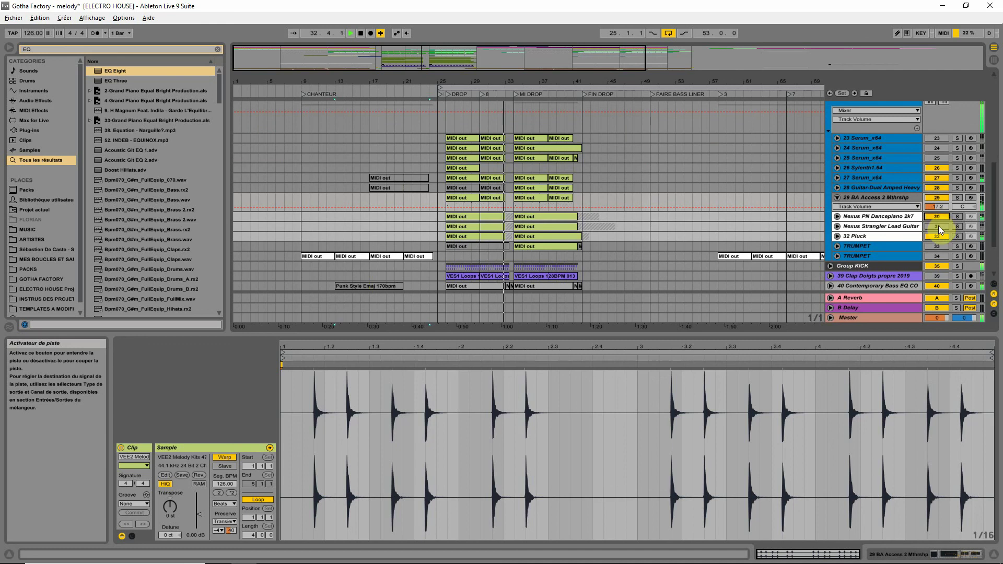
click(836, 225)
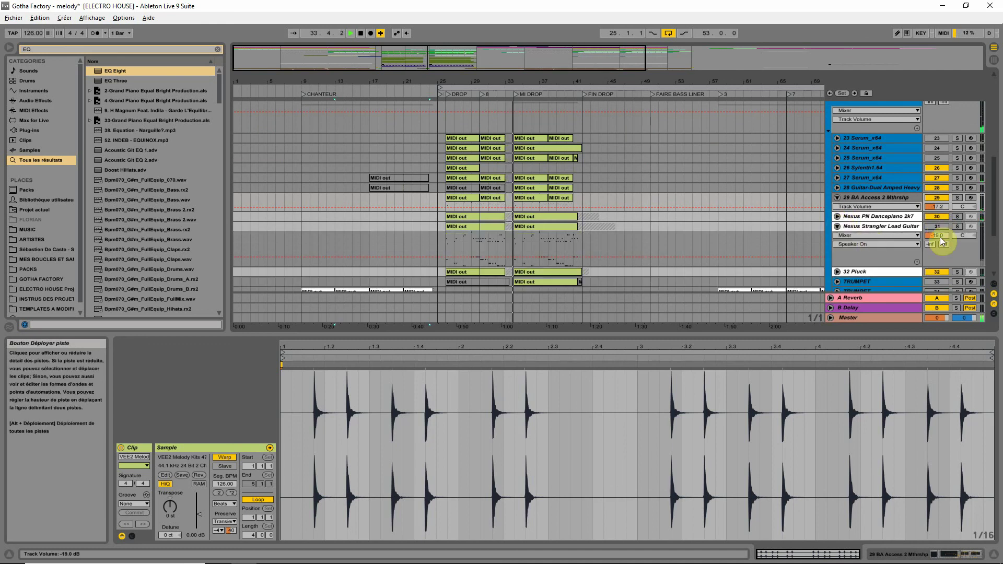
drag(940, 236, 940, 240)
click(937, 227)
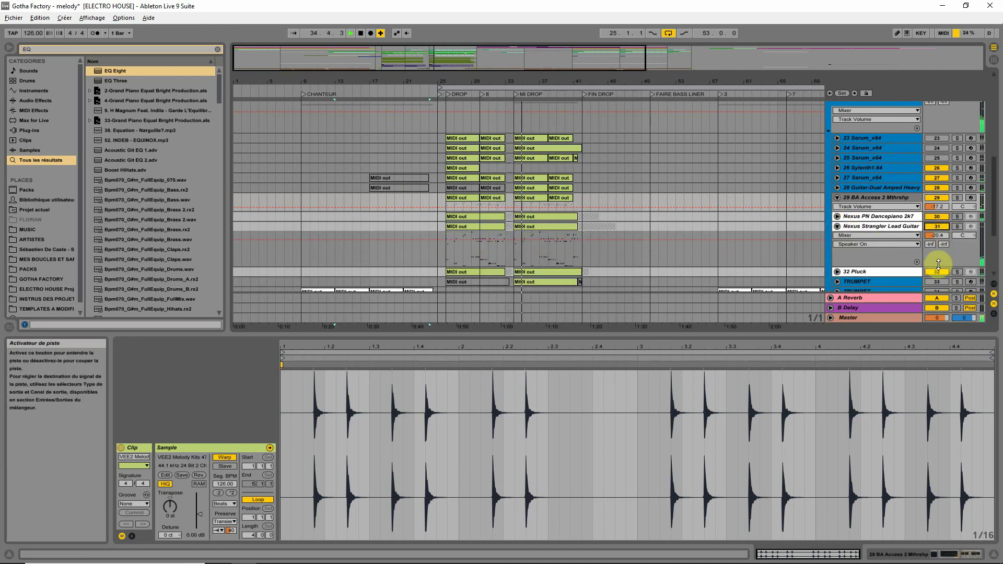
- Activate TRUMPET track 33, copy the two MI DROP clips of 29 BA Access 2 Mthrshp onto it at bar 34 and solo it
scroll(857, 259, down, 3)
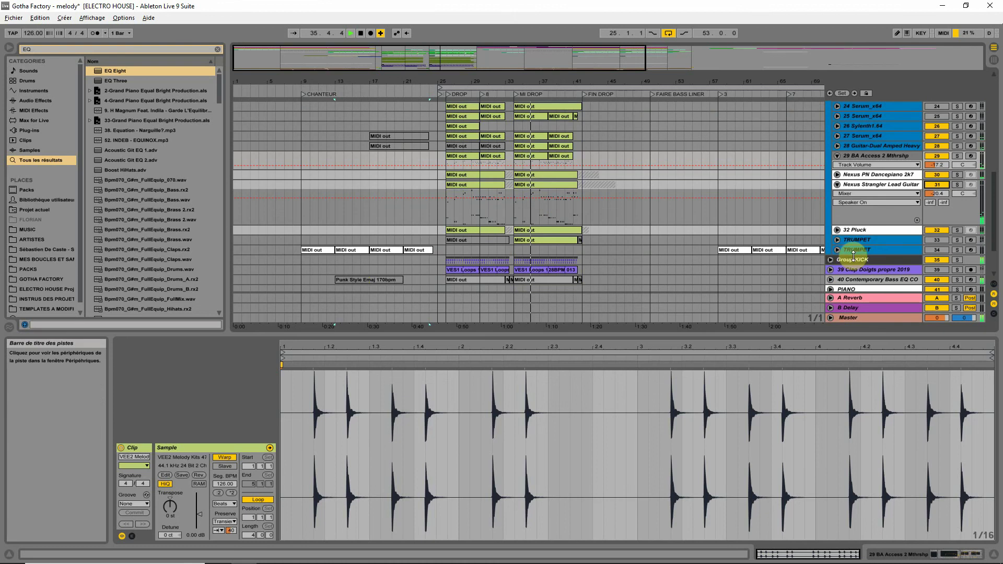
click(936, 239)
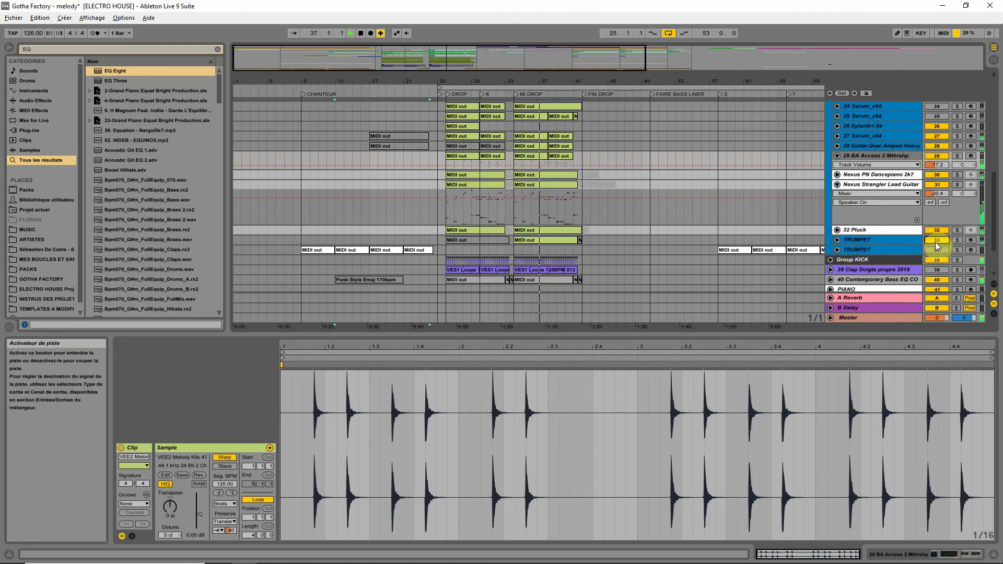
click(837, 240)
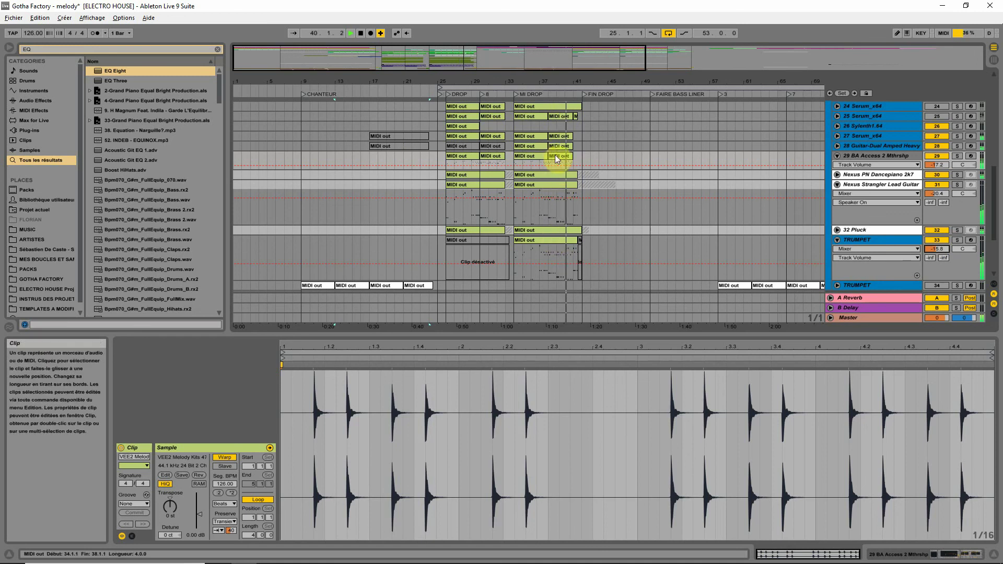
drag(575, 158, 528, 269)
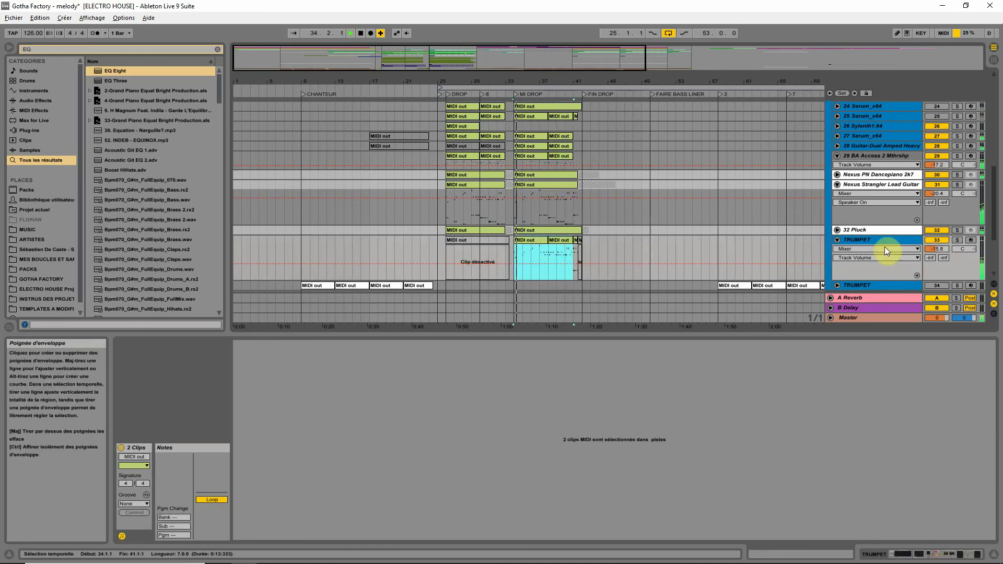
click(957, 238)
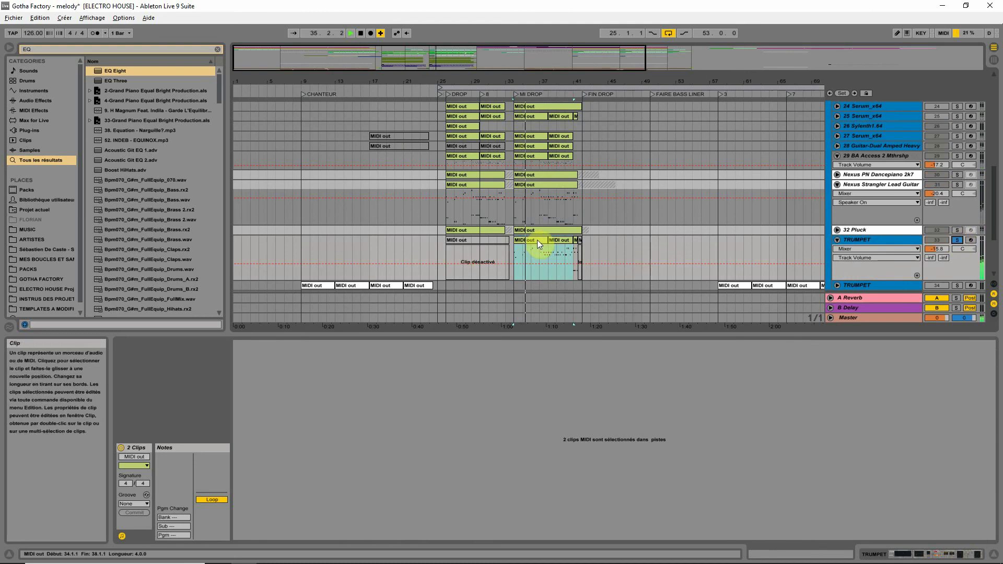
- Show TRUMPET's device chain and set its Simple Delay feedback to 18 %
click(888, 239)
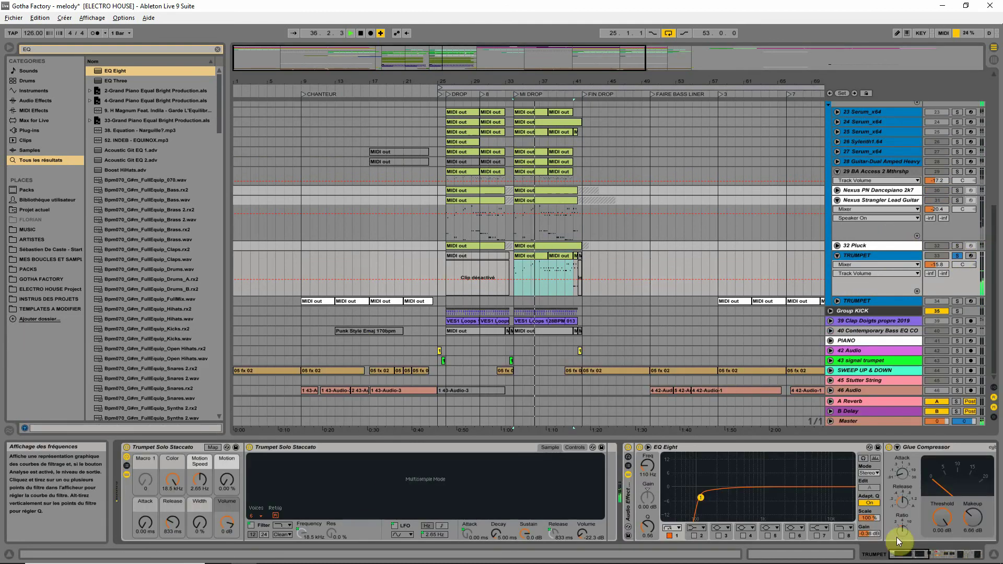
click(911, 553)
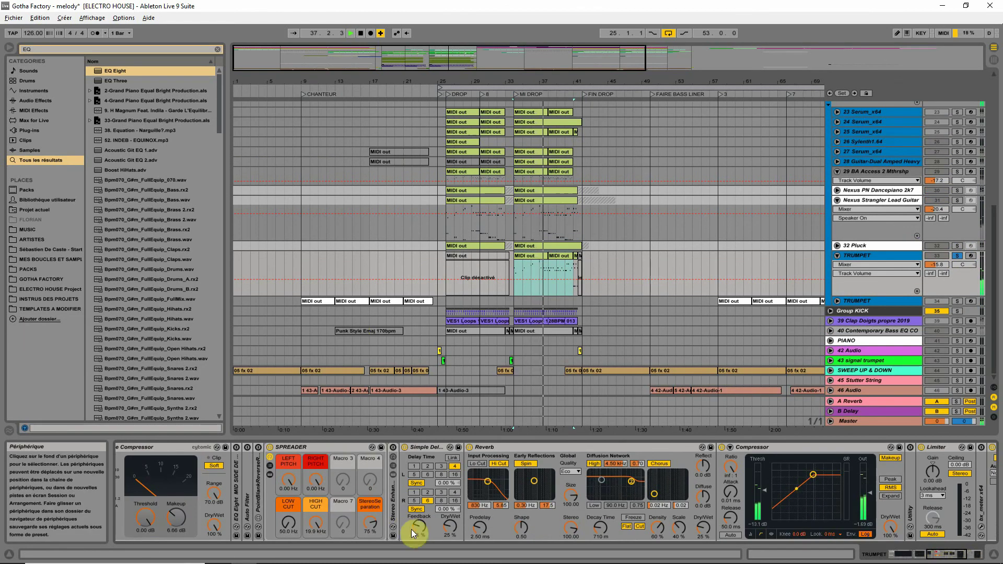
drag(417, 526, 417, 530)
click(450, 527)
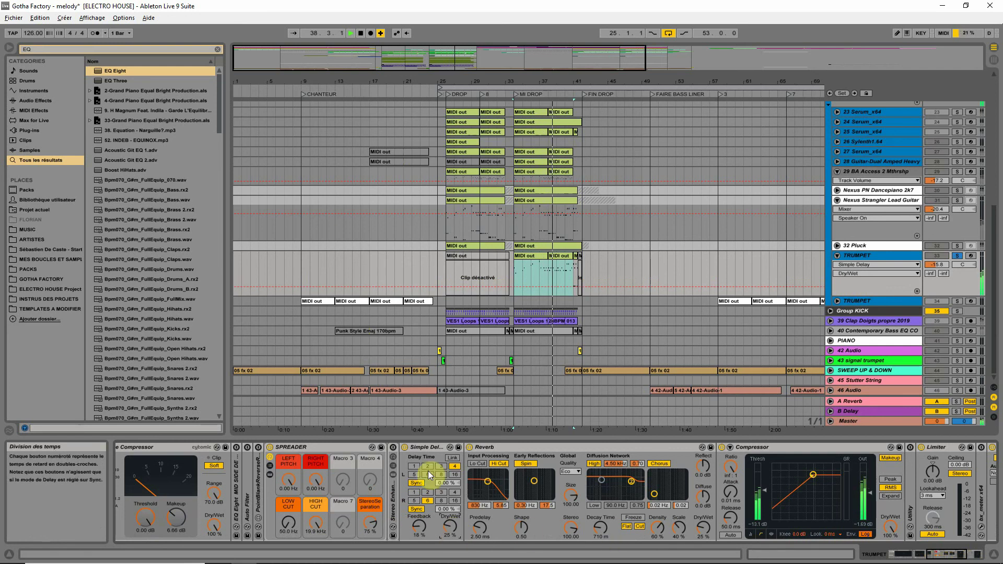
- In TRUMPET's Reverb, enable the input low cut and the diffusion low shelf and shift both filter points to higher frequencies
click(478, 464)
drag(487, 481, 500, 474)
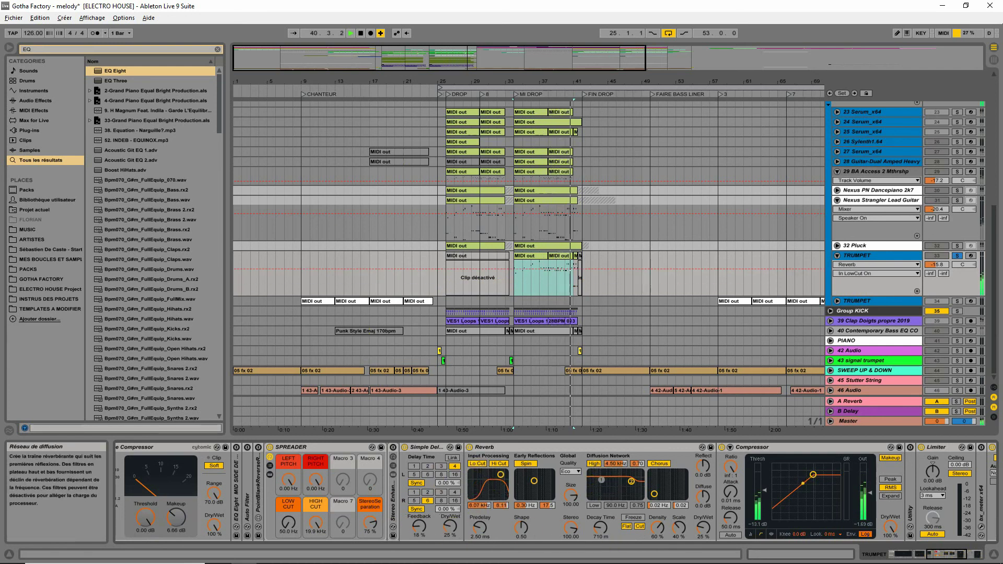
click(594, 505)
drag(601, 480, 611, 497)
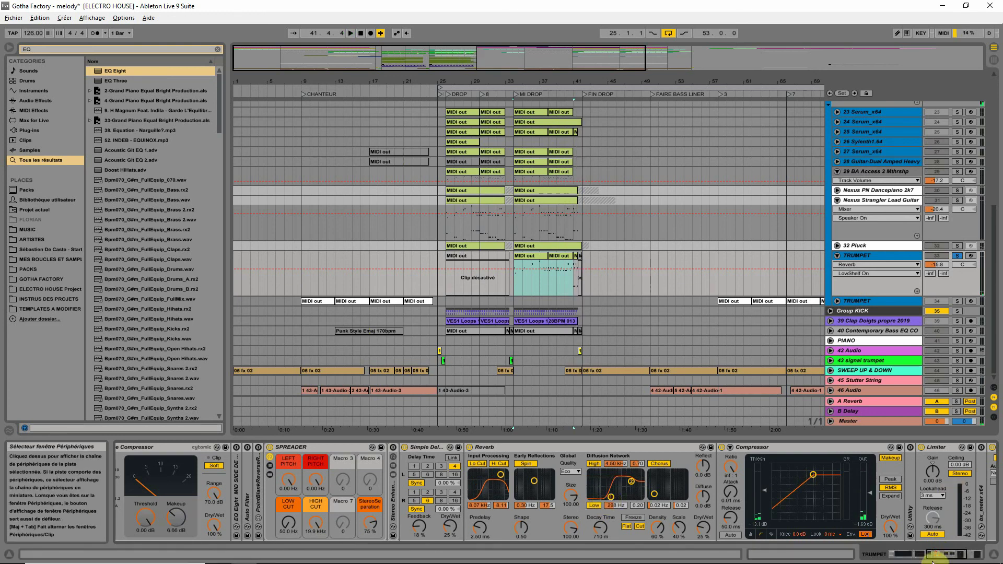
drag(944, 554, 920, 554)
drag(547, 256, 540, 256)
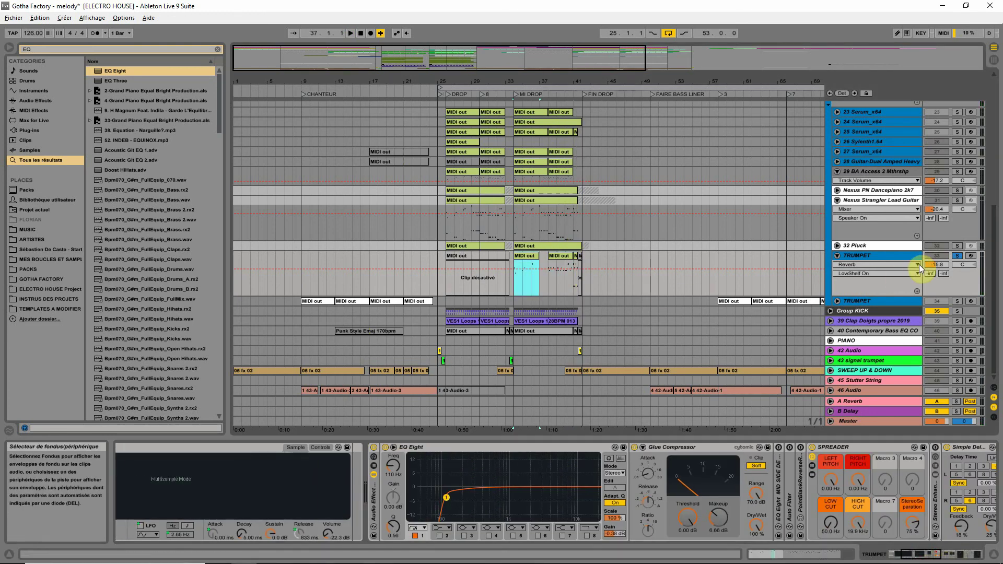
key(ctrl+z)
- Lower the Simple Delay feedback while TRUMPET plays soloed in MI DROP, then unsolo it and set its volume to -13.9 dB
click(956, 257)
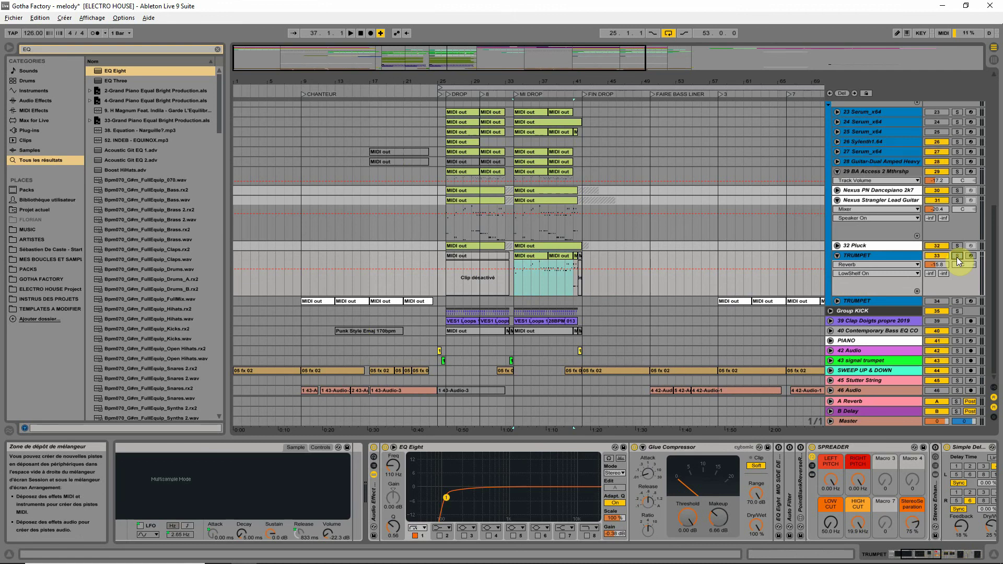
key(space)
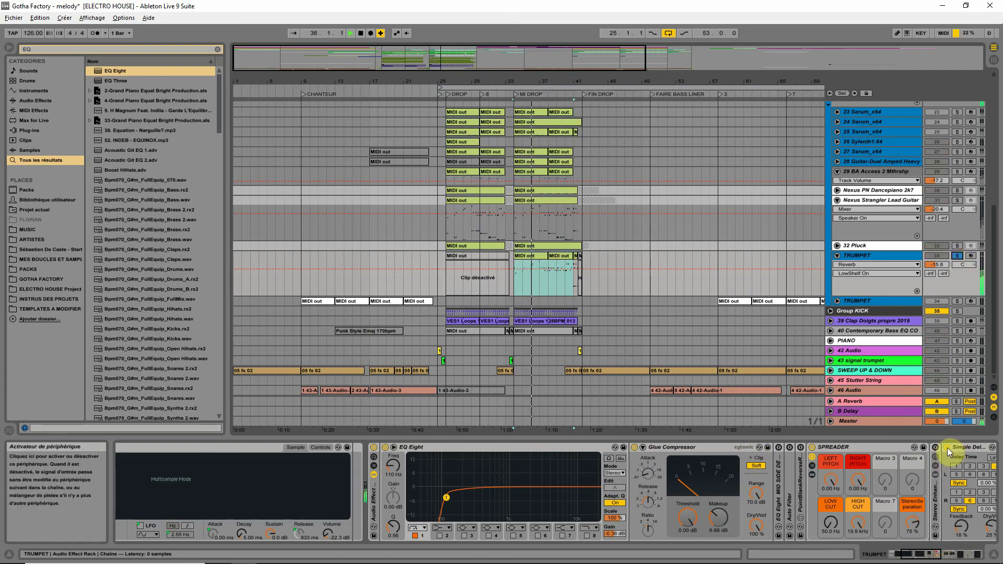
drag(992, 532, 961, 531)
click(958, 256)
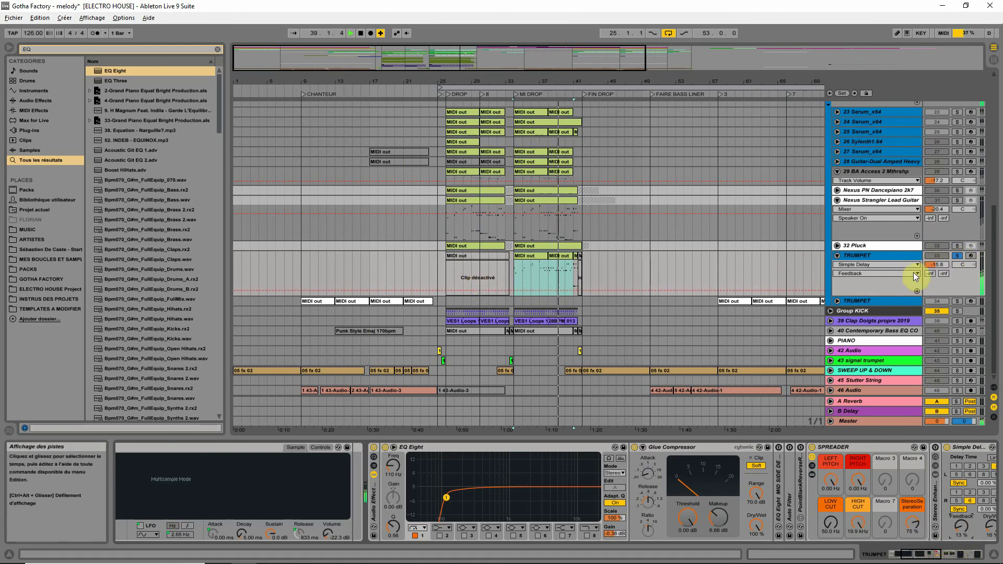
click(959, 257)
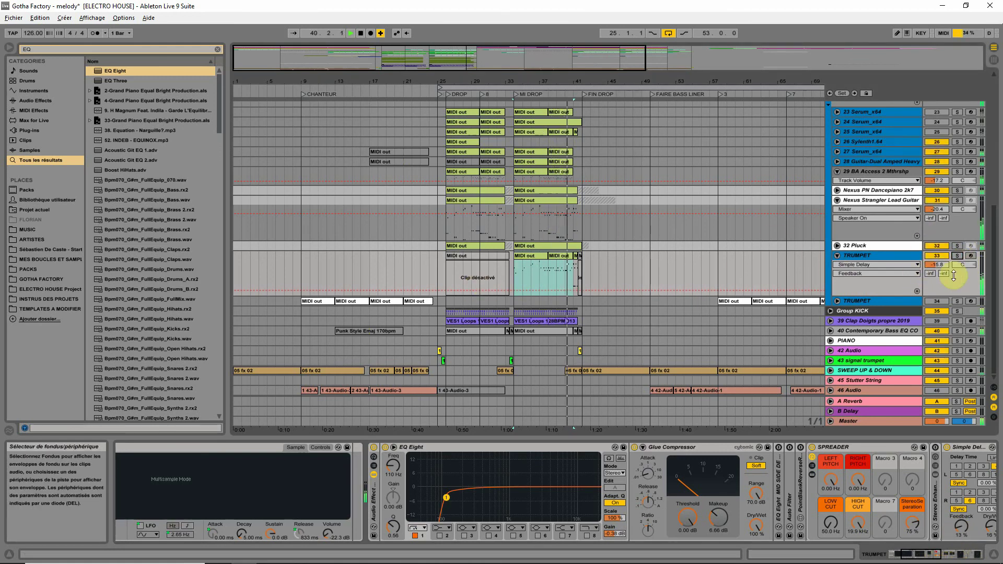
drag(938, 265, 938, 260)
- Transpose all notes of TRUMPET's first MI DROP clip up 12 semitones and play it back
click(536, 255)
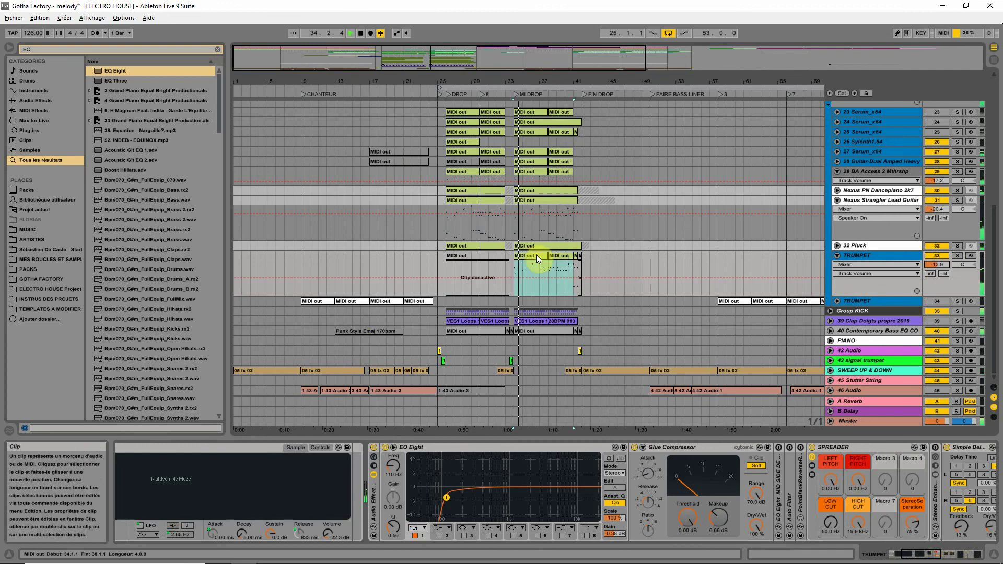
double_click(536, 255)
click(413, 430)
scroll(430, 425, up, 2)
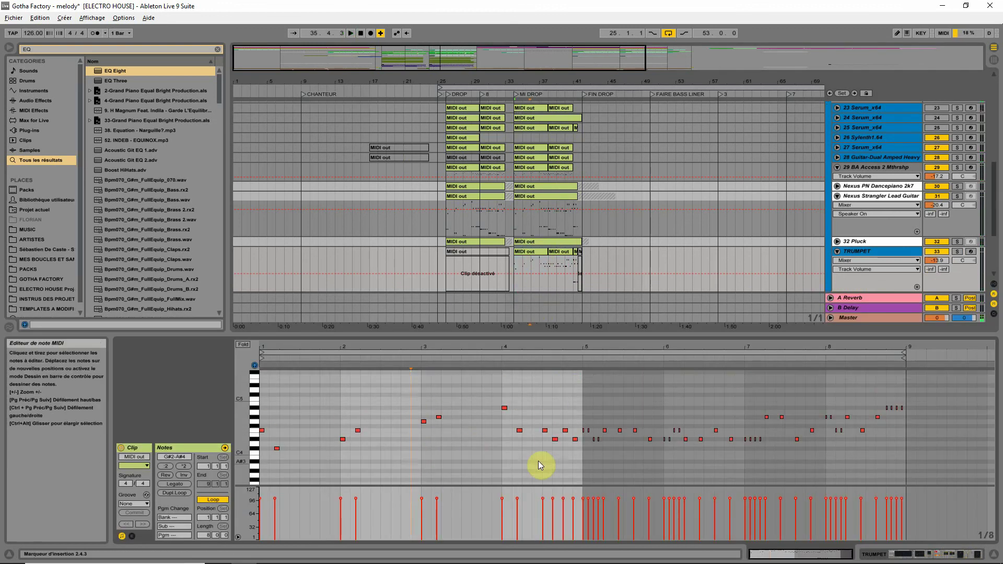
key(ctrl+a)
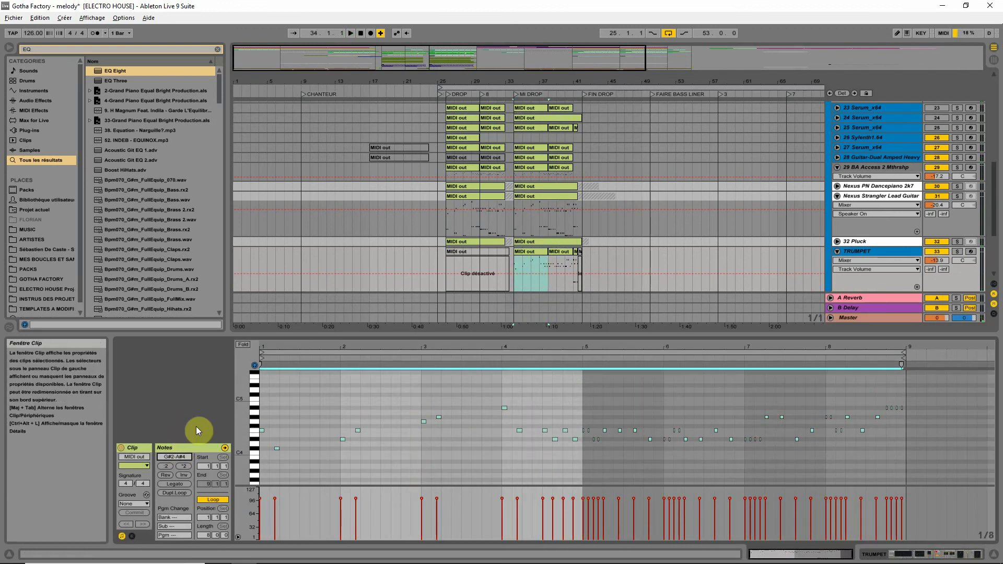
text(+12)
key(Return)
key(space)
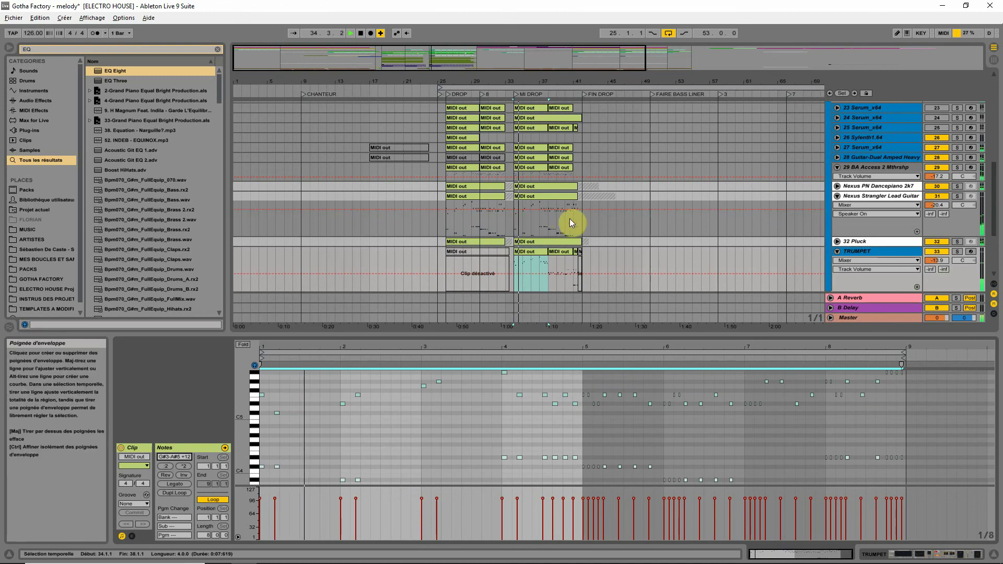
- Solo TRUMPET, listen to its second MI DROP clip and raise its EQ Eight low cut to about 776 Hz
click(957, 252)
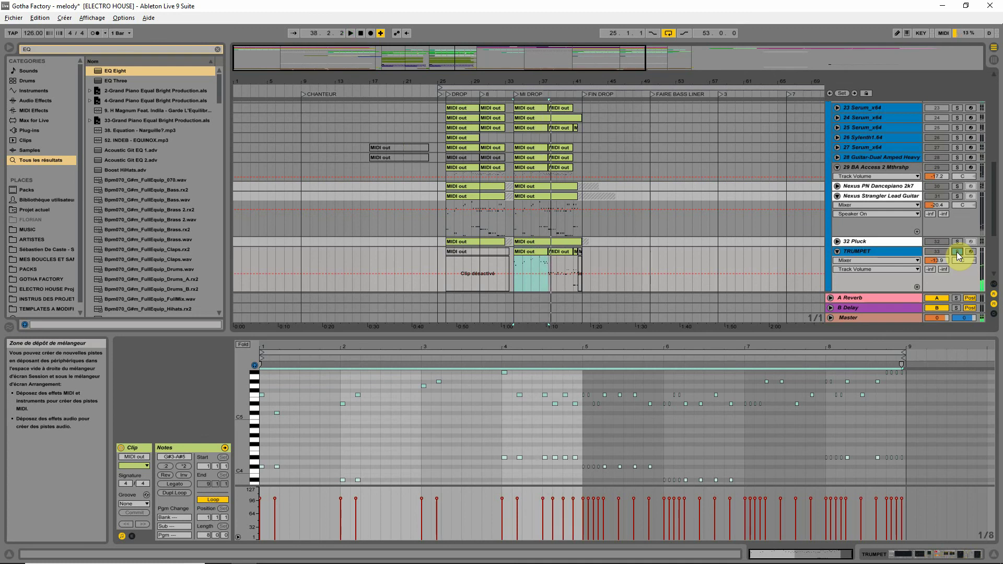
click(557, 258)
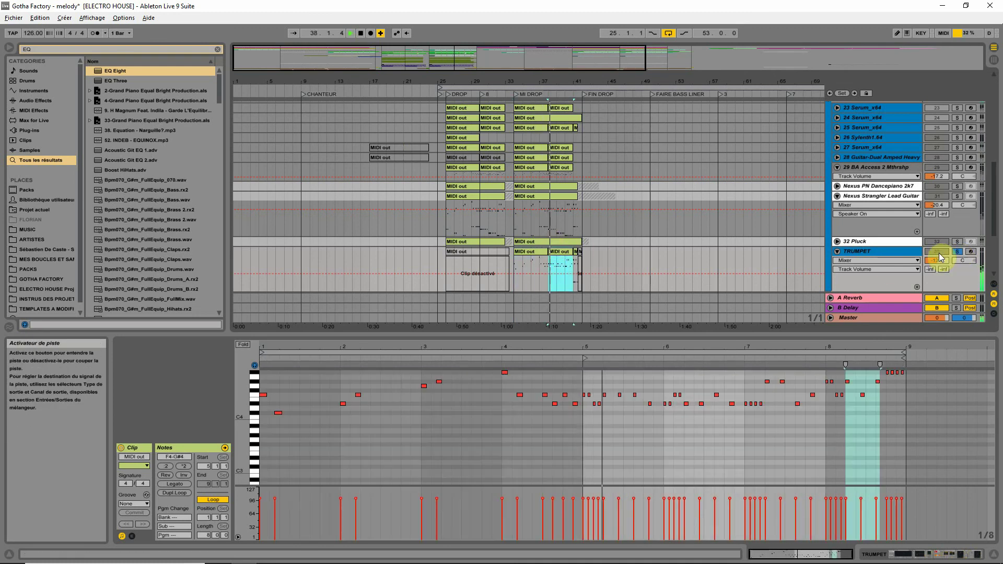
click(897, 252)
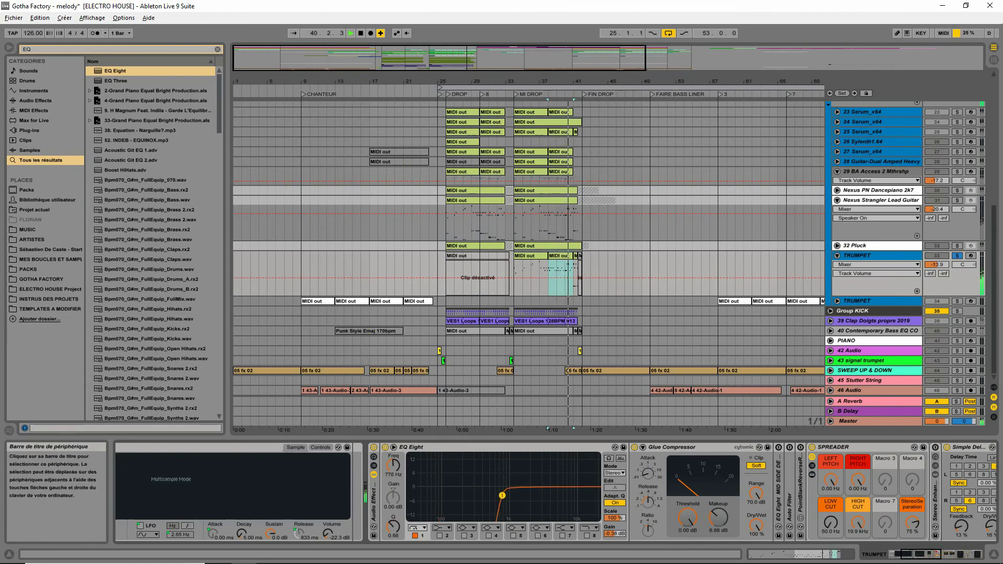
- Play TRUMPET's first MI DROP clip, unsolo the track and set its volume to -19.9 dB against the full mix
click(529, 257)
key(space)
key(space)
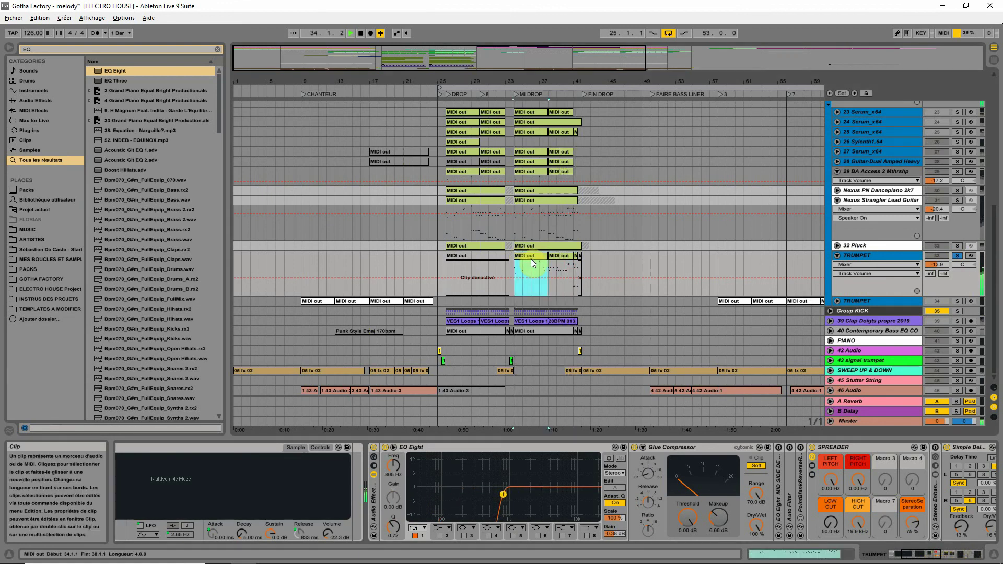
click(955, 257)
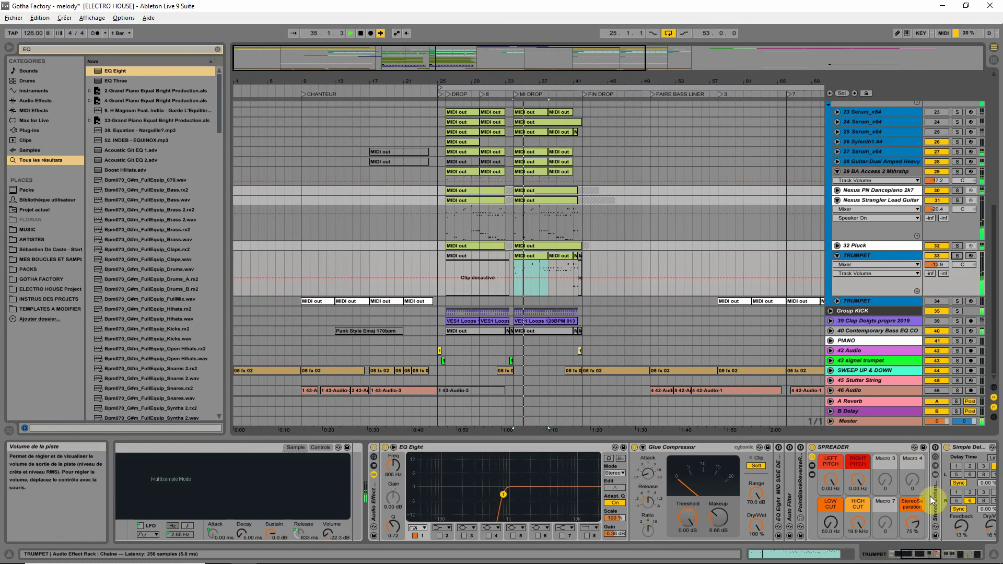
click(952, 449)
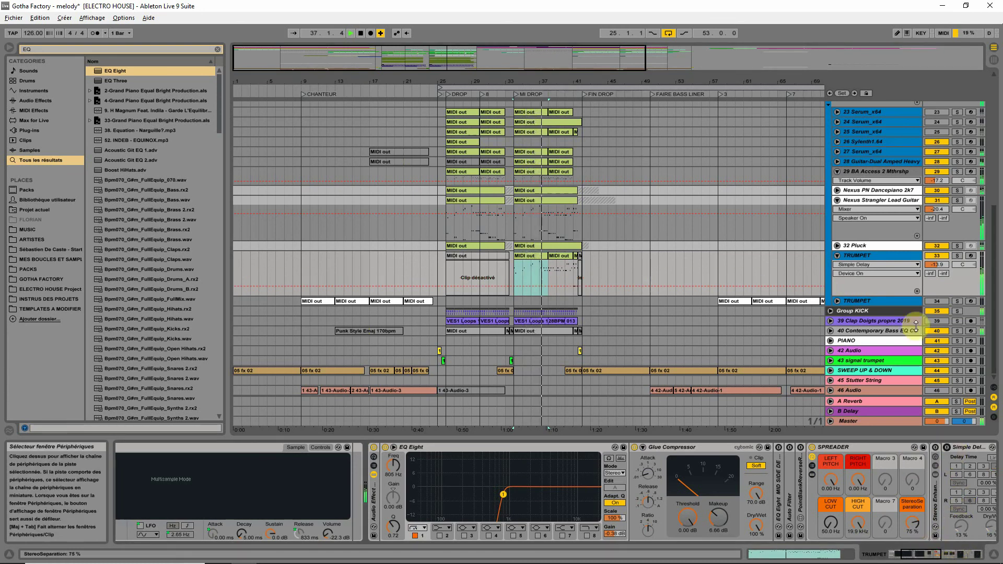
click(942, 264)
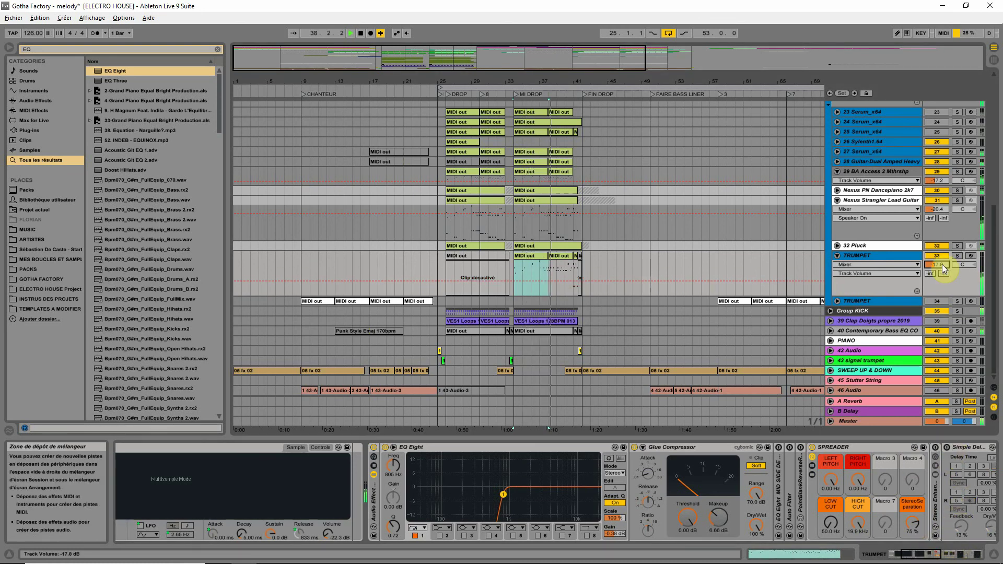
drag(942, 264, 942, 268)
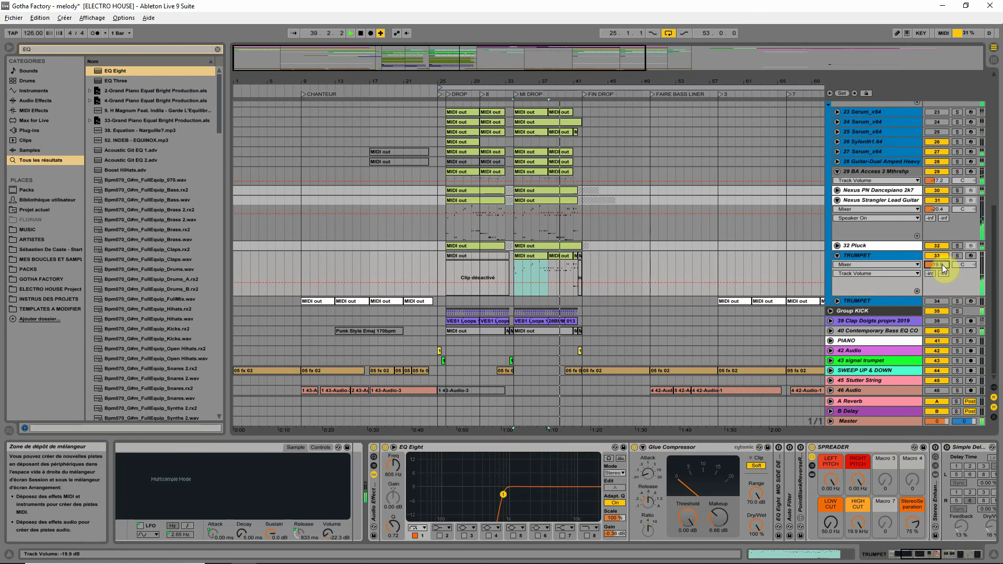
key(space)
- Deactivate TRUMPET (track 33) and collapse the TRUMPET, Nexus Strangler Lead Guitar and BA Access 2 tracks
click(837, 256)
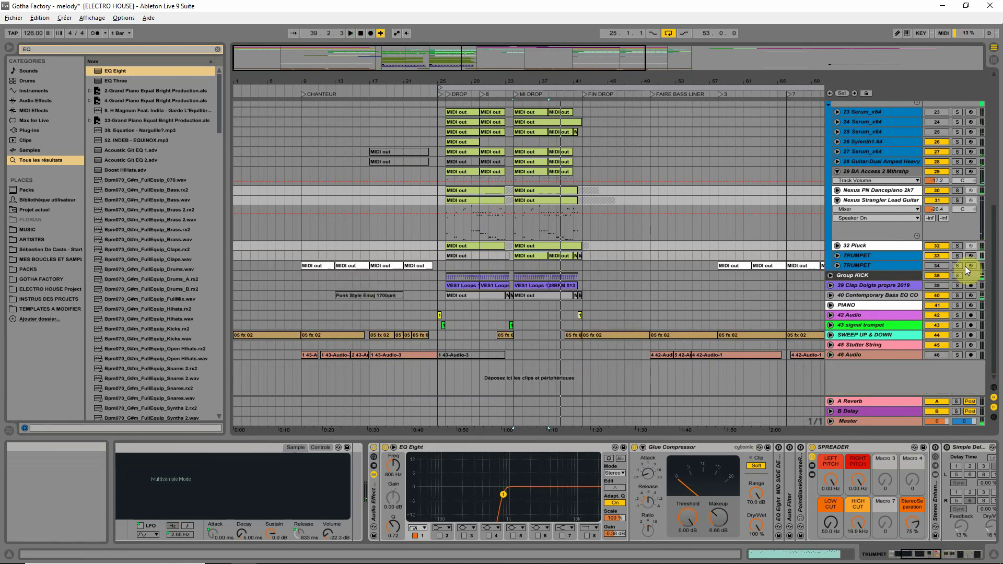
click(937, 255)
click(557, 256)
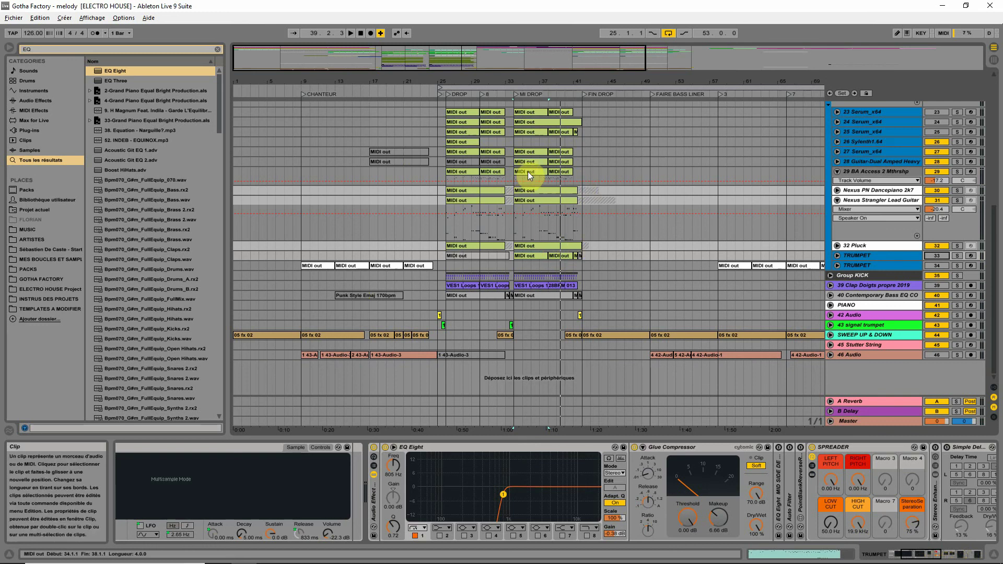
click(837, 200)
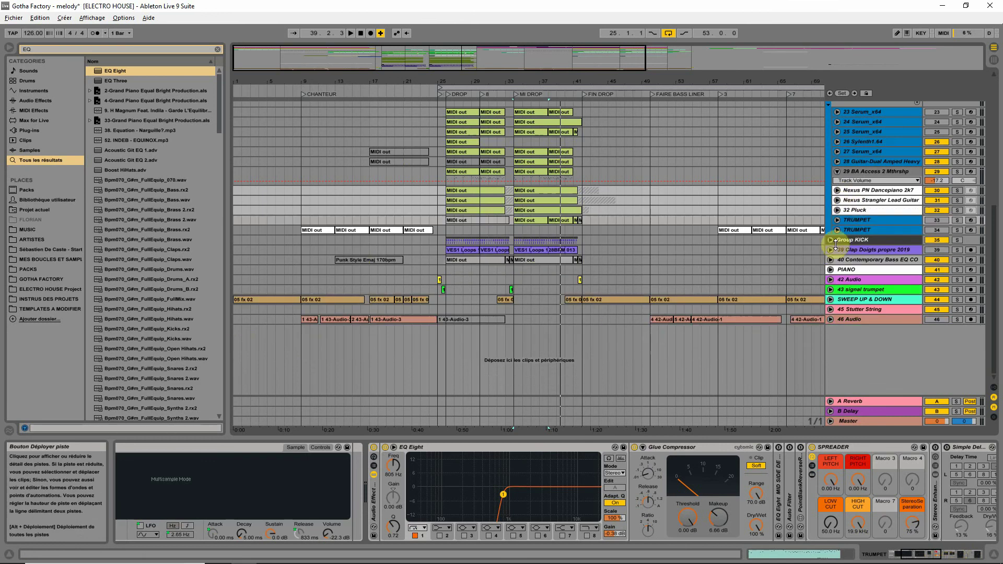
click(838, 171)
- Clear the EQ search in the browser and look over the arrangement's tracks up to the end of MI DROP
scroll(813, 183, up, 10)
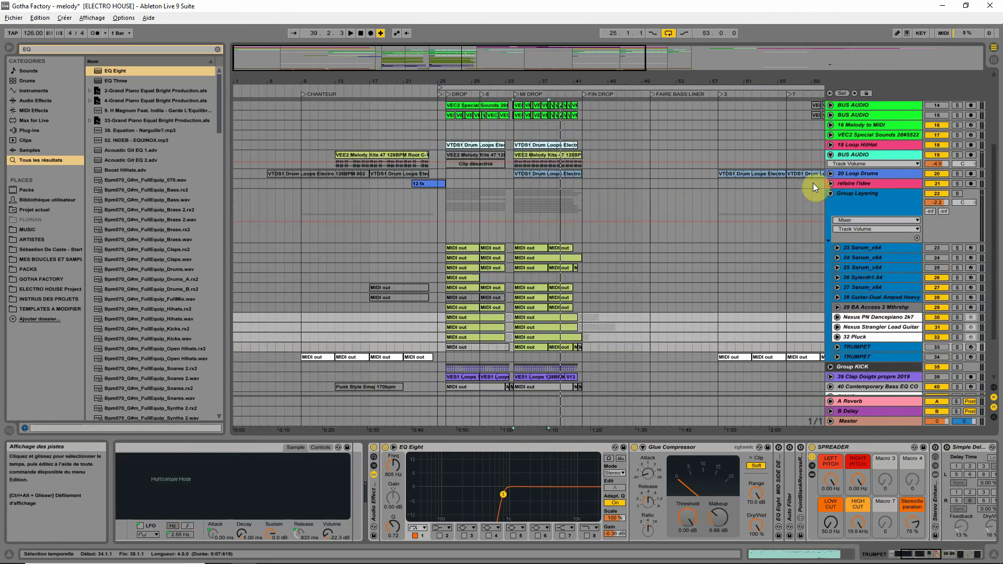
scroll(791, 131, up, 3)
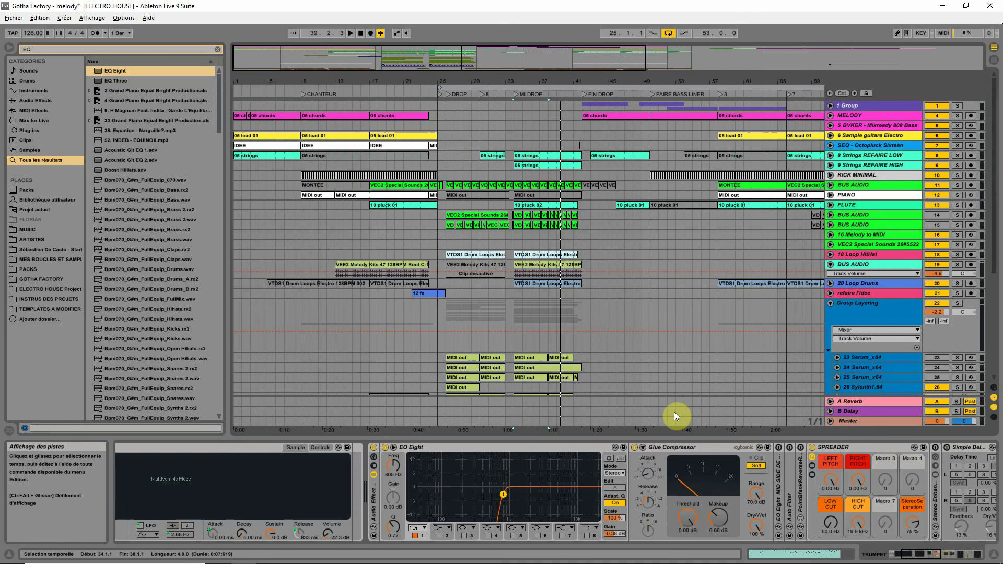
click(218, 49)
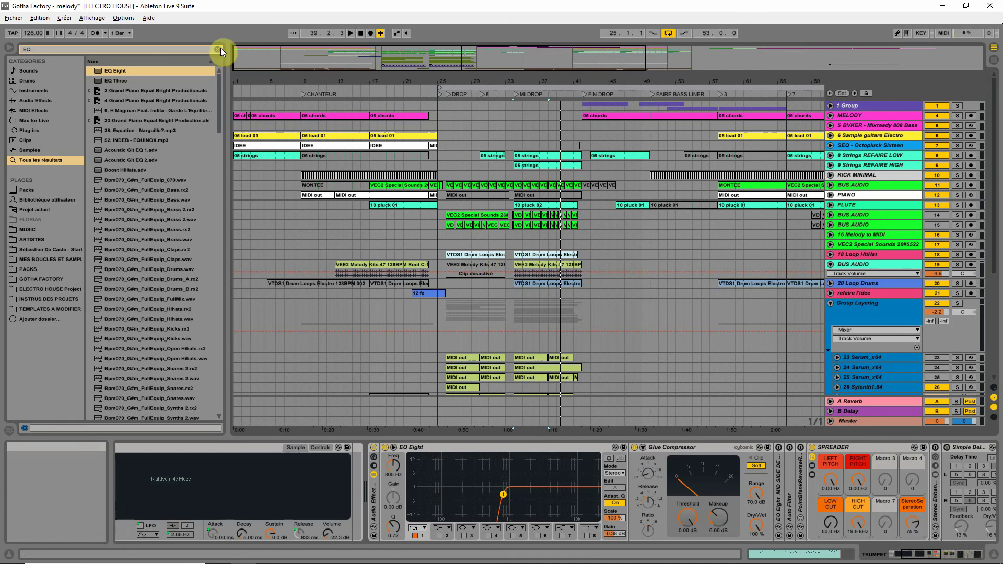
drag(249, 82, 249, 126)
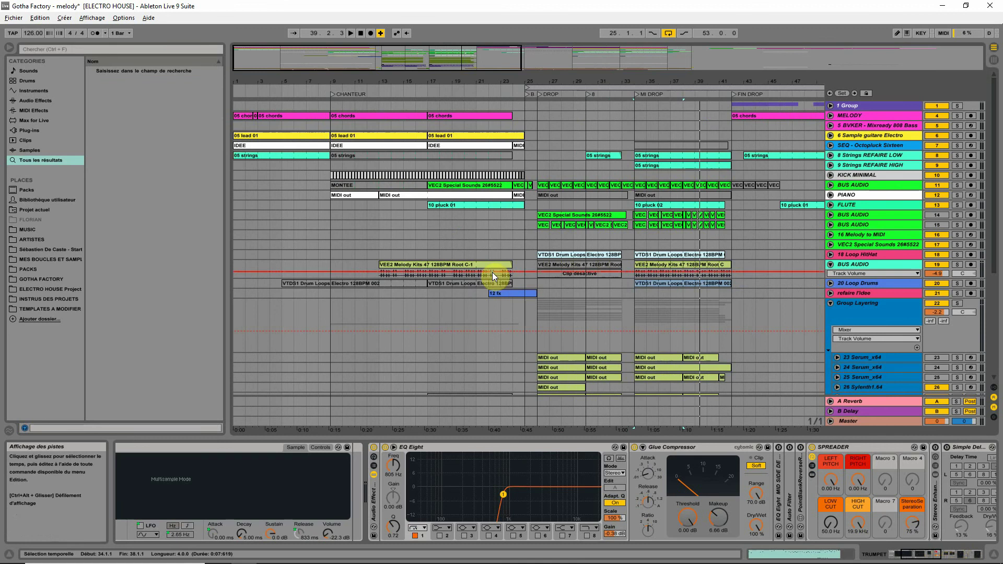
scroll(492, 272, down, 5)
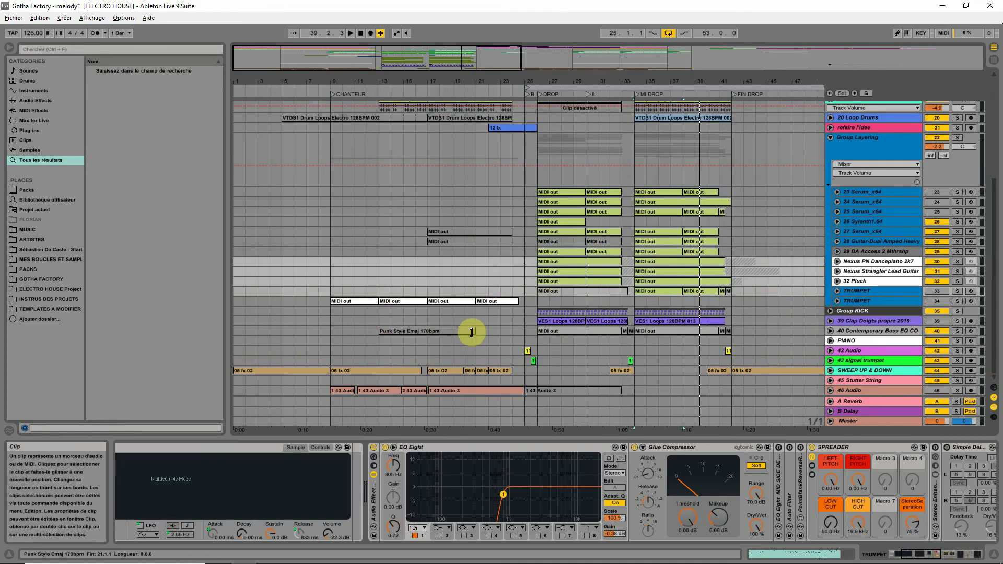
mouse_move(407, 554)
click(306, 556)
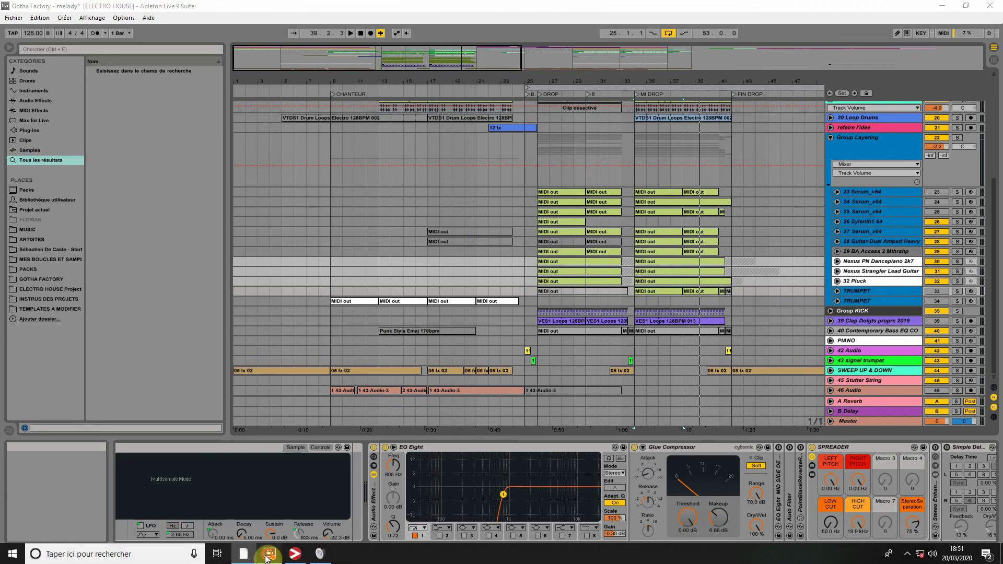